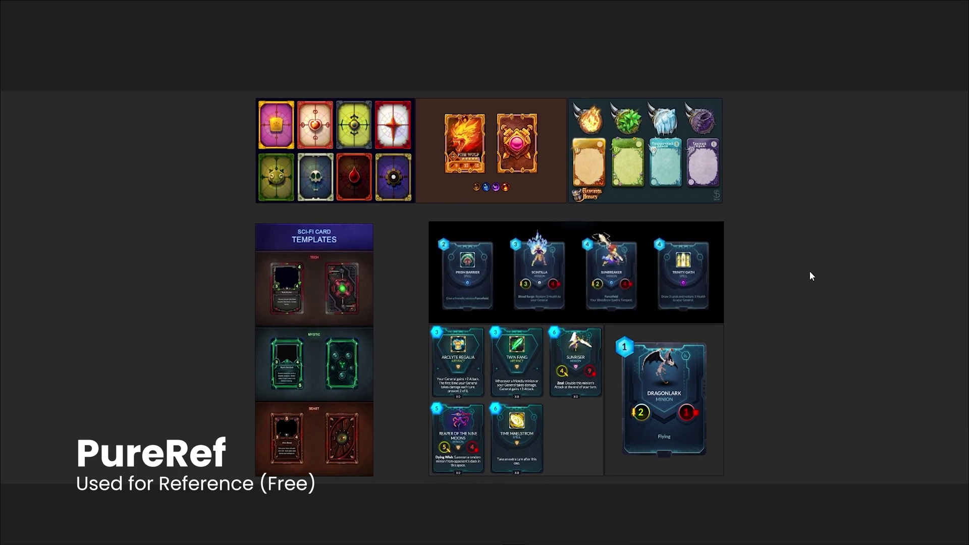
{"action": "left_click", "coordinate": [692, 381]}
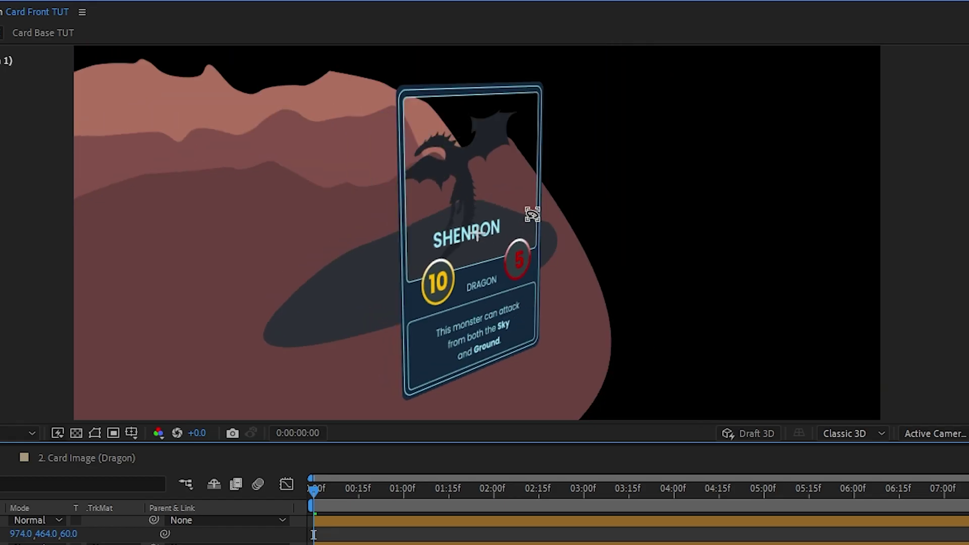
{"action": "left_click_drag", "start_coordinate": [532, 214], "coordinate": [494, 218]}
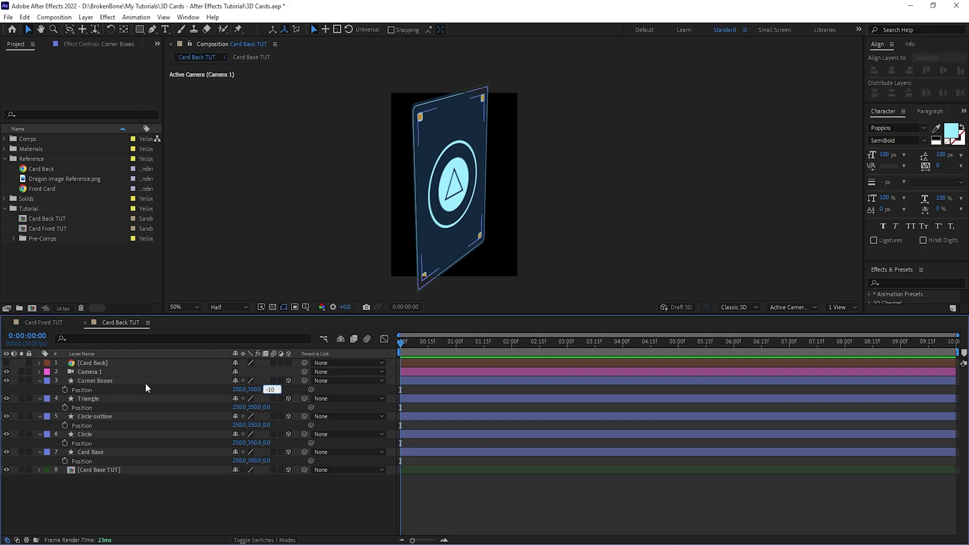
- Set the Z position of the Corner Boxes layer to -10 and check the card back's depth from another angle
{"action": "left_click", "coordinate": [119, 435]}
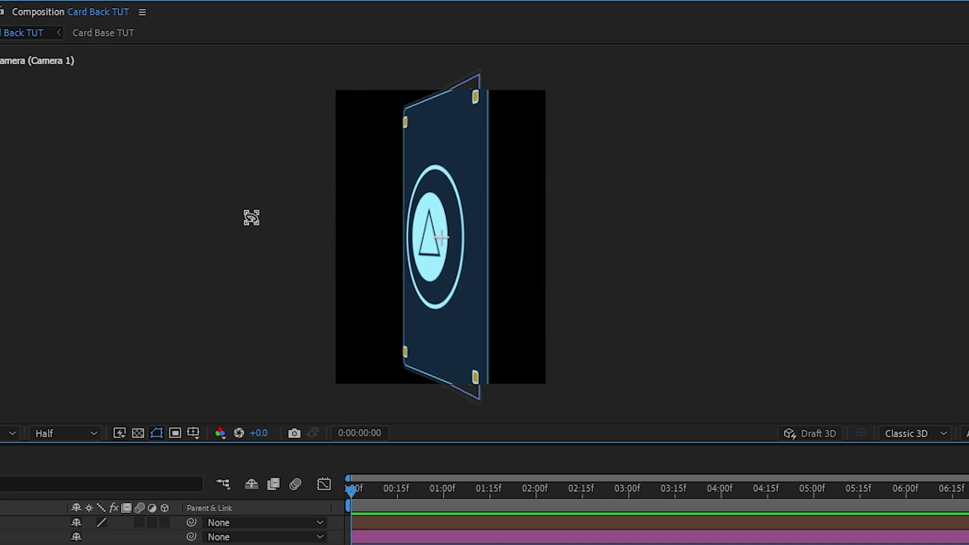
{"action": "left_click_drag", "start_coordinate": [256, 219], "coordinate": [246, 210]}
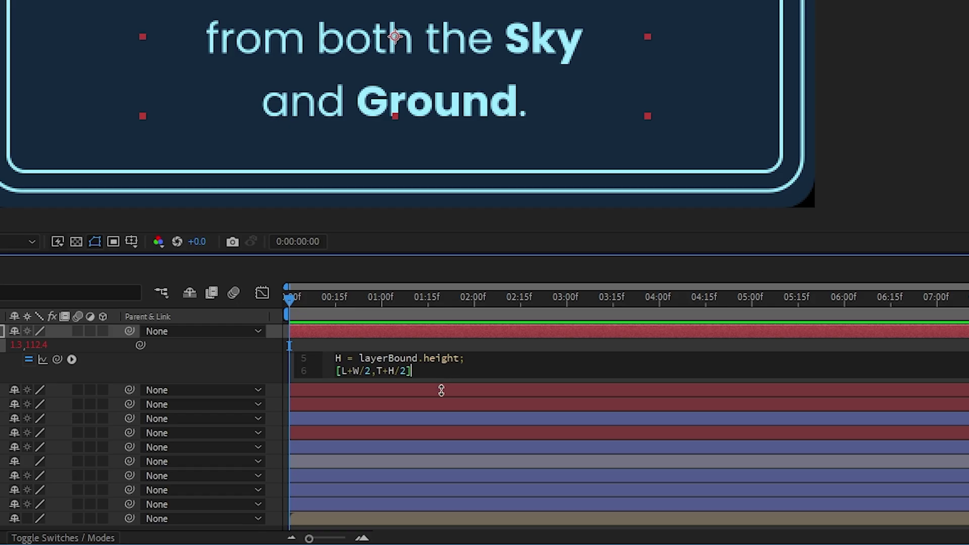
- Enlarge the anchor point expression field of the description text layer to show the whole expression
{"action": "left_click_drag", "start_coordinate": [441, 392], "coordinate": [434, 472]}
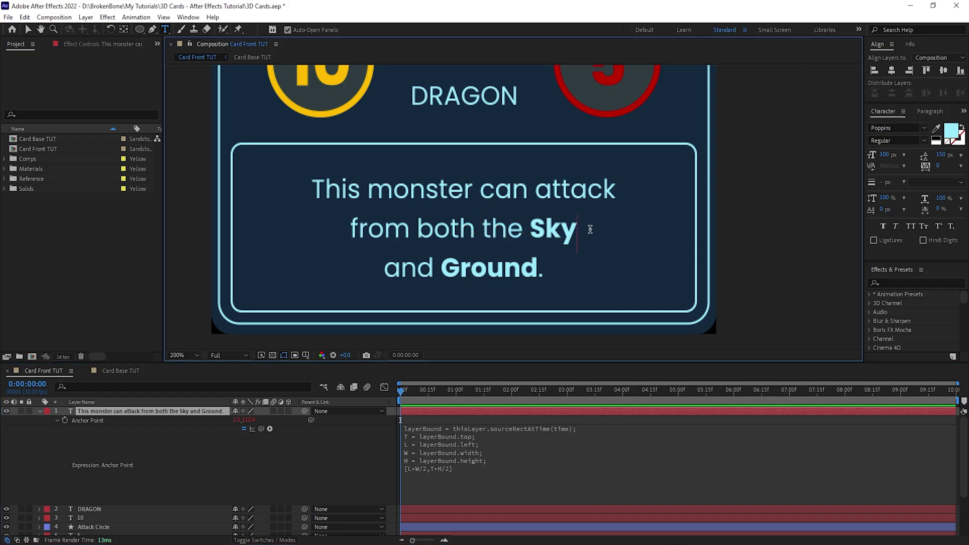
{"action": "left_click", "coordinate": [464, 408]}
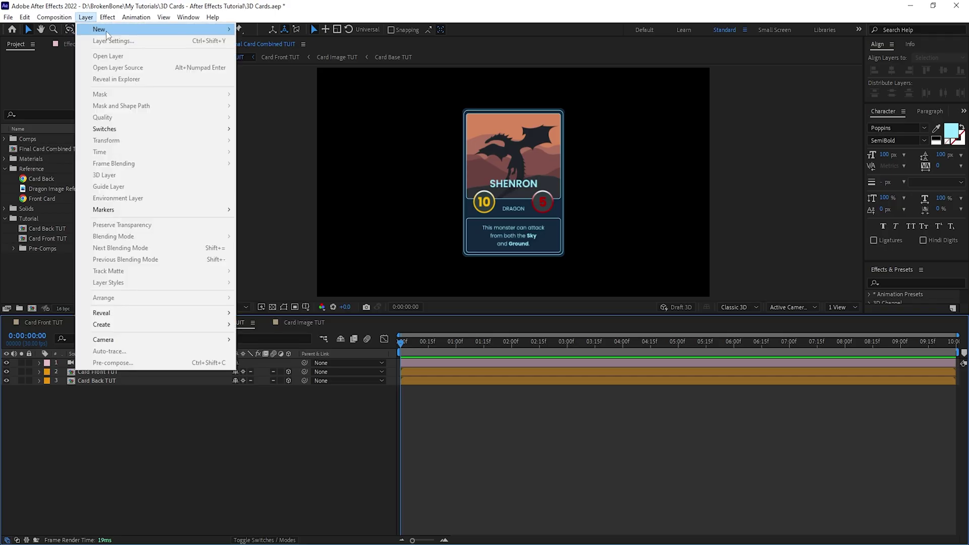
- Create a null object named Card Controller and parent the Card Front TUT and Card Back TUT layers to it
{"action": "mouse_move", "coordinate": [108, 34]}
{"action": "left_click", "coordinate": [275, 76]}
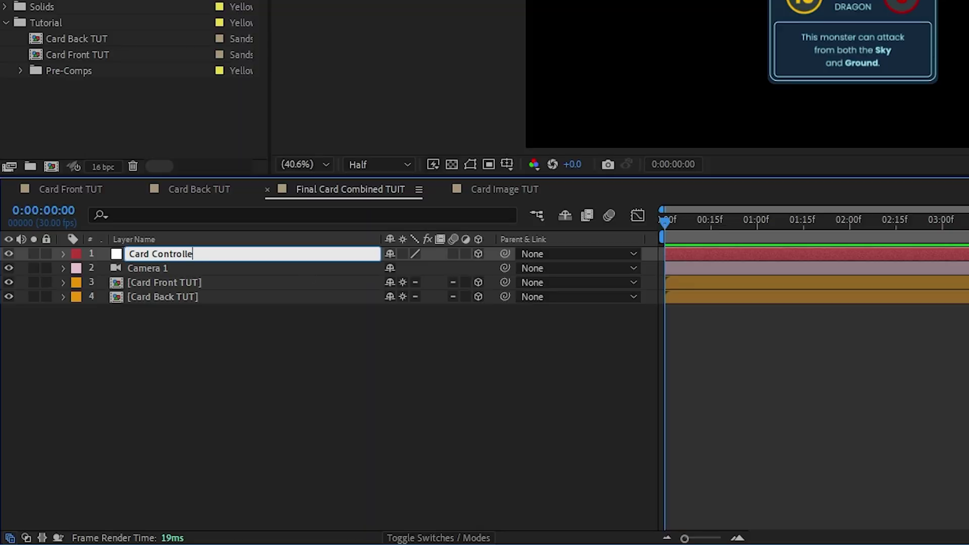
{"action": "left_click", "coordinate": [218, 285]}
{"action": "left_click", "coordinate": [222, 297], "text": "shift"}
{"action": "left_click_drag", "start_coordinate": [204, 260], "coordinate": [209, 255]}
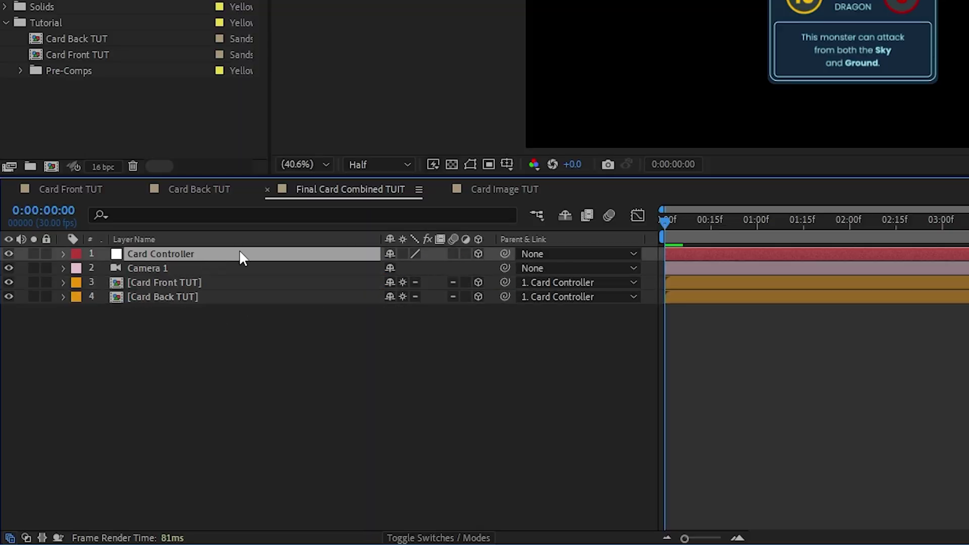
{"action": "mouse_move", "coordinate": [506, 255]}
{"action": "left_mouse_down"}
{"action": "mouse_move", "coordinate": [525, 251]}
{"action": "mouse_move", "coordinate": [512, 247]}
{"action": "left_mouse_up"}
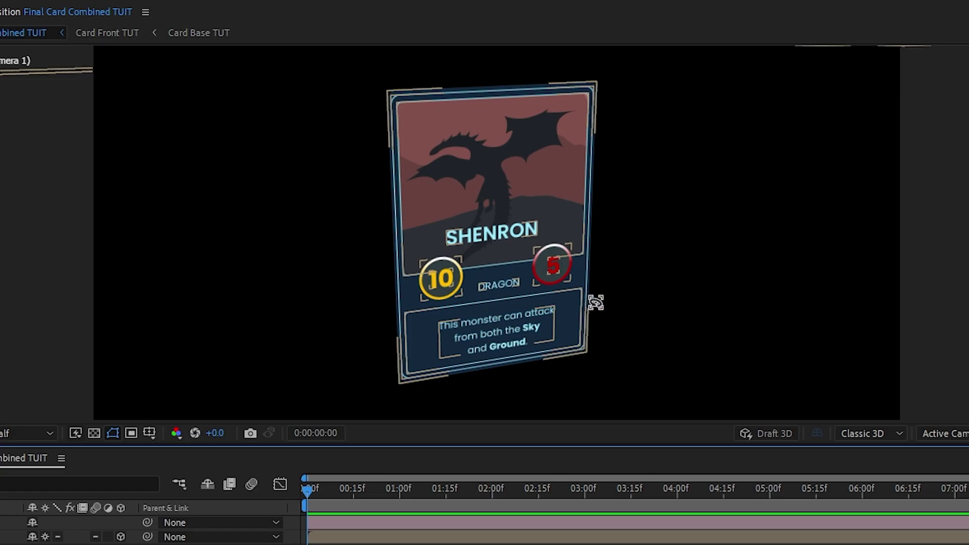
{"action": "left_click_drag", "start_coordinate": [596, 303], "coordinate": [421, 306]}
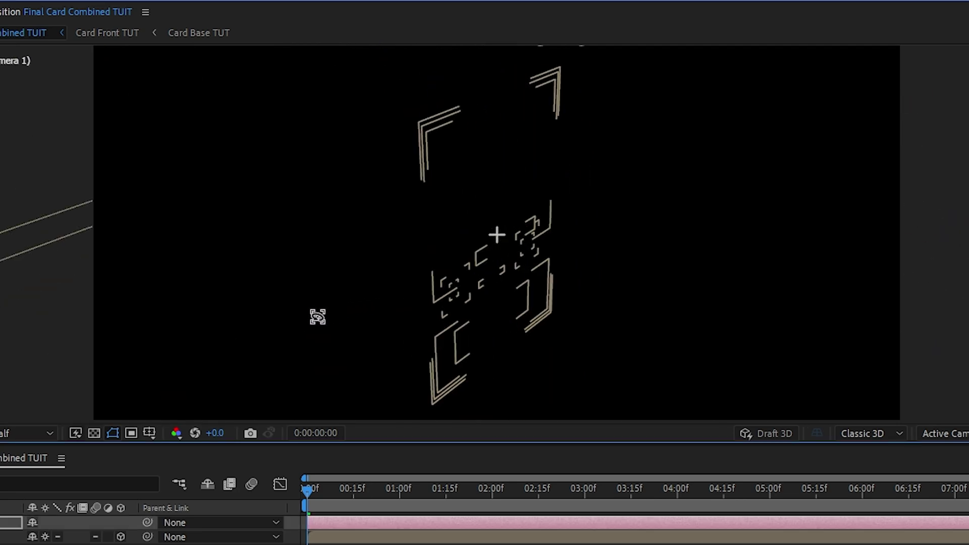
{"action": "left_click_drag", "start_coordinate": [317, 316], "coordinate": [394, 276]}
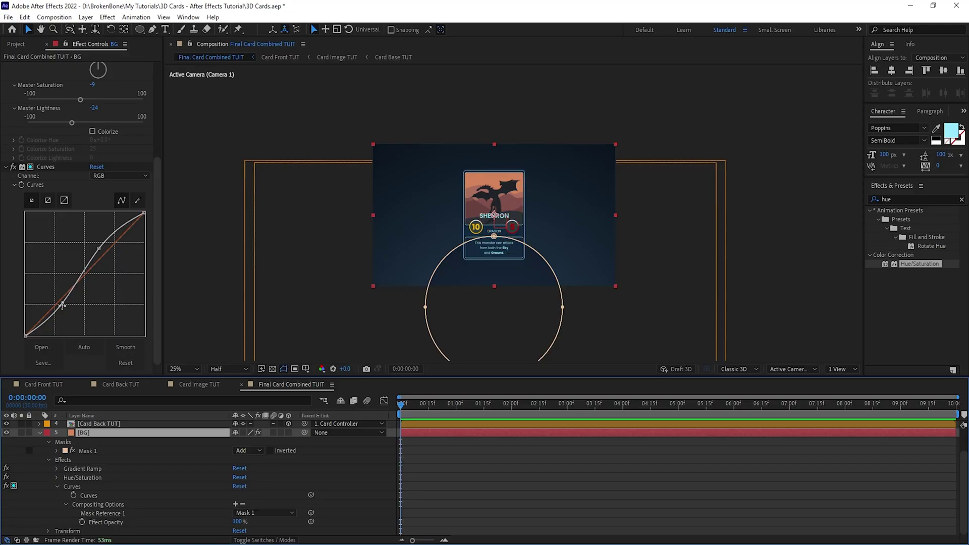
- Adjust the shadow point of the BG layer's Curves effect and move Point Light 1 higher above the card
{"action": "left_click_drag", "start_coordinate": [62, 305], "coordinate": [57, 293]}
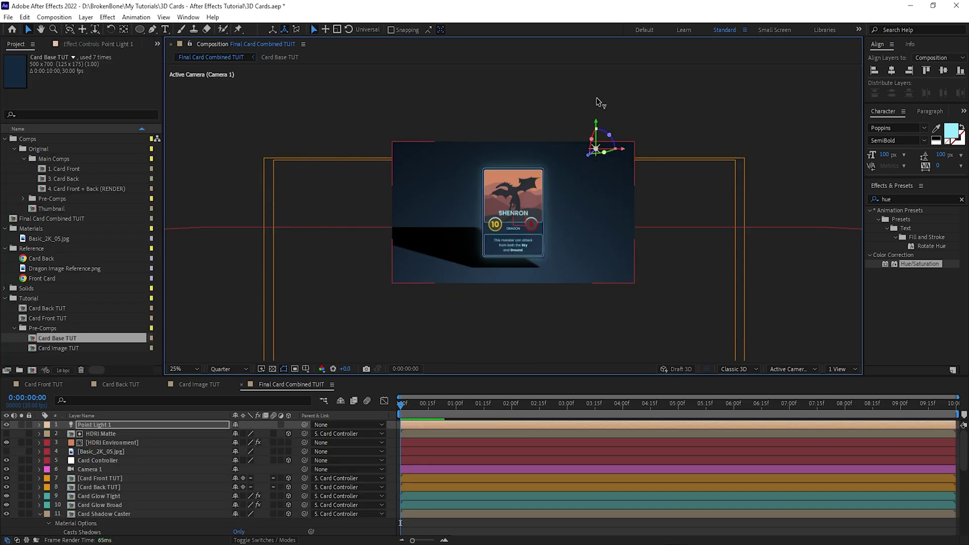
{"action": "left_click_drag", "start_coordinate": [598, 101], "coordinate": [602, 50]}
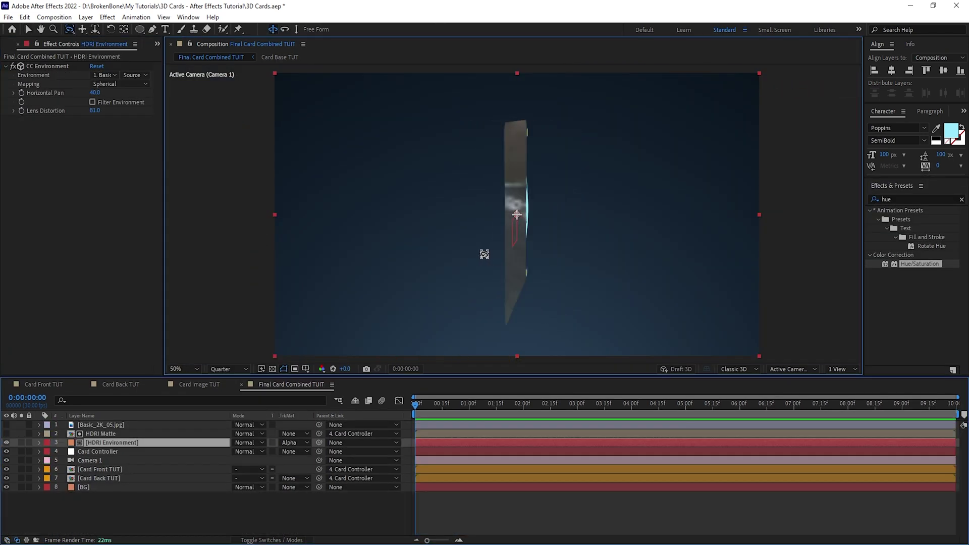
- Change the blending mode of the HDRI Environment layer and show its opacity
{"action": "left_click", "coordinate": [247, 442]}
{"action": "left_click", "coordinate": [281, 216]}
{"action": "key", "text": "t"}
{"action": "left_click", "coordinate": [229, 522]}
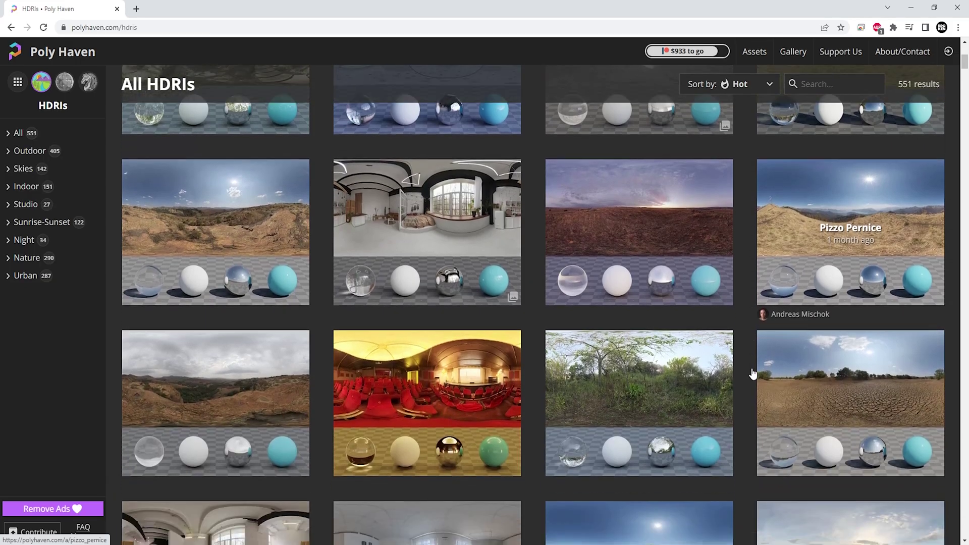
- Browse the HDRI library on Poly Haven and inspect the HDRI Environment layer from another camera angle
{"action": "scroll", "coordinate": [753, 373], "scroll_direction": "down", "scroll_amount": 7}
{"action": "scroll", "coordinate": [753, 373], "scroll_direction": "down", "scroll_amount": 3}
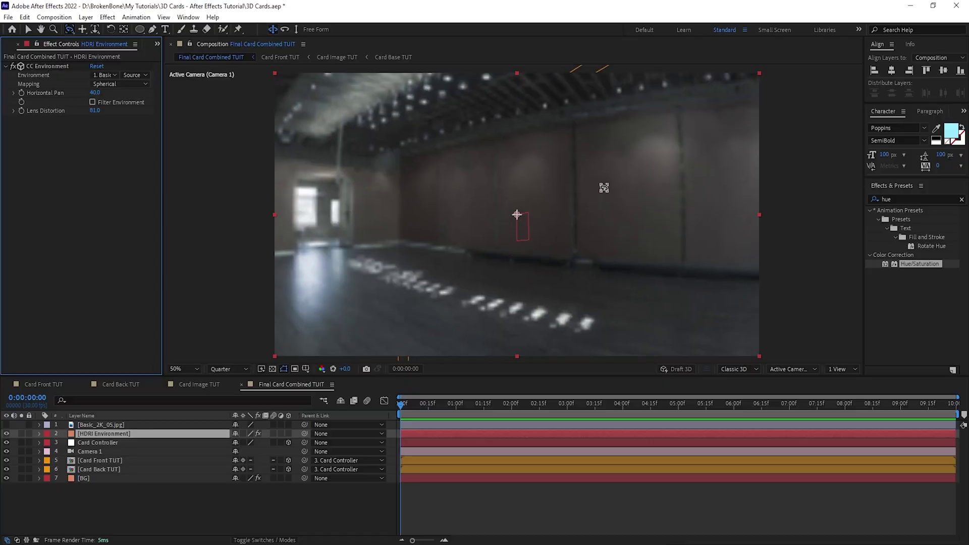
{"action": "left_click_drag", "start_coordinate": [604, 185], "coordinate": [510, 217]}
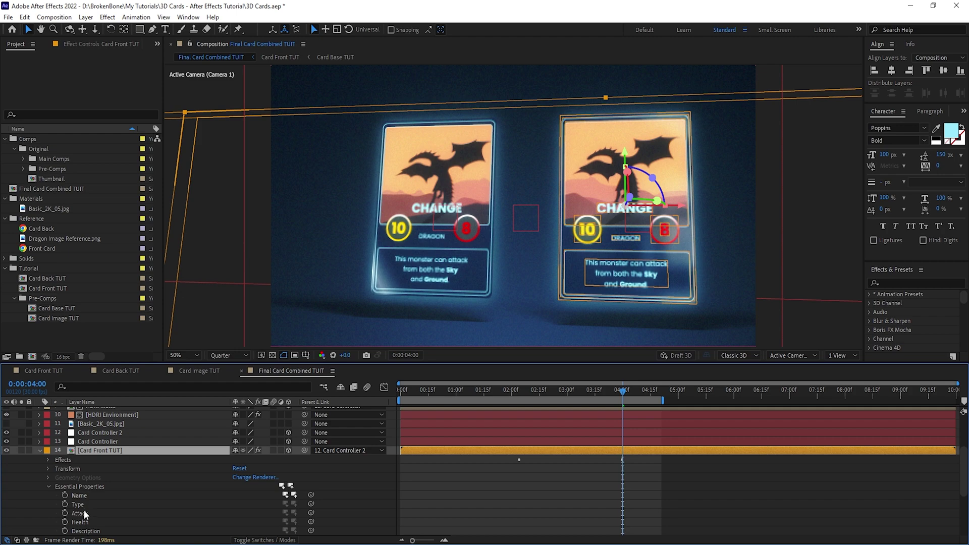
- Open the Attack essential property of the second card's Card Front TUT layer for editing
{"action": "right_click", "coordinate": [82, 512]}
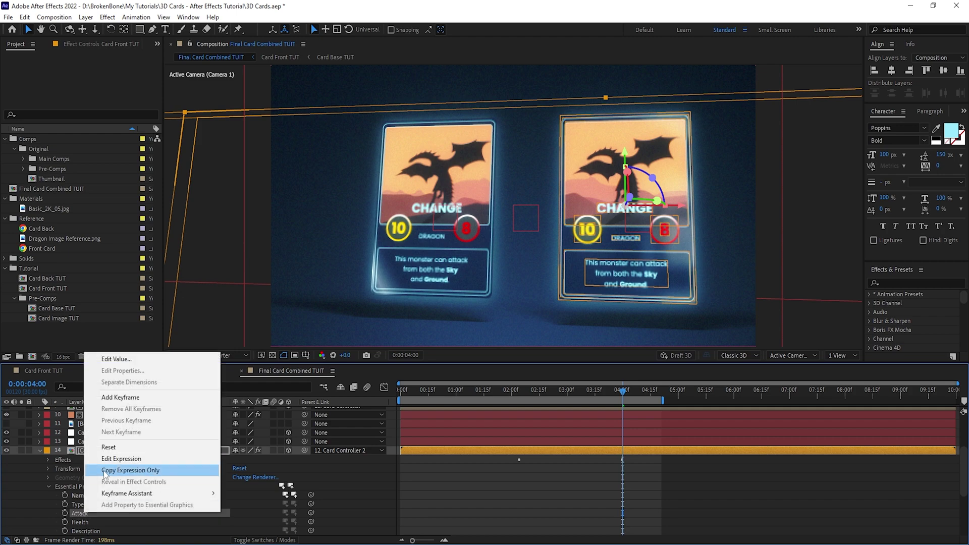
{"action": "left_click", "coordinate": [116, 359]}
{"action": "left_click", "coordinate": [485, 310]}
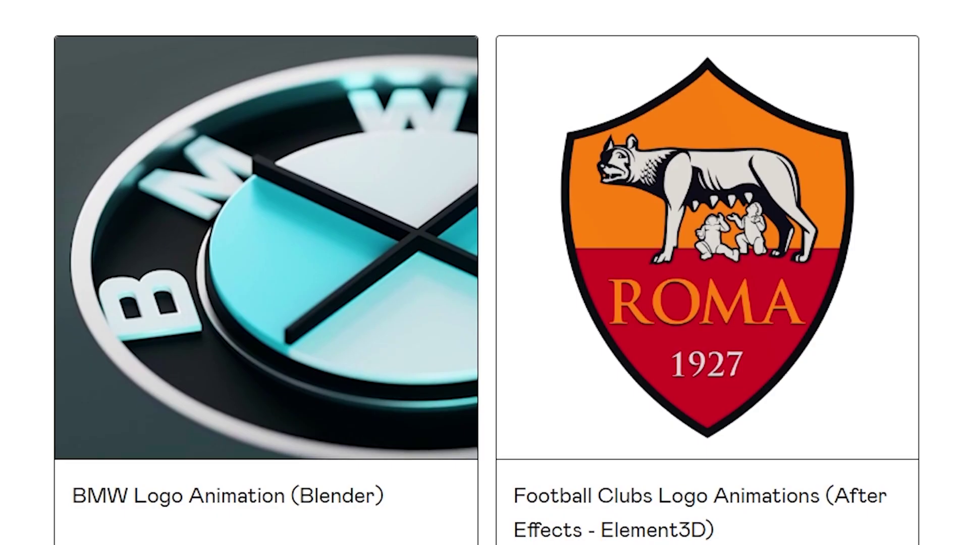
- Browse the list of downloadable logo animation and After Effects templates in the online store
{"action": "scroll", "coordinate": [485, 272], "scroll_direction": "down", "scroll_amount": 12}
{"action": "scroll", "coordinate": [485, 272], "scroll_direction": "down", "scroll_amount": 20}
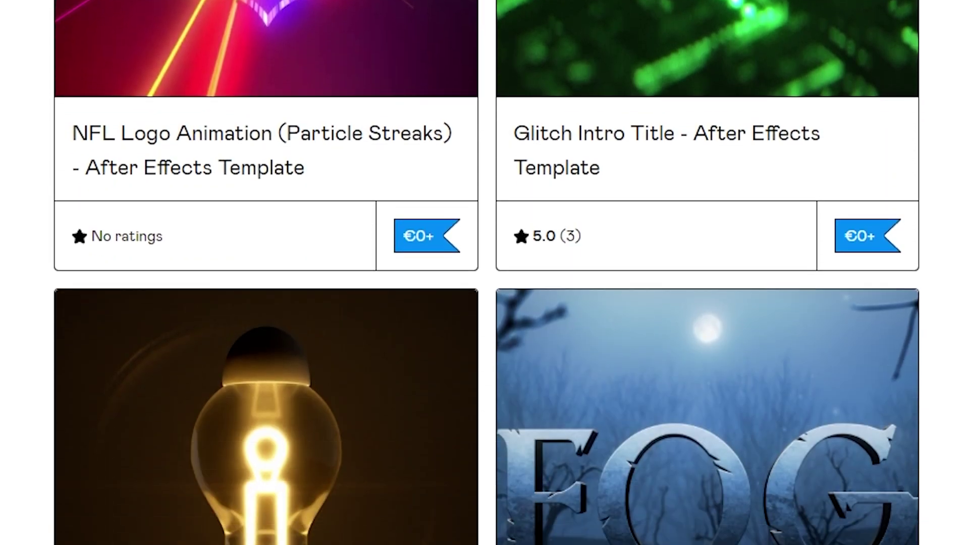
{"action": "scroll", "coordinate": [485, 272], "scroll_direction": "down", "scroll_amount": 8}
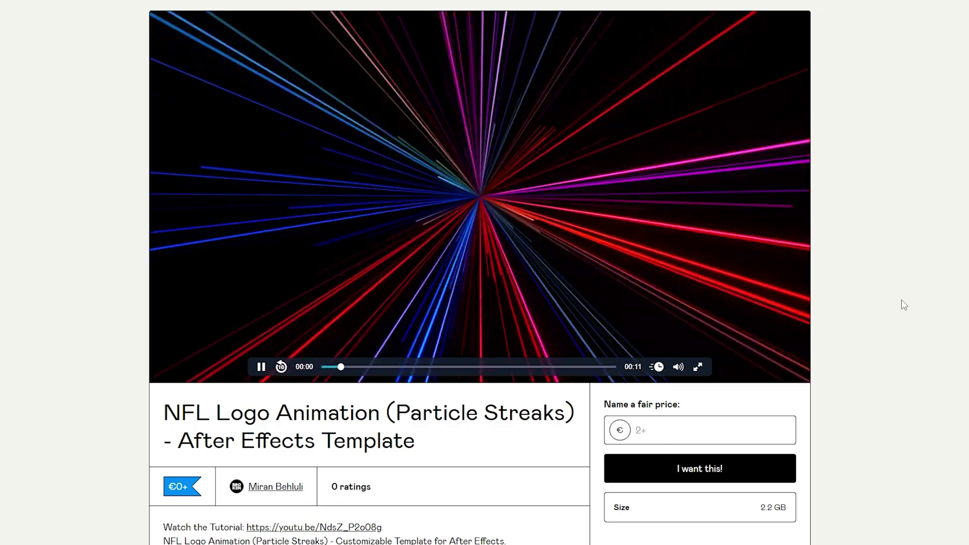
- Enter 69 euros as the price for the NFL Logo Animation (Particle Streaks) template
{"action": "left_click", "coordinate": [718, 426]}
{"action": "type", "text": "0"}
{"action": "key", "text": "BackSpace"}
{"action": "type", "text": "69"}
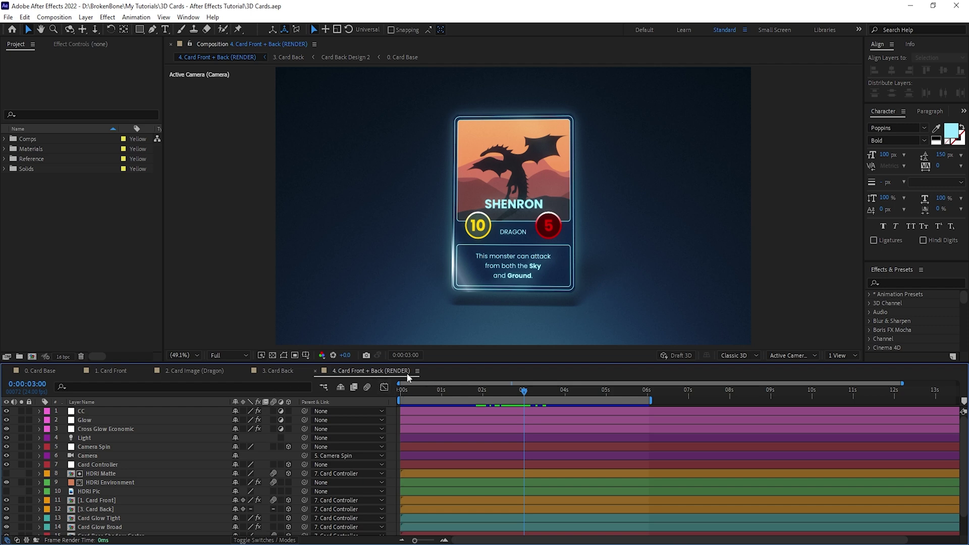
- Close all open compositions of the 3D Cards project
{"action": "key", "text": "ctrl+w"}
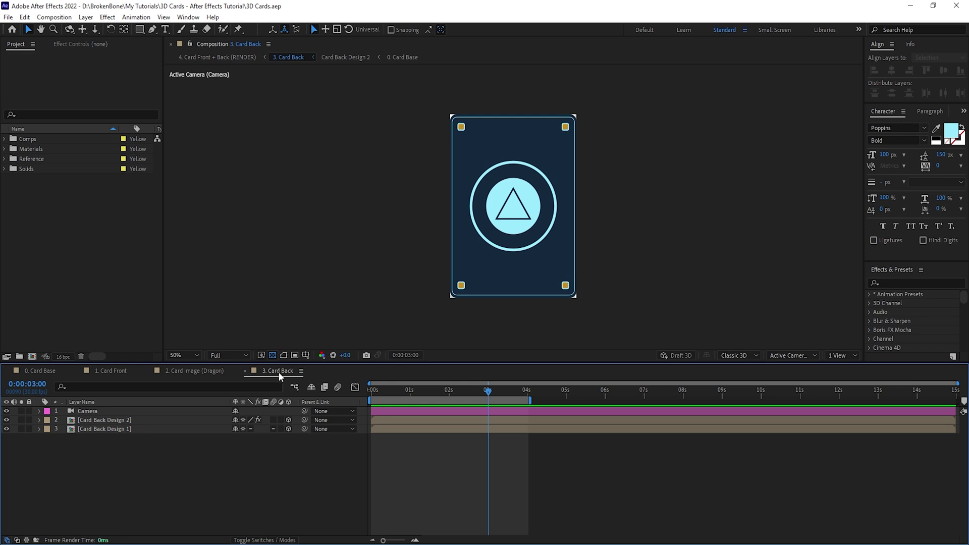
{"action": "key", "text": "ctrl+shift+w"}
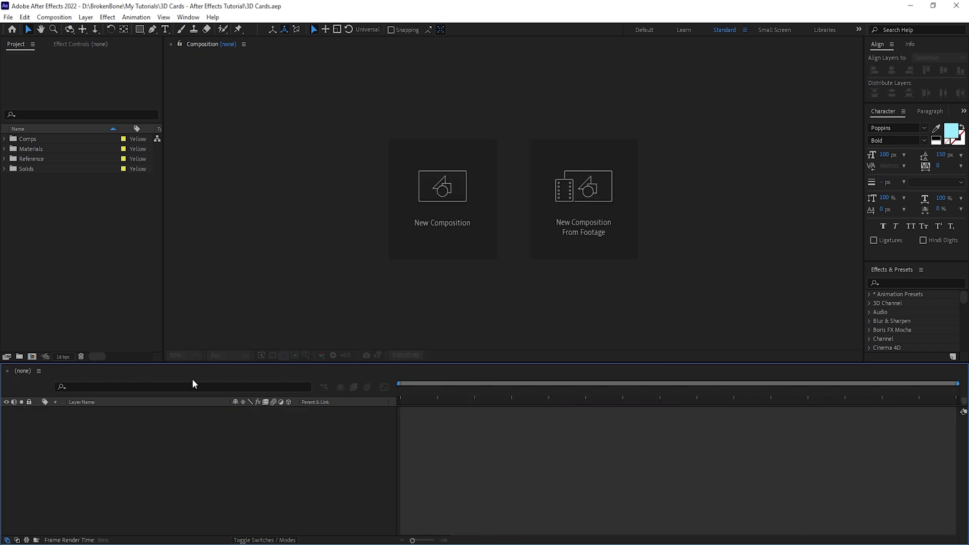
- Create a composition named Card Front TUT, 1920 x 1080 px, 30 frames per second, 10 seconds long
{"action": "left_click", "coordinate": [51, 288]}
{"action": "left_click", "coordinate": [48, 18]}
{"action": "left_click", "coordinate": [73, 29]}
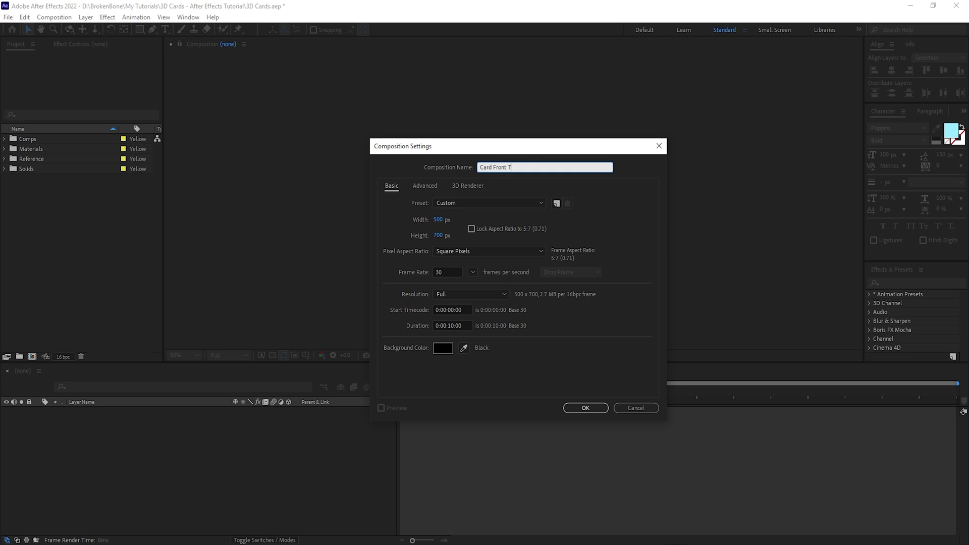
{"action": "type", "text": "920"}
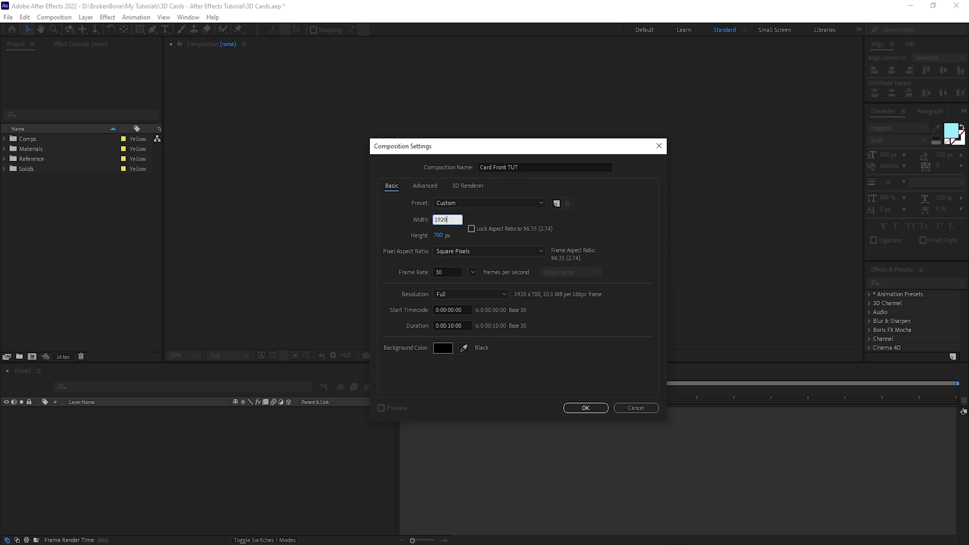
{"action": "key", "text": "Tab"}
{"action": "type", "text": "1080"}
{"action": "key", "text": "Tab"}
{"action": "left_click_drag", "start_coordinate": [447, 273], "coordinate": [401, 271]}
{"action": "left_click", "coordinate": [401, 272]}
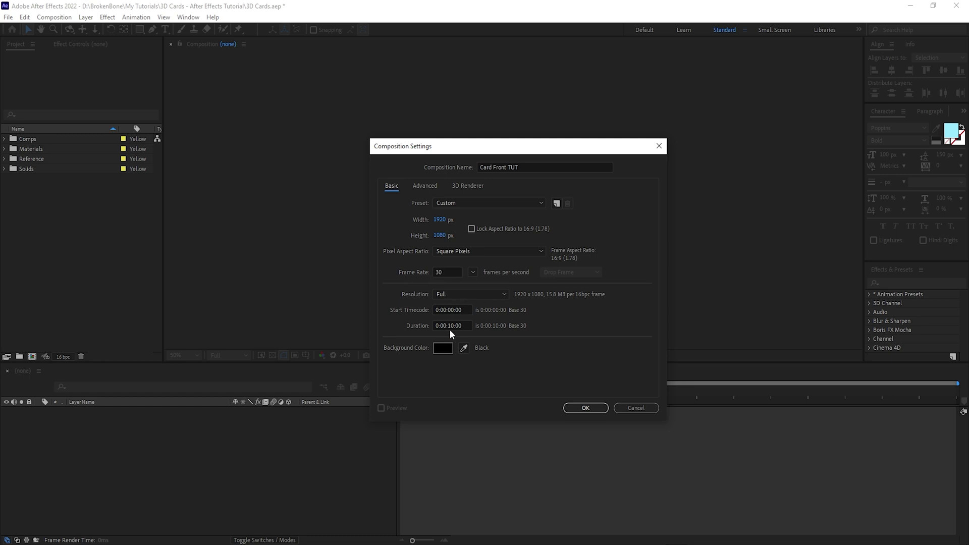
{"action": "left_click", "coordinate": [586, 408]}
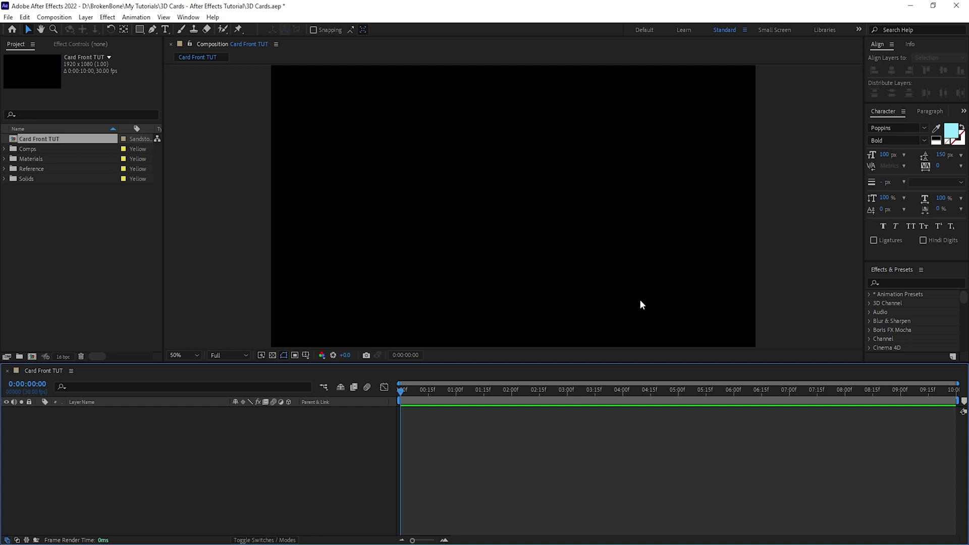
- Add a portrait, card-shaped red solid layer centred in the Card Front TUT composition
{"action": "left_click", "coordinate": [85, 18]}
{"action": "mouse_move", "coordinate": [126, 28]}
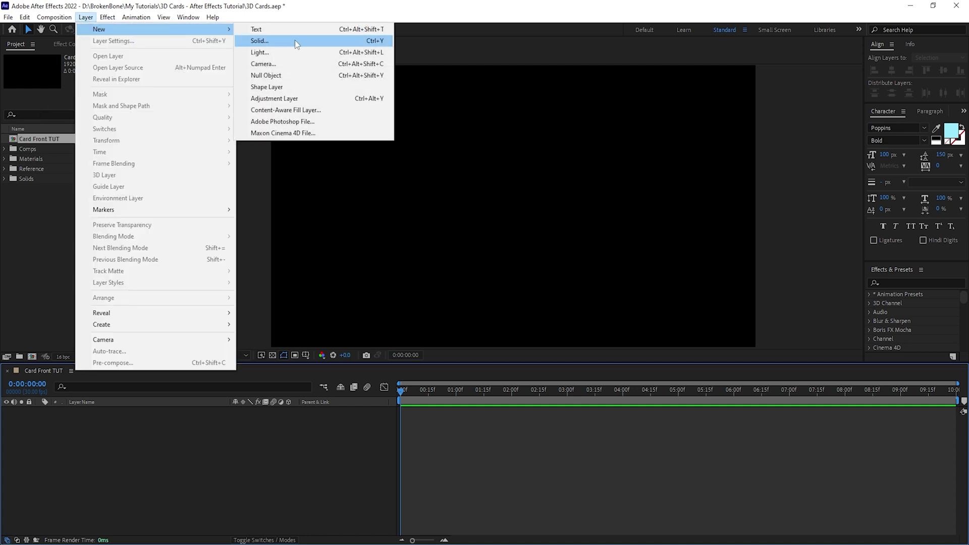
{"action": "left_click", "coordinate": [295, 39]}
{"action": "left_click", "coordinate": [242, 382]}
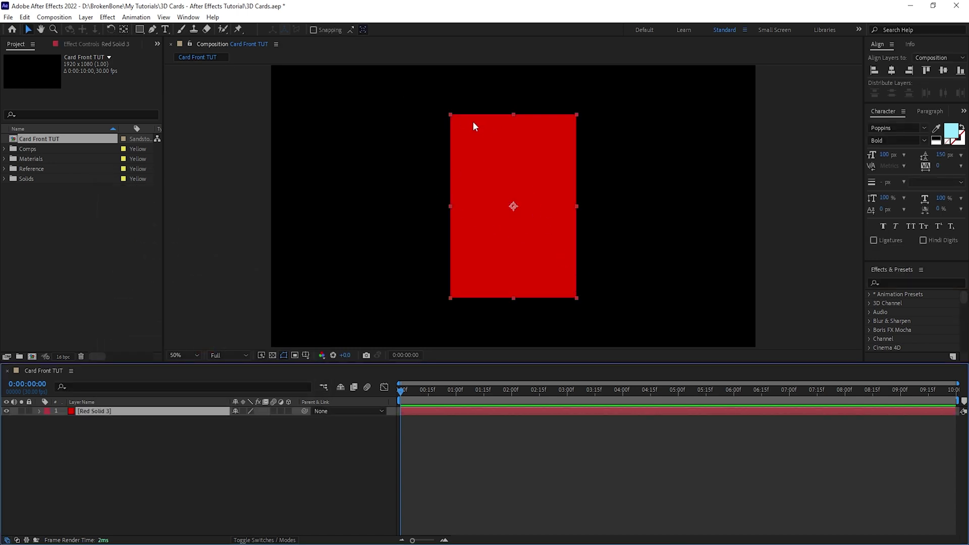
- Add a rounded-rectangle mask that fills the whole red solid layer
{"action": "key", "text": "slash"}
{"action": "left_click_drag", "start_coordinate": [545, 140], "coordinate": [466, 248]}
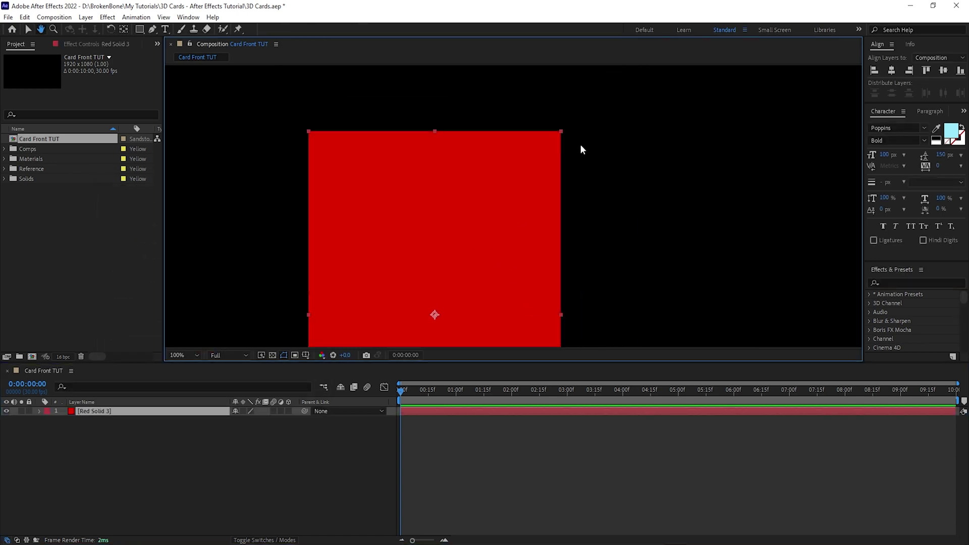
{"action": "left_click", "coordinate": [140, 32]}
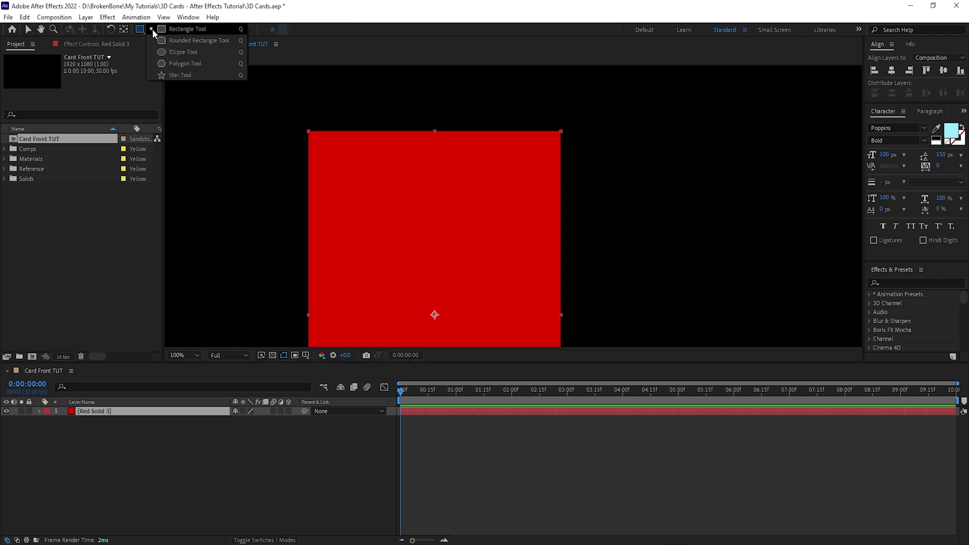
{"action": "left_click", "coordinate": [188, 51]}
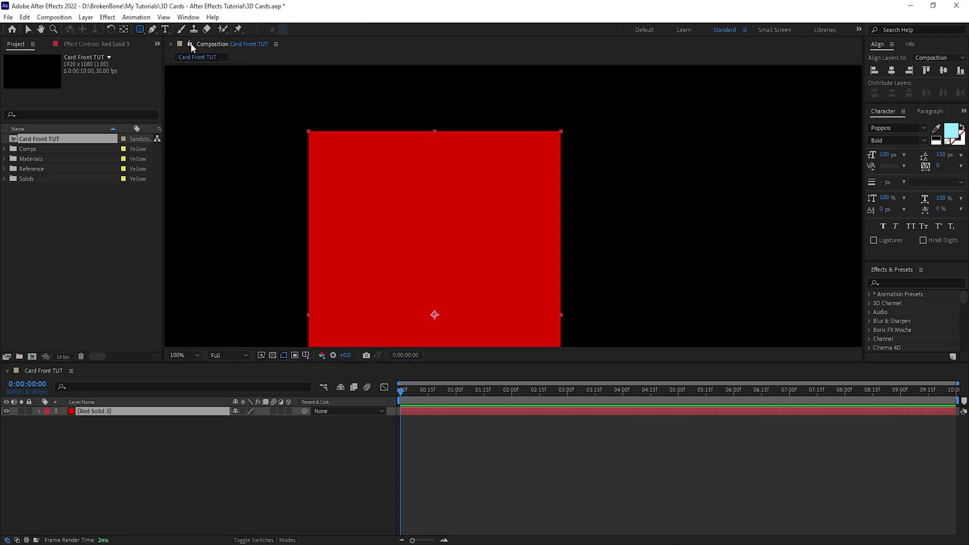
{"action": "double_click", "coordinate": [139, 28]}
{"action": "key", "text": "v"}
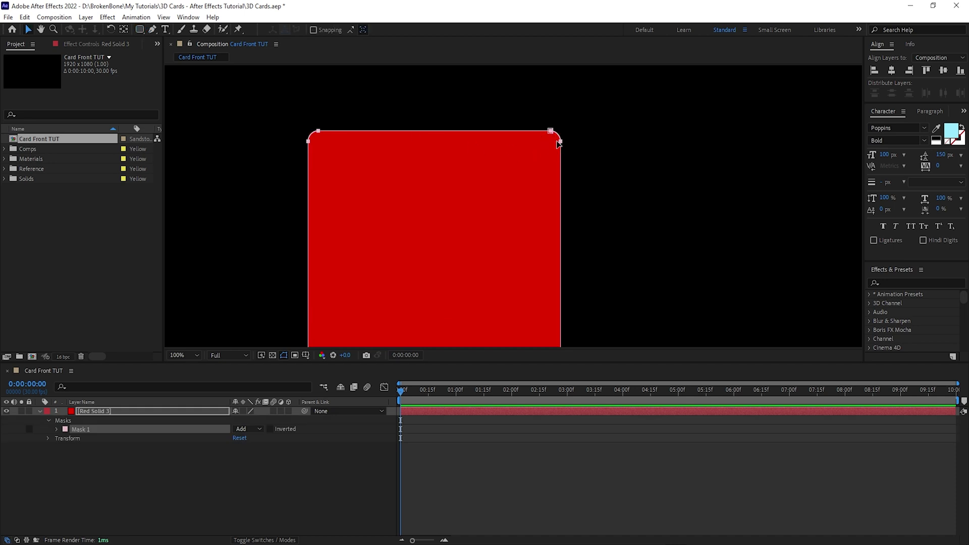
{"action": "left_click_drag", "start_coordinate": [542, 311], "coordinate": [496, 202]}
{"action": "scroll", "coordinate": [474, 242], "scroll_direction": "down", "scroll_amount": 1}
{"action": "scroll", "coordinate": [505, 110], "scroll_direction": "up", "scroll_amount": 1}
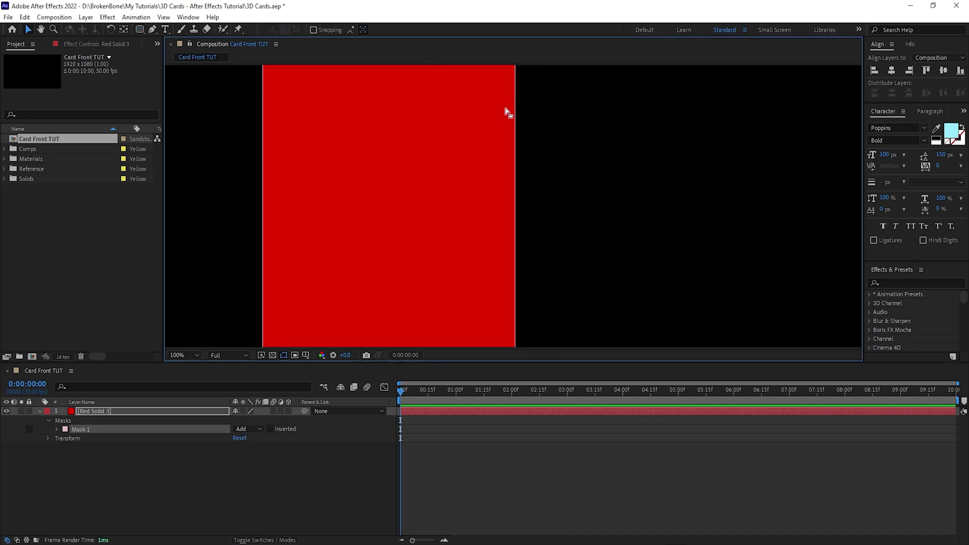
{"action": "left_click_drag", "start_coordinate": [505, 110], "coordinate": [516, 216]}
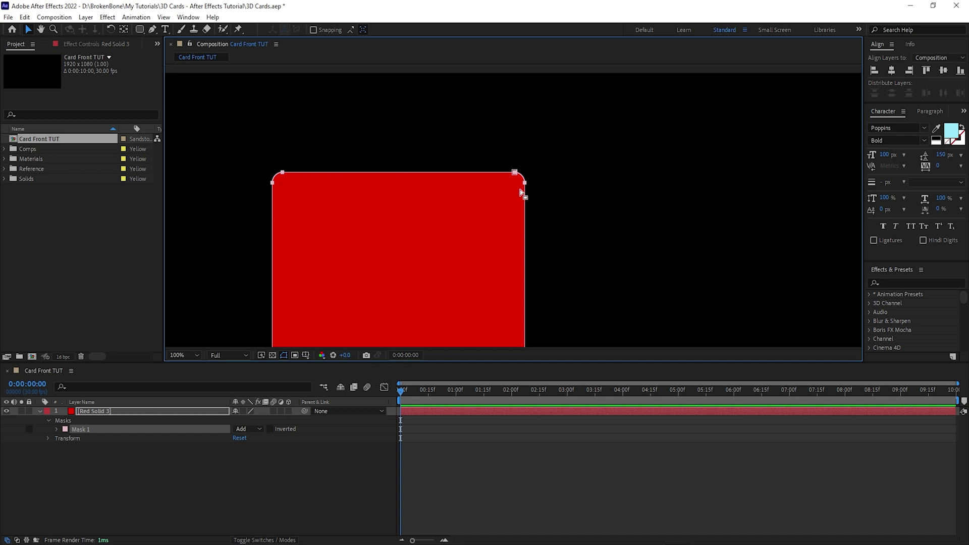
- Try reshaping the mask's upper-right corner, undo the changes, and delete the mask from the red solid layer
{"action": "mouse_move", "coordinate": [514, 173]}
{"action": "left_mouse_down"}
{"action": "mouse_move", "coordinate": [490, 172]}
{"action": "mouse_move", "coordinate": [518, 173]}
{"action": "mouse_move", "coordinate": [525, 202]}
{"action": "mouse_move", "coordinate": [525, 177]}
{"action": "left_mouse_up"}
{"action": "key", "text": "ctrl+z"}
{"action": "key", "text": "ctrl+z"}
{"action": "key", "text": "ctrl+z"}
{"action": "key", "text": "ctrl+z"}
{"action": "scroll", "coordinate": [515, 204], "scroll_direction": "down", "scroll_amount": 2}
{"action": "key", "text": "Delete"}
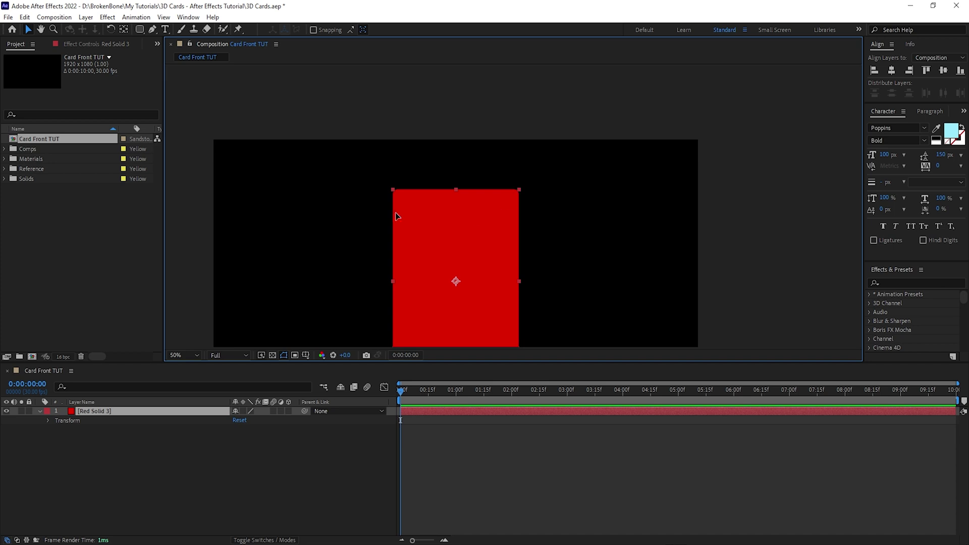
- Draw a new rounded-rectangle mask with larger corner rounding on the red solid layer
{"action": "left_click", "coordinate": [140, 29]}
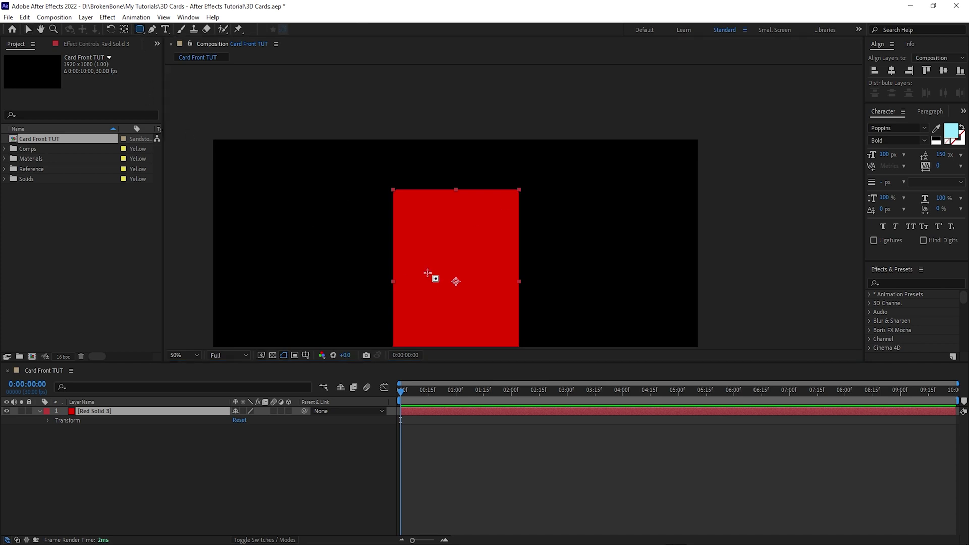
{"action": "left_click_drag", "start_coordinate": [394, 192], "coordinate": [499, 272]}
{"action": "key", "text": "Up"}
{"action": "key", "text": "Up"}
{"action": "key", "text": "Up"}
{"action": "key", "text": "Up"}
{"action": "key", "text": "Up"}
{"action": "key", "text": "Up"}
{"action": "key", "text": "Up"}
{"action": "key", "text": "v"}
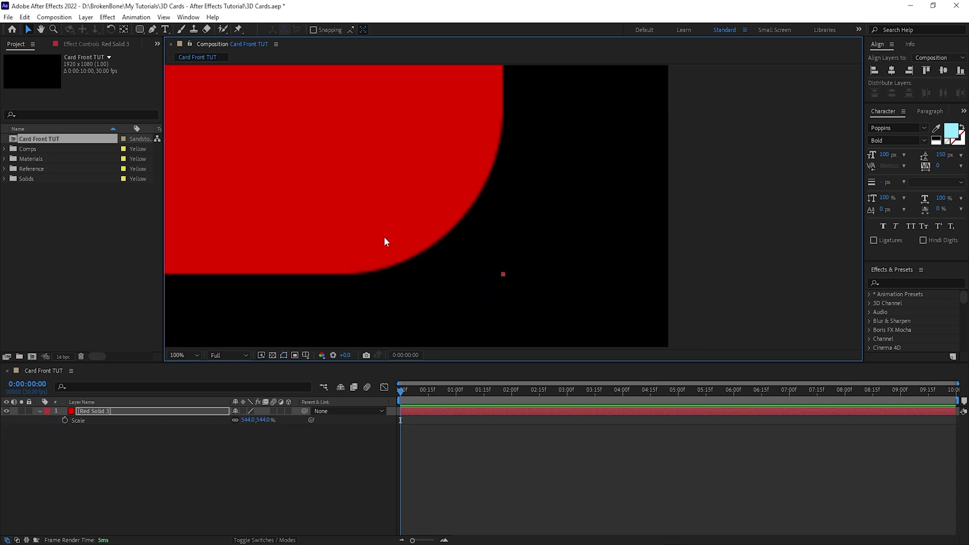
- Delete the red solid layer from the Card Front TUT composition
{"action": "key", "text": "Delete"}
{"action": "scroll", "coordinate": [545, 238], "scroll_direction": "down", "scroll_amount": 4}
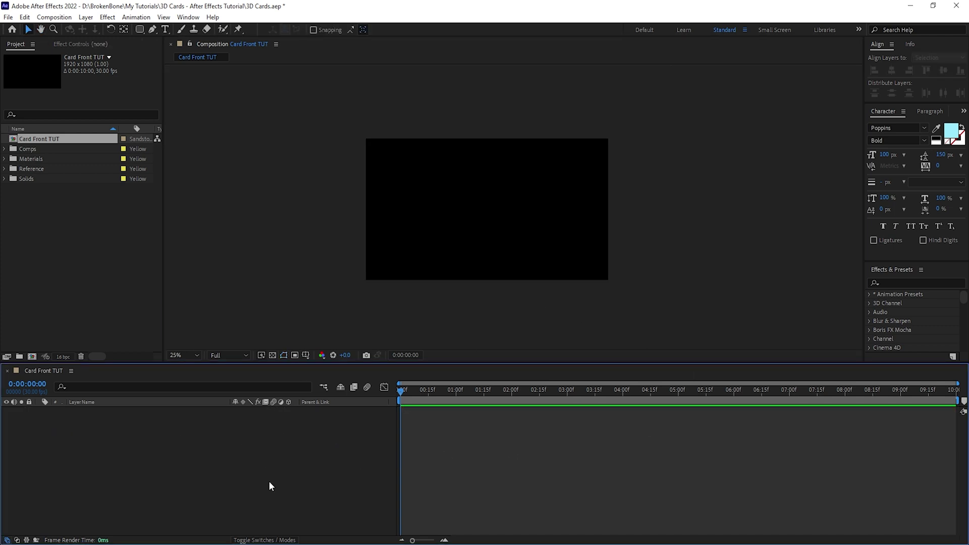
- Change the Card Front TUT composition's size to 500 px wide and 700 px high
{"action": "left_click", "coordinate": [59, 142]}
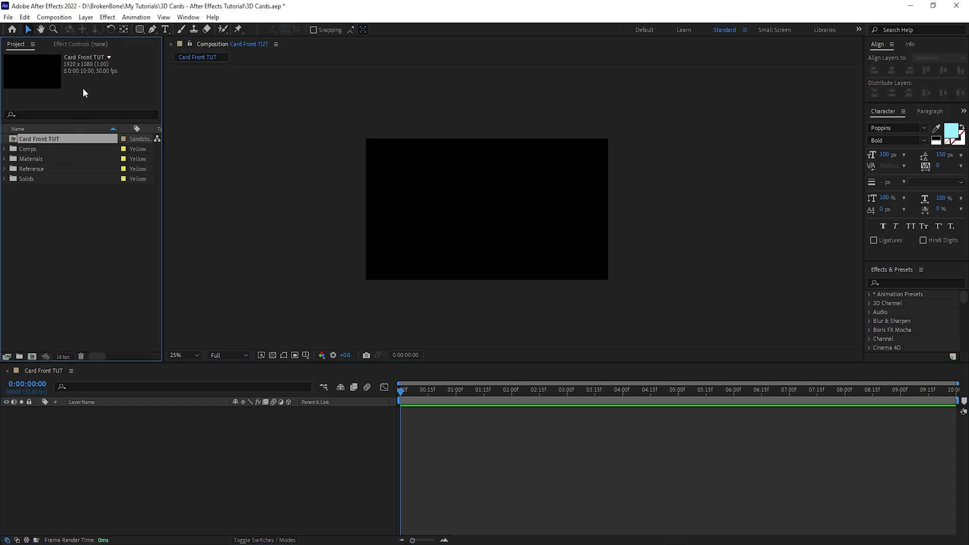
{"action": "left_click", "coordinate": [67, 18]}
{"action": "left_click", "coordinate": [153, 46]}
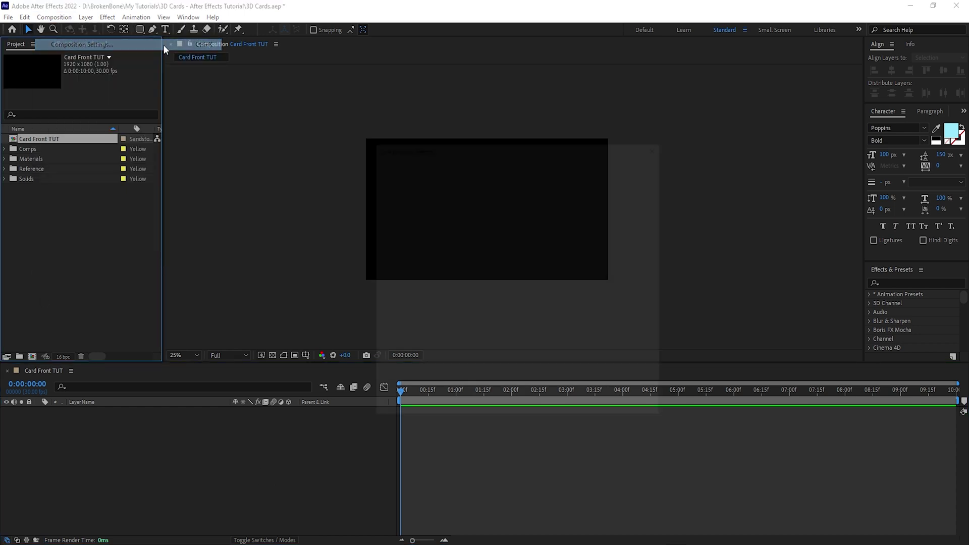
{"action": "left_click", "coordinate": [446, 223]}
{"action": "type", "text": "500"}
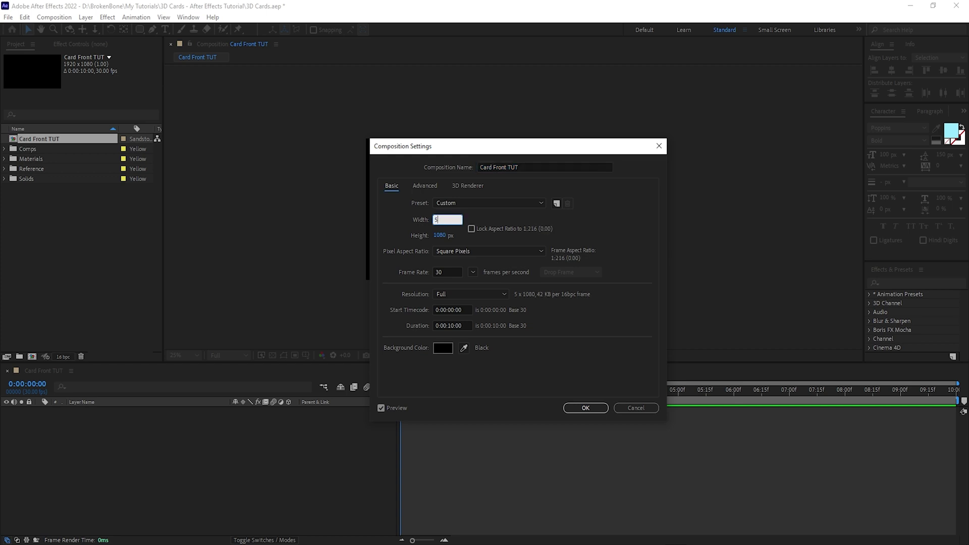
{"action": "key", "text": "Tab"}
{"action": "type", "text": "700"}
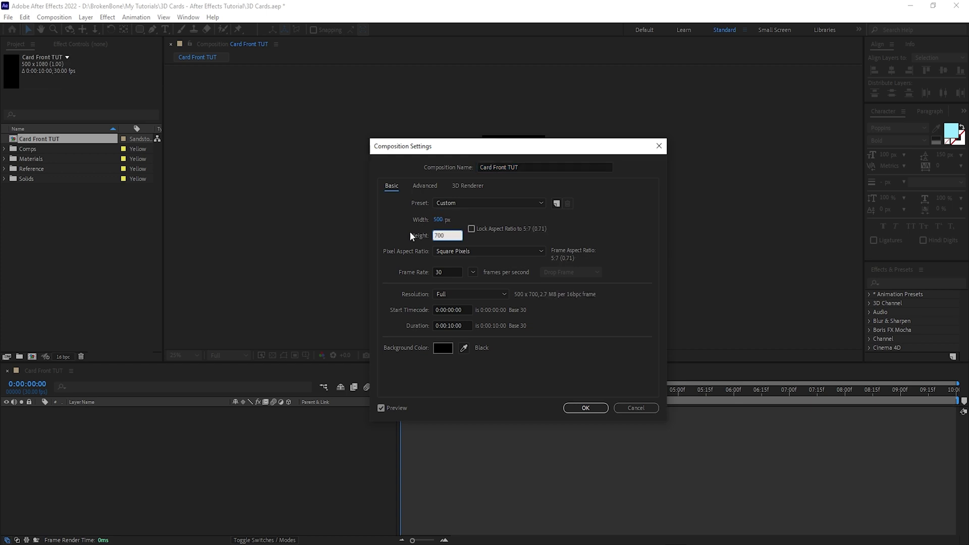
{"action": "key", "text": "Return"}
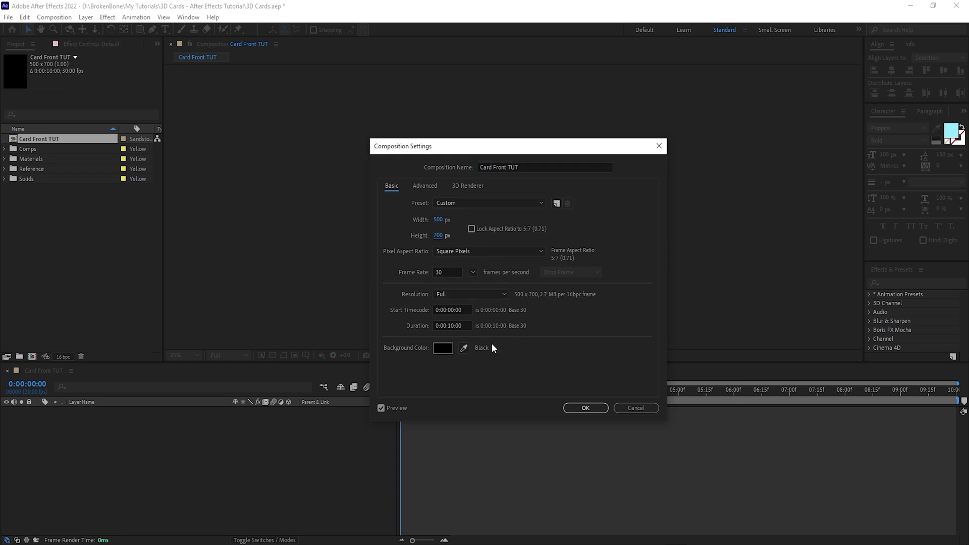
{"action": "left_click", "coordinate": [583, 409]}
- Add a rounded-rectangle shape layer that fills the whole Card Front TUT composition
{"action": "left_click", "coordinate": [247, 435]}
{"action": "scroll", "coordinate": [546, 295], "scroll_direction": "up", "scroll_amount": 2}
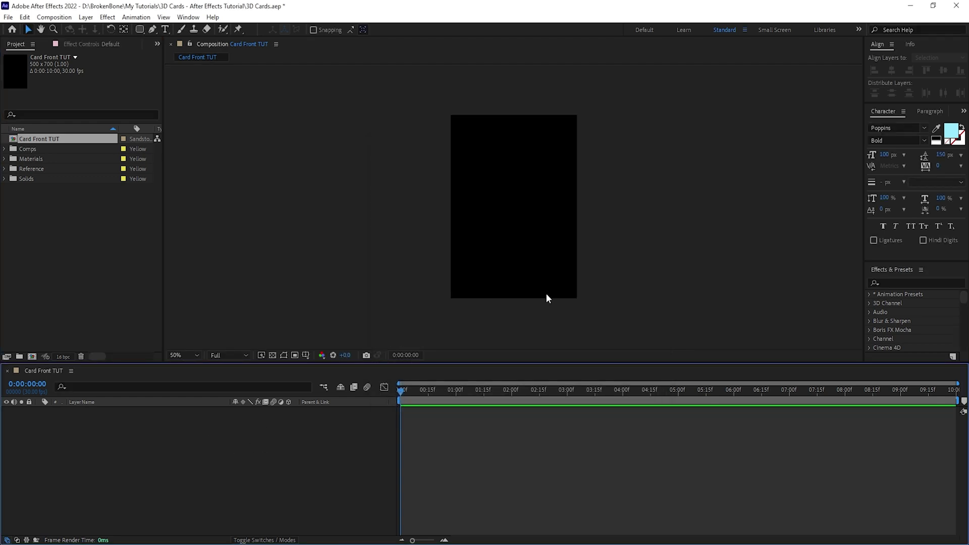
{"action": "double_click", "coordinate": [140, 29]}
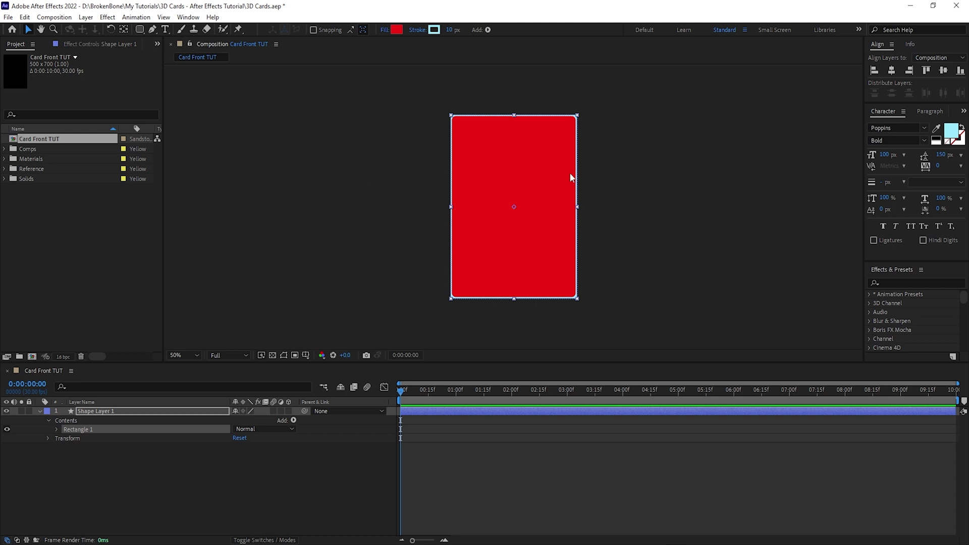
{"action": "scroll", "coordinate": [552, 174], "scroll_direction": "up", "scroll_amount": 2}
- Set the roundness of the card shape's rectangle path to 20
{"action": "left_click", "coordinate": [56, 429]}
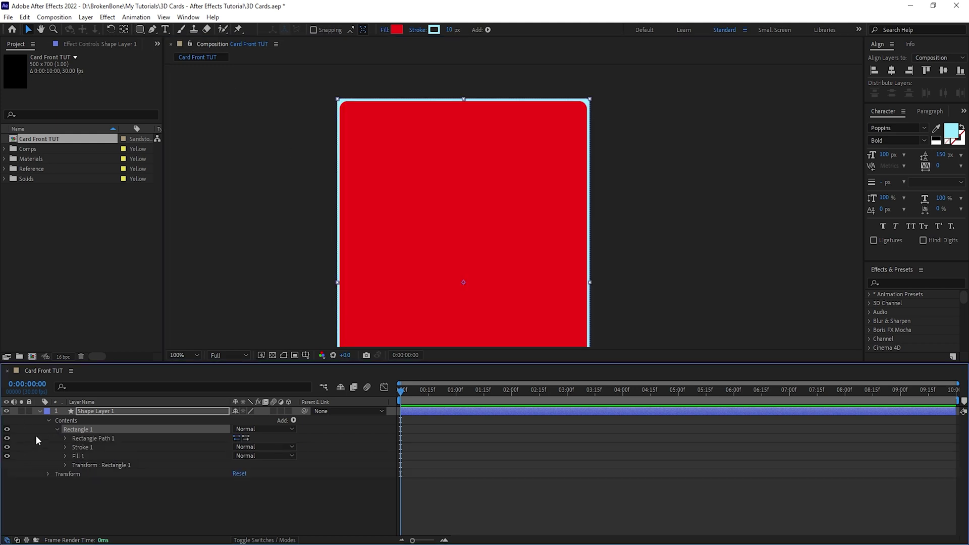
{"action": "left_click", "coordinate": [65, 439]}
{"action": "mouse_move", "coordinate": [241, 465]}
{"action": "left_mouse_down"}
{"action": "mouse_move", "coordinate": [288, 472]}
{"action": "mouse_move", "coordinate": [249, 474]}
{"action": "mouse_move", "coordinate": [306, 468]}
{"action": "mouse_move", "coordinate": [244, 473]}
{"action": "mouse_move", "coordinate": [223, 465]}
{"action": "mouse_move", "coordinate": [283, 464]}
{"action": "mouse_move", "coordinate": [233, 468]}
{"action": "left_mouse_up"}
{"action": "left_click", "coordinate": [237, 464]}
{"action": "type", "text": "20"}
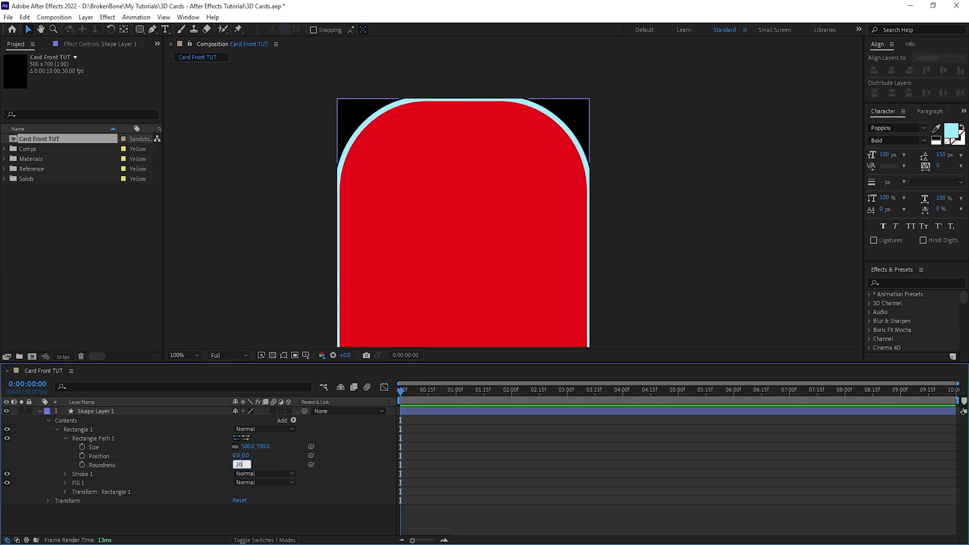
{"action": "key", "text": "Return"}
- Turn off the card shape's stroke and set its fill colour to hex 14283C
{"action": "left_click", "coordinate": [7, 473]}
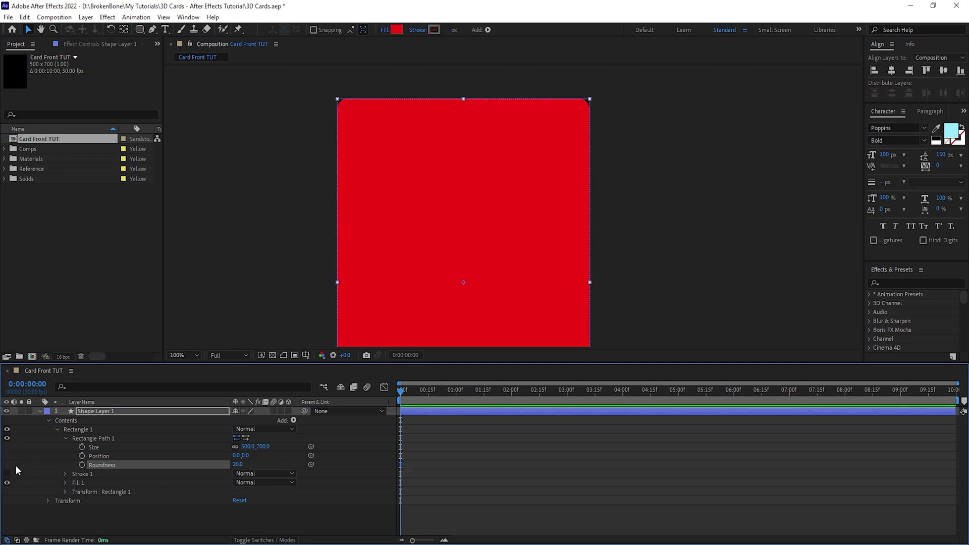
{"action": "left_click", "coordinate": [65, 483]}
{"action": "left_click", "coordinate": [238, 509]}
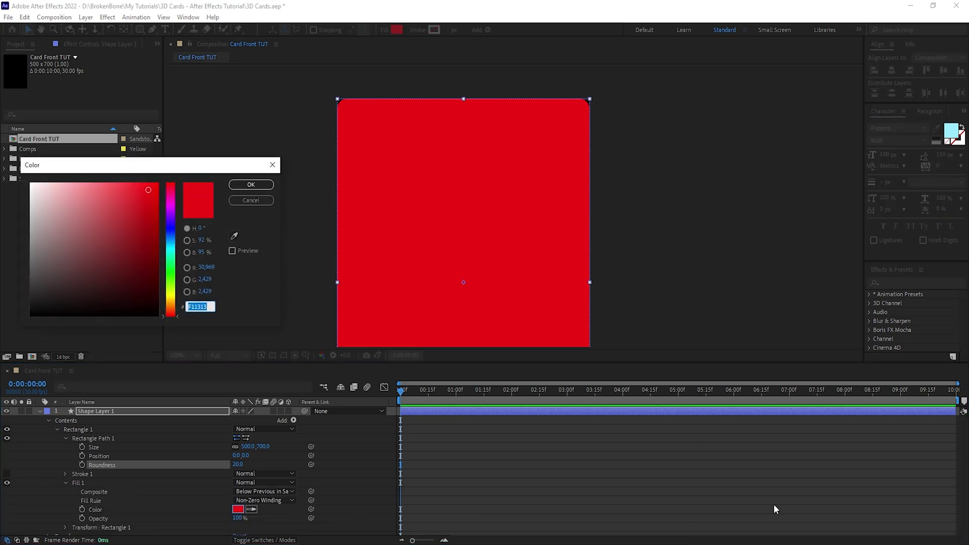
{"action": "key", "text": "alt+Tab"}
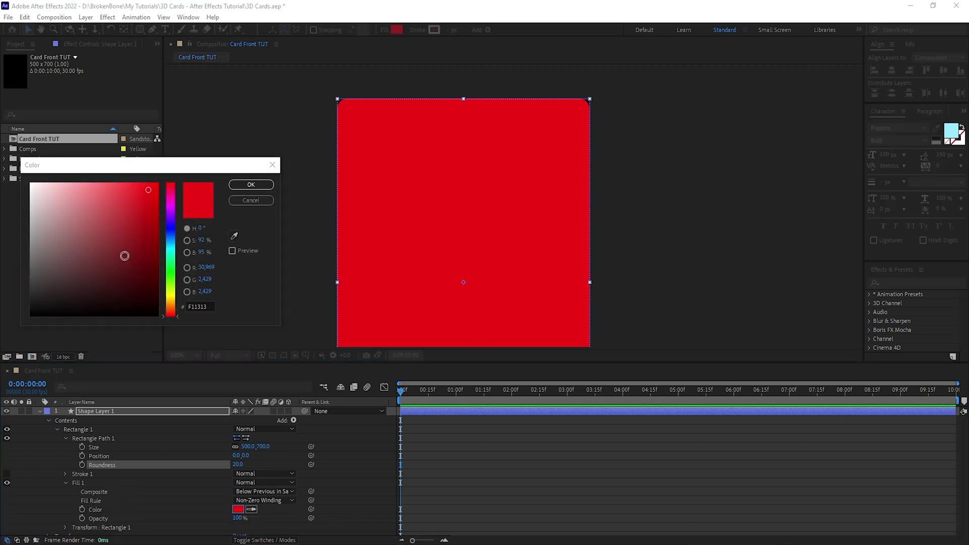
{"action": "left_click", "coordinate": [210, 306]}
{"action": "type", "text": "14283C"}
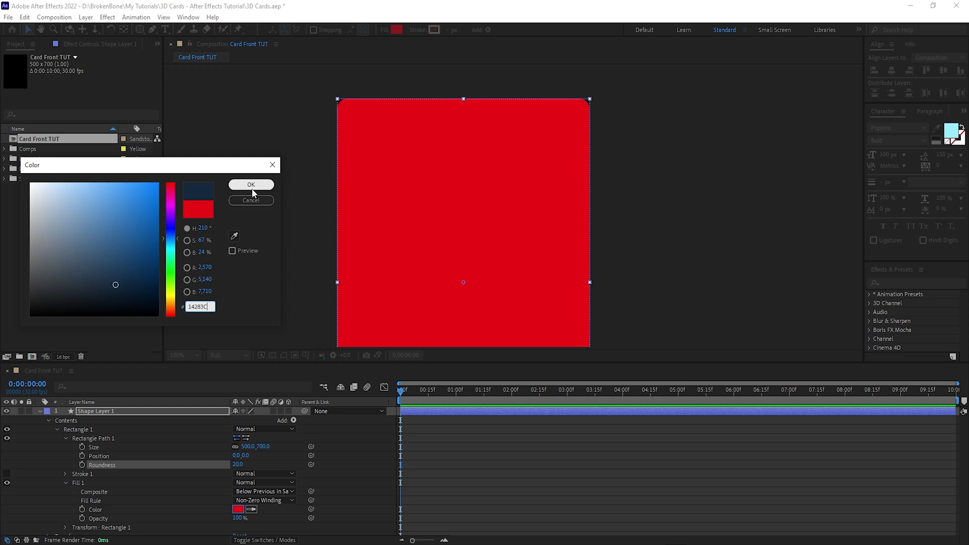
{"action": "left_click", "coordinate": [251, 185]}
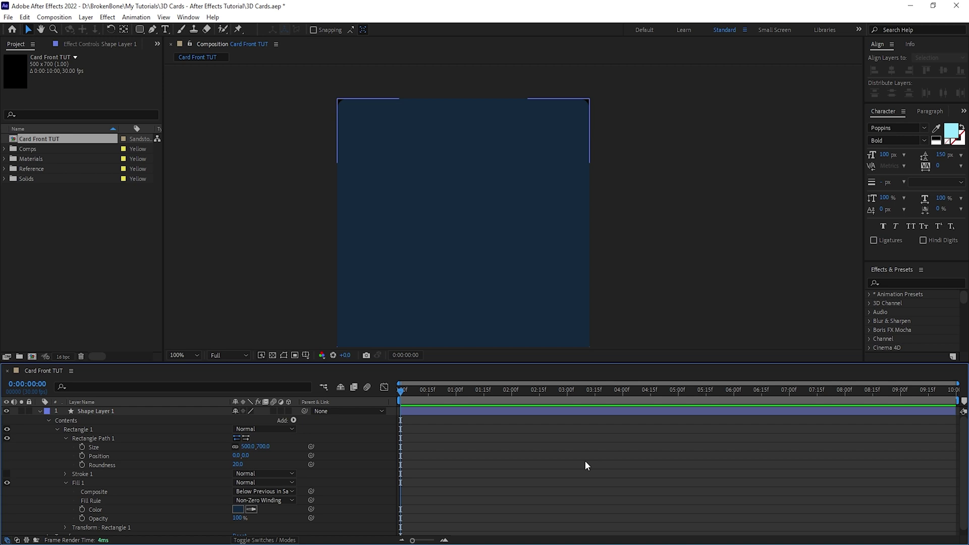
{"action": "left_click", "coordinate": [585, 464]}
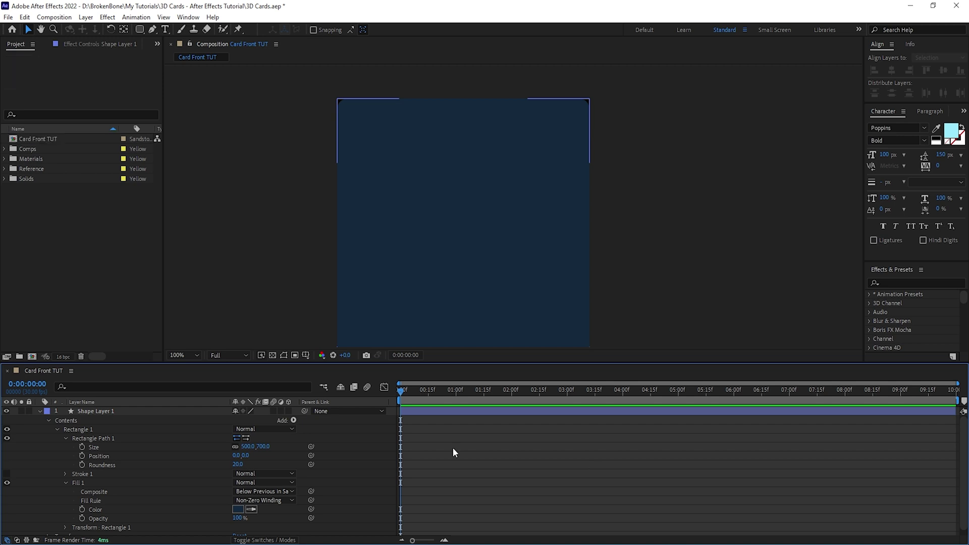
- Place the Front Card image from the Reference folder above the card shape layer, and hide that reference layer
{"action": "left_click", "coordinate": [5, 169]}
{"action": "left_click_drag", "start_coordinate": [37, 198], "coordinate": [107, 410]}
{"action": "scroll", "coordinate": [515, 293], "scroll_direction": "down", "scroll_amount": 2}
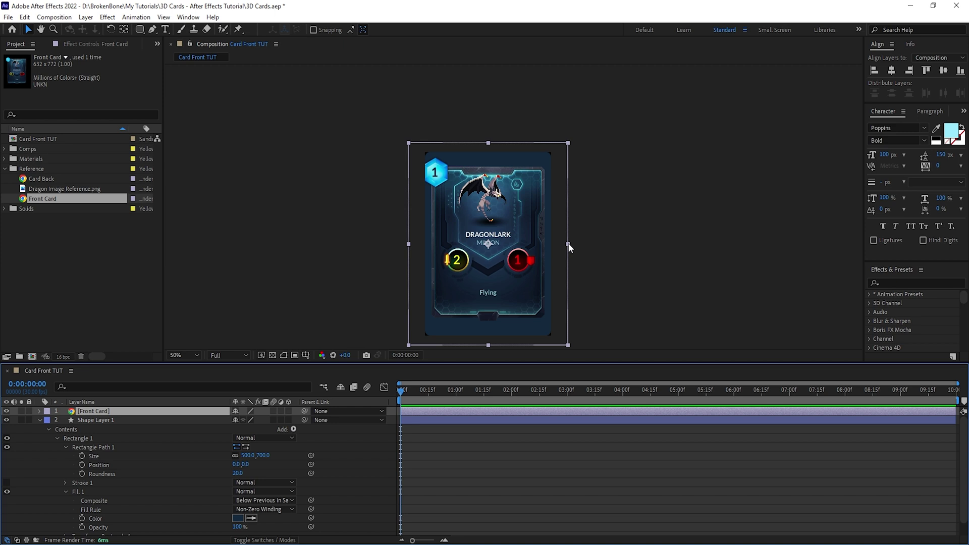
{"action": "left_click", "coordinate": [470, 316]}
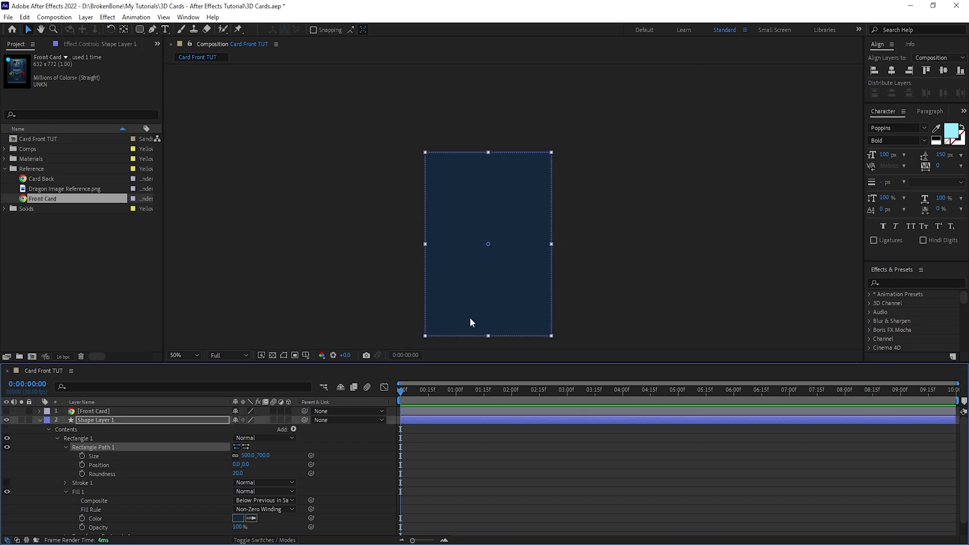
{"action": "scroll", "coordinate": [469, 317], "scroll_direction": "up", "scroll_amount": 1}
{"action": "mouse_move", "coordinate": [547, 191]}
{"action": "left_mouse_down"}
{"action": "mouse_move", "coordinate": [541, 244]}
{"action": "mouse_move", "coordinate": [546, 192]}
{"action": "mouse_move", "coordinate": [529, 198]}
{"action": "mouse_move", "coordinate": [543, 179]}
{"action": "left_mouse_up"}
{"action": "scroll", "coordinate": [523, 232], "scroll_direction": "up", "scroll_amount": 1}
{"action": "scroll", "coordinate": [528, 197], "scroll_direction": "down", "scroll_amount": 1}
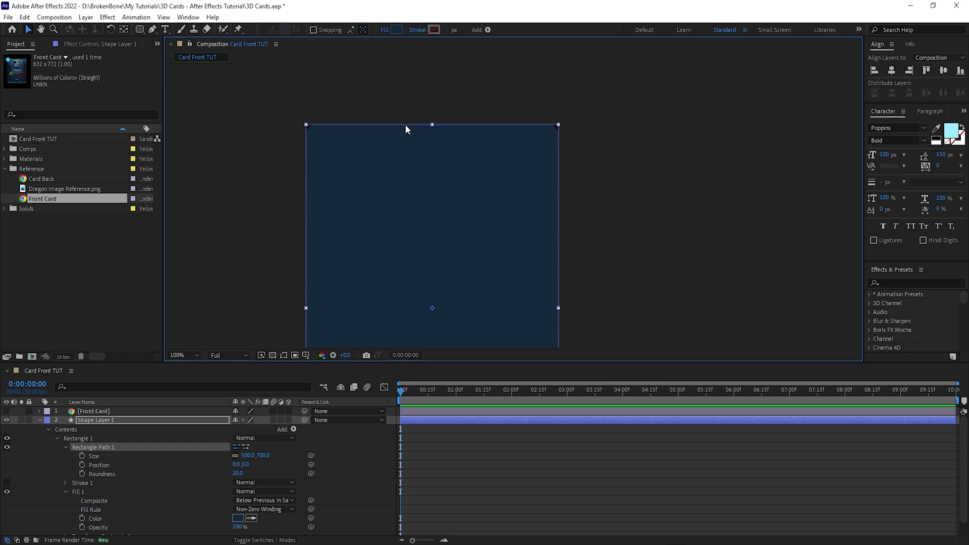
{"action": "left_click_drag", "start_coordinate": [440, 229], "coordinate": [438, 187]}
{"action": "scroll", "coordinate": [480, 244], "scroll_direction": "down", "scroll_amount": 1}
{"action": "left_click_drag", "start_coordinate": [497, 270], "coordinate": [493, 242]}
{"action": "scroll", "coordinate": [505, 242], "scroll_direction": "up", "scroll_amount": 1}
{"action": "left_click_drag", "start_coordinate": [482, 201], "coordinate": [508, 319]}
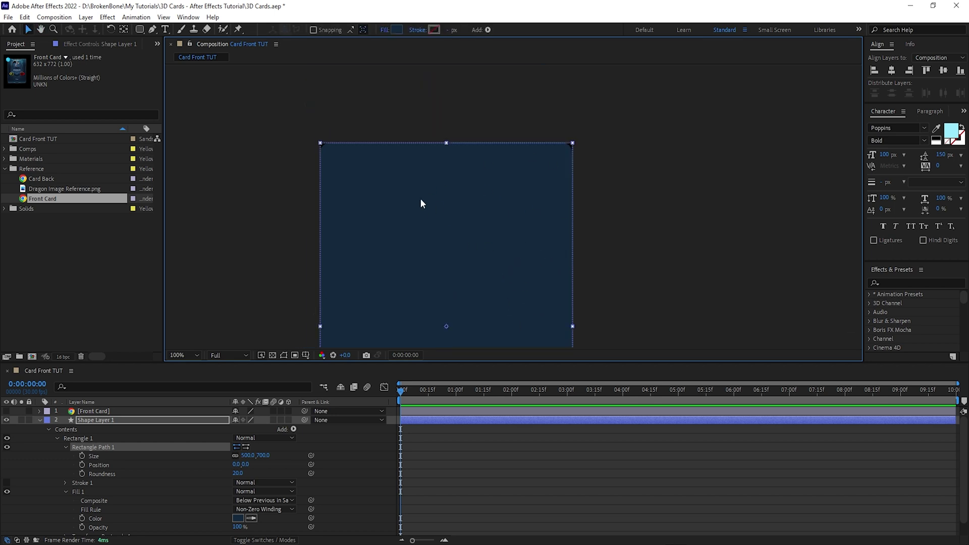
{"action": "left_click_drag", "start_coordinate": [483, 228], "coordinate": [471, 192]}
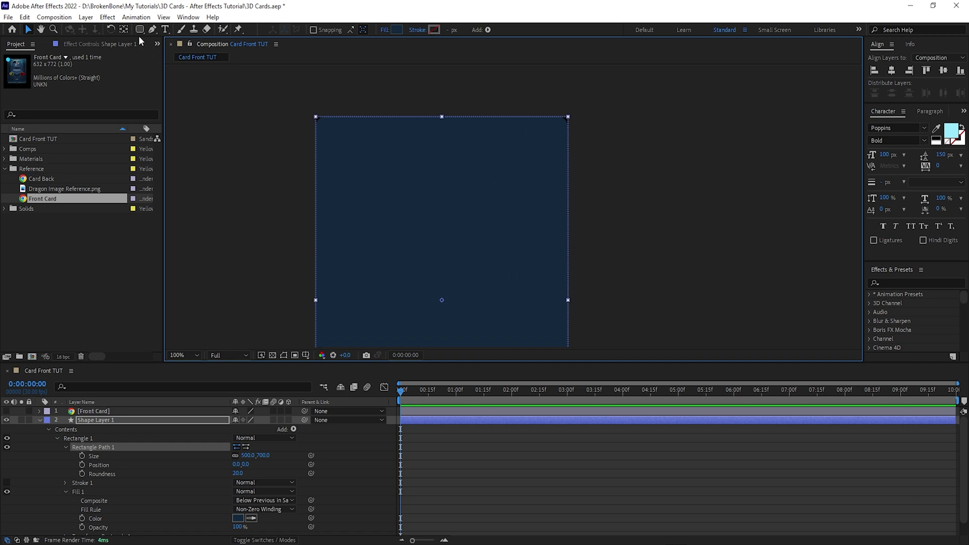
- Duplicate the card shape's rectangle path and hide the original path
{"action": "left_click", "coordinate": [128, 463]}
{"action": "left_click", "coordinate": [99, 448]}
{"action": "key", "text": "ctrl+d"}
{"action": "left_click", "coordinate": [7, 447]}
{"action": "left_click", "coordinate": [65, 447]}
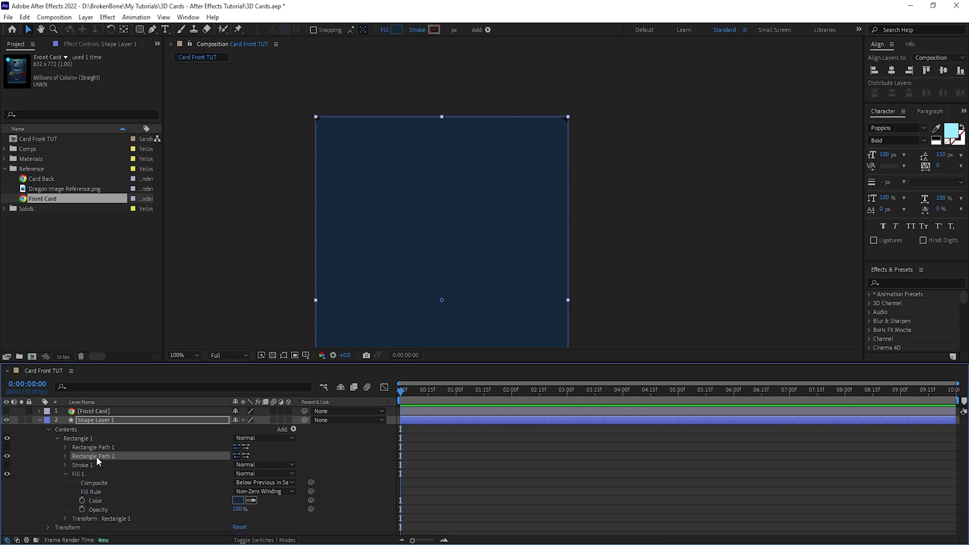
- Convert the duplicated rectangle path to a Bezier path and show shape path outlines in the viewer
{"action": "left_click", "coordinate": [66, 456]}
{"action": "right_click", "coordinate": [113, 455]}
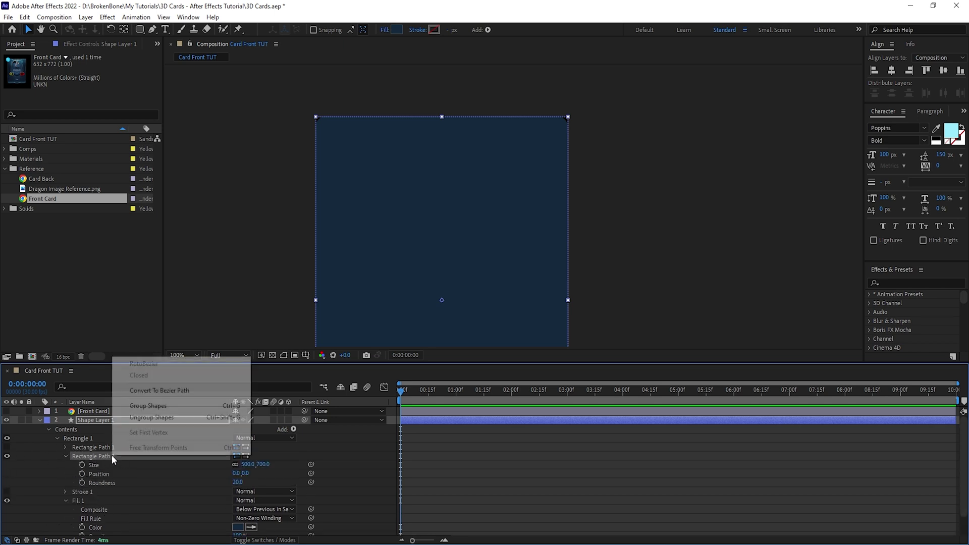
{"action": "left_click", "coordinate": [197, 397]}
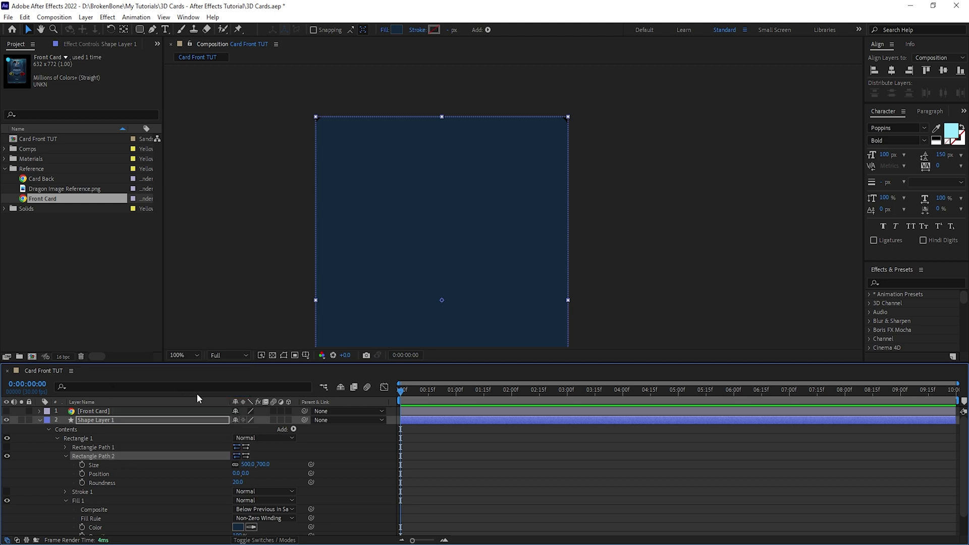
{"action": "left_click", "coordinate": [536, 278]}
{"action": "left_click", "coordinate": [283, 356]}
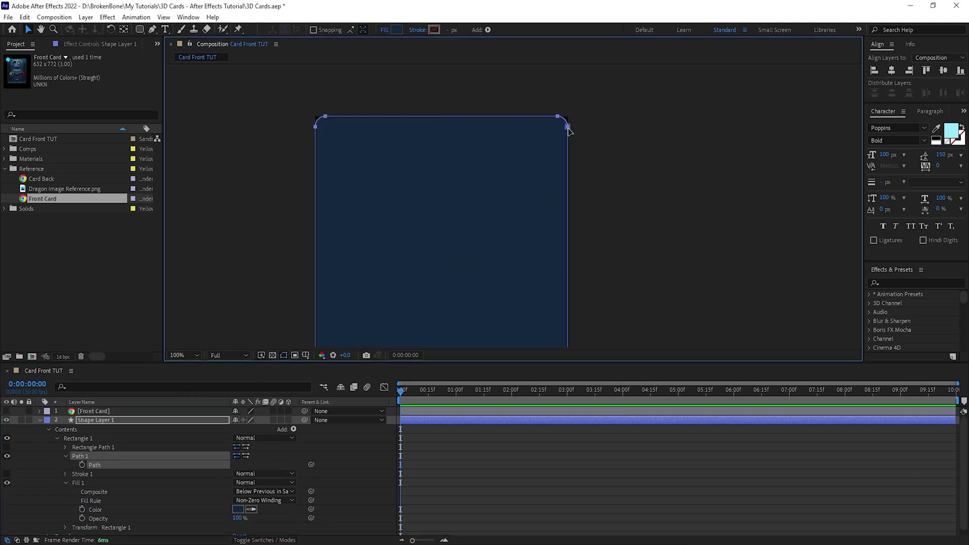
- Select the vertices of the Bezier path's upper-right rounded corner and bring the corner into close view
{"action": "left_click_drag", "start_coordinate": [599, 114], "coordinate": [567, 153]}
{"action": "mouse_move", "coordinate": [558, 117]}
{"action": "left_mouse_down"}
{"action": "mouse_move", "coordinate": [423, 214]}
{"action": "mouse_move", "coordinate": [462, 170]}
{"action": "mouse_move", "coordinate": [543, 156]}
{"action": "mouse_move", "coordinate": [557, 116]}
{"action": "left_mouse_up"}
{"action": "scroll", "coordinate": [514, 148], "scroll_direction": "up", "scroll_amount": 1}
{"action": "left_click_drag", "start_coordinate": [631, 67], "coordinate": [498, 230]}
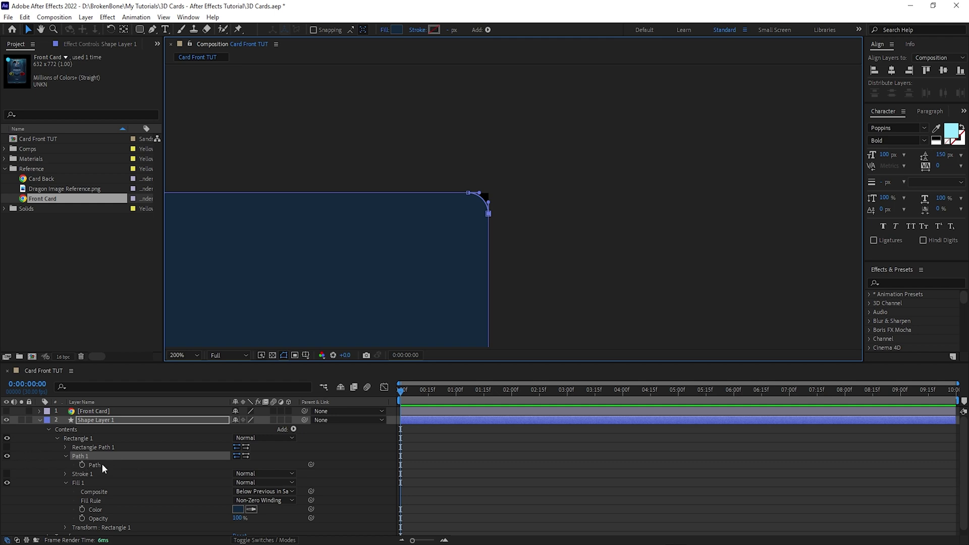
- Delete the converted Bezier path and make the original rectangle path visible again
{"action": "key", "text": "Delete"}
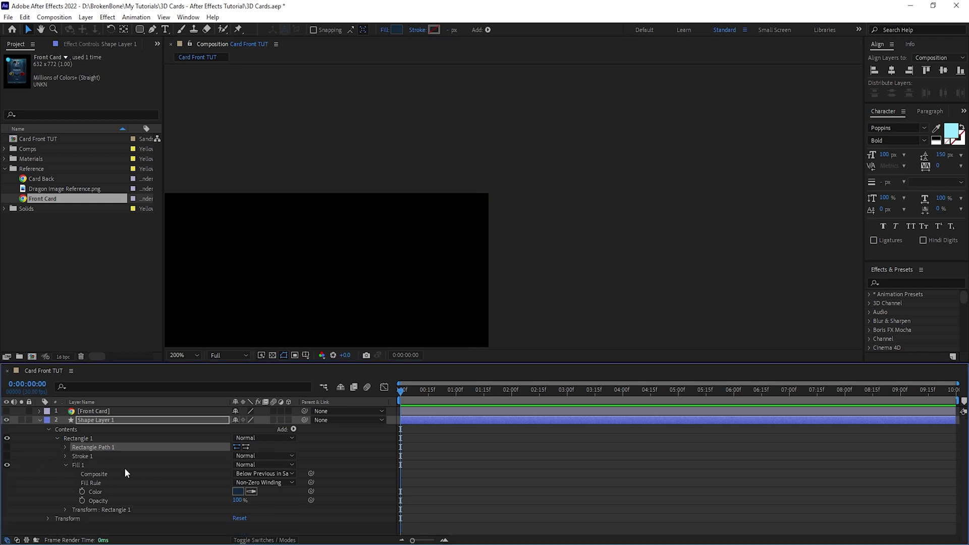
{"action": "left_click", "coordinate": [6, 447]}
{"action": "scroll", "coordinate": [401, 320], "scroll_direction": "down", "scroll_amount": 1}
{"action": "left_click_drag", "start_coordinate": [422, 292], "coordinate": [454, 206]}
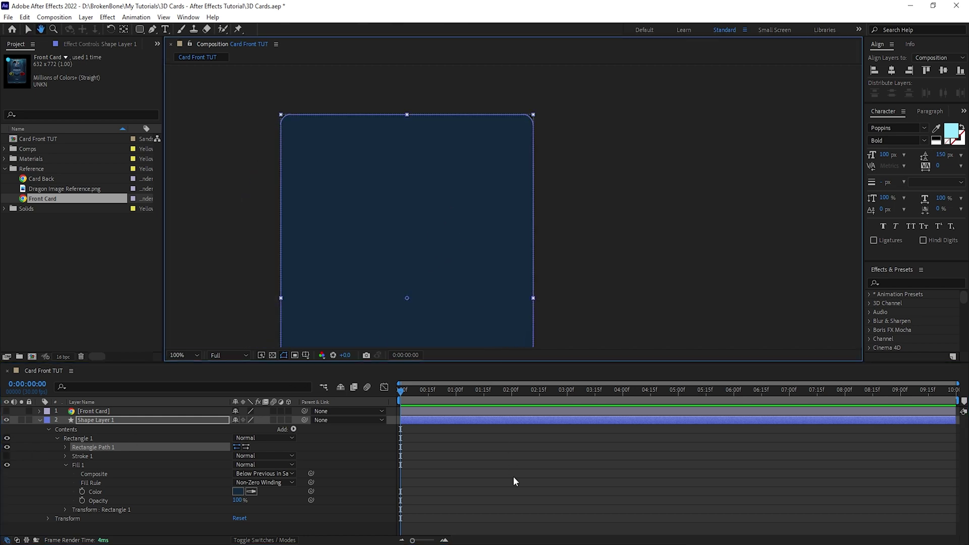
- Save the project and rename the card shape layer as Card Base
{"action": "left_click", "coordinate": [513, 473]}
{"action": "key", "text": "ctrl+s"}
{"action": "left_click", "coordinate": [73, 417]}
{"action": "key", "text": "Return"}
{"action": "type", "text": "Card"}
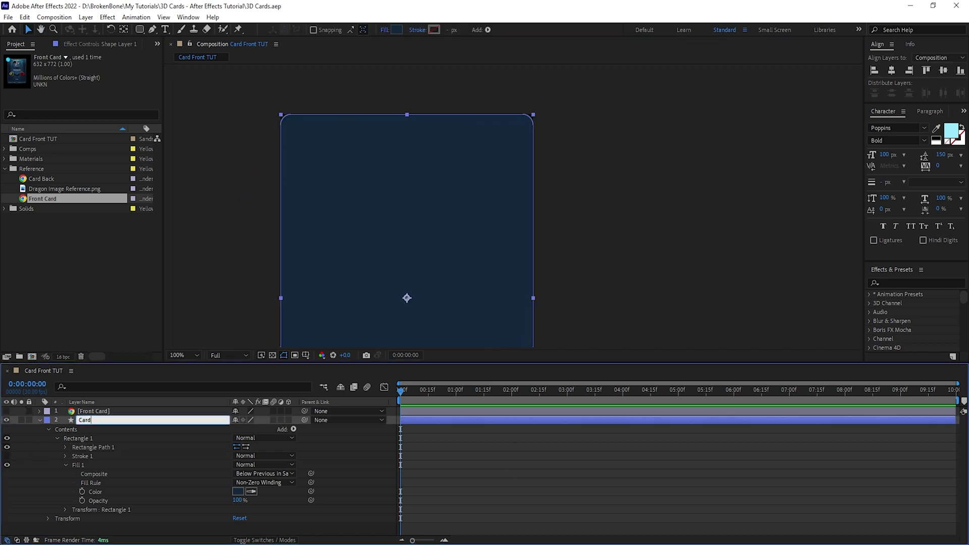
{"action": "type", "text": " Base"}
{"action": "key", "text": "Return"}
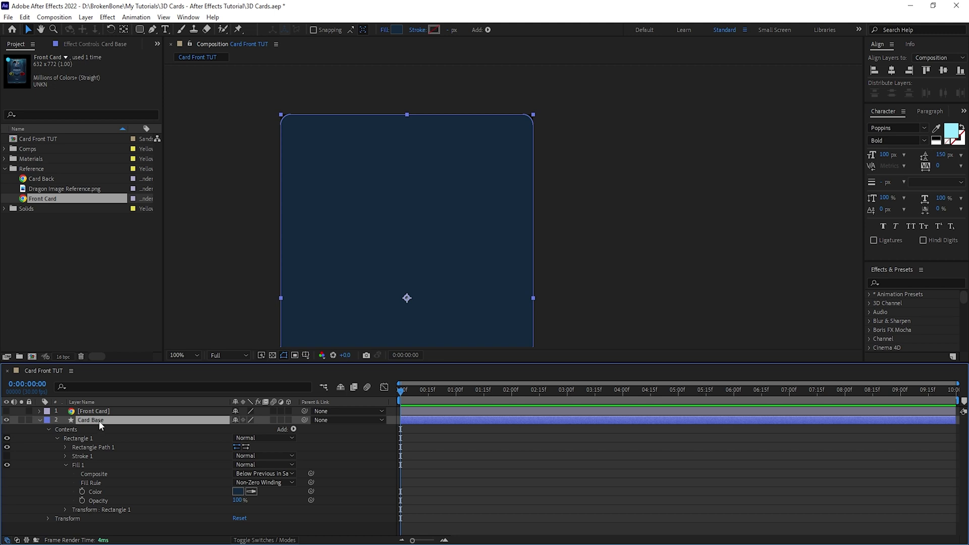
- Pre-compose the Card Base layer with all attributes moved into a new composition named Card Base TUT
{"action": "key", "text": "ctrl+shift+c"}
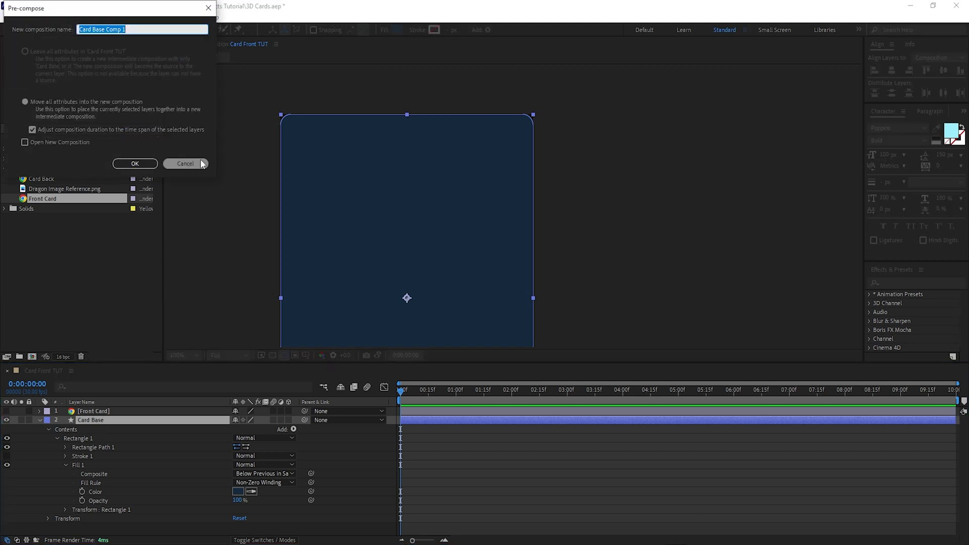
{"action": "left_click", "coordinate": [138, 160]}
{"action": "left_click", "coordinate": [86, 17]}
{"action": "left_click", "coordinate": [150, 361]}
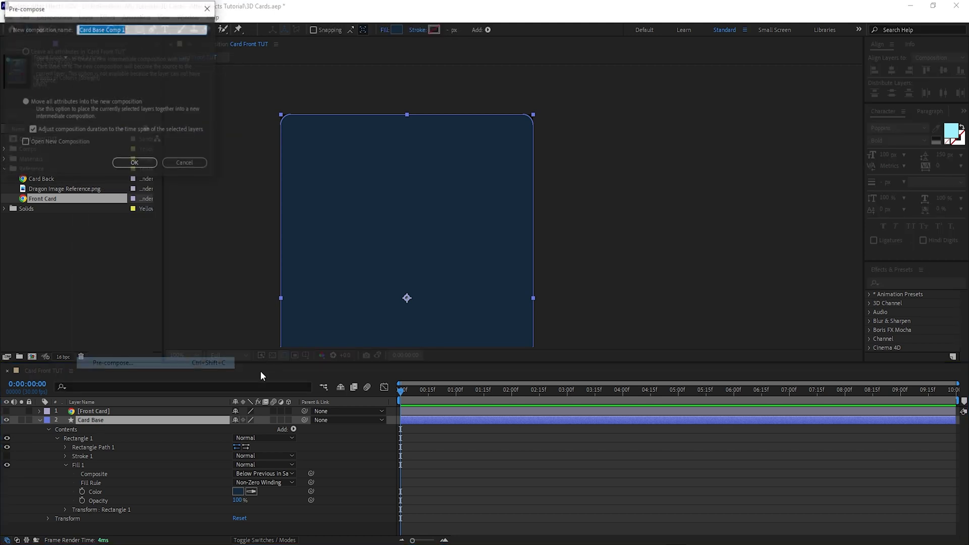
{"action": "type", "text": "Card Base TUT"}
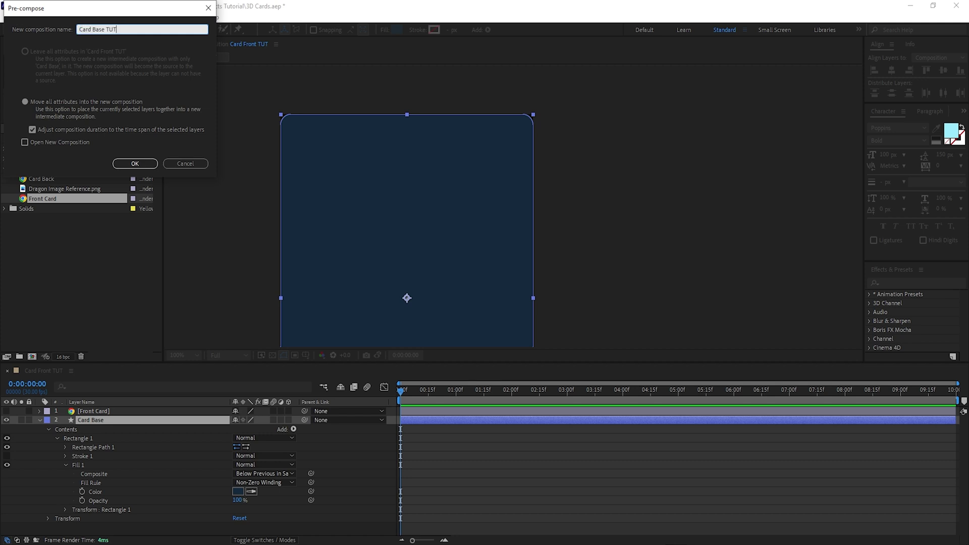
{"action": "left_click", "coordinate": [135, 163]}
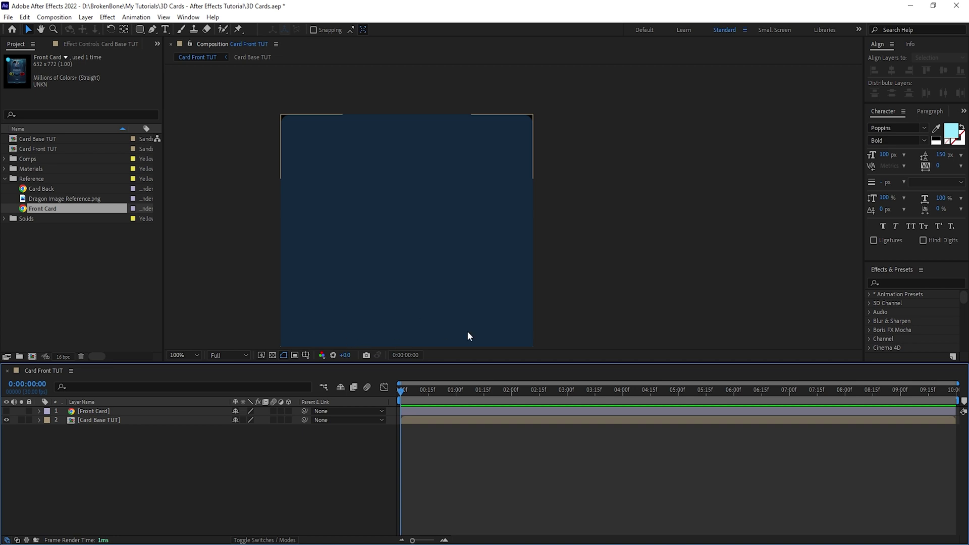
- Copy the Card Base shape layer from the Card Base TUT composition into Card Front TUT, directly above the pre-composed base
{"action": "double_click", "coordinate": [95, 420]}
{"action": "left_click", "coordinate": [88, 410]}
{"action": "key", "text": "Return"}
{"action": "key", "text": "Return"}
{"action": "key", "text": "ctrl+c"}
{"action": "left_click", "coordinate": [48, 371]}
{"action": "key", "text": "ctrl+v"}
{"action": "left_click_drag", "start_coordinate": [95, 415], "coordinate": [93, 424]}
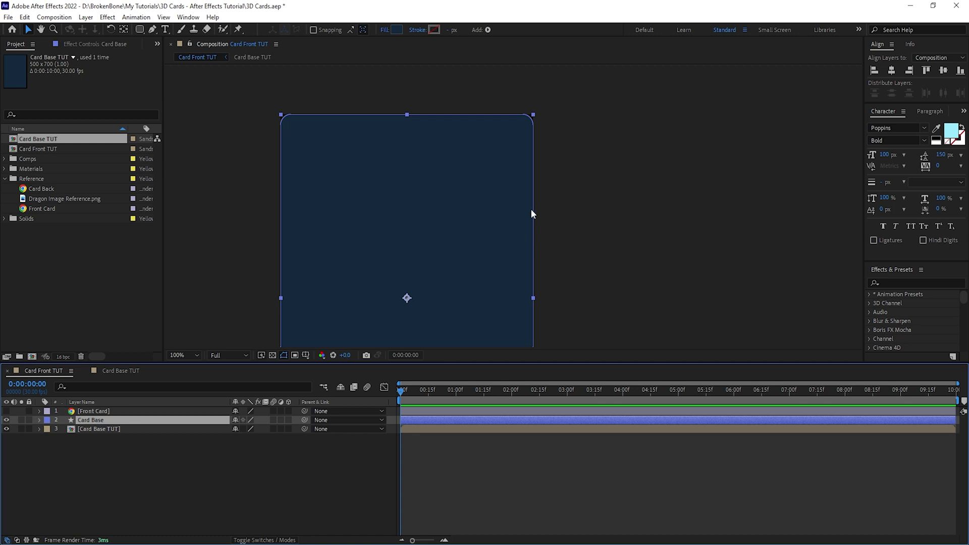
- Turn off the fill of the copied Card Base shape and give it a solid stroke 2 px wide
{"action": "left_click", "coordinate": [39, 420]}
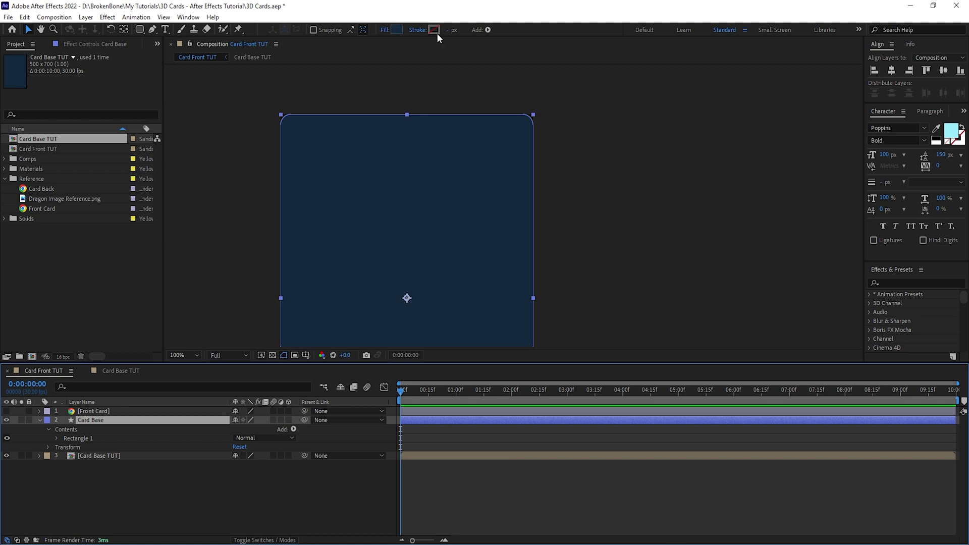
{"action": "left_click", "coordinate": [395, 30], "text": "alt"}
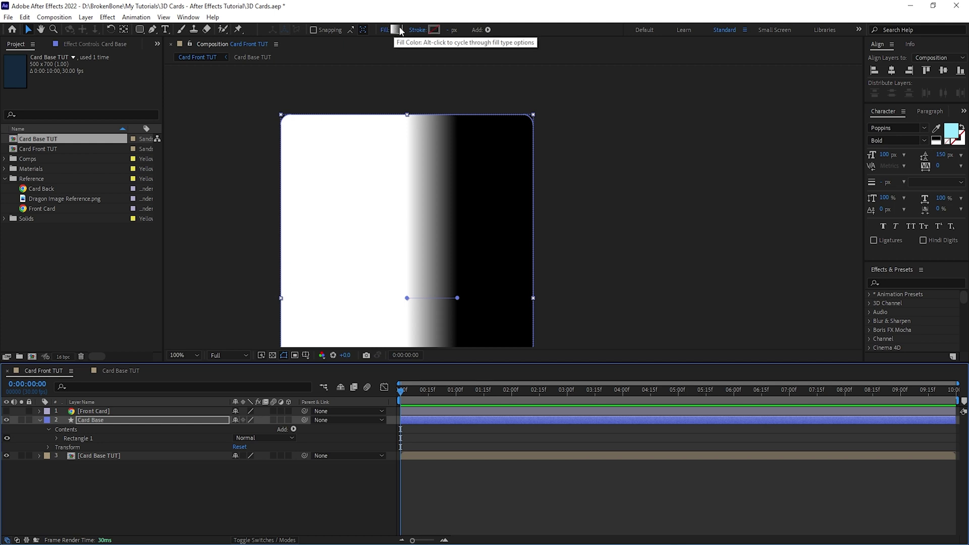
{"action": "left_click", "coordinate": [397, 29], "text": "alt"}
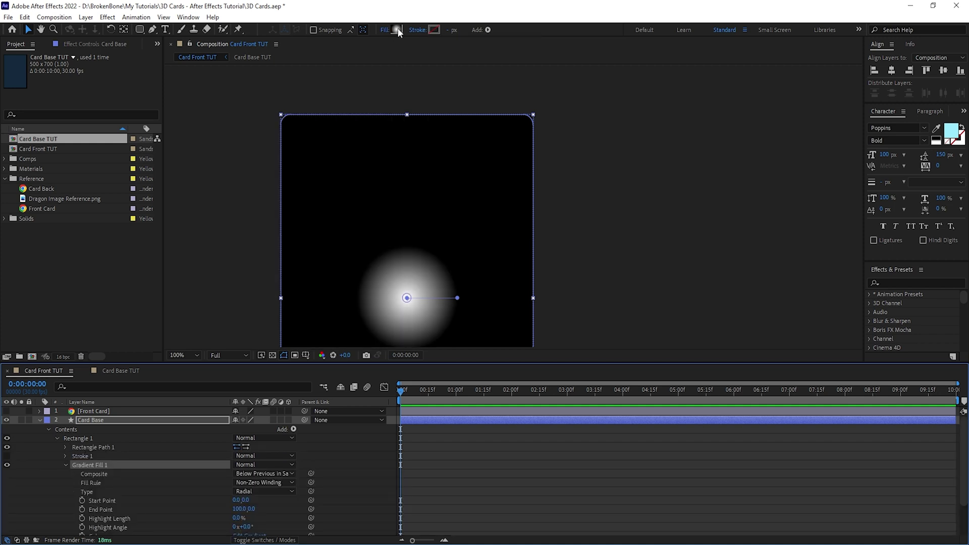
{"action": "left_click", "coordinate": [397, 29], "text": "alt"}
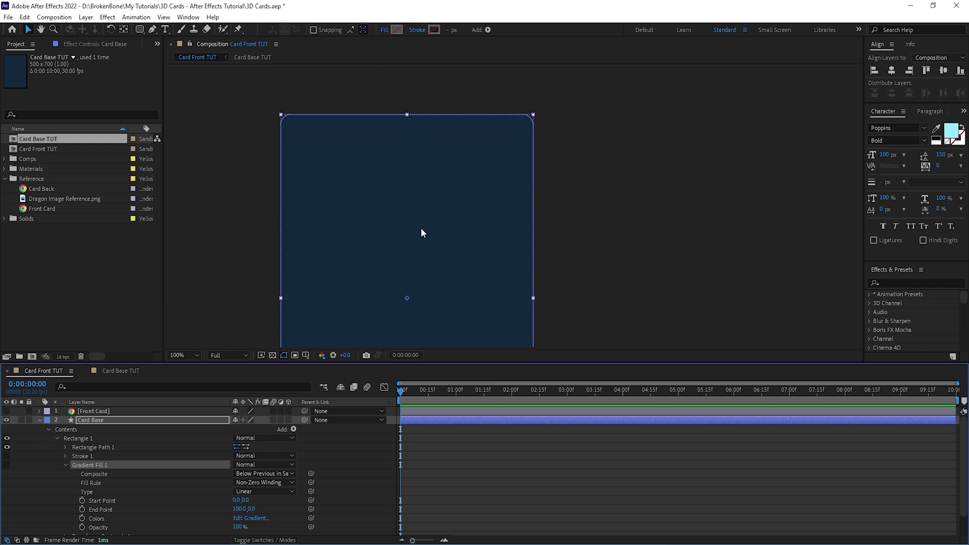
{"action": "left_click", "coordinate": [433, 30], "text": "alt"}
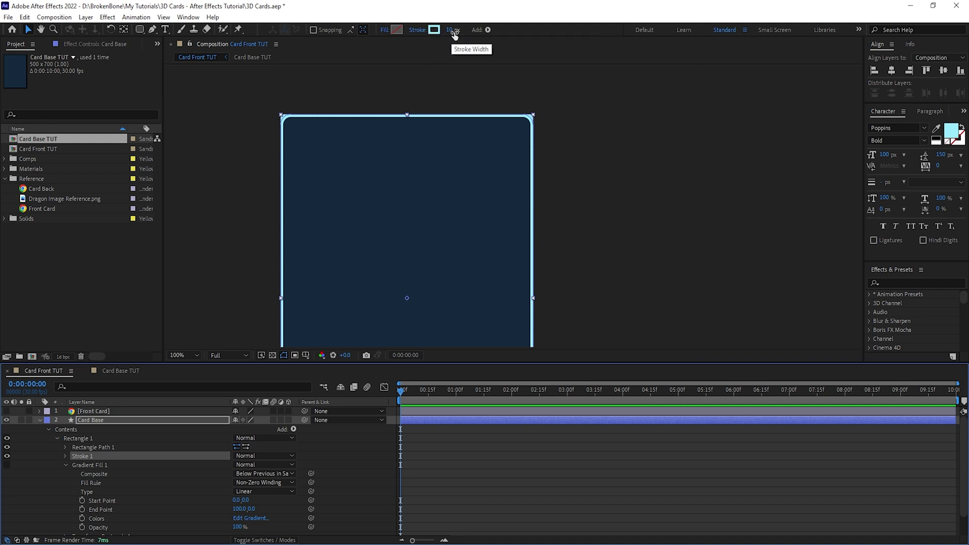
{"action": "left_click", "coordinate": [453, 31]}
{"action": "type", "text": "2"}
{"action": "key", "text": "Return"}
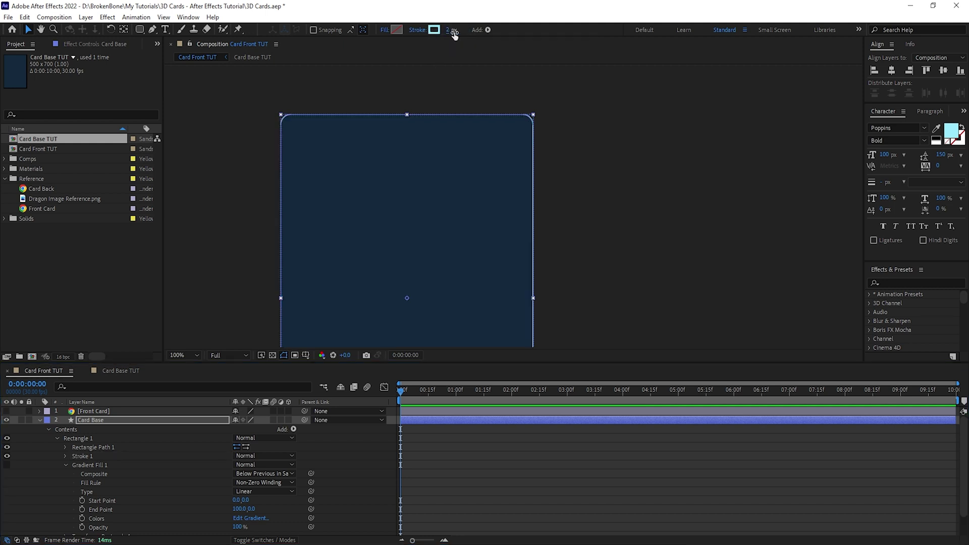
- Delete the disabled gradient fill from the copied Card Base shape and save the project
{"action": "left_click_drag", "start_coordinate": [101, 437], "coordinate": [100, 413]}
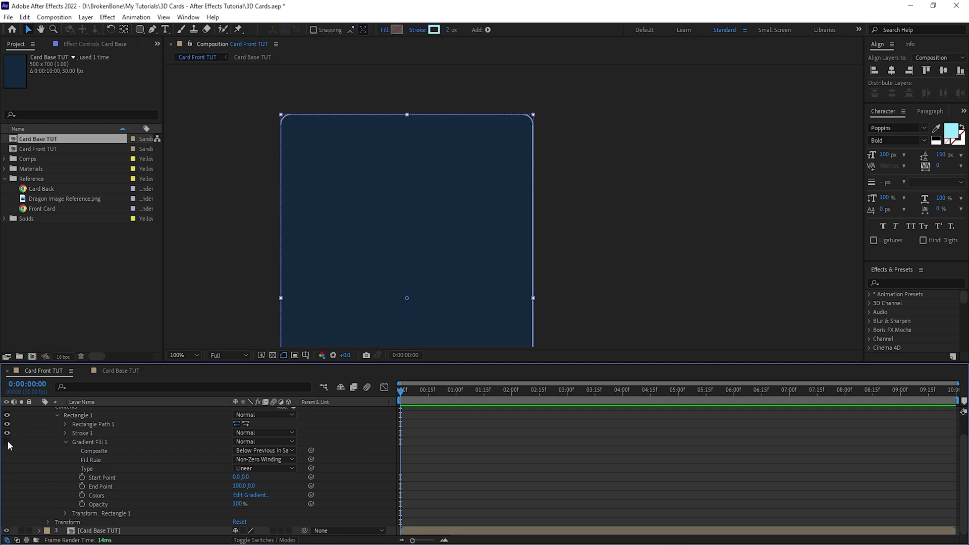
{"action": "left_click", "coordinate": [97, 440]}
{"action": "key", "text": "Delete"}
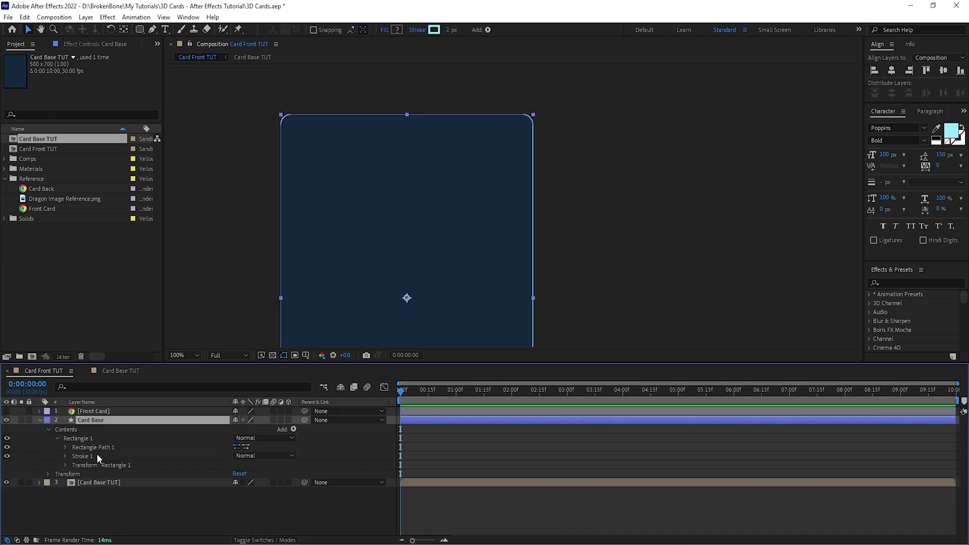
{"action": "left_click", "coordinate": [101, 454]}
{"action": "left_click", "coordinate": [502, 165]}
{"action": "key", "text": "ctrl+s"}
- Try to shrink the Card Base outline by scaling the whole layer unevenly, and undo the scaling
{"action": "left_click_drag", "start_coordinate": [534, 117], "coordinate": [530, 124]}
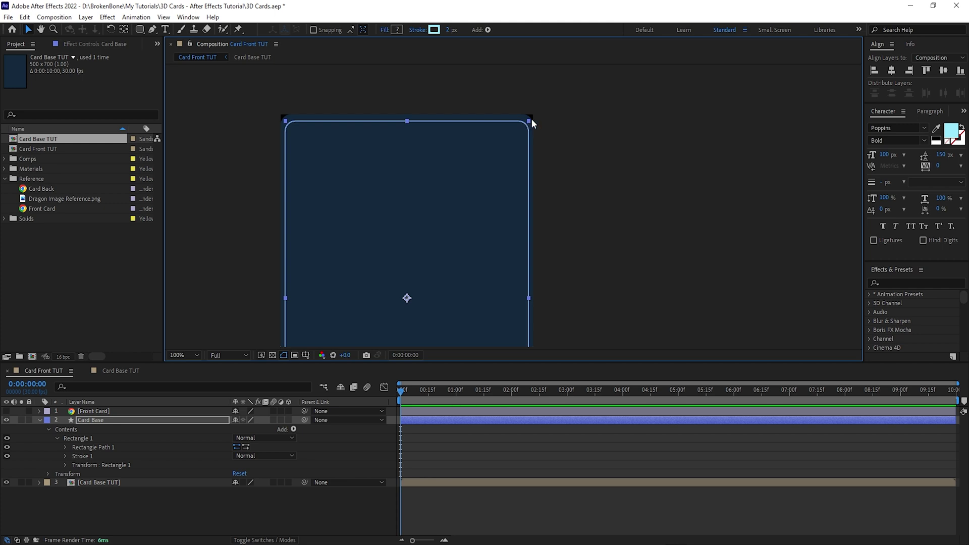
{"action": "key", "text": "ctrl+z"}
{"action": "left_click", "coordinate": [96, 422]}
{"action": "key", "text": "s"}
{"action": "left_click_drag", "start_coordinate": [533, 115], "coordinate": [426, 122]}
{"action": "left_click", "coordinate": [476, 503]}
{"action": "scroll", "coordinate": [448, 110], "scroll_direction": "up", "scroll_amount": 1}
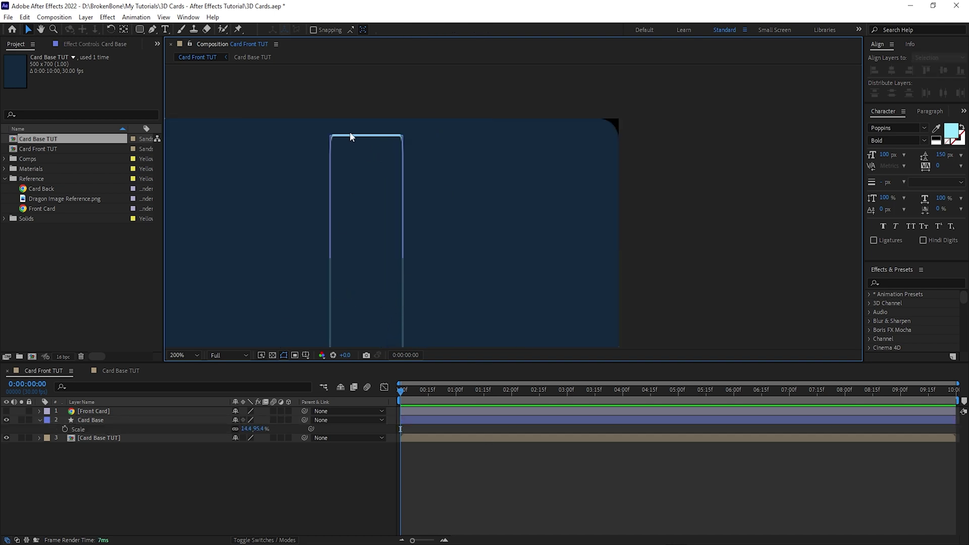
{"action": "scroll", "coordinate": [514, 269], "scroll_direction": "down", "scroll_amount": 1}
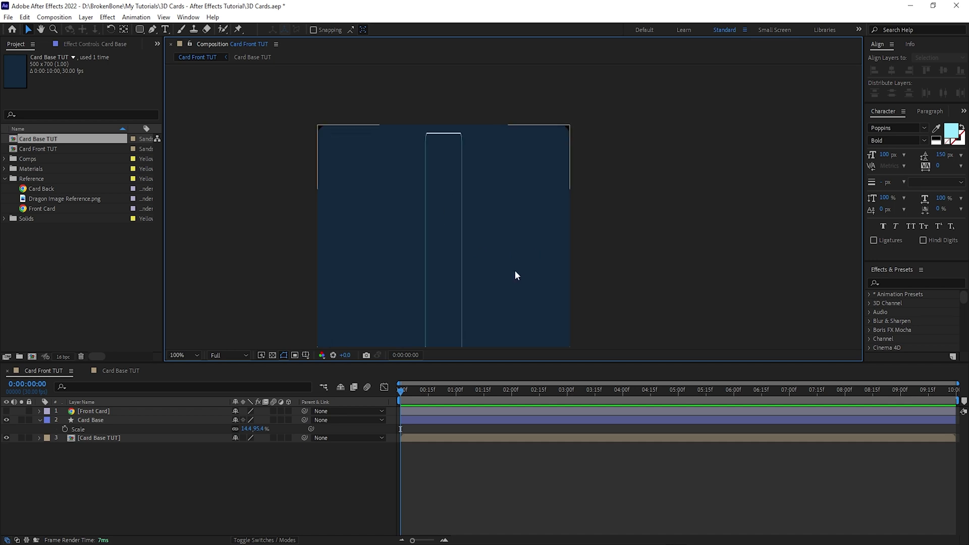
{"action": "key", "text": "ctrl+z"}
{"action": "key", "text": "ctrl+z"}
- Set the rectangle path size of the Card Base outline to 485 x 679
{"action": "left_click", "coordinate": [39, 420]}
{"action": "left_click", "coordinate": [39, 420]}
{"action": "left_click", "coordinate": [48, 429]}
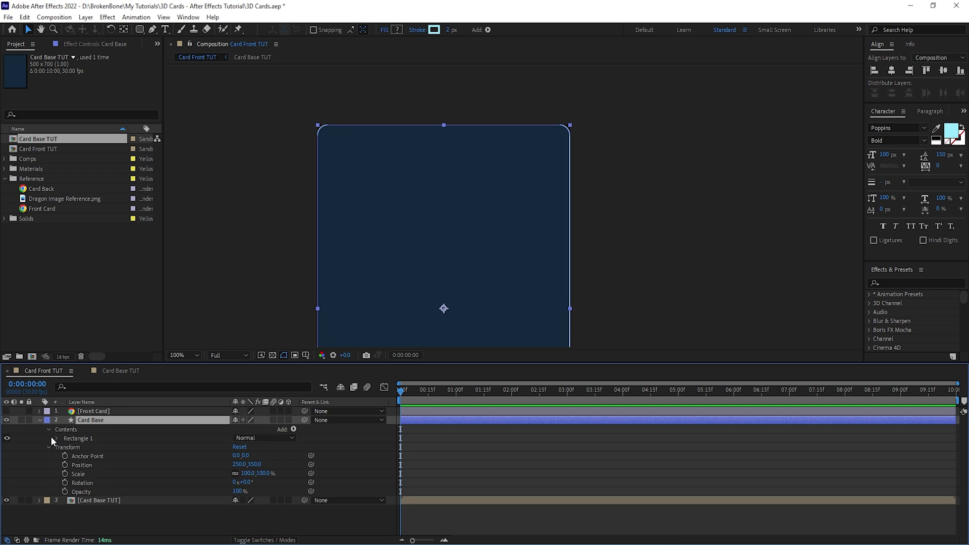
{"action": "left_click", "coordinate": [57, 438]}
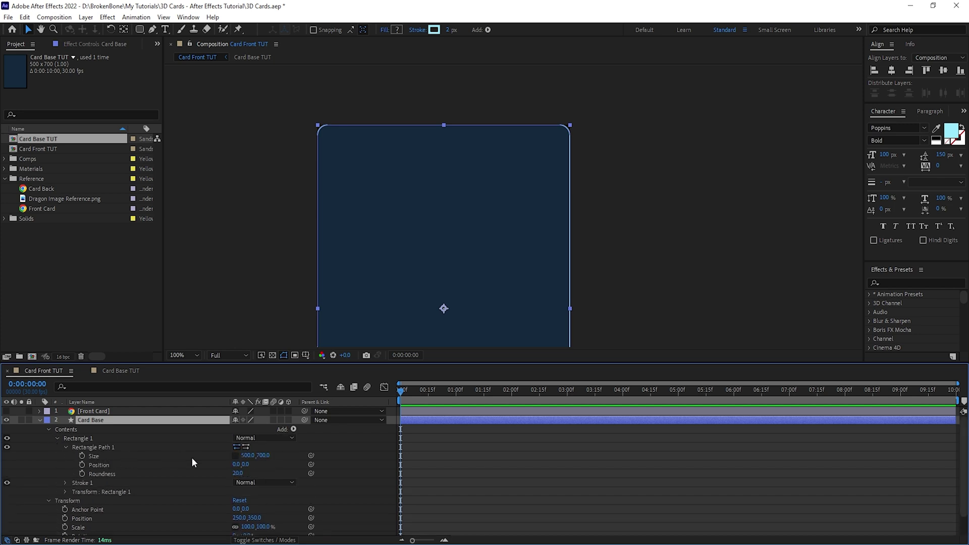
{"action": "left_click", "coordinate": [241, 455]}
{"action": "type", "text": "485"}
{"action": "key", "text": "Tab"}
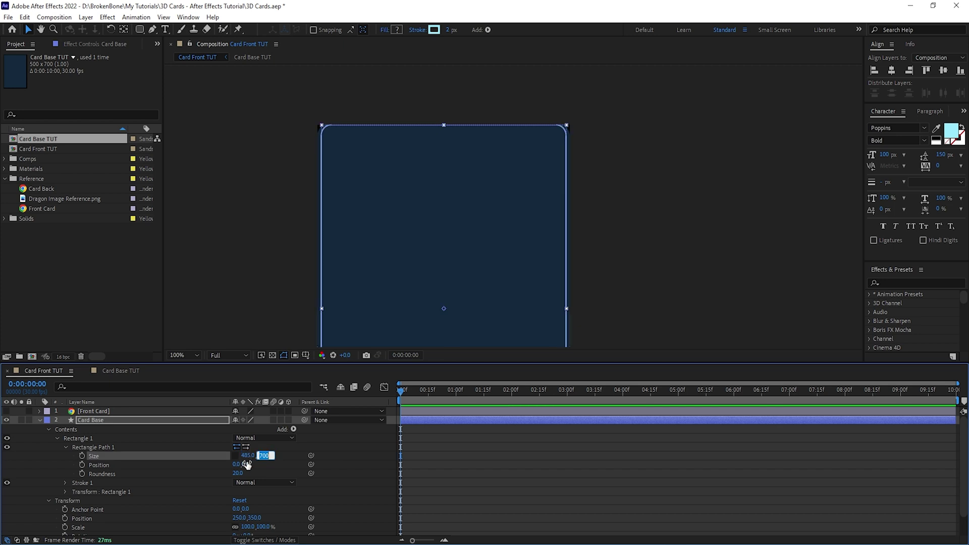
{"action": "type", "text": "670"}
{"action": "key", "text": "Return"}
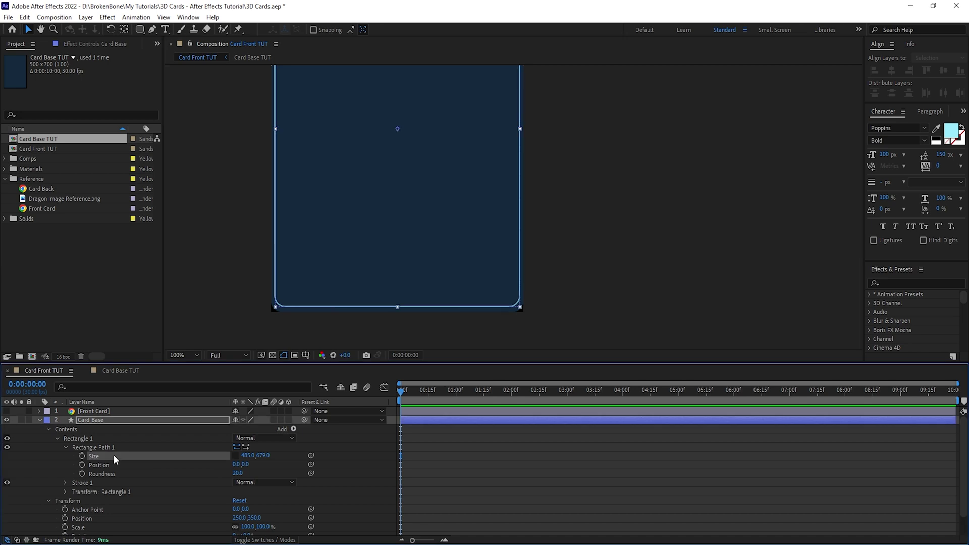
{"action": "left_click_drag", "start_coordinate": [511, 152], "coordinate": [487, 245]}
{"action": "scroll", "coordinate": [486, 282], "scroll_direction": "down", "scroll_amount": 1}
{"action": "scroll", "coordinate": [513, 222], "scroll_direction": "up", "scroll_amount": 1}
{"action": "left_click_drag", "start_coordinate": [503, 293], "coordinate": [503, 171]}
{"action": "left_click_drag", "start_coordinate": [462, 322], "coordinate": [467, 268]}
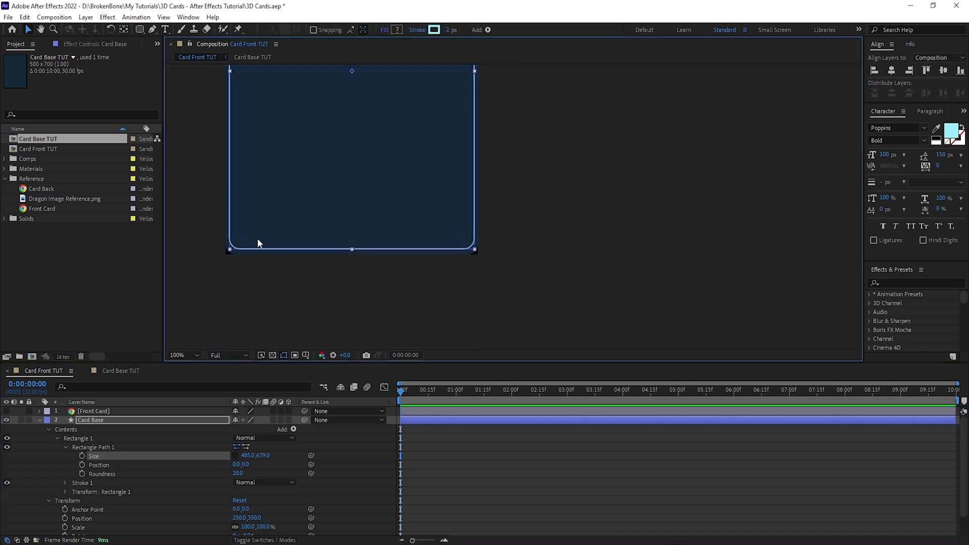
{"action": "left_click_drag", "start_coordinate": [489, 96], "coordinate": [513, 281]}
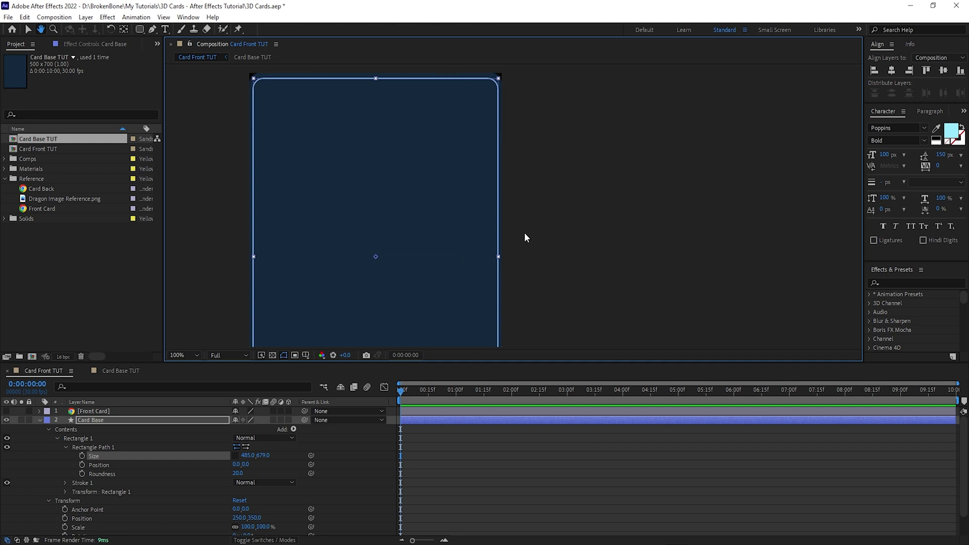
- Duplicate the Card Base outline layer and rename the copy as Description Outline
{"action": "left_click", "coordinate": [114, 422]}
{"action": "key", "text": "ctrl+d"}
{"action": "key", "text": "Return"}
{"action": "type", "text": "Description Outline"}
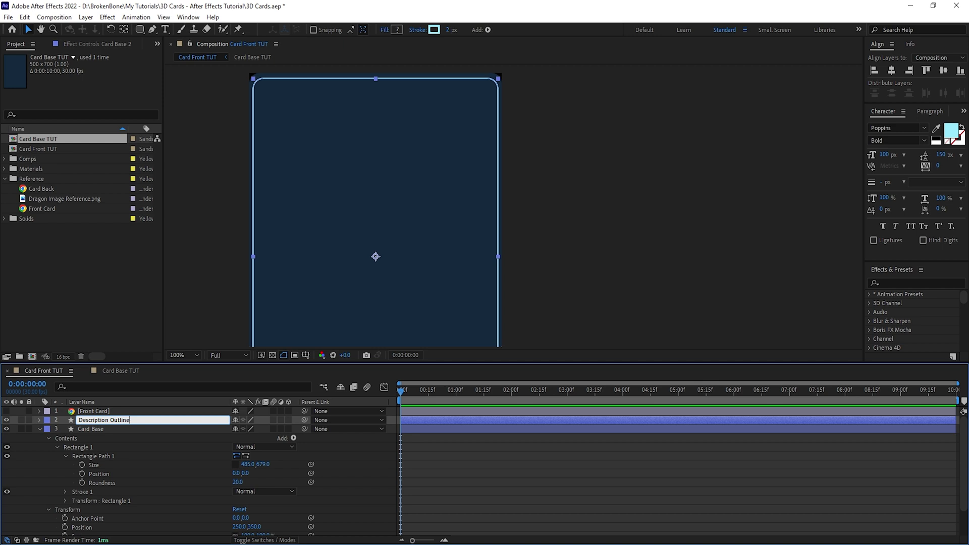
{"action": "key", "text": "Return"}
{"action": "left_click", "coordinate": [39, 429]}
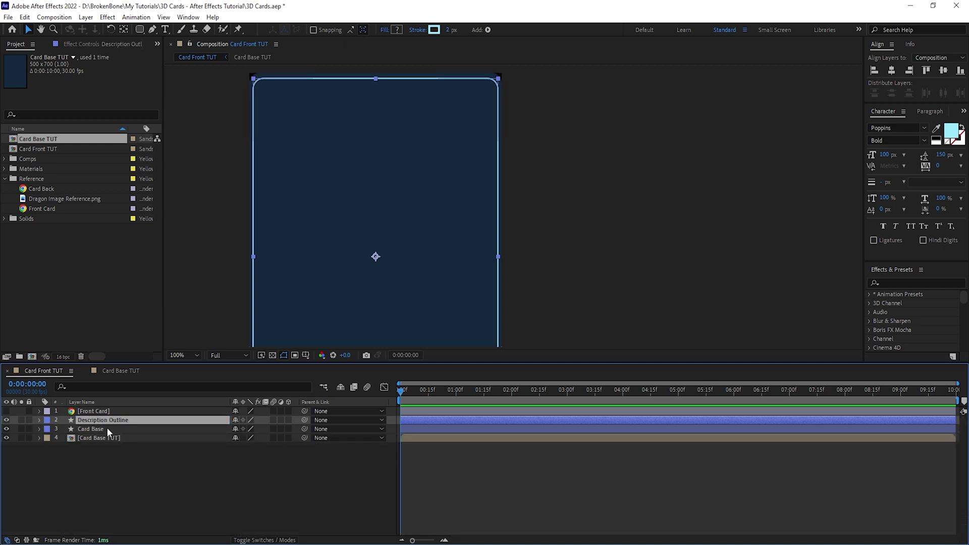
- Set the Description Outline's rectangle path size to 460 x 160 and its roundness to 10
{"action": "left_click", "coordinate": [38, 420]}
{"action": "left_click", "coordinate": [47, 429]}
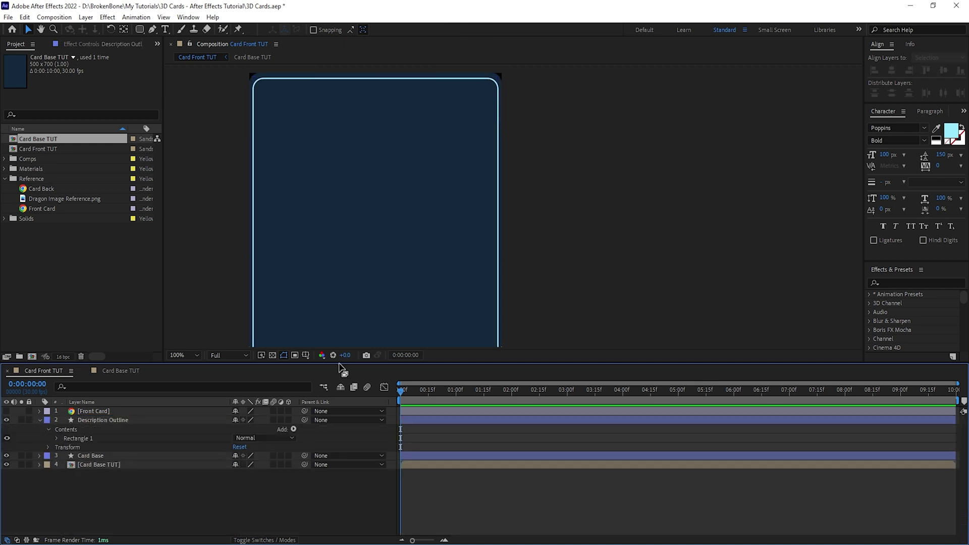
{"action": "left_click", "coordinate": [57, 439]}
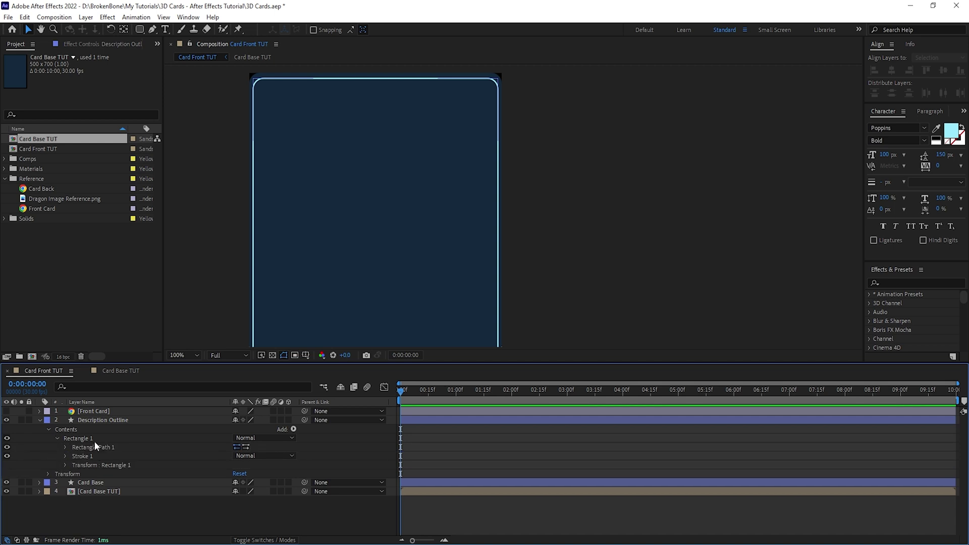
{"action": "left_click", "coordinate": [65, 447]}
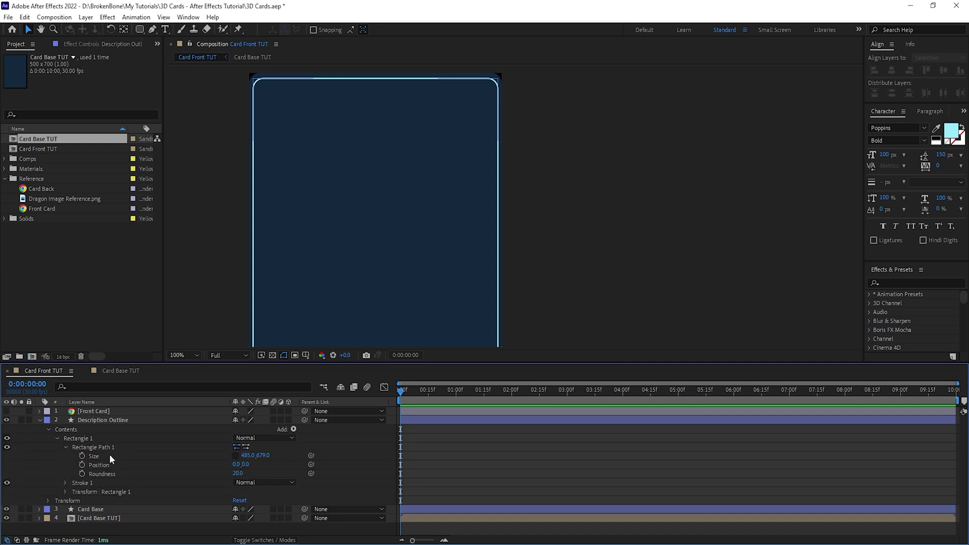
{"action": "left_click", "coordinate": [248, 455]}
{"action": "type", "text": "460"}
{"action": "key", "text": "Tab"}
{"action": "type", "text": "160"}
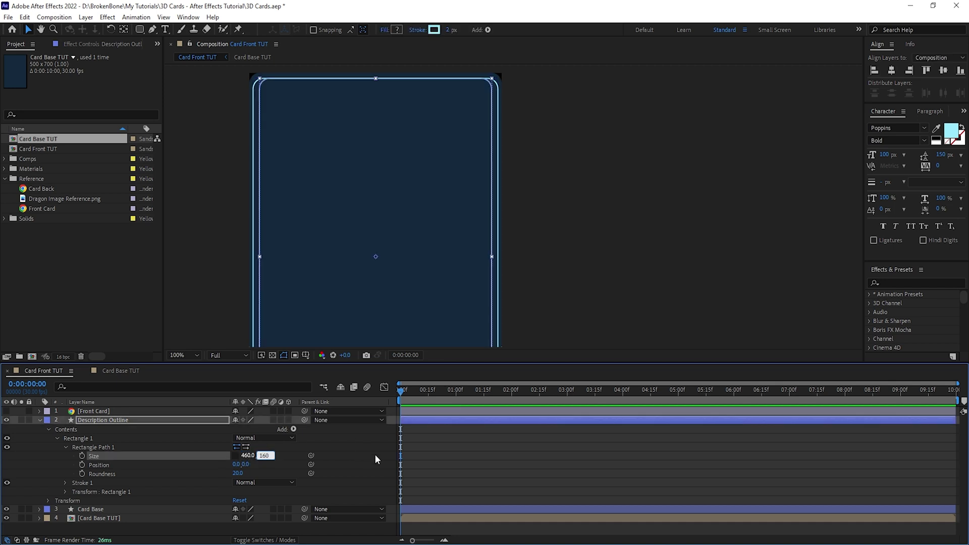
{"action": "left_click", "coordinate": [238, 473]}
{"action": "type", "text": "10"}
{"action": "key", "text": "Return"}
- Move the Description Outline to the lower part of the card by setting its Y position to 598
{"action": "left_click_drag", "start_coordinate": [431, 291], "coordinate": [432, 169]}
{"action": "key", "text": "p"}
{"action": "left_click", "coordinate": [254, 429]}
{"action": "type", "text": "598"}
{"action": "key", "text": "Return"}
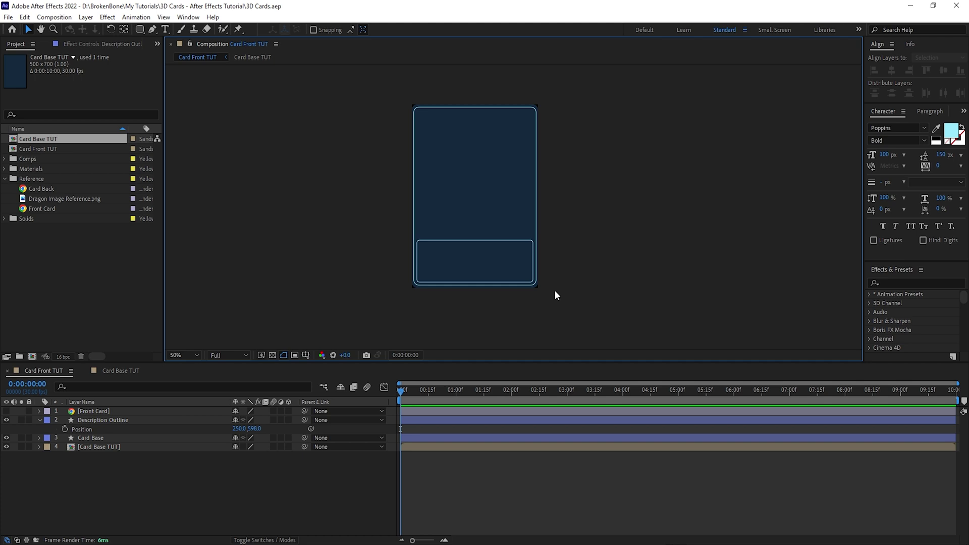
- Duplicate the Description Outline layer and rename the copy as Image Outline
{"action": "left_click", "coordinate": [139, 421]}
{"action": "key", "text": "ctrl+d"}
{"action": "key", "text": "Return"}
{"action": "type", "text": "Image Outline"}
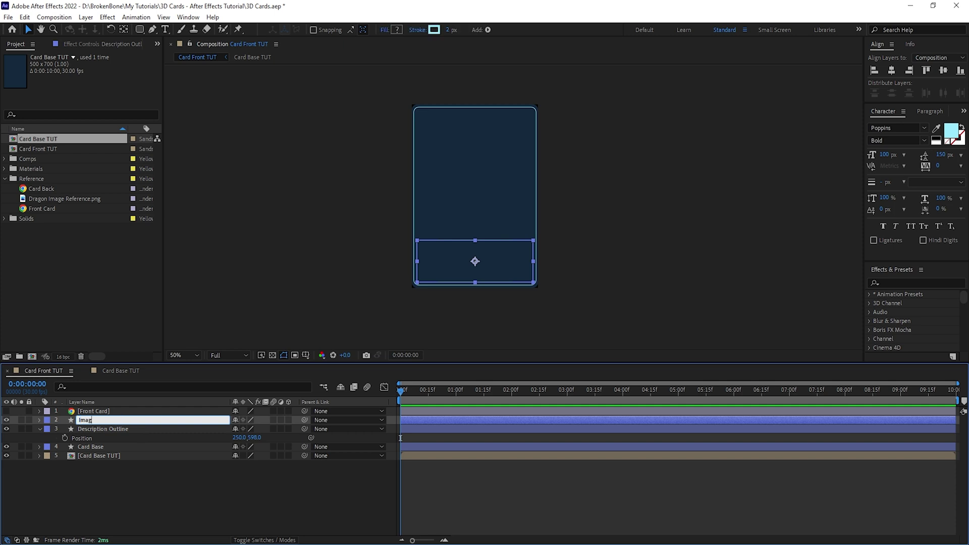
{"action": "key", "text": "Return"}
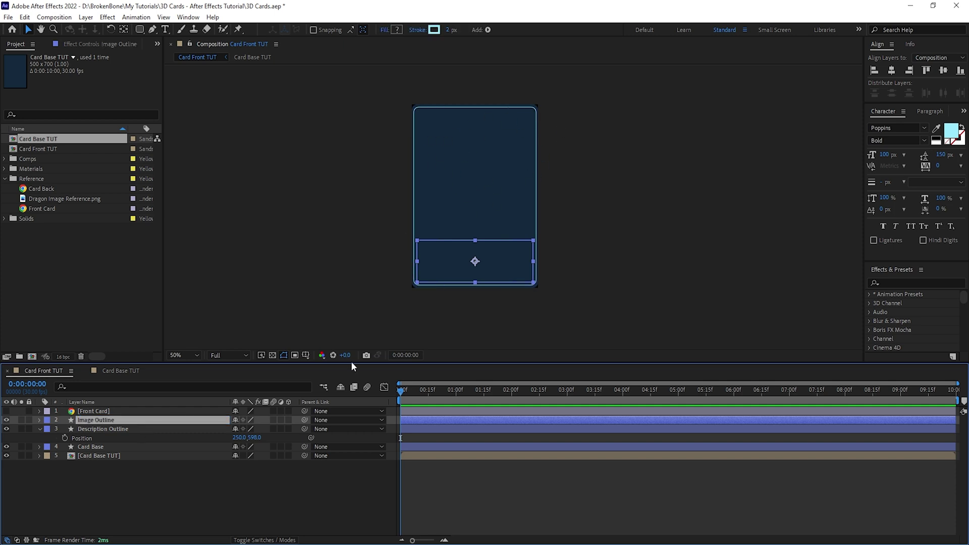
- Set the height of the Image Outline's rectangle path to 400
{"action": "left_click", "coordinate": [39, 419]}
{"action": "left_click", "coordinate": [48, 430]}
{"action": "left_click", "coordinate": [57, 439]}
{"action": "left_click", "coordinate": [67, 448]}
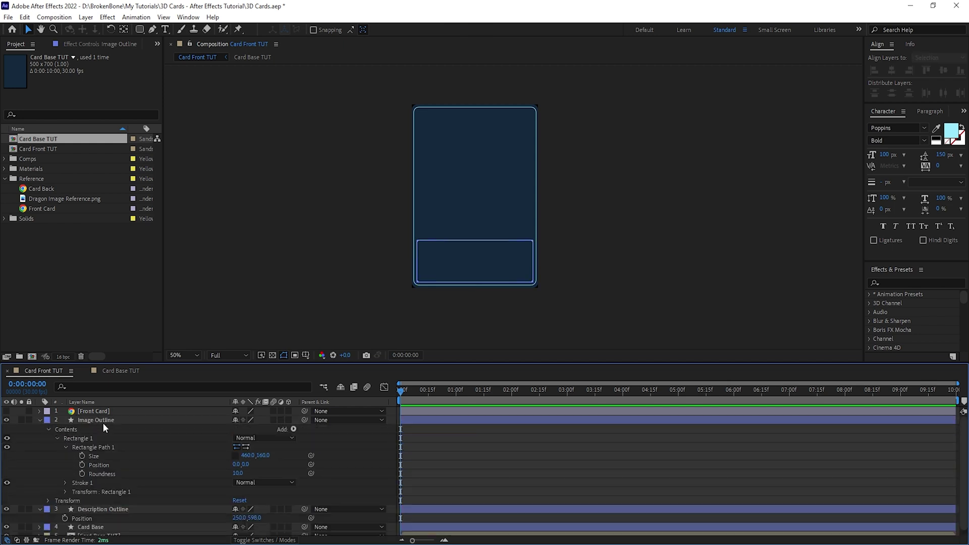
{"action": "left_click", "coordinate": [265, 455]}
{"action": "type", "text": "400"}
- Move the Image Outline to the upper part of the card by setting its Y position to 226
{"action": "left_click", "coordinate": [120, 421]}
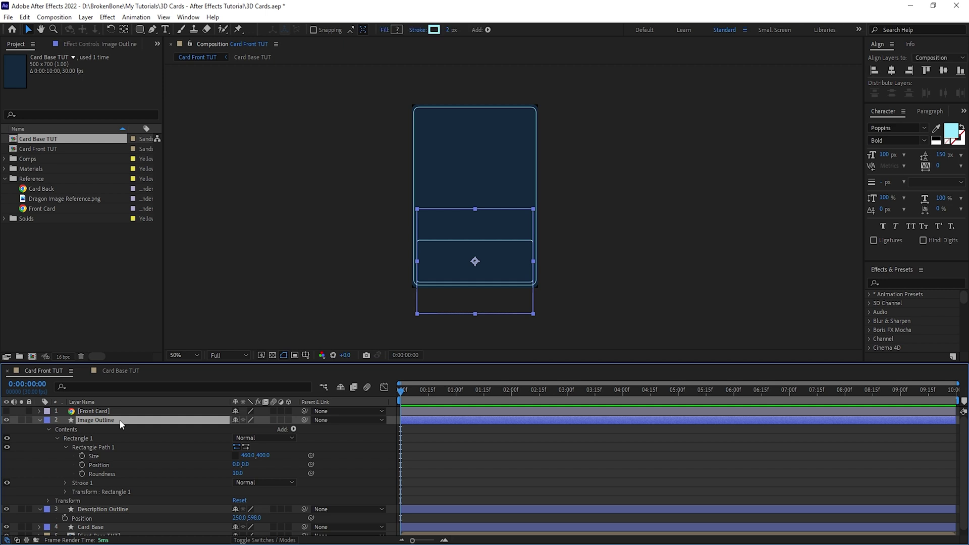
{"action": "key", "text": "p"}
{"action": "left_click", "coordinate": [254, 428]}
{"action": "type", "text": "226"}
{"action": "key", "text": "Return"}
{"action": "left_click", "coordinate": [236, 513]}
- Show the Front Card reference layer to compare it with the outlines, and hide it again
{"action": "left_click", "coordinate": [6, 411]}
{"action": "left_click", "coordinate": [126, 412]}
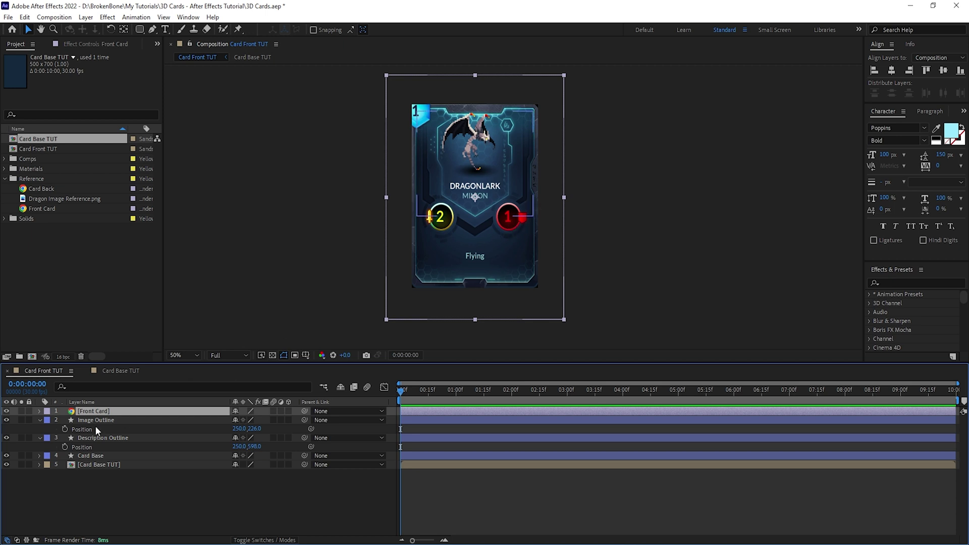
{"action": "left_click", "coordinate": [6, 411]}
{"action": "left_click", "coordinate": [109, 479]}
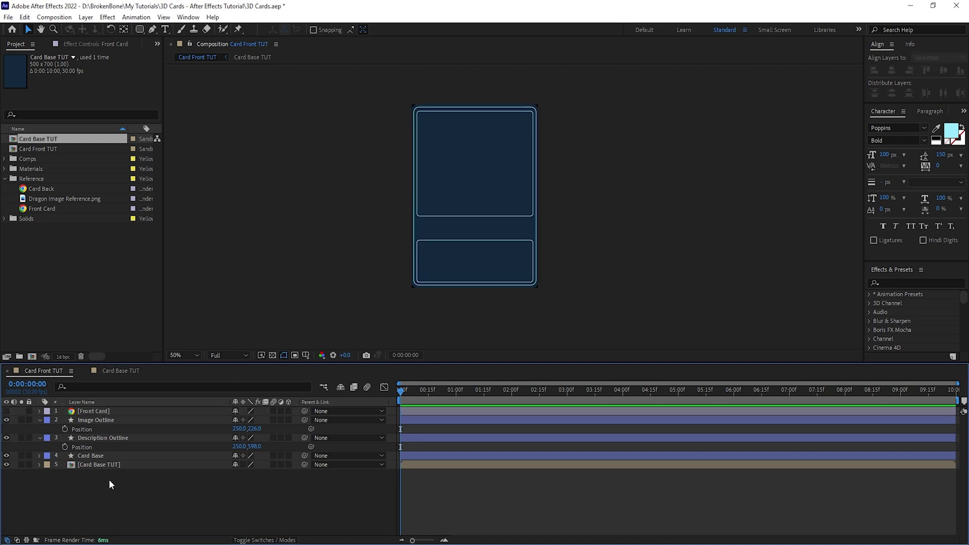
- Add an ellipse shape layer spanning the whole Card Front TUT composition with the Ellipse tool
{"action": "left_click", "coordinate": [140, 30]}
{"action": "left_click", "coordinate": [140, 29]}
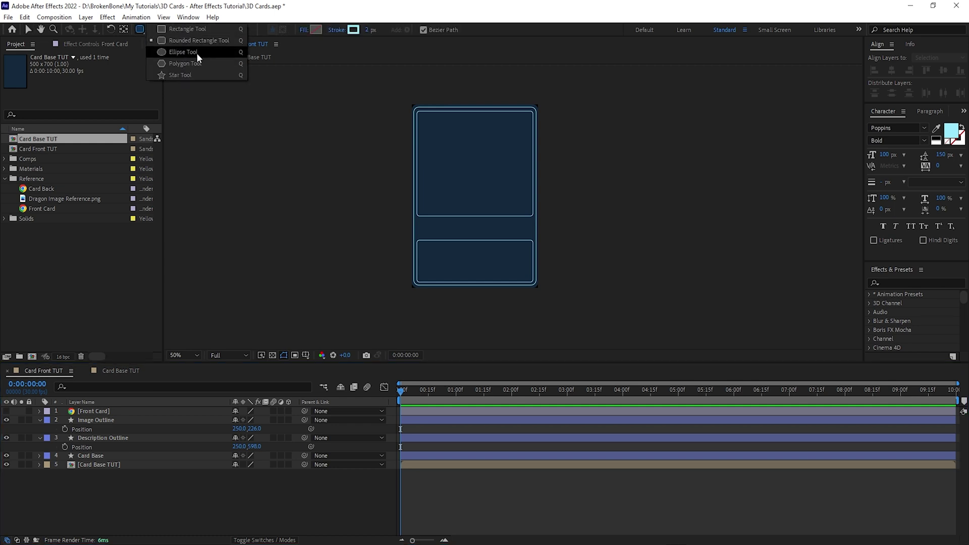
{"action": "left_click", "coordinate": [196, 53]}
{"action": "double_click", "coordinate": [144, 29]}
{"action": "key", "text": "v"}
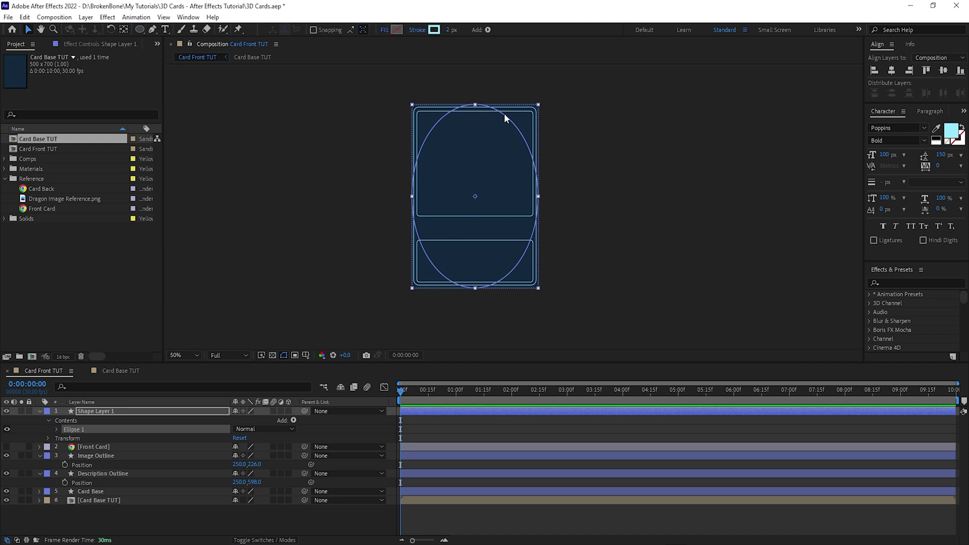
- Unlink the ellipse path's size proportions and set its size to 100 by 100
{"action": "left_click", "coordinate": [56, 429]}
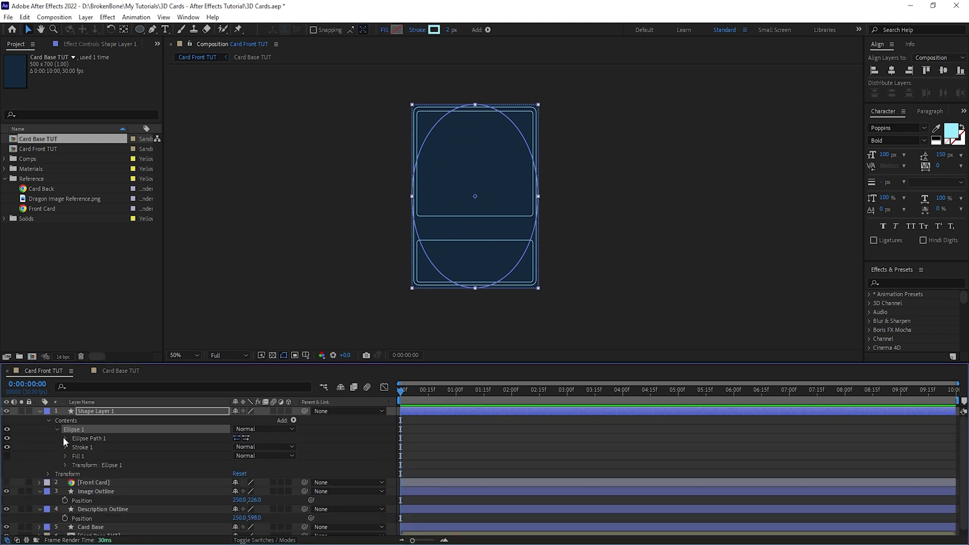
{"action": "left_click", "coordinate": [65, 437]}
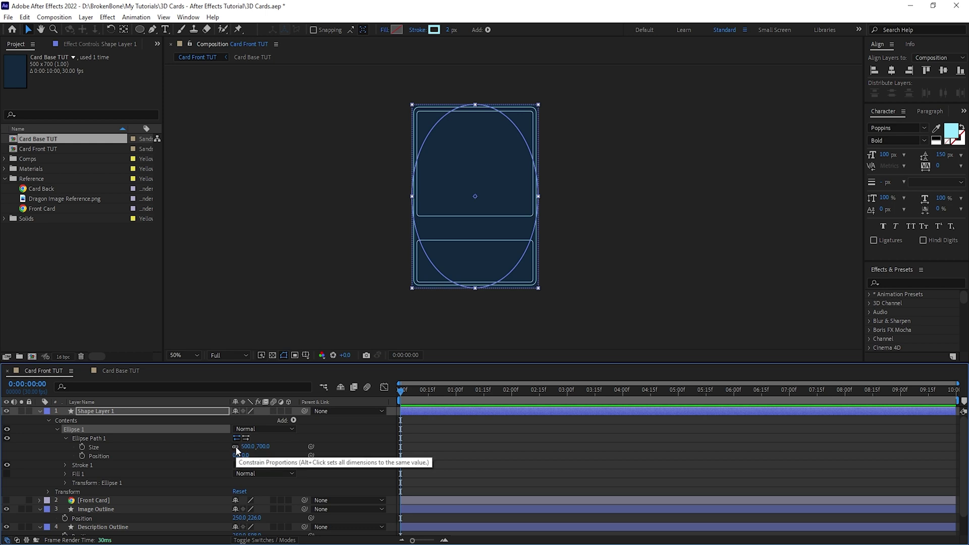
{"action": "left_click", "coordinate": [237, 451]}
{"action": "left_click", "coordinate": [248, 446]}
{"action": "type", "text": "100"}
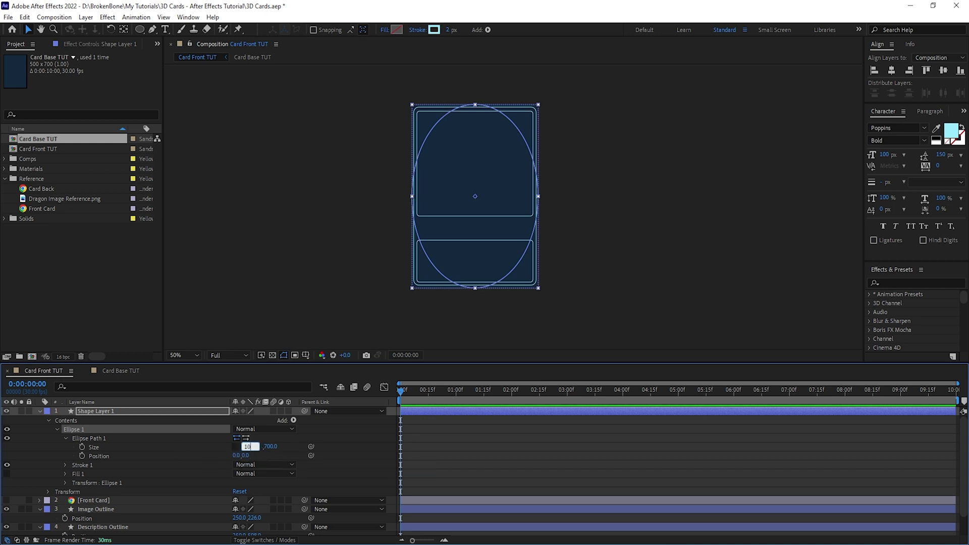
{"action": "key", "text": "Tab"}
{"action": "type", "text": "100"}
{"action": "key", "text": "Return"}
- Turn off the circle's stroke, turn on its fill, and set the fill colour to 2E3C40
{"action": "left_click", "coordinate": [7, 465]}
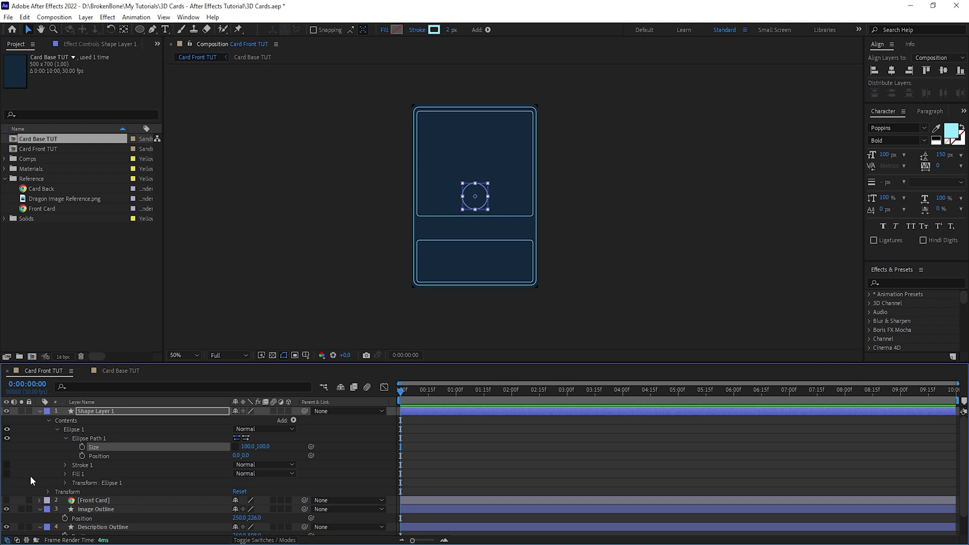
{"action": "left_click", "coordinate": [7, 473]}
{"action": "left_click", "coordinate": [64, 474]}
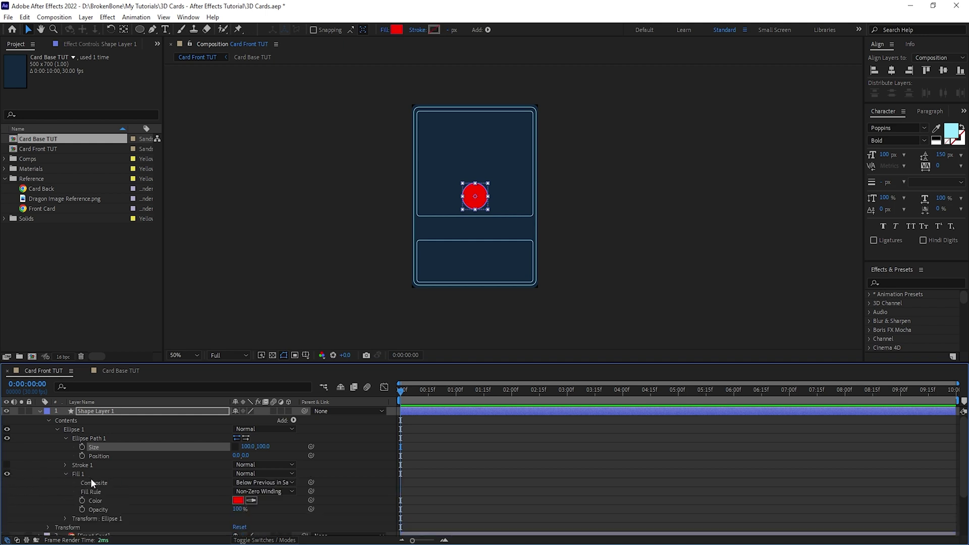
{"action": "left_click", "coordinate": [237, 501]}
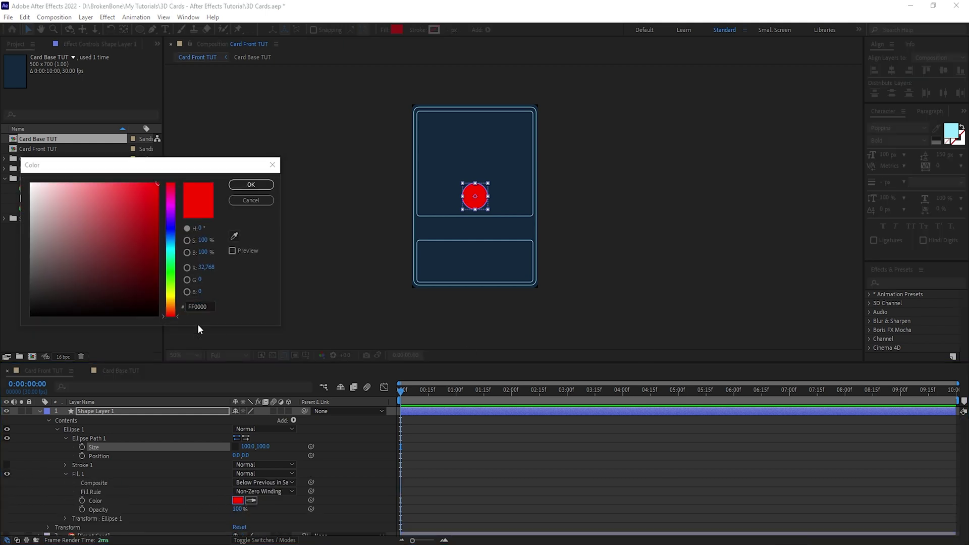
{"action": "left_click_drag", "start_coordinate": [209, 307], "coordinate": [127, 303]}
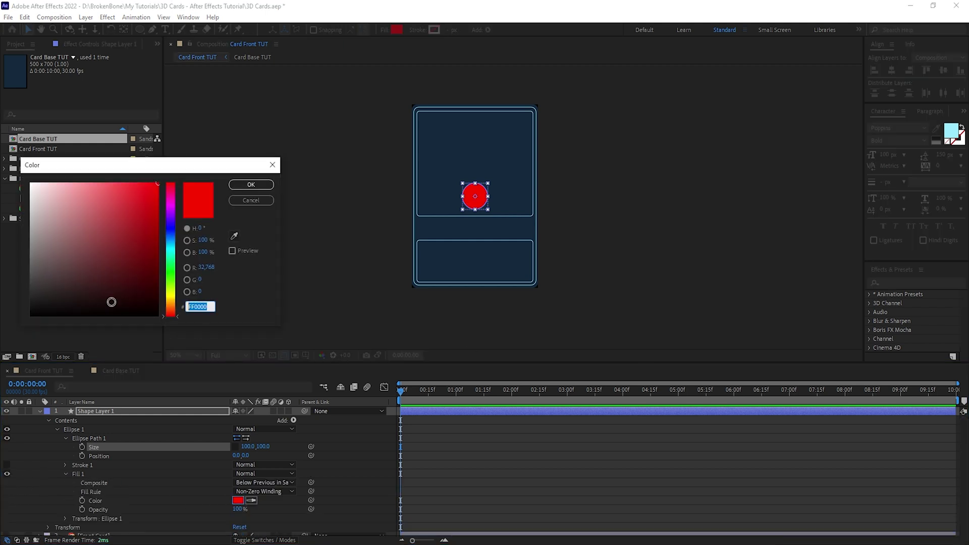
{"action": "type", "text": "2E3C40"}
{"action": "left_click", "coordinate": [251, 185]}
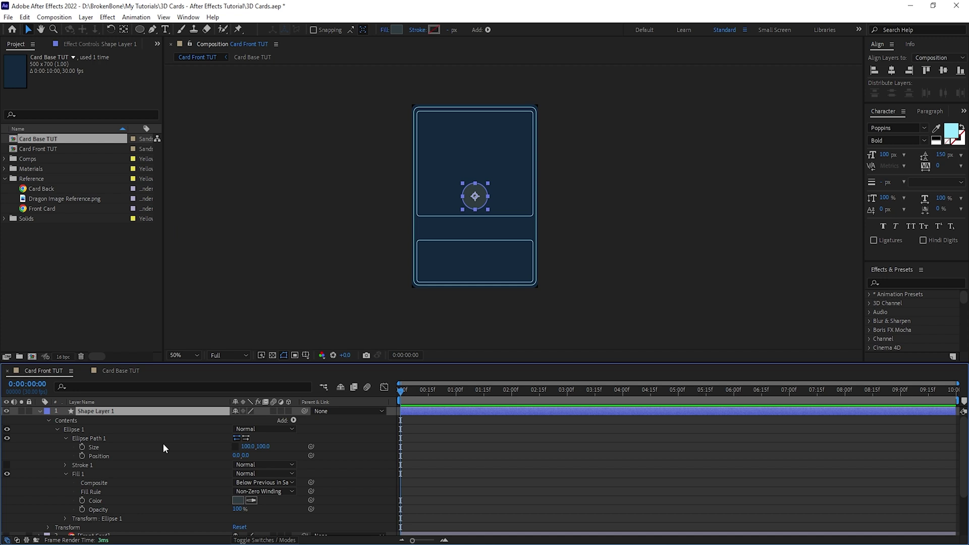
- Set the circle layer's transform position to 108, 440
{"action": "scroll", "coordinate": [163, 443], "scroll_direction": "down", "scroll_amount": 3}
{"action": "scroll", "coordinate": [139, 439], "scroll_direction": "up", "scroll_amount": 1}
{"action": "scroll", "coordinate": [131, 451], "scroll_direction": "up", "scroll_amount": 1}
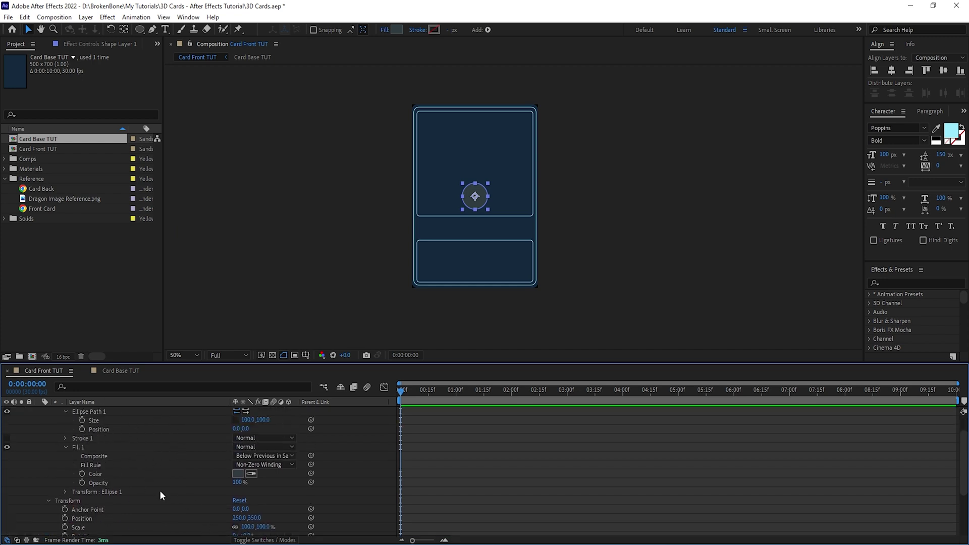
{"action": "left_click", "coordinate": [240, 518]}
{"action": "type", "text": "108"}
{"action": "key", "text": "Tab"}
{"action": "type", "text": "440"}
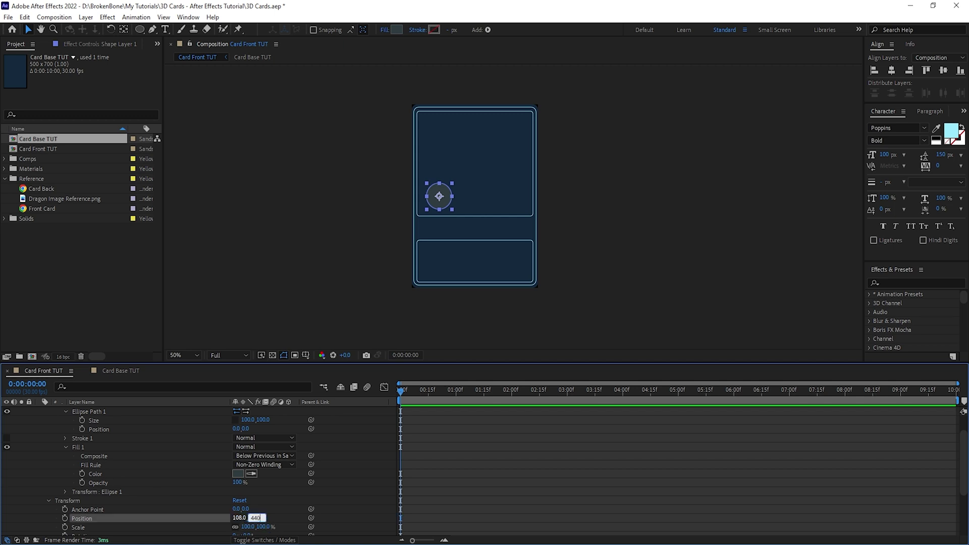
{"action": "left_click", "coordinate": [171, 479]}
- Collapse the circle layer's properties and show the Front Card reference layer to compare its stat circles up close
{"action": "scroll", "coordinate": [101, 454], "scroll_direction": "up", "scroll_amount": 1}
{"action": "left_click", "coordinate": [39, 411]}
{"action": "left_click", "coordinate": [96, 421]}
{"action": "key", "text": "period"}
{"action": "left_click_drag", "start_coordinate": [449, 268], "coordinate": [399, 182]}
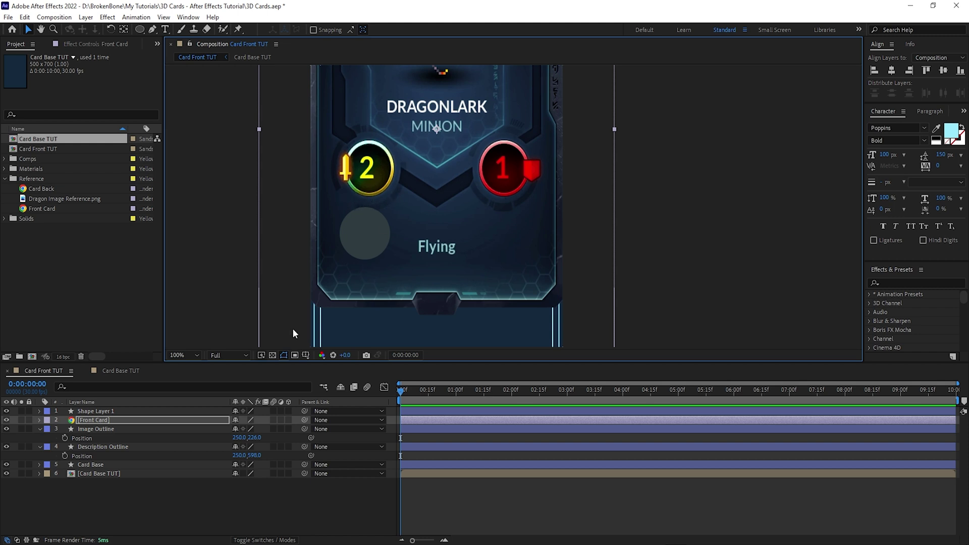
- Rename the circle's shape layer as Attack Circle
{"action": "left_click", "coordinate": [96, 412]}
{"action": "key", "text": "Return"}
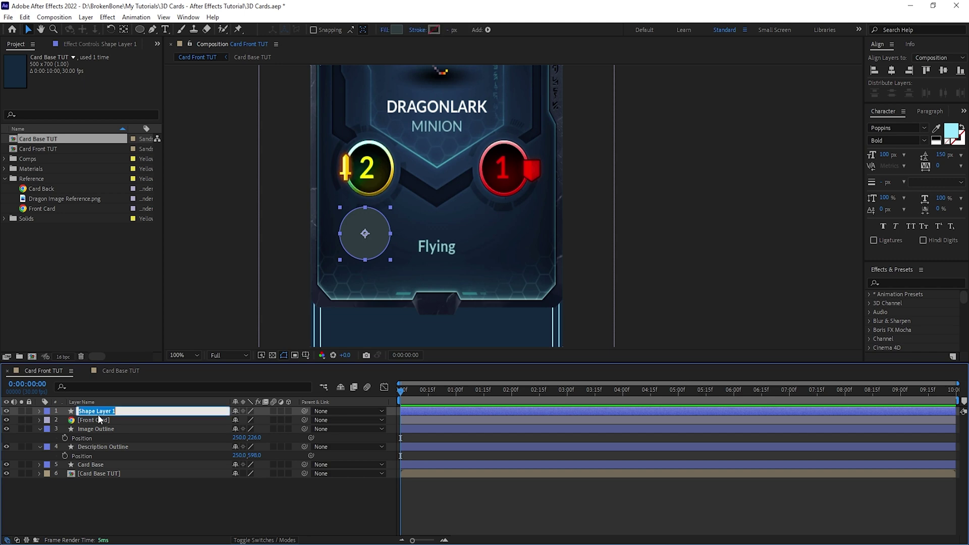
{"action": "type", "text": "Attack Circle"}
{"action": "key", "text": "Return"}
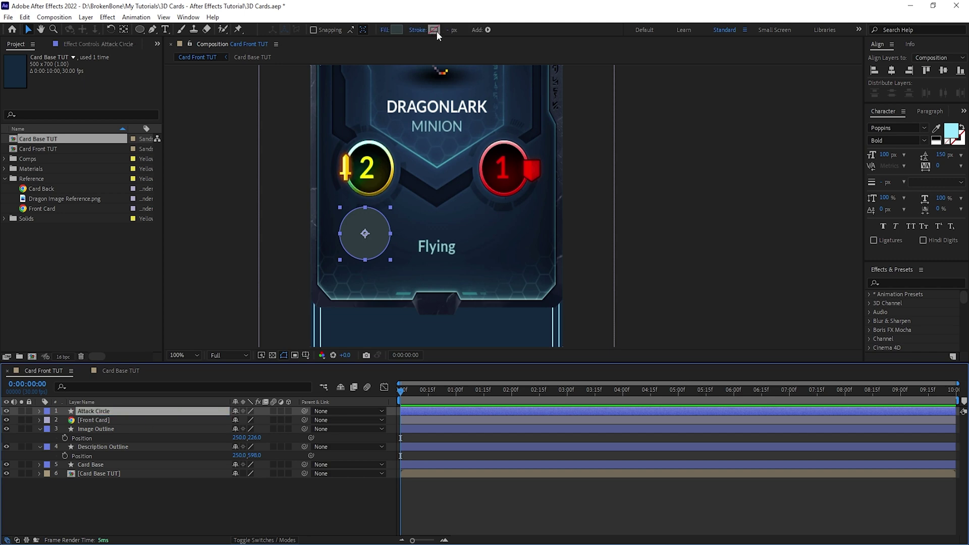
- Change the Attack Circle's stroke type to a linear gradient
{"action": "left_click", "coordinate": [433, 30], "text": "alt"}
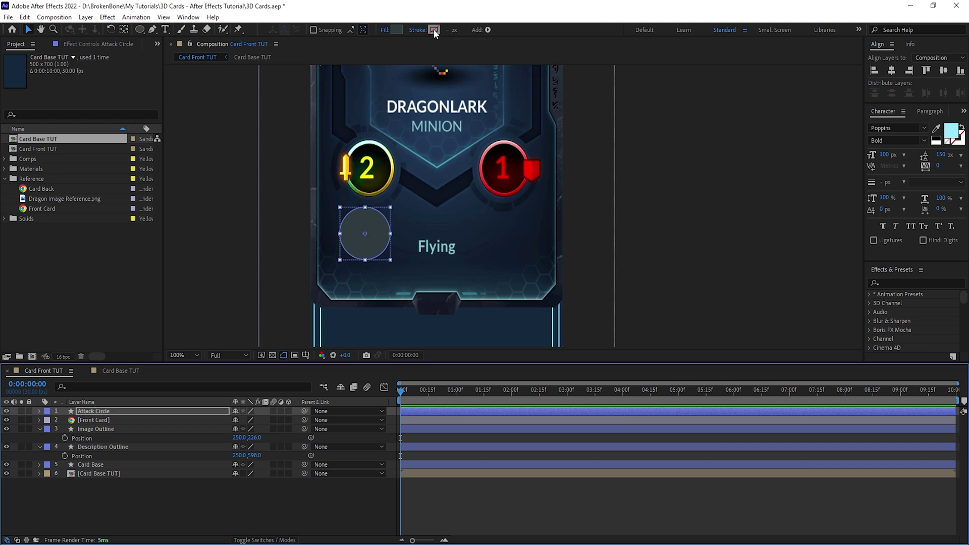
{"action": "left_click", "coordinate": [434, 30], "text": "alt"}
{"action": "key", "text": "period"}
{"action": "scroll", "coordinate": [425, 240], "scroll_direction": "up", "scroll_amount": 2}
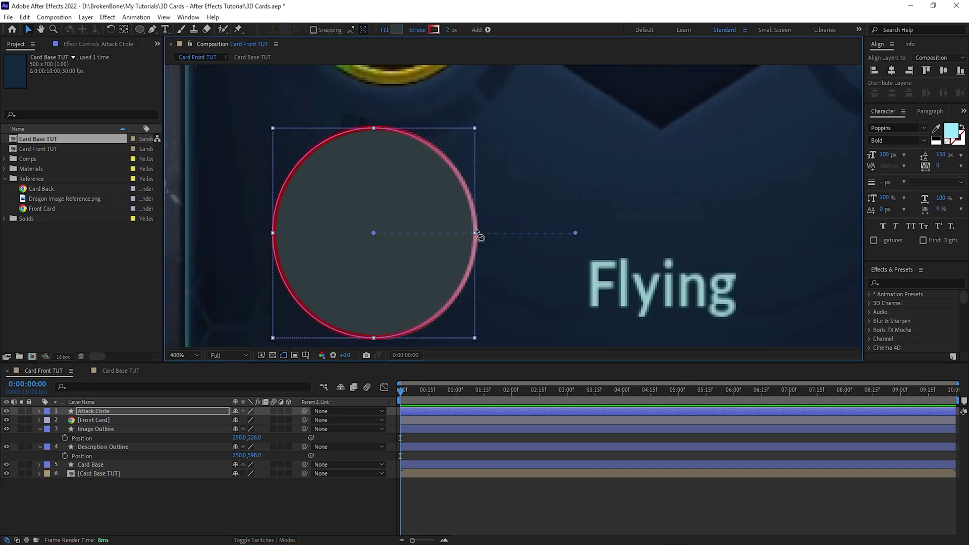
{"action": "mouse_move", "coordinate": [577, 235]}
{"action": "left_mouse_down"}
{"action": "mouse_move", "coordinate": [574, 203]}
{"action": "mouse_move", "coordinate": [372, 95]}
{"action": "mouse_move", "coordinate": [558, 230]}
{"action": "mouse_move", "coordinate": [372, 88]}
{"action": "mouse_move", "coordinate": [575, 232]}
{"action": "left_mouse_up"}
- Set the end point of the Attack Circle's gradient stroke to 0, -50 so the gradient runs vertically
{"action": "left_click", "coordinate": [40, 411]}
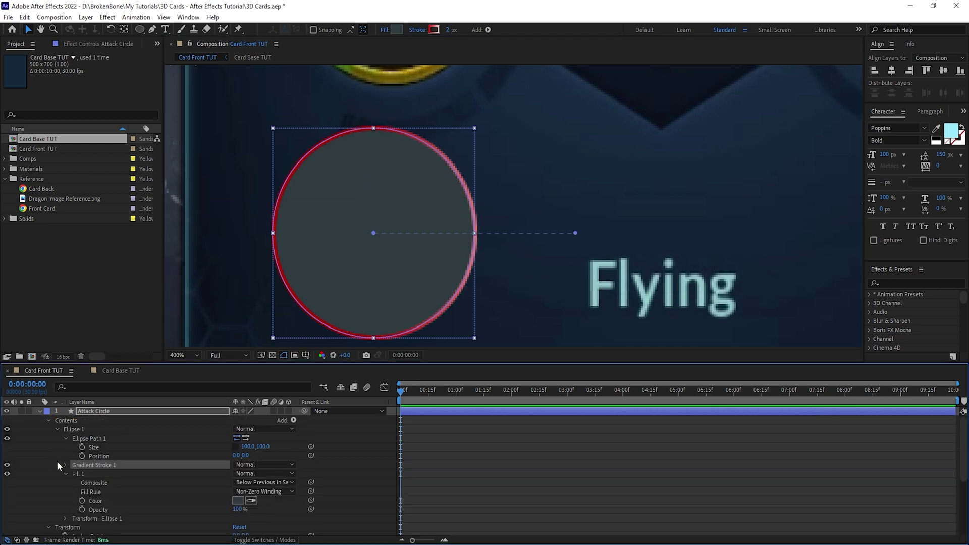
{"action": "scroll", "coordinate": [132, 478], "scroll_direction": "down", "scroll_amount": 3}
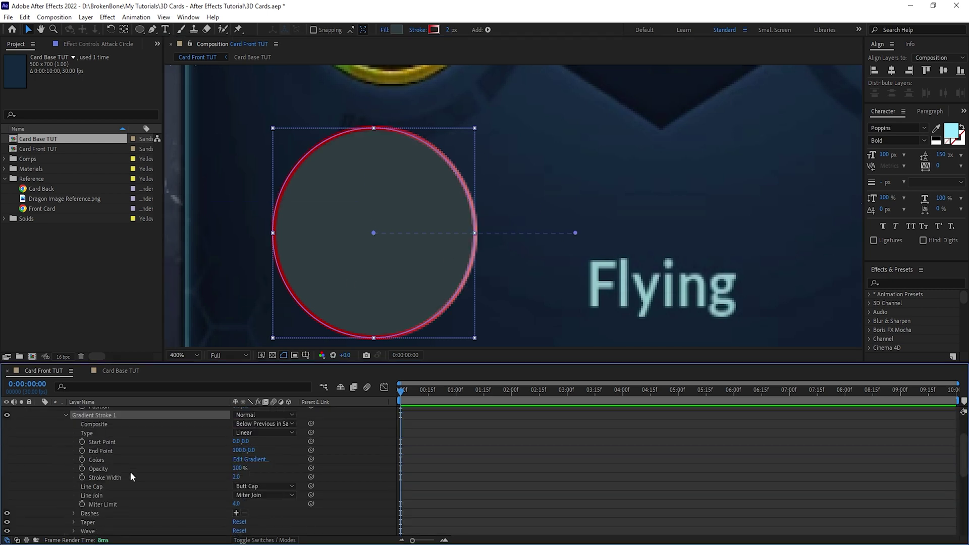
{"action": "left_click", "coordinate": [240, 450]}
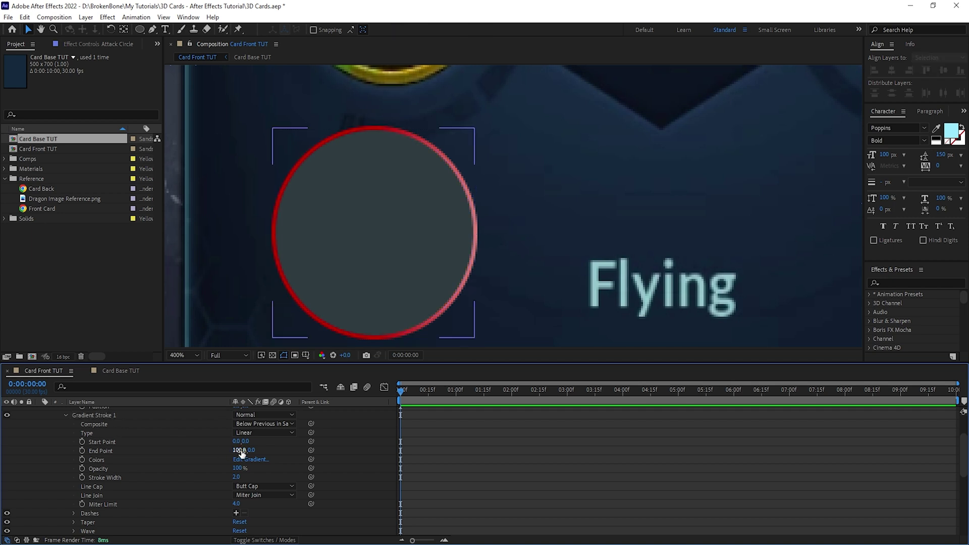
{"action": "type", "text": "0"}
{"action": "key", "text": "Tab"}
{"action": "type", "text": "-5"}
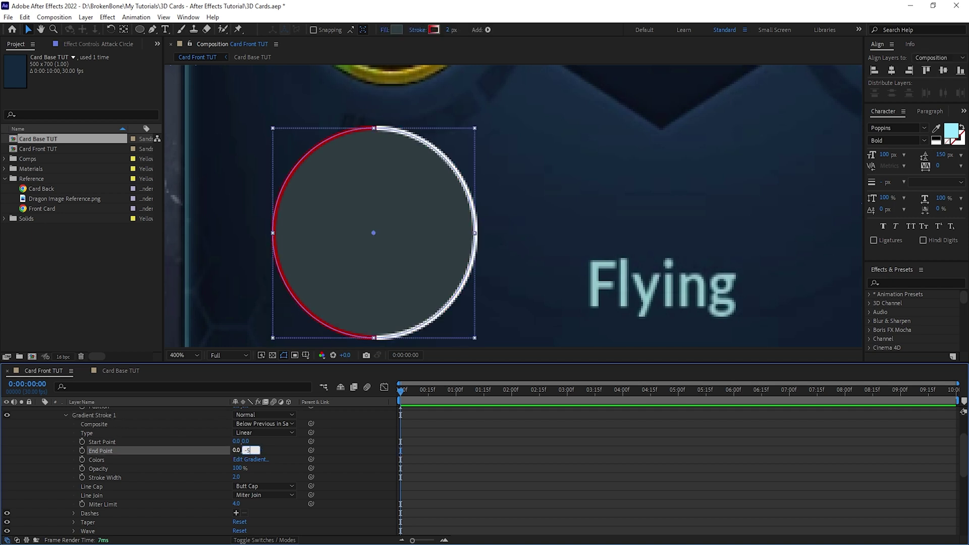
{"action": "type", "text": "0"}
{"action": "key", "text": "Tab"}
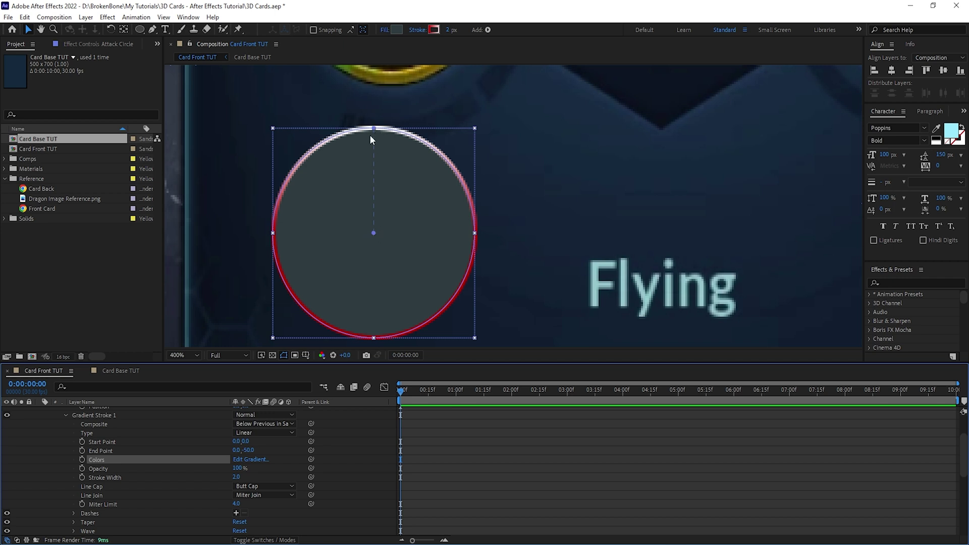
- Set the Attack Circle's gradient stroke width to 6
{"action": "scroll", "coordinate": [372, 139], "scroll_direction": "down", "scroll_amount": 1}
{"action": "left_click_drag", "start_coordinate": [486, 122], "coordinate": [425, 173]}
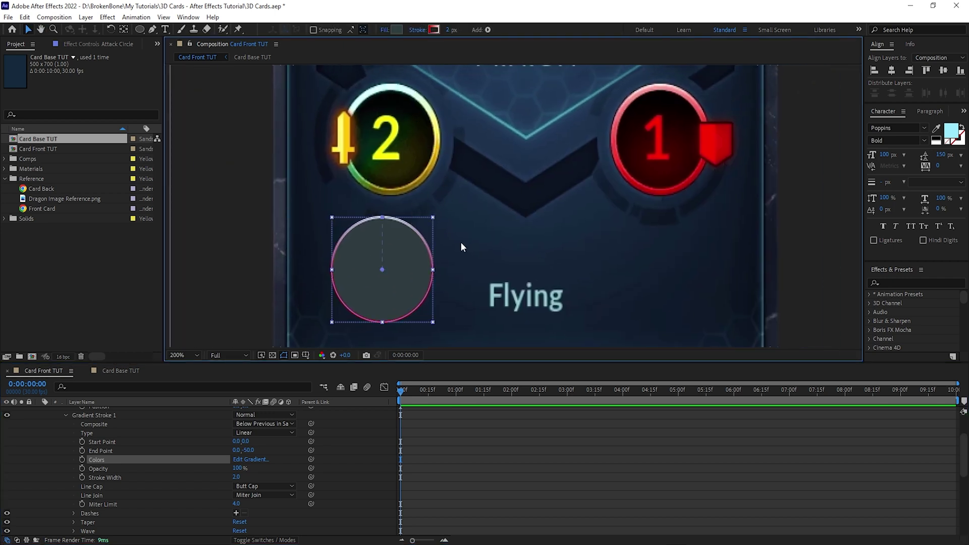
{"action": "left_click", "coordinate": [236, 477]}
{"action": "type", "text": "6"}
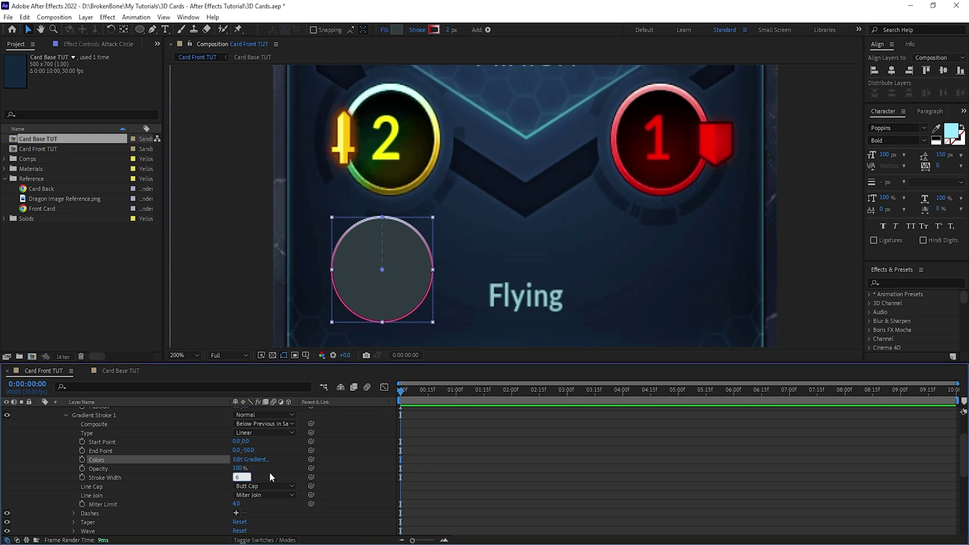
{"action": "left_click", "coordinate": [269, 473]}
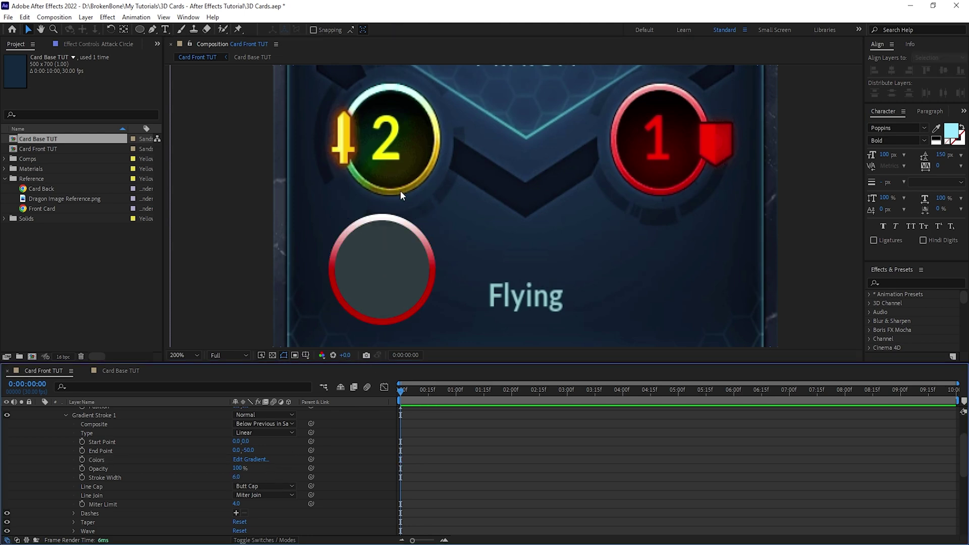
- Change the red colour stop of the Attack Circle's stroke gradient to golden yellow, keeping the white end
{"action": "left_click", "coordinate": [258, 461]}
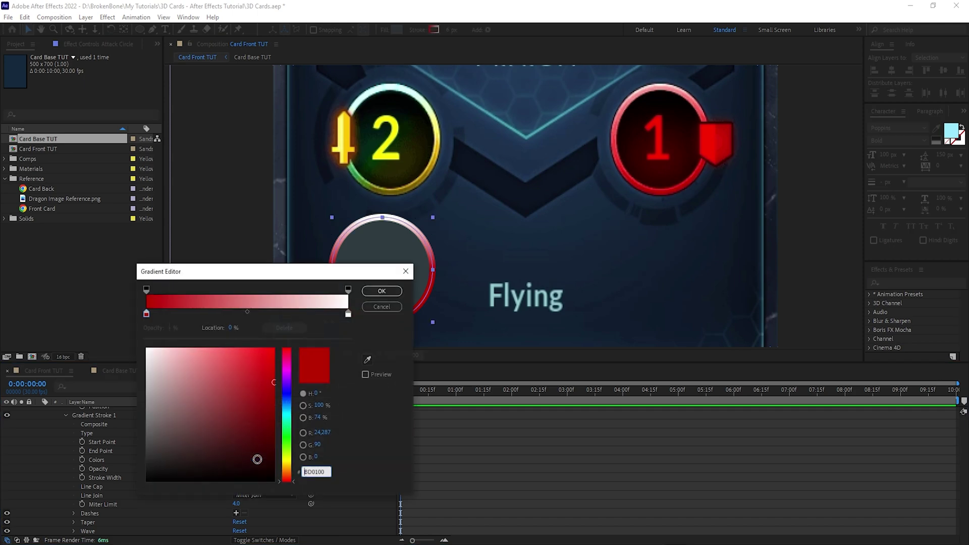
{"action": "left_click", "coordinate": [146, 315]}
{"action": "left_click", "coordinate": [368, 359]}
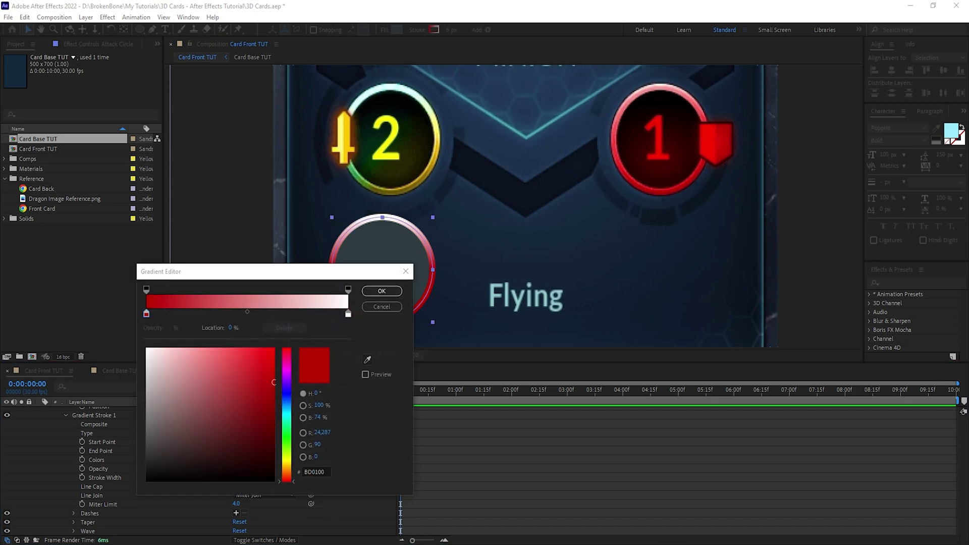
{"action": "left_click_drag", "start_coordinate": [326, 472], "coordinate": [236, 467]}
{"action": "key", "text": "ctrl+v"}
{"action": "left_click", "coordinate": [382, 291]}
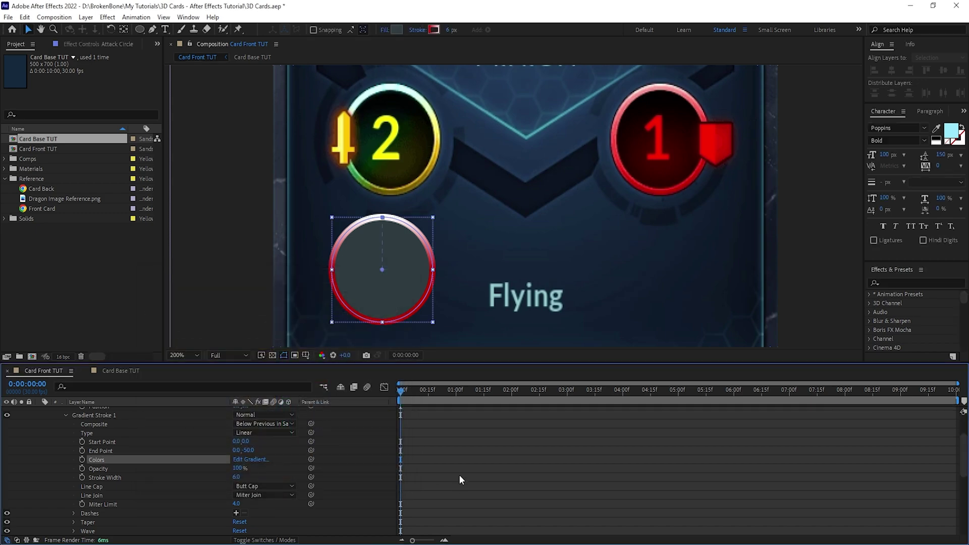
{"action": "left_click", "coordinate": [380, 297]}
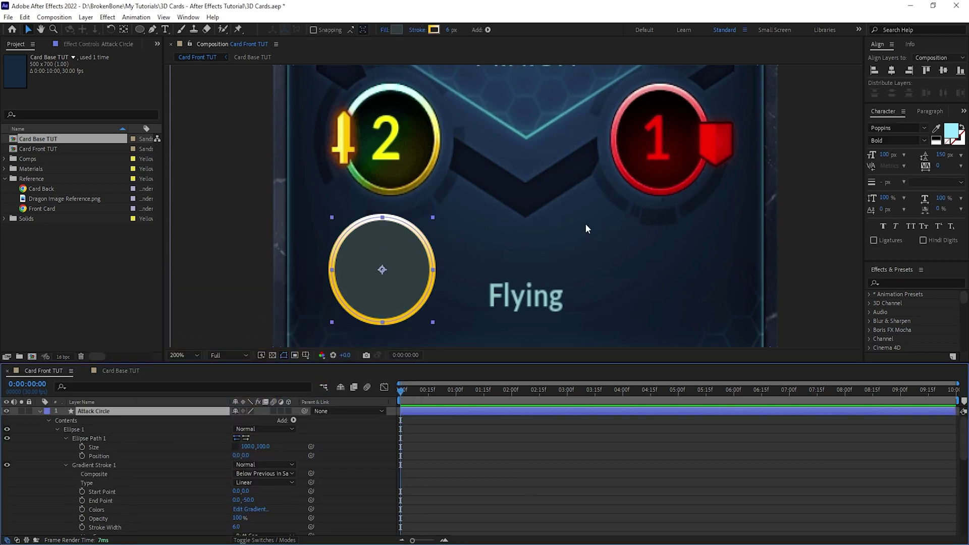
- Duplicate the Attack Circle layer and rename the copy as Health Circle
{"action": "key", "text": "ctrl+d"}
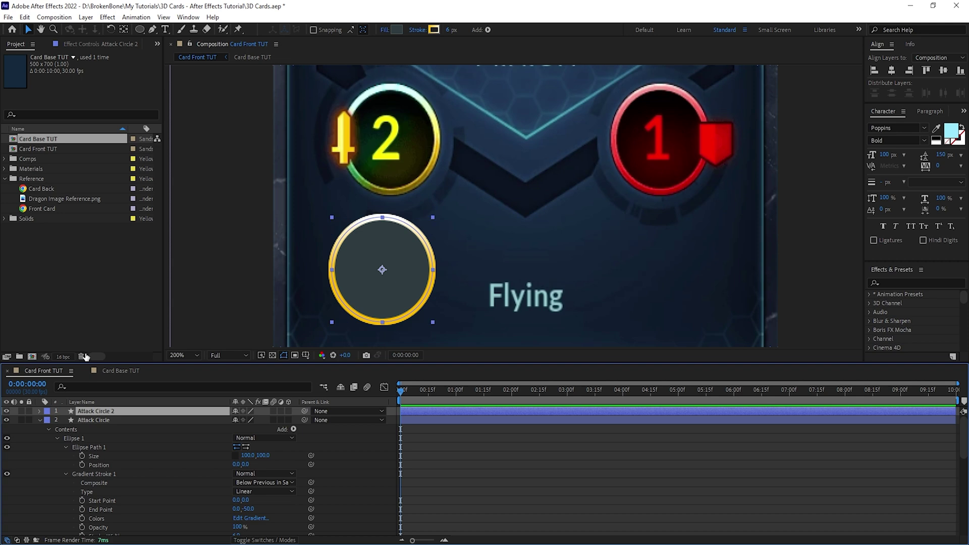
{"action": "left_click", "coordinate": [24, 17]}
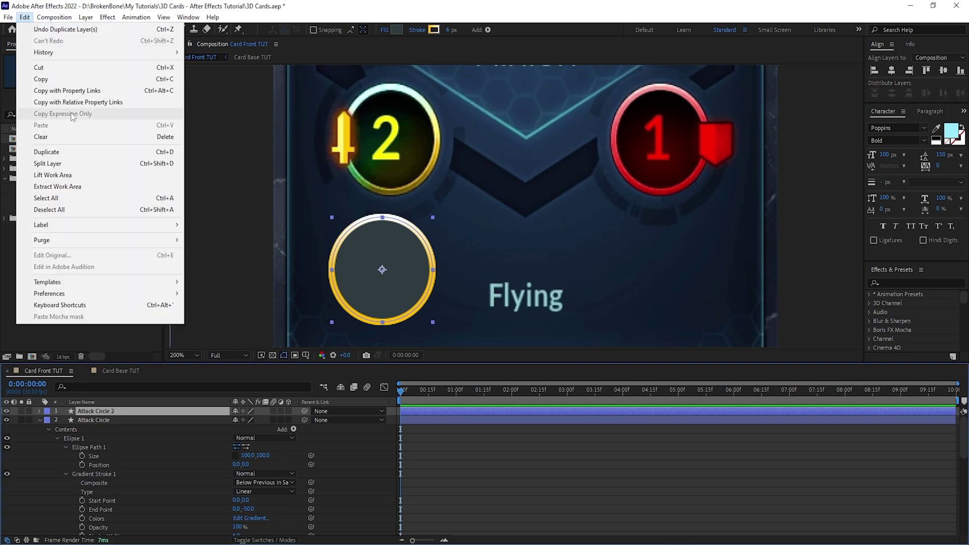
{"action": "left_click", "coordinate": [146, 417]}
{"action": "key", "text": "Return"}
{"action": "type", "text": "Health C"}
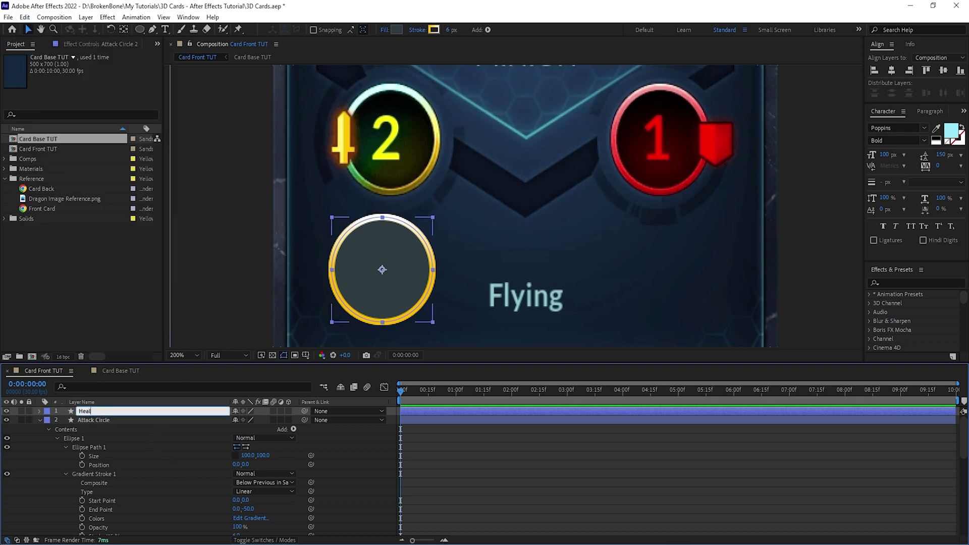
{"action": "key", "text": "Return"}
- Set the Health Circle layer's X position to 392, keeping it level with the Attack Circle
{"action": "left_click", "coordinate": [124, 387]}
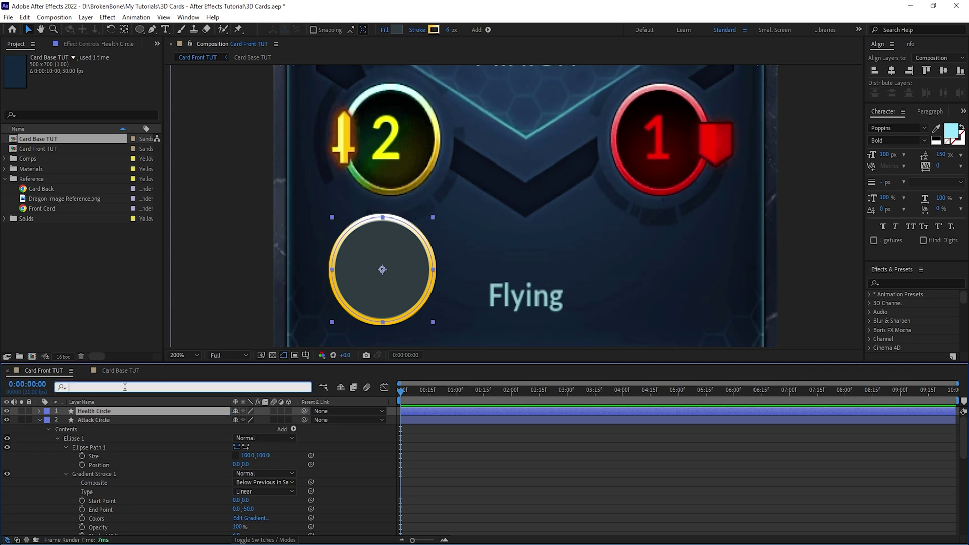
{"action": "type", "text": "position"}
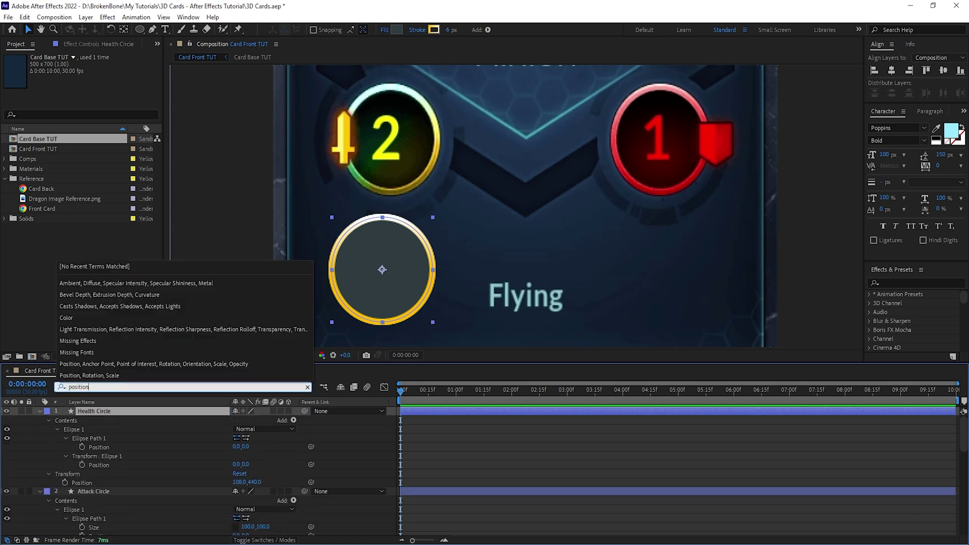
{"action": "left_click", "coordinate": [120, 449]}
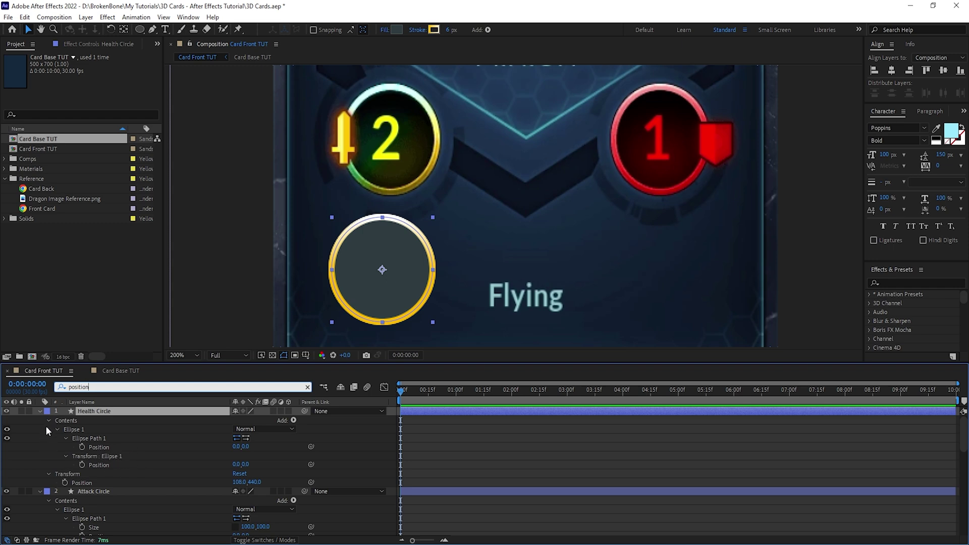
{"action": "left_click", "coordinate": [86, 484]}
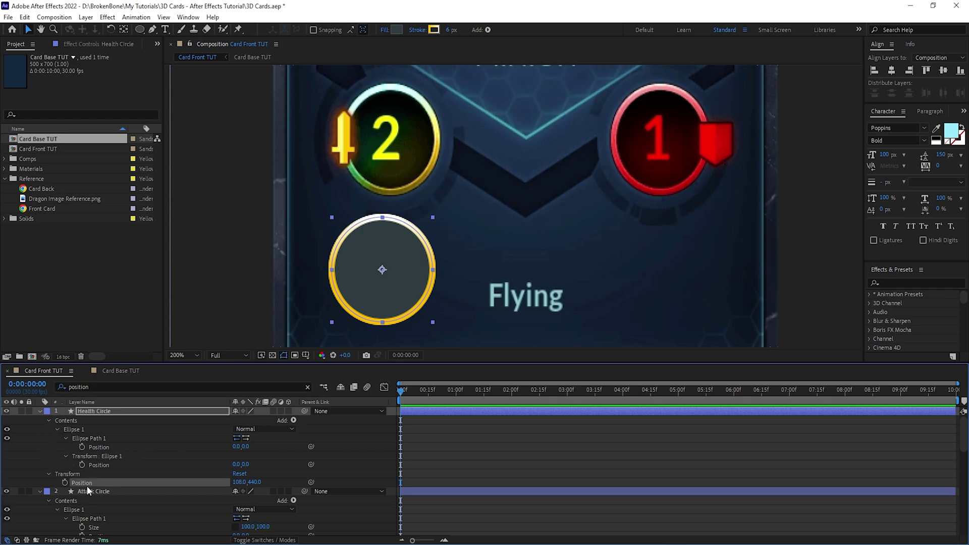
{"action": "left_click", "coordinate": [239, 482]}
{"action": "type", "text": "392"}
{"action": "key", "text": "Return"}
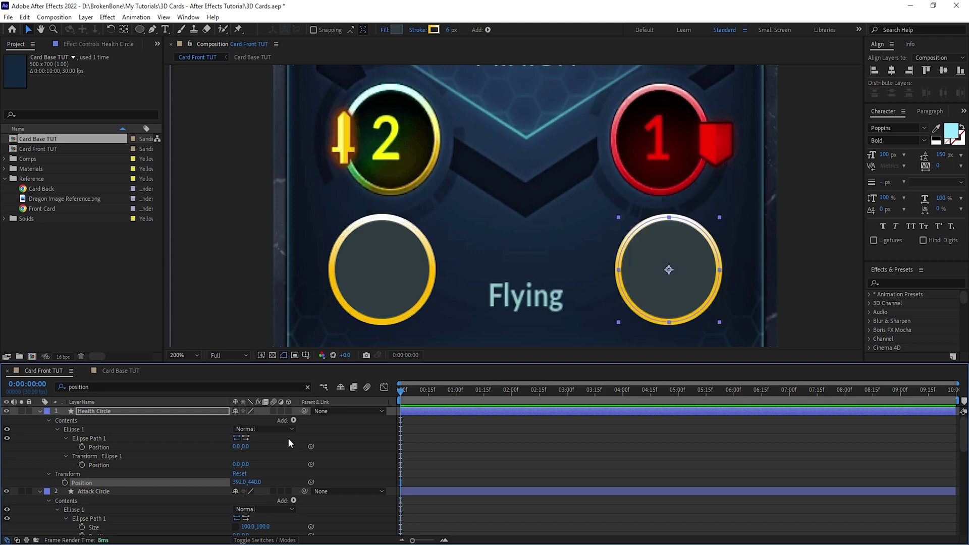
- Change the golden yellow colour stop of the Health Circle's stroke gradient to dark red, keeping the white end
{"action": "key", "text": "ctrl+f"}
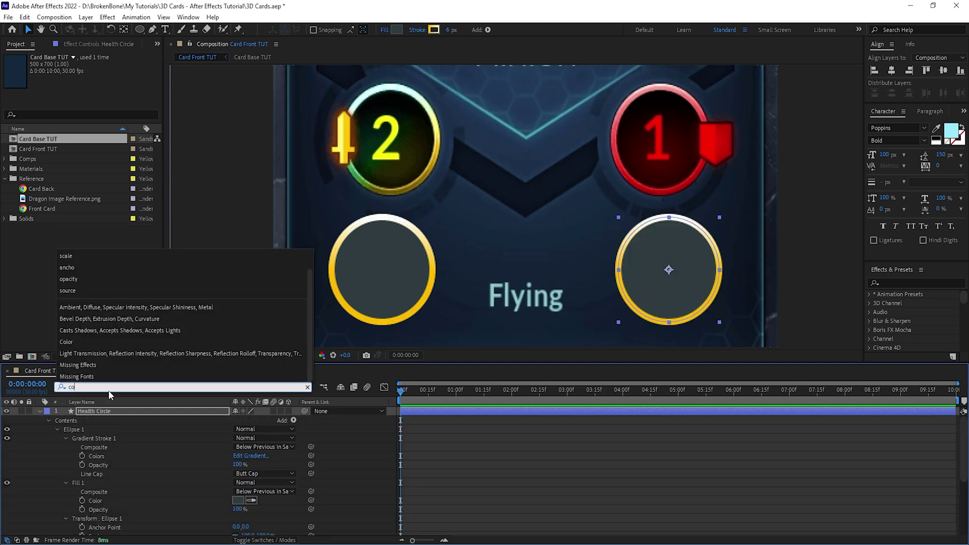
{"action": "type", "text": "color"}
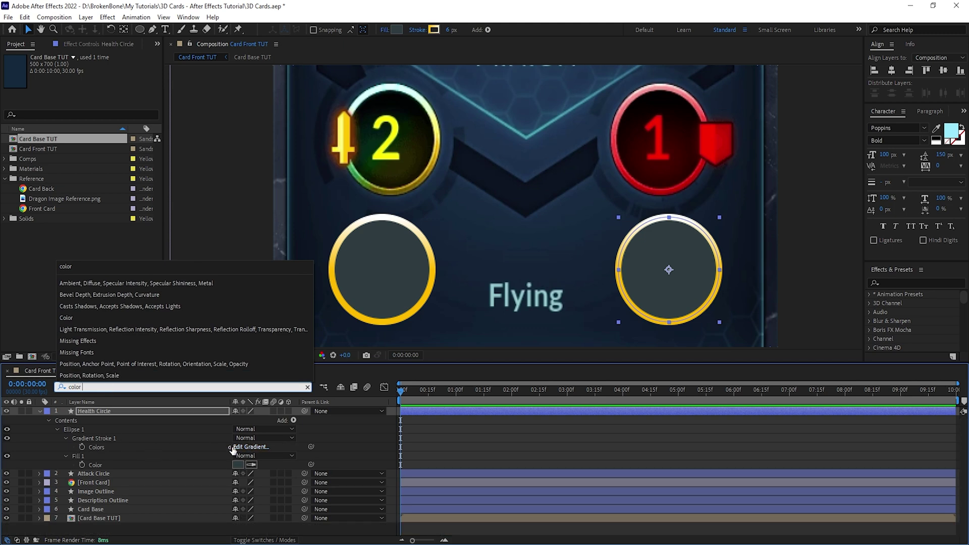
{"action": "left_click", "coordinate": [252, 447]}
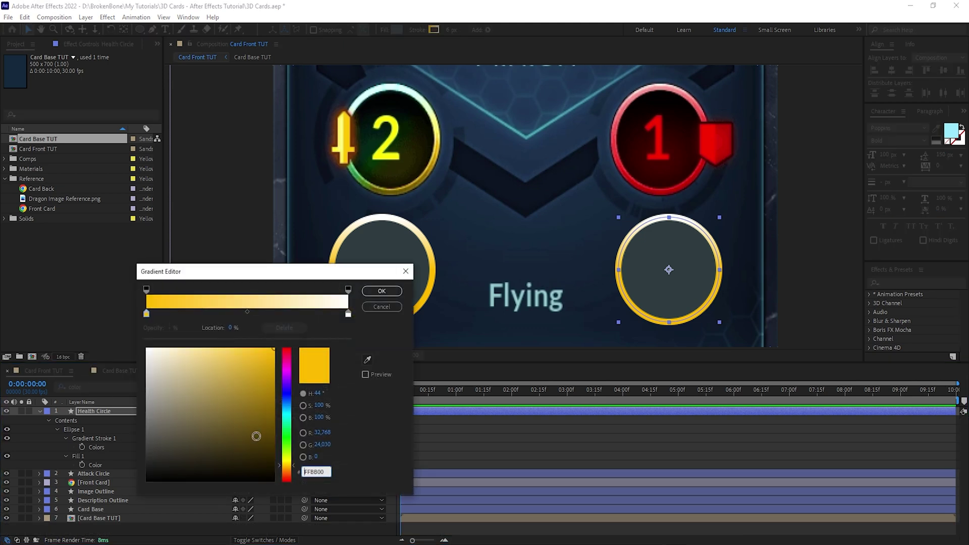
{"action": "key", "text": "alt+Tab"}
{"action": "left_click", "coordinate": [315, 472]}
{"action": "key", "text": "ctrl+v"}
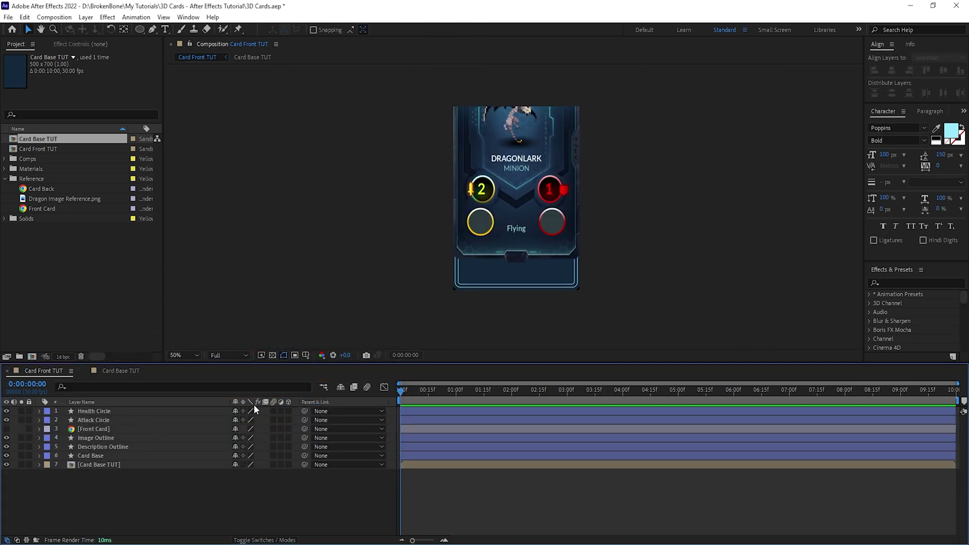
- Show the Front Card reference layer and add a text layer reading 0 between the reference's attack and health circles
{"action": "left_click", "coordinate": [142, 429]}
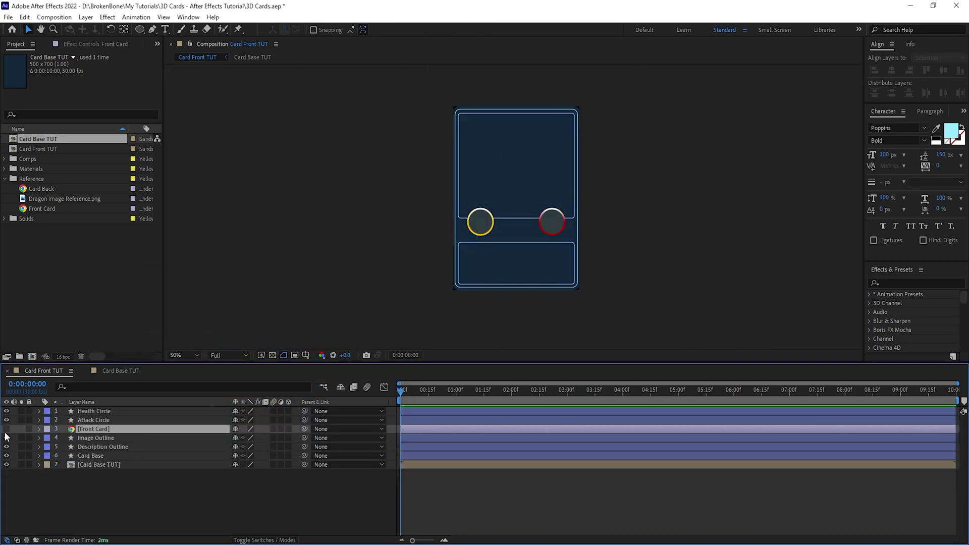
{"action": "left_click", "coordinate": [6, 429]}
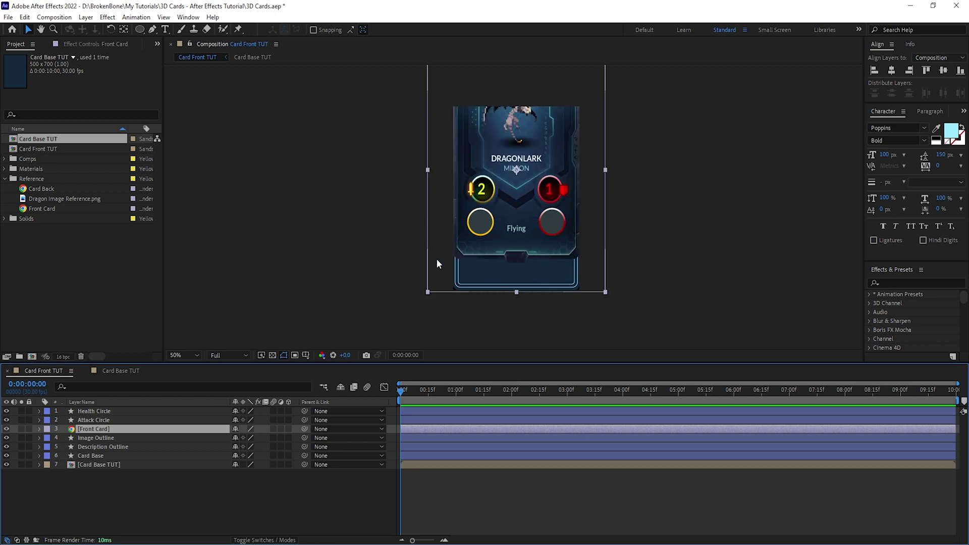
{"action": "left_click", "coordinate": [165, 29]}
{"action": "left_click", "coordinate": [508, 207]}
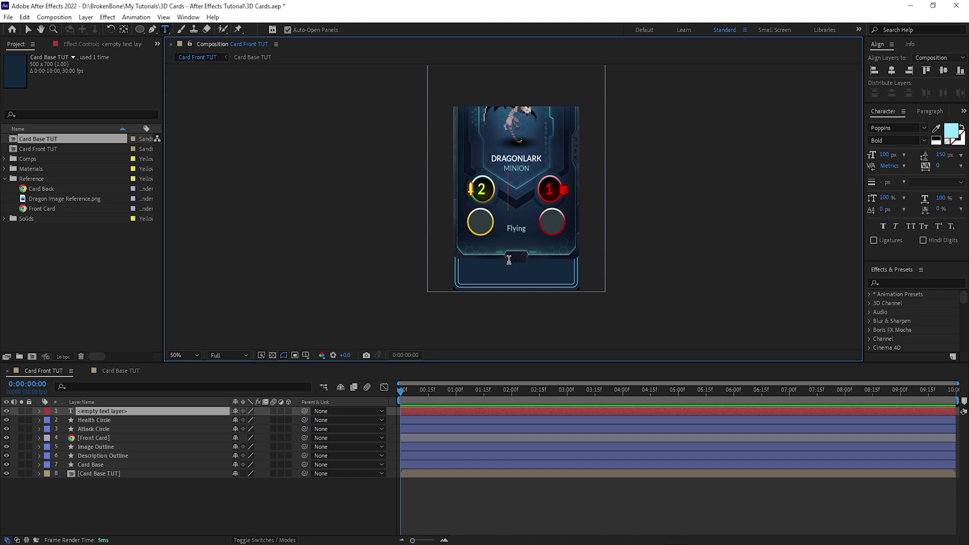
{"action": "type", "text": "0"}
{"action": "left_click", "coordinate": [268, 370]}
{"action": "key", "text": "v"}
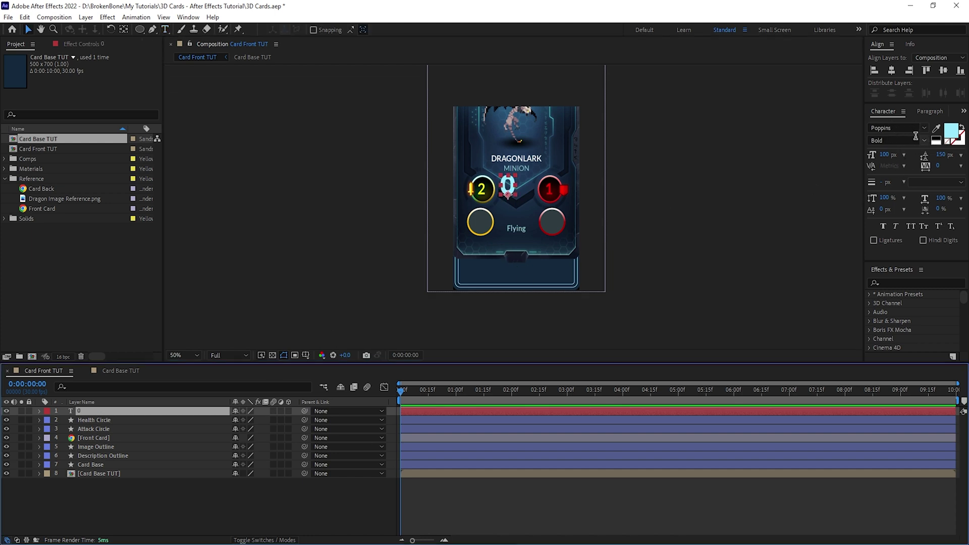
- Check the 0 text's centred paragraph alignment and move its anchor point to the centre of its content
{"action": "left_click", "coordinate": [929, 115]}
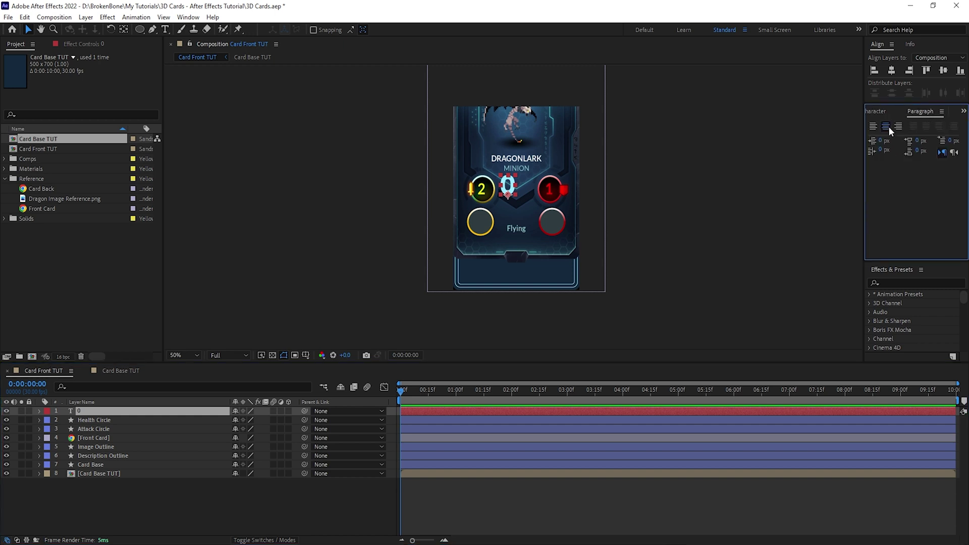
{"action": "left_click", "coordinate": [881, 114]}
{"action": "key", "text": "period"}
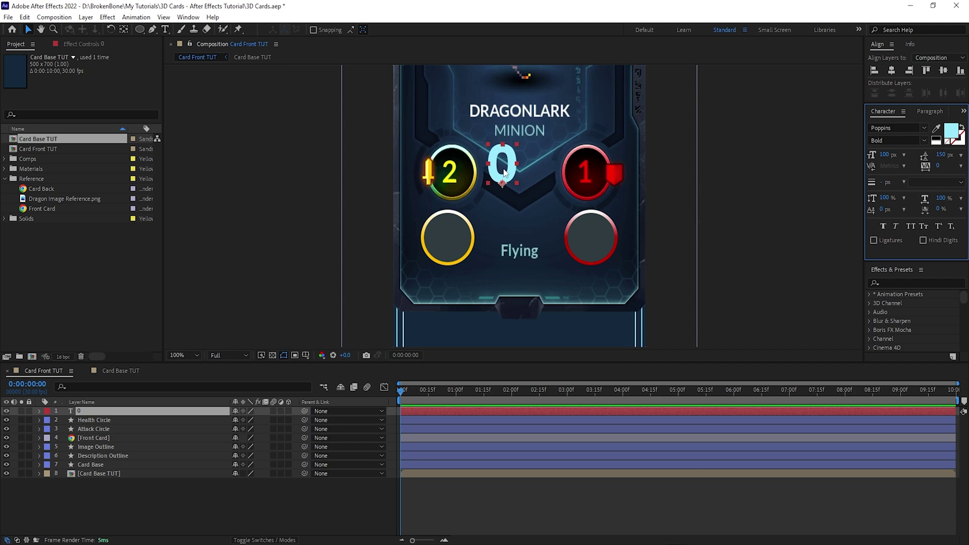
{"action": "key", "text": "ctrl+alt+Home"}
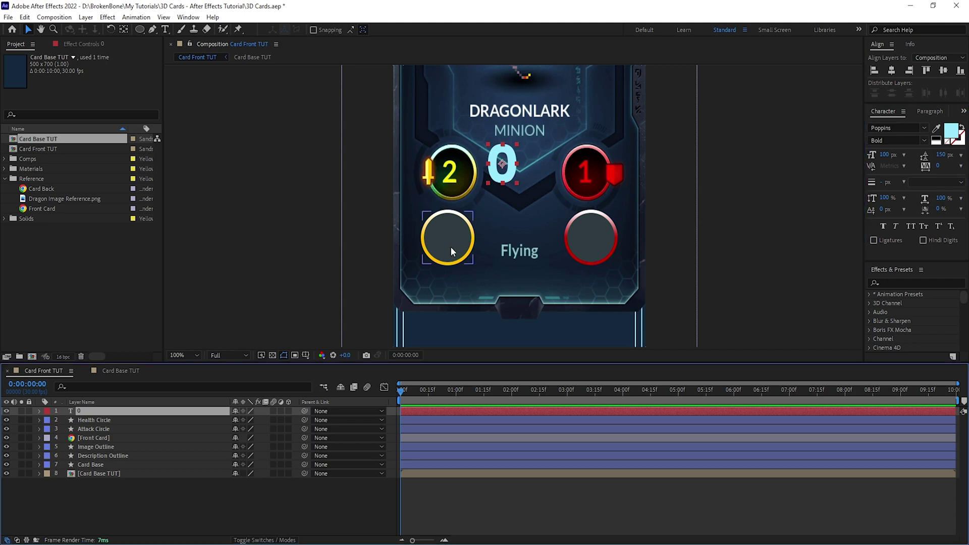
- Copy the Attack Circle's position to the 0 text layer so the number sits in the circle's centre
{"action": "left_click", "coordinate": [102, 429]}
{"action": "key", "text": "p"}
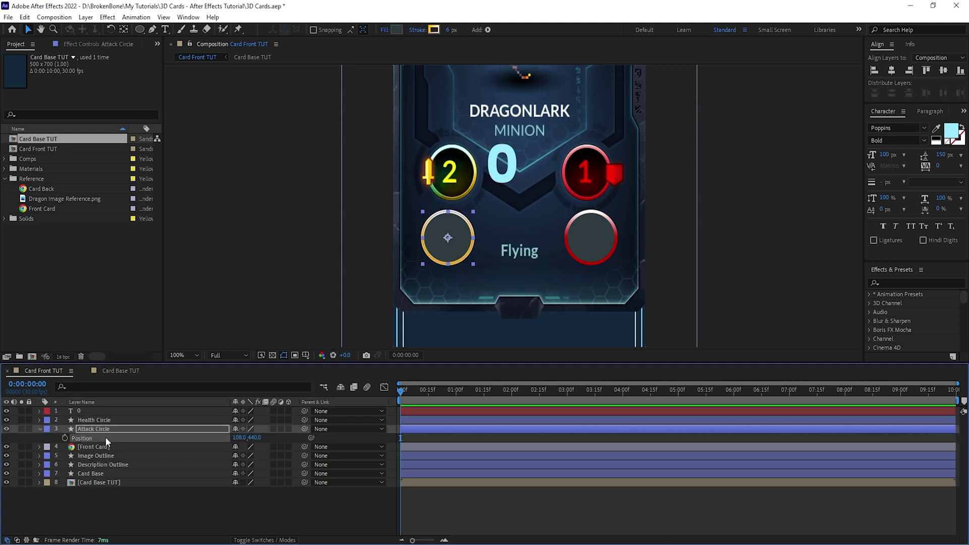
{"action": "left_click", "coordinate": [101, 412]}
{"action": "key", "text": "ctrl+v"}
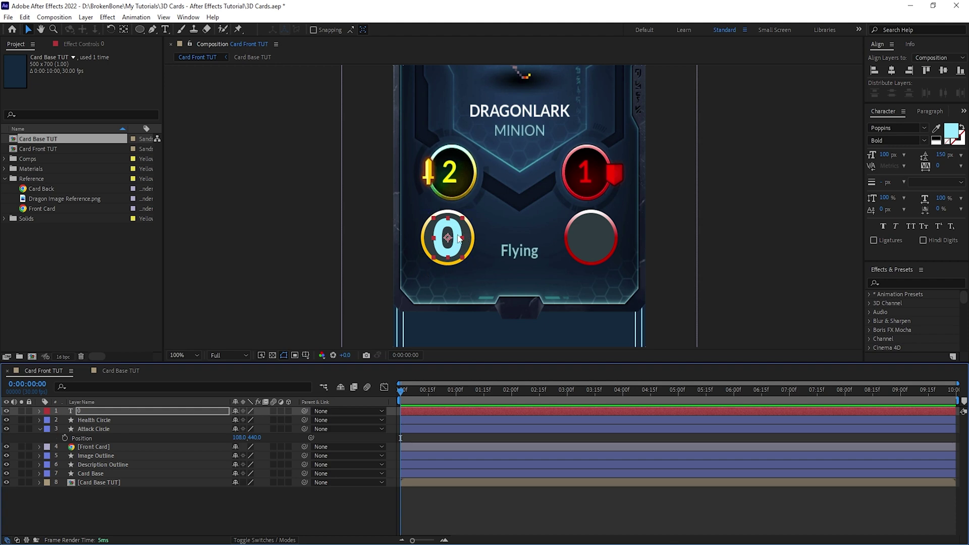
- Scale the 0 text to 60% and set its fill colour to golden yellow FFBB00
{"action": "key", "text": "s"}
{"action": "left_click_drag", "start_coordinate": [247, 420], "coordinate": [228, 420]}
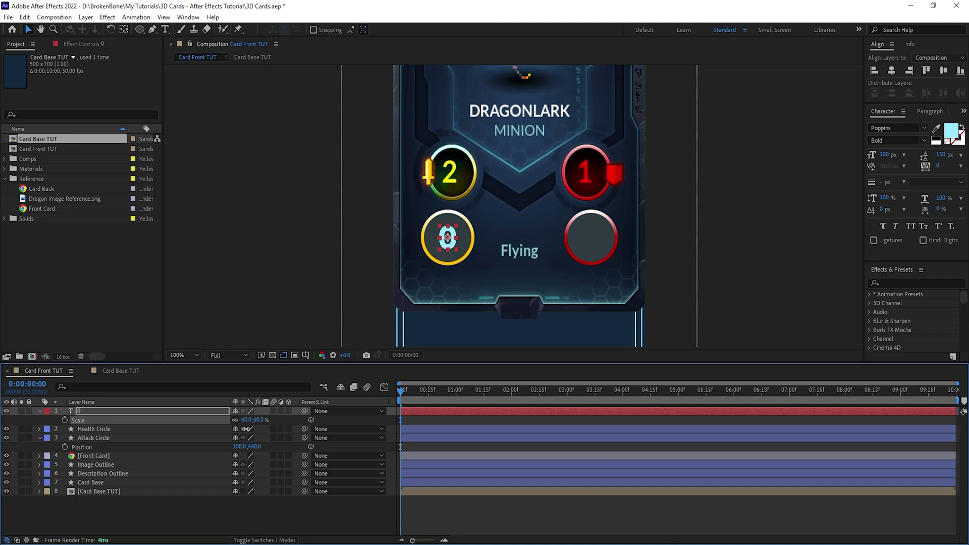
{"action": "left_click", "coordinate": [951, 130]}
{"action": "key", "text": "ctrl+v"}
{"action": "left_click", "coordinate": [247, 186]}
- Duplicate the 0 text layer and give the copy the Health Circle's position
{"action": "left_click", "coordinate": [140, 412]}
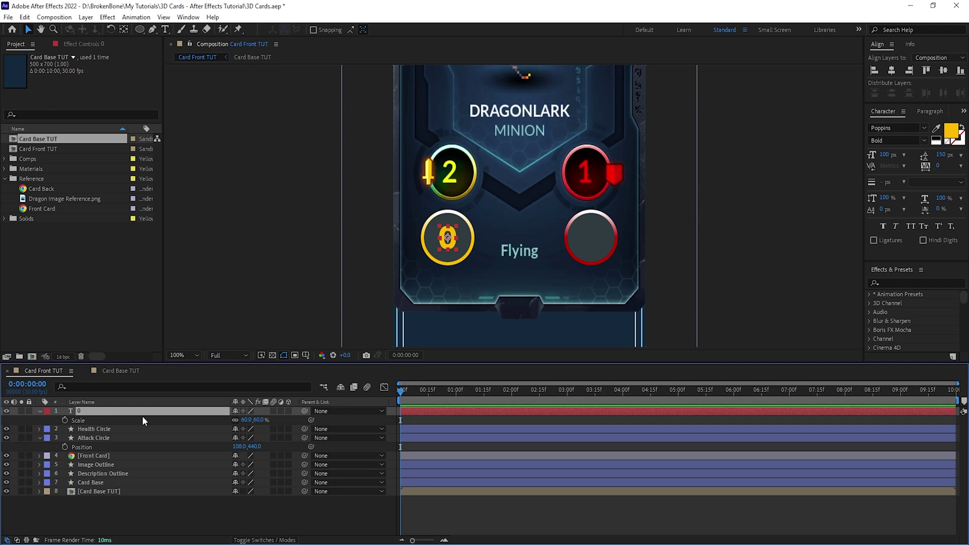
{"action": "key", "text": "ctrl+d"}
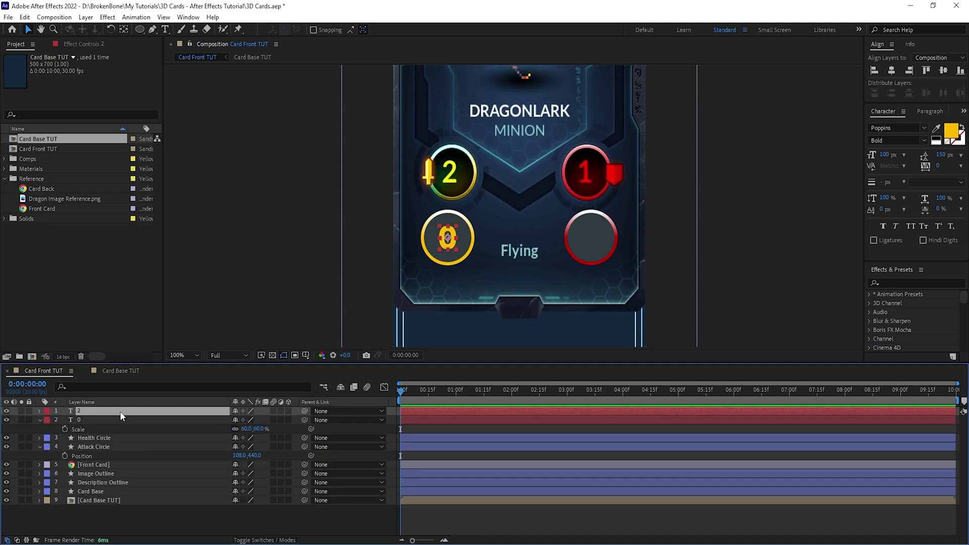
{"action": "left_click", "coordinate": [101, 438]}
{"action": "key", "text": "p"}
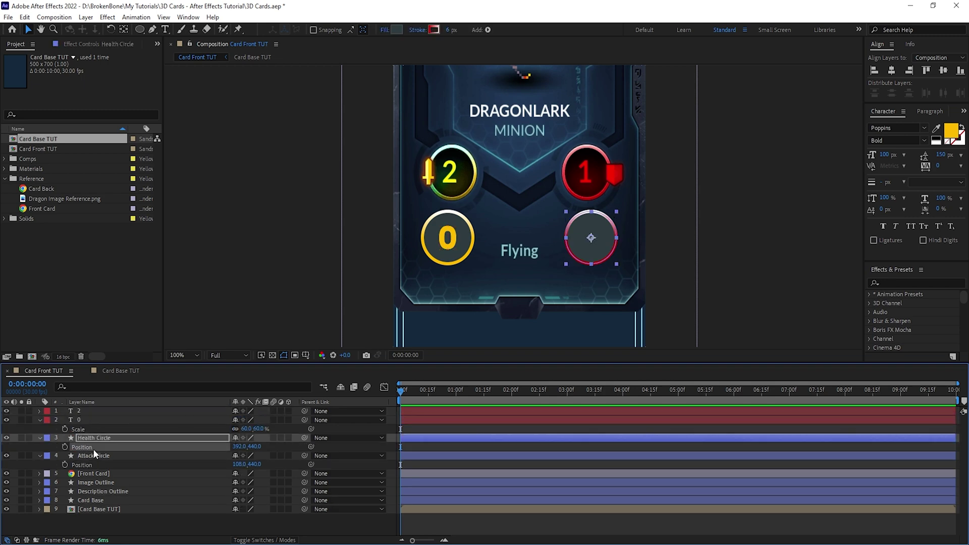
{"action": "left_click", "coordinate": [92, 411]}
{"action": "key", "text": "ctrl+v"}
- Set the fill colour of the number in the Health Circle to dark red BD0100
{"action": "left_click", "coordinate": [951, 133]}
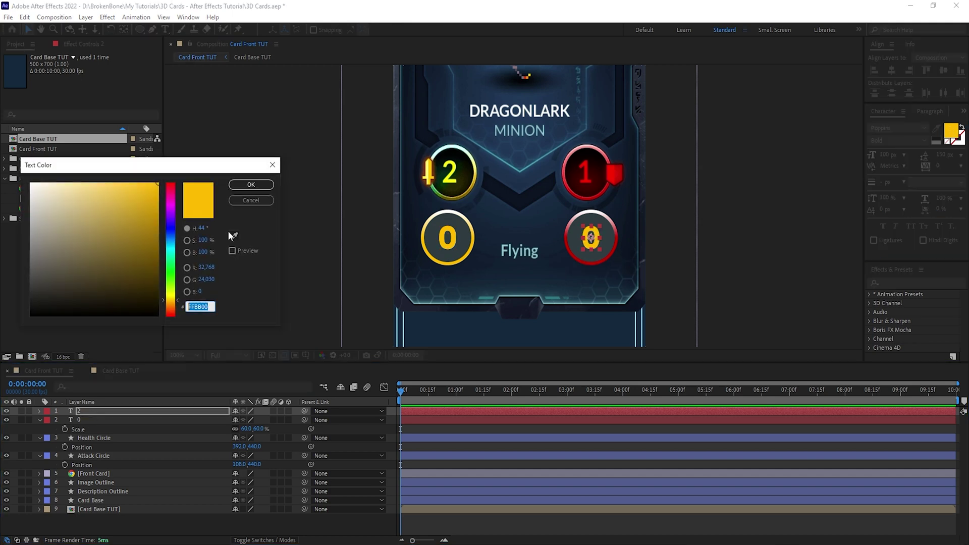
{"action": "type", "text": "BD0100"}
{"action": "left_click", "coordinate": [245, 188]}
- Change the attack number to 10 and the health number to 5
{"action": "double_click", "coordinate": [455, 244]}
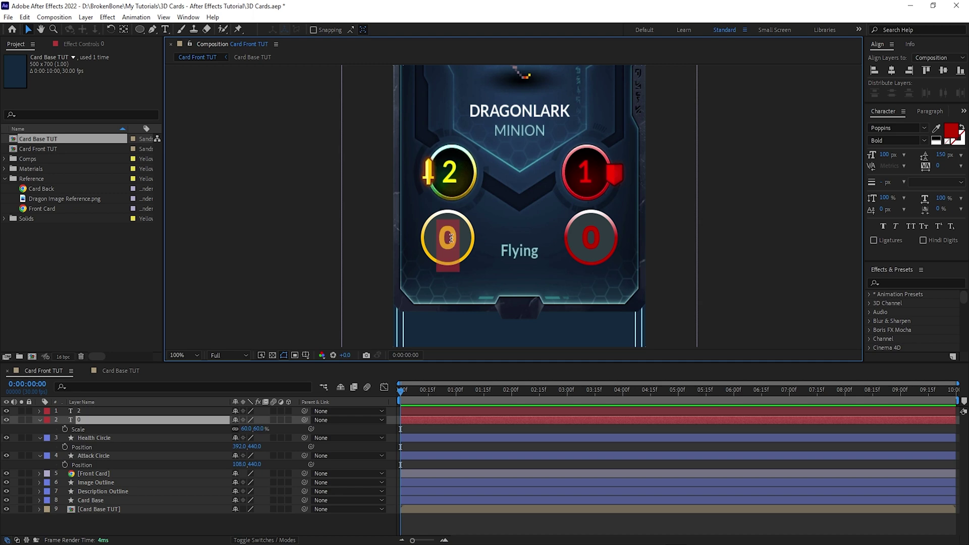
{"action": "type", "text": "10"}
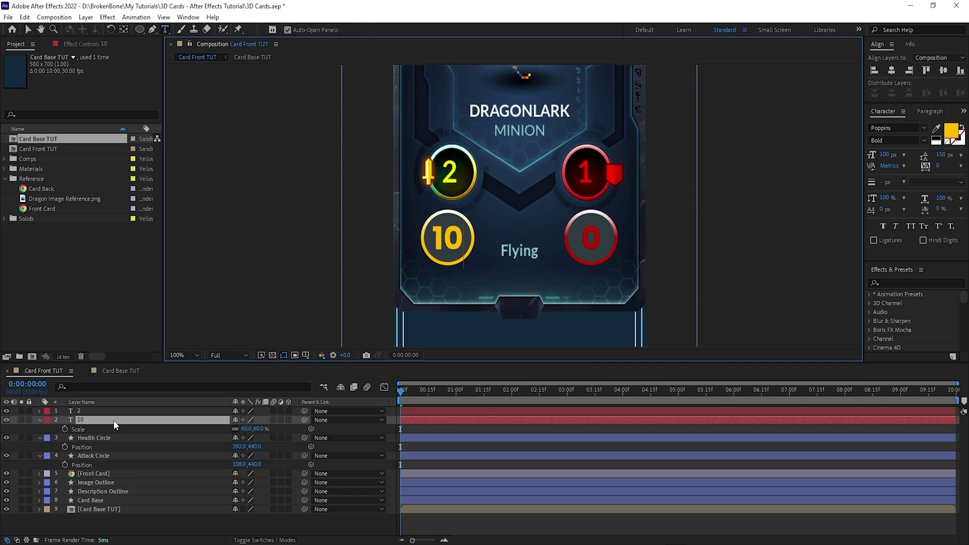
{"action": "double_click", "coordinate": [111, 412]}
{"action": "type", "text": "5"}
{"action": "left_click", "coordinate": [118, 413]}
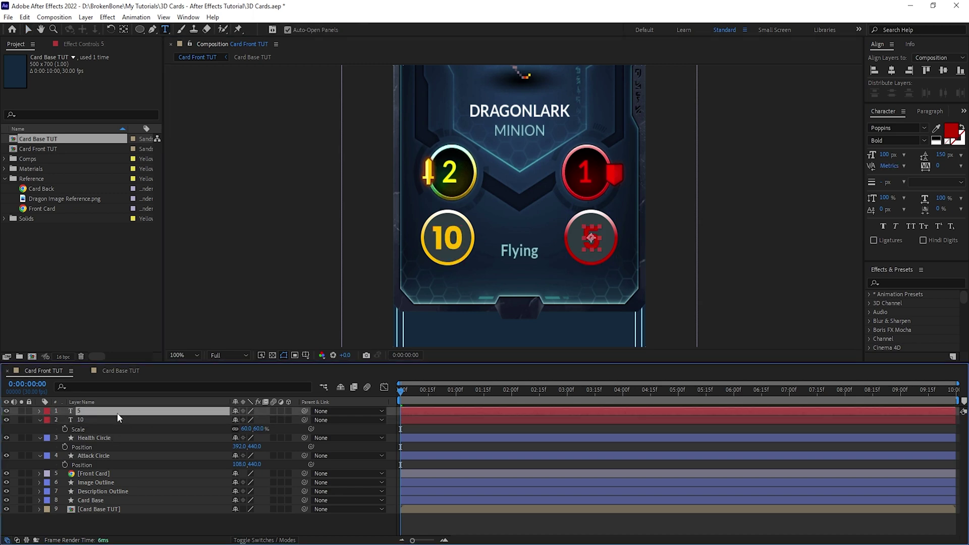
- Change the attack number to 0
{"action": "double_click", "coordinate": [131, 419]}
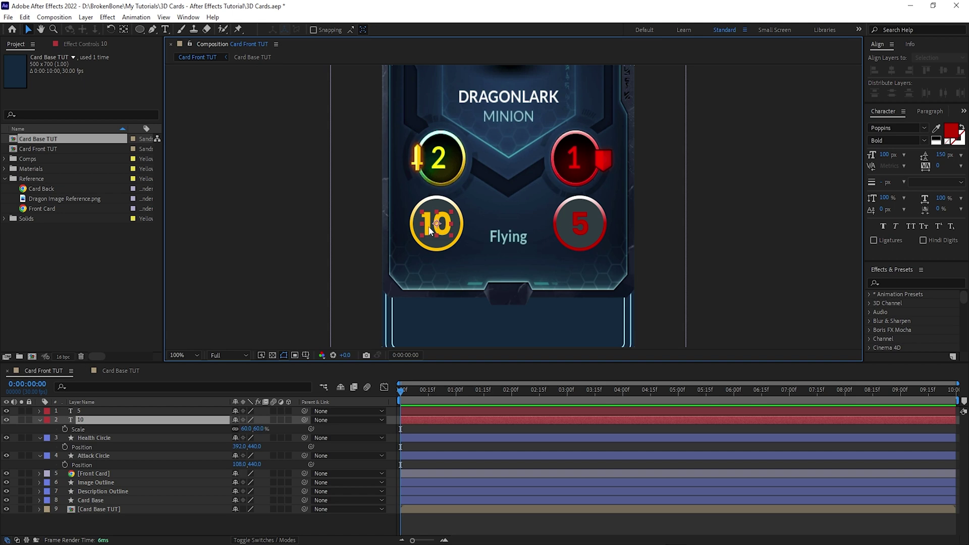
{"action": "type", "text": "0"}
{"action": "left_click", "coordinate": [124, 429]}
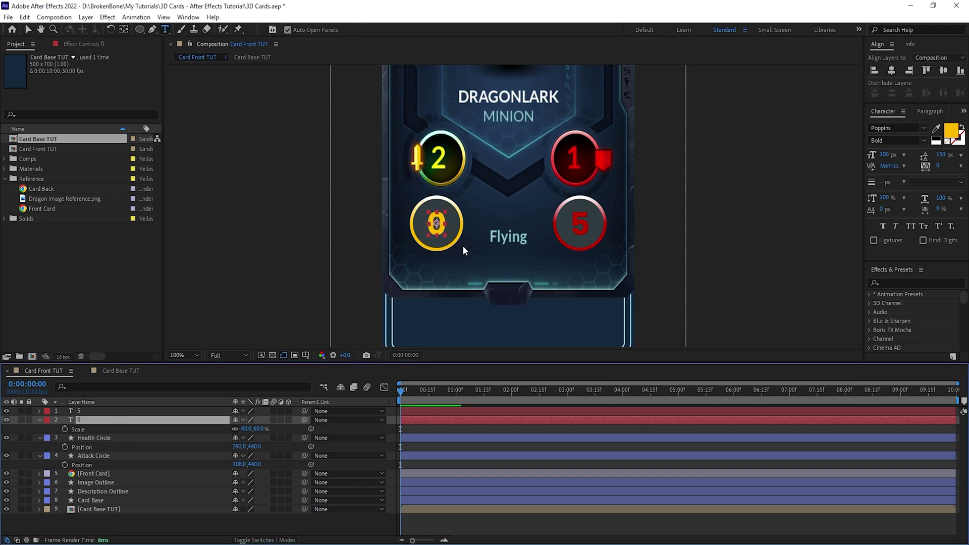
{"action": "key", "text": "v"}
- Duplicate the 10 text, centre the copy horizontally between the two circles and change its wording to DRAGON
{"action": "scroll", "coordinate": [436, 218], "scroll_direction": "up", "scroll_amount": 2}
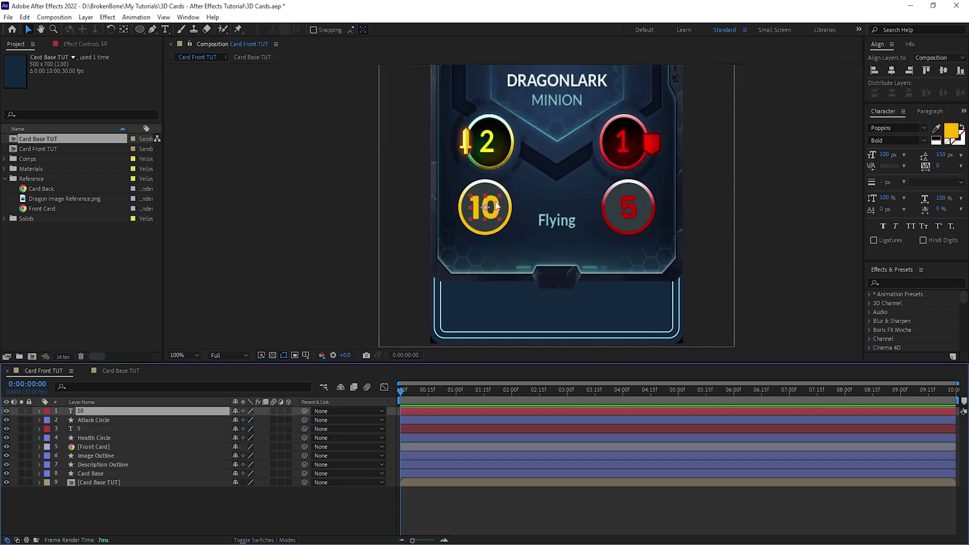
{"action": "left_click_drag", "start_coordinate": [484, 208], "coordinate": [562, 207]}
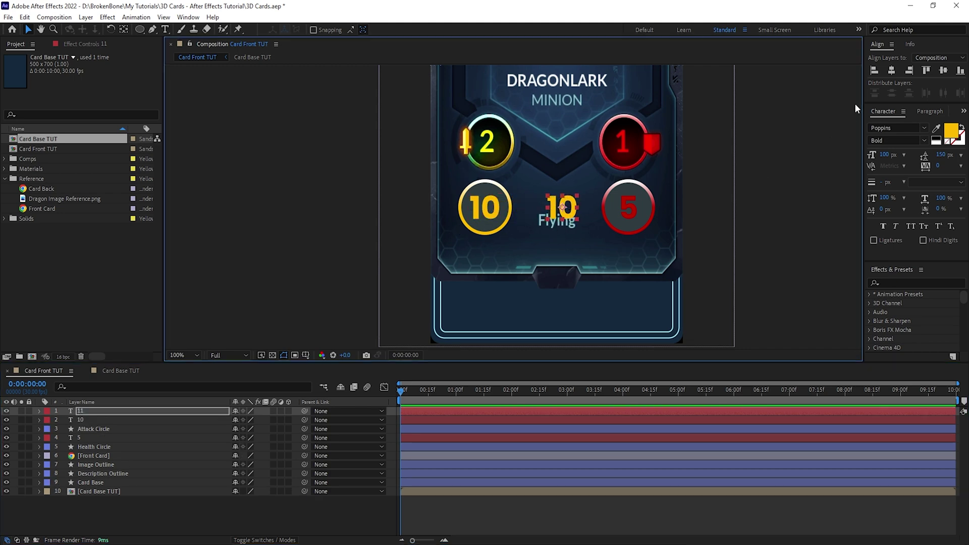
{"action": "left_click", "coordinate": [892, 71]}
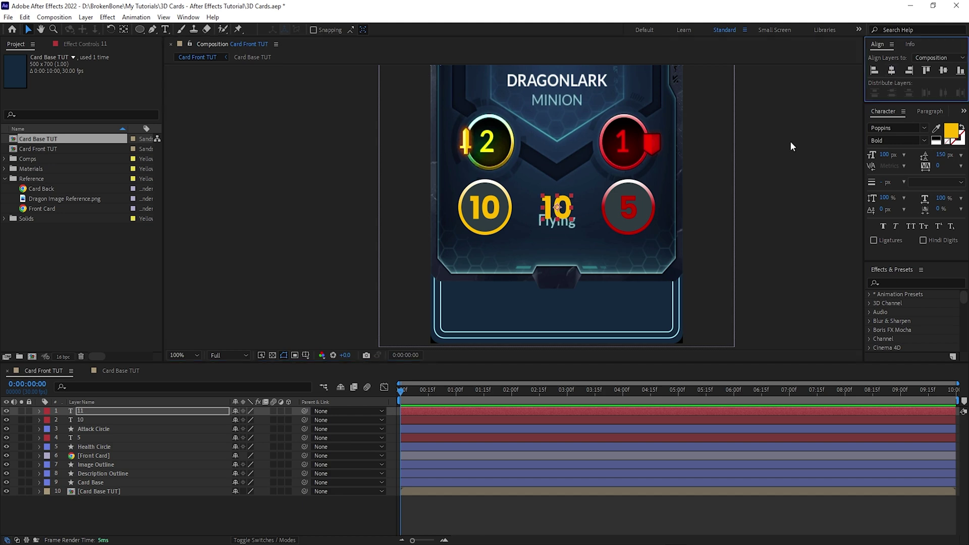
{"action": "double_click", "coordinate": [558, 209]}
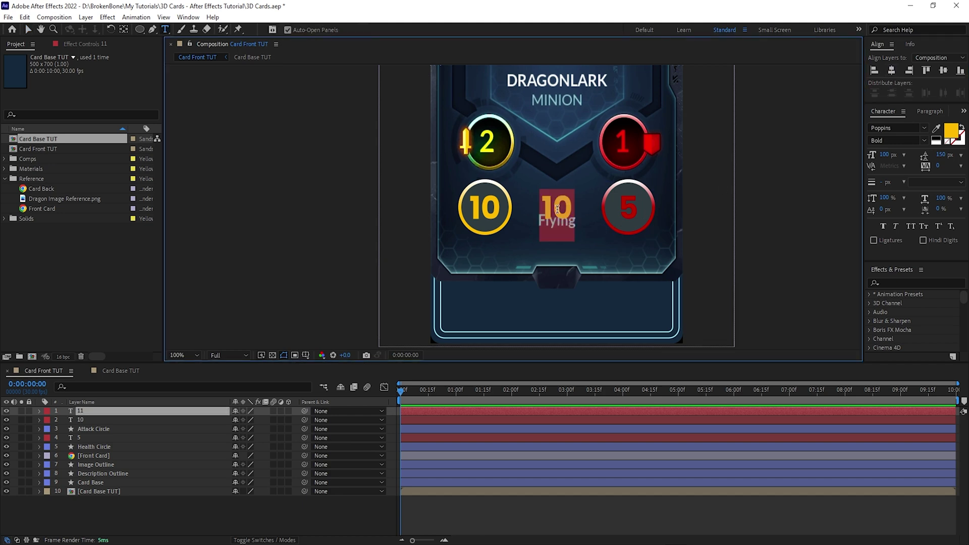
{"action": "type", "text": "DRAGON"}
{"action": "key", "text": "Escape"}
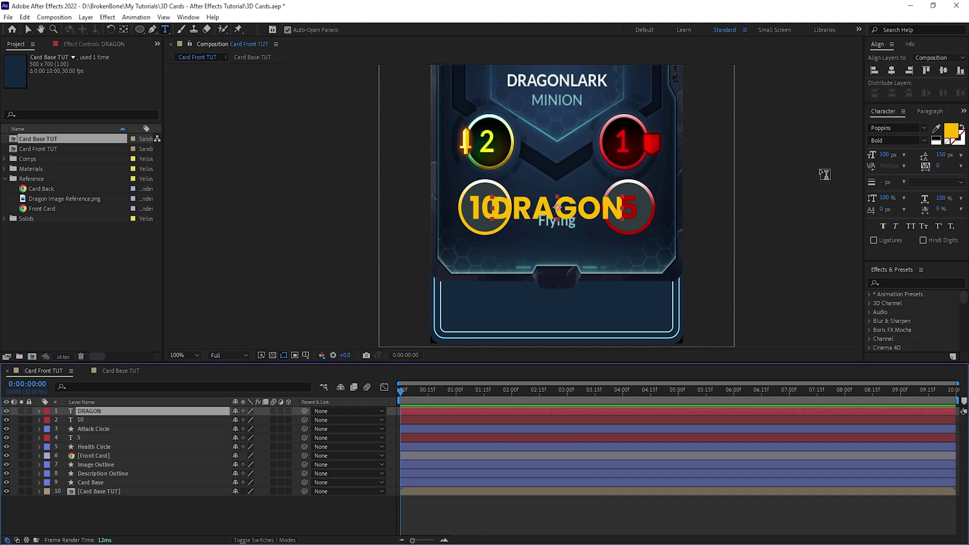
- Set the DRAGON text's font style to Poppins Regular and scale the layer to 25%
{"action": "left_click", "coordinate": [917, 138]}
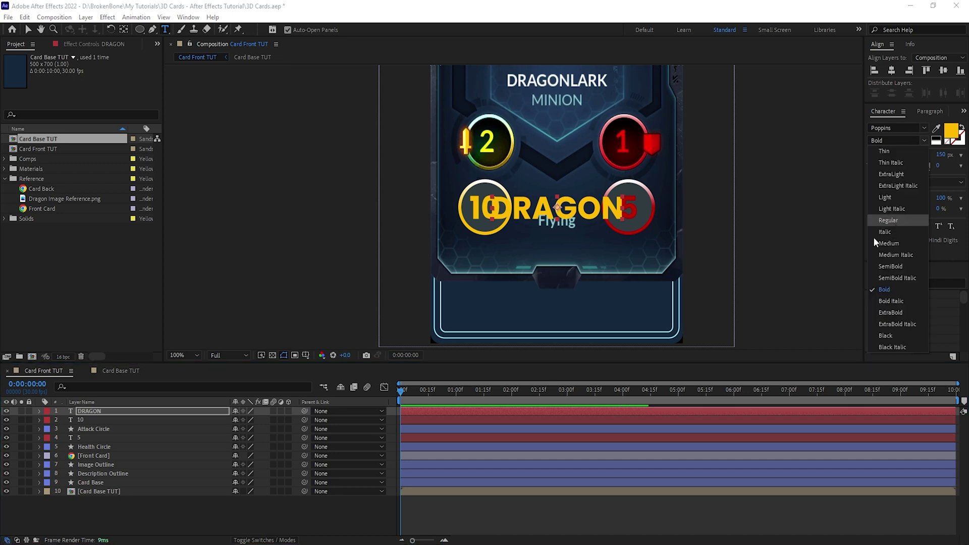
{"action": "left_click", "coordinate": [895, 225]}
{"action": "left_click", "coordinate": [106, 411]}
{"action": "key", "text": "s"}
{"action": "left_click", "coordinate": [259, 421]}
{"action": "type", "text": "25"}
{"action": "key", "text": "Return"}
{"action": "key", "text": "v"}
{"action": "key", "text": "period"}
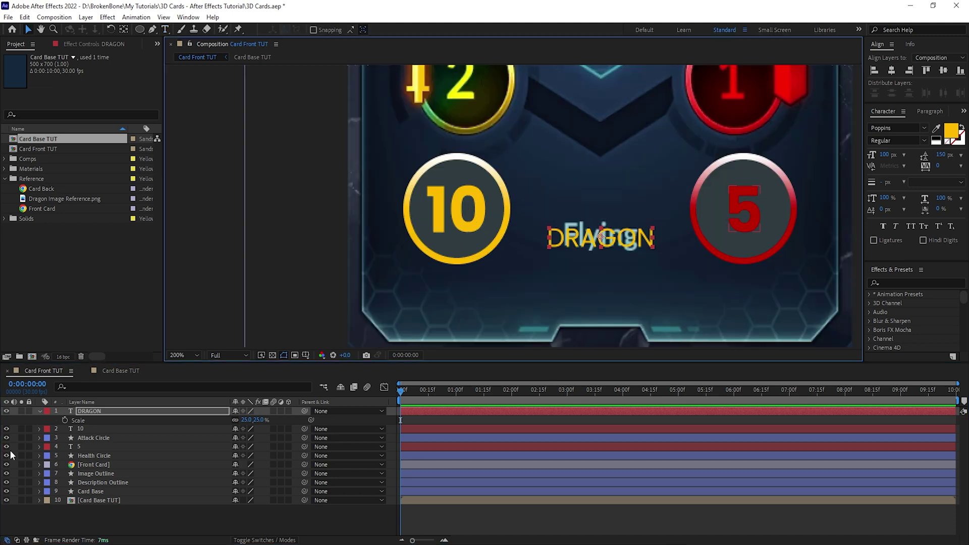
- Hide the Front Card reference layer and set the DRAGON text's scale back to 25%
{"action": "left_click", "coordinate": [6, 465]}
{"action": "mouse_move", "coordinate": [654, 236]}
{"action": "left_mouse_down"}
{"action": "mouse_move", "coordinate": [724, 232]}
{"action": "mouse_move", "coordinate": [867, 196]}
{"action": "mouse_move", "coordinate": [647, 225]}
{"action": "left_mouse_up"}
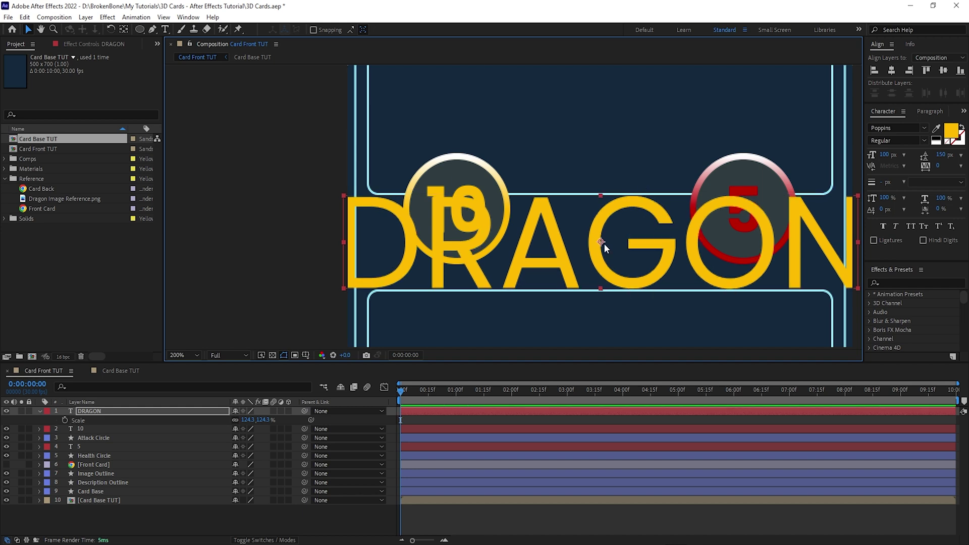
{"action": "left_click_drag", "start_coordinate": [596, 243], "coordinate": [465, 234]}
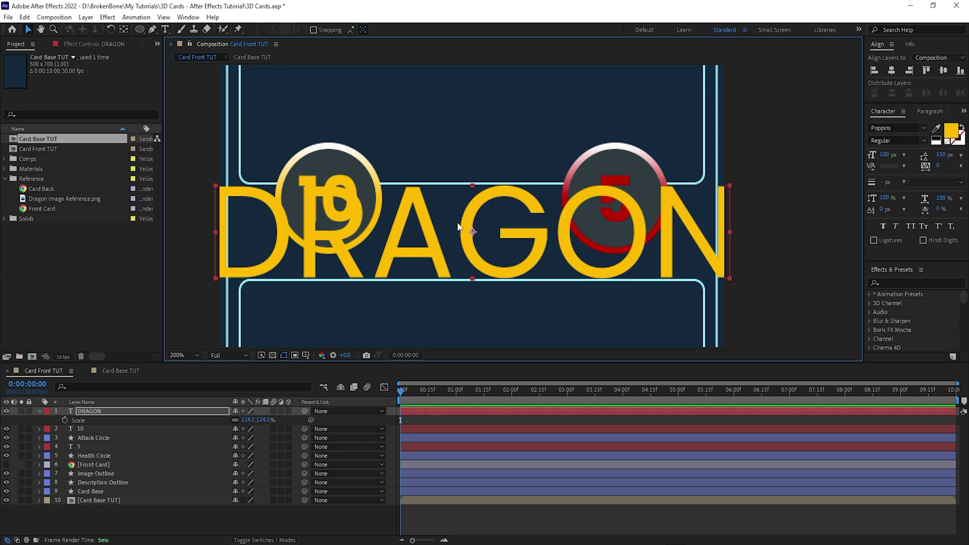
{"action": "left_click", "coordinate": [248, 420]}
{"action": "type", "text": "25"}
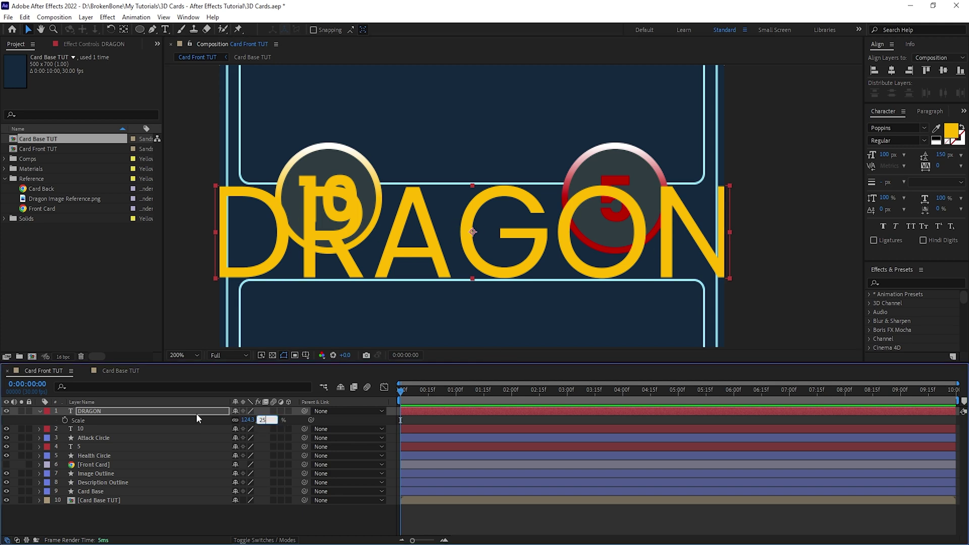
{"action": "key", "text": "Return"}
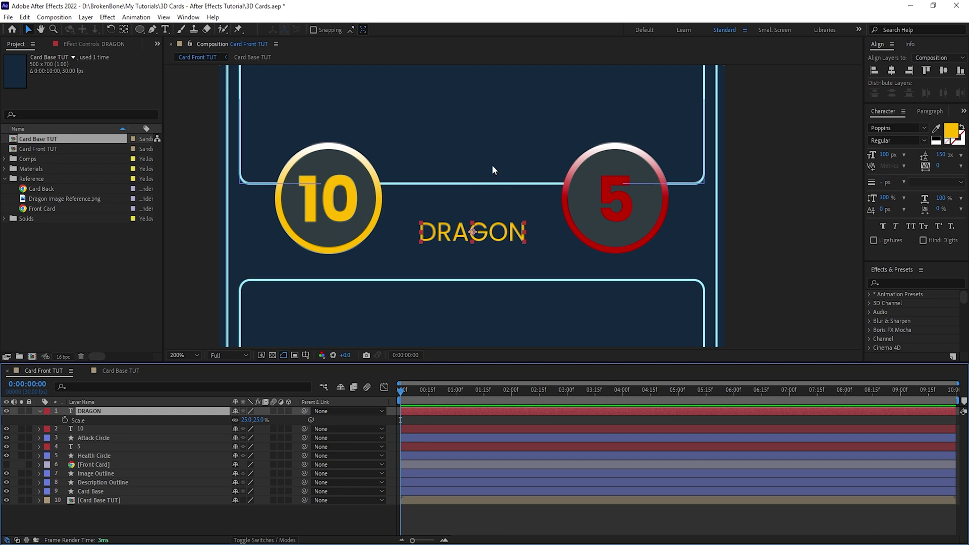
- Set the DRAGON text's fill colour to light blue 9AEBFF
{"action": "left_click", "coordinate": [951, 131]}
{"action": "key", "text": "ctrl+v"}
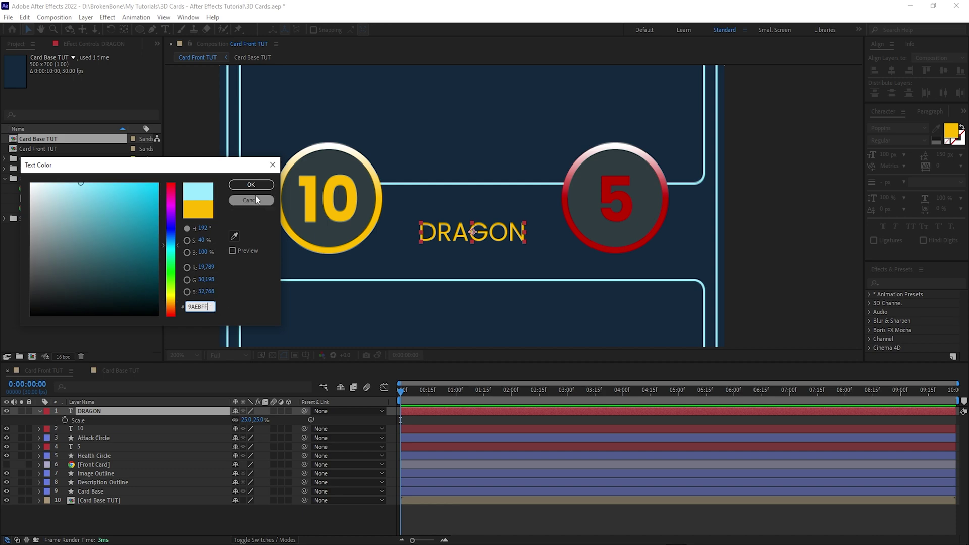
{"action": "left_click", "coordinate": [251, 184]}
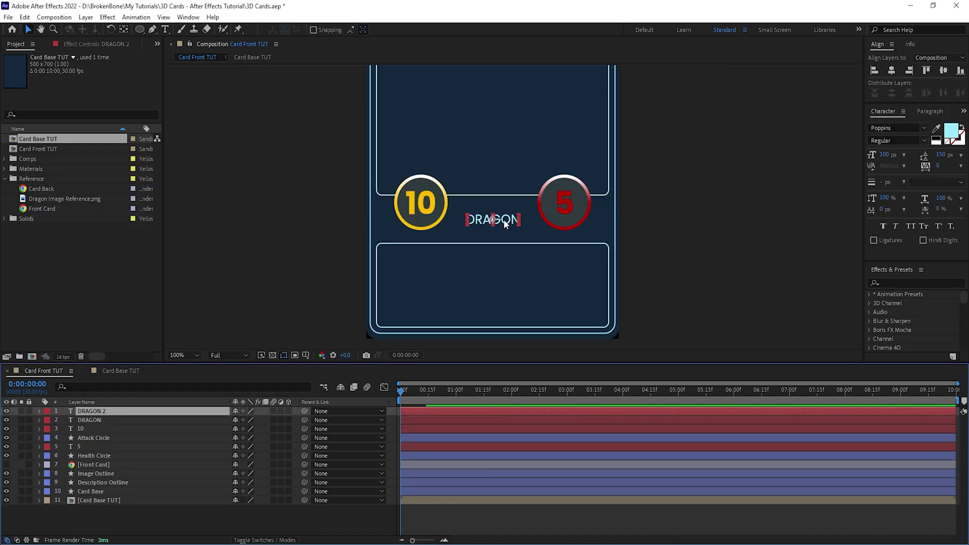
- Duplicate DRAGON into the lower box, reword it "This monster can attack from both the Sky and Ground." on three lines with Sky and Ground bold
{"action": "left_click_drag", "start_coordinate": [506, 225], "coordinate": [506, 297]}
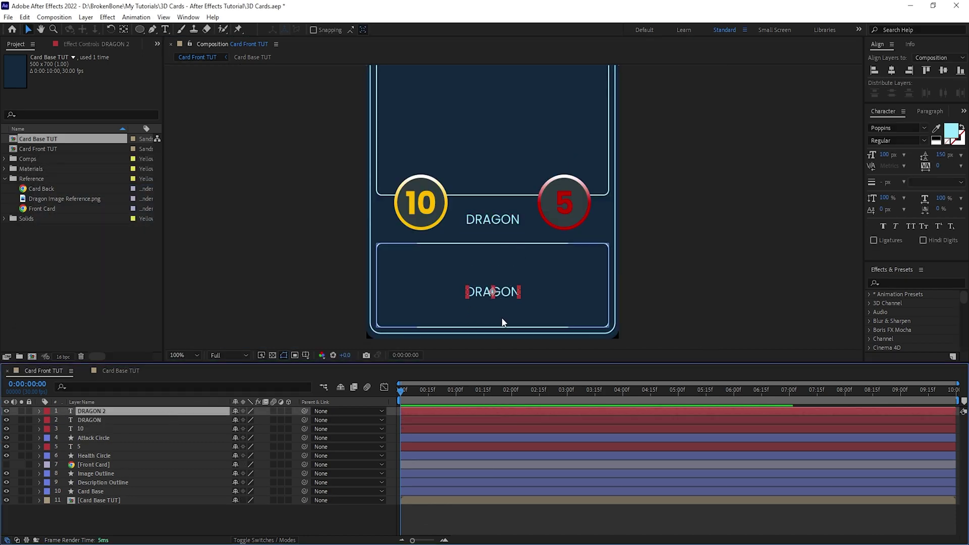
{"action": "double_click", "coordinate": [505, 291]}
{"action": "type", "text": "This monster can attack from both the Sky and Ground."}
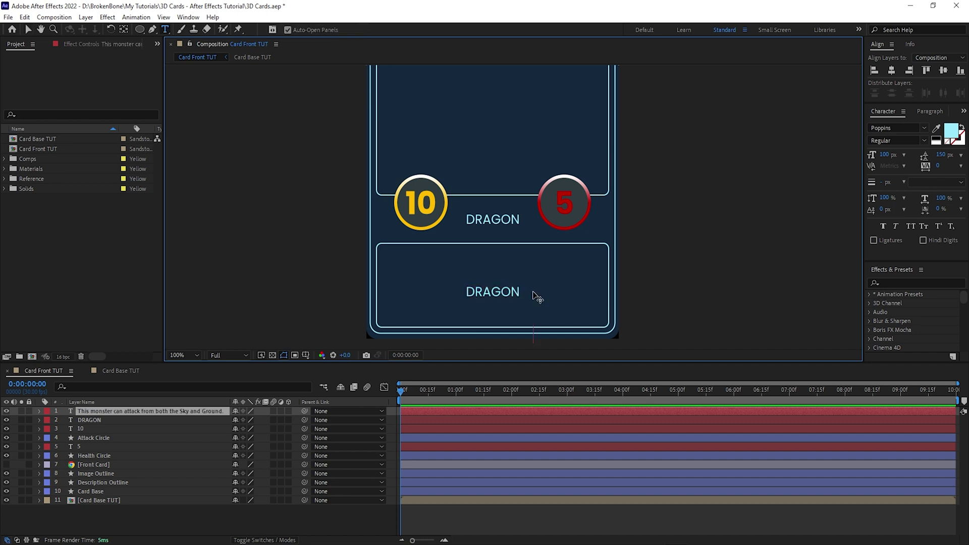
{"action": "left_click", "coordinate": [151, 413]}
{"action": "key", "text": "v"}
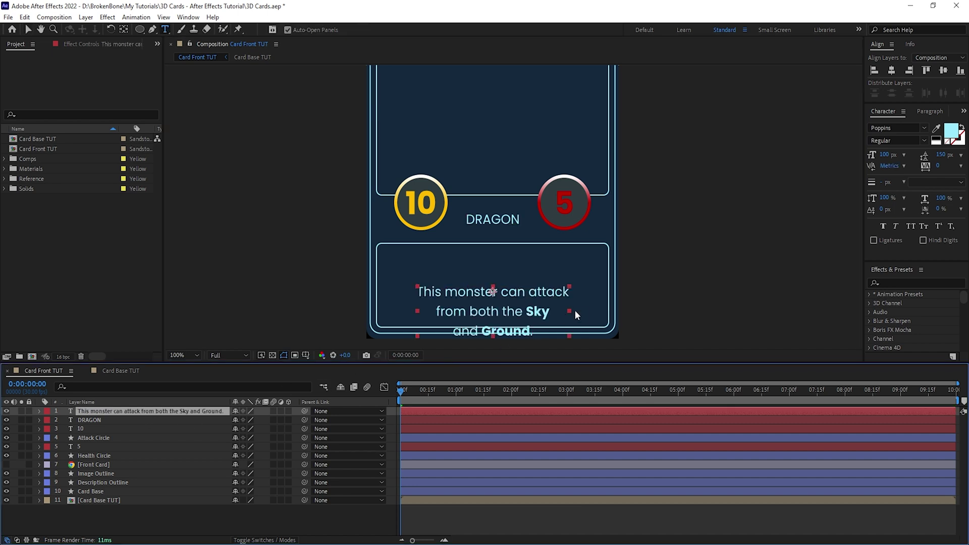
{"action": "left_click_drag", "start_coordinate": [529, 311], "coordinate": [530, 286]}
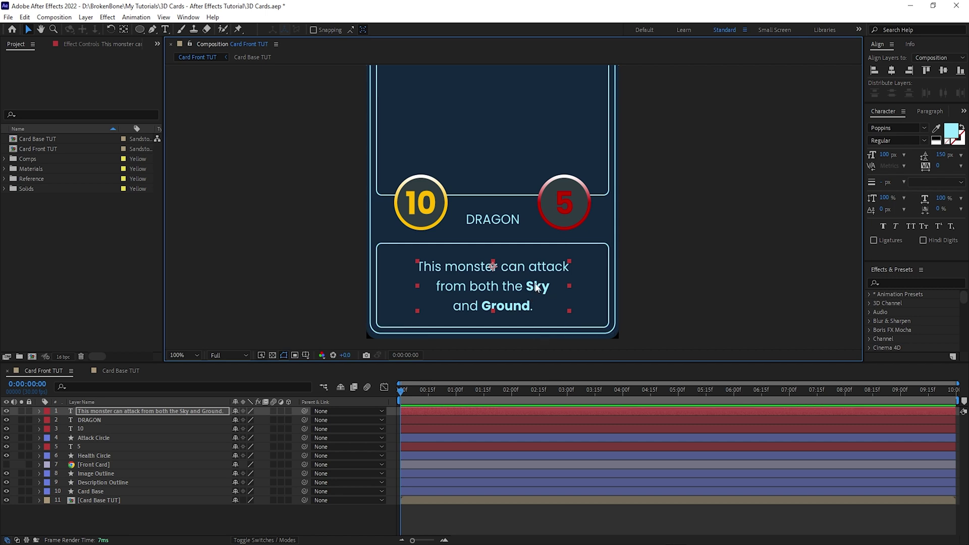
{"action": "scroll", "coordinate": [526, 303], "scroll_direction": "down", "scroll_amount": 3}
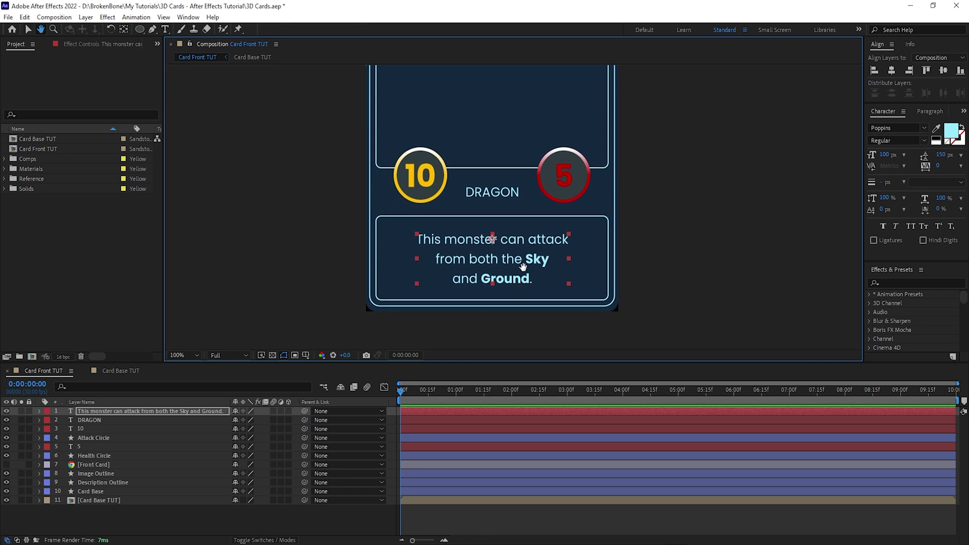
- Try removing the line "from both the Sky" from the description text, and undo the deletion
{"action": "key", "text": "ctrl+t"}
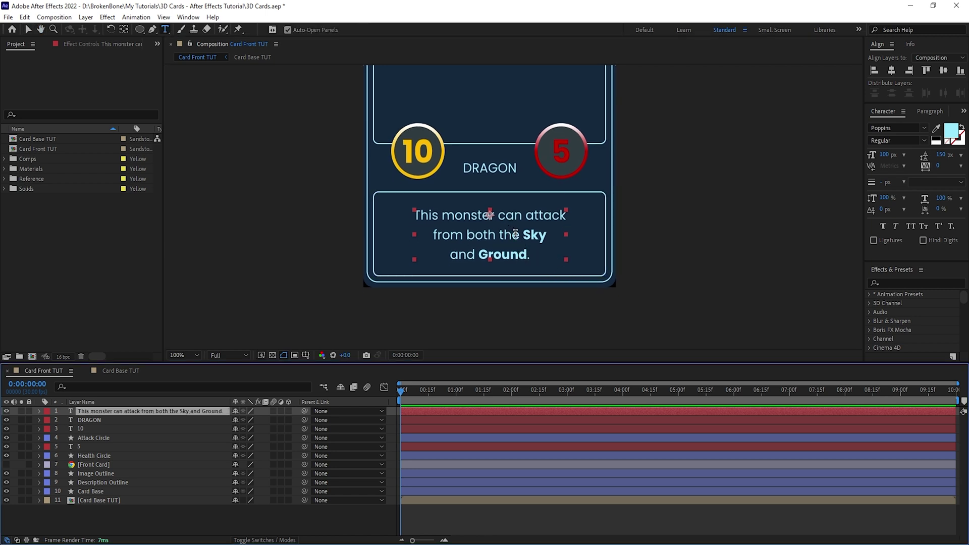
{"action": "double_click", "coordinate": [509, 232]}
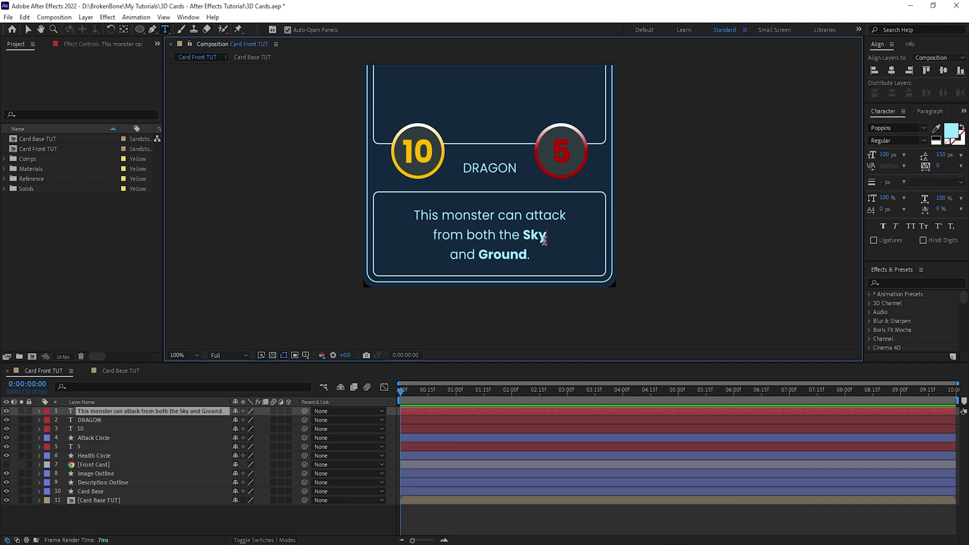
{"action": "left_click_drag", "start_coordinate": [545, 237], "coordinate": [397, 240]}
{"action": "left_click", "coordinate": [485, 240]}
{"action": "left_click_drag", "start_coordinate": [546, 237], "coordinate": [430, 238]}
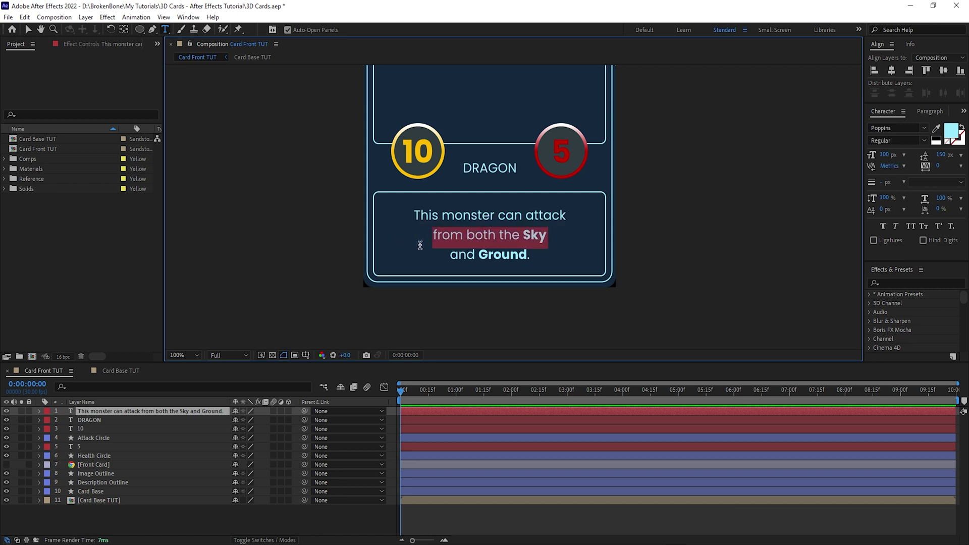
{"action": "key", "text": "BackSpace"}
{"action": "left_click", "coordinate": [190, 411]}
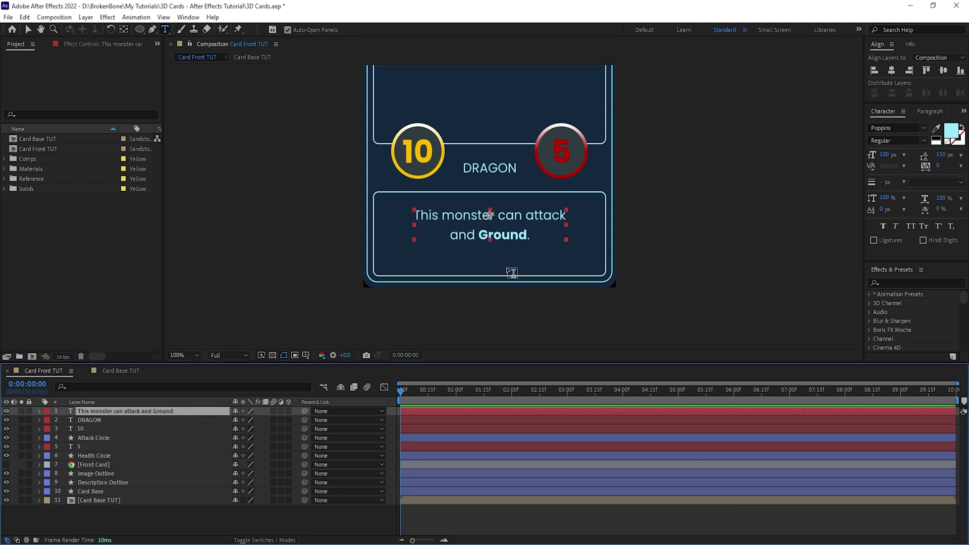
{"action": "key", "text": "v"}
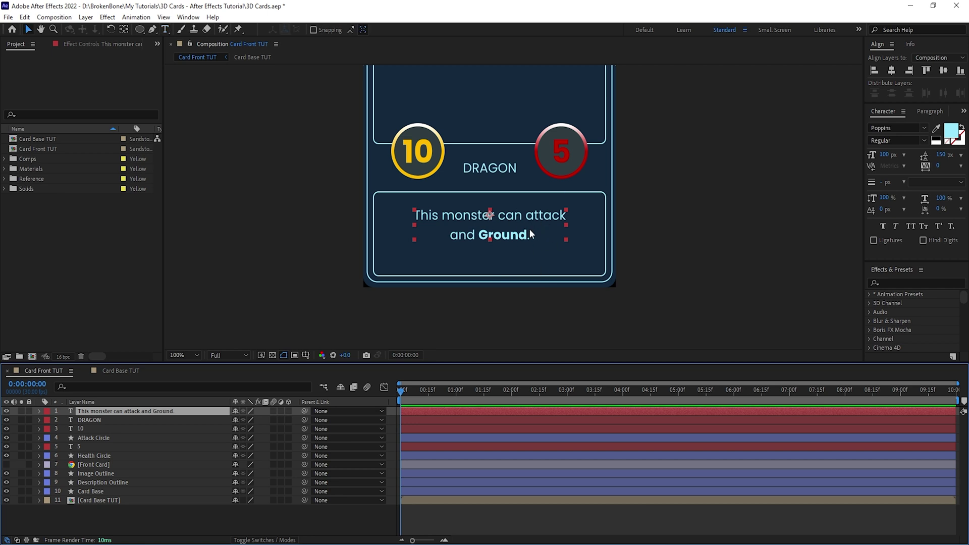
{"action": "key", "text": "ctrl+z"}
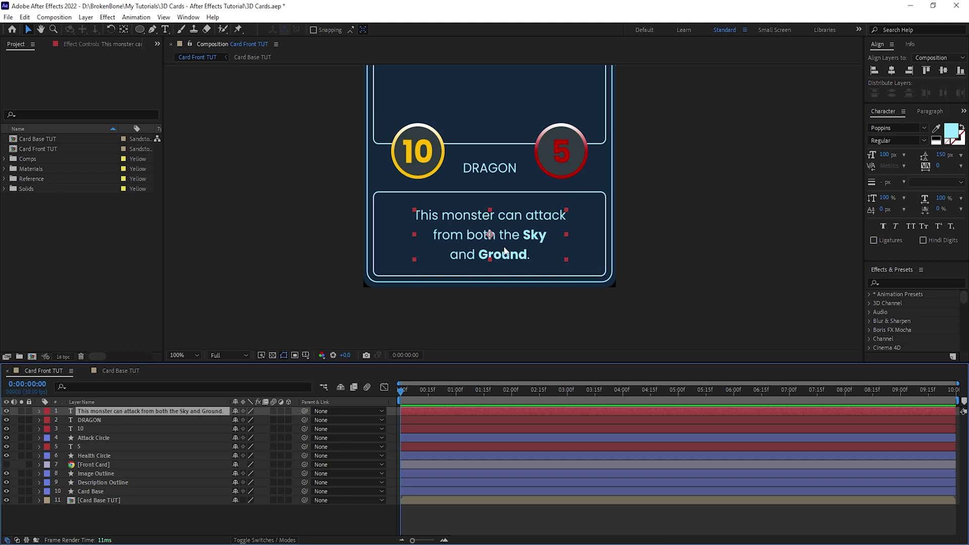
- Copy the Description Outline's position to the description text layer so both share the same centre
{"action": "left_click", "coordinate": [604, 234]}
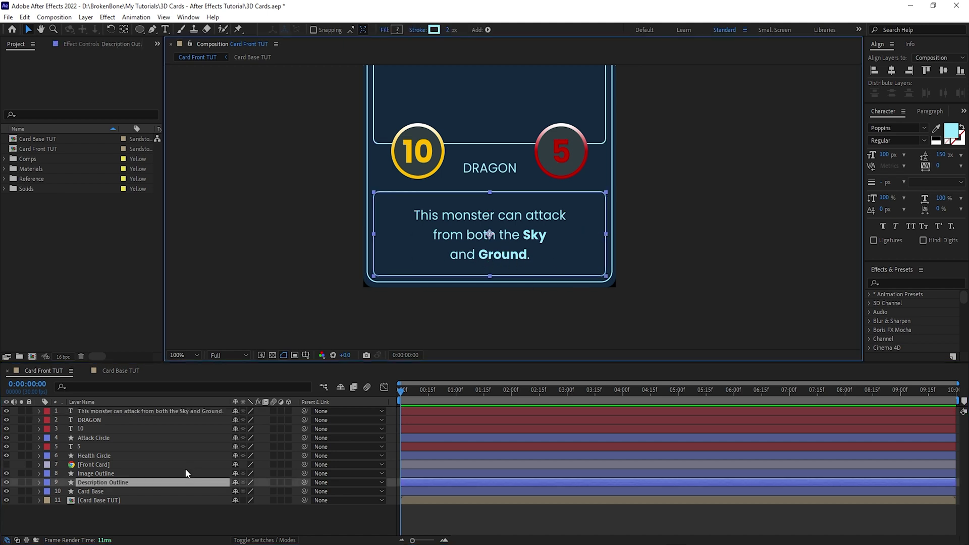
{"action": "key", "text": "p"}
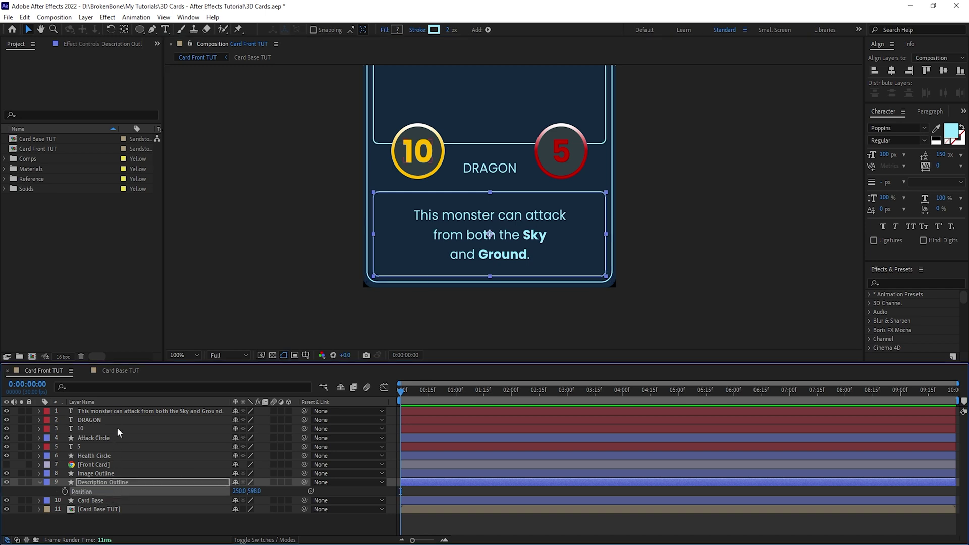
{"action": "left_click", "coordinate": [120, 411]}
{"action": "key", "text": "Return"}
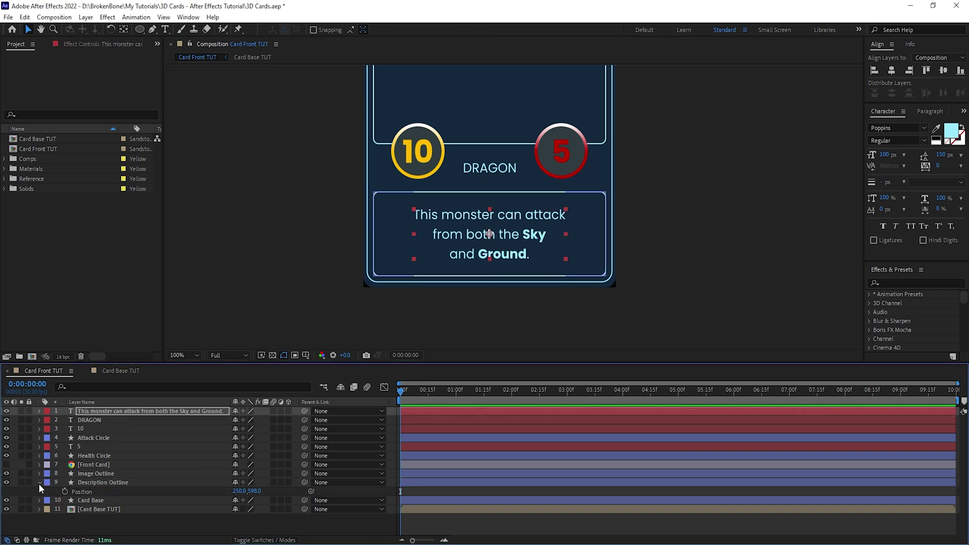
- Add a sourceRectAtTime expression to the description text's Anchor Point that returns its centre, [L+W/2,T+H/2]
{"action": "key", "text": "u"}
{"action": "key", "text": "a"}
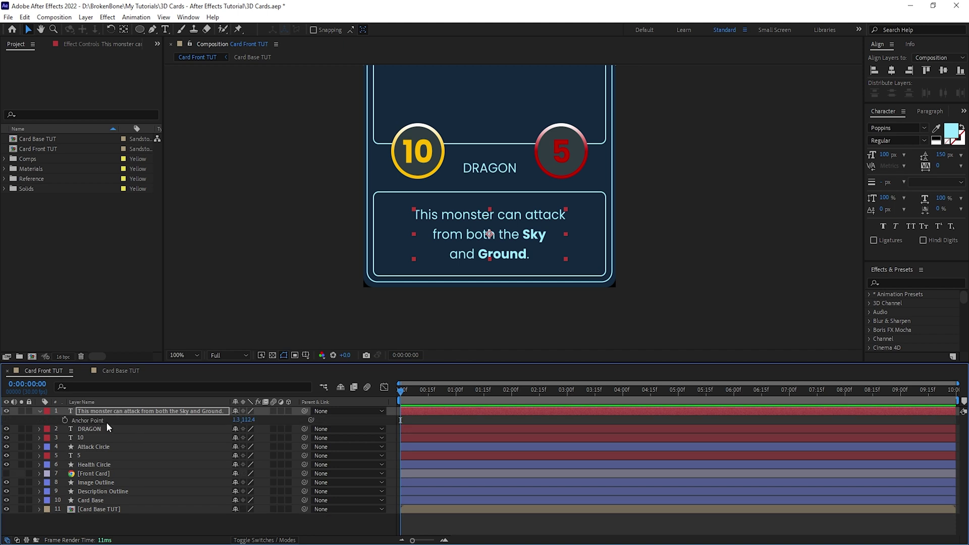
{"action": "scroll", "coordinate": [522, 232], "scroll_direction": "up", "scroll_amount": 2}
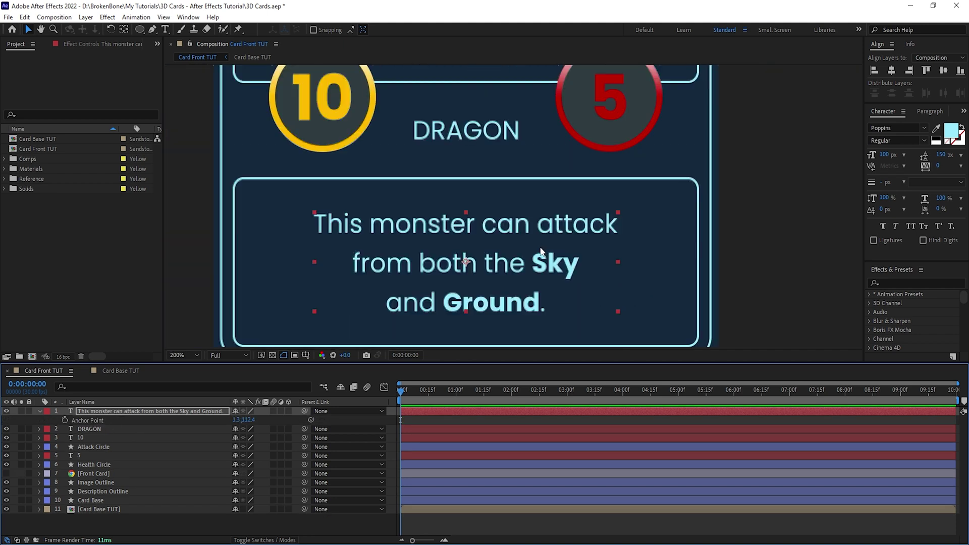
{"action": "left_click_drag", "start_coordinate": [523, 230], "coordinate": [522, 226]}
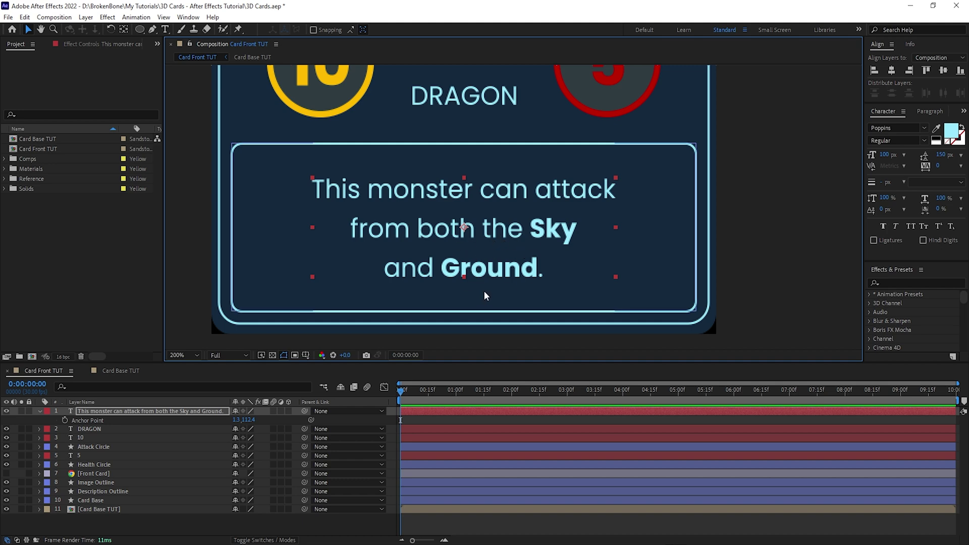
{"action": "left_click", "coordinate": [65, 420], "text": "alt"}
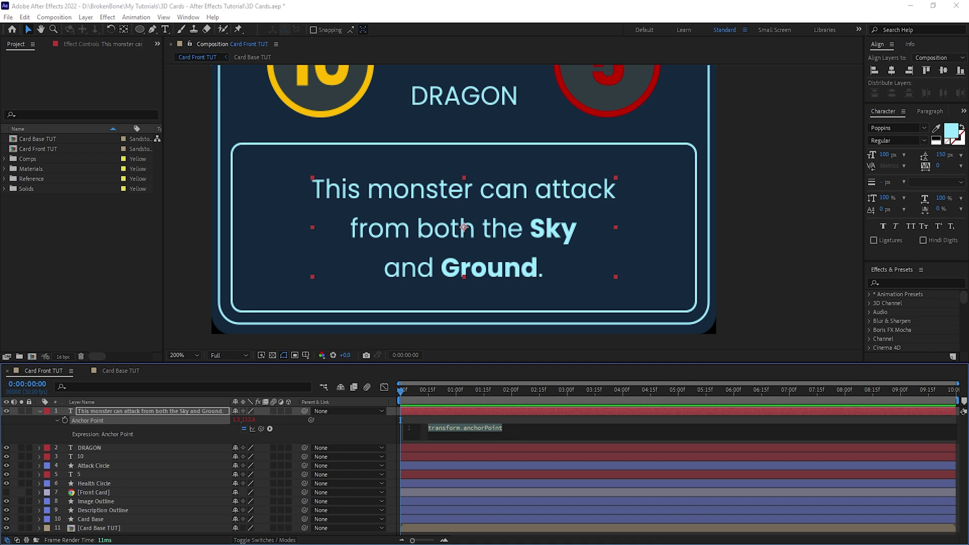
{"action": "left_click", "coordinate": [469, 433]}
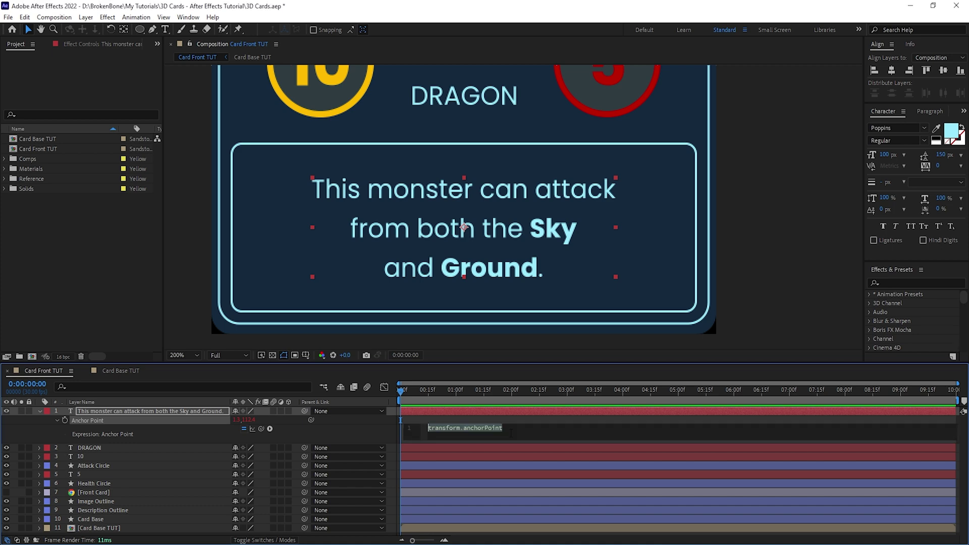
{"action": "left_click", "coordinate": [511, 433]}
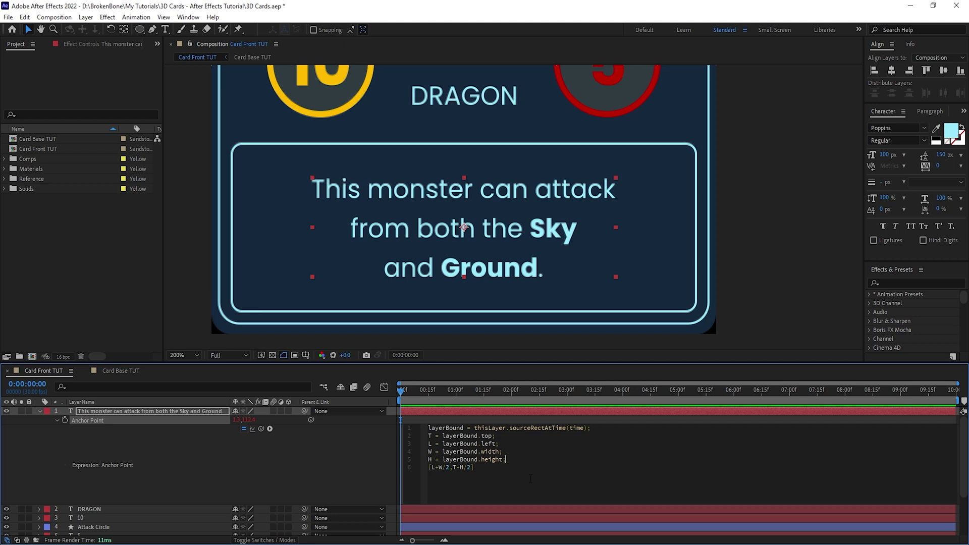
{"action": "left_click_drag", "start_coordinate": [509, 474], "coordinate": [428, 428]}
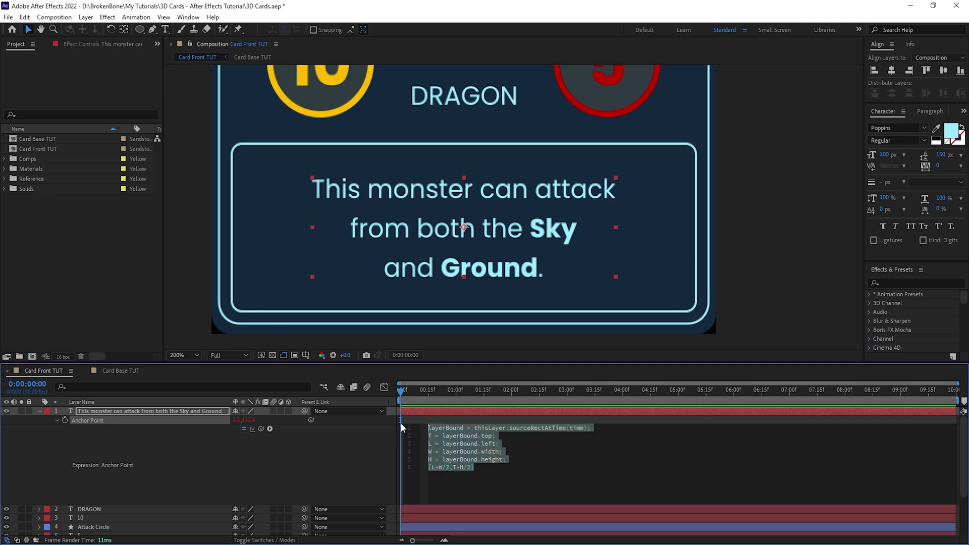
{"action": "scroll", "coordinate": [548, 281], "scroll_direction": "down", "scroll_amount": 2}
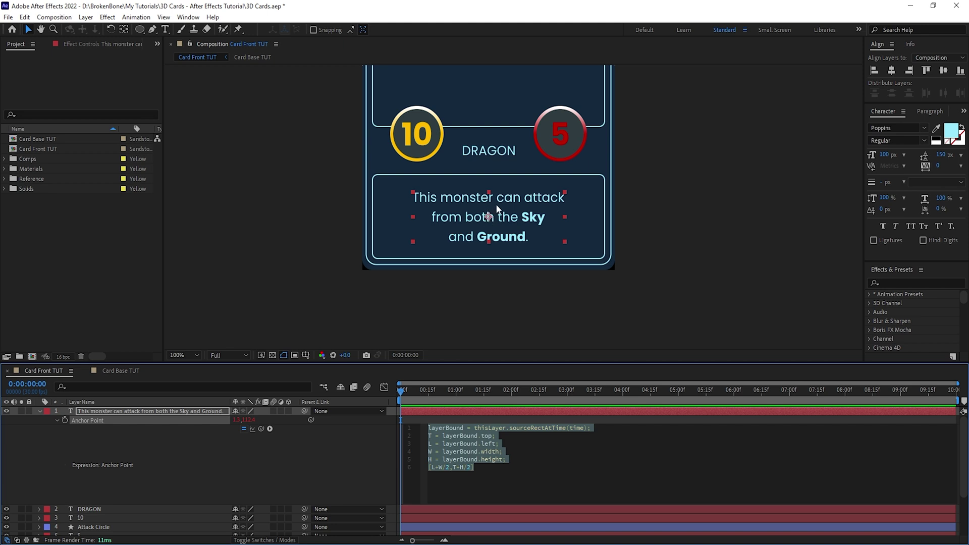
{"action": "left_click", "coordinate": [507, 410]}
- Rename the text layers Type, Attack, Health and Description, and place Description below the Health Circle layer
{"action": "key", "text": "period"}
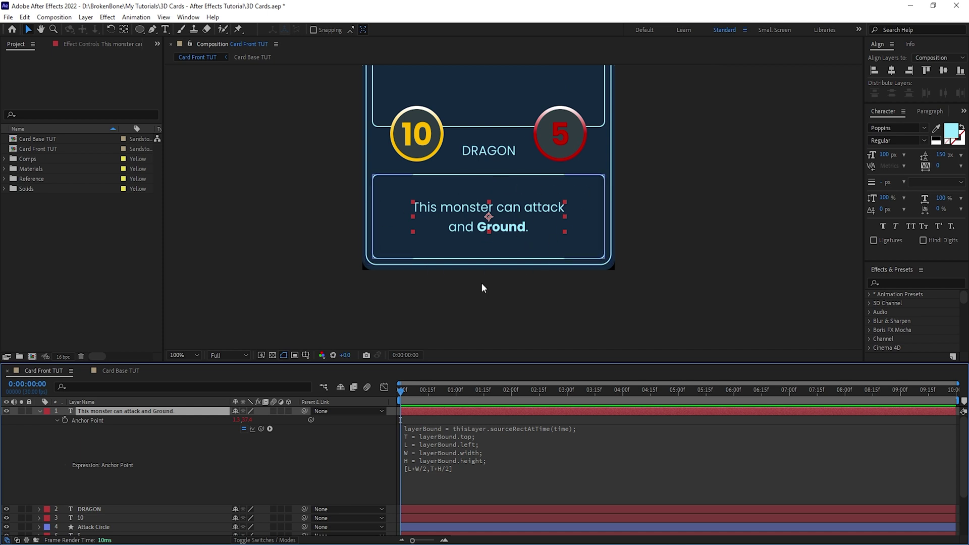
{"action": "scroll", "coordinate": [637, 295], "scroll_direction": "up", "scroll_amount": 1}
{"action": "scroll", "coordinate": [523, 302], "scroll_direction": "down", "scroll_amount": 1}
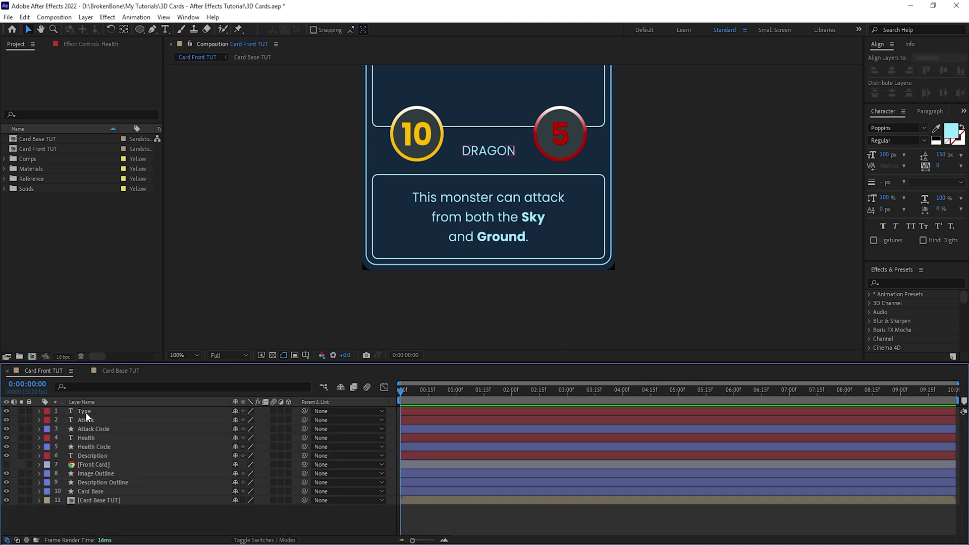
- Duplicate the DRAGON text, place the copy above it inside the image outline and change its wording to SHENRON
{"action": "left_click", "coordinate": [488, 151]}
{"action": "left_click_drag", "start_coordinate": [489, 163], "coordinate": [498, 210]}
{"action": "key", "text": "v"}
{"action": "double_click", "coordinate": [498, 209]}
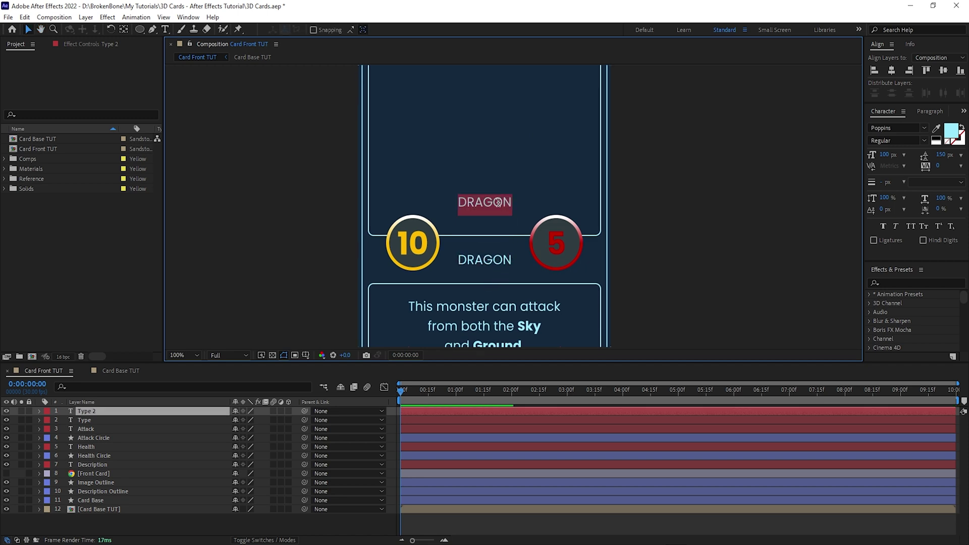
{"action": "type", "text": "SHENRON"}
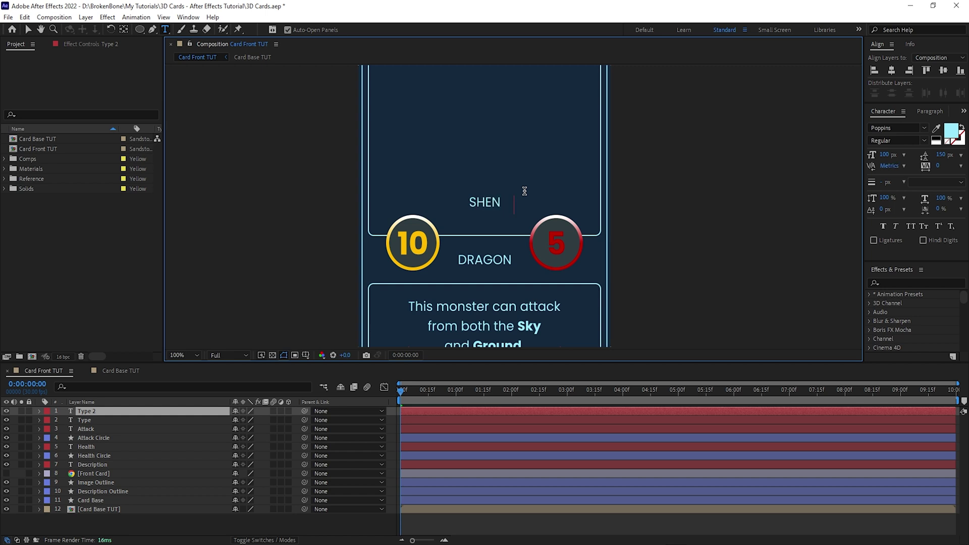
{"action": "left_click", "coordinate": [98, 411]}
{"action": "key", "text": "v"}
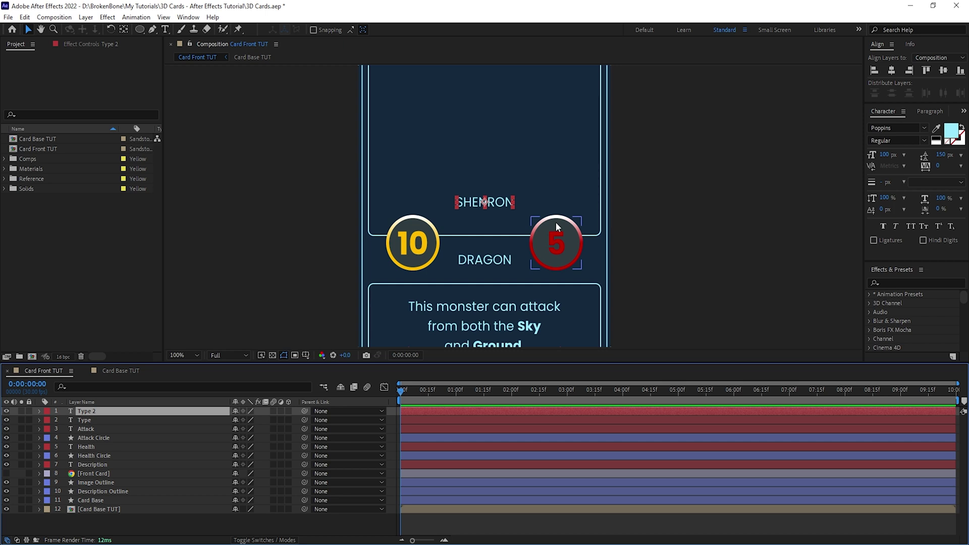
- Set the SHENRON text to Poppins SemiBold at 50% scale and save the project
{"action": "left_click", "coordinate": [924, 141]}
{"action": "left_click", "coordinate": [897, 290]}
{"action": "type", "text": "s"}
{"action": "left_click", "coordinate": [260, 420]}
{"action": "key", "text": "s"}
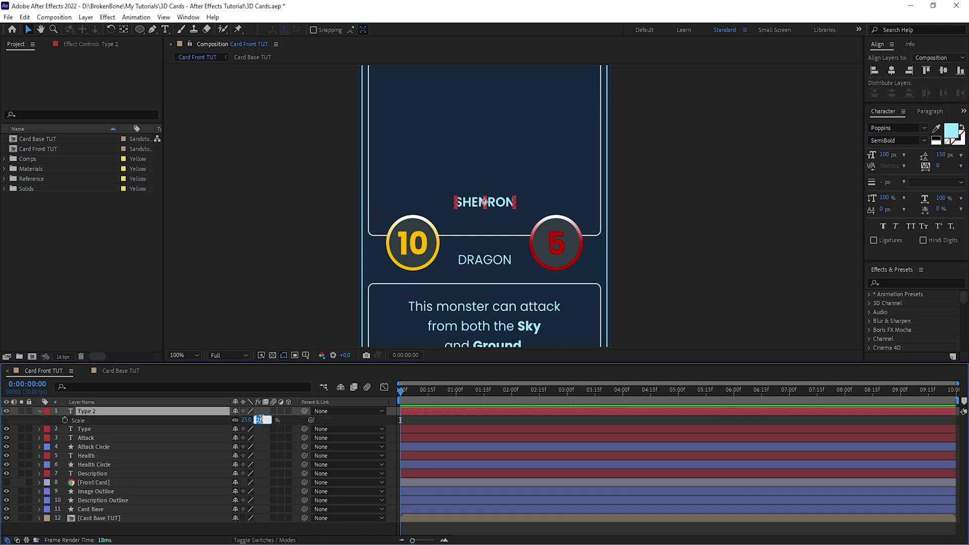
{"action": "key", "text": "ctrl+s"}
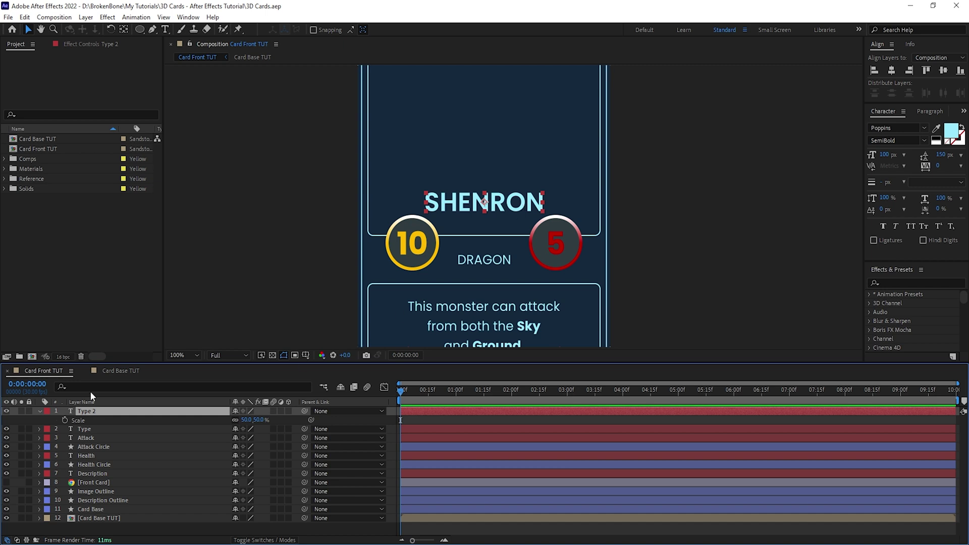
- Give the SHENRON text's Anchor Point the sourceRectAtTime expression, returning its bottom centre with [L+W/2,T+H]
{"action": "key", "text": "a"}
{"action": "left_click_drag", "start_coordinate": [375, 327], "coordinate": [361, 300]}
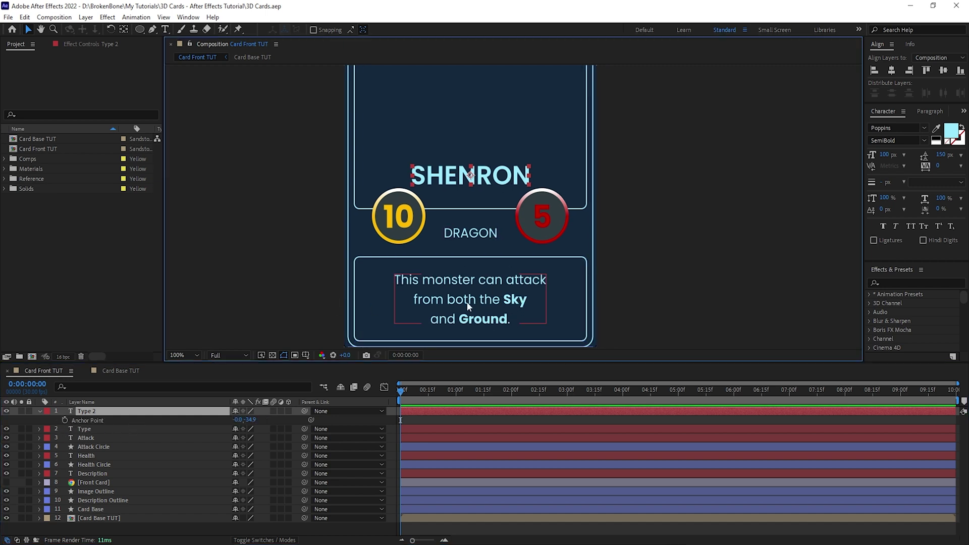
{"action": "left_click", "coordinate": [492, 301]}
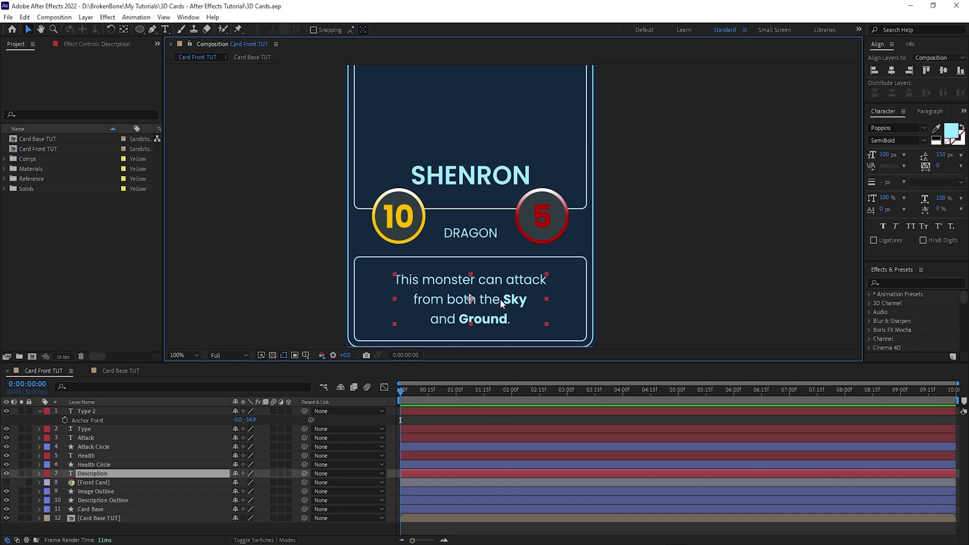
{"action": "left_click", "coordinate": [465, 178]}
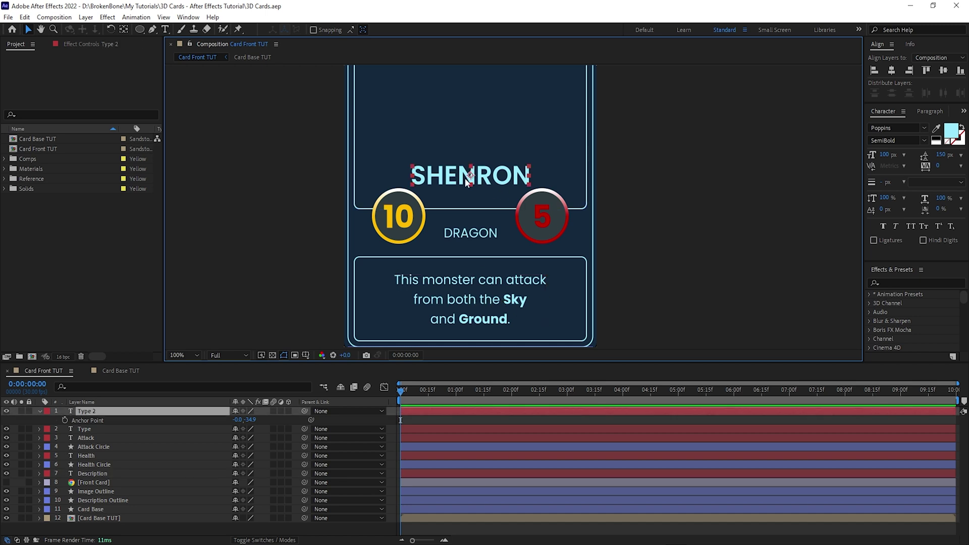
{"action": "left_click", "coordinate": [64, 421], "text": "alt"}
{"action": "type", "text": "H = layerBound.height; [L+W/2,T+H/2]"}
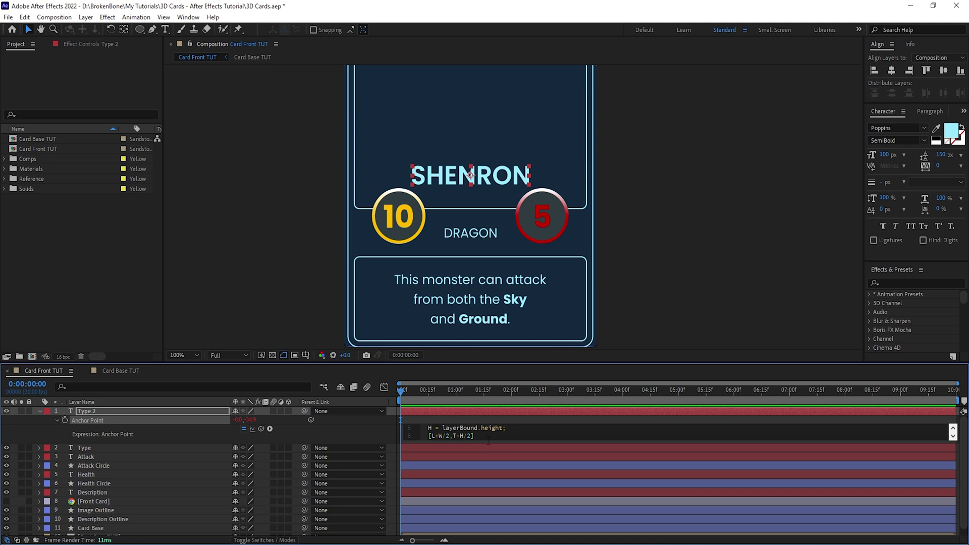
{"action": "left_click_drag", "start_coordinate": [484, 443], "coordinate": [479, 520]}
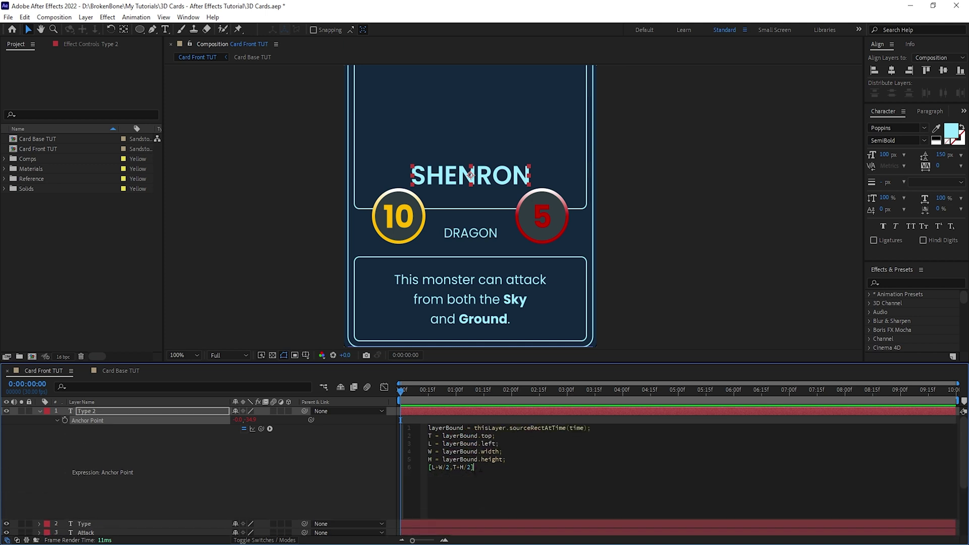
{"action": "left_click_drag", "start_coordinate": [471, 467], "coordinate": [464, 467]}
{"action": "key", "text": "BackSpace"}
{"action": "left_click", "coordinate": [439, 413]}
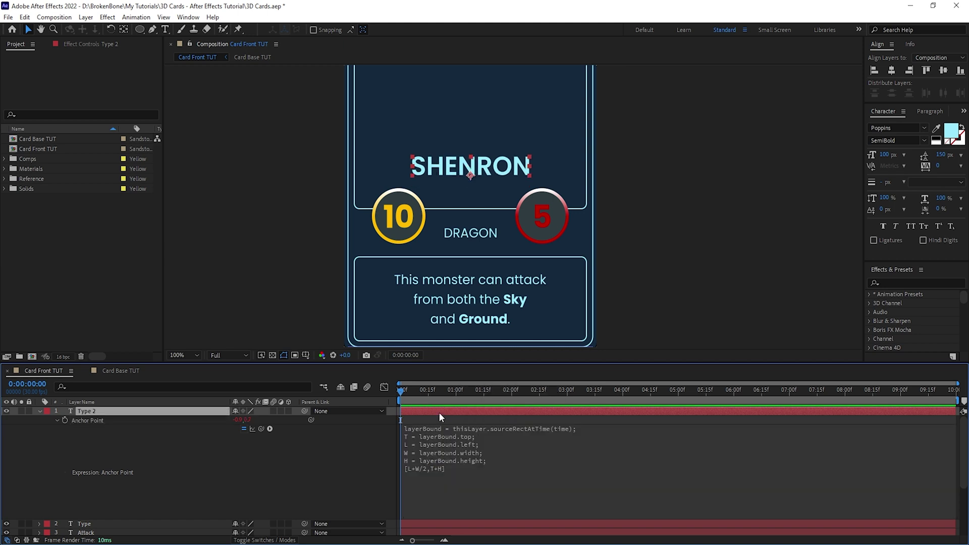
- Add a second line of filler text, SP<ETJOMG, below SHENRON in the same text layer to test the anchor
{"action": "scroll", "coordinate": [486, 174], "scroll_direction": "up", "scroll_amount": 2}
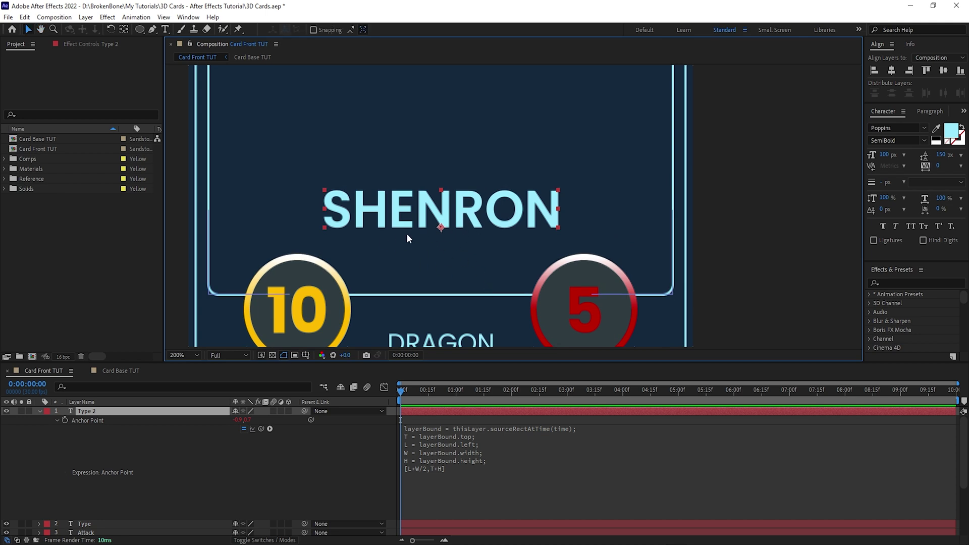
{"action": "scroll", "coordinate": [437, 250], "scroll_direction": "down", "scroll_amount": 2}
{"action": "double_click", "coordinate": [486, 216]}
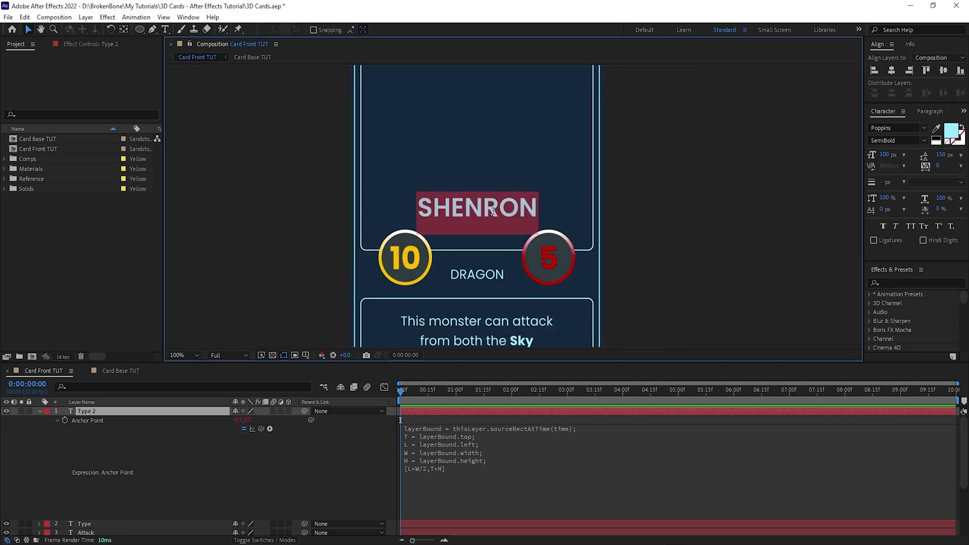
{"action": "key", "text": "Escape"}
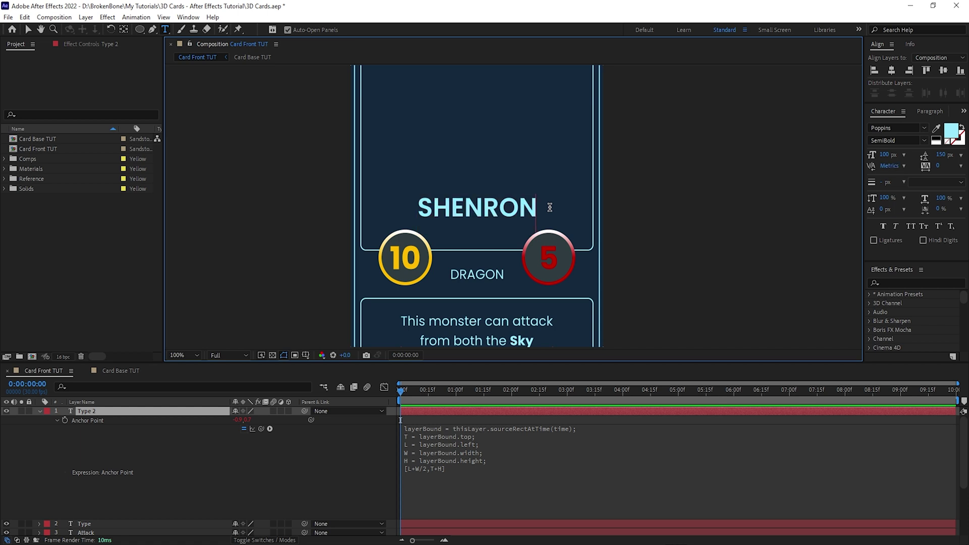
{"action": "left_click", "coordinate": [550, 207]}
{"action": "key", "text": "Return"}
{"action": "type", "text": "SP<ETJOMG"}
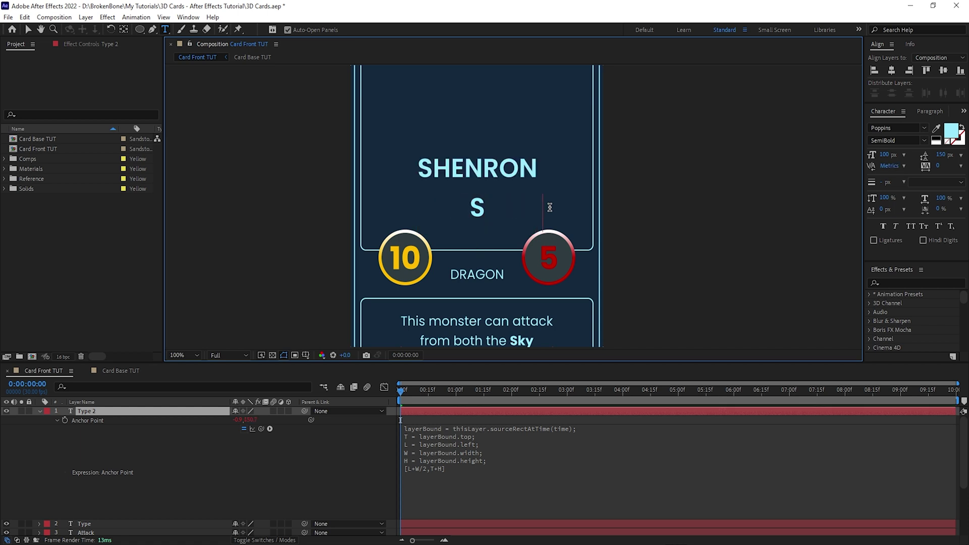
{"action": "left_click", "coordinate": [510, 410]}
{"action": "key", "text": "v"}
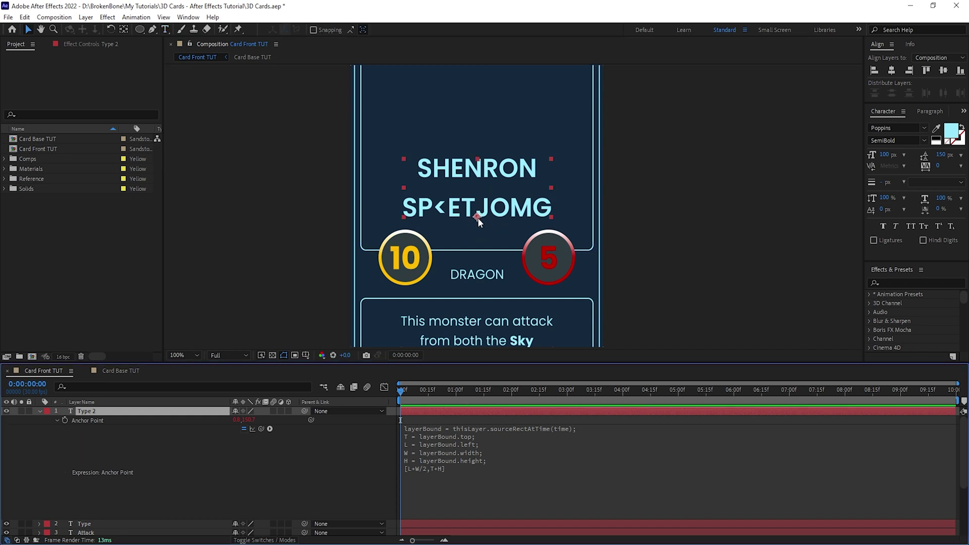
- Set the line spacing of the two-line SHENRON text to 100 px
{"action": "left_click_drag", "start_coordinate": [501, 220], "coordinate": [478, 296]}
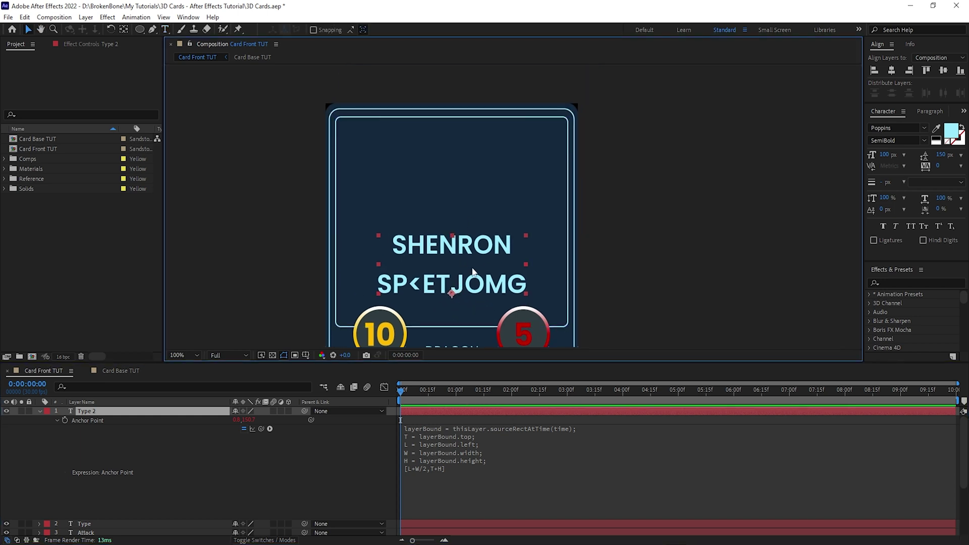
{"action": "left_click_drag", "start_coordinate": [941, 155], "coordinate": [926, 163]}
{"action": "left_click", "coordinate": [943, 156]}
{"action": "type", "text": "100"}
{"action": "key", "text": "Return"}
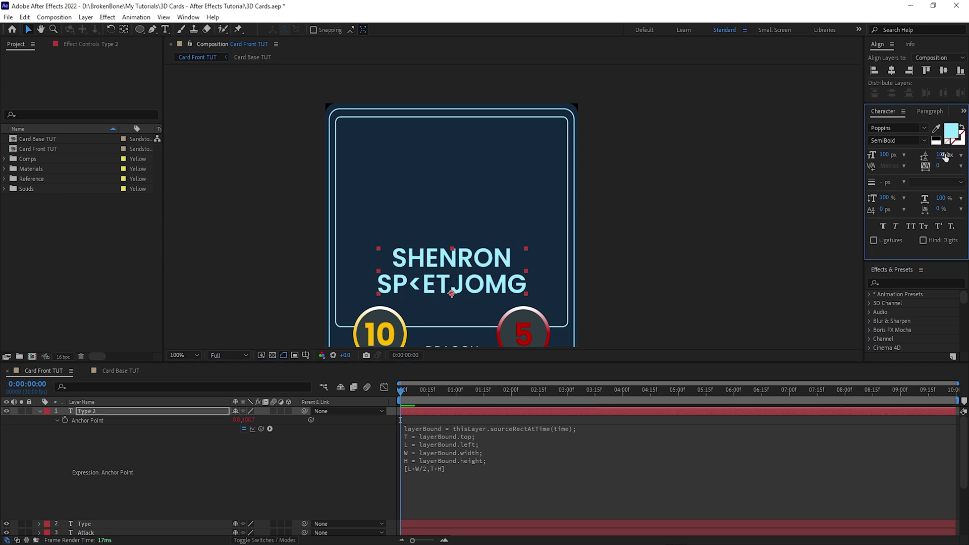
- Set the Y position of the SHENRON text layer to 373
{"action": "key", "text": "p"}
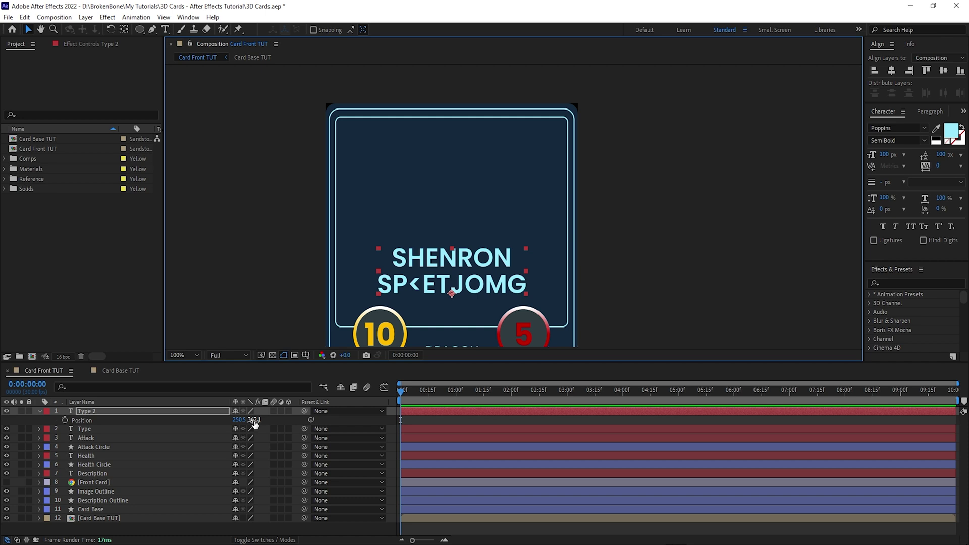
{"action": "left_click_drag", "start_coordinate": [255, 423], "coordinate": [260, 423]}
{"action": "left_click", "coordinate": [256, 419]}
{"action": "type", "text": "373"}
{"action": "key", "text": "Return"}
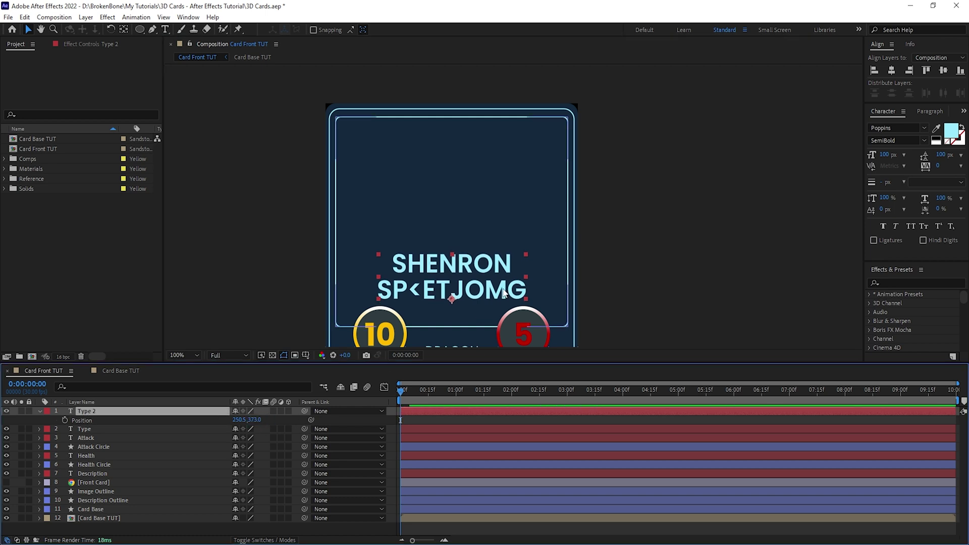
- Delete the filler second line from the name text, leaving only SHENRON
{"action": "scroll", "coordinate": [482, 293], "scroll_direction": "down", "scroll_amount": 3}
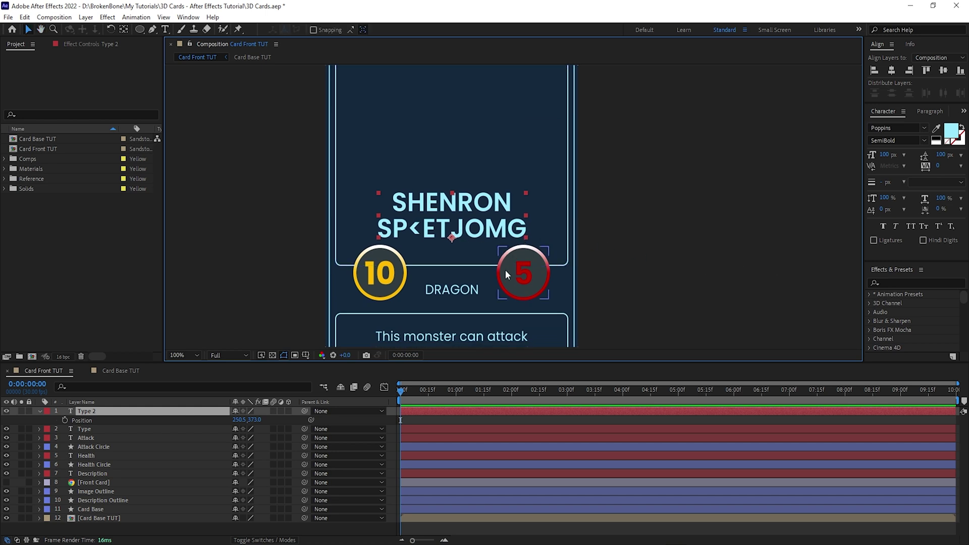
{"action": "double_click", "coordinate": [435, 230]}
{"action": "left_click", "coordinate": [436, 230]}
{"action": "key", "text": "Down"}
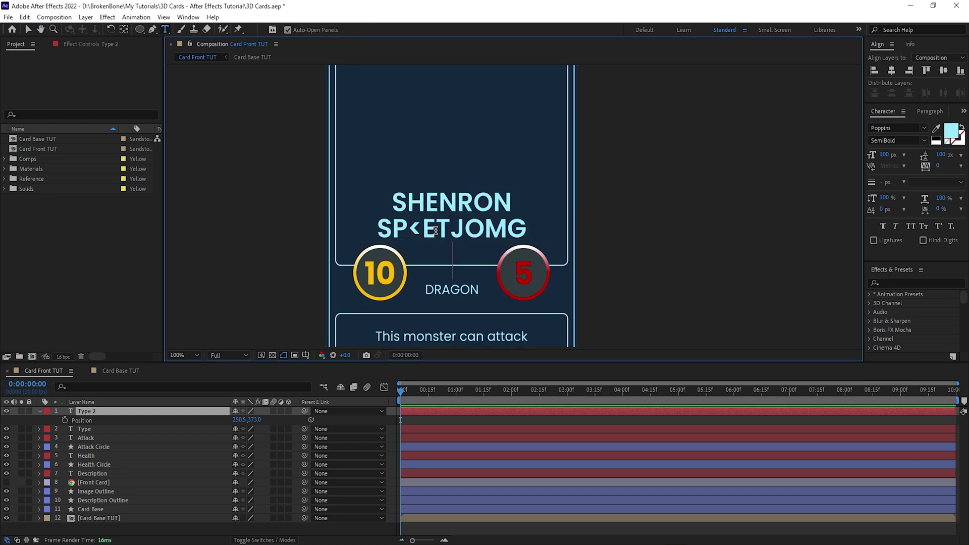
{"action": "key", "text": "BackSpace"}
{"action": "key", "text": "BackSpace"}
{"action": "key", "text": "BackSpace"}
{"action": "key", "text": "BackSpace"}
{"action": "key", "text": "BackSpace"}
{"action": "key", "text": "BackSpace"}
{"action": "key", "text": "BackSpace"}
{"action": "key", "text": "BackSpace"}
{"action": "key", "text": "BackSpace"}
{"action": "key", "text": "BackSpace"}
{"action": "key", "text": "BackSpace"}
{"action": "left_click", "coordinate": [145, 412]}
{"action": "key", "text": "v"}
{"action": "scroll", "coordinate": [570, 271], "scroll_direction": "down", "scroll_amount": 1}
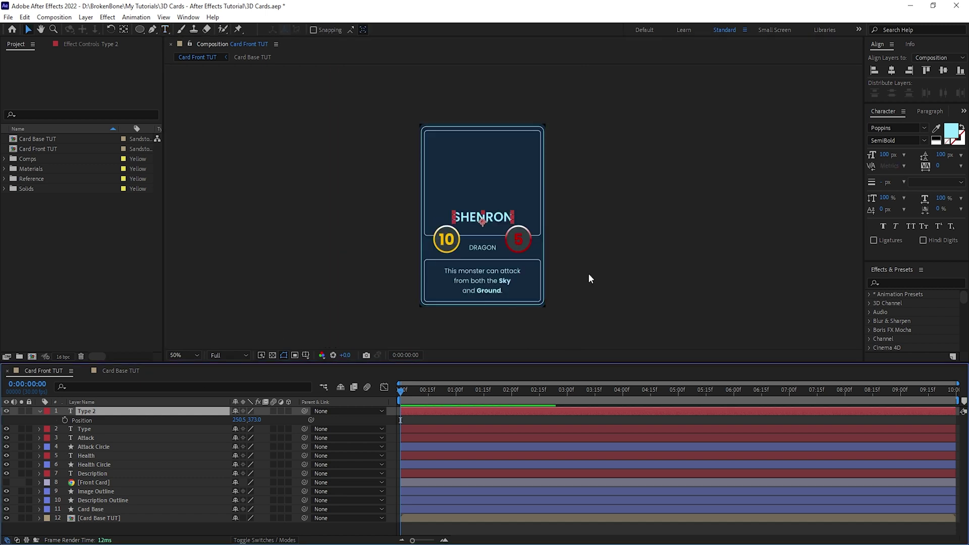
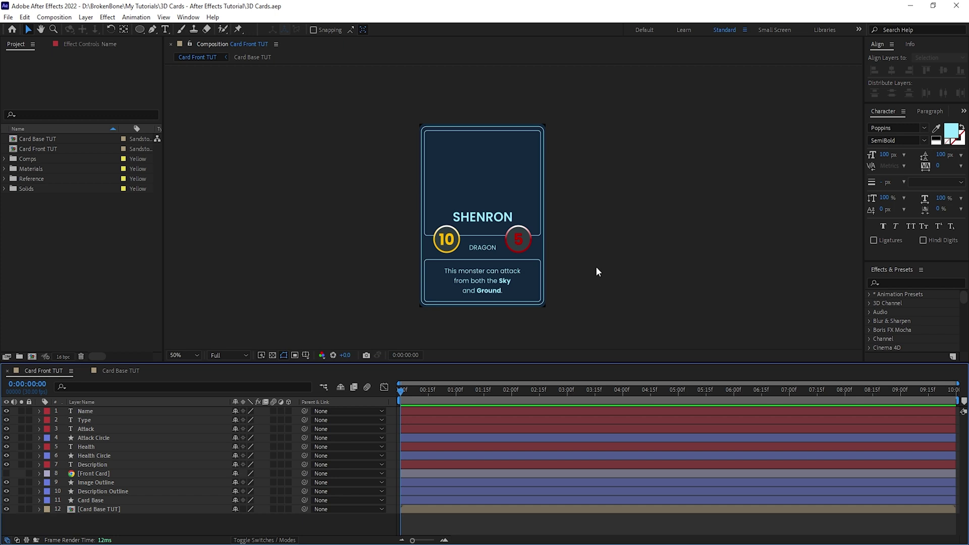
- Place Dragon Image Reference.png from the Reference folder at the top of the Card Front TUT layers and hide it
{"action": "left_click", "coordinate": [5, 179]}
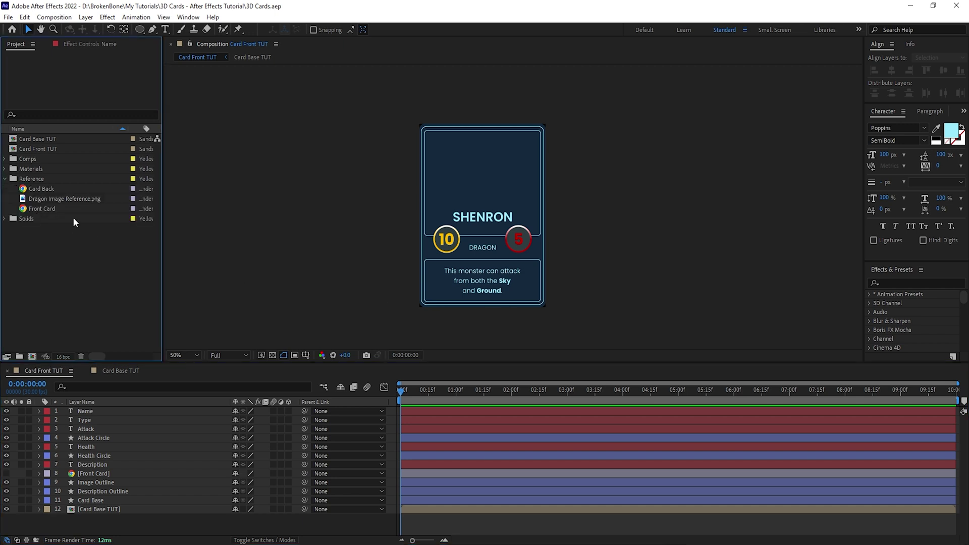
{"action": "left_click_drag", "start_coordinate": [56, 198], "coordinate": [103, 410]}
{"action": "left_click_drag", "start_coordinate": [539, 235], "coordinate": [486, 241]}
{"action": "key", "text": "slash"}
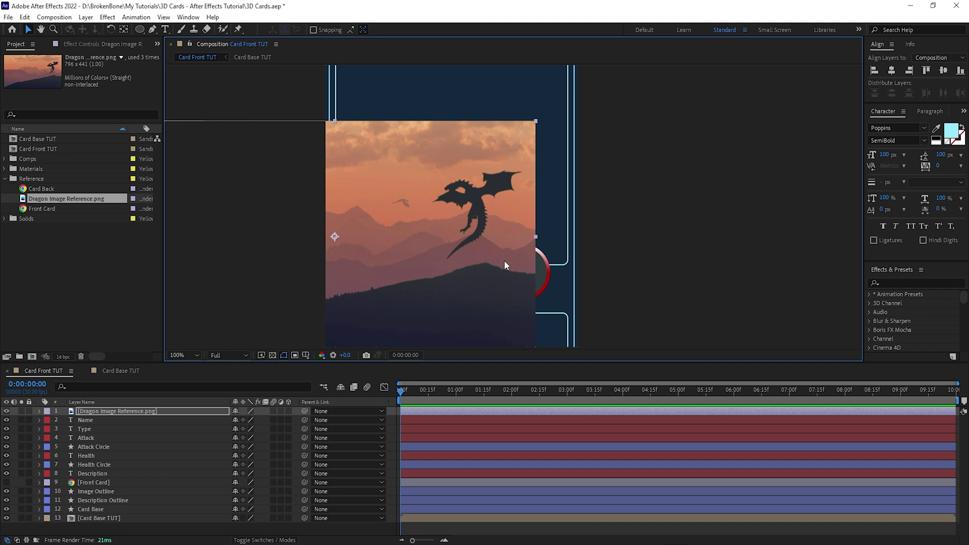
{"action": "scroll", "coordinate": [479, 226], "scroll_direction": "up", "scroll_amount": 1}
{"action": "scroll", "coordinate": [457, 252], "scroll_direction": "down", "scroll_amount": 1}
{"action": "scroll", "coordinate": [492, 282], "scroll_direction": "down", "scroll_amount": 2}
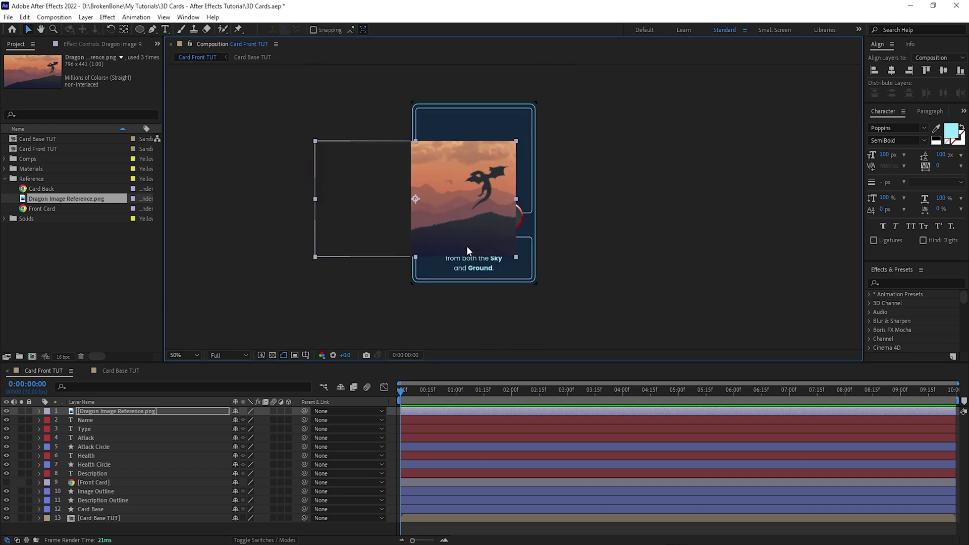
{"action": "left_click", "coordinate": [6, 410]}
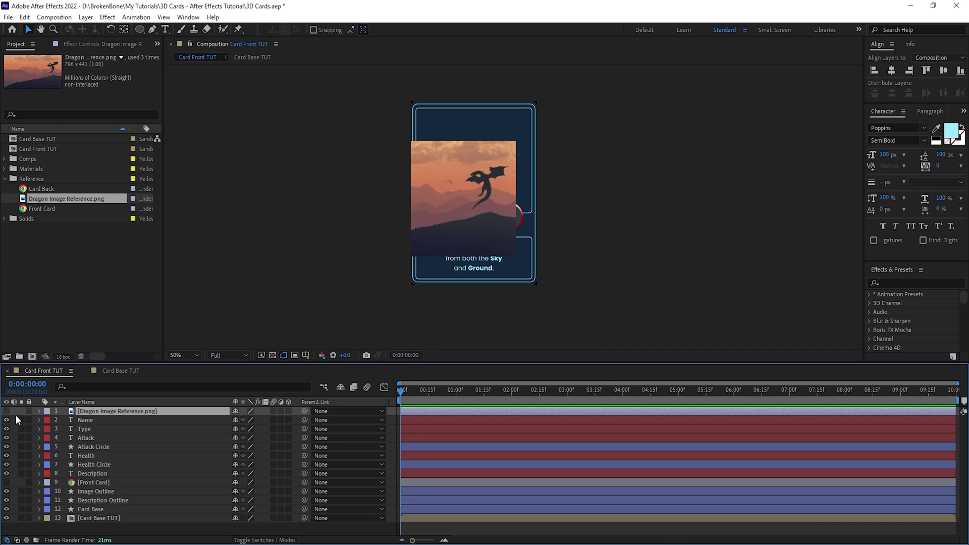
- Open the 1. Card Front composition from the original Main Comps and go into its 2. Card Image (Dragon) precomp
{"action": "left_click", "coordinate": [5, 159]}
{"action": "left_click", "coordinate": [13, 168]}
{"action": "left_click", "coordinate": [24, 179]}
{"action": "double_click", "coordinate": [66, 189]}
{"action": "double_click", "coordinate": [110, 527]}
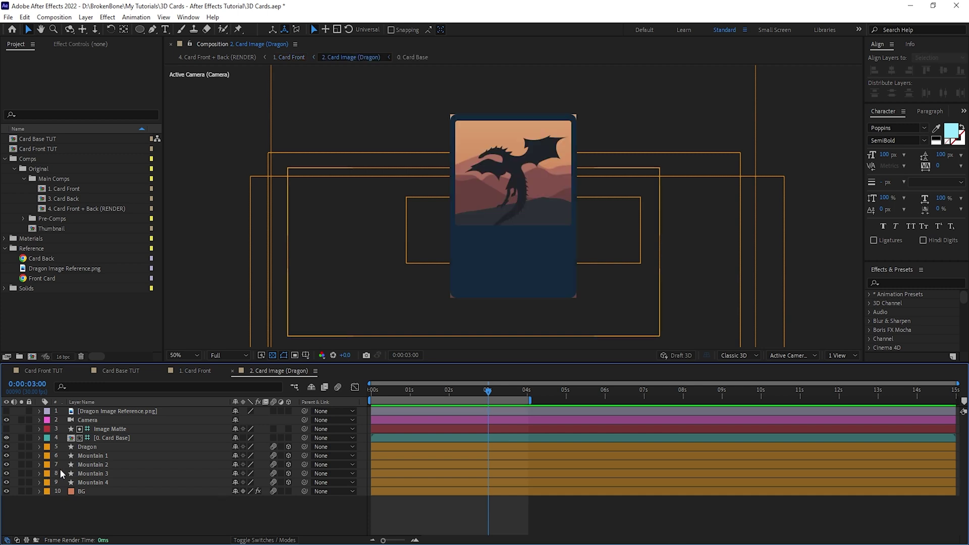
- Copy the Dragon and Mountain 1 to Mountain 4 shape layers into Card Front TUT above the reference image
{"action": "left_click", "coordinate": [95, 446]}
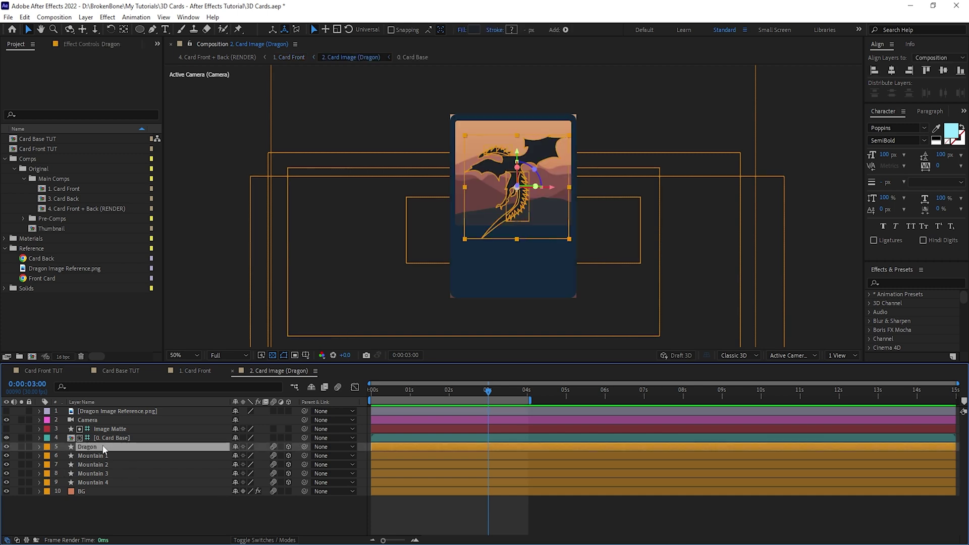
{"action": "left_click", "coordinate": [110, 483], "text": "shift"}
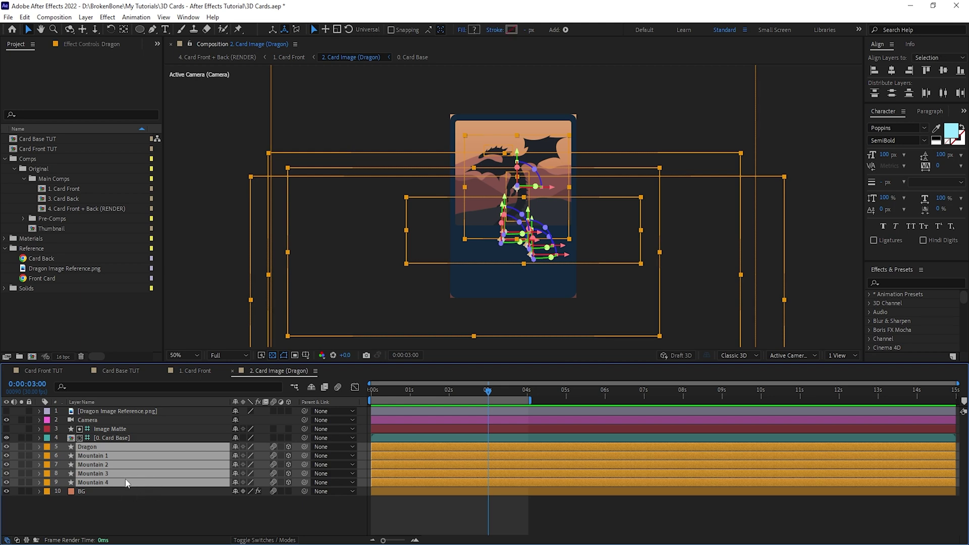
{"action": "left_click", "coordinate": [45, 372]}
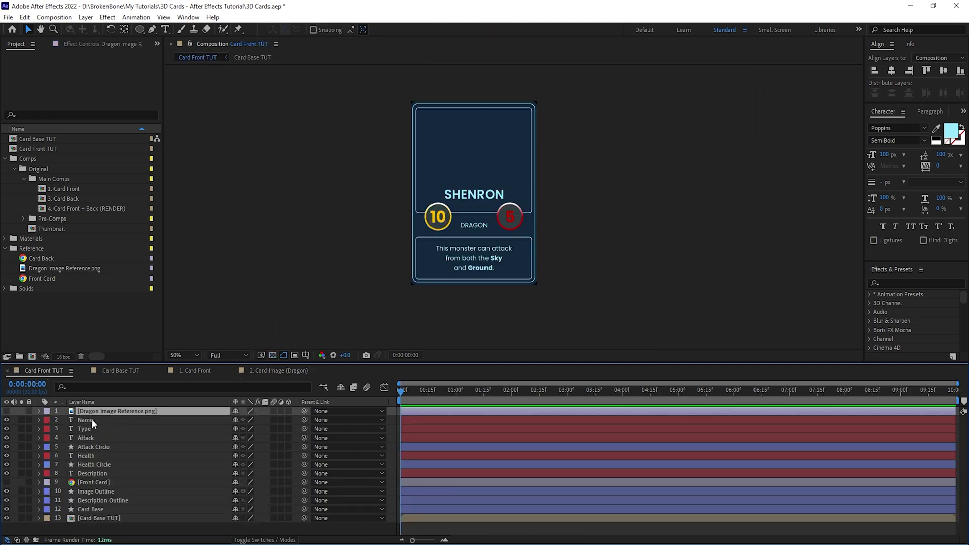
{"action": "key", "text": "ctrl+v"}
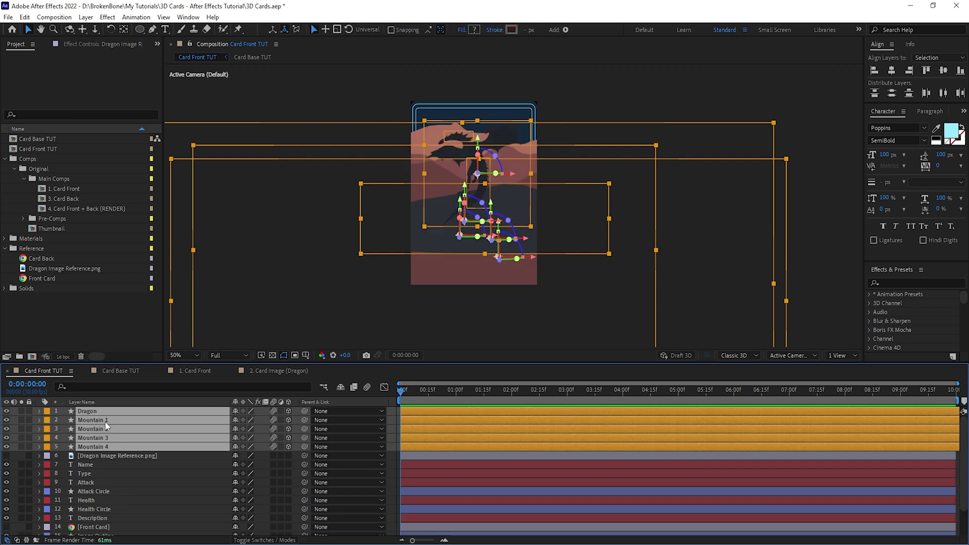
- Make the pasted Dragon and Mountain layers 2D and hide them, then save the project
{"action": "left_click", "coordinate": [289, 411]}
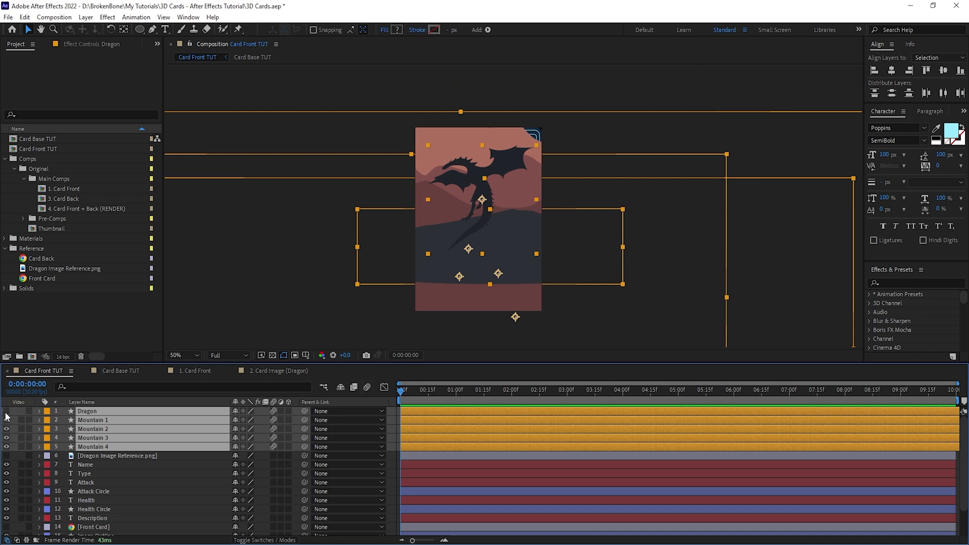
{"action": "left_click", "coordinate": [7, 413]}
{"action": "key", "text": "F2"}
{"action": "key", "text": "ctrl+s"}
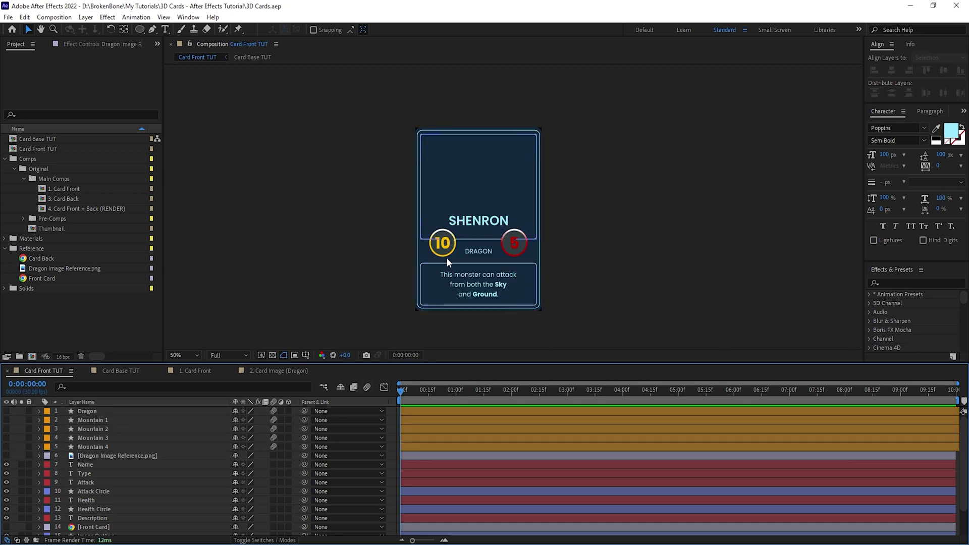
- Change the Card Front TUT composition size to 1920 x 1080 px
{"action": "left_click", "coordinate": [519, 250]}
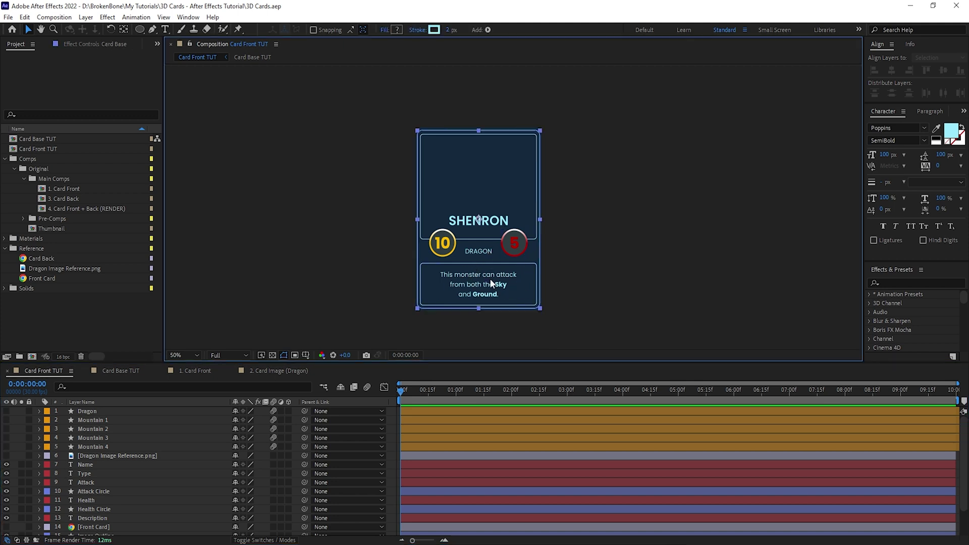
{"action": "right_click", "coordinate": [56, 372]}
{"action": "left_click", "coordinate": [131, 188]}
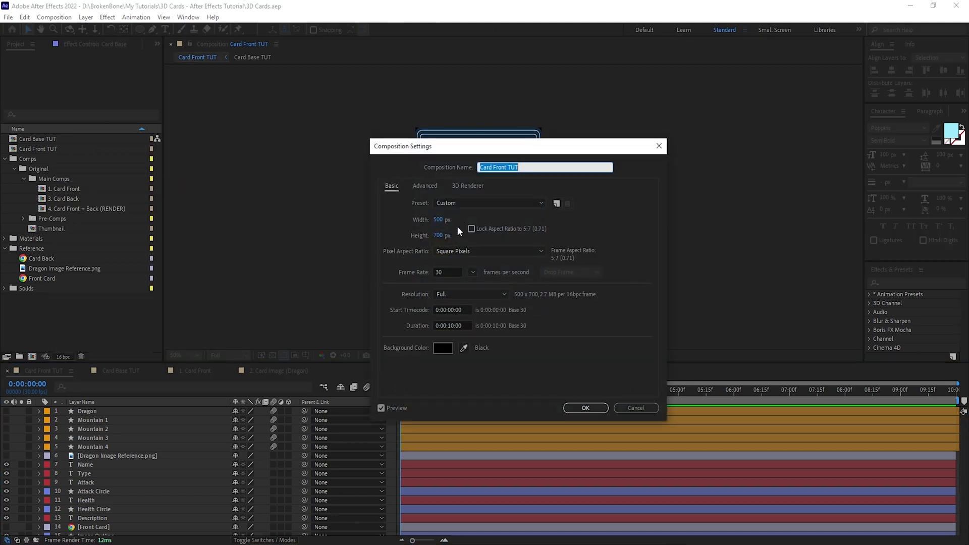
{"action": "left_click", "coordinate": [448, 222]}
{"action": "type", "text": "192"}
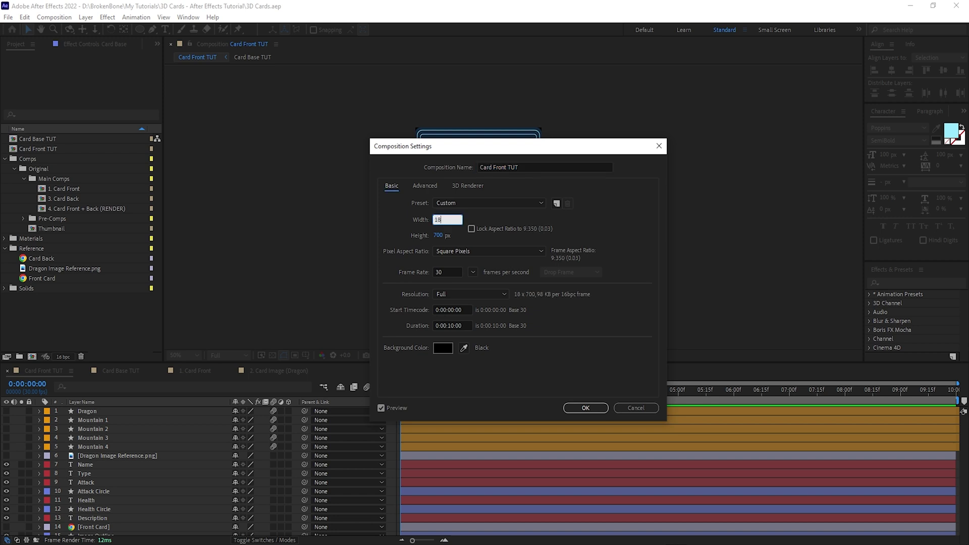
{"action": "type", "text": "0"}
{"action": "key", "text": "Tab"}
{"action": "type", "text": "1080"}
{"action": "left_click", "coordinate": [586, 409]}
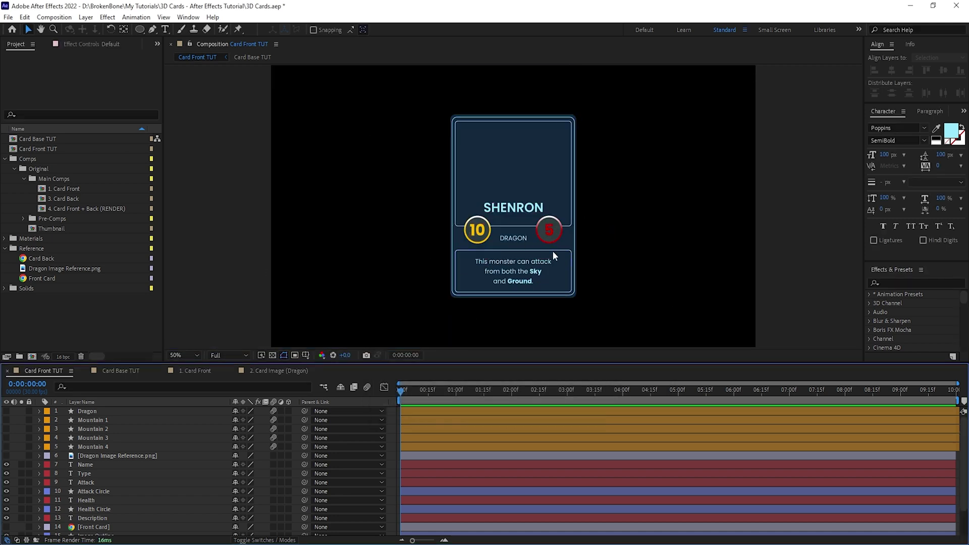
- Make all Card Front TUT layers 3D except the Dragon Image Reference and Front Card reference layers
{"action": "left_click_drag", "start_coordinate": [130, 522], "coordinate": [118, 356]}
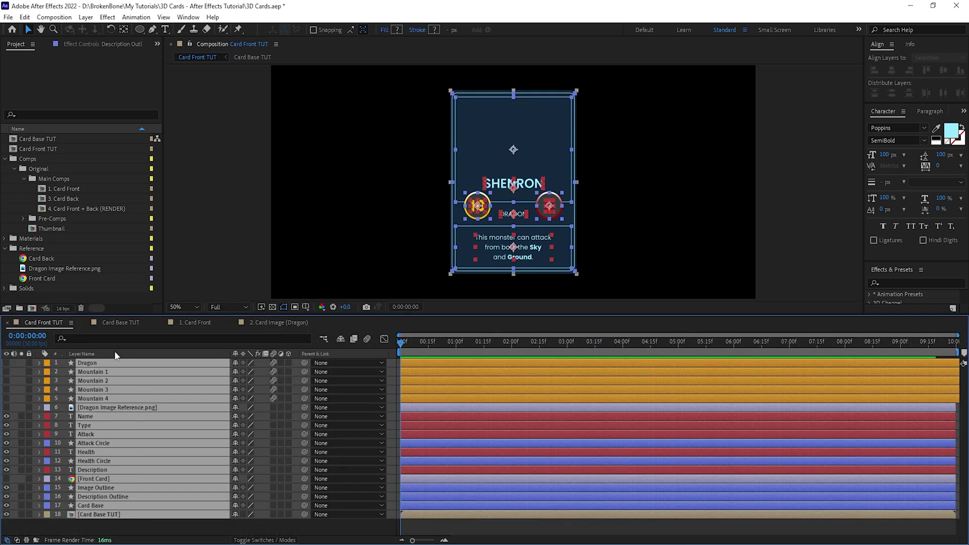
{"action": "left_click", "coordinate": [105, 479], "text": "ctrl"}
{"action": "left_click", "coordinate": [96, 407], "text": "ctrl"}
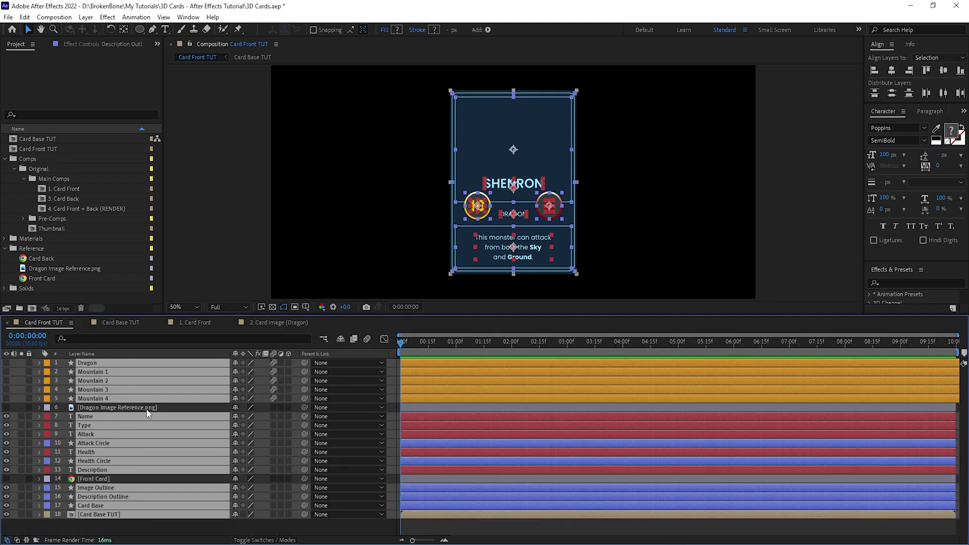
{"action": "left_click", "coordinate": [288, 399]}
{"action": "left_click", "coordinate": [341, 522]}
- Add a two-node camera with the 35mm preset to Card Front TUT
{"action": "left_click", "coordinate": [86, 17]}
{"action": "mouse_move", "coordinate": [151, 29]}
{"action": "left_click", "coordinate": [287, 65]}
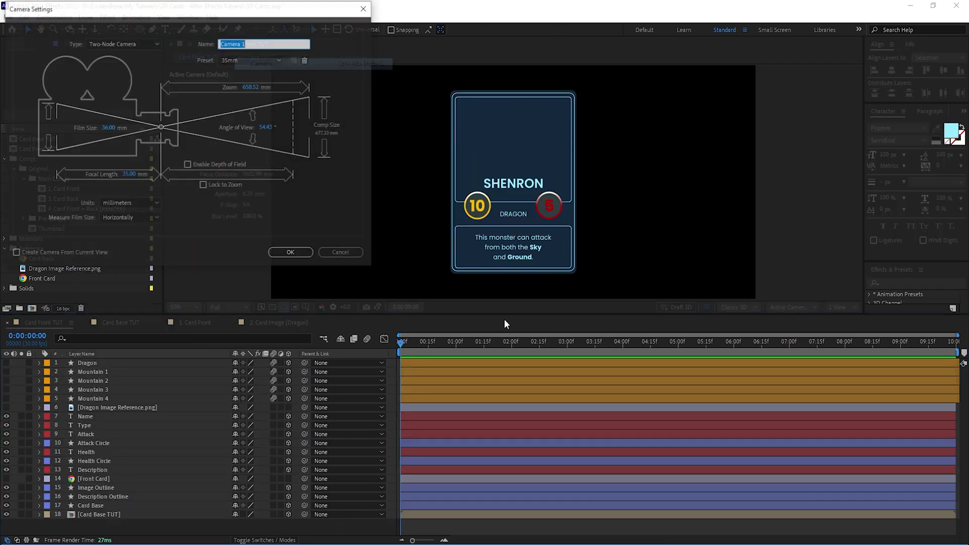
{"action": "left_click", "coordinate": [291, 253]}
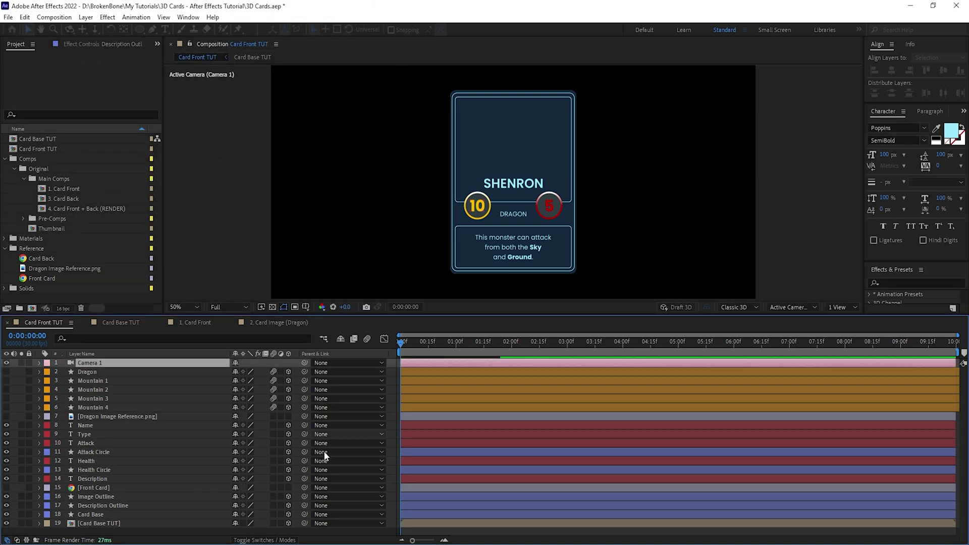
- Switch the camera orbit mode to Orbit Around Camera POI, then try orbiting the card and undo the move
{"action": "key", "text": "c"}
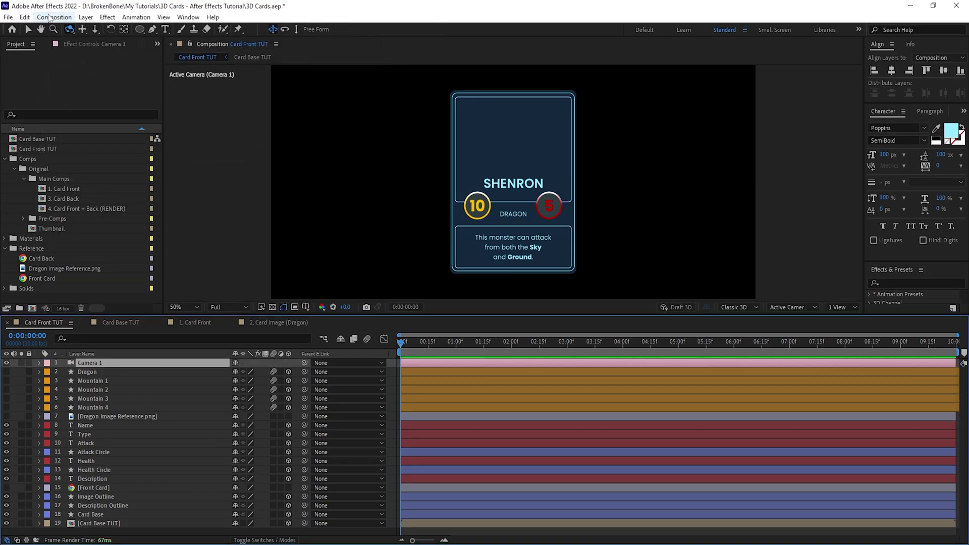
{"action": "left_click", "coordinate": [70, 31]}
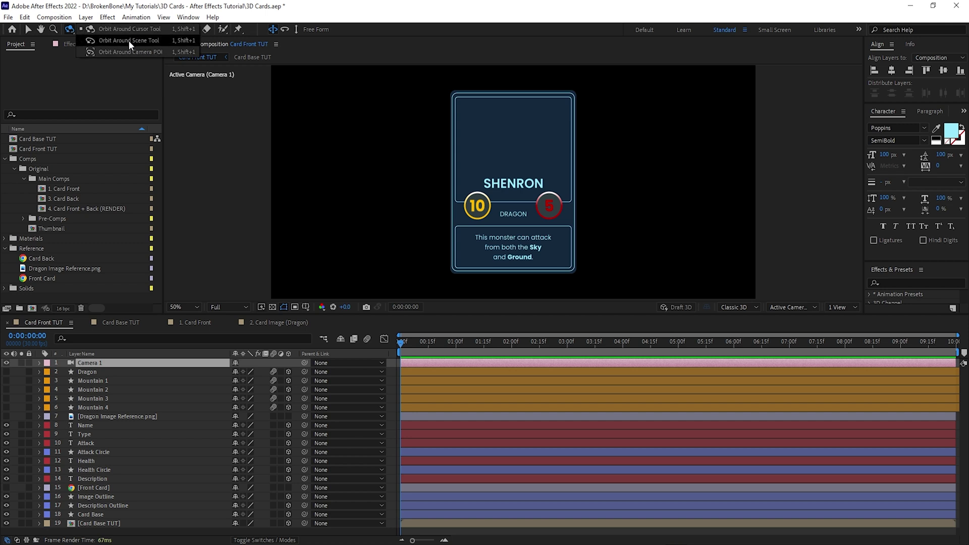
{"action": "left_click", "coordinate": [151, 52]}
{"action": "left_click_drag", "start_coordinate": [548, 203], "coordinate": [588, 182]}
{"action": "key", "text": "ctrl+z"}
- Lower the preview resolution to Half and orbit the camera to see the card from an angle
{"action": "left_click", "coordinate": [248, 308]}
{"action": "left_click", "coordinate": [241, 318]}
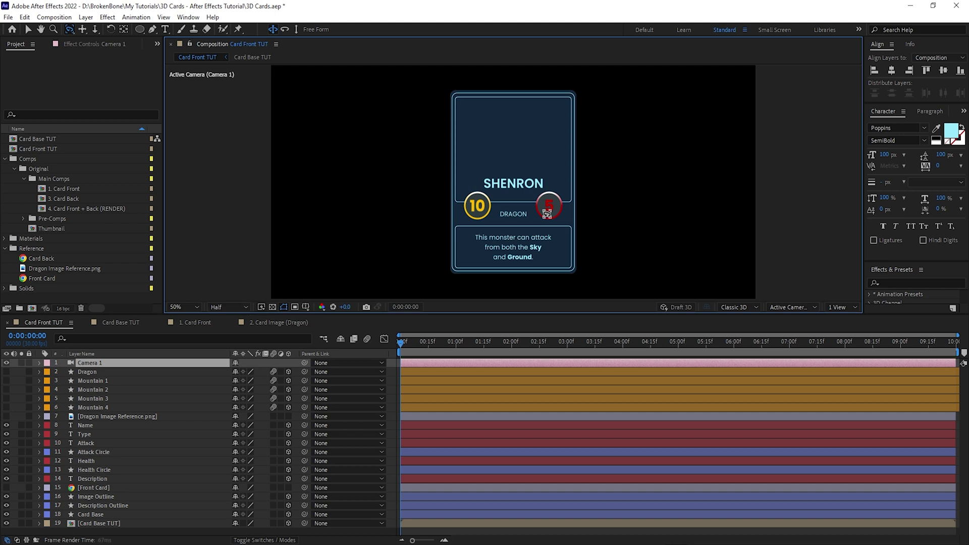
{"action": "left_click_drag", "start_coordinate": [527, 173], "coordinate": [573, 196]}
{"action": "key", "text": "v"}
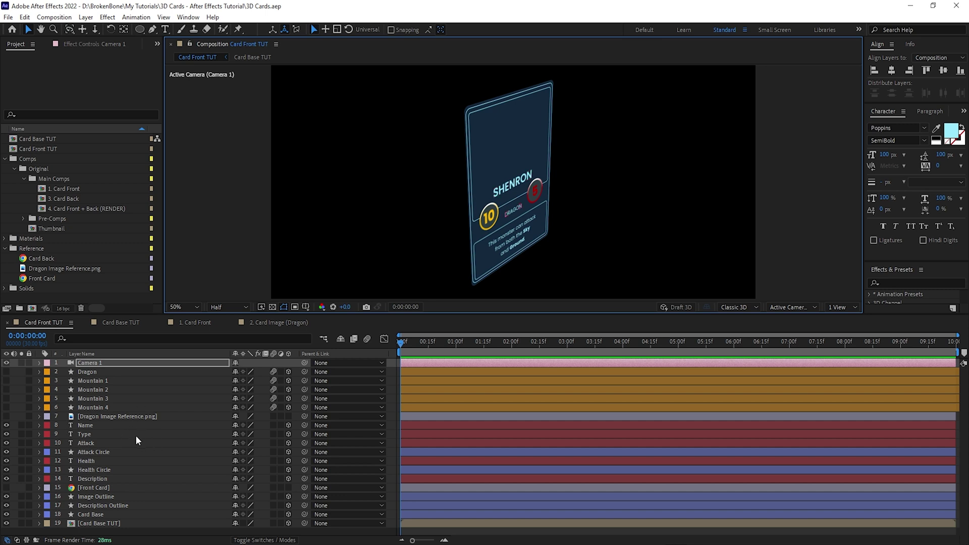
- Set the Name layer's Z position to 30 and check its depth against the card
{"action": "left_click", "coordinate": [96, 426]}
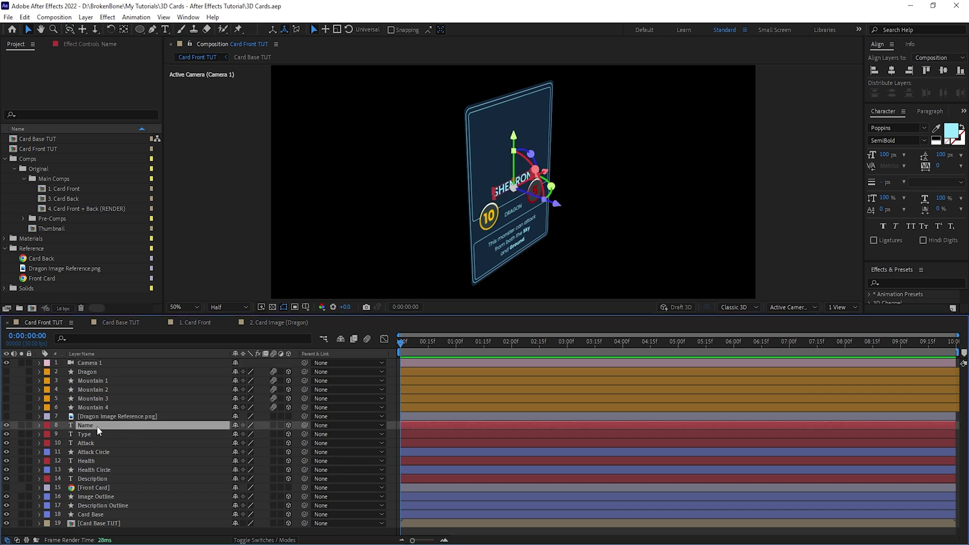
{"action": "key", "text": "p"}
{"action": "left_click", "coordinate": [266, 435]}
{"action": "type", "text": "30"}
{"action": "key", "text": "Return"}
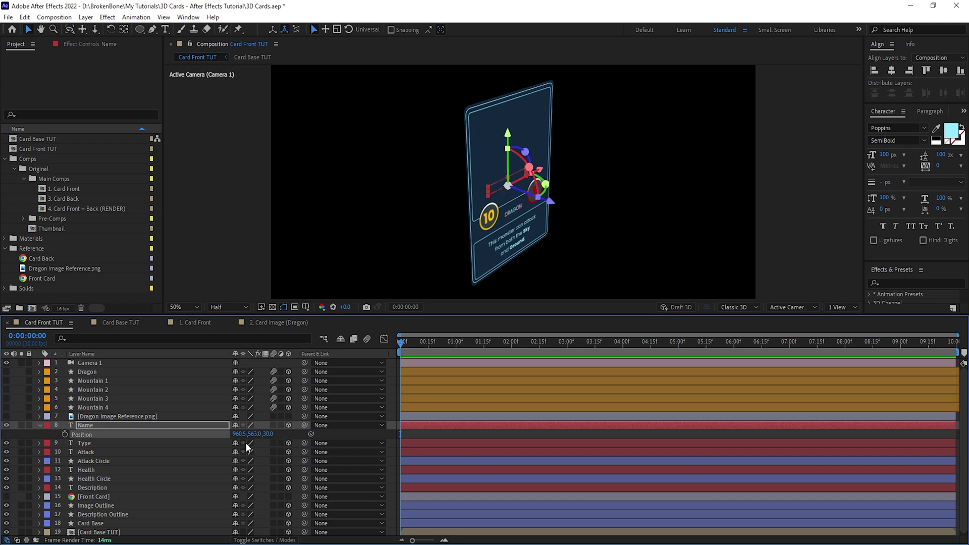
{"action": "key", "text": "c"}
{"action": "left_click_drag", "start_coordinate": [543, 208], "coordinate": [564, 210]}
{"action": "key", "text": "v"}
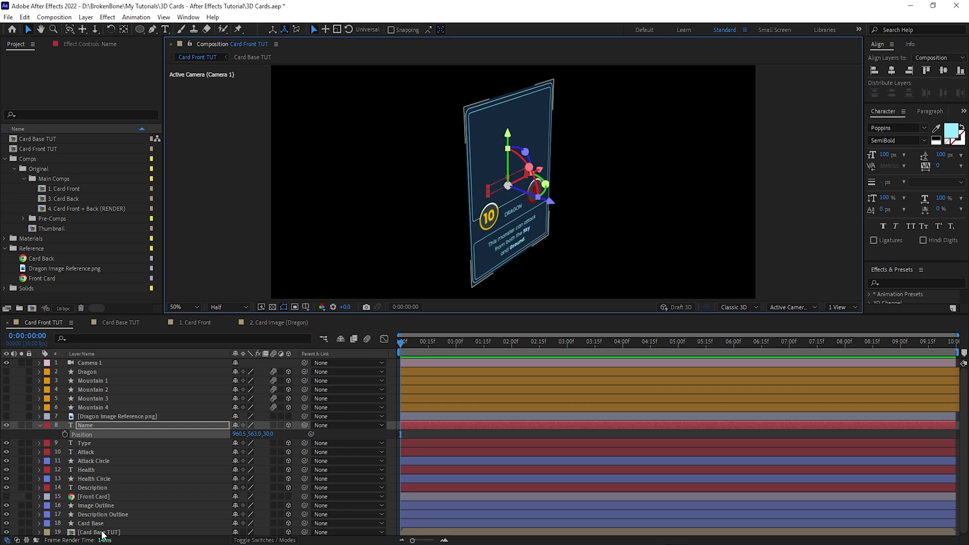
- Duplicate the Image Outline layer, place the copy directly above Card Base TUT and rename it Image Matte
{"action": "left_click", "coordinate": [102, 533]}
{"action": "left_click", "coordinate": [103, 504]}
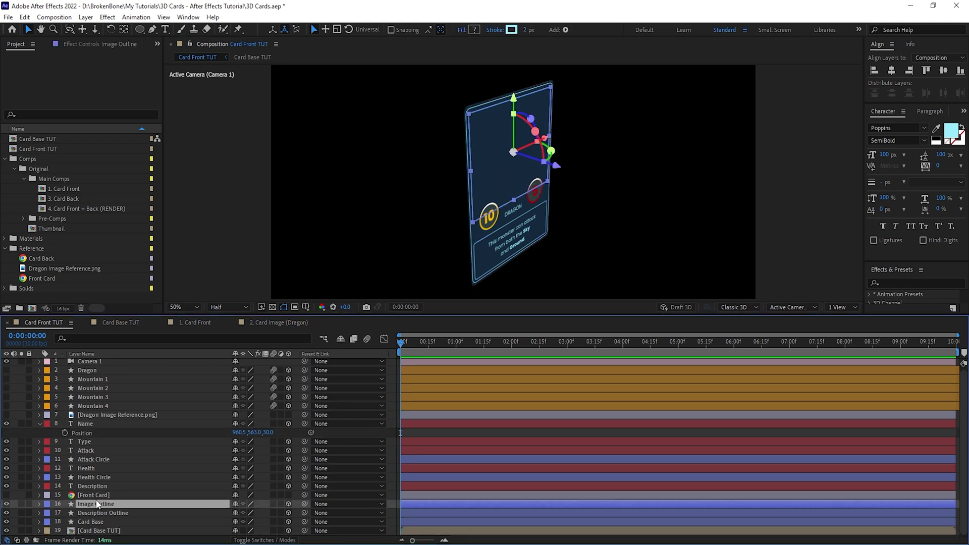
{"action": "key", "text": "ctrl+d"}
{"action": "left_click_drag", "start_coordinate": [116, 499], "coordinate": [111, 530]}
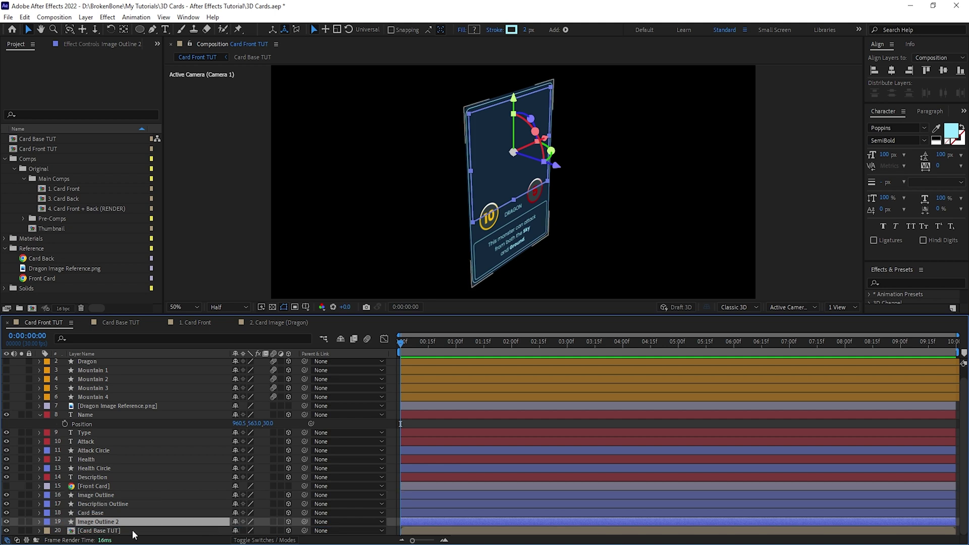
{"action": "key", "text": "Return"}
{"action": "key", "text": "BackSpace"}
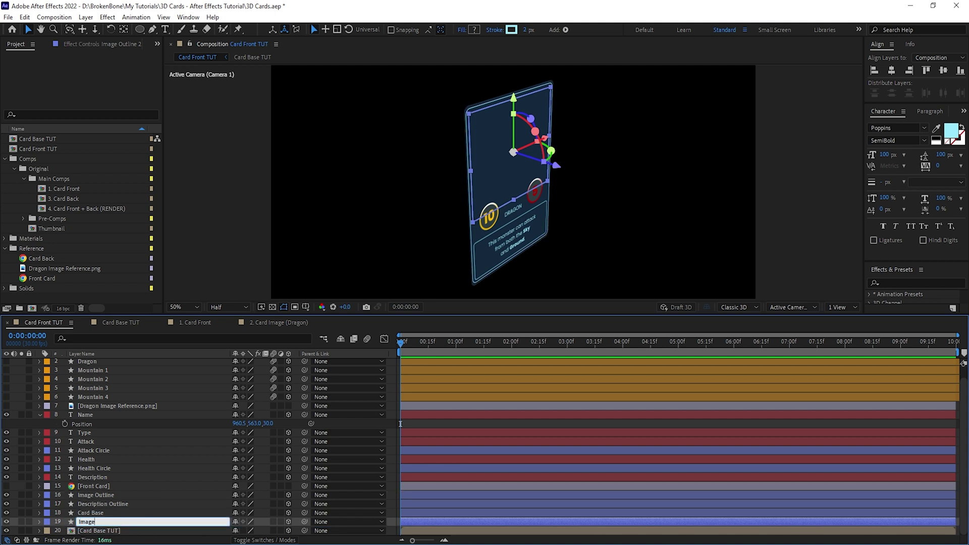
{"action": "key", "text": "Return"}
- Remove the stroke from the Image Matte rectangle and give the shape a red fill
{"action": "left_click", "coordinate": [40, 523]}
{"action": "scroll", "coordinate": [40, 523], "scroll_direction": "down", "scroll_amount": 1}
{"action": "left_click", "coordinate": [49, 505]}
{"action": "scroll", "coordinate": [79, 518], "scroll_direction": "down", "scroll_amount": 1}
{"action": "left_click", "coordinate": [56, 496]}
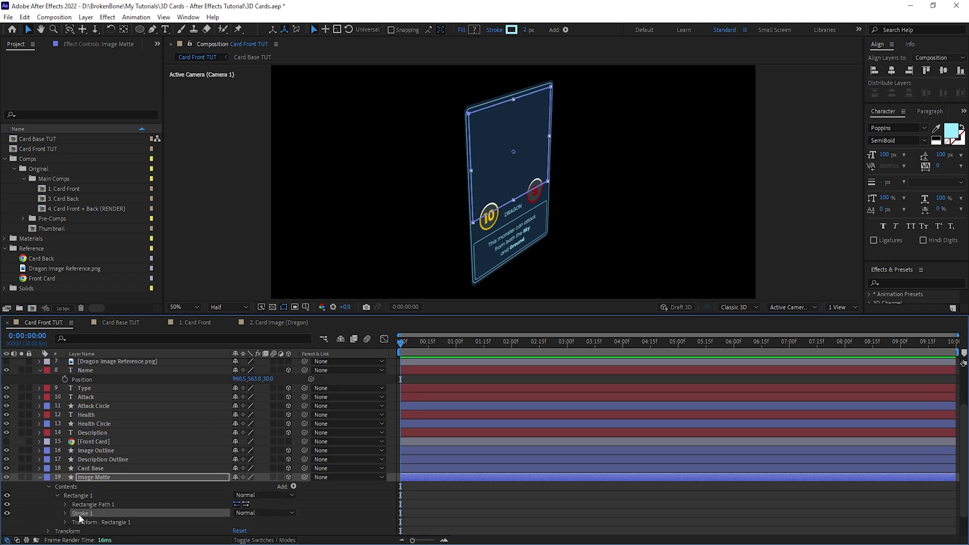
{"action": "left_click", "coordinate": [293, 486]}
{"action": "left_click", "coordinate": [312, 322]}
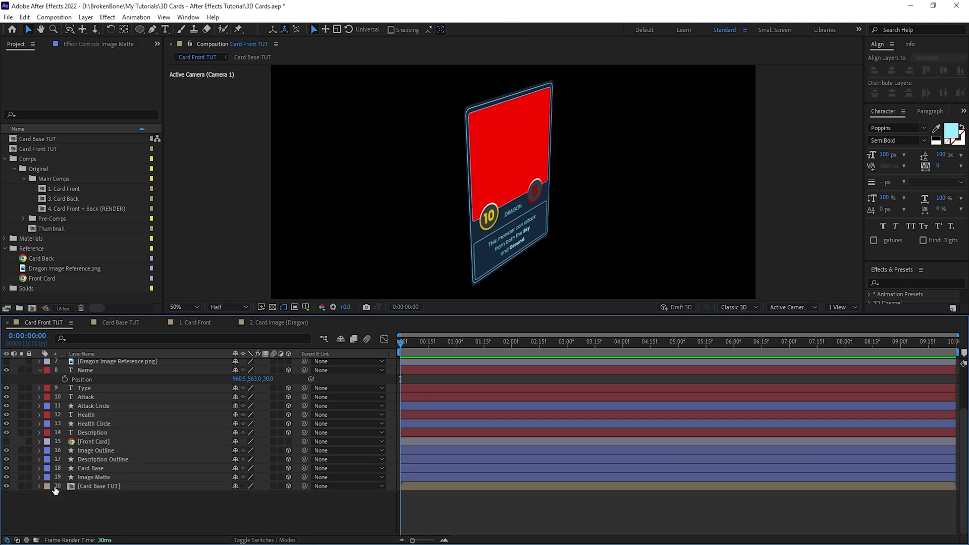
{"action": "left_click", "coordinate": [42, 477]}
- Set the Card Base TUT layer's track matte to Alpha Inverted using Image Matte, cutting out the image window
{"action": "left_click", "coordinate": [116, 523]}
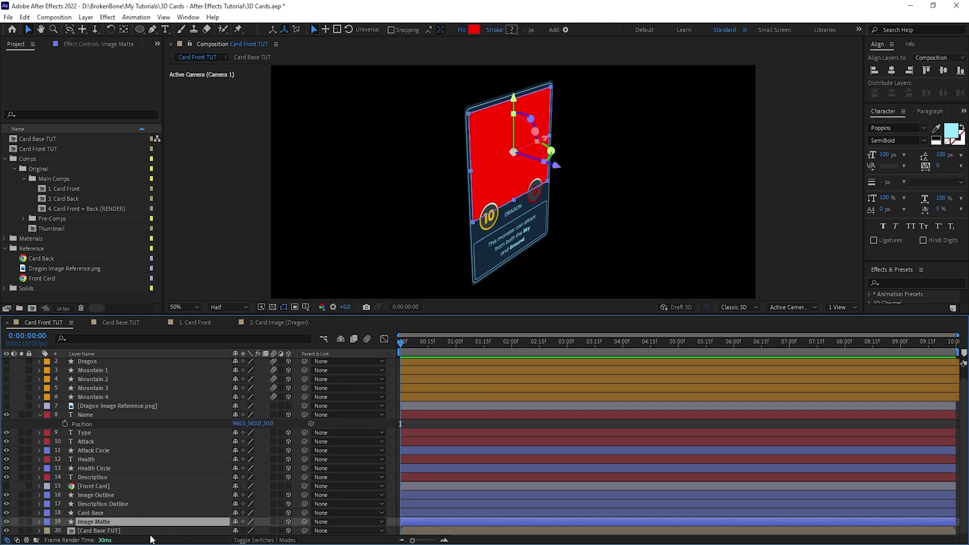
{"action": "key", "text": "F4"}
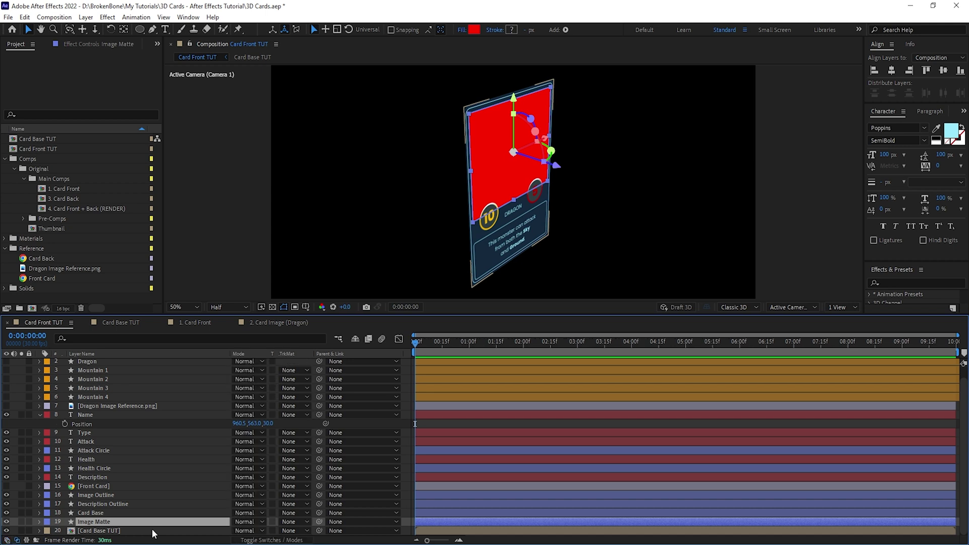
{"action": "left_click", "coordinate": [296, 532]}
{"action": "left_click", "coordinate": [328, 496]}
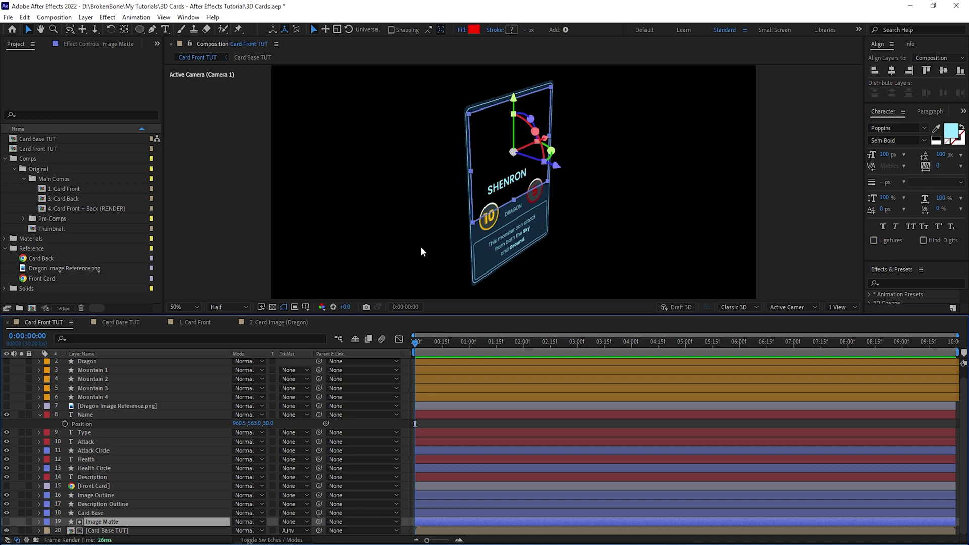
{"action": "left_click", "coordinate": [138, 531]}
{"action": "key", "text": "c"}
{"action": "left_click_drag", "start_coordinate": [538, 220], "coordinate": [535, 200]}
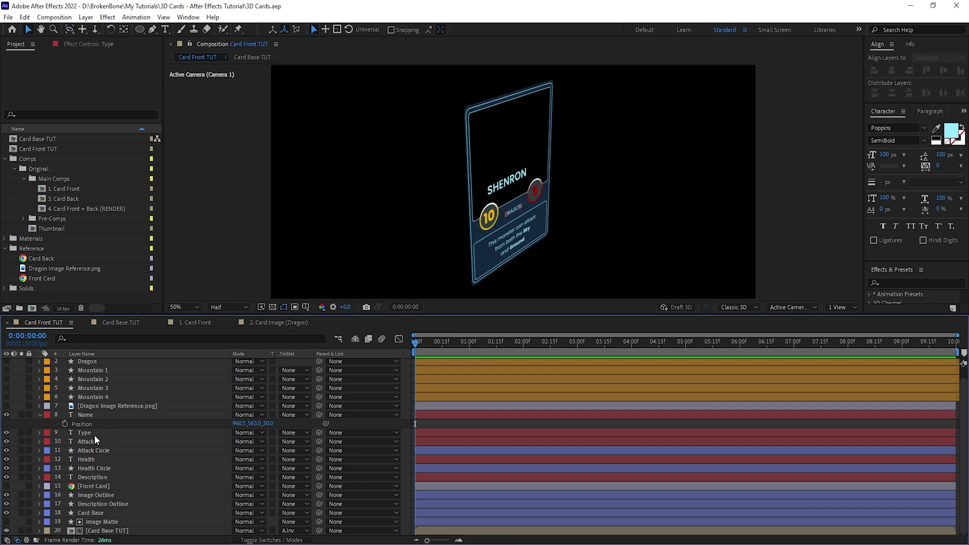
- Set the Z position of the Type layer to -15 and of the Attack and Description layers to -10
{"action": "left_click", "coordinate": [94, 434]}
{"action": "left_click", "coordinate": [89, 477], "text": "shift"}
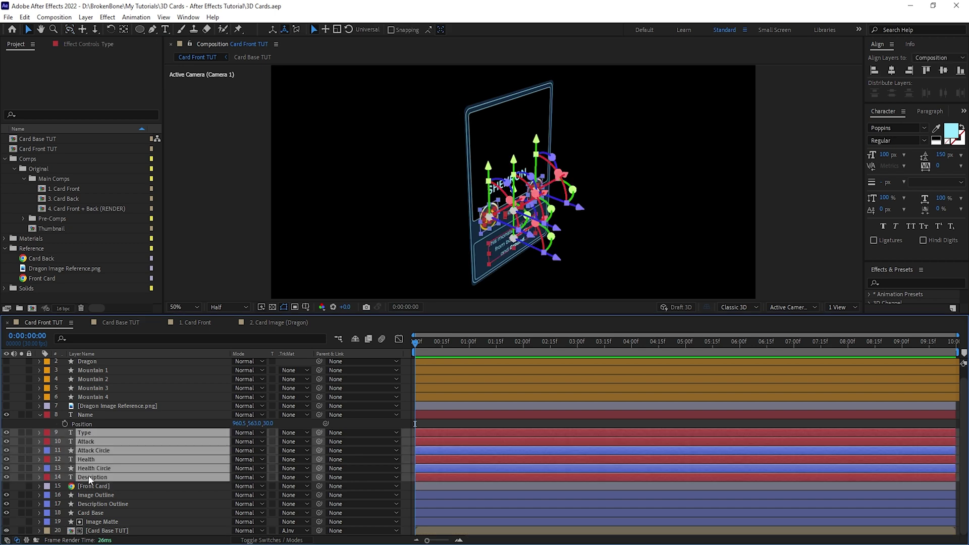
{"action": "key", "text": "p"}
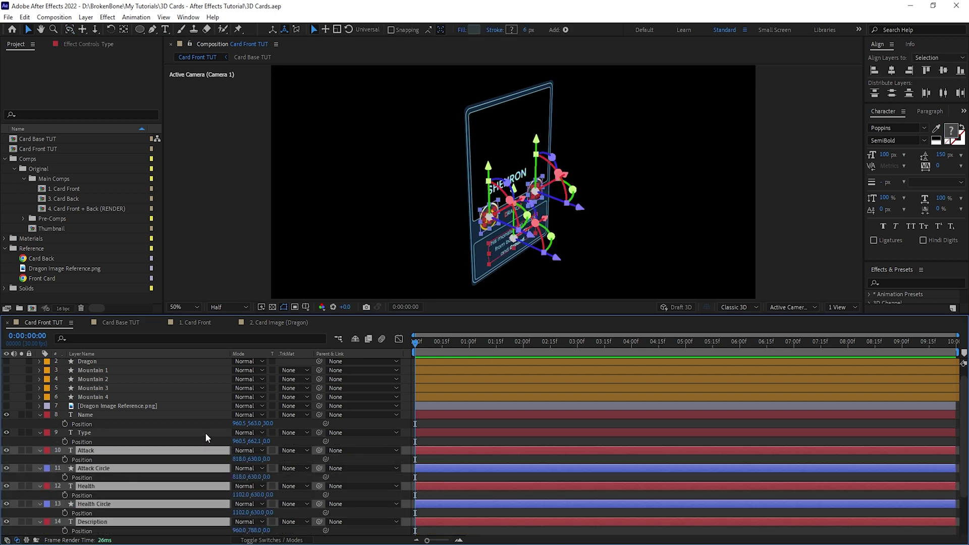
{"action": "left_click", "coordinate": [205, 432]}
{"action": "left_click", "coordinate": [267, 441]}
{"action": "type", "text": "-15"}
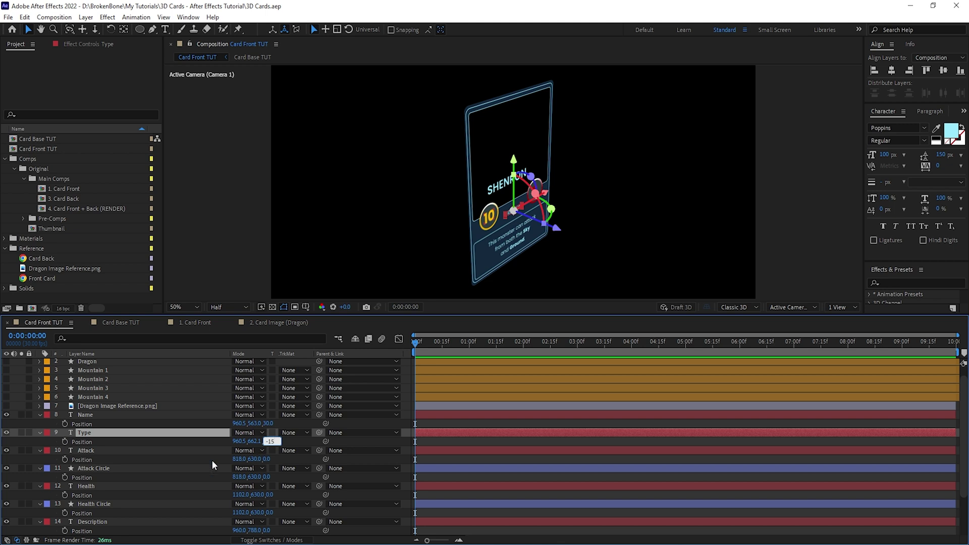
{"action": "left_click", "coordinate": [193, 451]}
{"action": "left_click", "coordinate": [266, 460]}
{"action": "type", "text": "-10"}
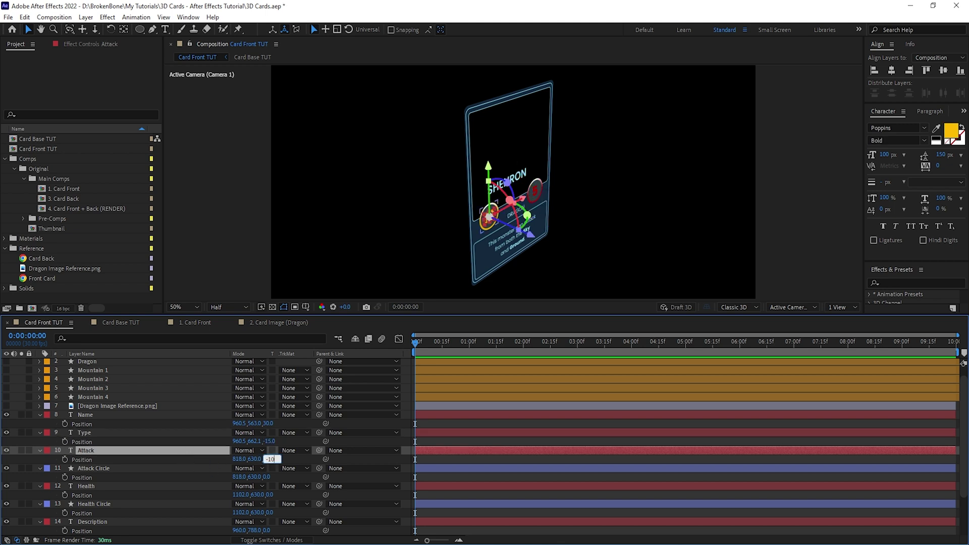
{"action": "left_click", "coordinate": [267, 531]}
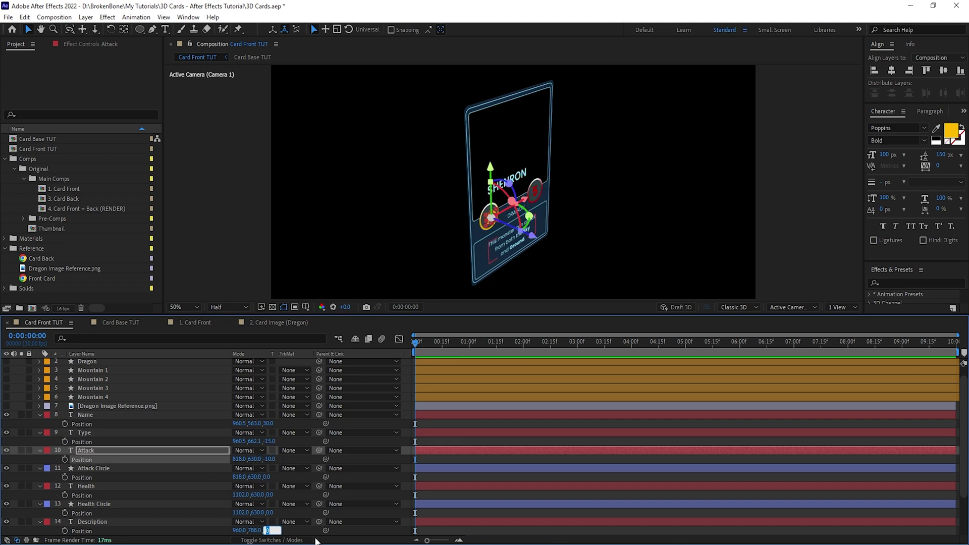
{"action": "key", "text": "Return"}
- Set the Z position of the Attack Circle and Health Circle layers to -10 and of the Health layer to -15
{"action": "left_click", "coordinate": [269, 477]}
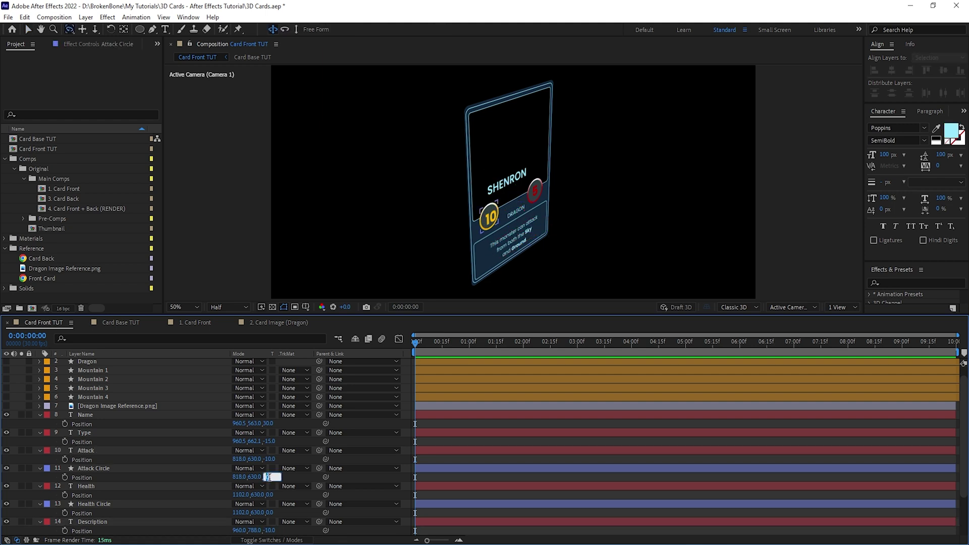
{"action": "type", "text": "-10"}
{"action": "key", "text": "Return"}
{"action": "left_click", "coordinate": [269, 512]}
{"action": "type", "text": "-10"}
{"action": "key", "text": "Return"}
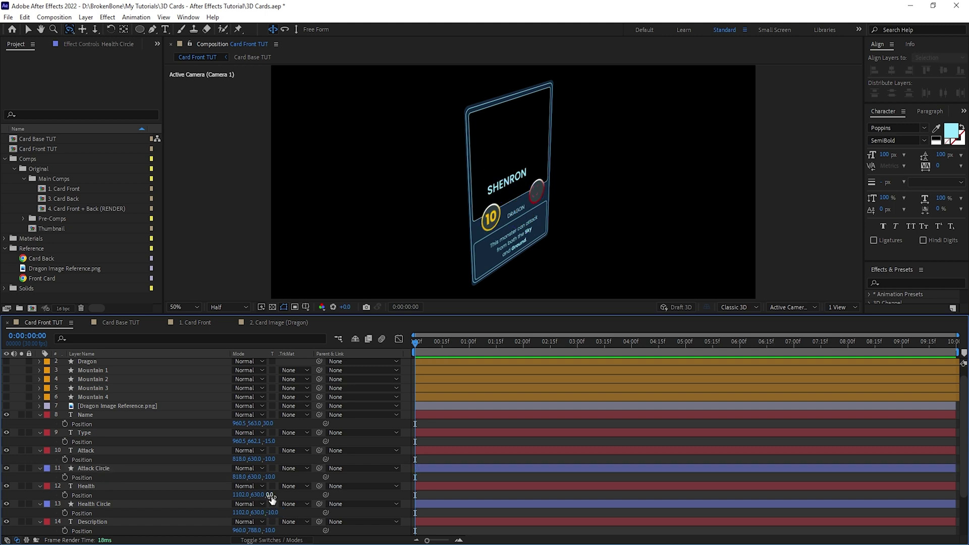
{"action": "left_click", "coordinate": [269, 495]}
{"action": "type", "text": "-15"}
{"action": "key", "text": "Return"}
{"action": "mouse_move", "coordinate": [526, 245]}
{"action": "left_mouse_down"}
{"action": "mouse_move", "coordinate": [513, 211]}
{"action": "mouse_move", "coordinate": [573, 241]}
{"action": "mouse_move", "coordinate": [489, 206]}
{"action": "mouse_move", "coordinate": [556, 223]}
{"action": "mouse_move", "coordinate": [543, 196]}
{"action": "mouse_move", "coordinate": [567, 233]}
{"action": "mouse_move", "coordinate": [543, 218]}
{"action": "left_mouse_up"}
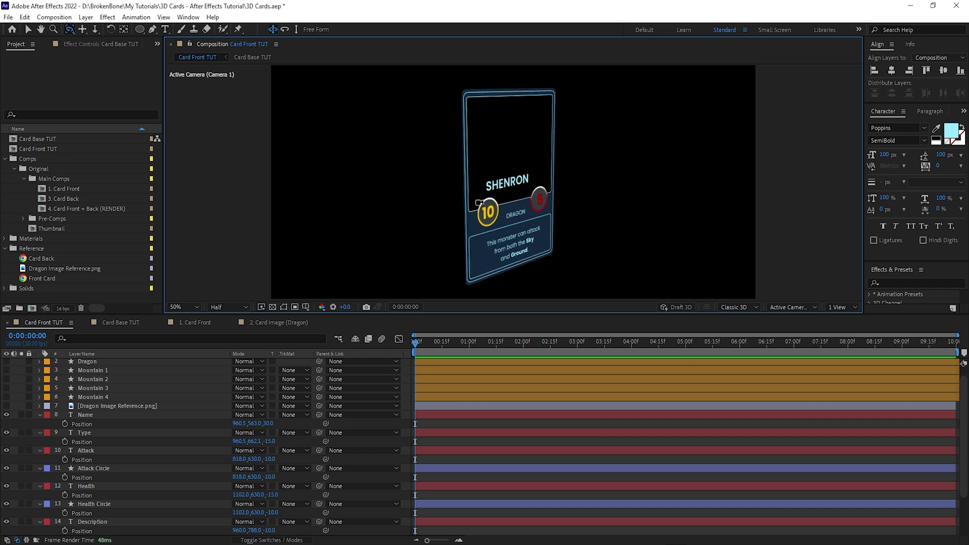
{"action": "left_click_drag", "start_coordinate": [537, 226], "coordinate": [556, 215]}
{"action": "key", "text": "v"}
- Turn on the visibility of the Dragon and Mountain 1 to Mountain 4 layers
{"action": "left_click", "coordinate": [100, 397]}
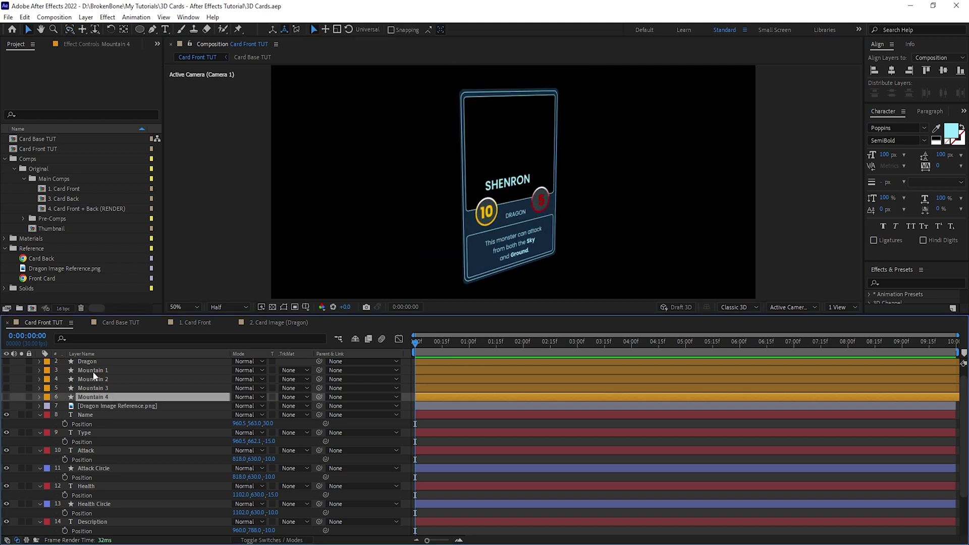
{"action": "left_click", "coordinate": [92, 363], "text": "shift"}
{"action": "left_click", "coordinate": [7, 363]}
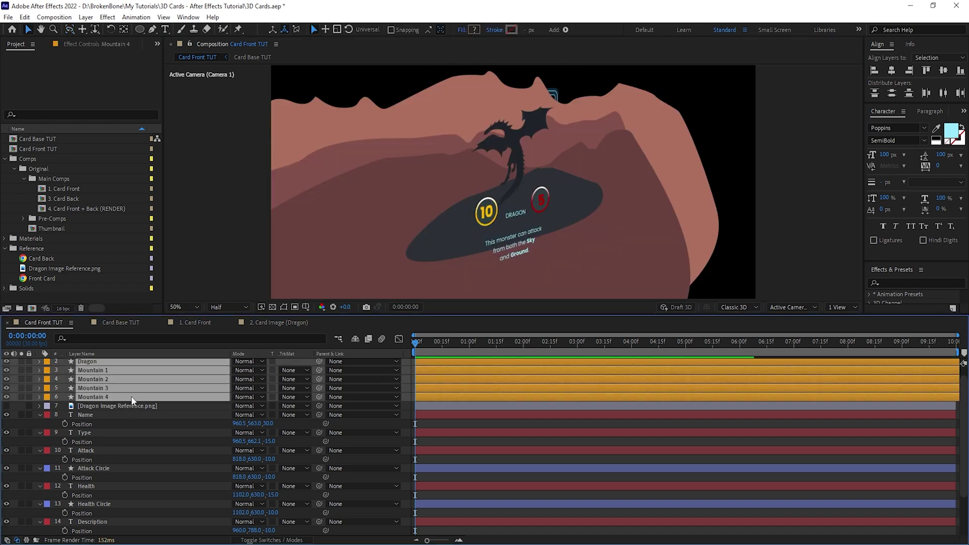
- Set the Z position of the Dragon layer to 60 and of Mountain 1 to 180
{"action": "key", "text": "p"}
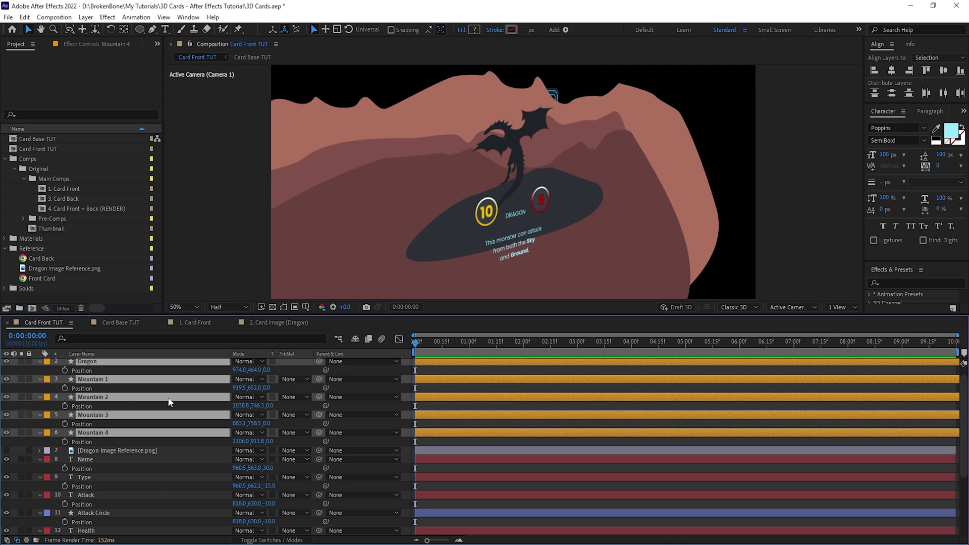
{"action": "left_click", "coordinate": [115, 363]}
{"action": "left_click", "coordinate": [267, 371]}
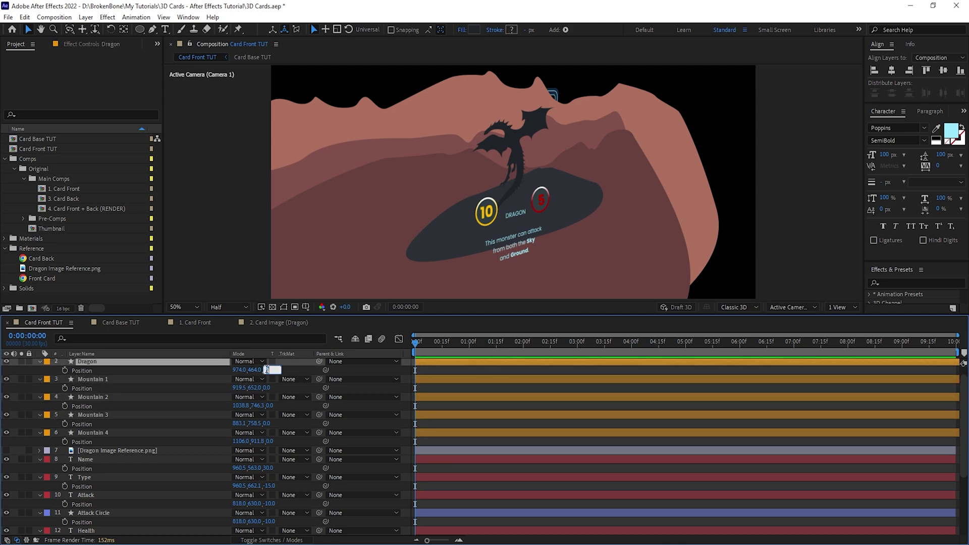
{"action": "type", "text": "60"}
{"action": "key", "text": "Tab"}
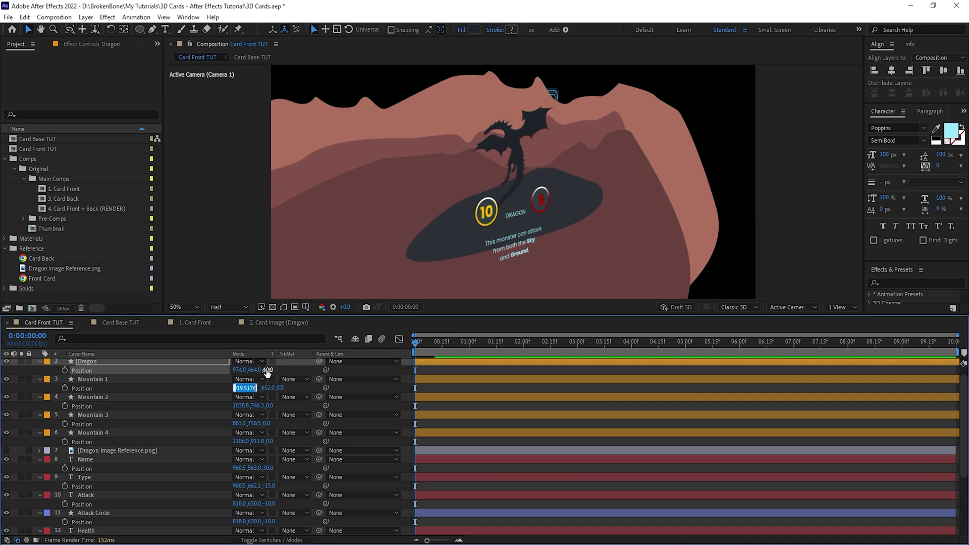
{"action": "type", "text": "180"}
{"action": "key", "text": "Tab"}
- Set the Z position of Mountain 2 to 540, Mountain 3 to 1000 and Mountain 4 to 1400, and check the depth
{"action": "type", "text": "540"}
{"action": "key", "text": "Tab"}
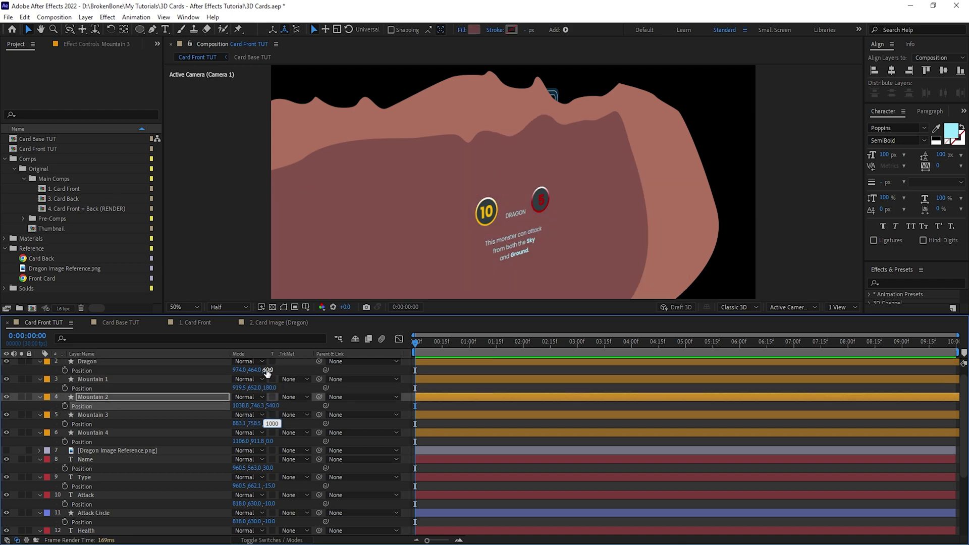
{"action": "type", "text": "1000"}
{"action": "key", "text": "Tab"}
{"action": "type", "text": "1400"}
{"action": "key", "text": "Return"}
{"action": "left_click_drag", "start_coordinate": [530, 165], "coordinate": [577, 127]}
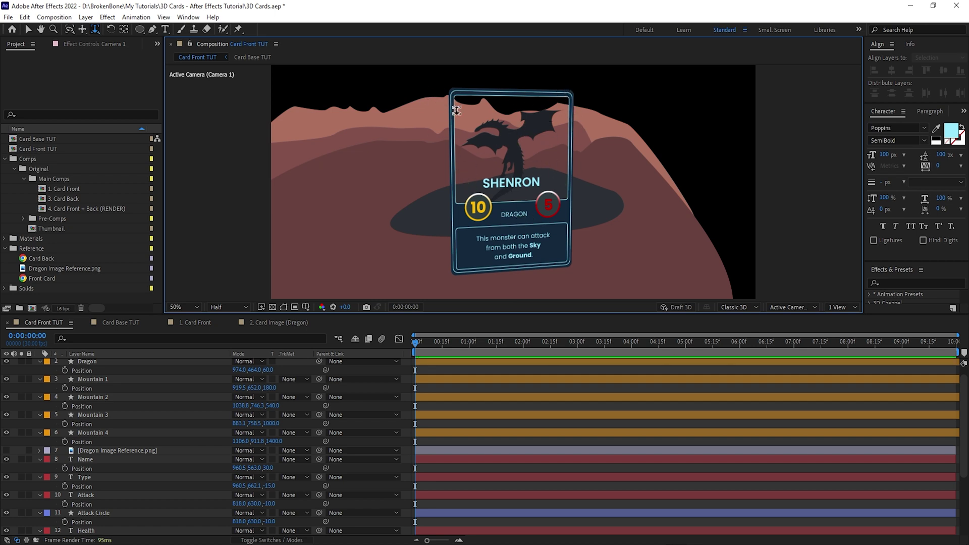
- Duplicate Camera 1 in the Card Front TUT composition
{"action": "key", "text": "v"}
{"action": "left_click", "coordinate": [525, 149]}
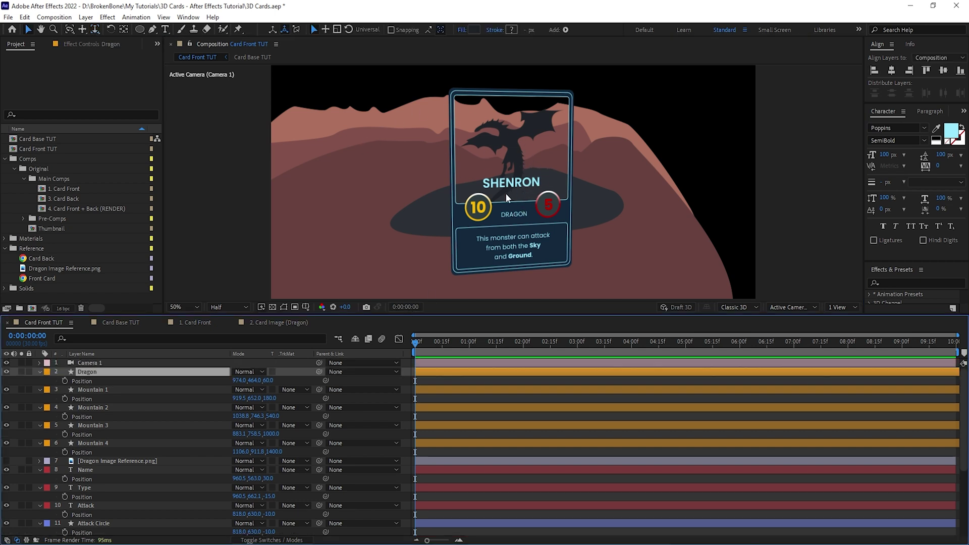
{"action": "key", "text": "ctrl+shift+Down"}
{"action": "key", "text": "ctrl+shift+Down"}
{"action": "key", "text": "ctrl+shift+Down"}
{"action": "key", "text": "ctrl+shift+Down"}
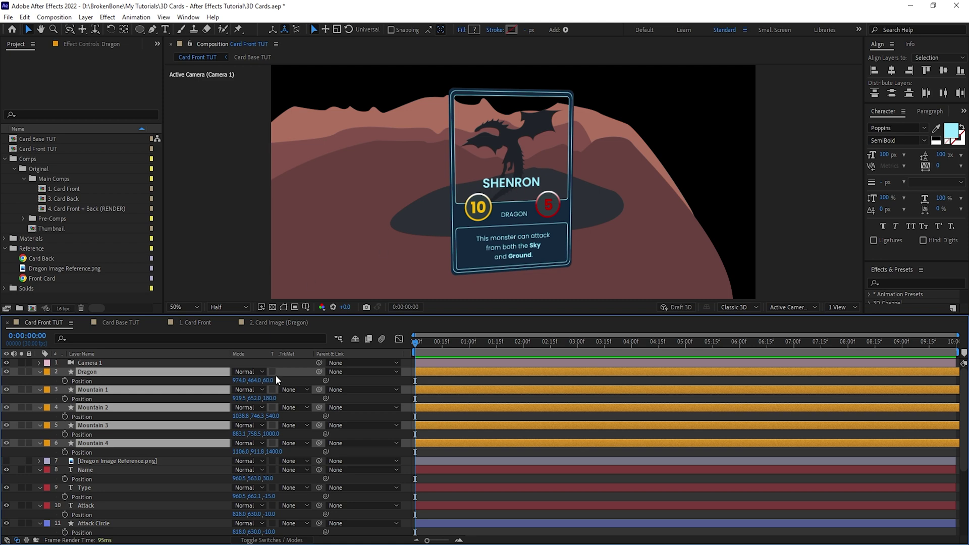
{"action": "left_click", "coordinate": [94, 363]}
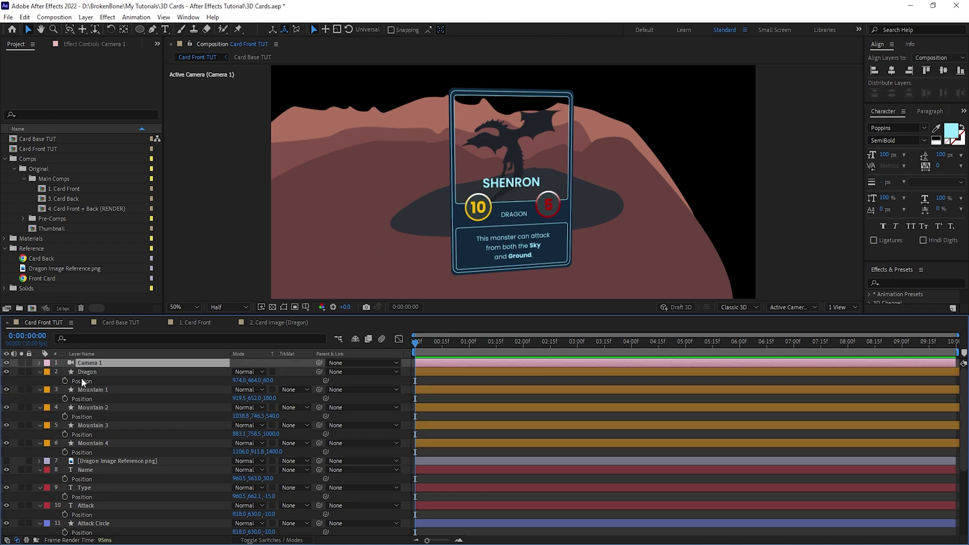
{"action": "key", "text": "ctrl+d"}
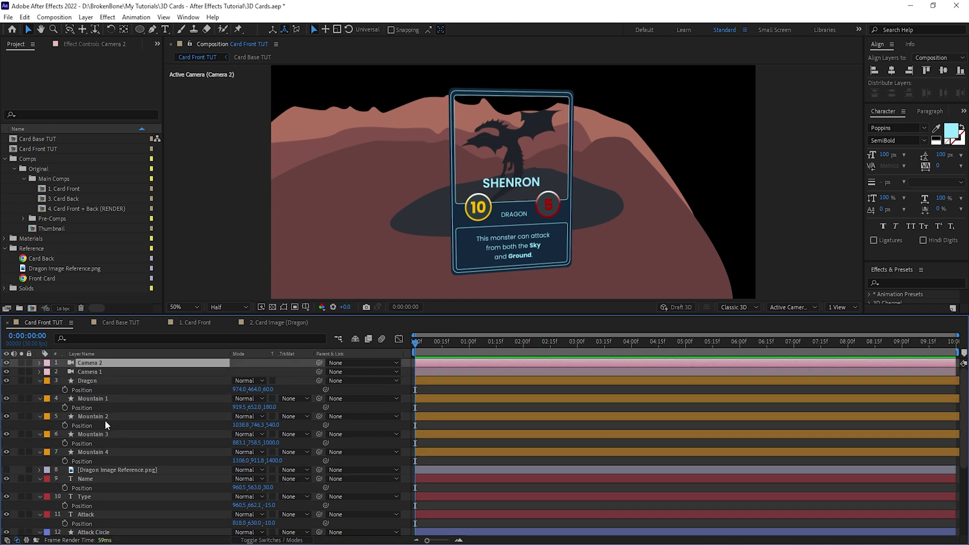
- Duplicate the Image Matte and Card Base TUT layers and place the copies directly below Mountain 4
{"action": "scroll", "coordinate": [107, 414], "scroll_direction": "down", "scroll_amount": 5}
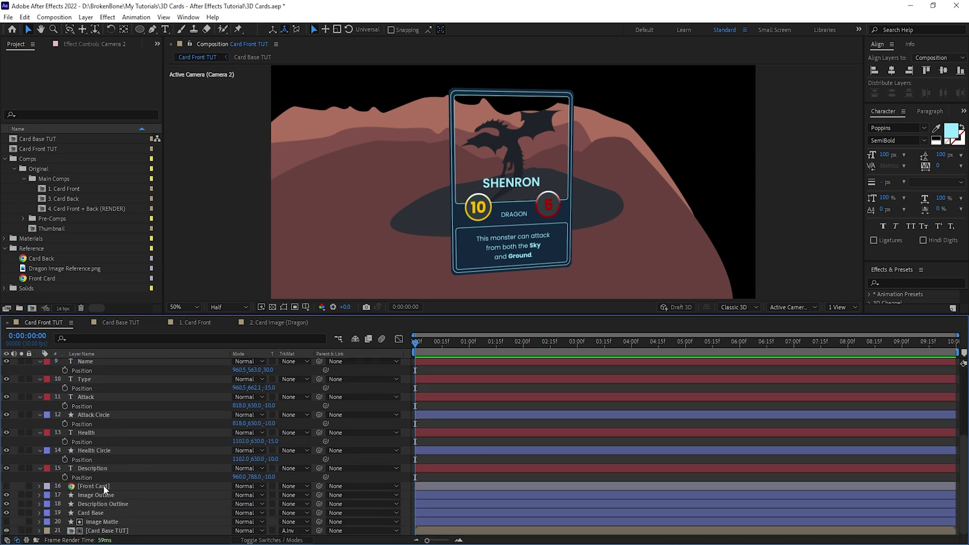
{"action": "left_click", "coordinate": [101, 522]}
{"action": "left_click", "coordinate": [109, 531], "text": "shift"}
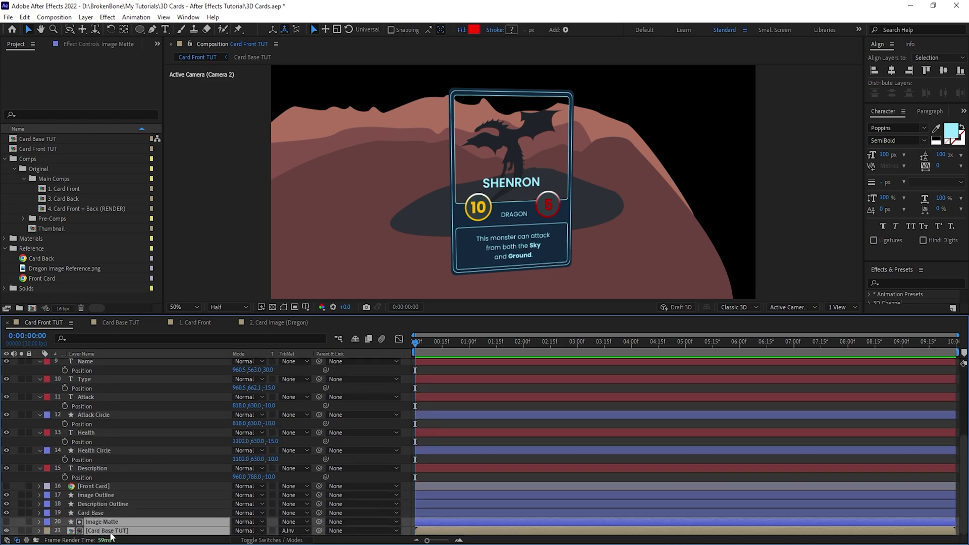
{"action": "left_click_drag", "start_coordinate": [112, 529], "coordinate": [101, 433]}
{"action": "scroll", "coordinate": [100, 380], "scroll_direction": "up", "scroll_amount": 2}
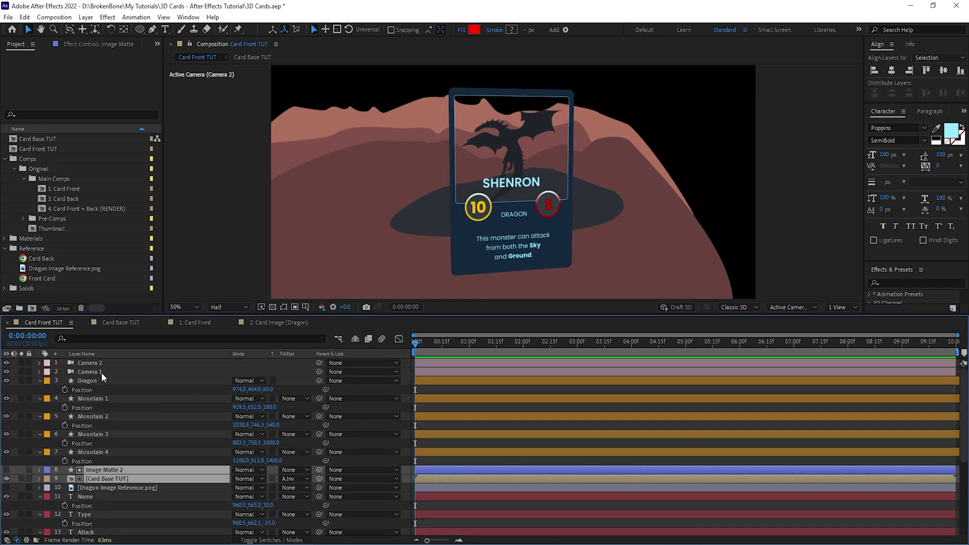
- Pre-compose Camera 2, Dragon, Mountain 1 to 4, Image Matte 2 and its Card Base TUT copy as "Card Image TUT"
{"action": "left_click", "coordinate": [102, 364], "text": "shift"}
{"action": "left_click", "coordinate": [108, 371], "text": "ctrl"}
{"action": "left_click", "coordinate": [85, 18]}
{"action": "left_click", "coordinate": [101, 366]}
{"action": "type", "text": "Card Image TUT"}
{"action": "key", "text": "Return"}
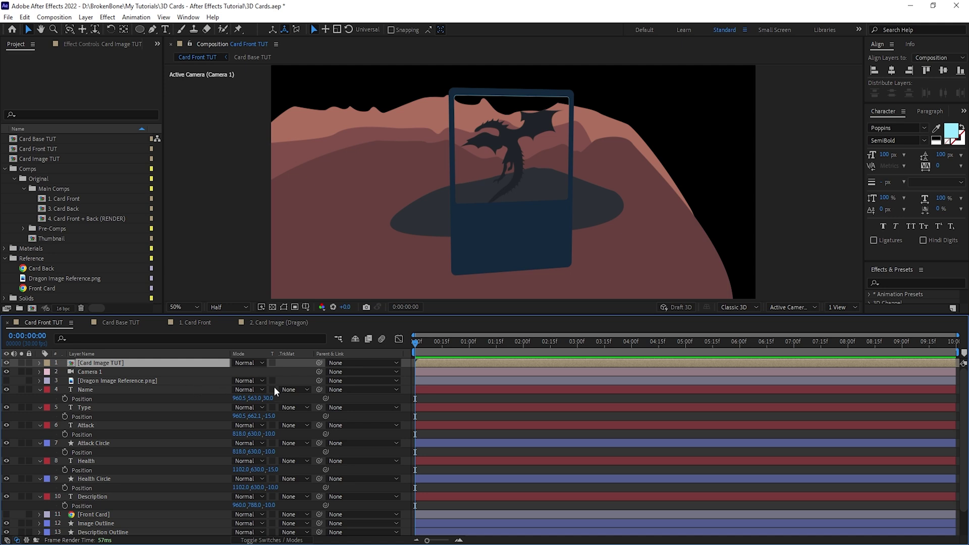
- Orbit the Card Front TUT camera to test the pre-comp's depth and inspect the layers inside Card Image TUT
{"action": "key", "text": "c"}
{"action": "key", "text": "c"}
{"action": "left_click_drag", "start_coordinate": [545, 206], "coordinate": [494, 203]}
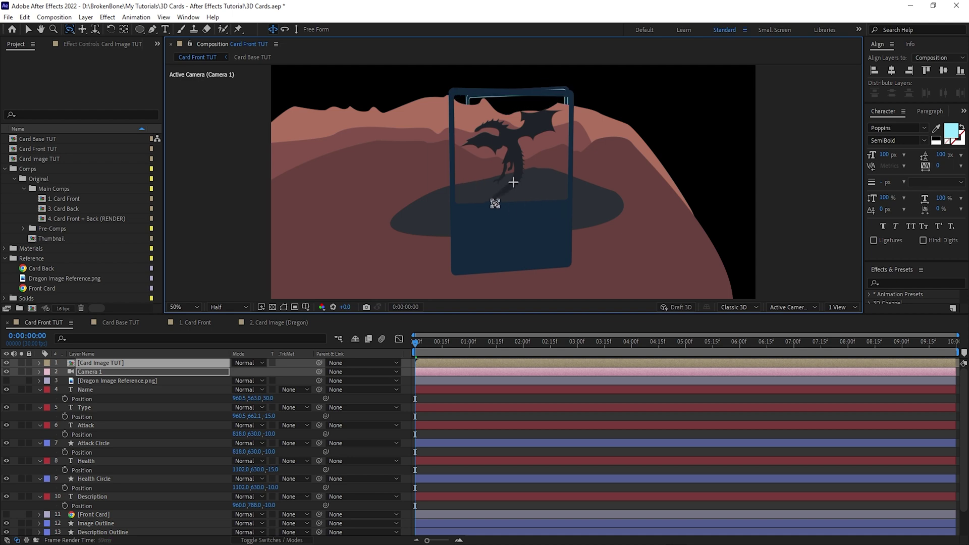
{"action": "left_click", "coordinate": [159, 365]}
{"action": "key", "text": "v"}
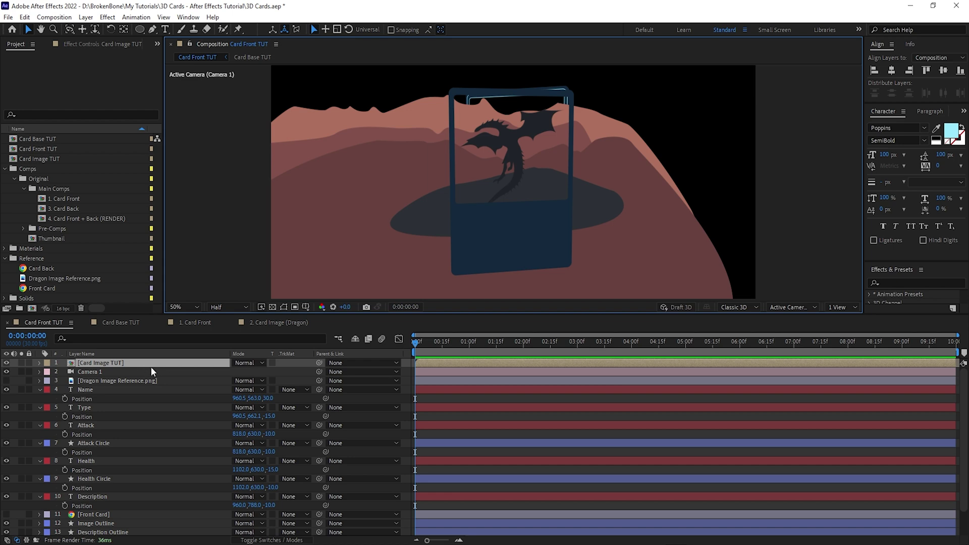
{"action": "double_click", "coordinate": [100, 364]}
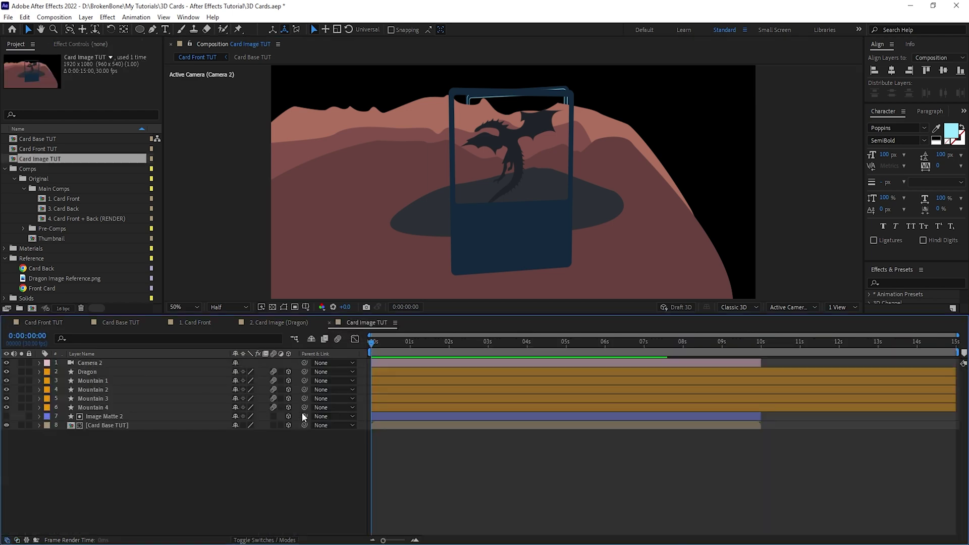
{"action": "left_click", "coordinate": [55, 326]}
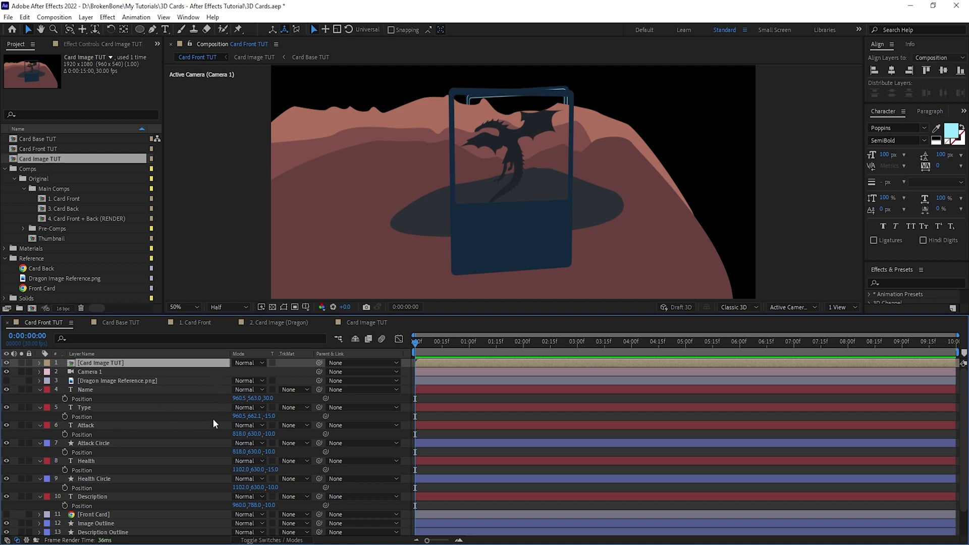
- Enable Collapse Transformations and 3D for the Card Image TUT layer
{"action": "key", "text": "F4"}
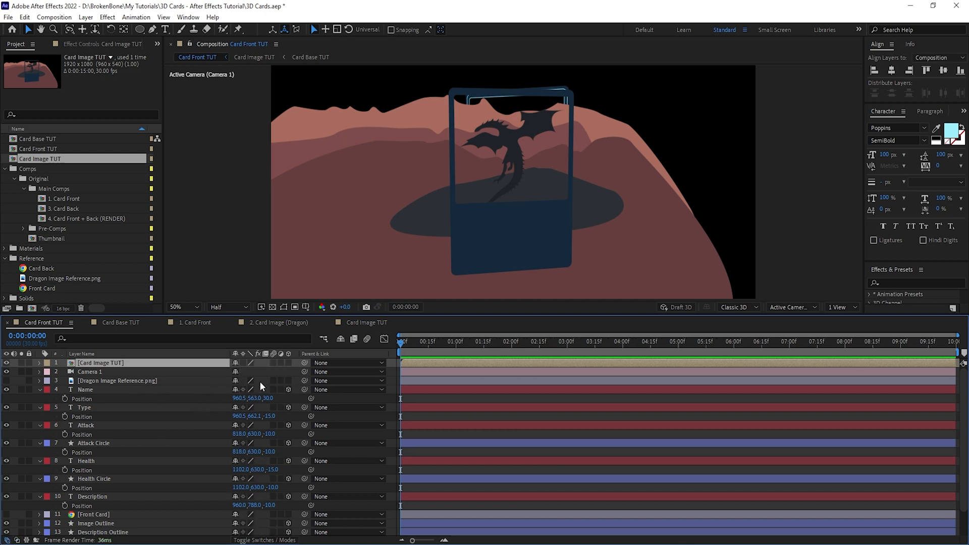
{"action": "left_click", "coordinate": [244, 362]}
{"action": "left_click", "coordinate": [288, 363]}
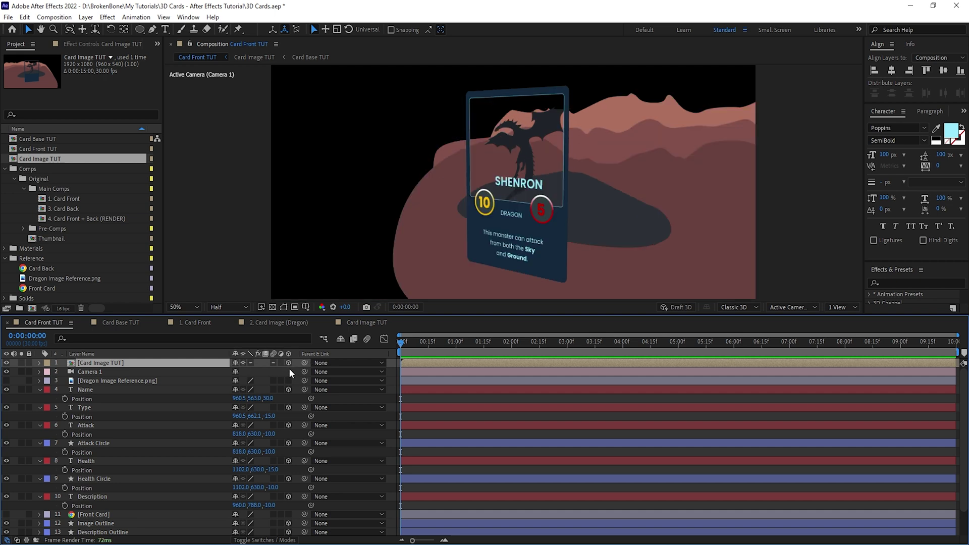
- In Card Image TUT, make Card Base TUT a guide layer and move it with Image Matte 2 directly below Camera 2
{"action": "left_click", "coordinate": [350, 322]}
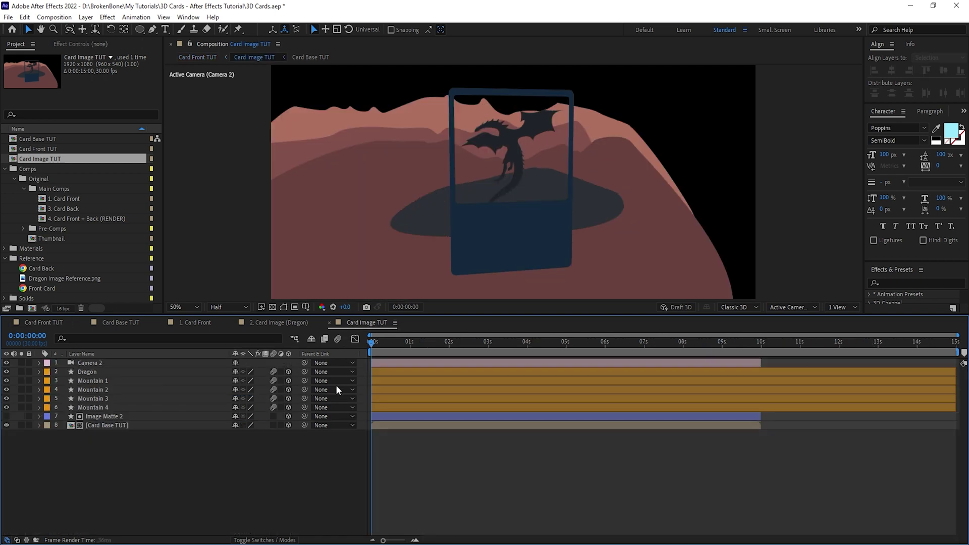
{"action": "right_click", "coordinate": [113, 426]}
{"action": "left_click", "coordinate": [156, 222]}
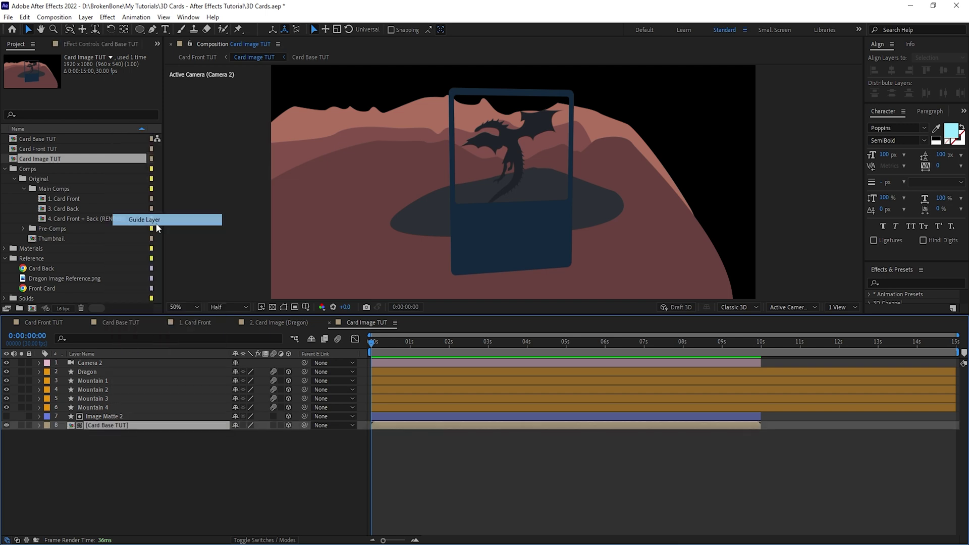
{"action": "left_click", "coordinate": [116, 416], "text": "shift"}
{"action": "left_click_drag", "start_coordinate": [124, 425], "coordinate": [105, 366]}
{"action": "left_click", "coordinate": [130, 434]}
- Reset the transform of Camera 2 in Card Image TUT
{"action": "left_click", "coordinate": [105, 363]}
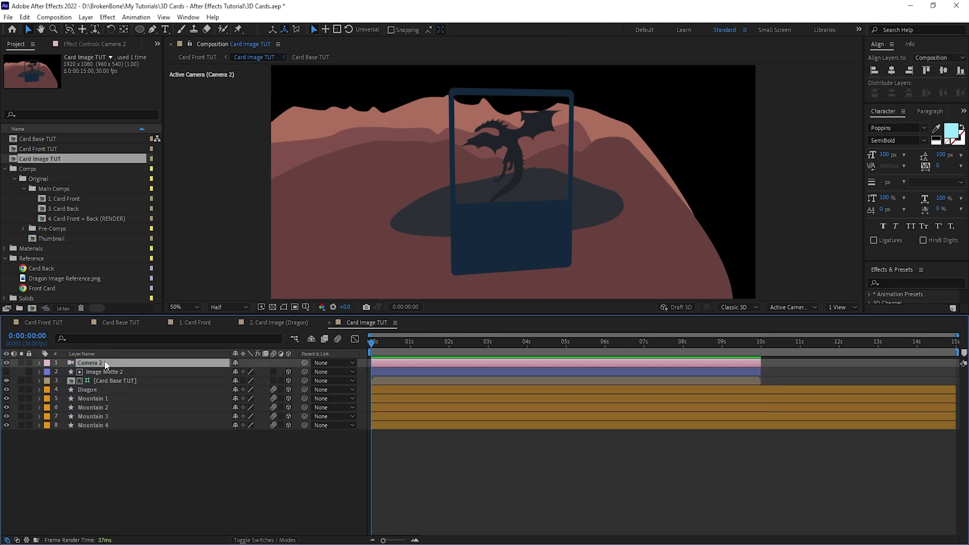
{"action": "right_click", "coordinate": [105, 367]}
{"action": "mouse_move", "coordinate": [141, 167]}
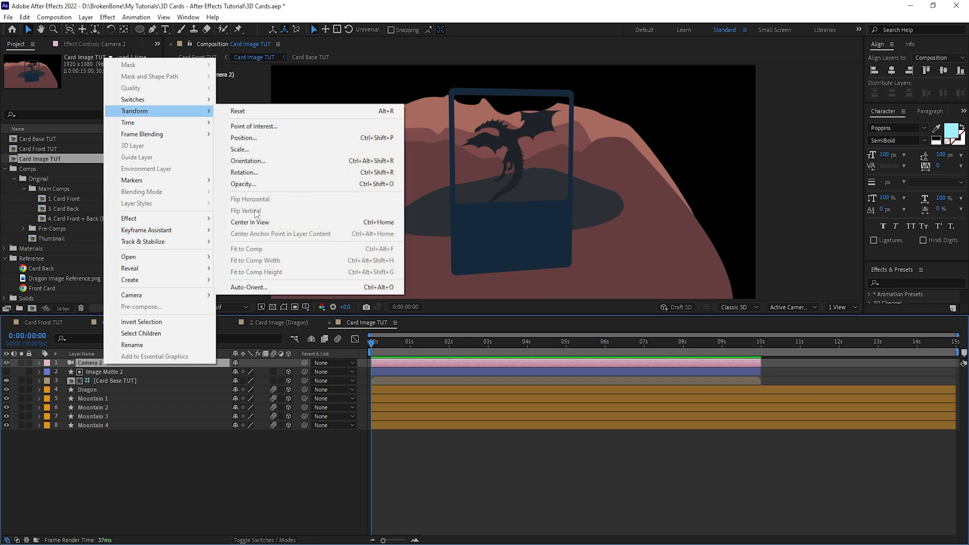
{"action": "left_click", "coordinate": [250, 112]}
- Set the Card Image TUT composition size to 500 x 700 px
{"action": "left_click", "coordinate": [374, 70]}
{"action": "right_click", "coordinate": [372, 68]}
{"action": "left_click", "coordinate": [433, 136]}
{"action": "left_click", "coordinate": [443, 219]}
{"action": "type", "text": "500"}
{"action": "left_click", "coordinate": [446, 234]}
{"action": "type", "text": "700"}
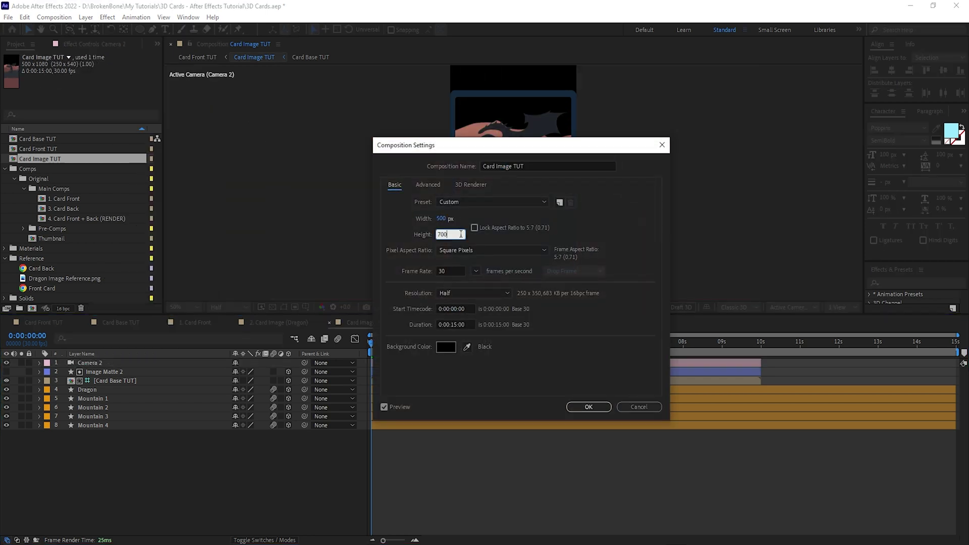
{"action": "left_click", "coordinate": [588, 406]}
- Set the Card Front TUT composition size to 500 x 700 px
{"action": "left_click", "coordinate": [43, 322]}
{"action": "left_click", "coordinate": [70, 322]}
{"action": "left_click", "coordinate": [90, 138]}
{"action": "left_click", "coordinate": [442, 219]}
{"action": "type", "text": "500"}
{"action": "left_click", "coordinate": [446, 234]}
{"action": "type", "text": "700"}
{"action": "left_click", "coordinate": [589, 407]}
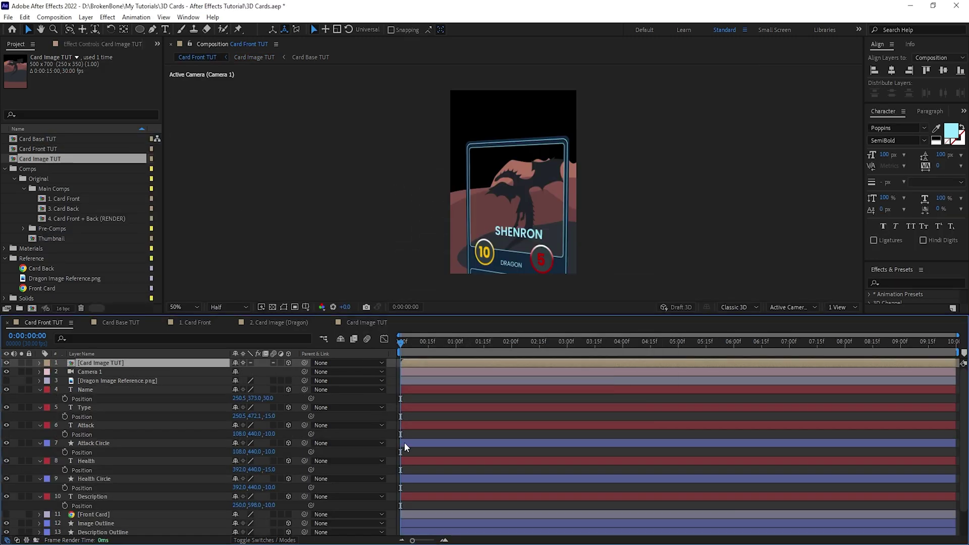
- Move the Dragon Image Reference.png layer from Card Front TUT into Card Image TUT and keep it hidden
{"action": "left_click", "coordinate": [134, 384]}
{"action": "key", "text": "Delete"}
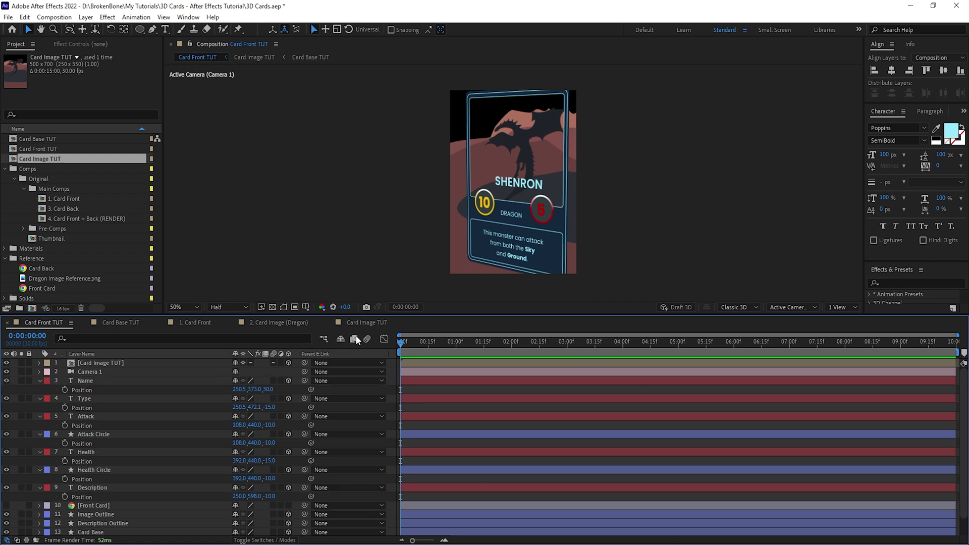
{"action": "left_click", "coordinate": [368, 323]}
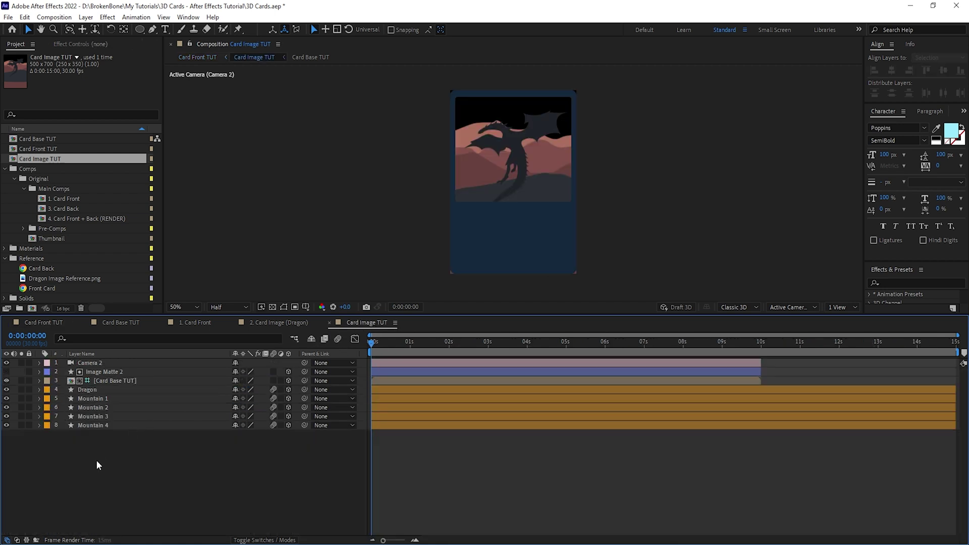
{"action": "left_click", "coordinate": [7, 363]}
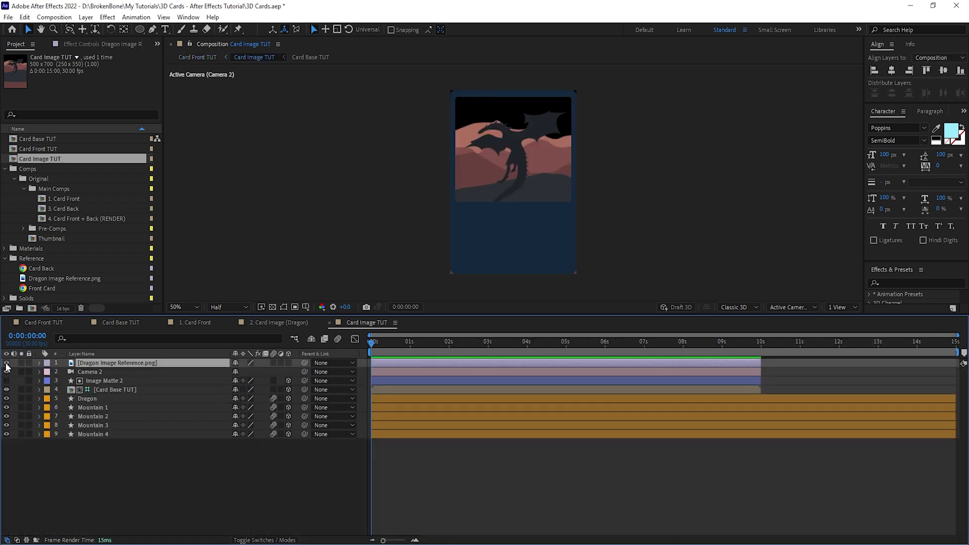
{"action": "left_click", "coordinate": [7, 364]}
{"action": "left_click", "coordinate": [128, 462]}
{"action": "left_click_drag", "start_coordinate": [265, 494], "coordinate": [112, 353]}
{"action": "left_click", "coordinate": [146, 492]}
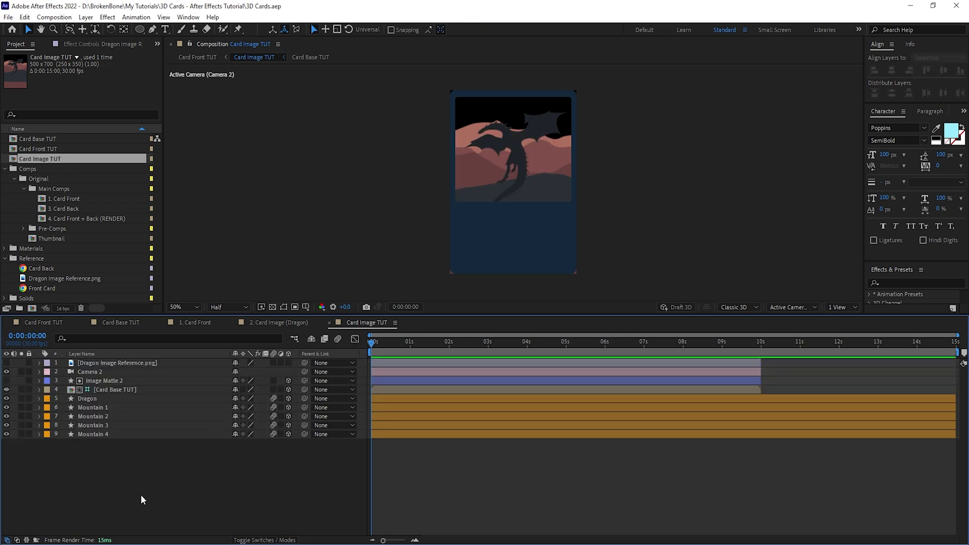
{"action": "key", "text": "ctrl+a"}
{"action": "left_click", "coordinate": [232, 491]}
{"action": "left_click_drag", "start_coordinate": [313, 482], "coordinate": [159, 359]}
{"action": "left_click", "coordinate": [182, 471]}
{"action": "left_click_drag", "start_coordinate": [543, 222], "coordinate": [529, 249]}
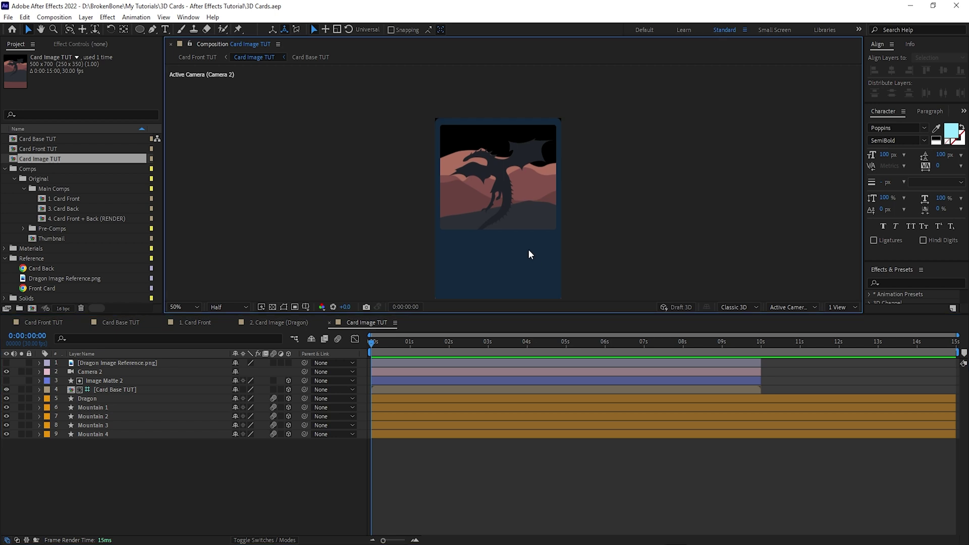
- Collapse the open Position properties of all layers in Card Front TUT
{"action": "left_click", "coordinate": [53, 319]}
{"action": "left_click", "coordinate": [75, 380]}
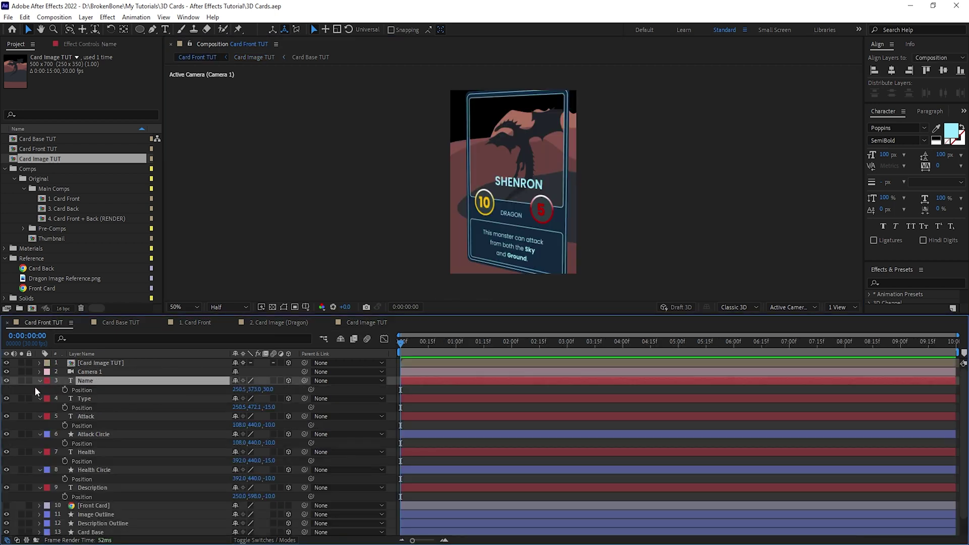
{"action": "key", "text": "ctrl+a"}
{"action": "left_click", "coordinate": [40, 381]}
{"action": "left_click", "coordinate": [101, 382]}
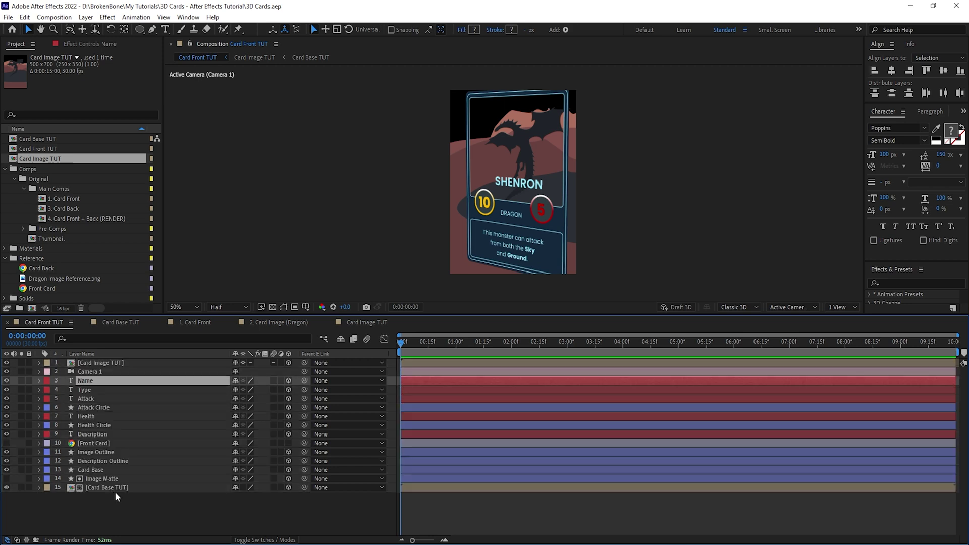
- Move Card Image TUT below Image Outline and place a duplicate of Image Matte directly above it
{"action": "left_click", "coordinate": [109, 503]}
{"action": "left_click_drag", "start_coordinate": [101, 367], "coordinate": [107, 454]}
{"action": "left_click", "coordinate": [98, 480]}
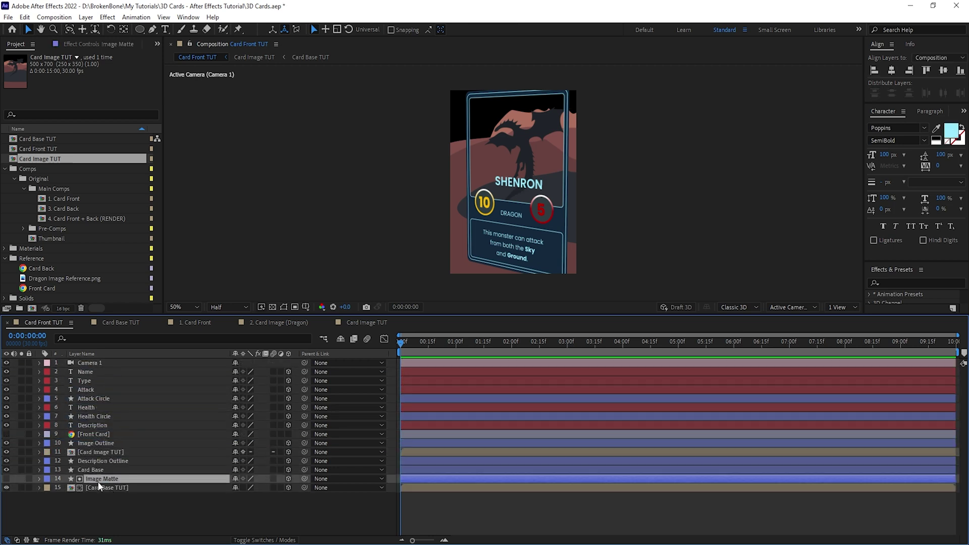
{"action": "key", "text": "ctrl+d"}
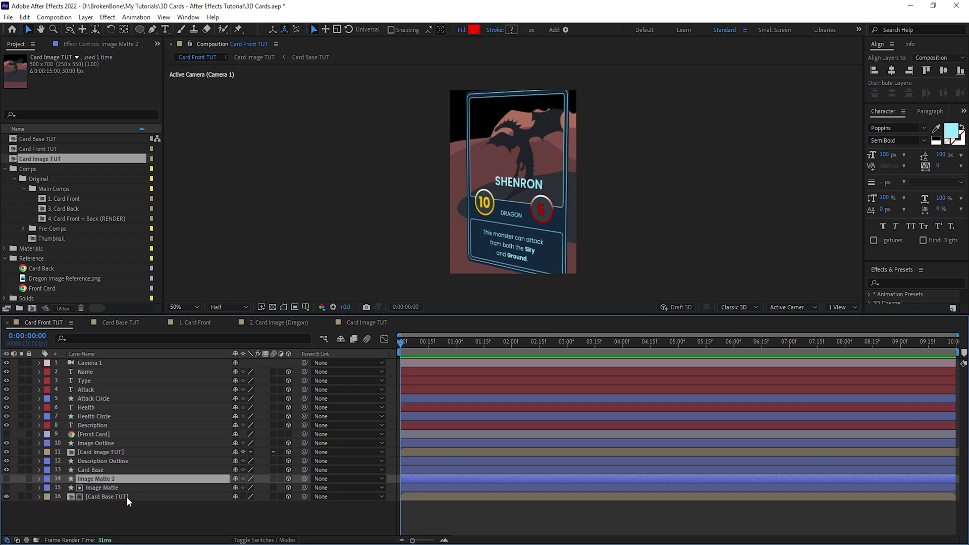
{"action": "left_click_drag", "start_coordinate": [107, 482], "coordinate": [105, 449]}
- Set the track matte of Card Image TUT to Alpha Matte "Image Matte 2" and save the project
{"action": "left_click", "coordinate": [106, 462]}
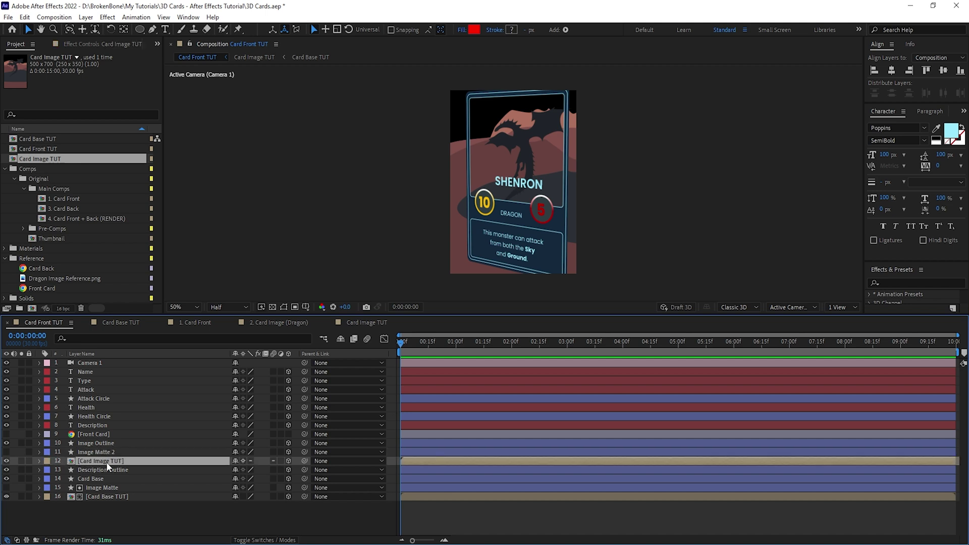
{"action": "key", "text": "F4"}
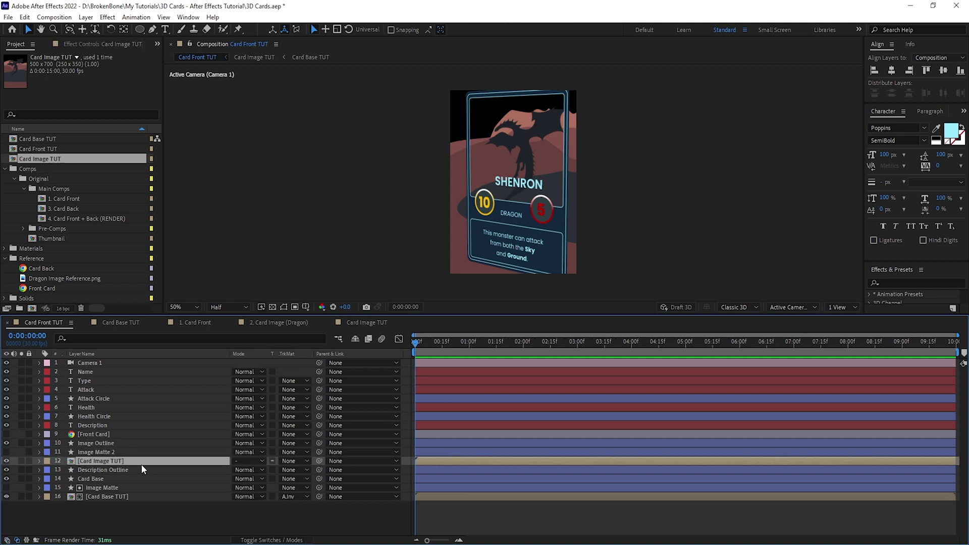
{"action": "left_click", "coordinate": [292, 461]}
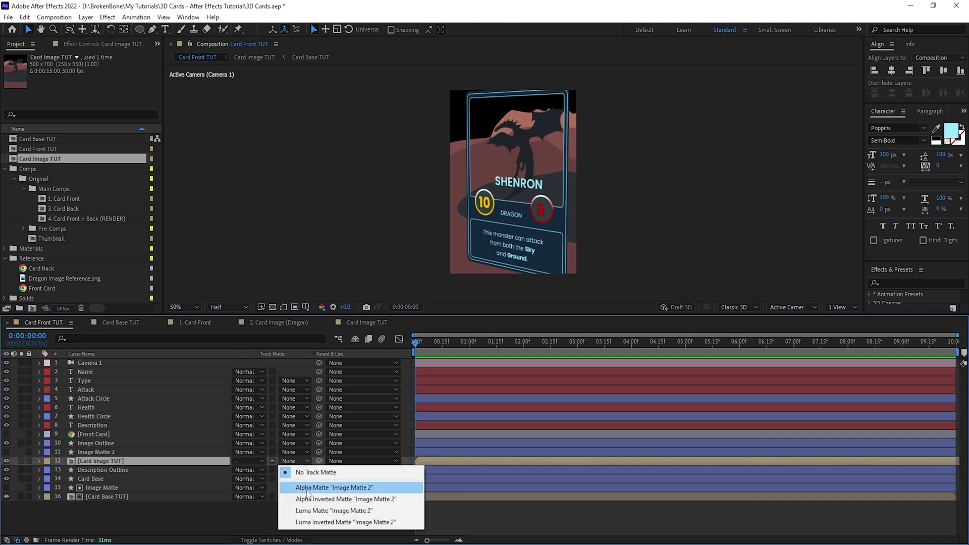
{"action": "left_click", "coordinate": [309, 489]}
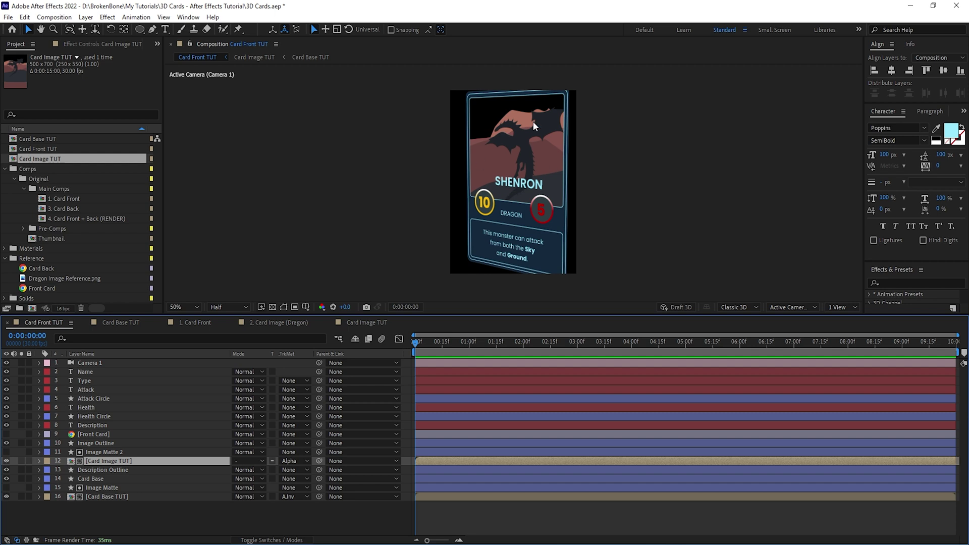
{"action": "key", "text": "ctrl+s"}
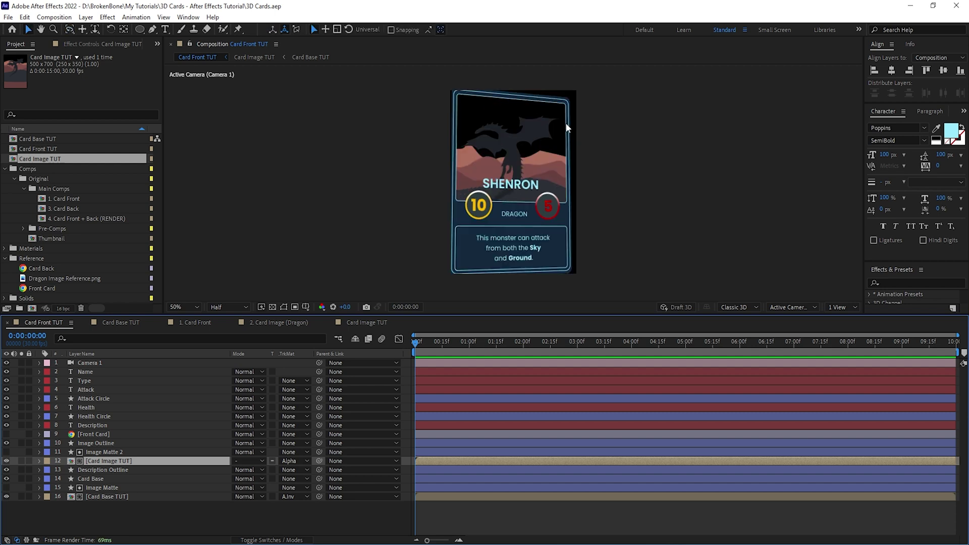
- Show the dragon reference in Card Image TUT and create a 500 x 700 px solid in its sampled orange sky colour beneath Mountain 4
{"action": "left_click", "coordinate": [365, 325]}
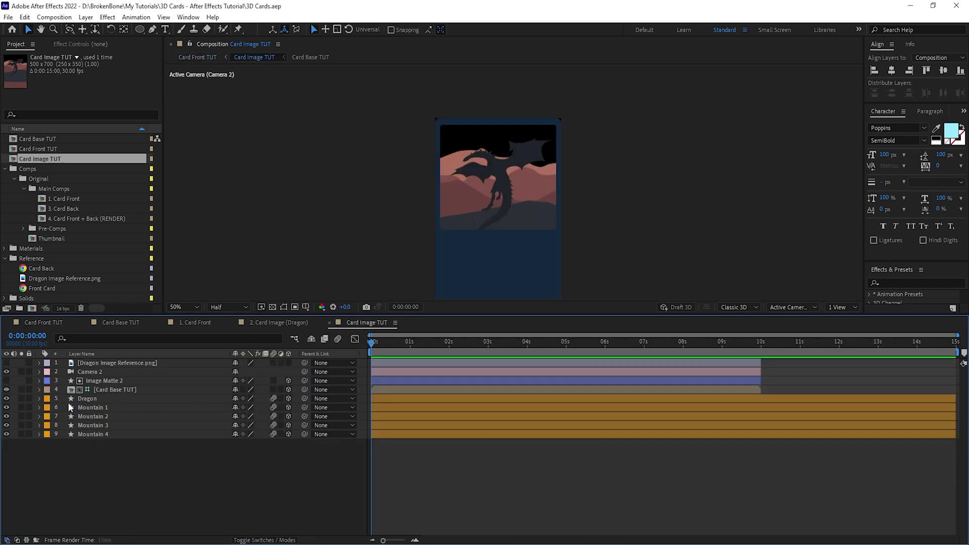
{"action": "left_click", "coordinate": [7, 363]}
{"action": "left_click", "coordinate": [104, 364]}
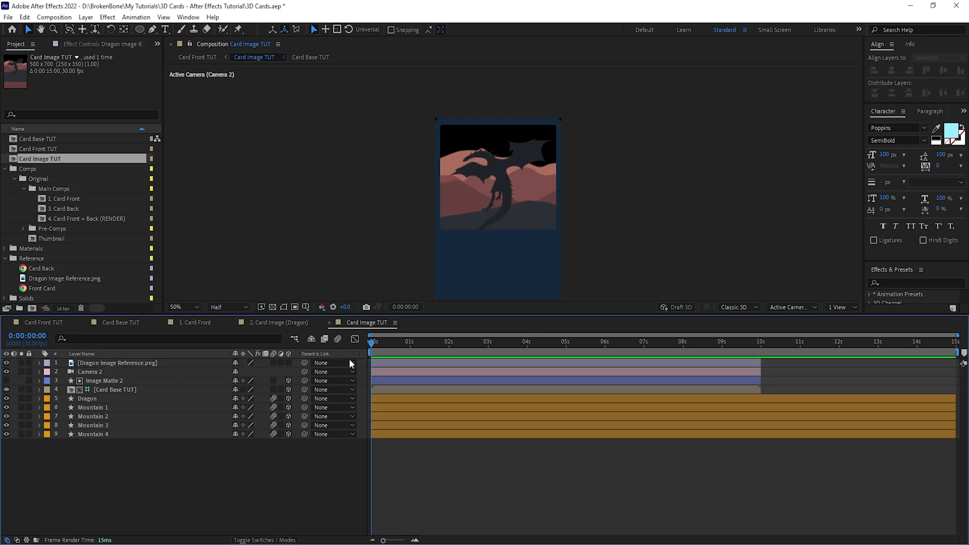
{"action": "left_click", "coordinate": [6, 362]}
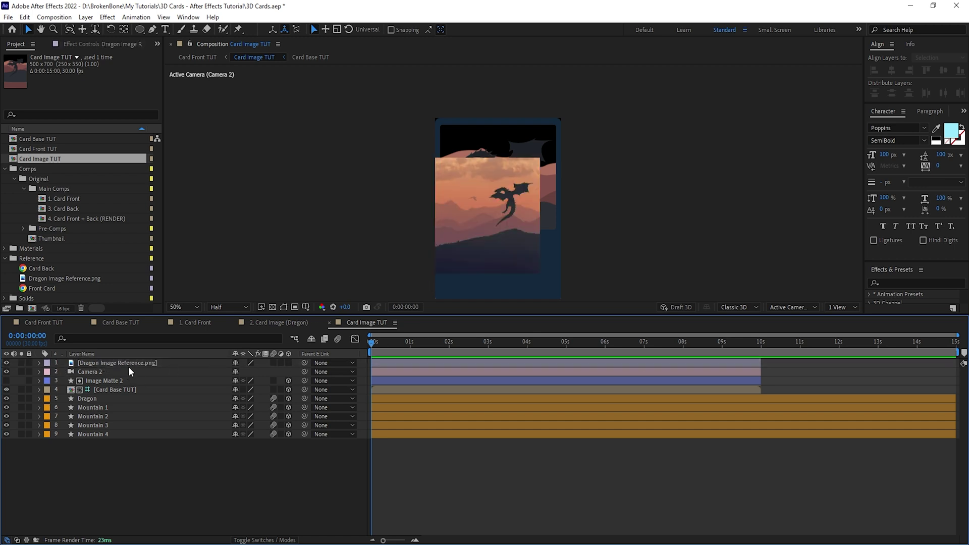
{"action": "left_click", "coordinate": [121, 364]}
{"action": "key", "text": "ctrl+y"}
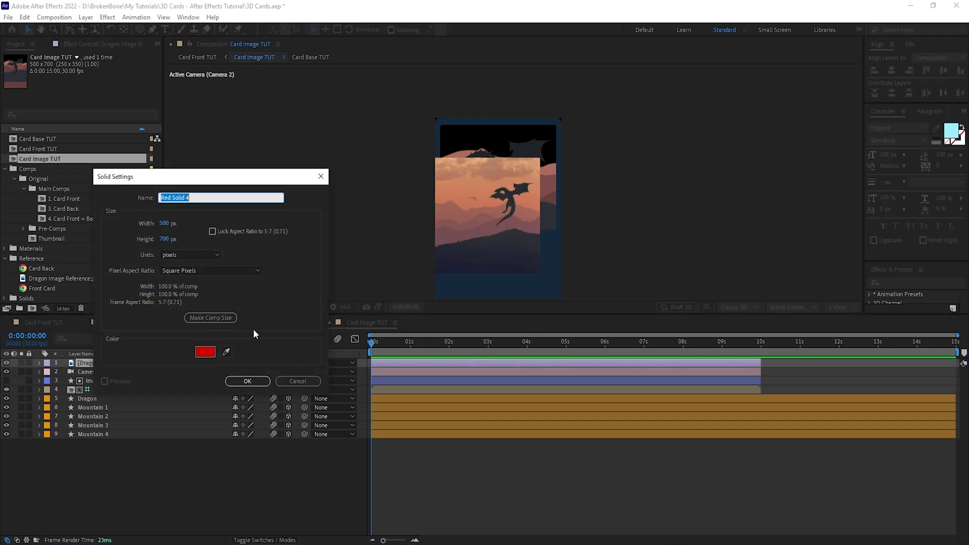
{"action": "left_click", "coordinate": [226, 354]}
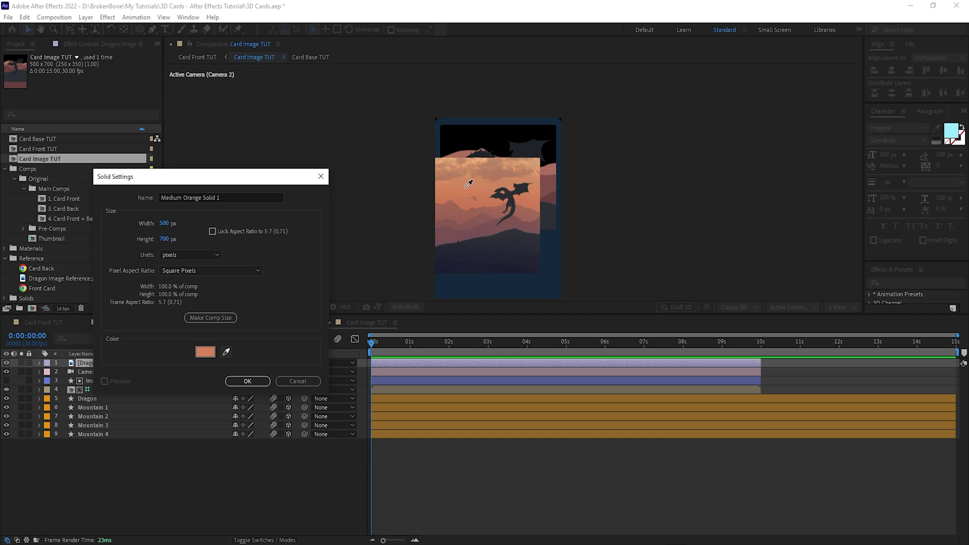
{"action": "left_click", "coordinate": [463, 183]}
{"action": "left_click", "coordinate": [247, 381]}
{"action": "left_click_drag", "start_coordinate": [96, 368], "coordinate": [104, 459]}
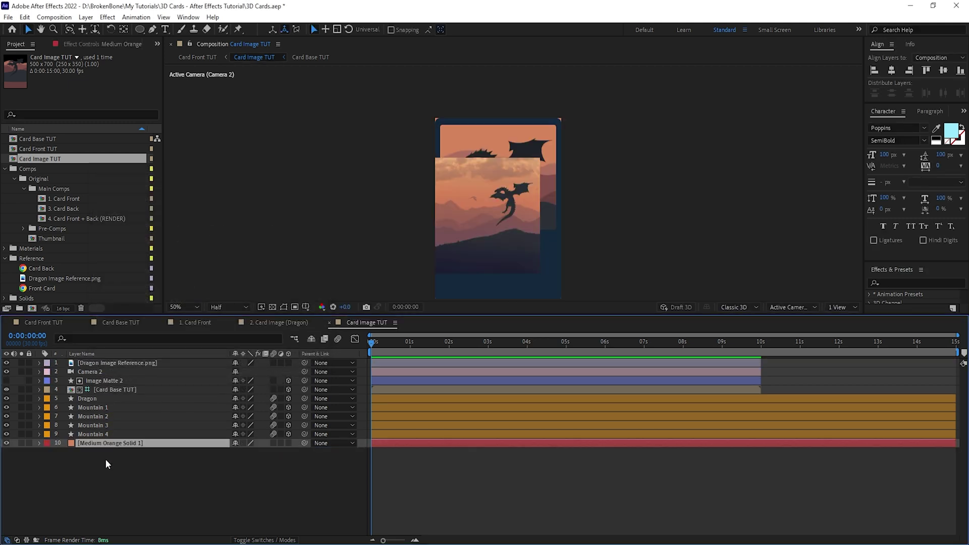
- Rename the orange solid as BG and hide the Dragon Image Reference.png layer
{"action": "key", "text": "Return"}
{"action": "type", "text": "BG"}
{"action": "key", "text": "Return"}
{"action": "left_click", "coordinate": [6, 363]}
{"action": "left_click", "coordinate": [267, 476]}
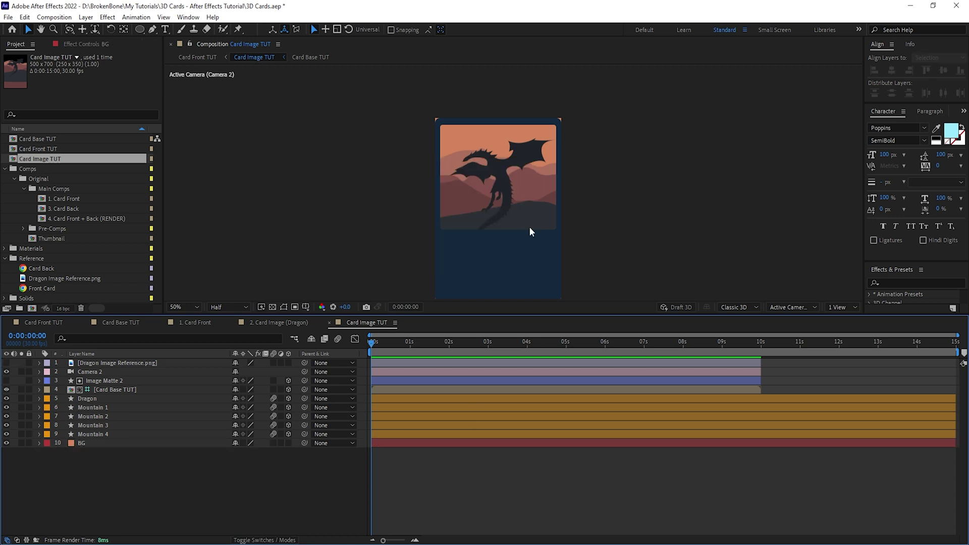
- Orbit the camera around the card in Card Front TUT to examine the image's depth from the side and the front
{"action": "left_click", "coordinate": [43, 323]}
{"action": "left_click", "coordinate": [509, 175]}
{"action": "key", "text": "c"}
{"action": "left_click_drag", "start_coordinate": [509, 175], "coordinate": [618, 157]}
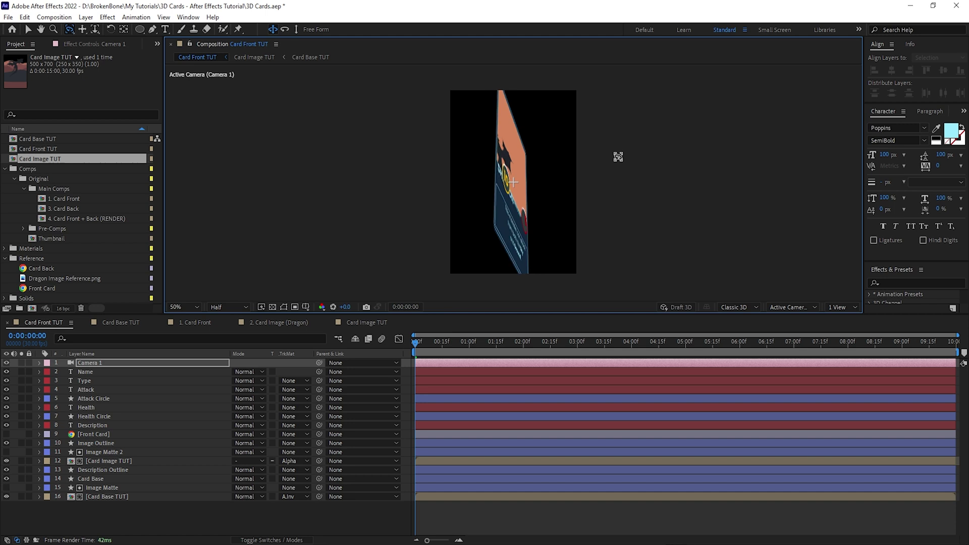
{"action": "left_click_drag", "start_coordinate": [618, 157], "coordinate": [626, 159]}
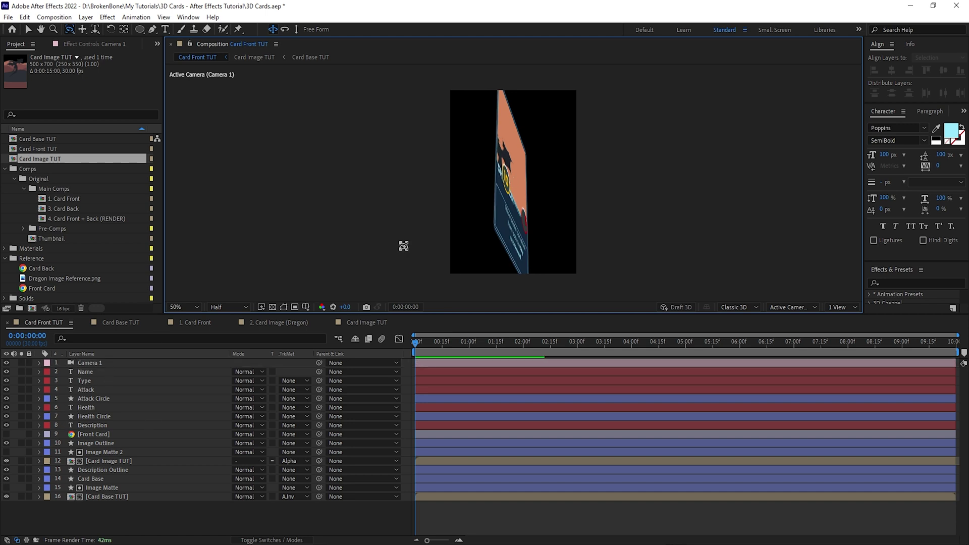
{"action": "left_click_drag", "start_coordinate": [525, 196], "coordinate": [494, 197]}
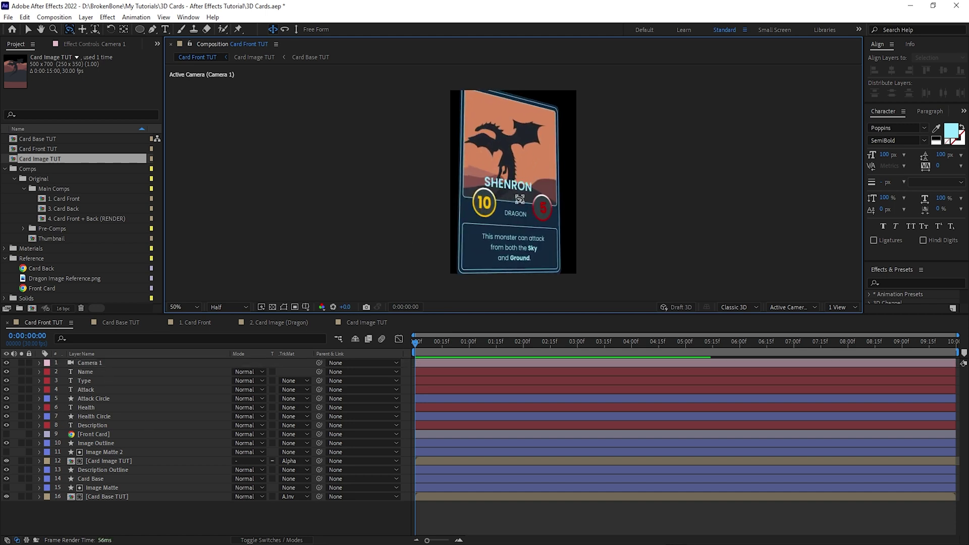
{"action": "key", "text": "v"}
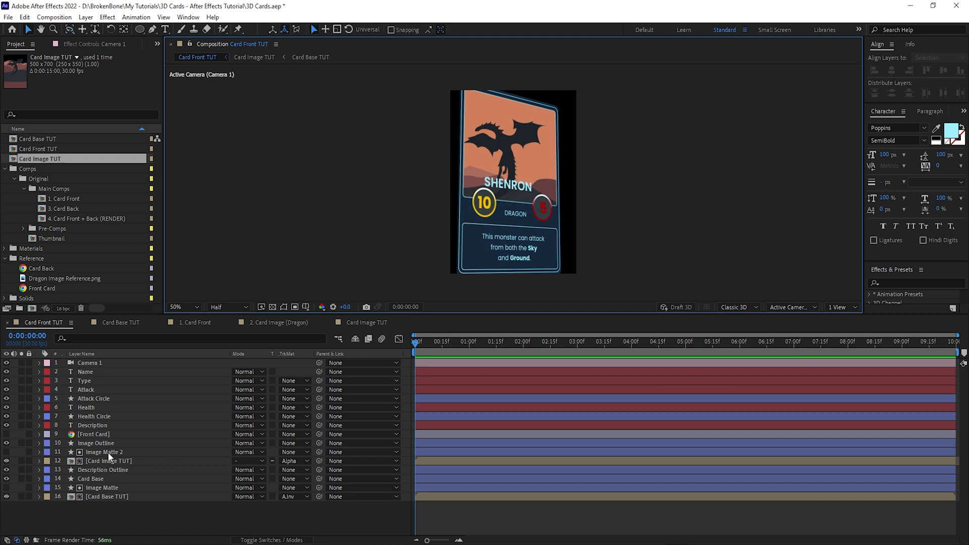
- Place a duplicate of Image Matte 2 directly above the Name layer, set Name's track matte to Alpha Matte, and check it from another camera angle
{"action": "left_click", "coordinate": [107, 452]}
{"action": "key", "text": "ctrl+d"}
{"action": "left_click_drag", "start_coordinate": [107, 453], "coordinate": [104, 369]}
{"action": "left_click", "coordinate": [295, 381]}
{"action": "left_click", "coordinate": [335, 407]}
{"action": "key", "text": "c"}
{"action": "left_click_drag", "start_coordinate": [497, 189], "coordinate": [542, 178]}
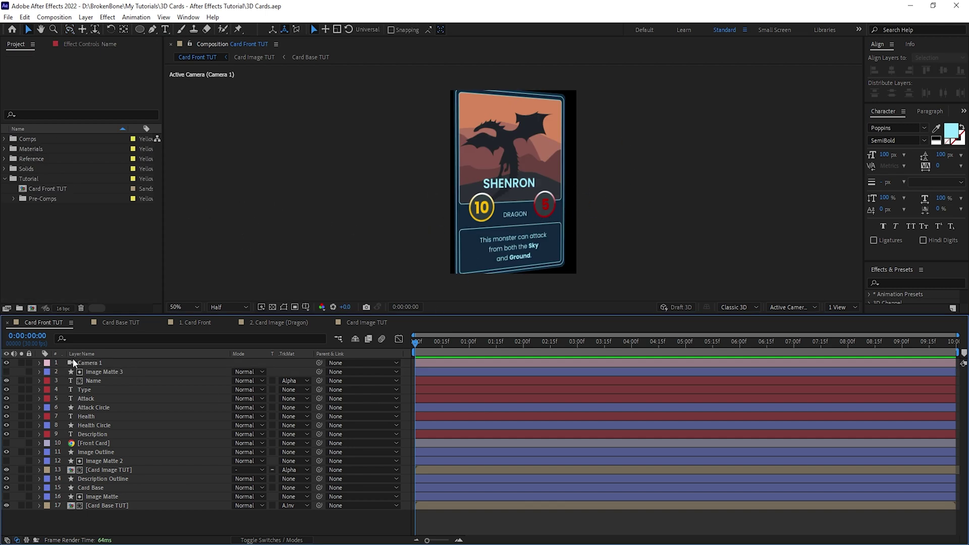
- Duplicate the Card Front TUT composition in the Tutorial folder and name the copy Card Back TUT
{"action": "left_click", "coordinate": [58, 190]}
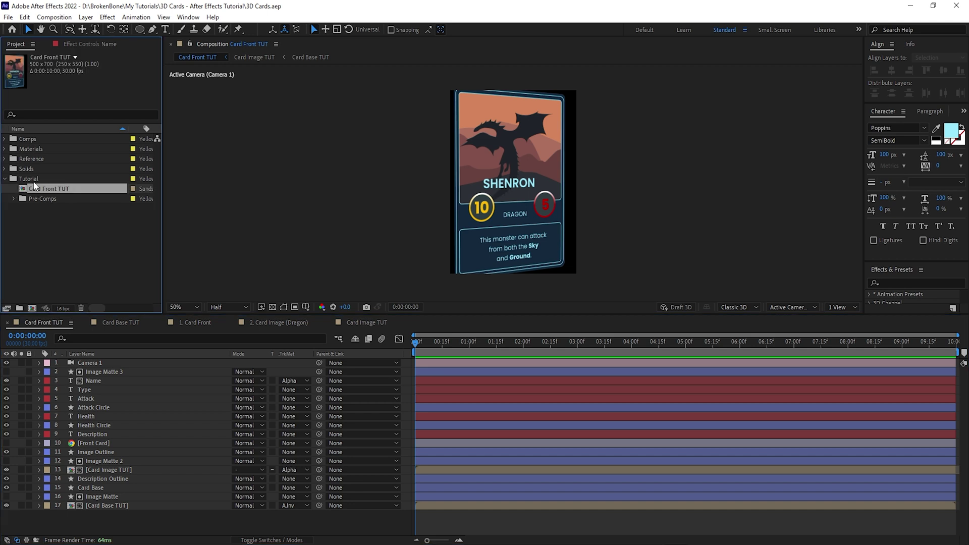
{"action": "key", "text": "ctrl+d"}
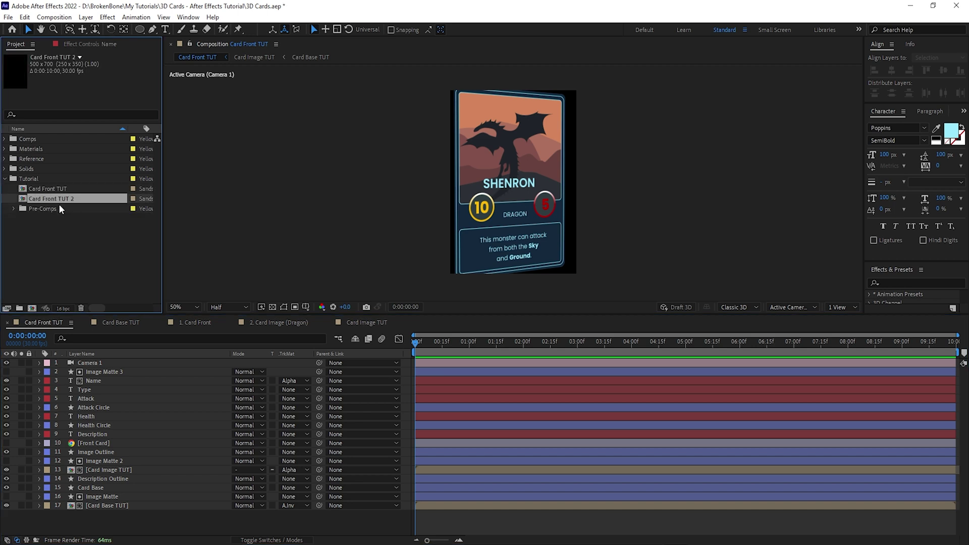
{"action": "key", "text": "Return"}
{"action": "type", "text": "Card"}
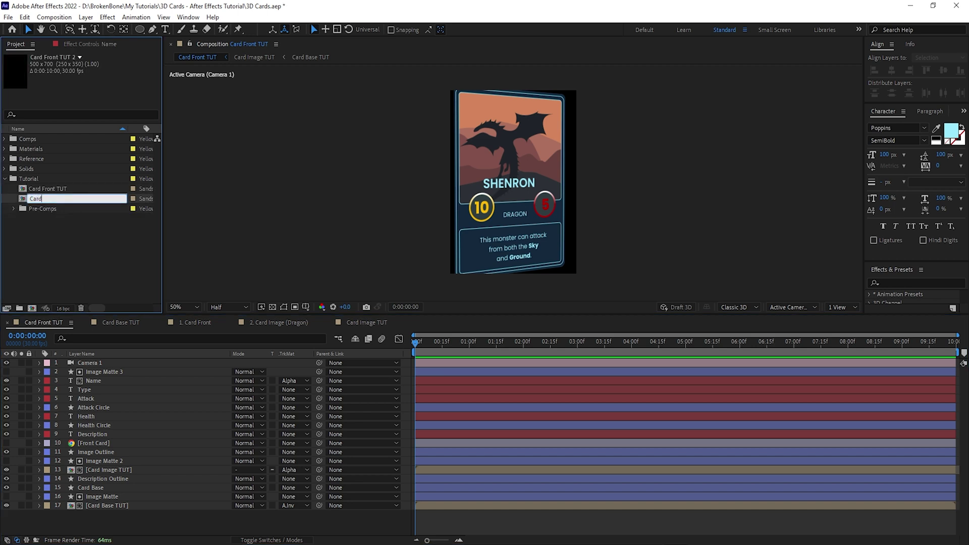
{"action": "type", "text": " Back TUT"}
{"action": "key", "text": "Return"}
- Open Card Back TUT and close the other open compositions except Card Front TUT
{"action": "double_click", "coordinate": [64, 190]}
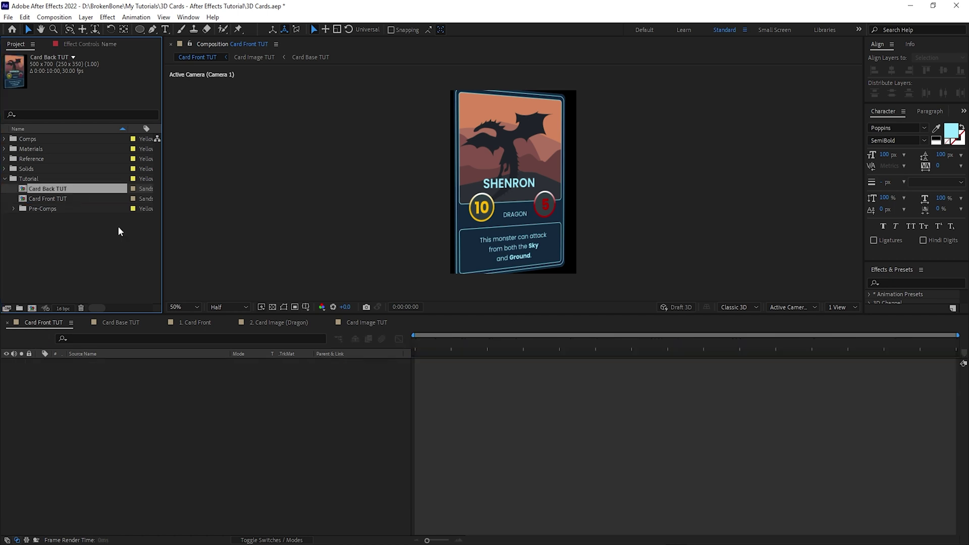
{"action": "left_click", "coordinate": [329, 323]}
{"action": "left_click", "coordinate": [234, 321]}
{"action": "left_click", "coordinate": [160, 322]}
{"action": "left_click", "coordinate": [86, 322]}
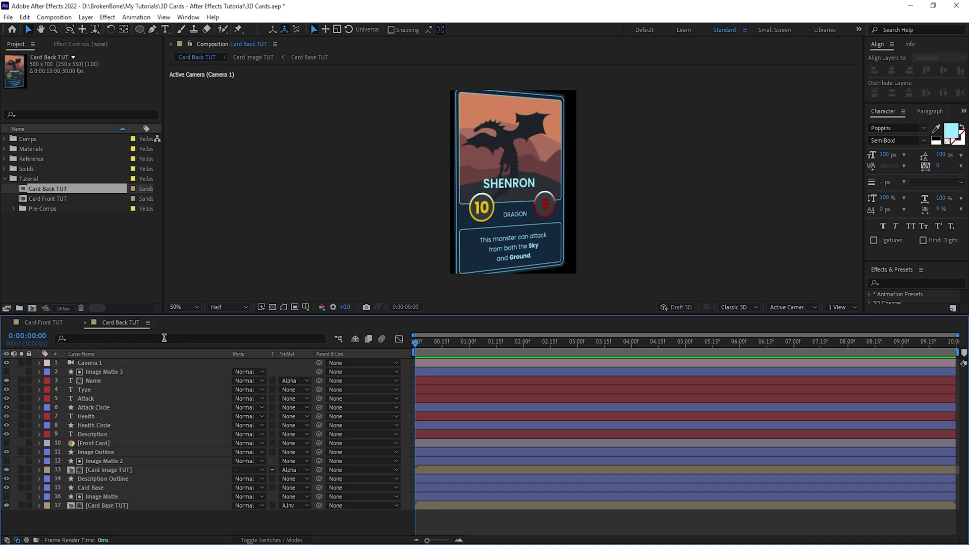
- Reset Camera 1 in Card Back TUT to its straight front view
{"action": "right_click", "coordinate": [96, 364]}
{"action": "mouse_move", "coordinate": [148, 109]}
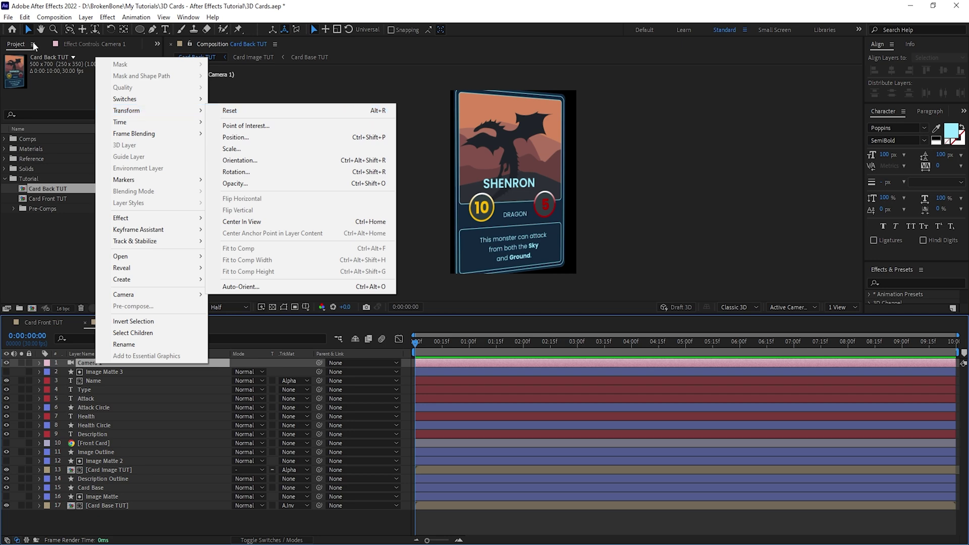
{"action": "left_click", "coordinate": [25, 17]}
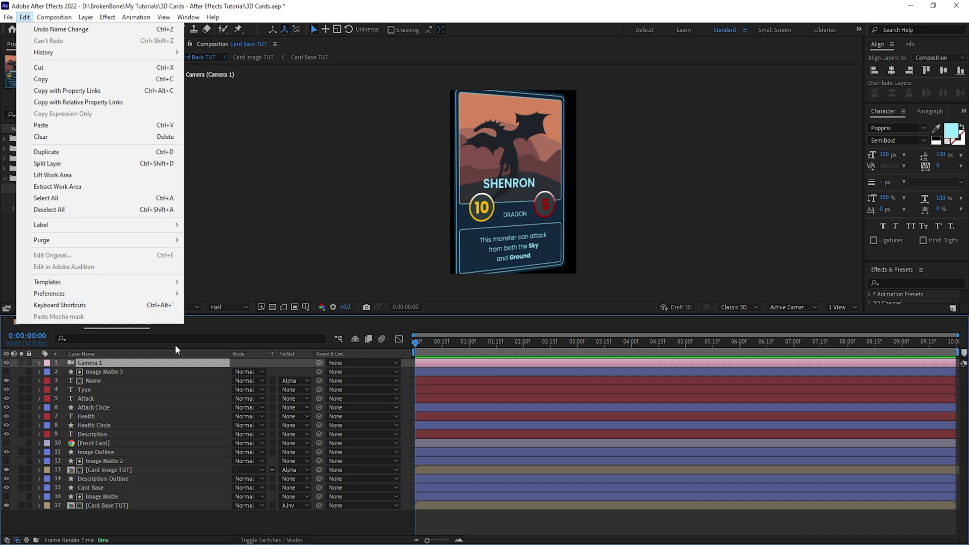
{"action": "left_click", "coordinate": [132, 364]}
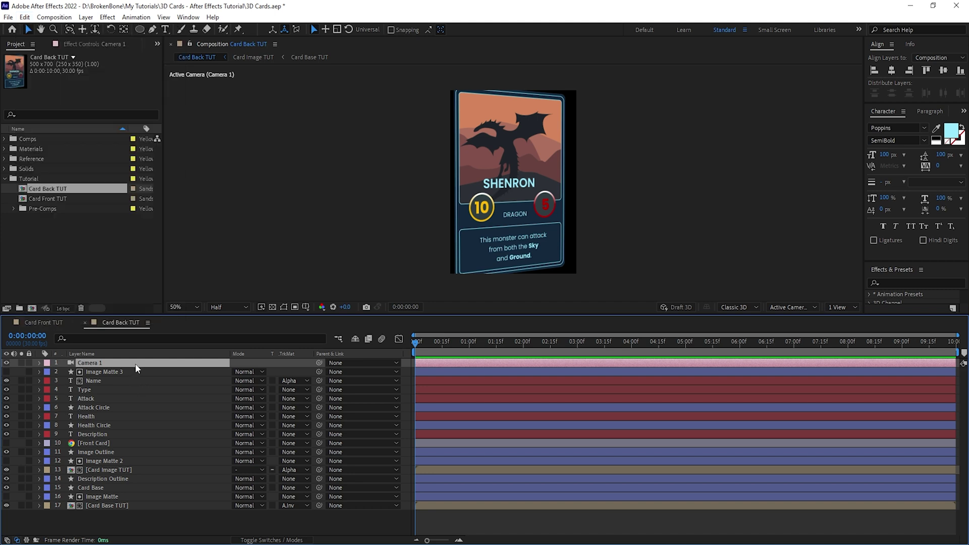
{"action": "key", "text": "ctrl+z"}
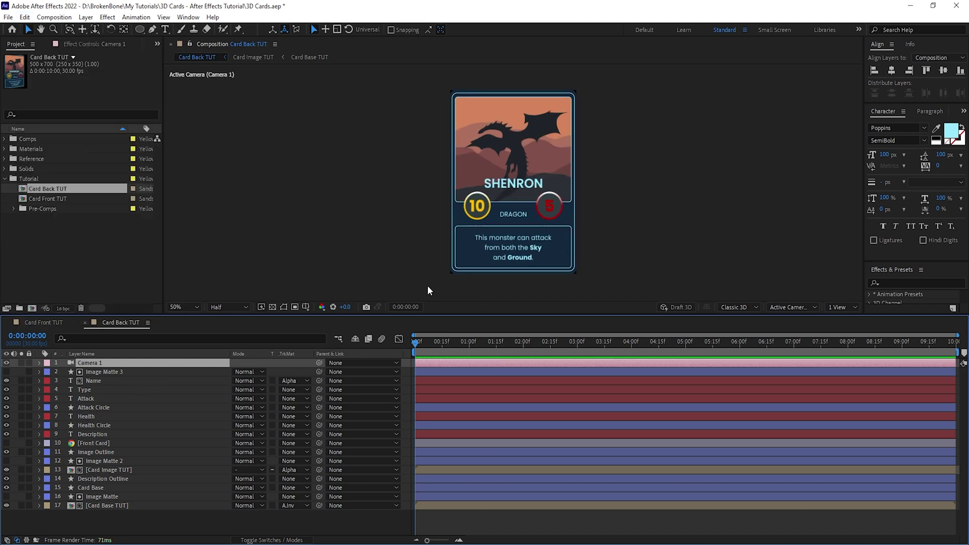
- Strip Card Back TUT down to Camera 1, Card Base and Card Base TUT without a track matte, and save the project
{"action": "mouse_move", "coordinate": [117, 372]}
{"action": "left_mouse_down"}
{"action": "mouse_move", "coordinate": [93, 397]}
{"action": "mouse_move", "coordinate": [96, 487]}
{"action": "left_mouse_up"}
{"action": "key", "text": "Delete"}
{"action": "left_click", "coordinate": [293, 389]}
{"action": "left_click", "coordinate": [287, 400]}
{"action": "left_click", "coordinate": [95, 381]}
{"action": "key", "text": "Delete"}
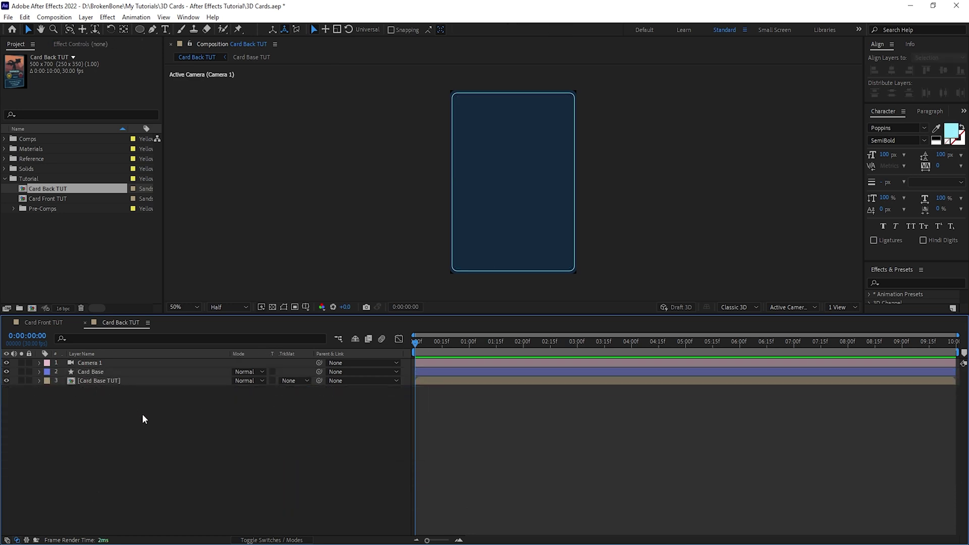
{"action": "key", "text": "ctrl+s"}
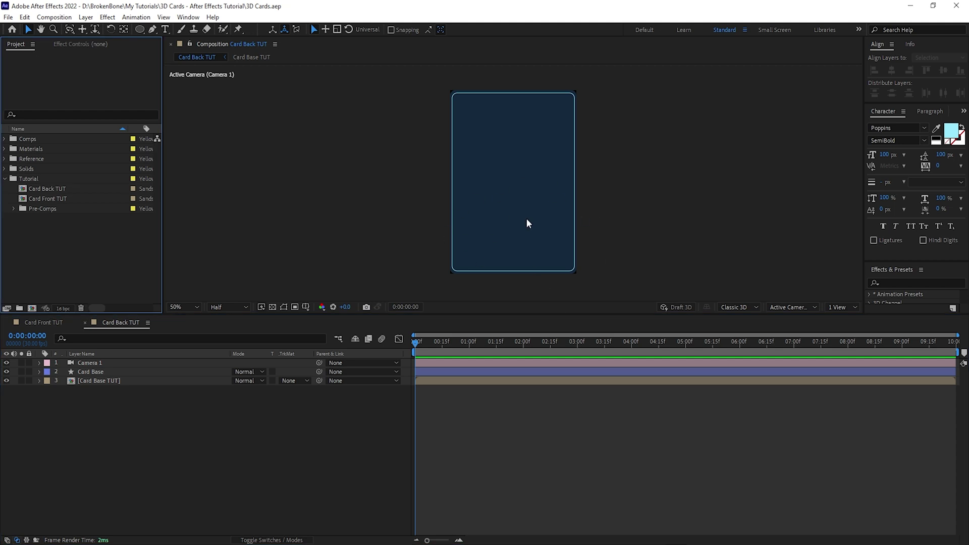
- Add the Card Back reference image from the Reference folder to Card Back TUT as the top layer and hide it
{"action": "left_click", "coordinate": [5, 159]}
{"action": "left_click", "coordinate": [34, 169]}
{"action": "left_click_drag", "start_coordinate": [42, 171], "coordinate": [295, 450]}
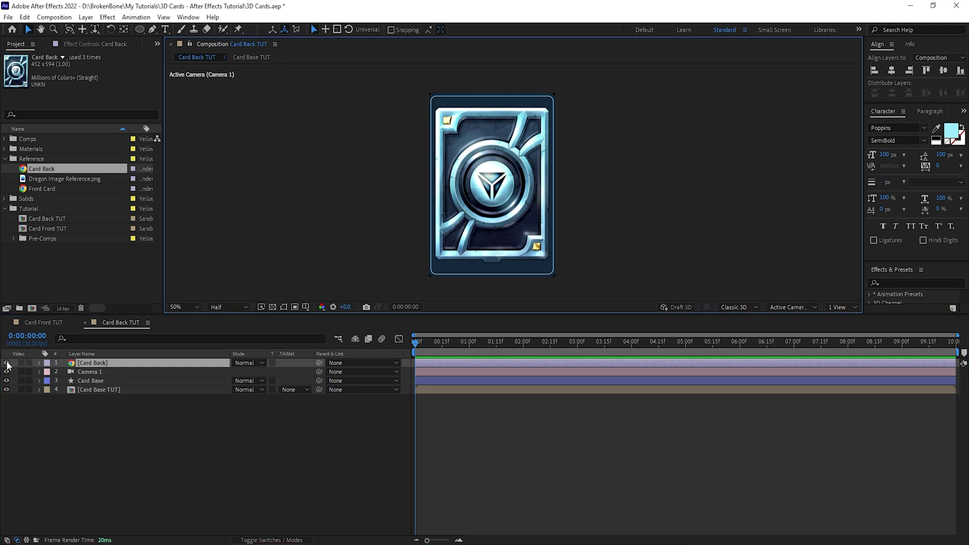
{"action": "left_click", "coordinate": [6, 363]}
{"action": "left_click", "coordinate": [208, 438]}
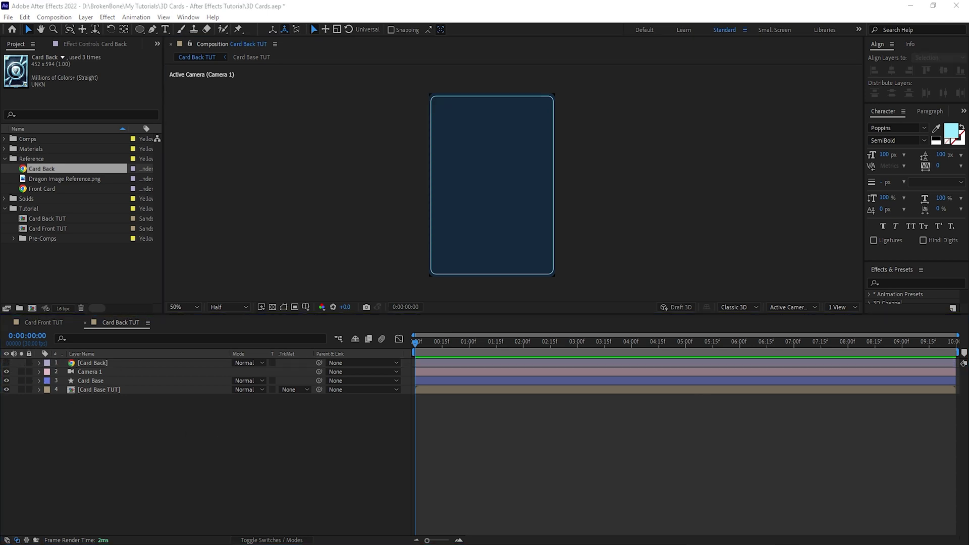
- Create an ellipse shape layer in Card Back TUT and set its ellipse path size to 210 x 210
{"action": "left_click", "coordinate": [114, 425]}
{"action": "double_click", "coordinate": [139, 29]}
{"action": "left_click", "coordinate": [57, 381]}
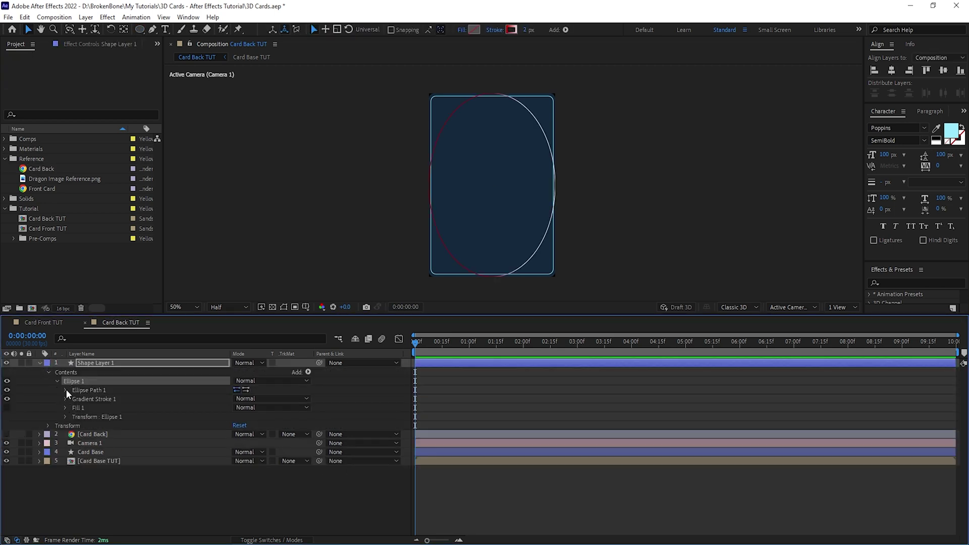
{"action": "left_click", "coordinate": [66, 389]}
{"action": "left_click", "coordinate": [247, 399]}
{"action": "type", "text": "21"}
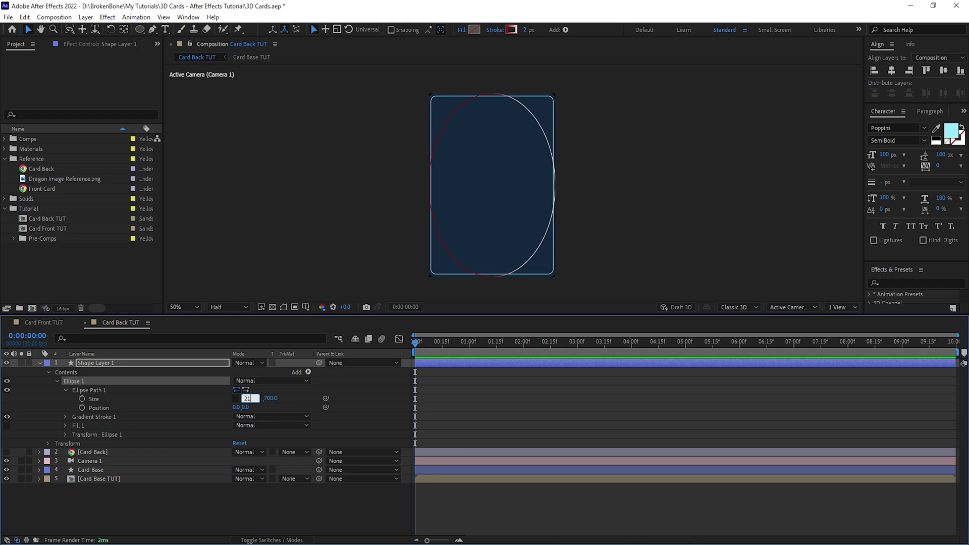
{"action": "key", "text": "Tab"}
{"action": "type", "text": "210"}
- Delete the circle's gradient stroke, make its fill visible, and set the fill colour to 9AEBFF
{"action": "left_click", "coordinate": [96, 417]}
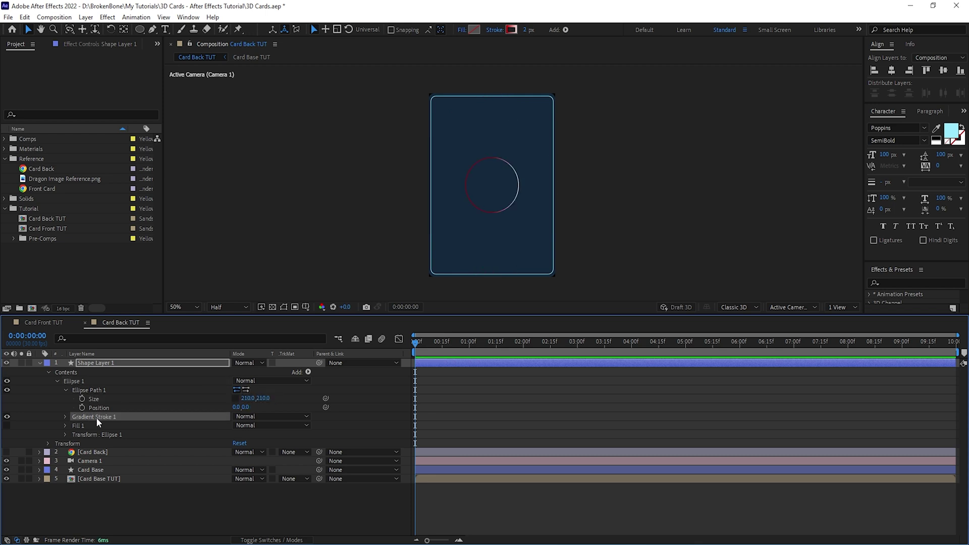
{"action": "key", "text": "Delete"}
{"action": "left_click", "coordinate": [7, 417]}
{"action": "left_click", "coordinate": [65, 417]}
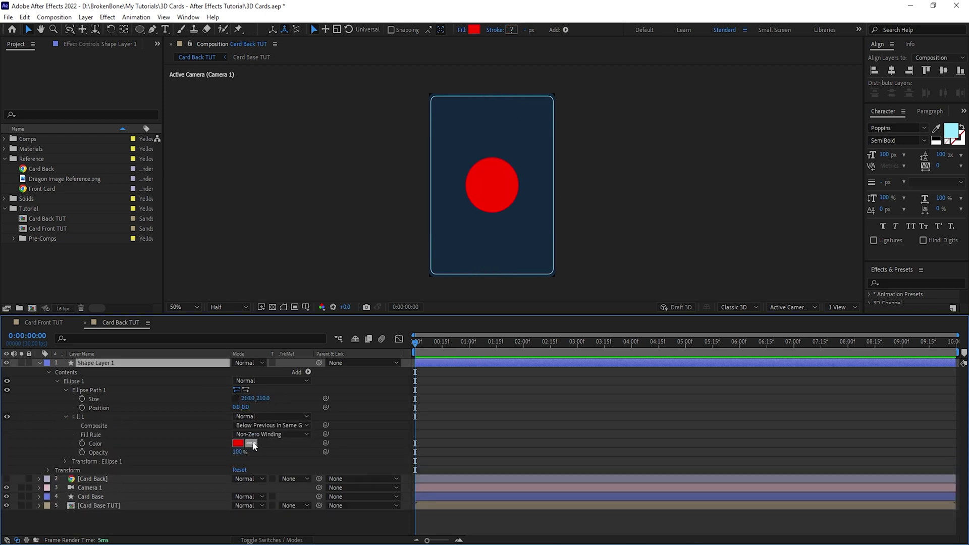
{"action": "left_click", "coordinate": [239, 444]}
{"action": "key", "text": "ctrl+v"}
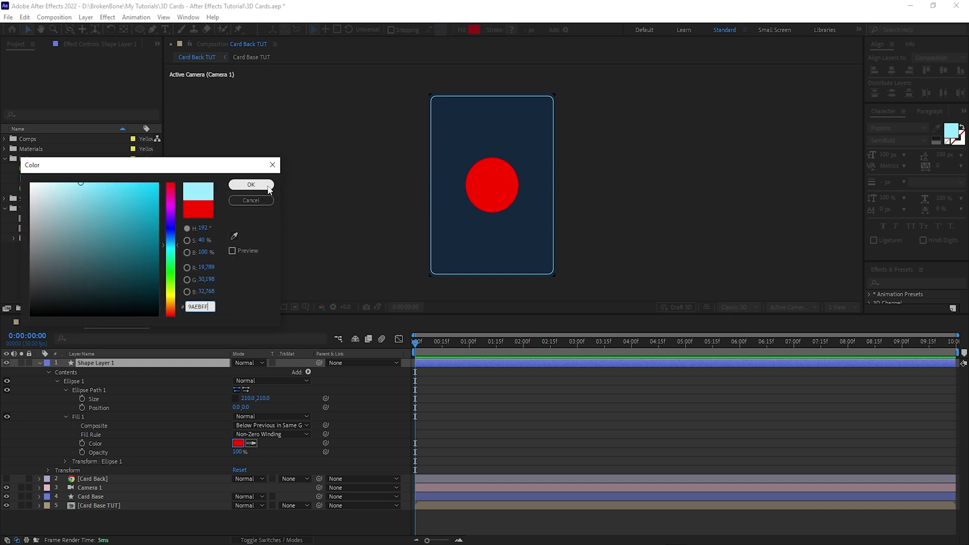
{"action": "left_click", "coordinate": [267, 184]}
- Rename the shape layer as Circle and duplicate it as Circle outline
{"action": "left_click", "coordinate": [101, 364]}
{"action": "key", "text": "Return"}
{"action": "type", "text": "Circle"}
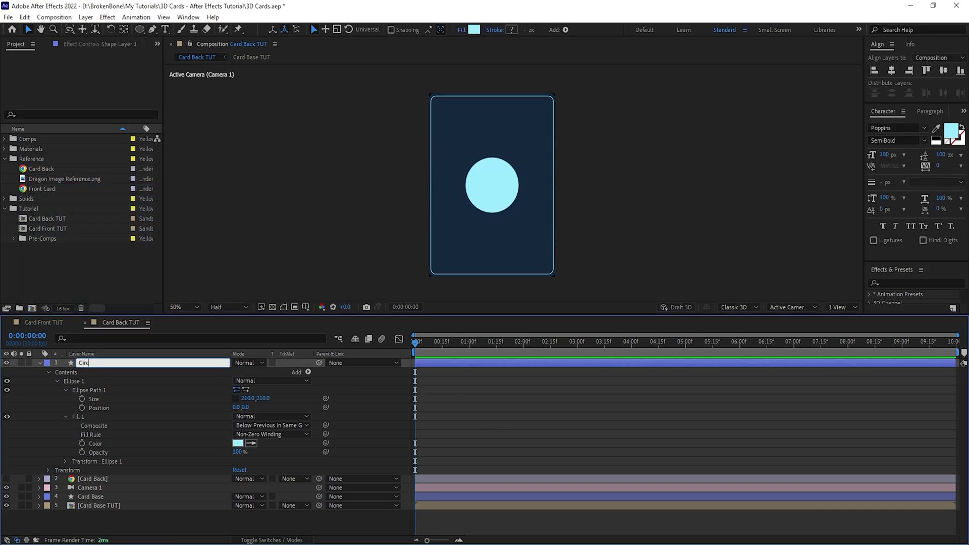
{"action": "key", "text": "Return"}
{"action": "key", "text": "ctrl+d"}
{"action": "key", "text": "Return"}
{"action": "type", "text": "Circle outline"}
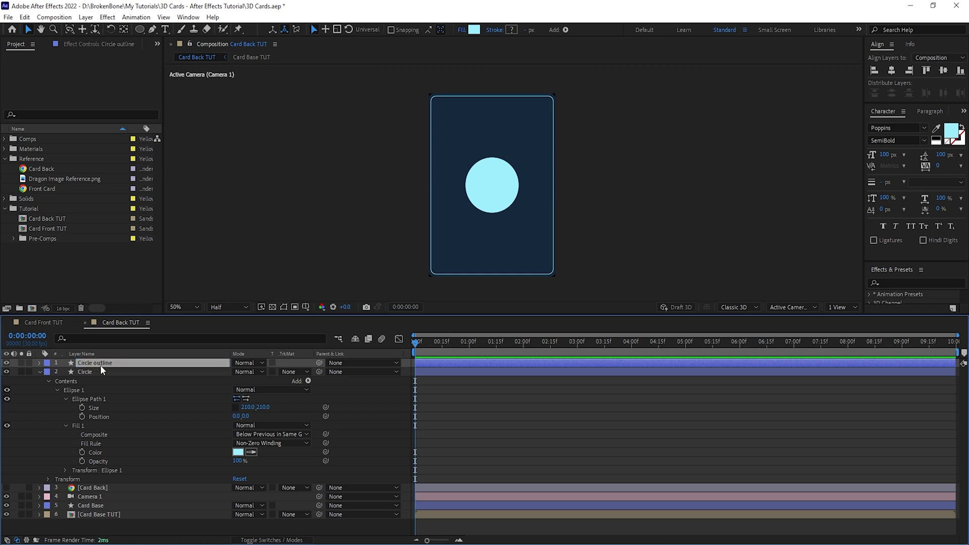
- Replace the fill of Circle outline with a stroke inside its Ellipse 1 group
{"action": "left_click", "coordinate": [39, 363]}
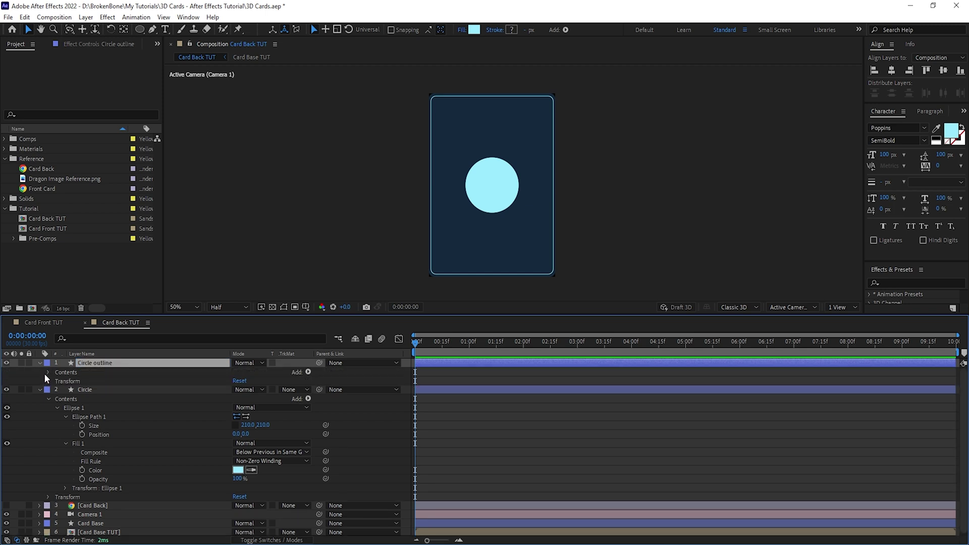
{"action": "left_click", "coordinate": [308, 372]}
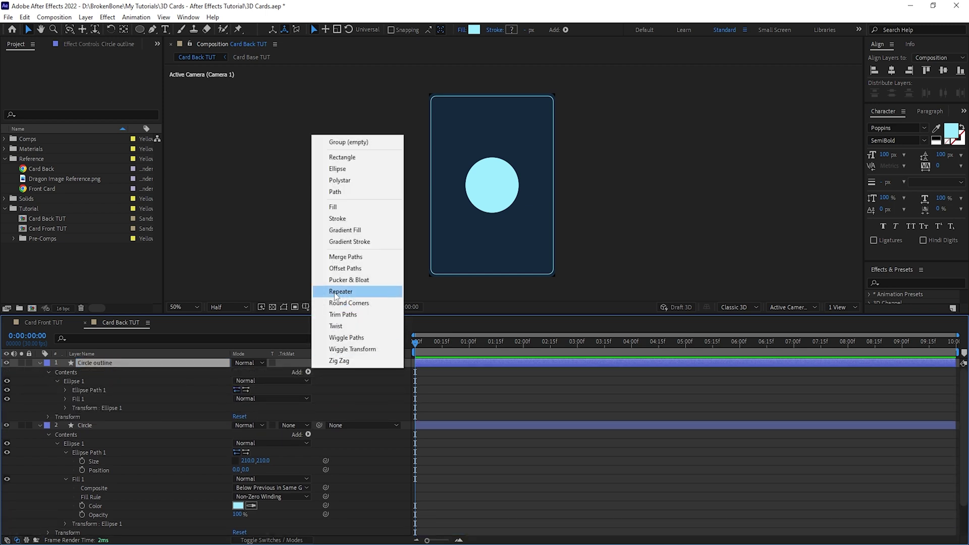
{"action": "left_click", "coordinate": [344, 216]}
{"action": "left_click_drag", "start_coordinate": [69, 417], "coordinate": [82, 397]}
{"action": "left_click", "coordinate": [78, 408]}
{"action": "key", "text": "Delete"}
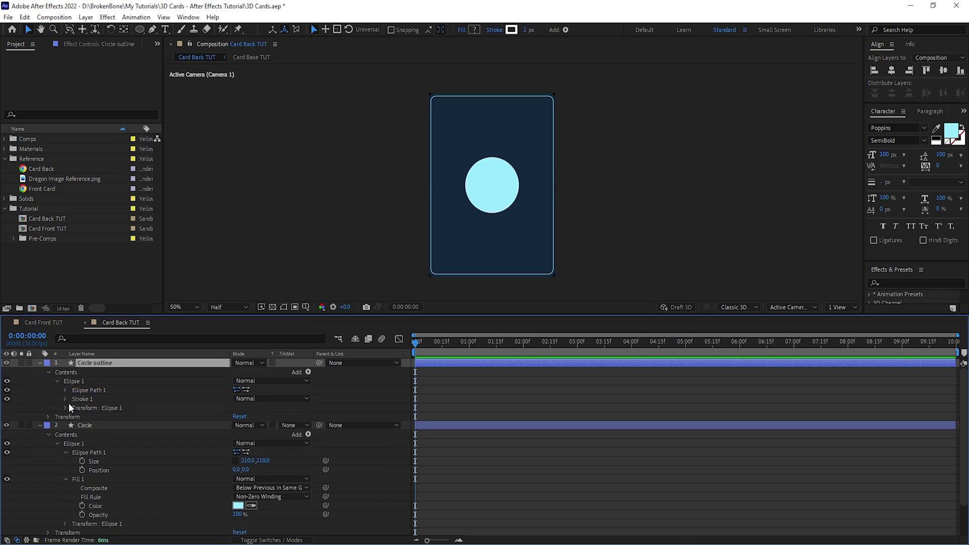
- Set Circle outline's ellipse size to 330 x 330 with a stroke width of 10, sampling the stroke colour from the inner circle
{"action": "left_click", "coordinate": [66, 399]}
{"action": "mouse_move", "coordinate": [237, 432]}
{"action": "left_mouse_down"}
{"action": "mouse_move", "coordinate": [323, 403]}
{"action": "mouse_move", "coordinate": [287, 407]}
{"action": "left_mouse_up"}
{"action": "left_click", "coordinate": [248, 398]}
{"action": "type", "text": "330.0"}
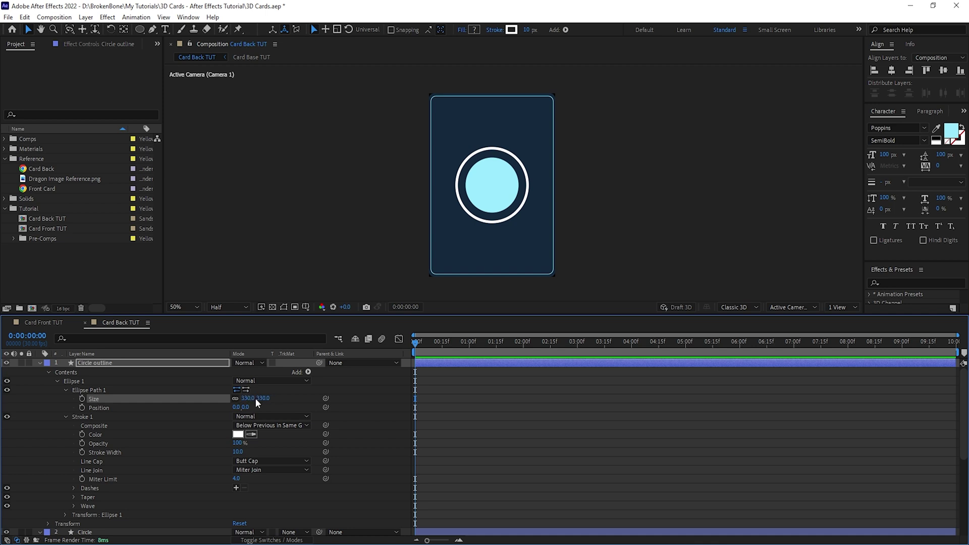
{"action": "left_click", "coordinate": [252, 434]}
{"action": "left_click", "coordinate": [503, 185]}
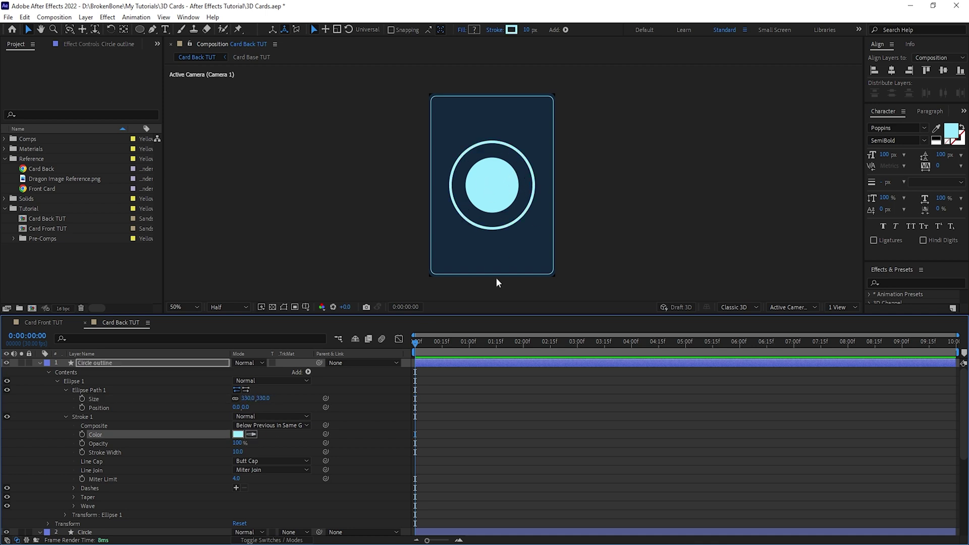
{"action": "left_click", "coordinate": [499, 419]}
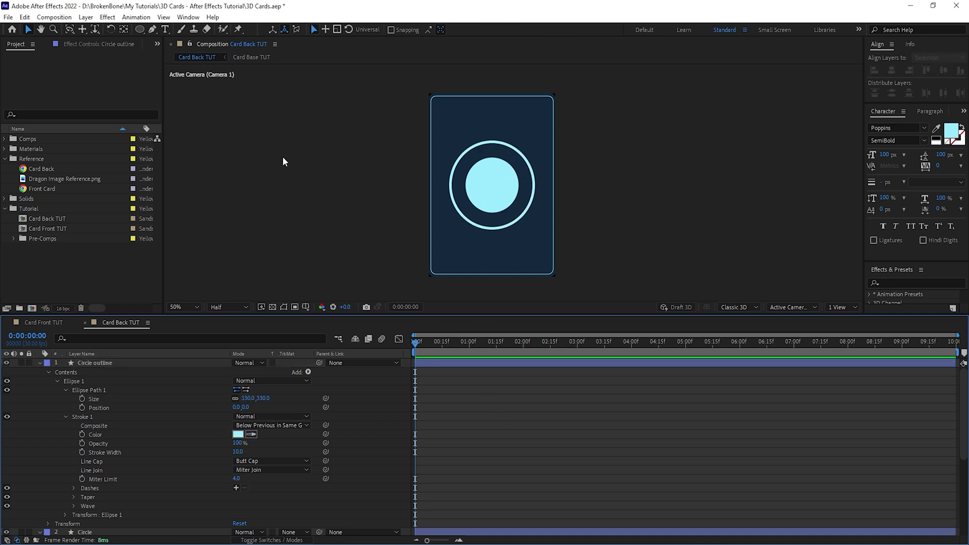
- Create a five-pointed star shape layer with an outer radius of about 250, centred on the card back
{"action": "key", "text": "q"}
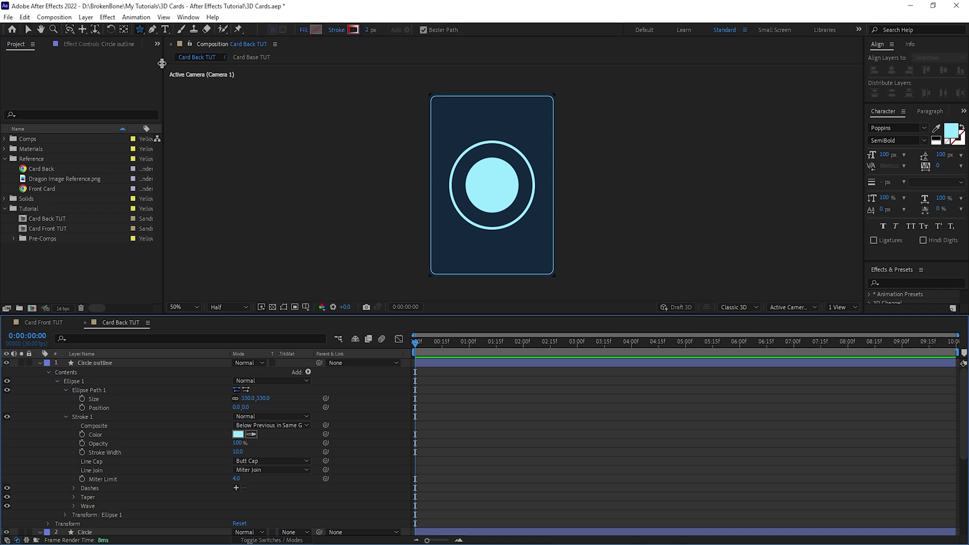
{"action": "key", "text": "v"}
{"action": "left_click", "coordinate": [139, 29]}
{"action": "left_click_drag", "start_coordinate": [492, 187], "coordinate": [529, 238]}
{"action": "left_click", "coordinate": [57, 381]}
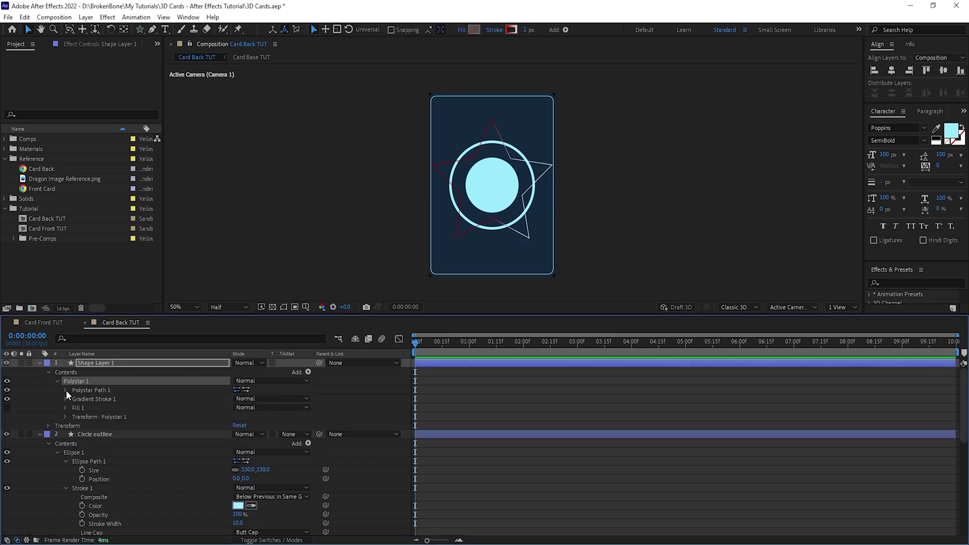
- Set the polystar path's number of points to 3 to turn the star into a triangle
{"action": "left_click", "coordinate": [66, 390]}
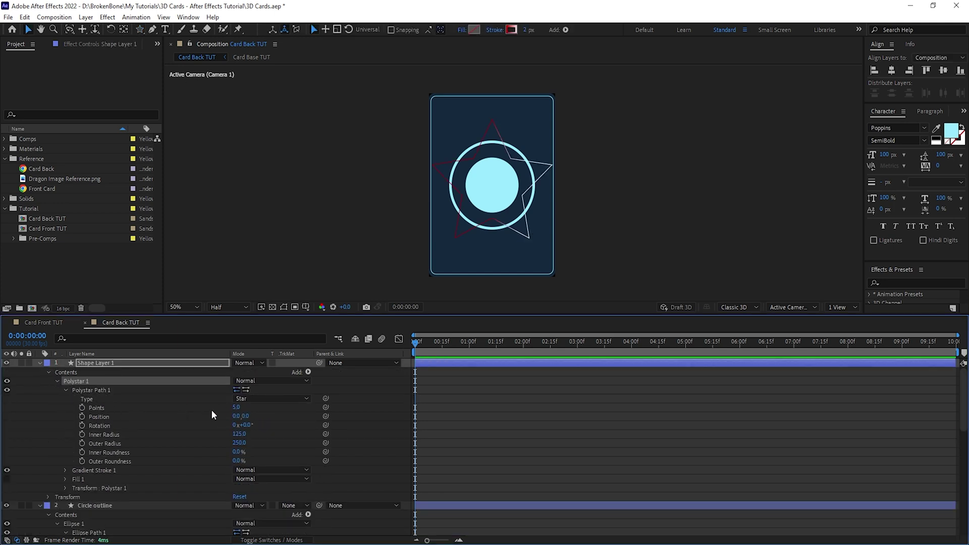
{"action": "left_click", "coordinate": [236, 408]}
{"action": "type", "text": "3"}
{"action": "left_click", "coordinate": [496, 427]}
- Change the triangle's gradient stroke to a solid stroke and set its width to 40 px
{"action": "left_click", "coordinate": [484, 363]}
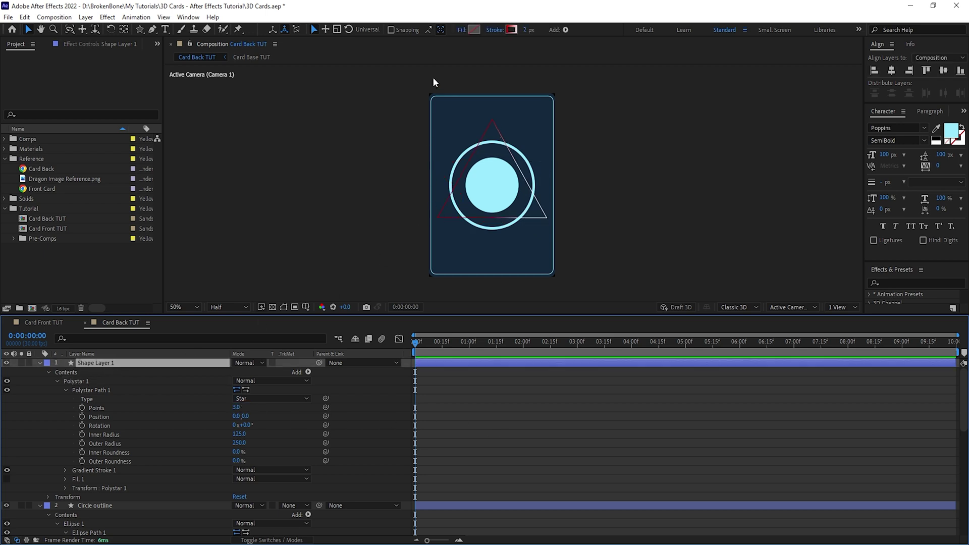
{"action": "left_click", "coordinate": [510, 30], "text": "alt"}
{"action": "left_click", "coordinate": [511, 30], "text": "alt"}
{"action": "left_click", "coordinate": [511, 30], "text": "alt"}
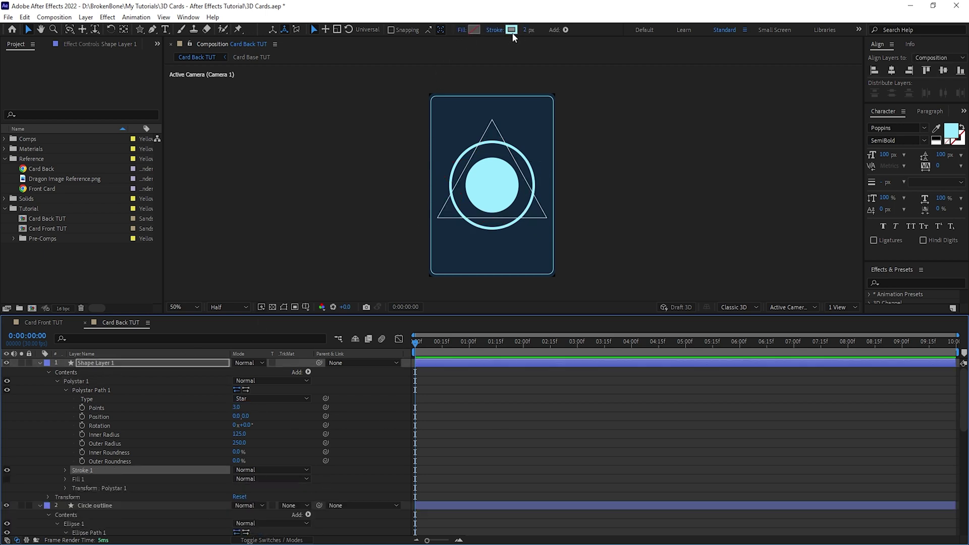
{"action": "left_click", "coordinate": [525, 30]}
{"action": "type", "text": "40"}
{"action": "key", "text": "Return"}
- Sample the card's dark blue background as the triangle's stroke colour
{"action": "left_click", "coordinate": [65, 470]}
{"action": "scroll", "coordinate": [217, 492], "scroll_direction": "down", "scroll_amount": 1}
{"action": "left_click", "coordinate": [252, 460]}
{"action": "left_click", "coordinate": [531, 245]}
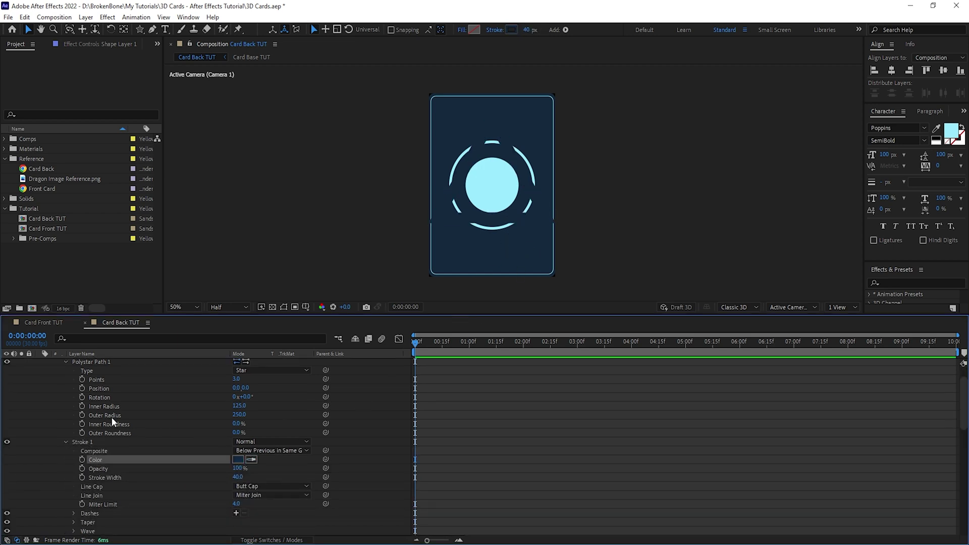
- Scale the triangle layer to 28% so it fits inside the inner circle
{"action": "key", "text": "s"}
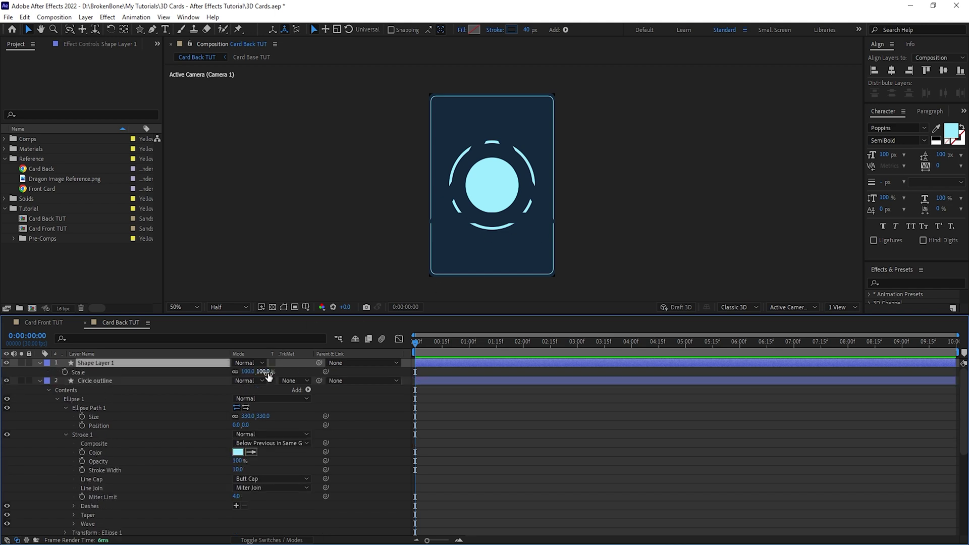
{"action": "left_click", "coordinate": [263, 372]}
{"action": "type", "text": "28"}
{"action": "key", "text": "Return"}
{"action": "scroll", "coordinate": [530, 209], "scroll_direction": "up", "scroll_amount": 1}
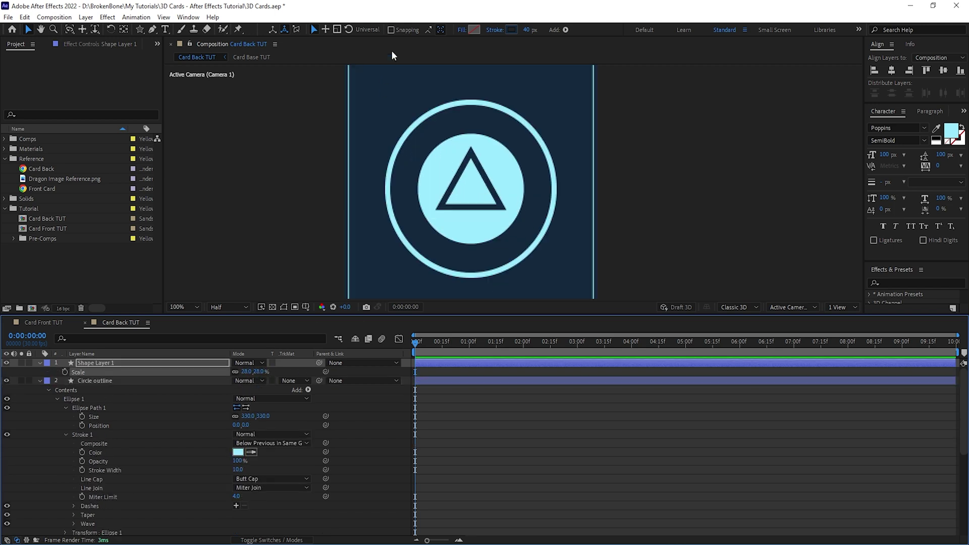
- Set the triangle's stroke width to 20 px and nudge the triangle slightly down inside the circle
{"action": "left_click", "coordinate": [526, 29]}
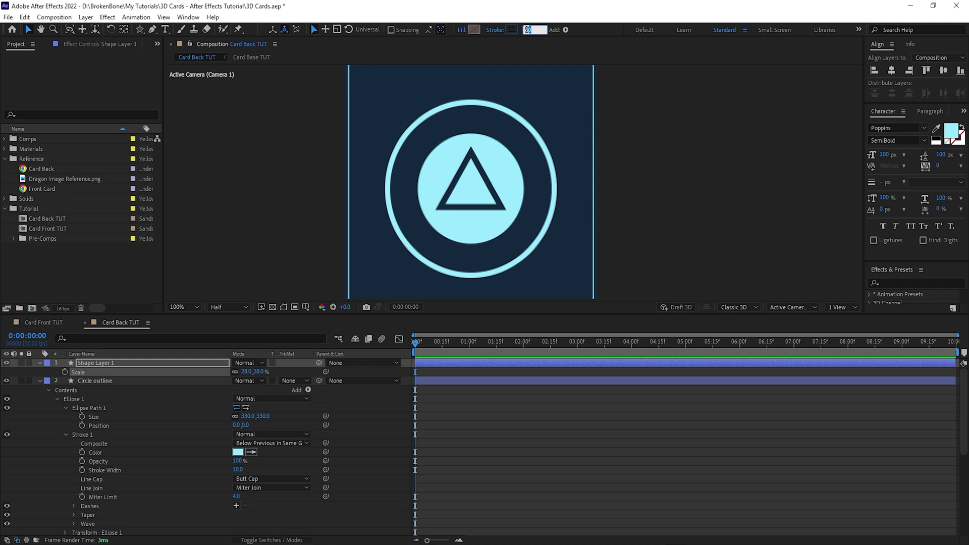
{"action": "type", "text": "10"}
{"action": "key", "text": "Return"}
{"action": "mouse_move", "coordinate": [478, 173]}
{"action": "left_mouse_down"}
{"action": "mouse_move", "coordinate": [476, 164]}
{"action": "mouse_move", "coordinate": [475, 174]}
{"action": "left_mouse_up"}
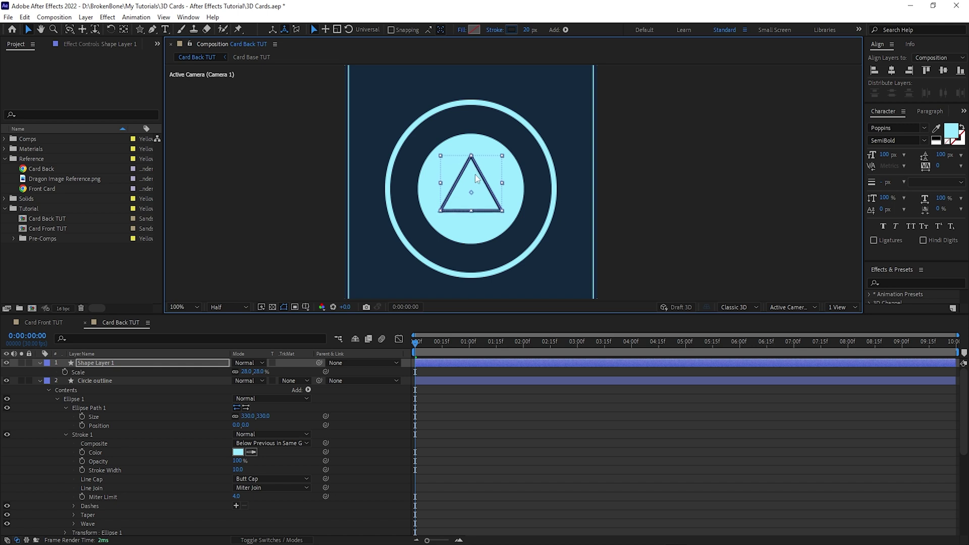
- Rename the triangle's shape layer as Triangle and collapse the expanded properties of all layers
{"action": "left_click", "coordinate": [534, 428]}
{"action": "scroll", "coordinate": [628, 204], "scroll_direction": "down", "scroll_amount": 1}
{"action": "left_click", "coordinate": [123, 364]}
{"action": "key", "text": "Return"}
{"action": "type", "text": "Trai"}
{"action": "type", "text": "iangle"}
{"action": "key", "text": "Return"}
{"action": "key", "text": "ctrl+a"}
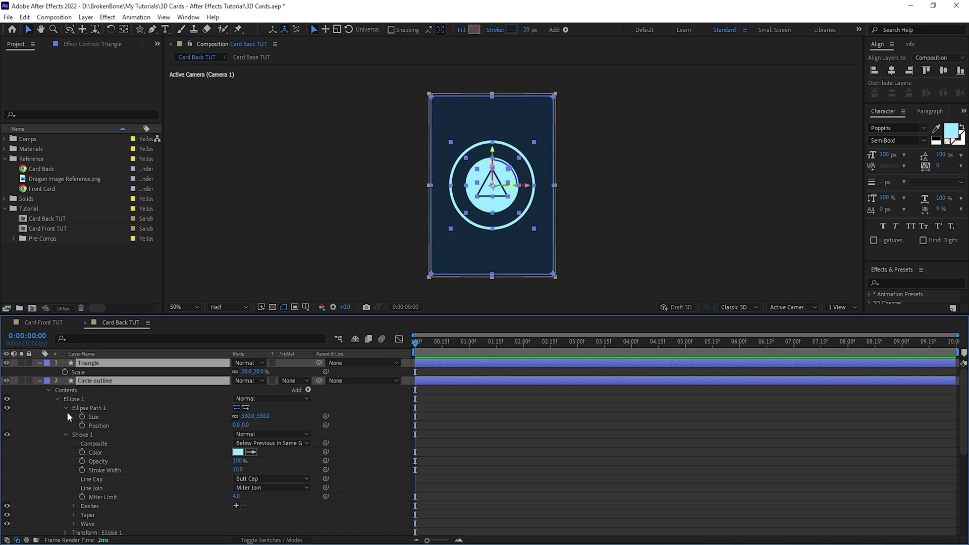
{"action": "key", "text": "u"}
{"action": "left_click", "coordinate": [118, 466]}
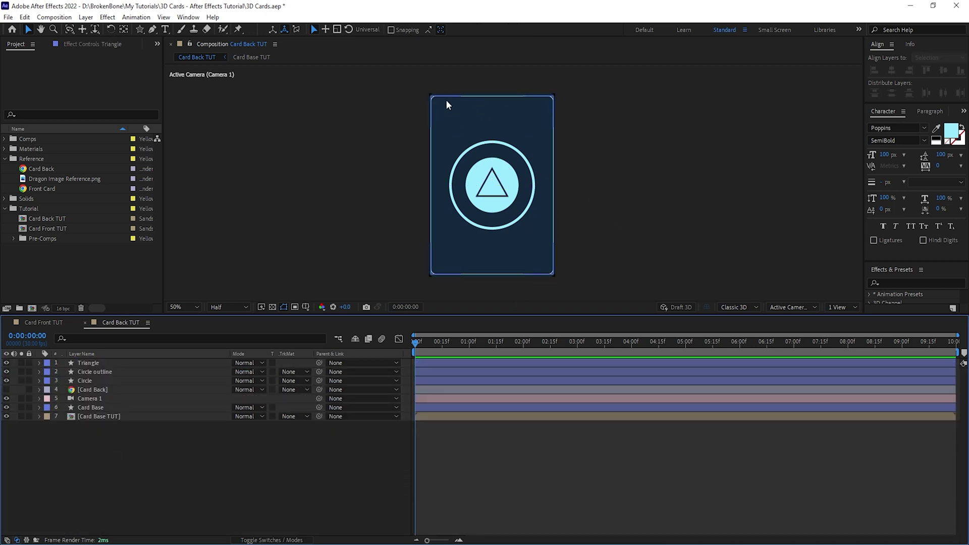
- Create a rectangle shape layer and set its rectangle path size to 25 x 25
{"action": "left_click_drag", "start_coordinate": [140, 29], "coordinate": [157, 30]}
{"action": "double_click", "coordinate": [139, 30]}
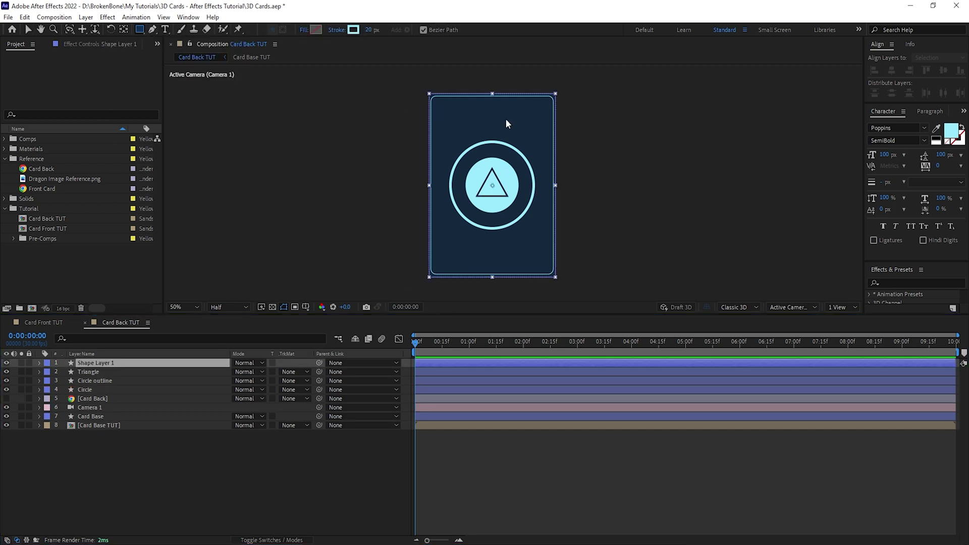
{"action": "key", "text": "v"}
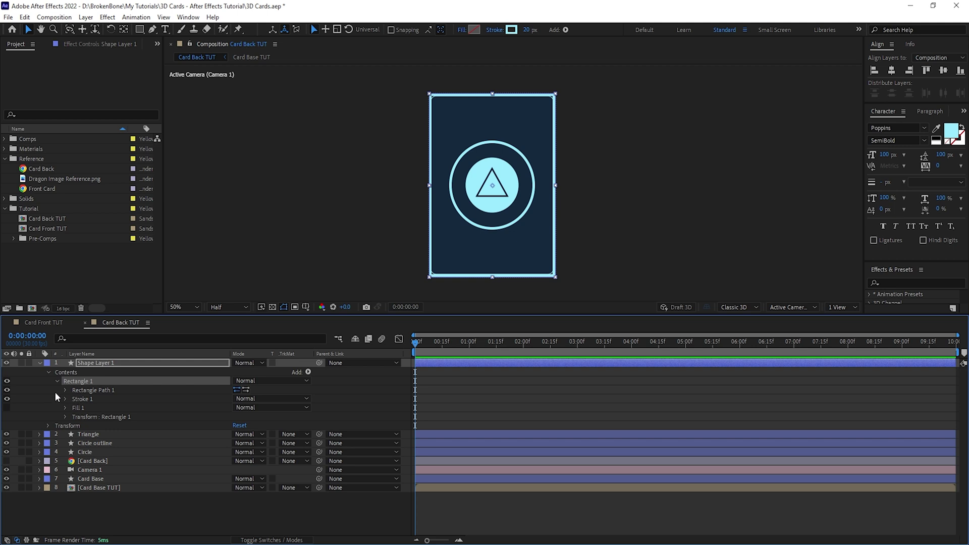
{"action": "left_click", "coordinate": [66, 391]}
{"action": "left_click", "coordinate": [247, 399]}
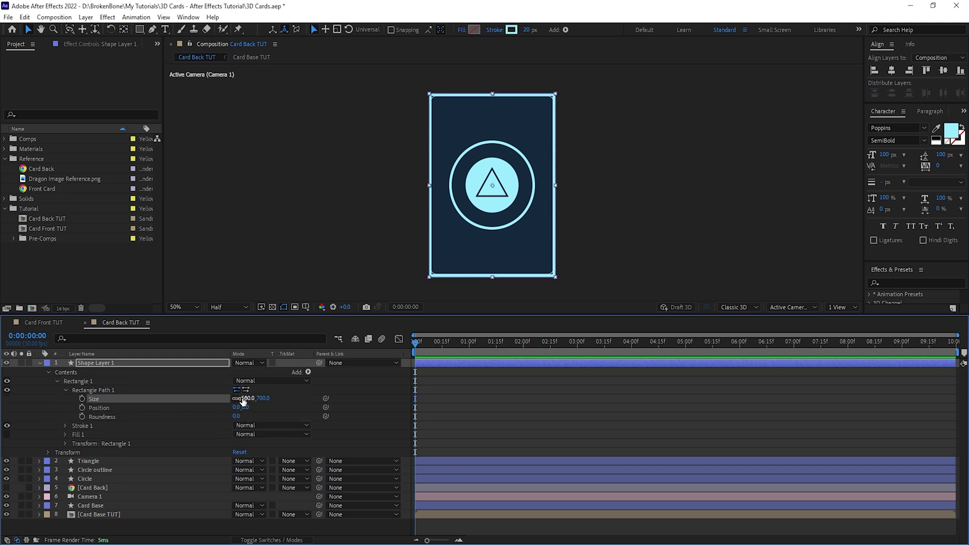
{"action": "type", "text": "25"}
{"action": "key", "text": "Tab"}
{"action": "type", "text": "25"}
{"action": "key", "text": "Return"}
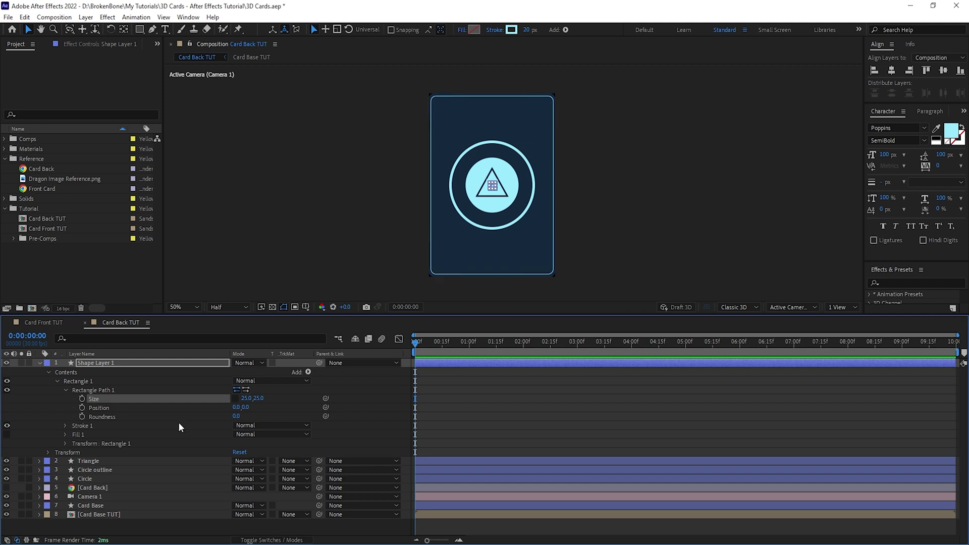
- Set the rectangle path's position to -205, -300 to place the small square in the card's upper-left corner
{"action": "left_click", "coordinate": [49, 453]}
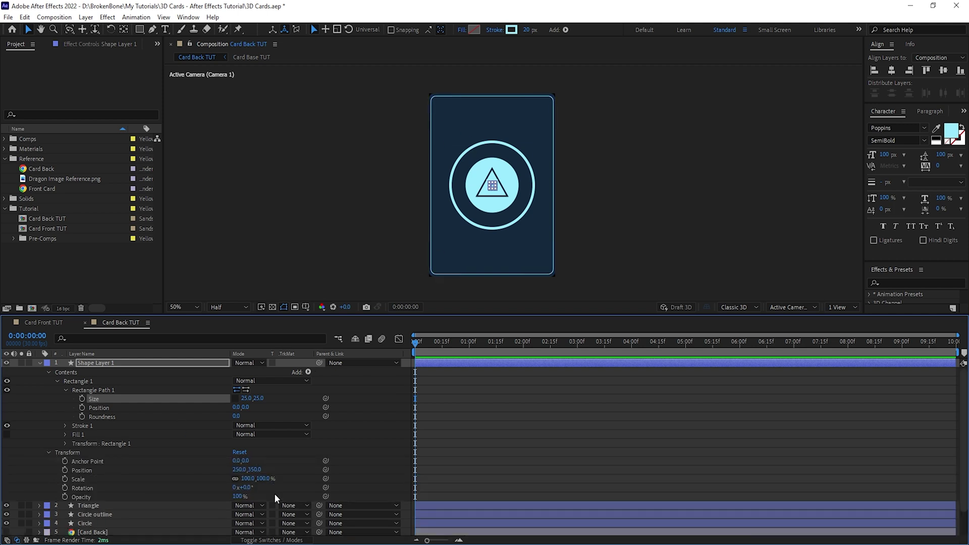
{"action": "left_click", "coordinate": [107, 409]}
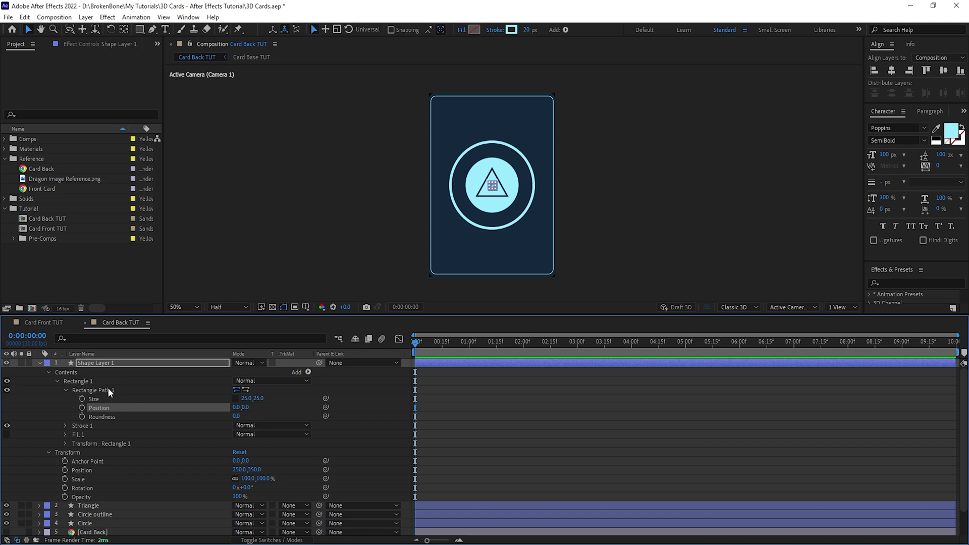
{"action": "key", "text": "slash"}
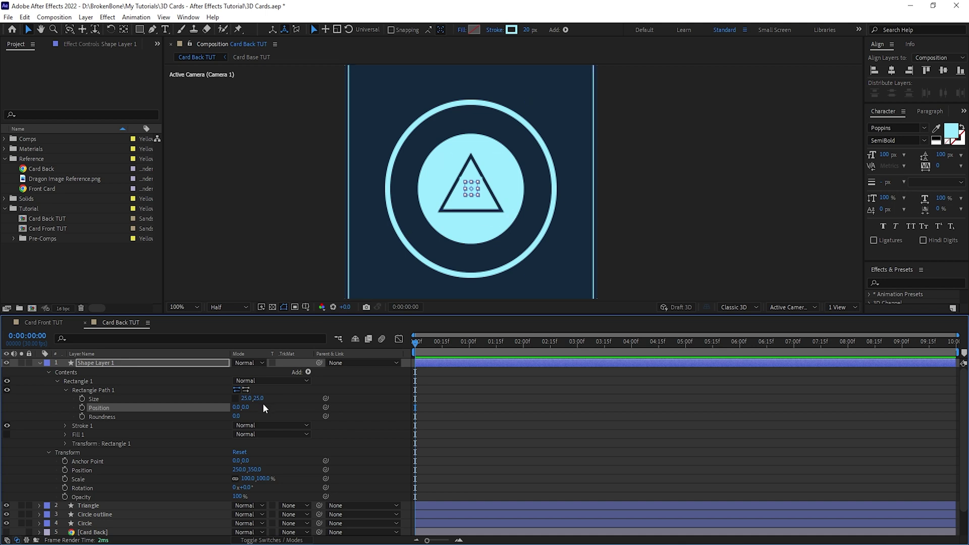
{"action": "left_click", "coordinate": [235, 409]}
{"action": "type", "text": "-205"}
{"action": "key", "text": "Tab"}
{"action": "type", "text": "-300"}
{"action": "key", "text": "Return"}
{"action": "left_click_drag", "start_coordinate": [441, 143], "coordinate": [426, 284]}
{"action": "left_click_drag", "start_coordinate": [401, 244], "coordinate": [405, 208]}
- Set the small square's stroke width to 4
{"action": "left_click", "coordinate": [65, 426]}
{"action": "left_click", "coordinate": [237, 460]}
{"action": "type", "text": "4"}
{"action": "left_click", "coordinate": [295, 459]}
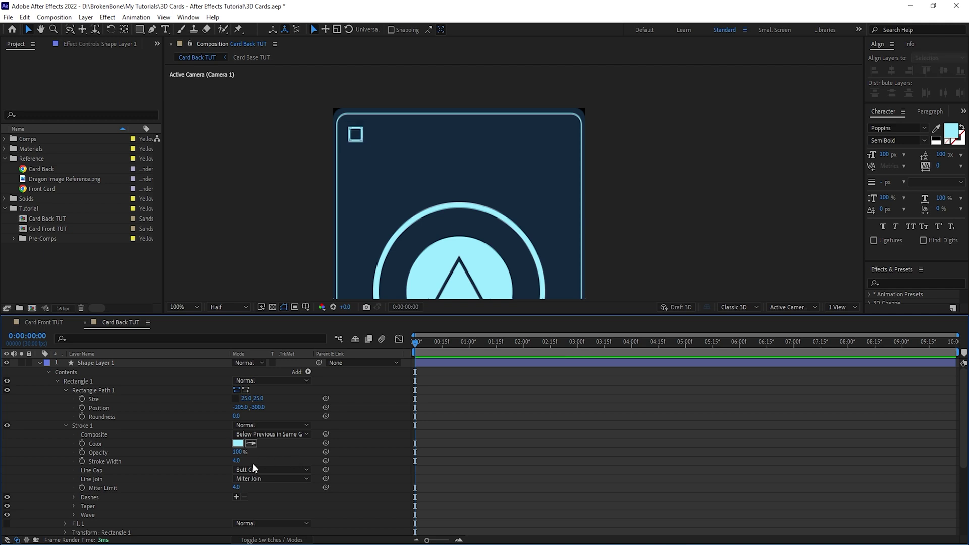
- Make the small square's fill visible and set its colour to C98D23
{"action": "scroll", "coordinate": [128, 473], "scroll_direction": "down", "scroll_amount": 3}
{"action": "left_click", "coordinate": [7, 443]}
{"action": "left_click", "coordinate": [66, 443]}
{"action": "left_click", "coordinate": [238, 470]}
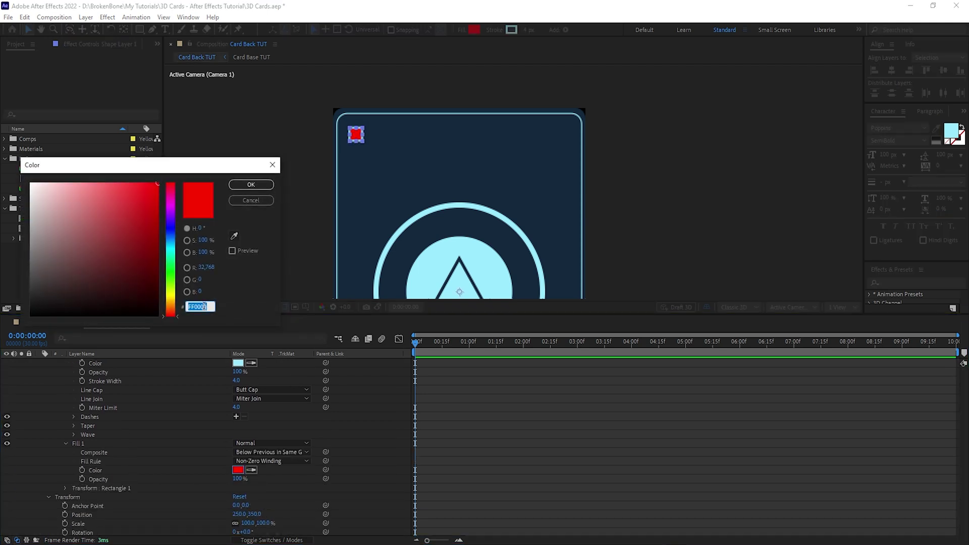
{"action": "type", "text": "C98D23"}
{"action": "left_click", "coordinate": [251, 184]}
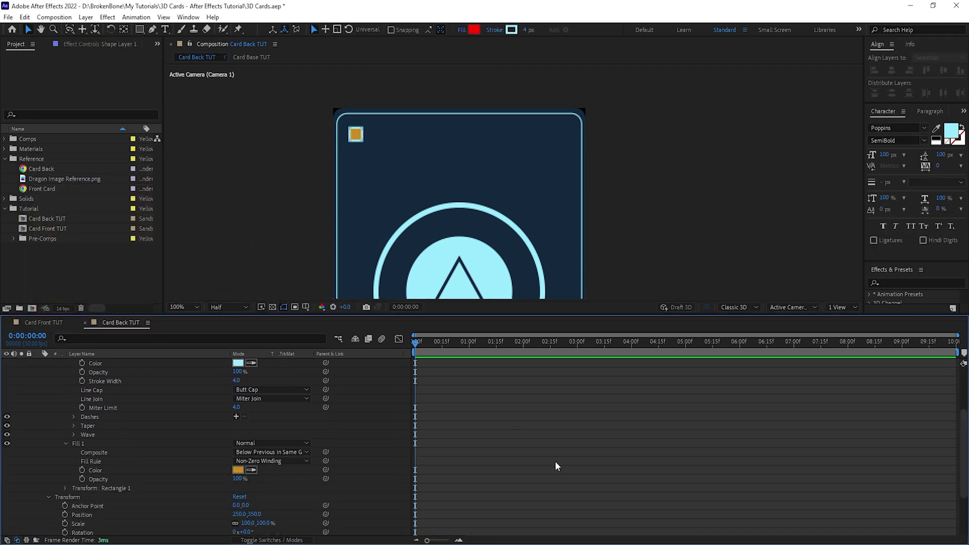
- Set the small square's rectangle path roundness to 5
{"action": "scroll", "coordinate": [101, 409], "scroll_direction": "up", "scroll_amount": 3}
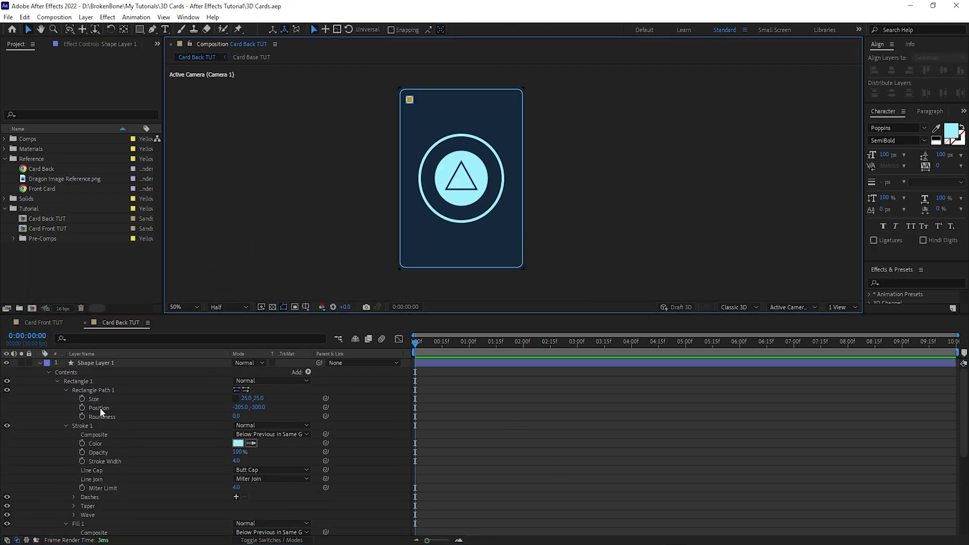
{"action": "left_click", "coordinate": [236, 416]}
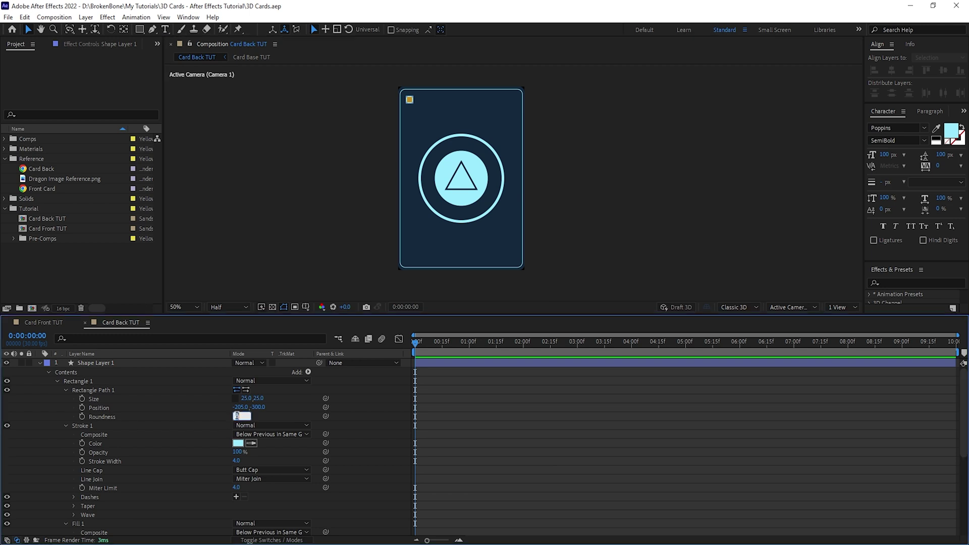
{"action": "type", "text": "5"}
{"action": "key", "text": "Return"}
{"action": "left_click", "coordinate": [468, 411]}
{"action": "scroll", "coordinate": [433, 127], "scroll_direction": "up", "scroll_amount": 1}
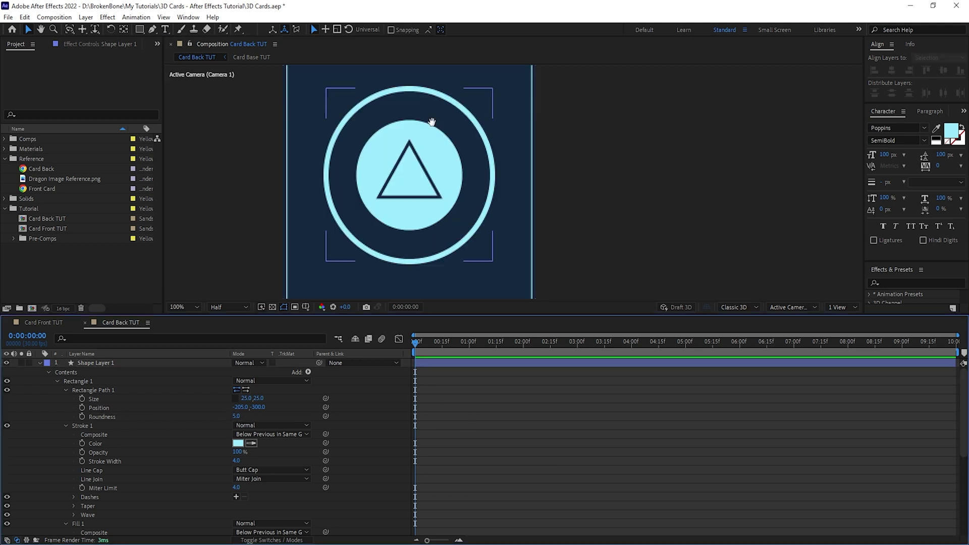
{"action": "scroll", "coordinate": [432, 124], "scroll_direction": "down", "scroll_amount": 1}
{"action": "left_click_drag", "start_coordinate": [421, 124], "coordinate": [500, 221]}
- Duplicate Rectangle Path 1 three times inside the Rectangle 1 group
{"action": "scroll", "coordinate": [501, 217], "scroll_direction": "up", "scroll_amount": 3}
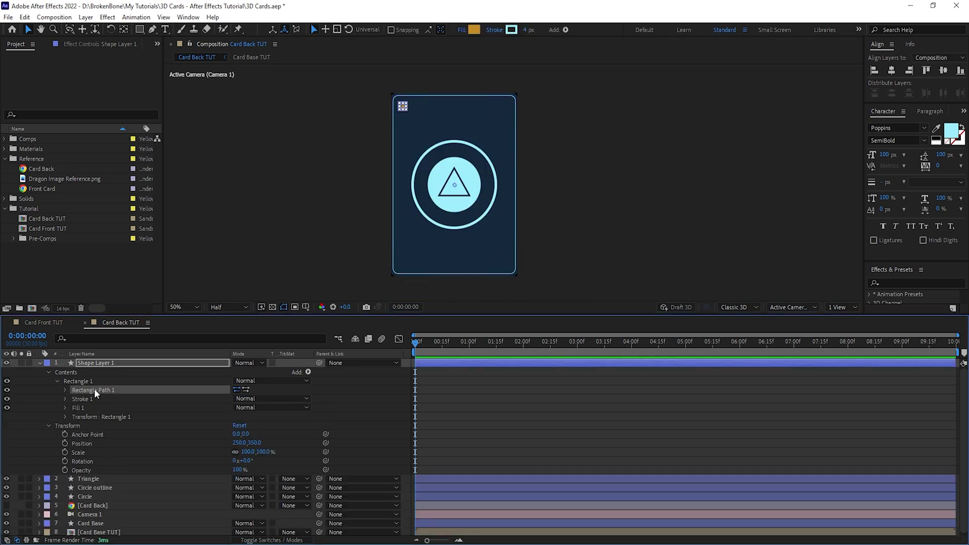
{"action": "key", "text": "ctrl+d"}
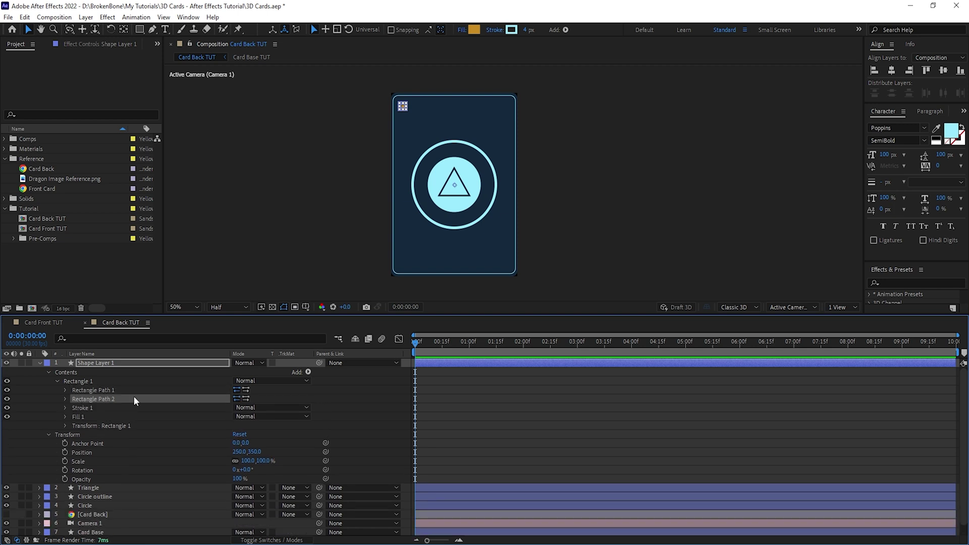
{"action": "key", "text": "ctrl+d"}
{"action": "key", "text": "ctrl+d"}
- Set the X position of Rectangle Path 2 to 205 to place a square in the card's upper-right corner
{"action": "double_click", "coordinate": [112, 399]}
{"action": "left_click_drag", "start_coordinate": [239, 415], "coordinate": [246, 422]}
{"action": "left_click", "coordinate": [240, 418]}
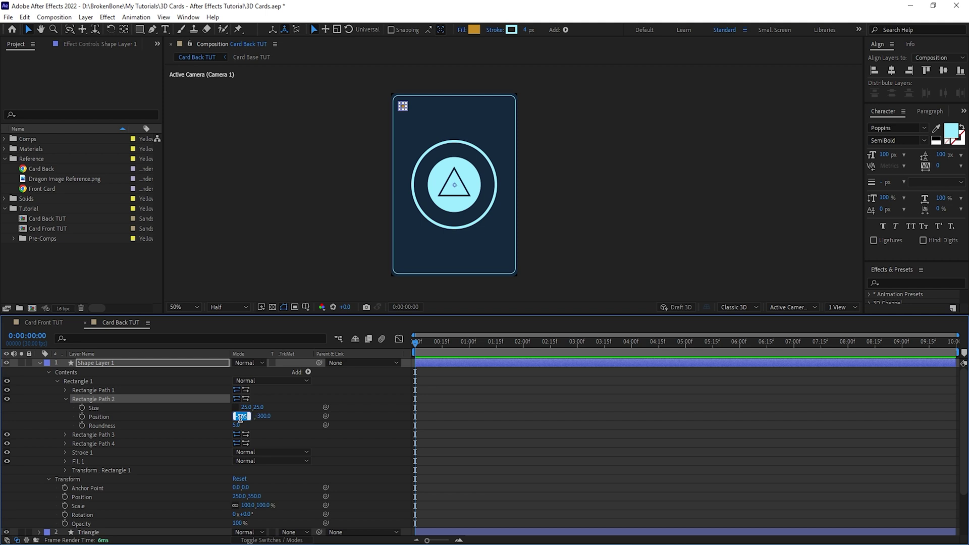
{"action": "type", "text": "205"}
{"action": "key", "text": "Return"}
{"action": "left_click", "coordinate": [484, 316]}
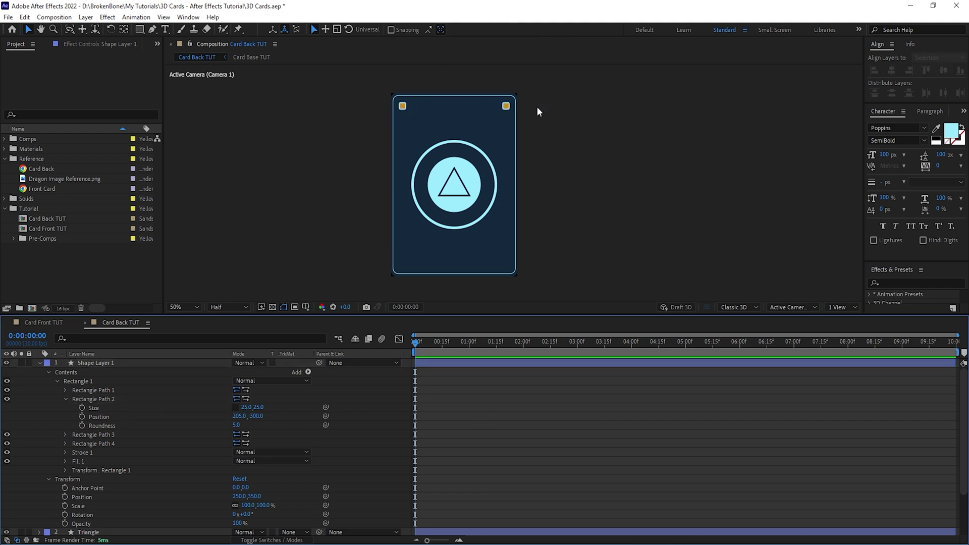
{"action": "left_click", "coordinate": [90, 419]}
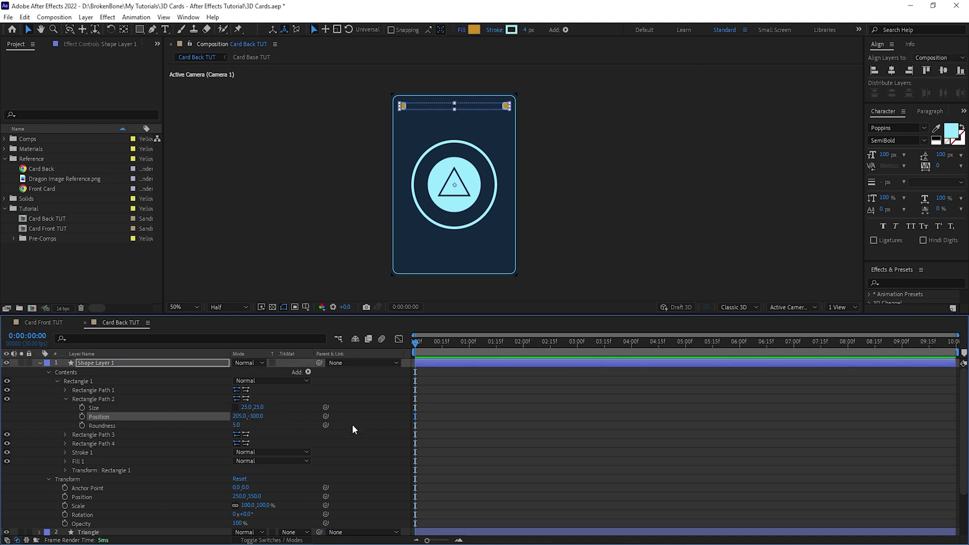
{"action": "left_click", "coordinate": [389, 420]}
{"action": "left_click", "coordinate": [98, 497]}
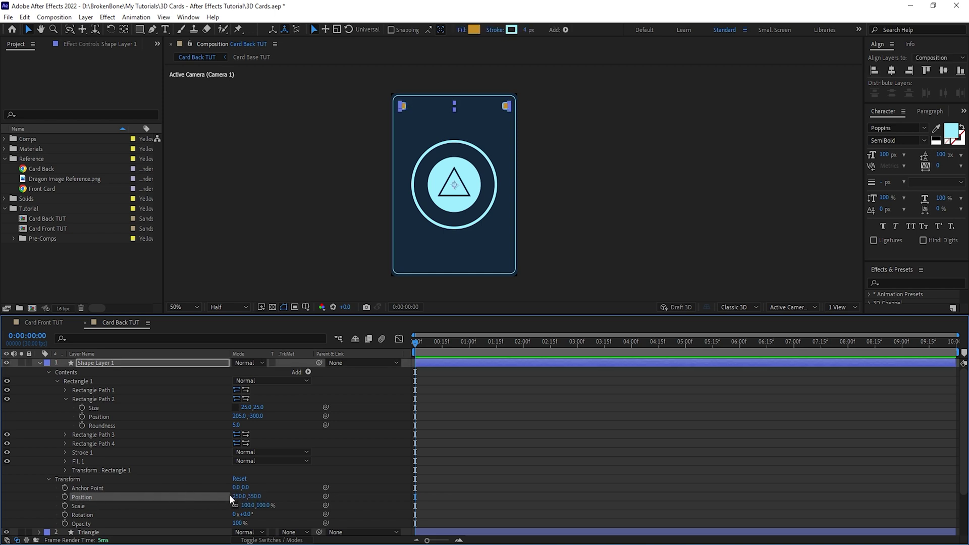
{"action": "left_click", "coordinate": [281, 499]}
- Set the Y position of Rectangle Path 3 to 300 to place a square in the card's lower-left corner
{"action": "left_click", "coordinate": [65, 434]}
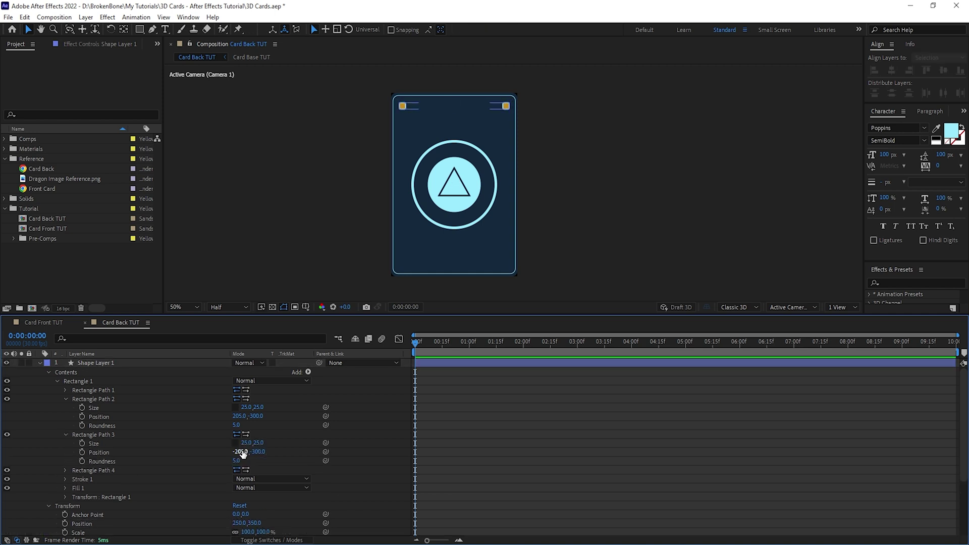
{"action": "left_click", "coordinate": [258, 453]}
{"action": "type", "text": "3"}
{"action": "key", "text": "Return"}
- Position Rectangle Path 4 at 205, 300 to place a square in the card's lower-right corner
{"action": "left_click", "coordinate": [65, 470]}
{"action": "left_click", "coordinate": [241, 488]}
{"action": "type", "text": "205"}
{"action": "key", "text": "Tab"}
{"action": "type", "text": "300"}
{"action": "key", "text": "Return"}
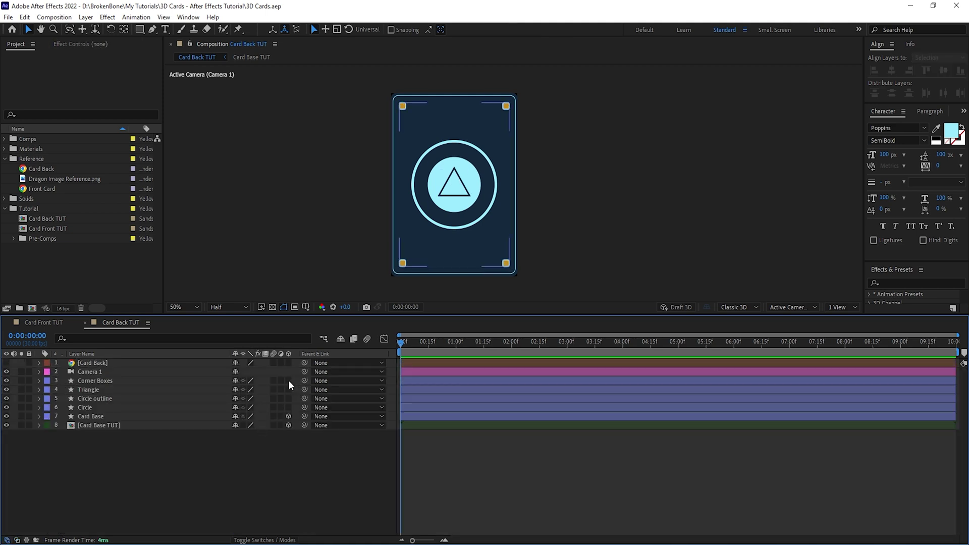
- Make the Corner Boxes, Triangle, Circle outline and Circle layers 3D
{"action": "left_click_drag", "start_coordinate": [289, 380], "coordinate": [310, 432]}
{"action": "left_click", "coordinate": [89, 372]}
{"action": "key", "text": "c"}
{"action": "left_click_drag", "start_coordinate": [460, 209], "coordinate": [518, 230]}
- Reveal the position of all the shape layers and set the Corner Boxes layer's Z position to -10
{"action": "left_click", "coordinate": [94, 382]}
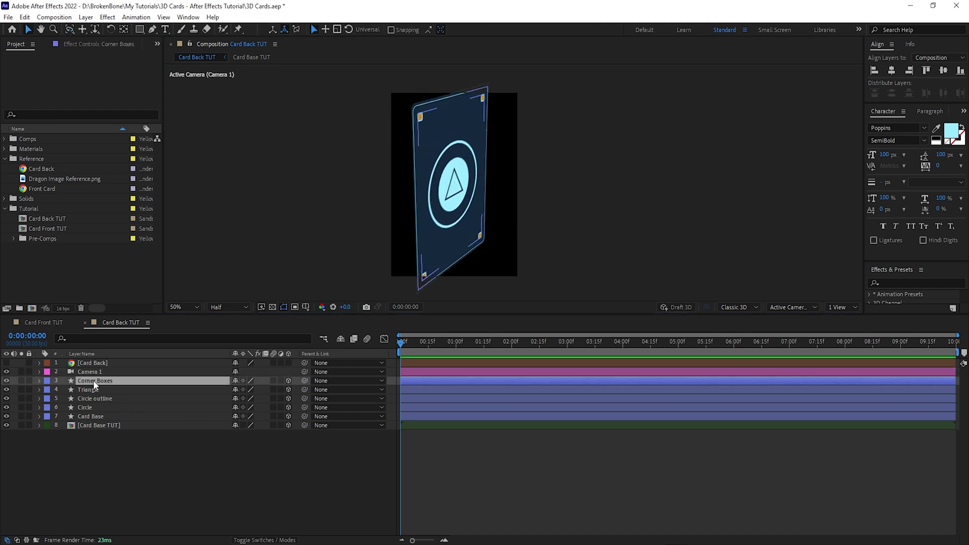
{"action": "left_click", "coordinate": [92, 416], "text": "shift"}
{"action": "key", "text": "p"}
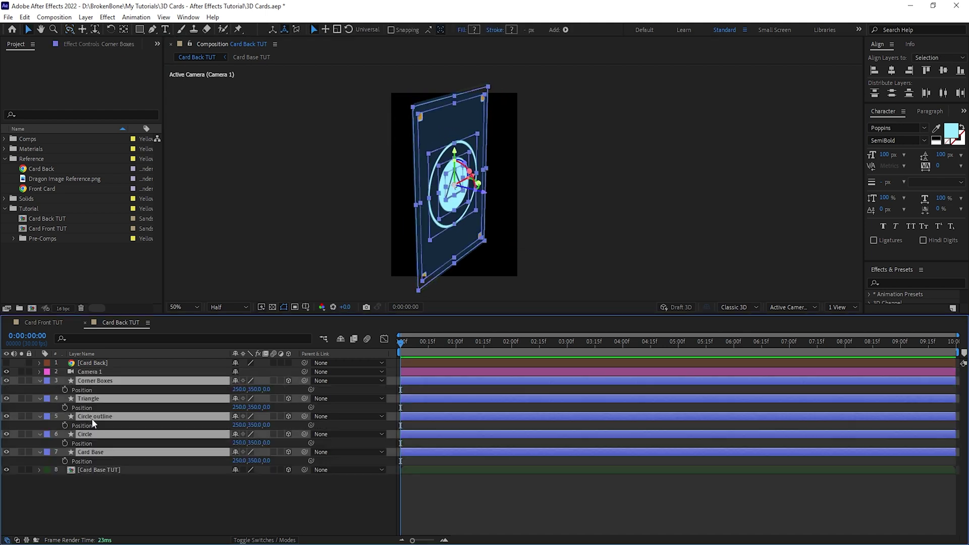
{"action": "left_click", "coordinate": [266, 390]}
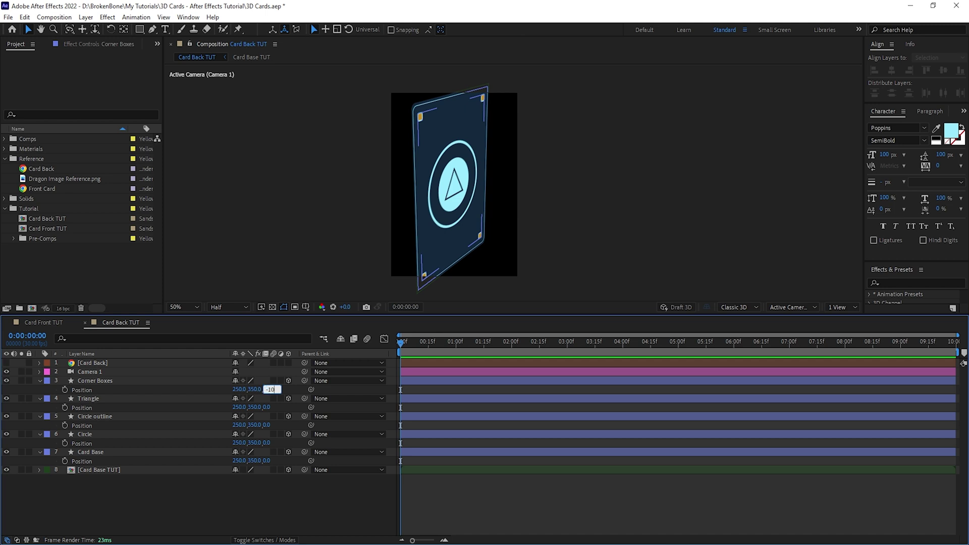
{"action": "left_click", "coordinate": [145, 382]}
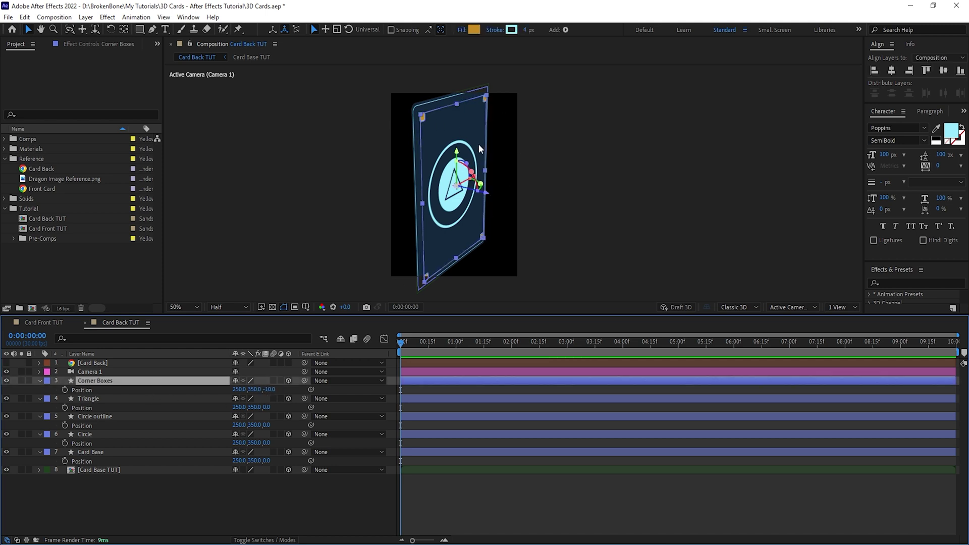
- Set the Z position of the Circle and Triangle layers to -30 and of the Circle outline layer to -20
{"action": "left_click", "coordinate": [113, 434]}
{"action": "left_click", "coordinate": [267, 442]}
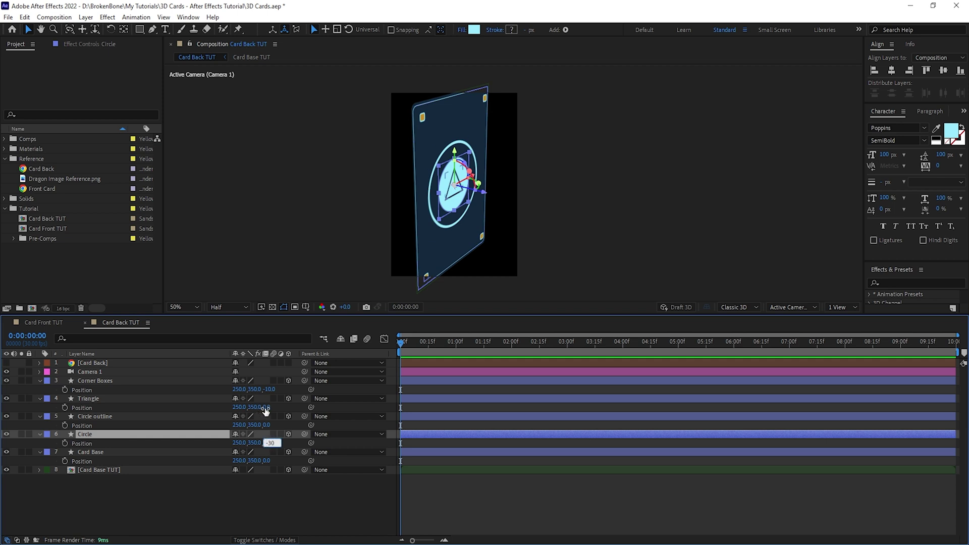
{"action": "left_click", "coordinate": [266, 408]}
{"action": "type", "text": "-30"}
{"action": "left_click", "coordinate": [227, 418]}
{"action": "left_click", "coordinate": [266, 424]}
{"action": "type", "text": "-20"}
{"action": "key", "text": "Return"}
- Undo the camera orbiting to return to the front view and collapse the open layer properties
{"action": "key", "text": "c"}
{"action": "mouse_move", "coordinate": [444, 187]}
{"action": "left_mouse_down"}
{"action": "mouse_move", "coordinate": [342, 167]}
{"action": "mouse_move", "coordinate": [455, 176]}
{"action": "mouse_move", "coordinate": [445, 181]}
{"action": "left_mouse_up"}
{"action": "left_click", "coordinate": [93, 372]}
{"action": "key", "text": "ctrl+z"}
{"action": "key", "text": "v"}
{"action": "left_click", "coordinate": [127, 486]}
{"action": "key", "text": "u"}
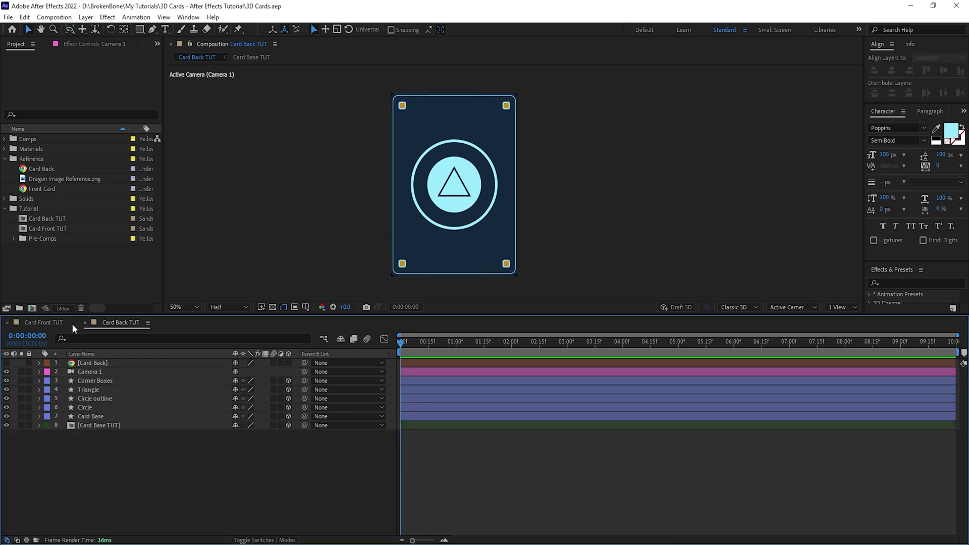
- Create a new 1920 by 1080 px composition named Final Card Combined TUIT
{"action": "left_click", "coordinate": [44, 268]}
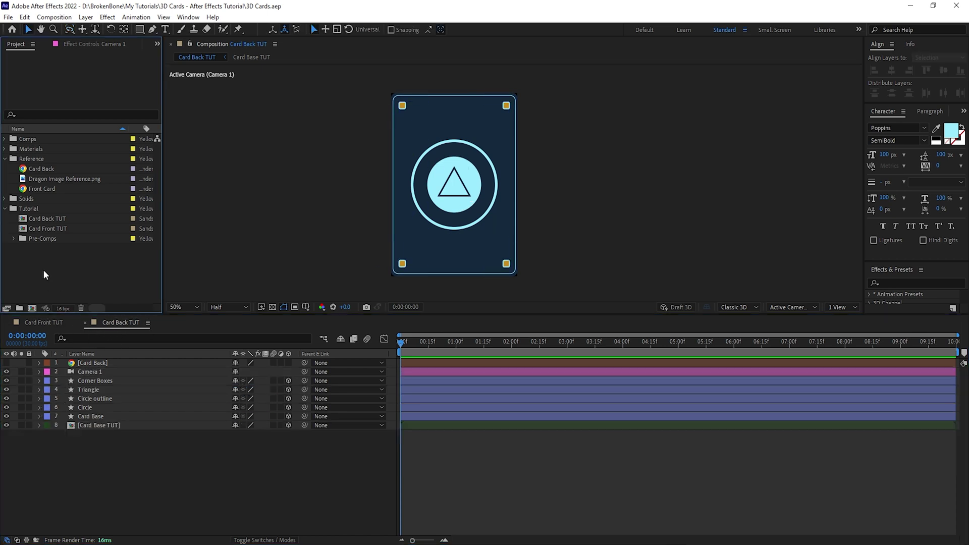
{"action": "left_click", "coordinate": [32, 308]}
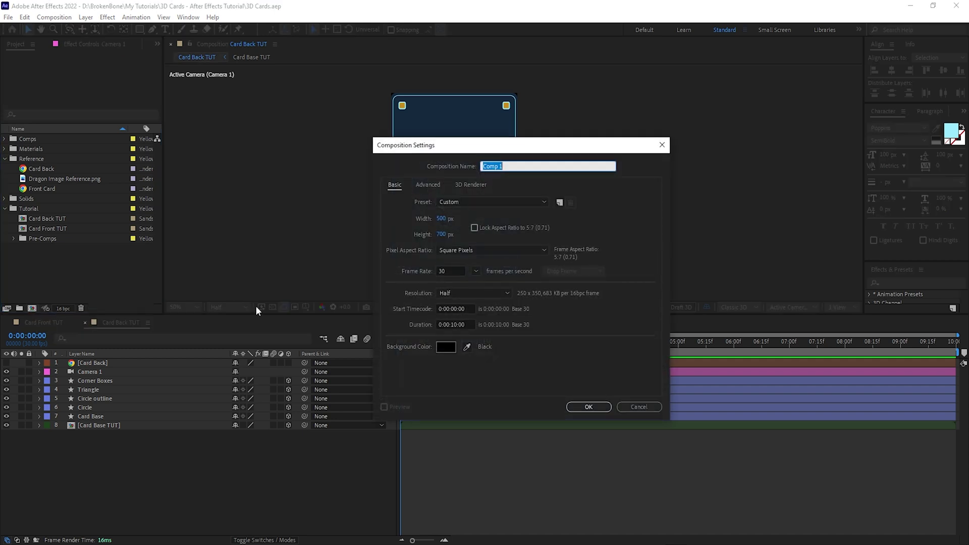
{"action": "left_click", "coordinate": [445, 219]}
{"action": "type", "text": "1920"}
{"action": "key", "text": "Tab"}
{"action": "type", "text": "1080"}
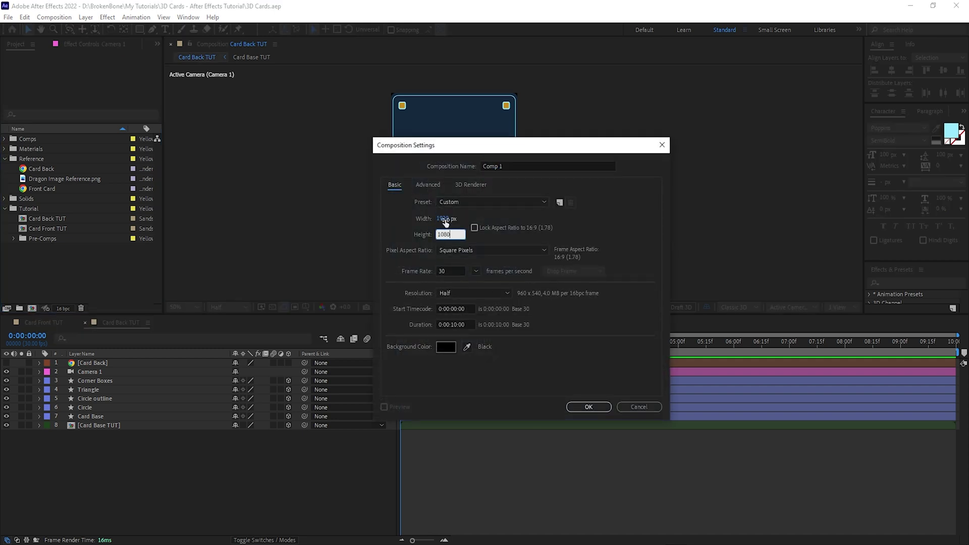
{"action": "left_click", "coordinate": [513, 167]}
{"action": "type", "text": "Final Card"}
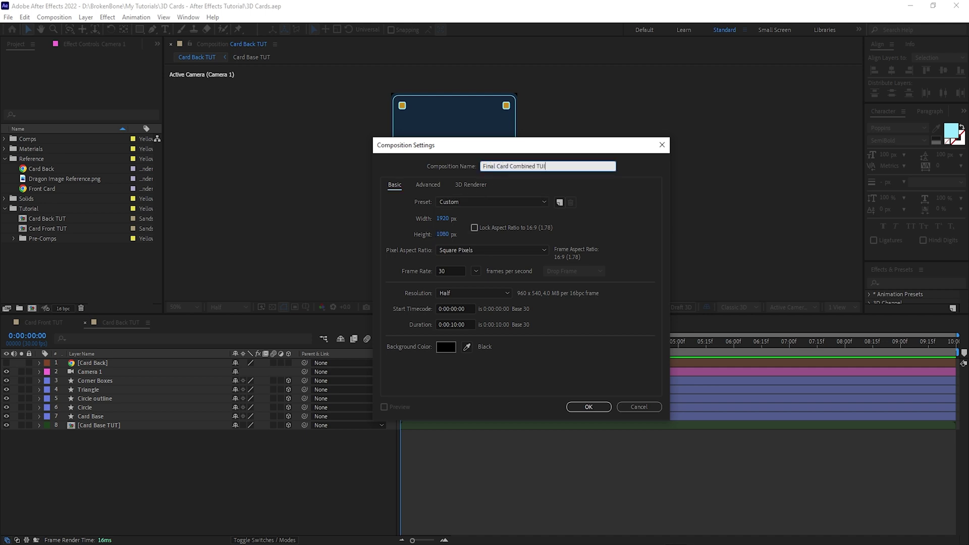
{"action": "type", "text": " Combined TUIT"}
{"action": "left_click", "coordinate": [589, 407]}
- Add the Card Front TUT and Card Back TUT comps to the new composition and create a two-node 35mm camera
{"action": "left_click_drag", "start_coordinate": [74, 242], "coordinate": [177, 399]}
{"action": "right_click", "coordinate": [217, 415]}
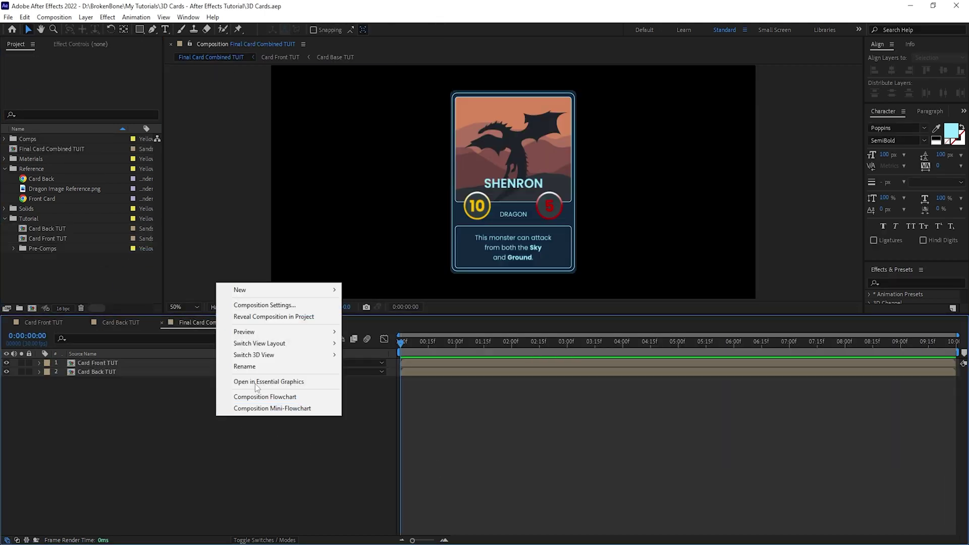
{"action": "mouse_move", "coordinate": [274, 291]}
{"action": "left_click", "coordinate": [399, 335]}
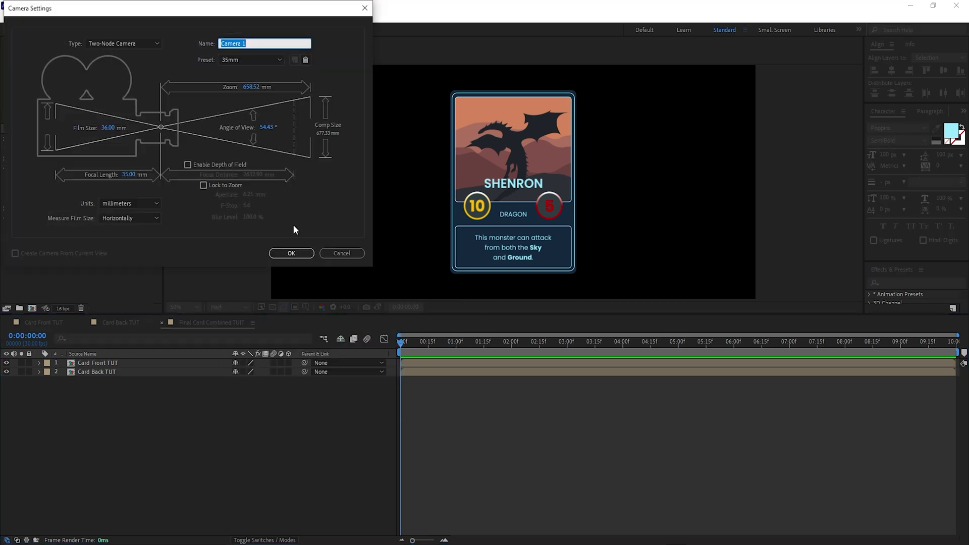
{"action": "left_click", "coordinate": [305, 254]}
- Try orbiting the camera around the combined card
{"action": "key", "text": "c"}
{"action": "left_click", "coordinate": [536, 193]}
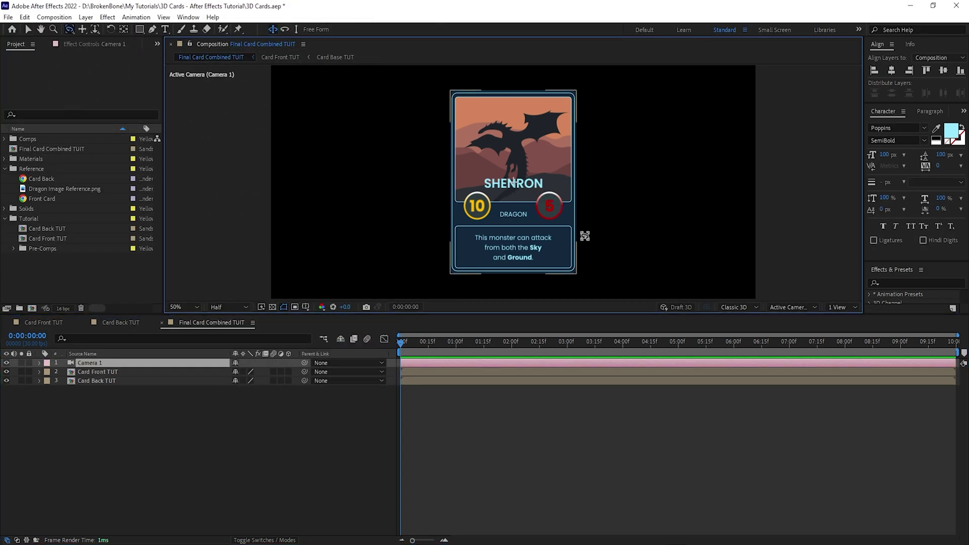
{"action": "left_click_drag", "start_coordinate": [569, 210], "coordinate": [448, 278]}
{"action": "left_click", "coordinate": [196, 407]}
{"action": "key", "text": "v"}
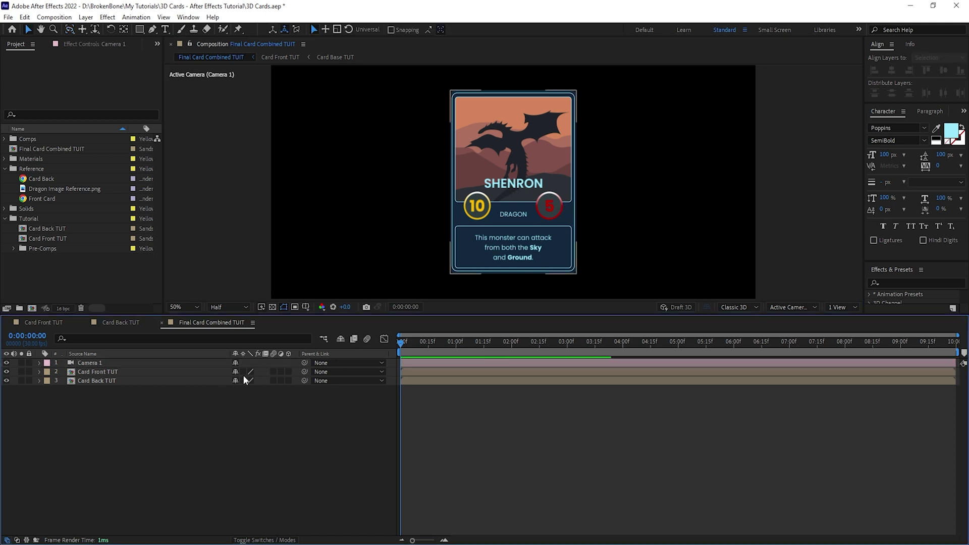
- Enable Collapse Transformations and the 3D switch on the Card Front TUT and Card Back TUT layers
{"action": "left_click_drag", "start_coordinate": [195, 416], "coordinate": [117, 375]}
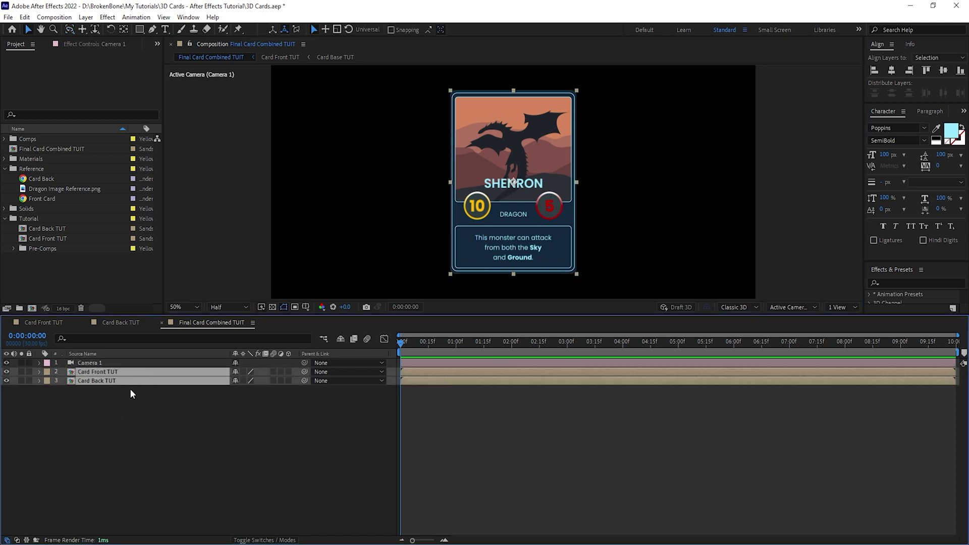
{"action": "left_click", "coordinate": [217, 363]}
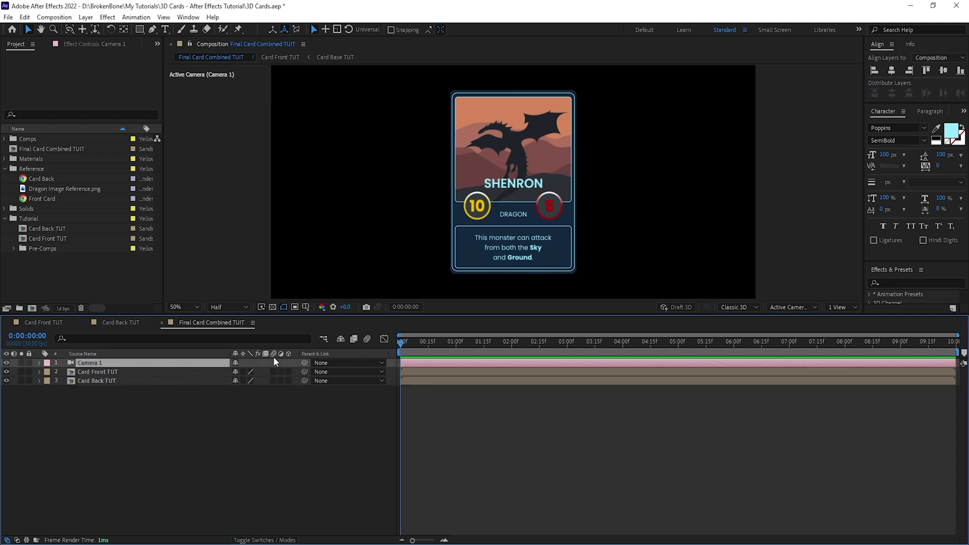
{"action": "left_click", "coordinate": [242, 372]}
{"action": "left_click", "coordinate": [243, 381]}
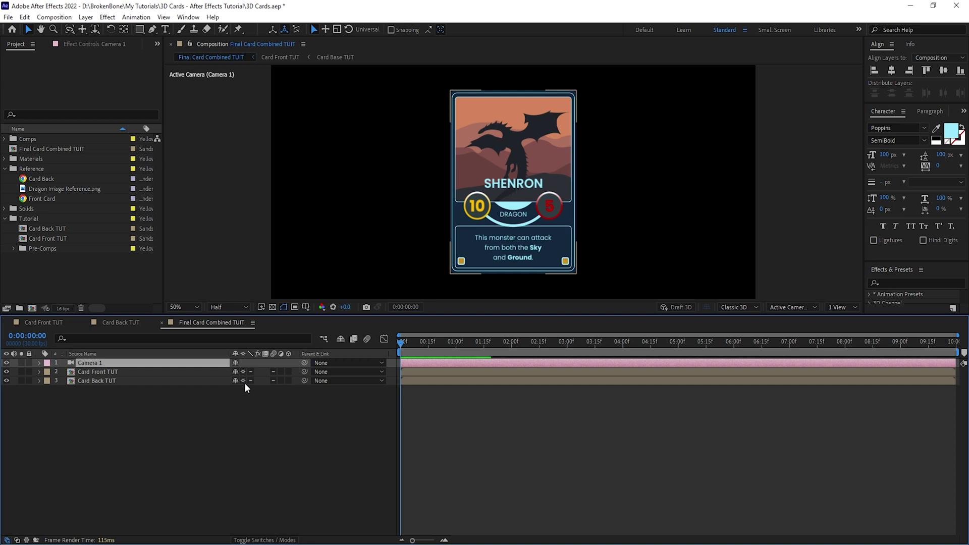
{"action": "left_click", "coordinate": [289, 372]}
{"action": "left_click", "coordinate": [288, 381]}
{"action": "left_click", "coordinate": [310, 419]}
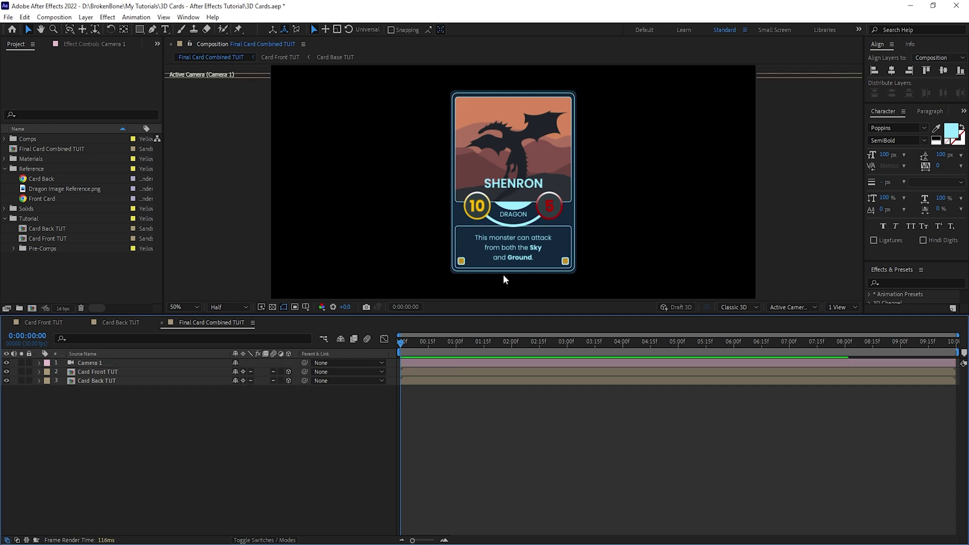
- Orbit the camera to an angled view of the card and hide the Card Back TUT layer
{"action": "left_click_drag", "start_coordinate": [550, 208], "coordinate": [490, 195]}
{"action": "left_click_drag", "start_coordinate": [519, 187], "coordinate": [526, 214]}
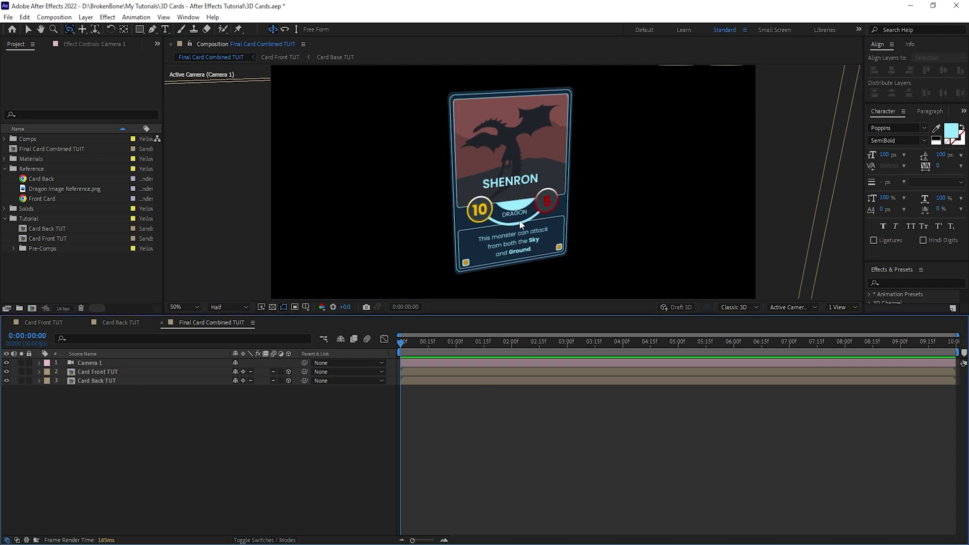
{"action": "scroll", "coordinate": [524, 208], "scroll_direction": "up", "scroll_amount": 2}
{"action": "scroll", "coordinate": [514, 212], "scroll_direction": "down", "scroll_amount": 1}
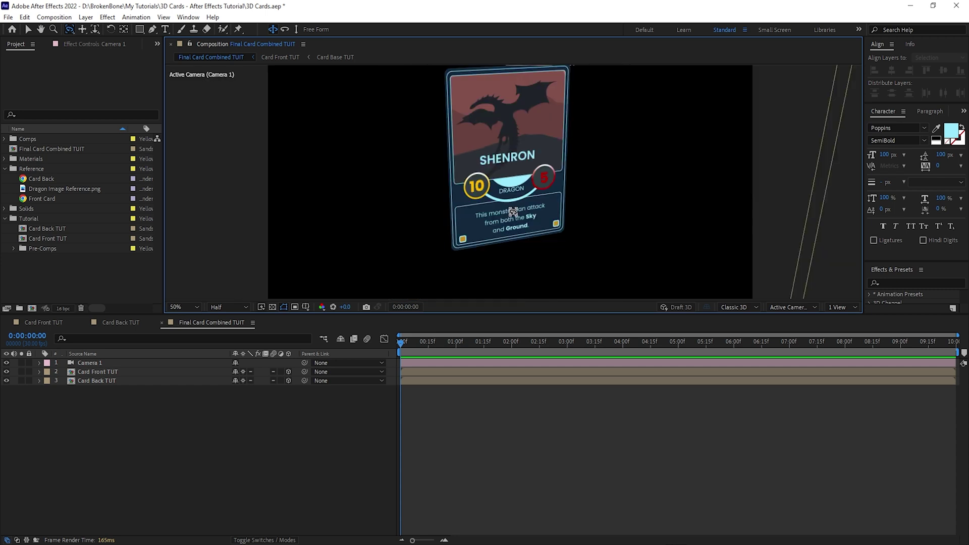
{"action": "left_click_drag", "start_coordinate": [519, 211], "coordinate": [521, 234]}
{"action": "key", "text": "v"}
{"action": "left_click", "coordinate": [7, 381]}
{"action": "left_click", "coordinate": [90, 374]}
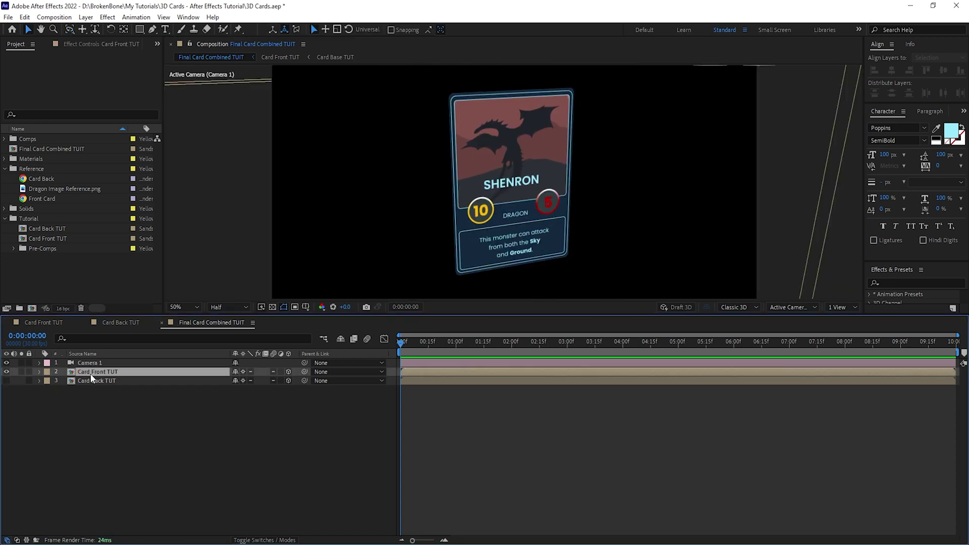
- Orbit the camera behind the card to view the front layer from its reverse side, and undo the orbit
{"action": "key", "text": "c"}
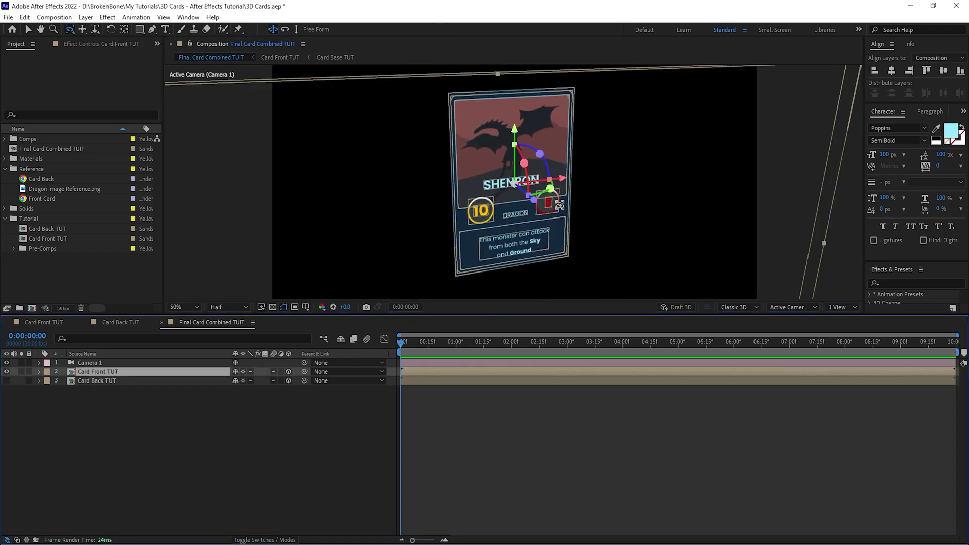
{"action": "left_click_drag", "start_coordinate": [558, 202], "coordinate": [383, 201]}
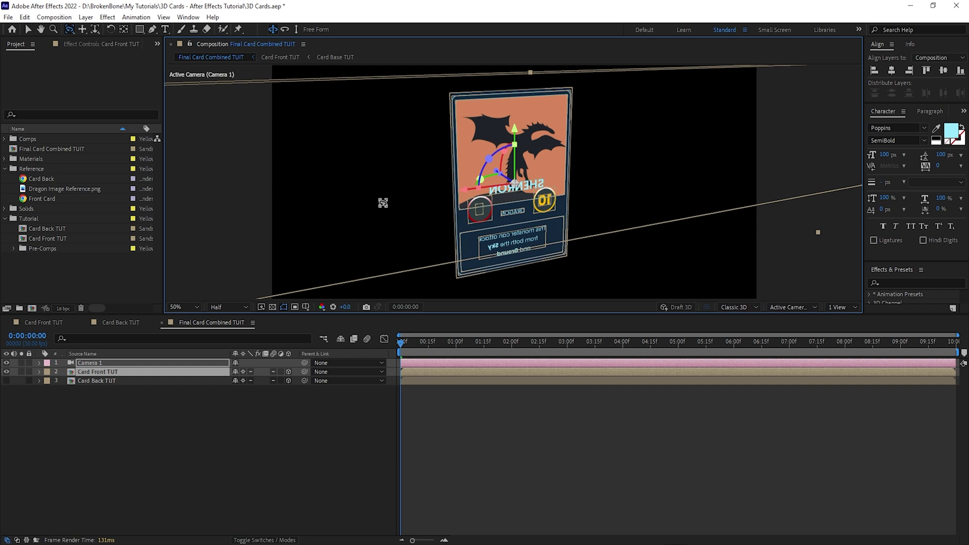
{"action": "key", "text": "ctrl+z"}
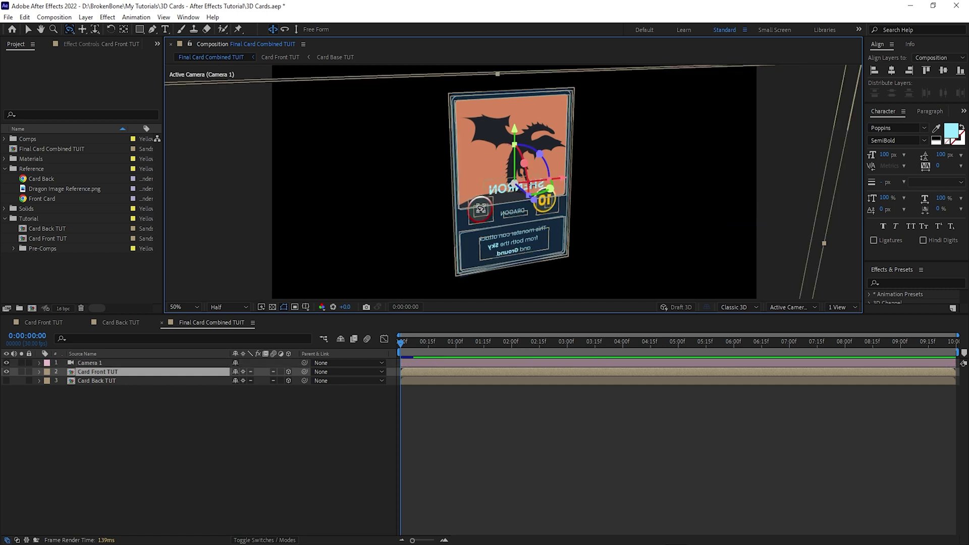
{"action": "left_click", "coordinate": [190, 412]}
{"action": "key", "text": "v"}
- Add the expression toCompVec([0,0,1])[2] to the opacity of the Card Front TUT layer
{"action": "left_click", "coordinate": [102, 373]}
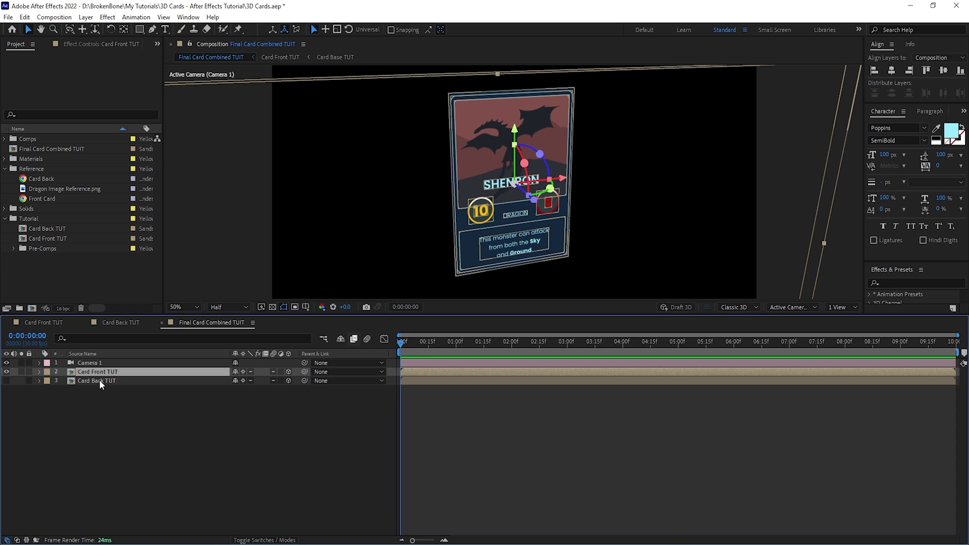
{"action": "key", "text": "t"}
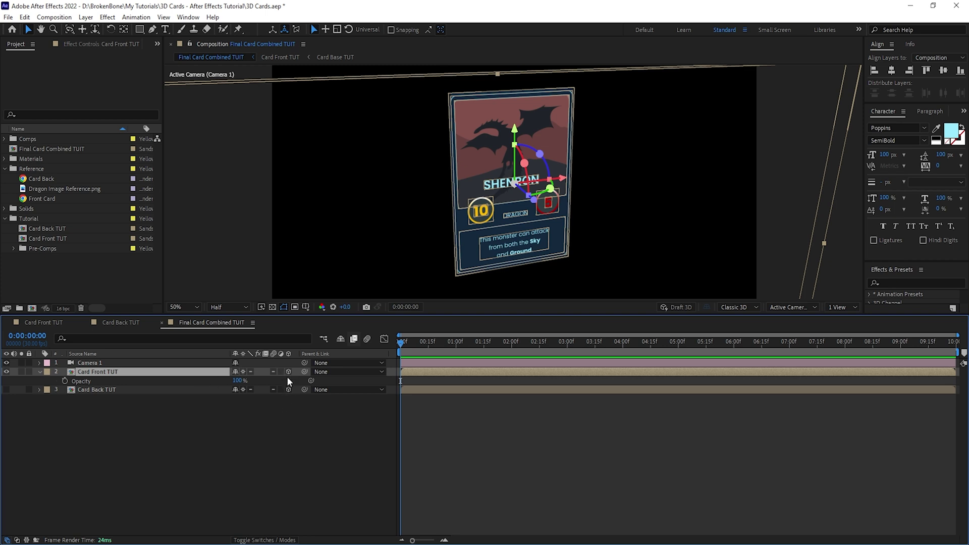
{"action": "left_click", "coordinate": [65, 381], "text": "alt"}
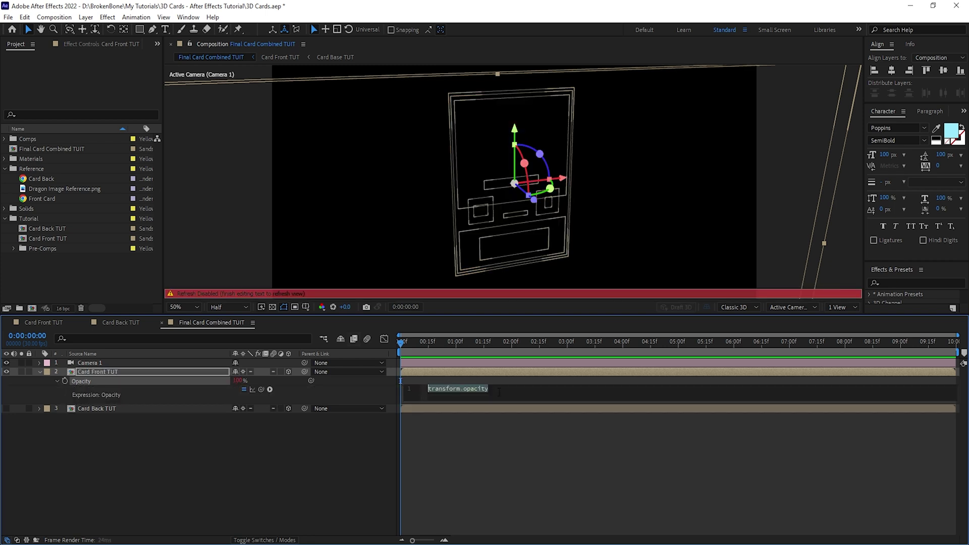
{"action": "key", "text": "alt+Tab"}
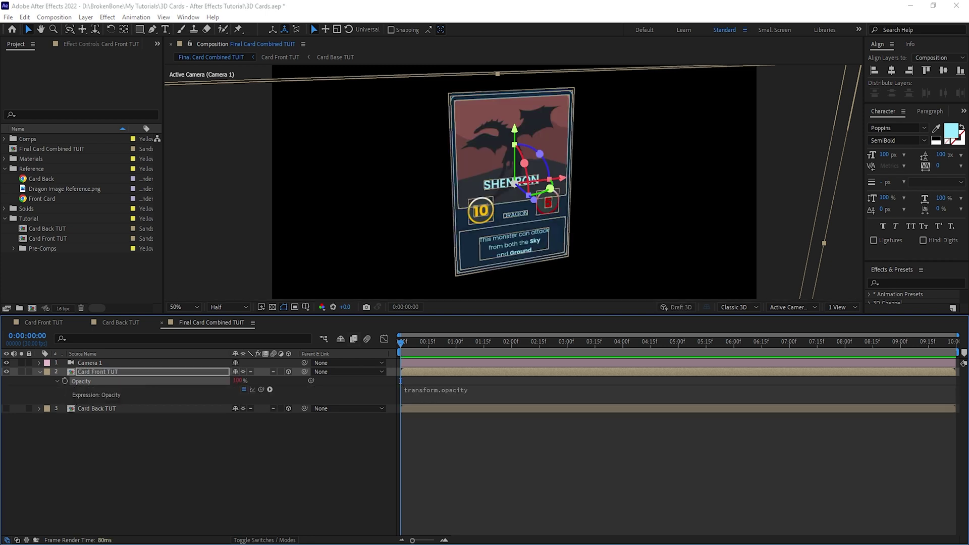
{"action": "left_click", "coordinate": [444, 392]}
{"action": "type", "text": "toCompVec([0,0,1])[2]"}
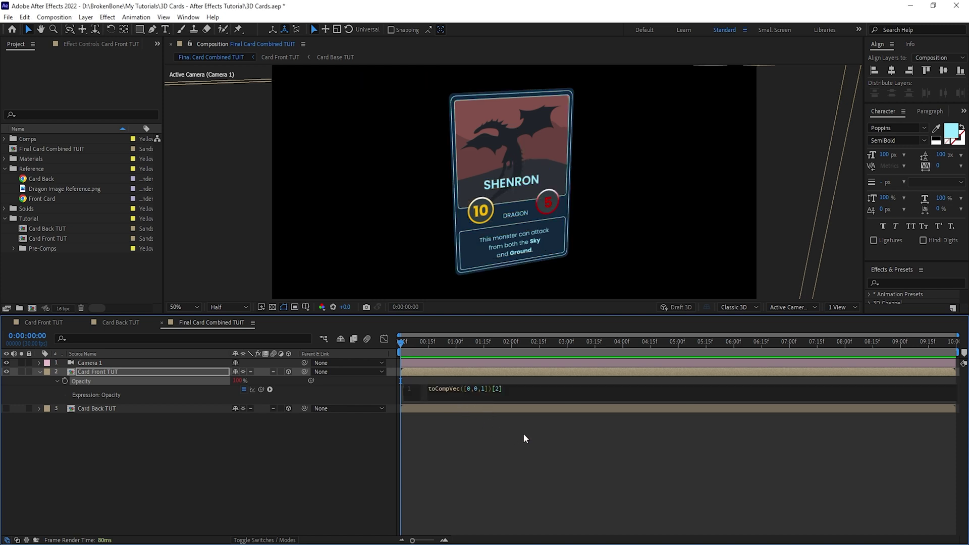
{"action": "left_click", "coordinate": [523, 433]}
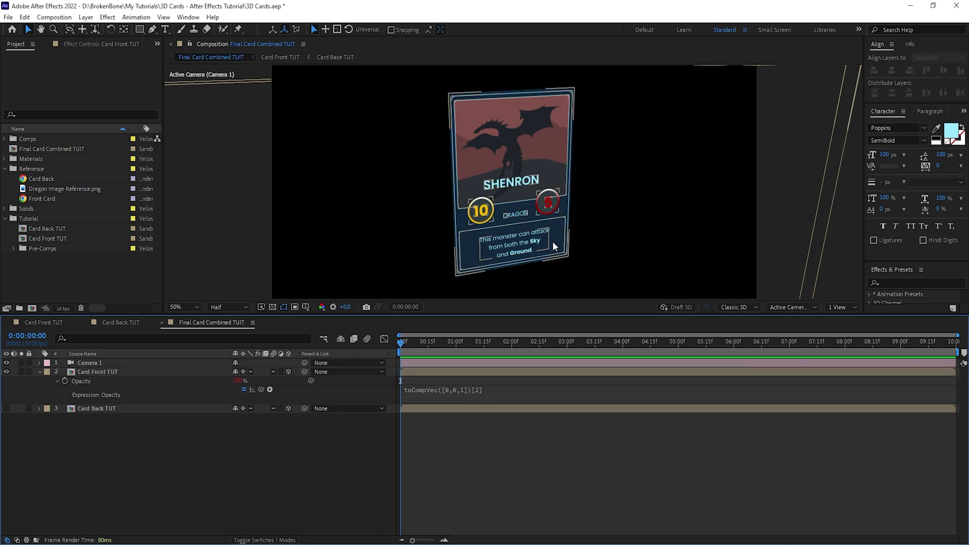
- Orbit the camera around the card to check the front layer's visibility and opacity from behind and from the front
{"action": "key", "text": "c"}
{"action": "left_click_drag", "start_coordinate": [574, 225], "coordinate": [379, 238]}
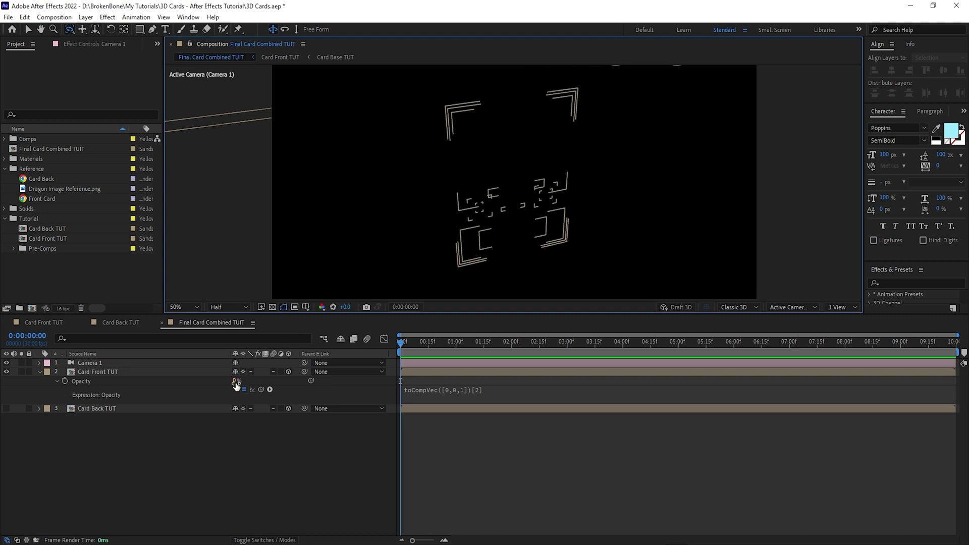
{"action": "left_click_drag", "start_coordinate": [501, 210], "coordinate": [587, 210]}
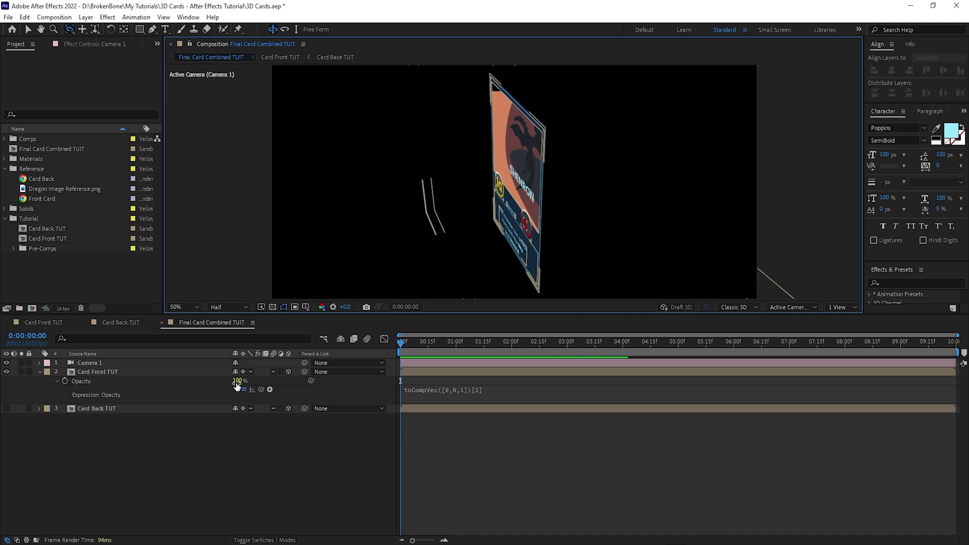
{"action": "left_click_drag", "start_coordinate": [520, 192], "coordinate": [582, 180]}
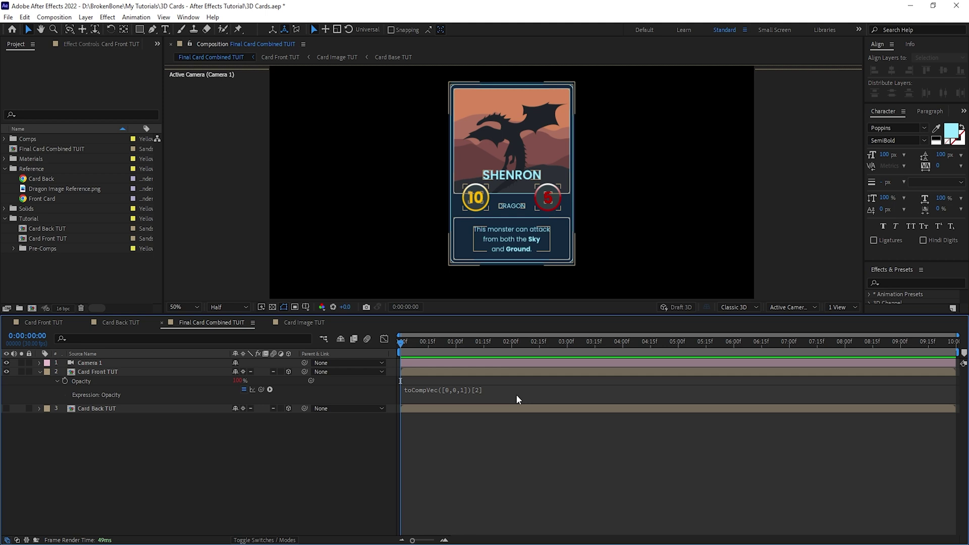
- Show Card Back TUT instead of Card Front TUT and rotate it about its vertical axis to face away from the camera
{"action": "left_click", "coordinate": [6, 372]}
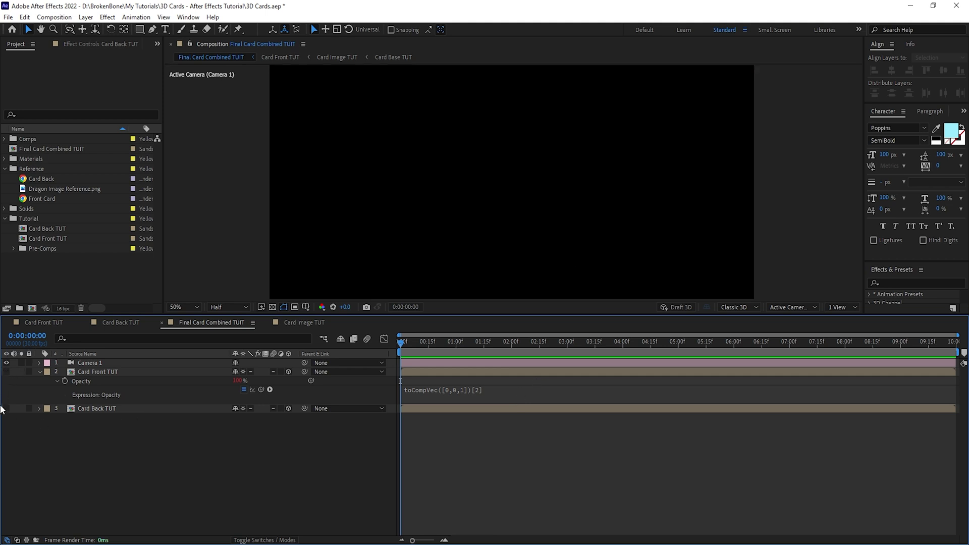
{"action": "left_click", "coordinate": [6, 409]}
{"action": "left_click", "coordinate": [116, 411]}
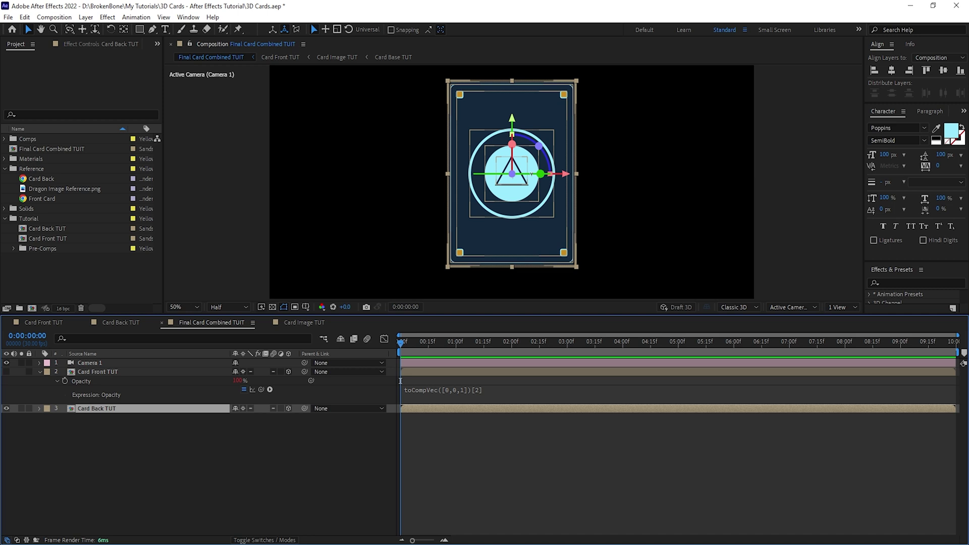
{"action": "left_click_drag", "start_coordinate": [525, 172], "coordinate": [459, 183]}
{"action": "left_click", "coordinate": [428, 451]}
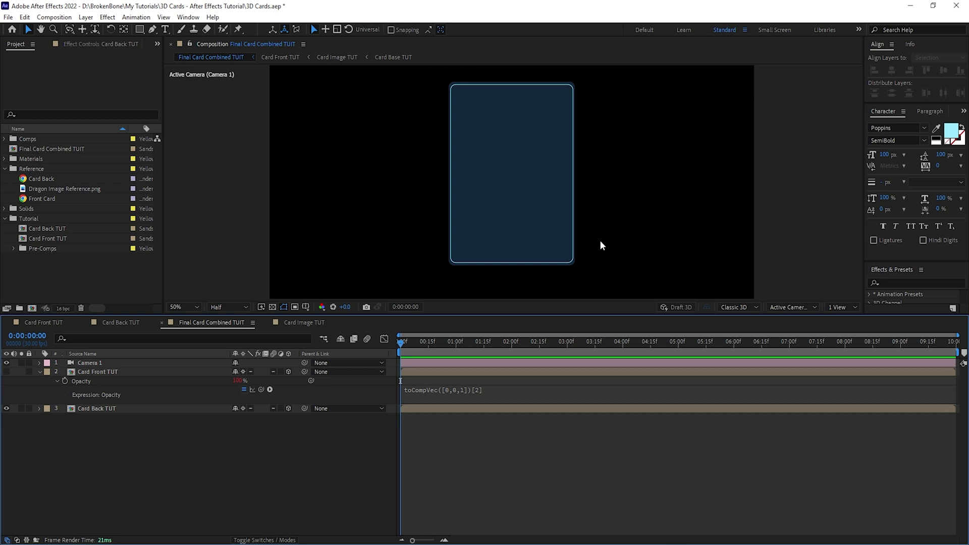
- Copy the Card Front TUT opacity expression toCompVec([0,0,1])[2] to the opacity of the Card Back TUT layer
{"action": "left_click", "coordinate": [512, 397]}
{"action": "key", "text": "ctrl+c"}
{"action": "left_click", "coordinate": [462, 427]}
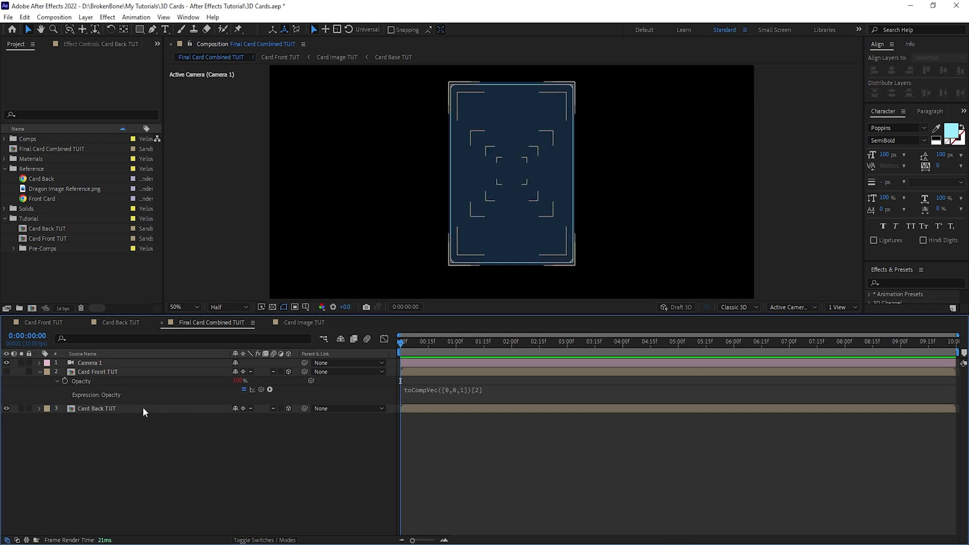
{"action": "left_click", "coordinate": [147, 408]}
{"action": "key", "text": "t"}
{"action": "left_click", "coordinate": [65, 419], "text": "alt"}
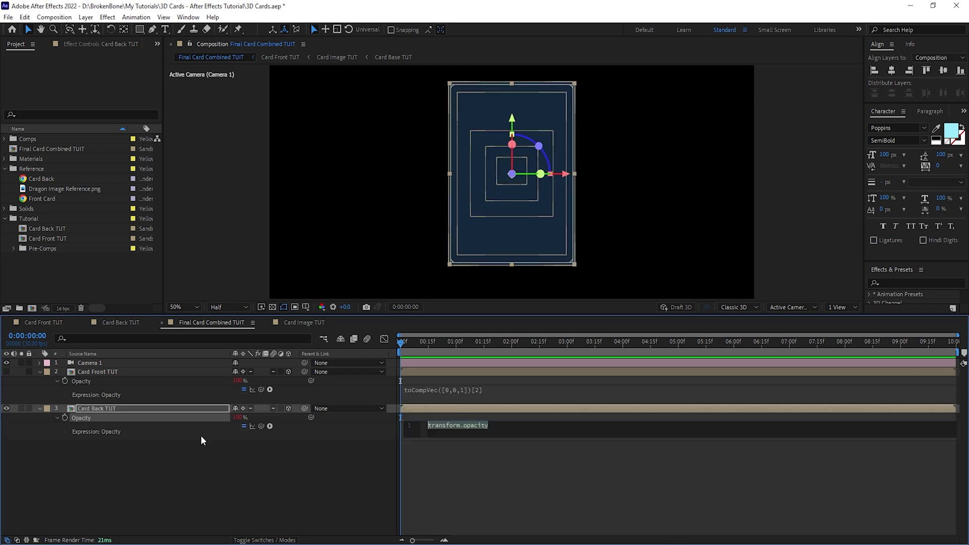
{"action": "key", "text": "ctrl+v"}
{"action": "left_click", "coordinate": [479, 462]}
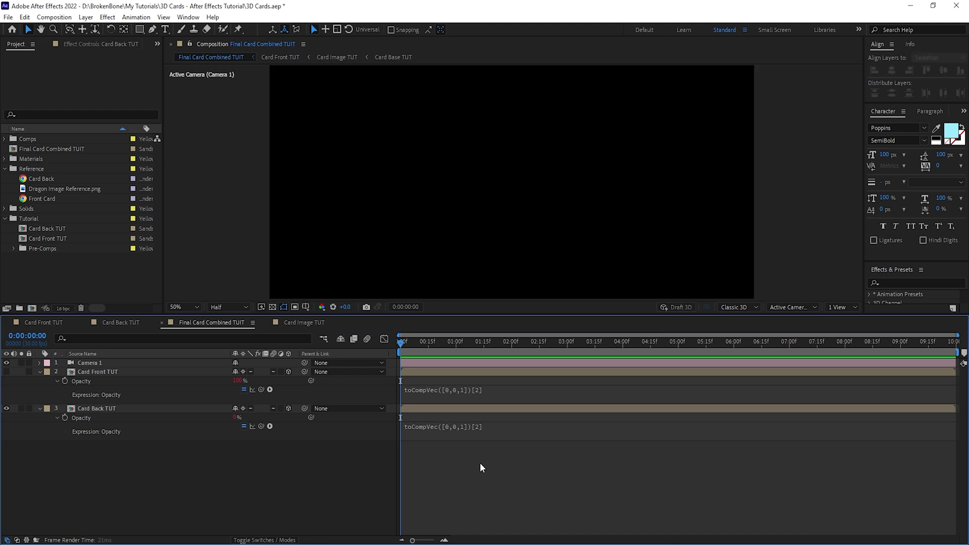
- Rotate the Card Back TUT layer about its vertical axis so its design faces the camera again
{"action": "left_click", "coordinate": [469, 410]}
{"action": "key", "text": "w"}
{"action": "left_click_drag", "start_coordinate": [540, 174], "coordinate": [467, 188]}
{"action": "key", "text": "v"}
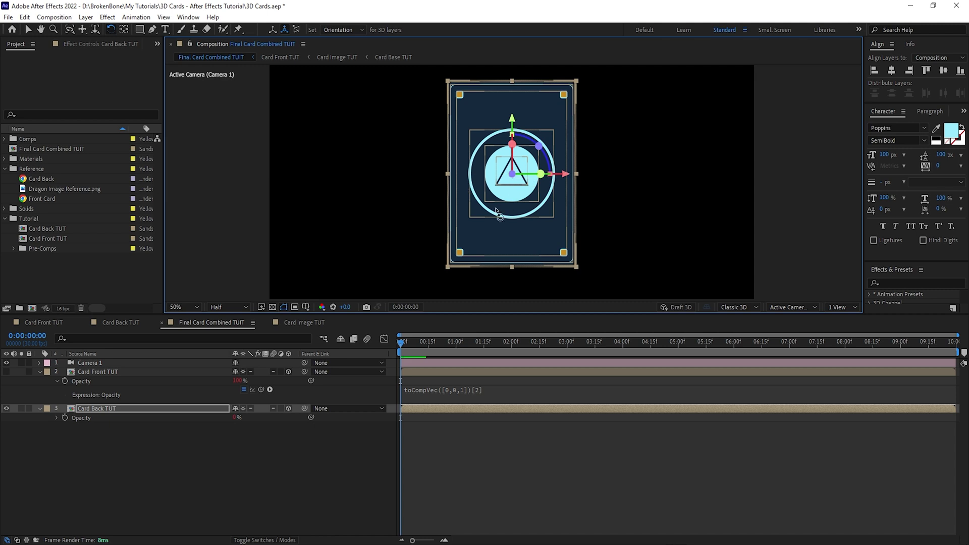
- Change the Card Back TUT opacity expression to toCompVec([0,0,-1])[2]
{"action": "left_click", "coordinate": [432, 461]}
{"action": "key", "text": "e"}
{"action": "key", "text": "e"}
{"action": "left_click", "coordinate": [470, 409]}
{"action": "left_click", "coordinate": [462, 428]}
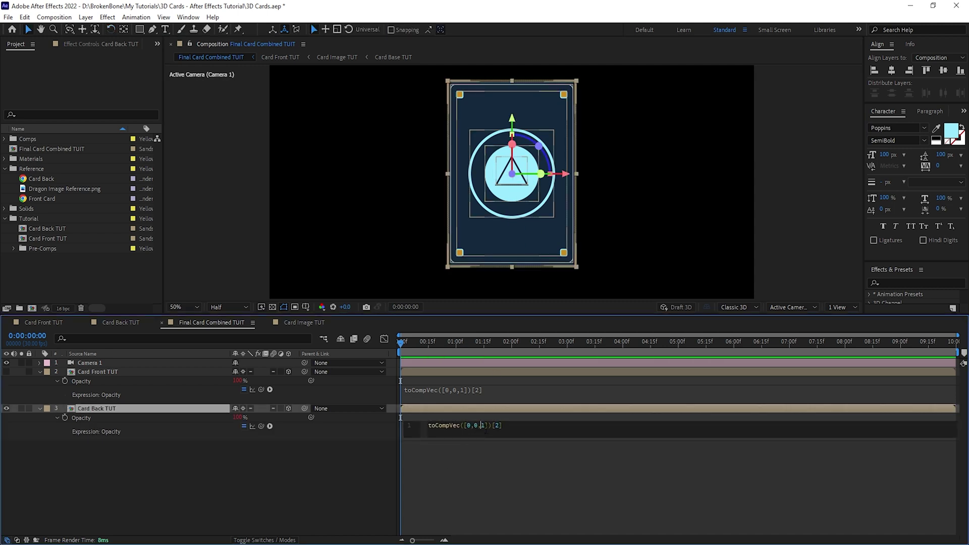
{"action": "left_click", "coordinate": [489, 457]}
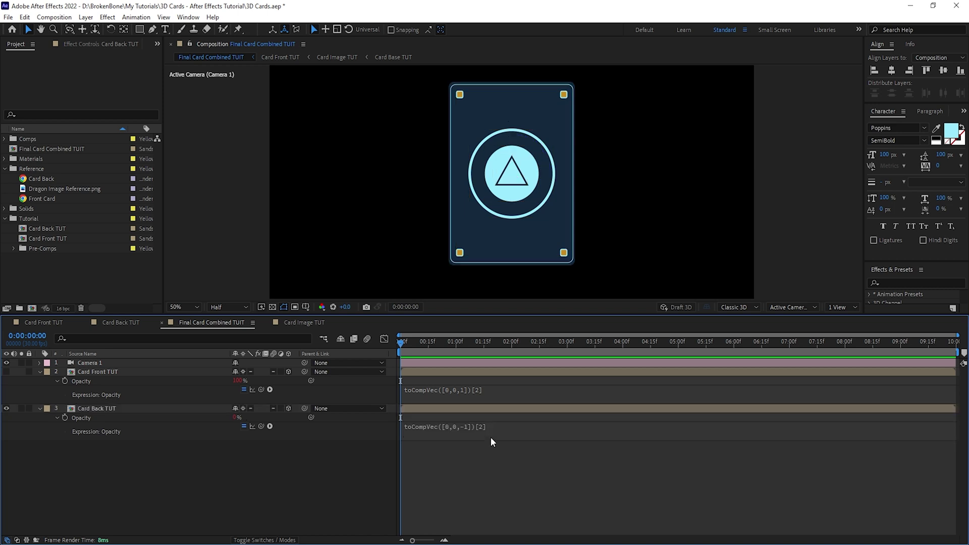
- Orbit the camera around the card back to check its opacity in the Final Card Combined TUIT composition
{"action": "left_click", "coordinate": [492, 409]}
{"action": "key", "text": "c"}
{"action": "left_click_drag", "start_coordinate": [562, 190], "coordinate": [436, 208]}
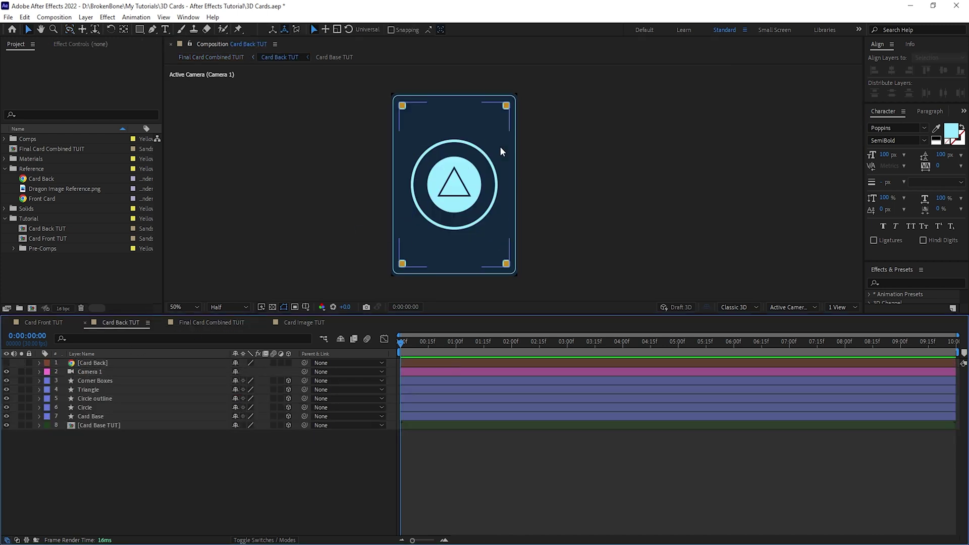
{"action": "left_click", "coordinate": [211, 323]}
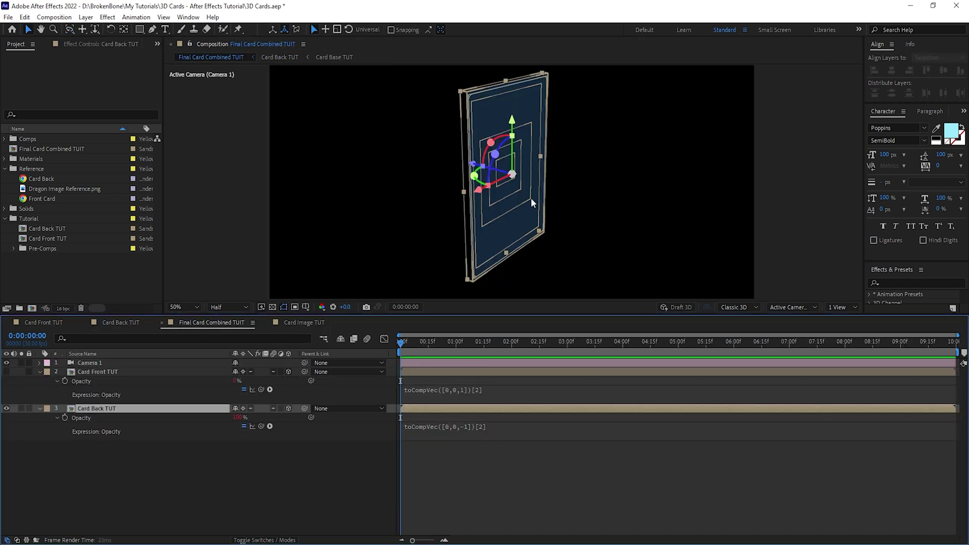
- Flip the Card Back TUT layer about its vertical axis and restore its opacity expression to toCompVec([0,0,1])[2]
{"action": "key", "text": "w"}
{"action": "left_click_drag", "start_coordinate": [549, 177], "coordinate": [576, 182]}
{"action": "left_click", "coordinate": [475, 428]}
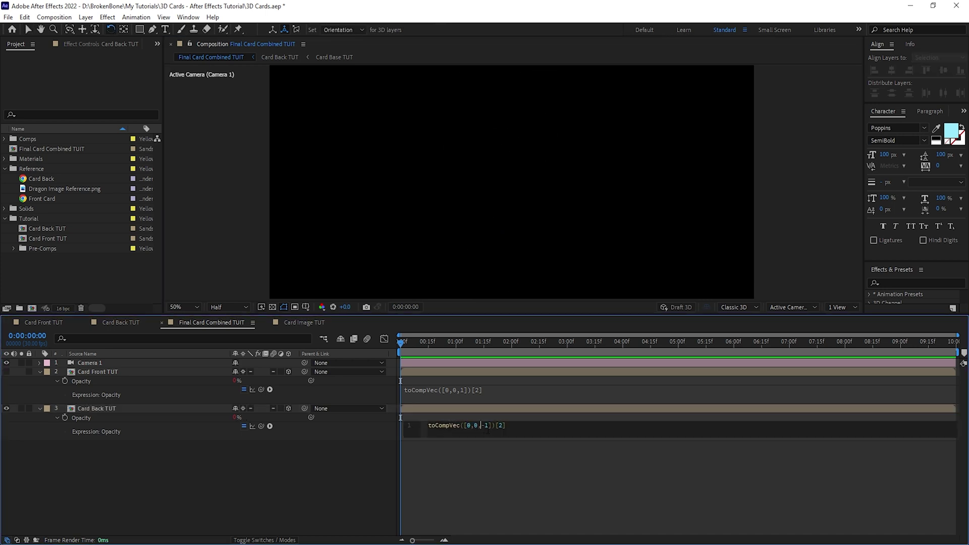
{"action": "key", "text": "Delete"}
{"action": "key", "text": "KP_Enter"}
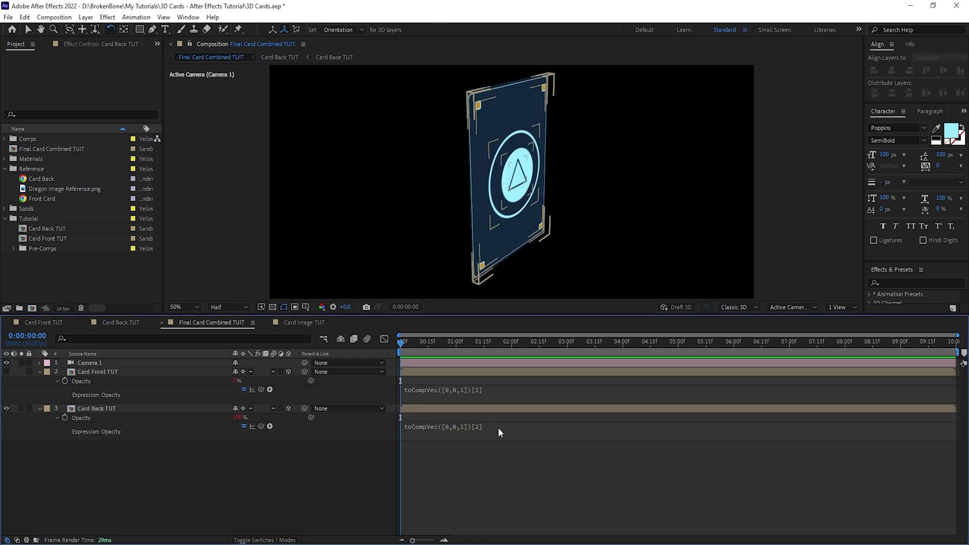
- Show the Card Front TUT layer and orbit the camera to a nearly edge-on view of the card
{"action": "left_click", "coordinate": [7, 371]}
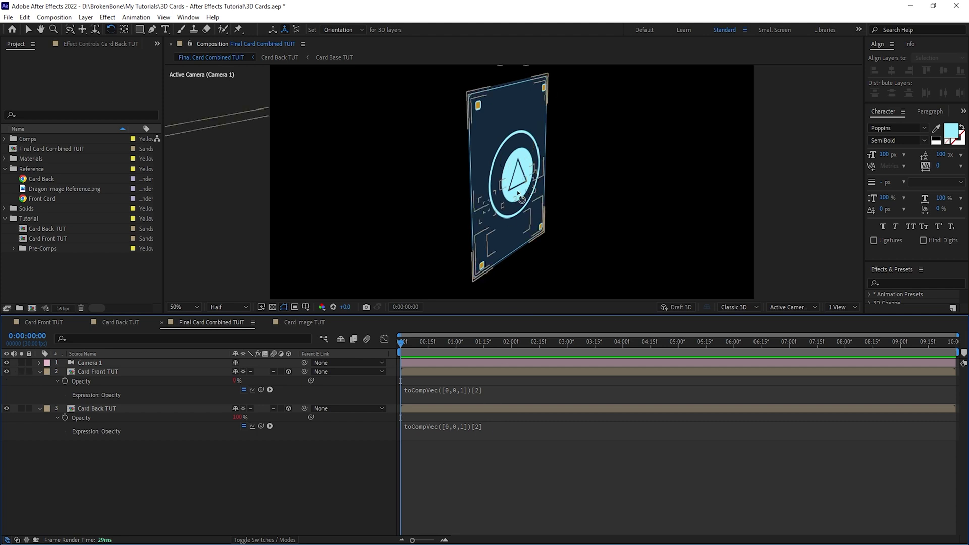
{"action": "key", "text": "c"}
{"action": "left_click_drag", "start_coordinate": [525, 170], "coordinate": [573, 224]}
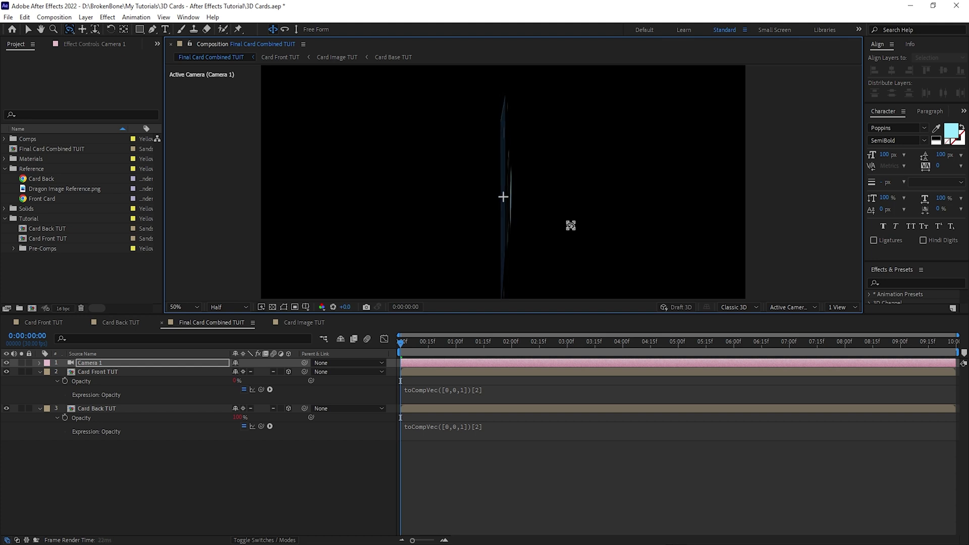
{"action": "left_click_drag", "start_coordinate": [576, 225], "coordinate": [575, 227]}
- Change the opacity expressions of both Card Front TUT and Card Back TUT to toCompVec([0,0,10])[2]
{"action": "left_click", "coordinate": [461, 392]}
{"action": "left_click", "coordinate": [474, 389]}
{"action": "type", "text": "0"}
{"action": "left_click", "coordinate": [474, 426]}
{"action": "left_click", "coordinate": [474, 426]}
{"action": "type", "text": "0"}
{"action": "left_click", "coordinate": [481, 403]}
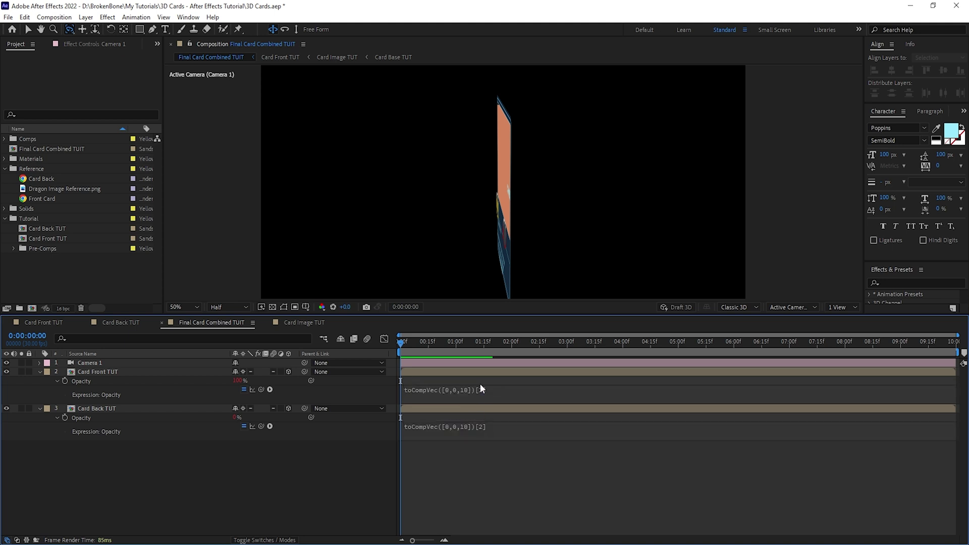
- Orbit the camera and zoom in on the card's upper part to examine the front artwork at a steep angle
{"action": "left_click_drag", "start_coordinate": [520, 193], "coordinate": [531, 213]}
{"action": "key", "text": "v"}
{"action": "left_click", "coordinate": [531, 212]}
{"action": "scroll", "coordinate": [485, 126], "scroll_direction": "up", "scroll_amount": 1}
{"action": "left_click_drag", "start_coordinate": [496, 120], "coordinate": [495, 233]}
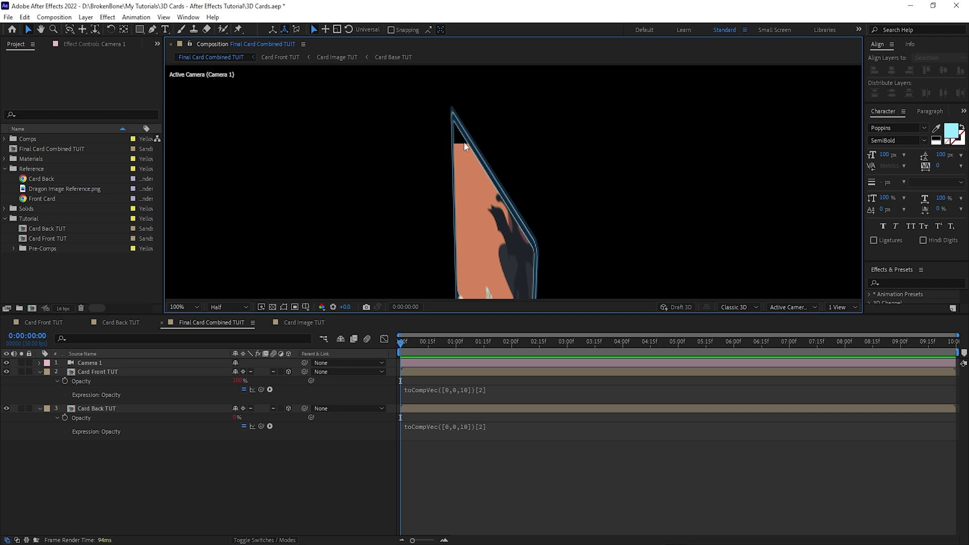
- Inspect the BG layer of the Card Image TUT composition nested in Card Front TUT
{"action": "left_click", "coordinate": [50, 325]}
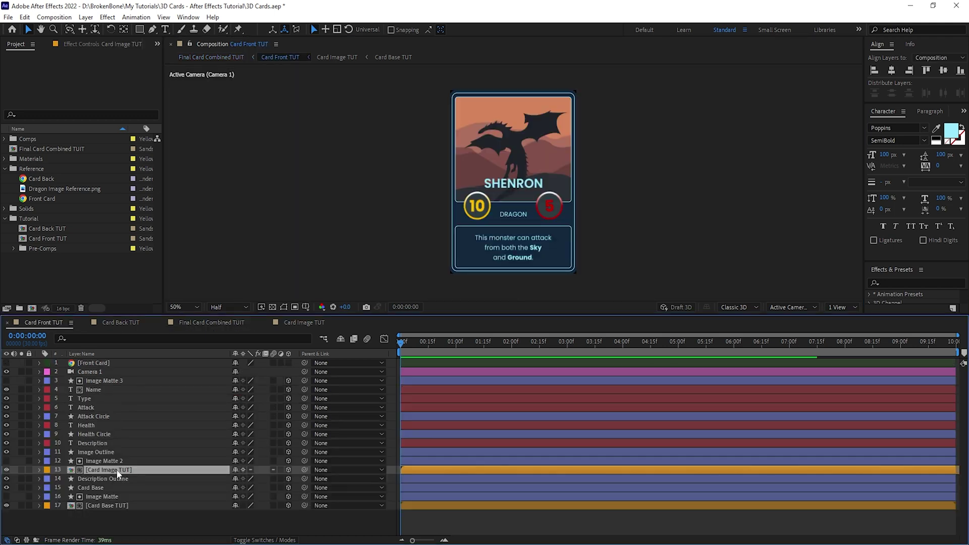
{"action": "double_click", "coordinate": [119, 470]}
{"action": "left_click", "coordinate": [86, 442]}
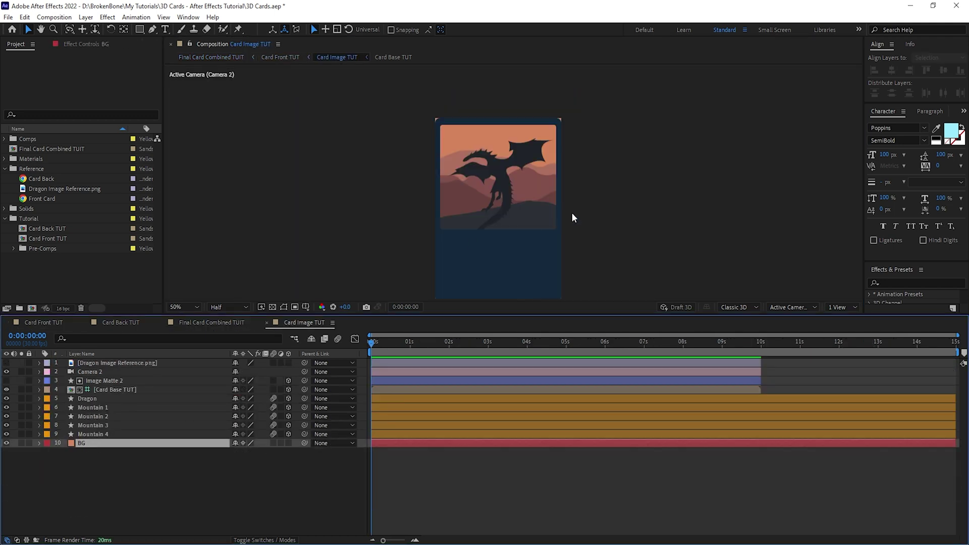
{"action": "scroll", "coordinate": [562, 214], "scroll_direction": "down", "scroll_amount": 2}
{"action": "left_click_drag", "start_coordinate": [535, 149], "coordinate": [555, 132]}
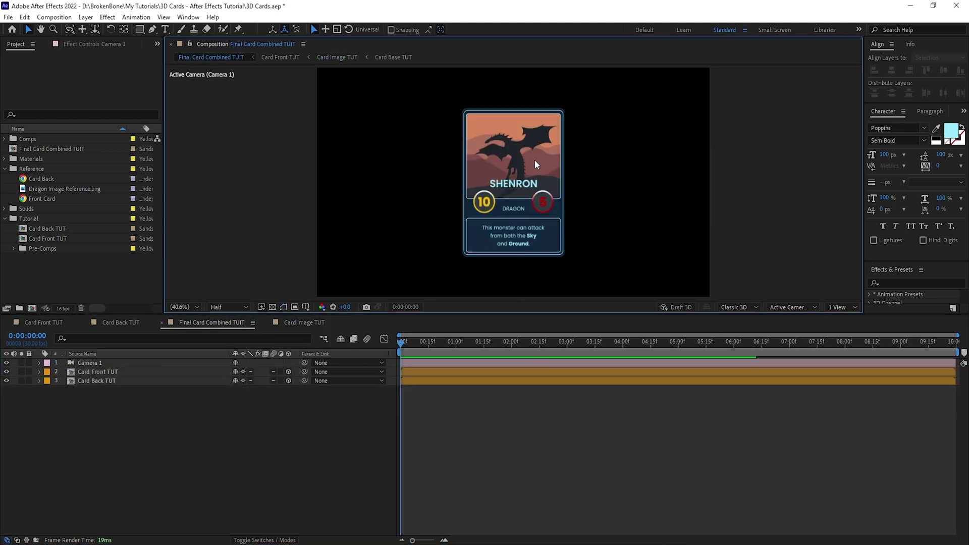
- Add a null object to the Final Card Combined TUIT composition and name it Card Controller
{"action": "left_click", "coordinate": [249, 427]}
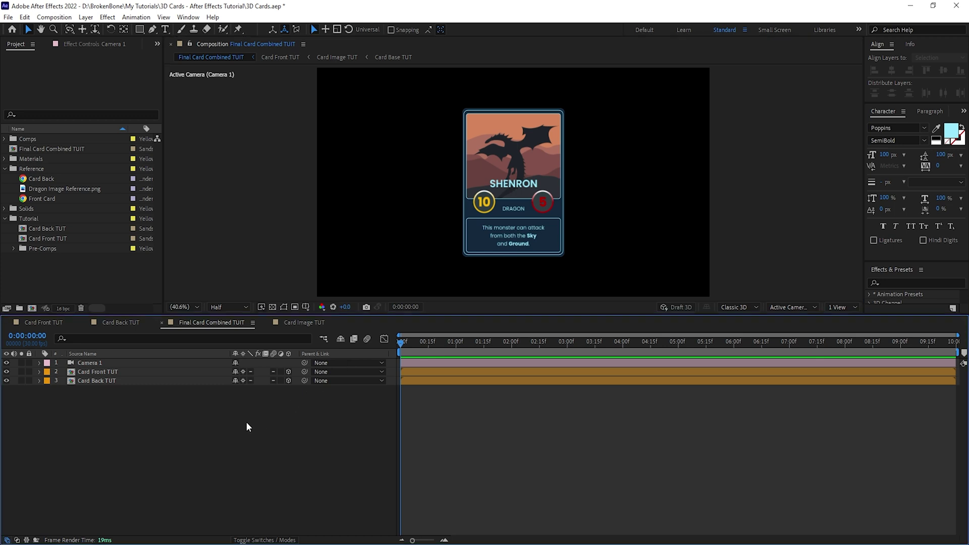
{"action": "left_click", "coordinate": [86, 17]}
{"action": "mouse_move", "coordinate": [101, 29]}
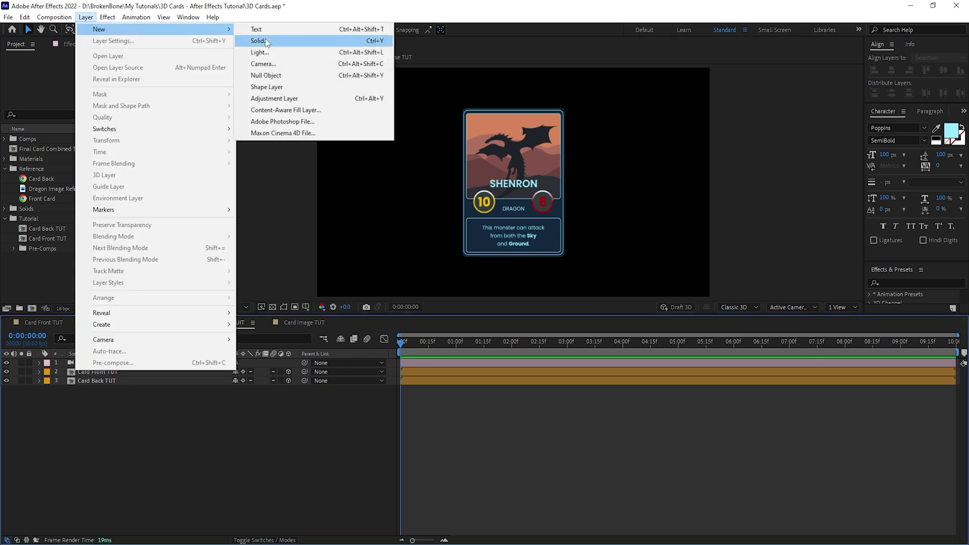
{"action": "left_click", "coordinate": [273, 75]}
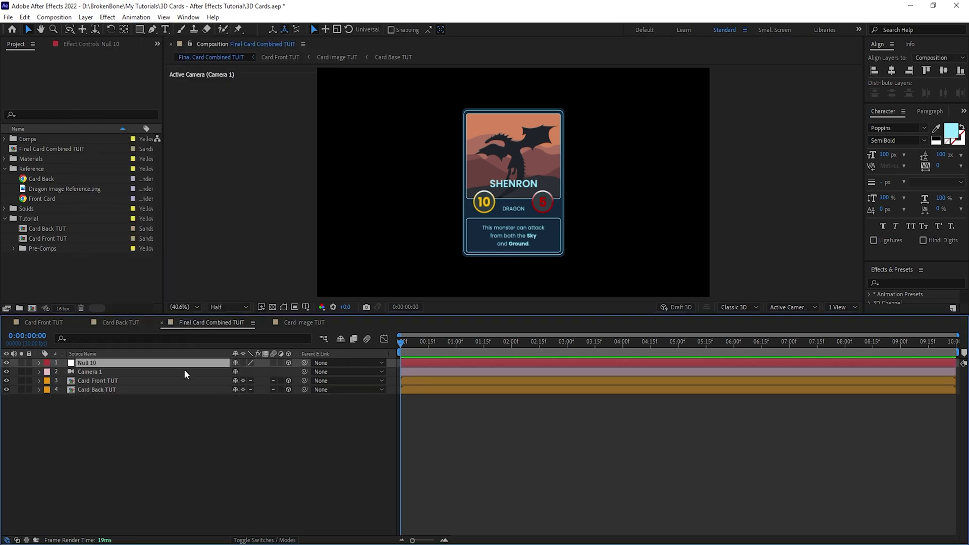
{"action": "key", "text": "Return"}
{"action": "type", "text": "Card Controller"}
{"action": "key", "text": "Return"}
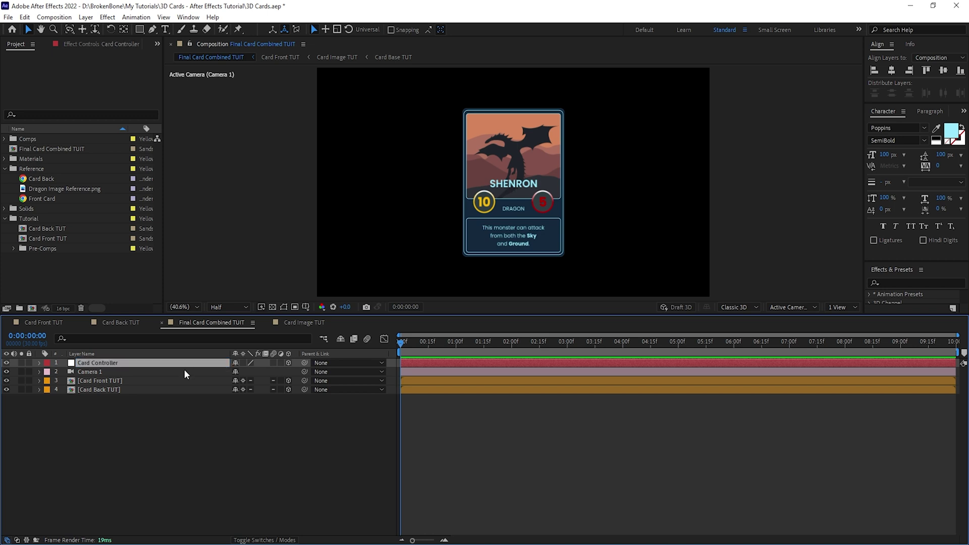
- Parent the Card Front TUT and Card Back TUT layers to Card Controller and try rotating the controller
{"action": "left_click", "coordinate": [129, 382]}
{"action": "left_click", "coordinate": [152, 389], "text": "shift"}
{"action": "left_click_drag", "start_coordinate": [306, 378], "coordinate": [123, 365]}
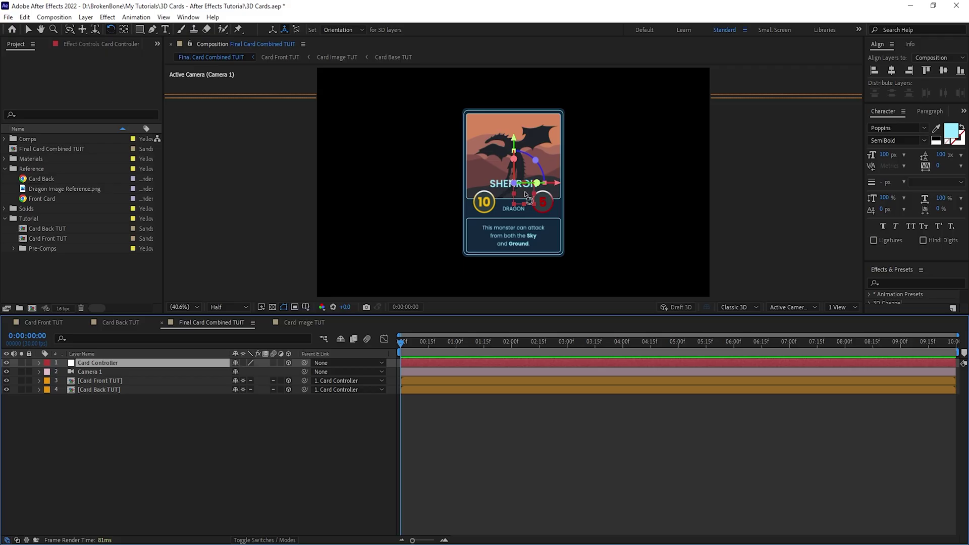
{"action": "mouse_move", "coordinate": [521, 196]}
{"action": "left_mouse_down"}
{"action": "mouse_move", "coordinate": [543, 196]}
{"action": "mouse_move", "coordinate": [510, 200]}
{"action": "left_mouse_up"}
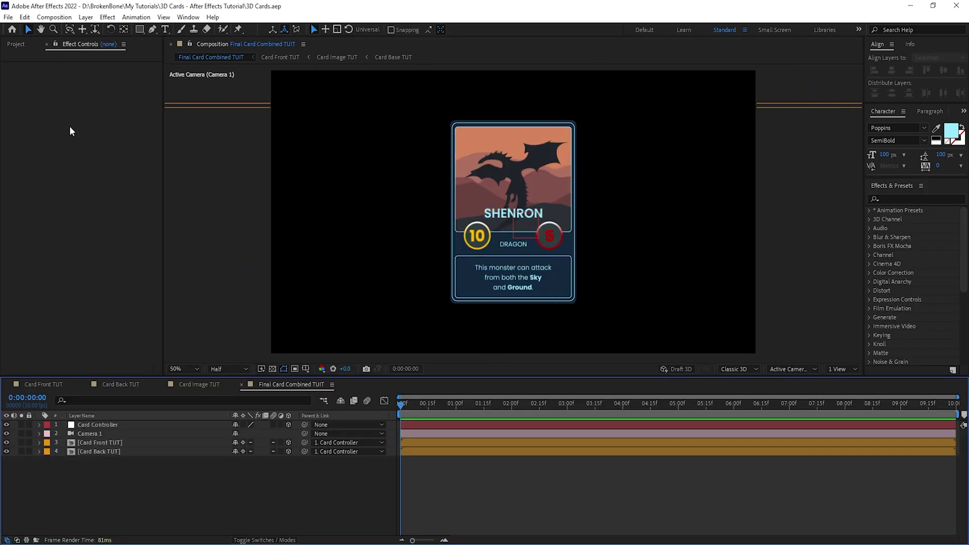
- Create a 1920 x 1080 px solid named BG and place it beneath all other layers
{"action": "left_click", "coordinate": [86, 17]}
{"action": "mouse_move", "coordinate": [99, 32]}
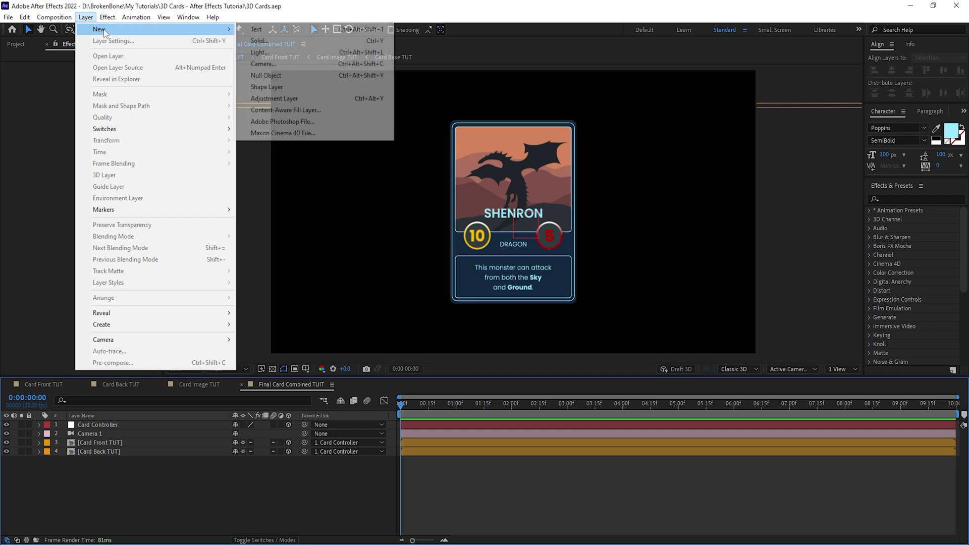
{"action": "left_click", "coordinate": [258, 37]}
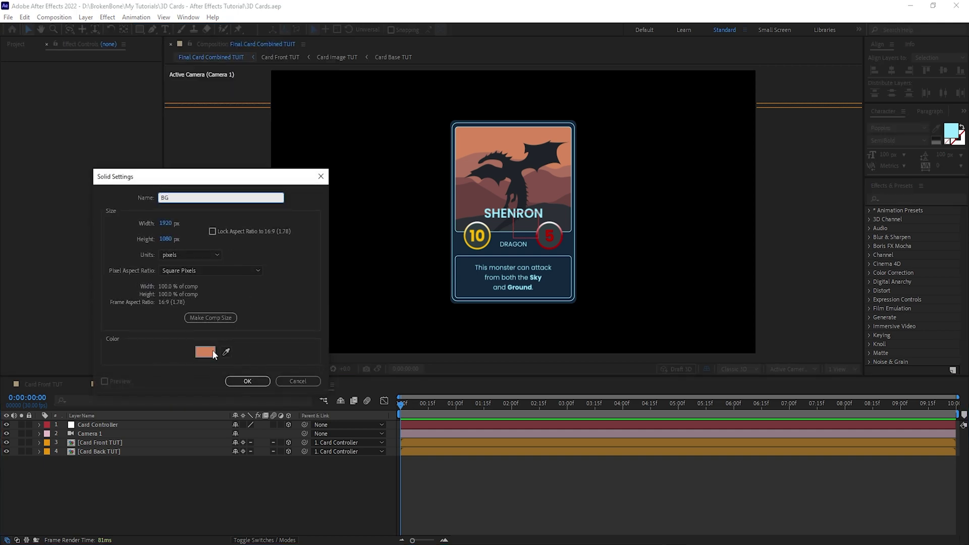
{"action": "left_click", "coordinate": [247, 380]}
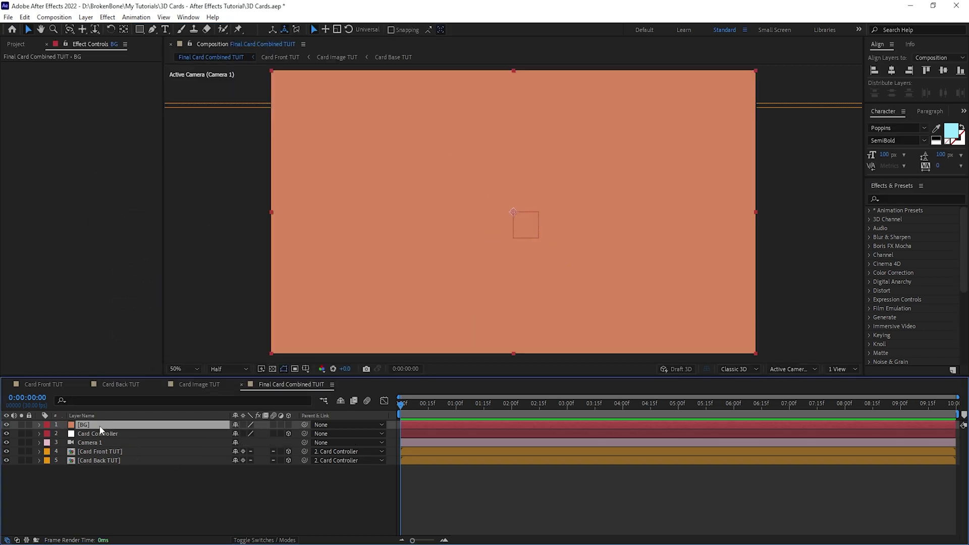
{"action": "left_click_drag", "start_coordinate": [92, 429], "coordinate": [126, 477]}
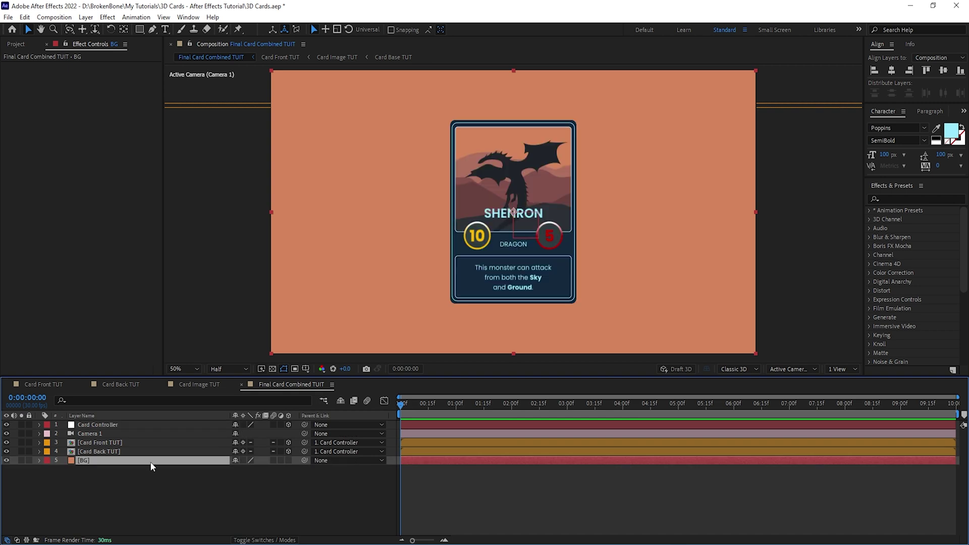
- Apply the Gradient Ramp effect to the BG solid and set its ramp shape to Radial Ramp
{"action": "left_click", "coordinate": [910, 200]}
{"action": "type", "text": "gradient"}
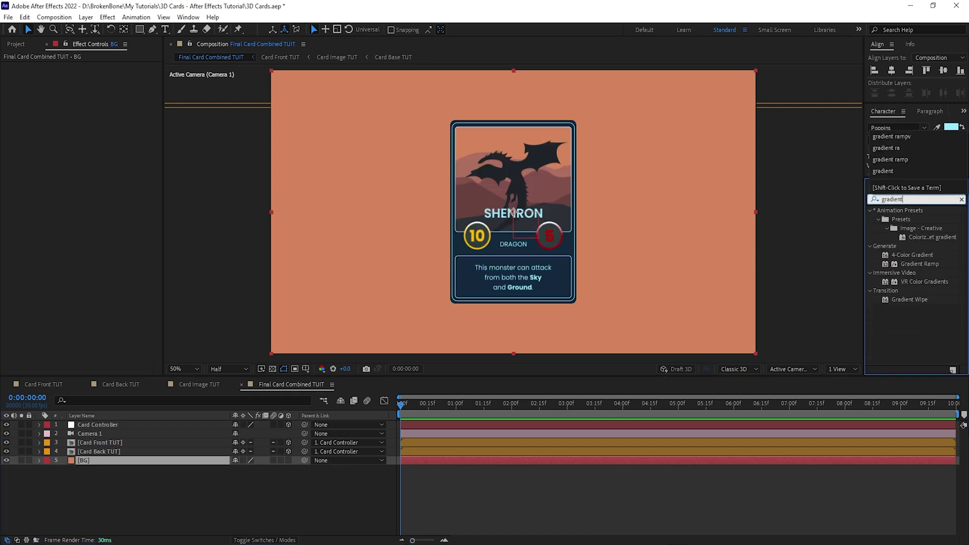
{"action": "left_click_drag", "start_coordinate": [909, 299], "coordinate": [113, 343]}
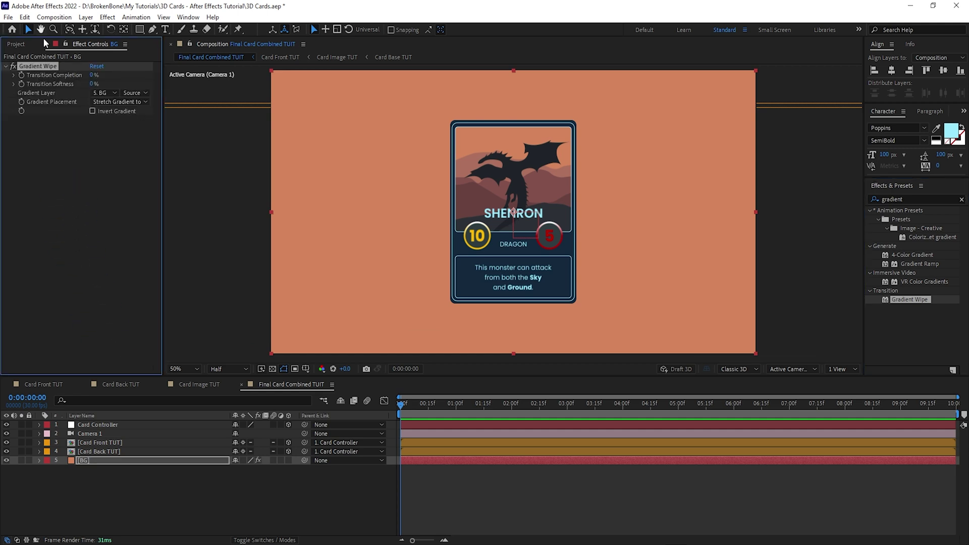
{"action": "key", "text": "Delete"}
{"action": "left_click_drag", "start_coordinate": [912, 262], "coordinate": [84, 183]}
{"action": "left_click", "coordinate": [119, 111]}
{"action": "left_click", "coordinate": [108, 120]}
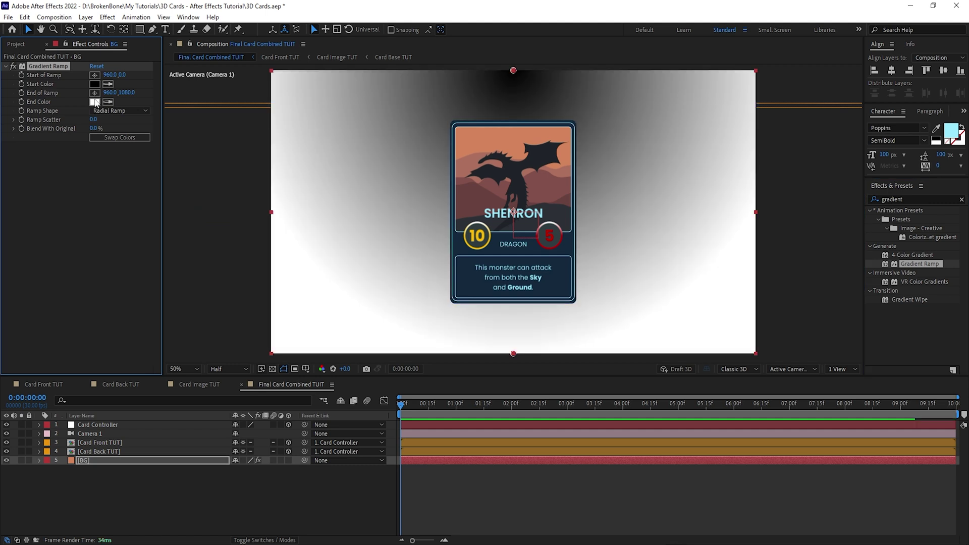
- Set the BG gradient's start color to 33516F and its end color to 0A1927
{"action": "left_click", "coordinate": [94, 84]}
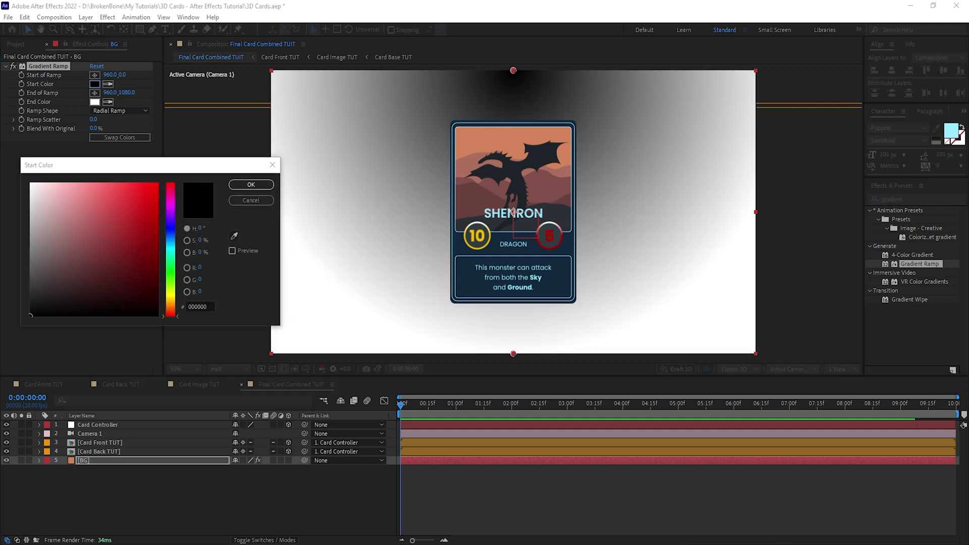
{"action": "left_click", "coordinate": [209, 306]}
{"action": "key", "text": "ctrl+v"}
{"action": "left_click", "coordinate": [259, 188]}
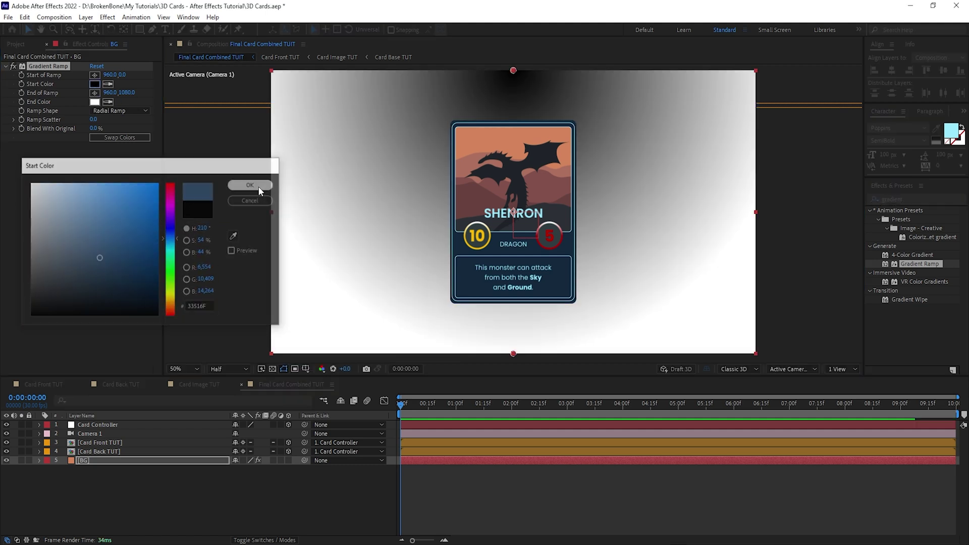
{"action": "left_click", "coordinate": [98, 104]}
{"action": "key", "text": "alt+Tab"}
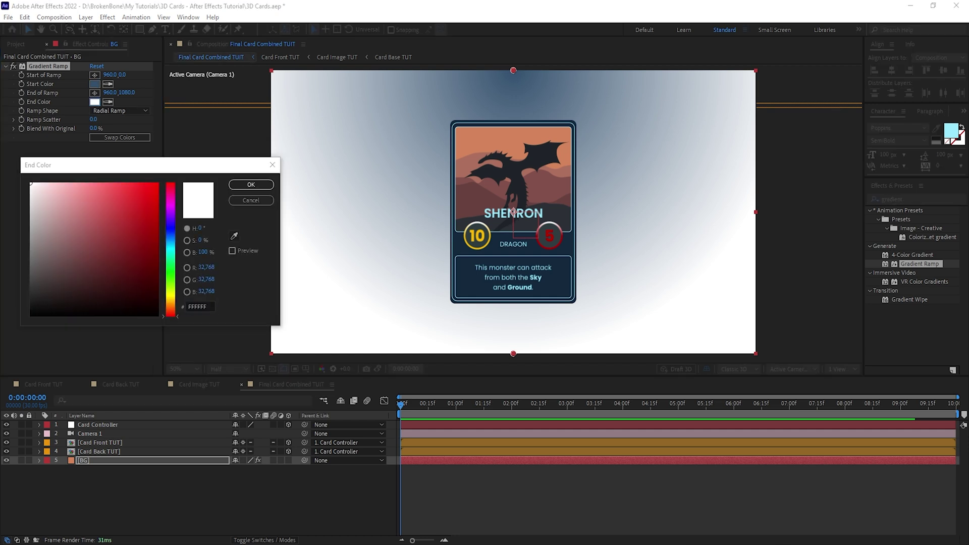
{"action": "left_click_drag", "start_coordinate": [209, 307], "coordinate": [156, 301]}
{"action": "key", "text": "ctrl+v"}
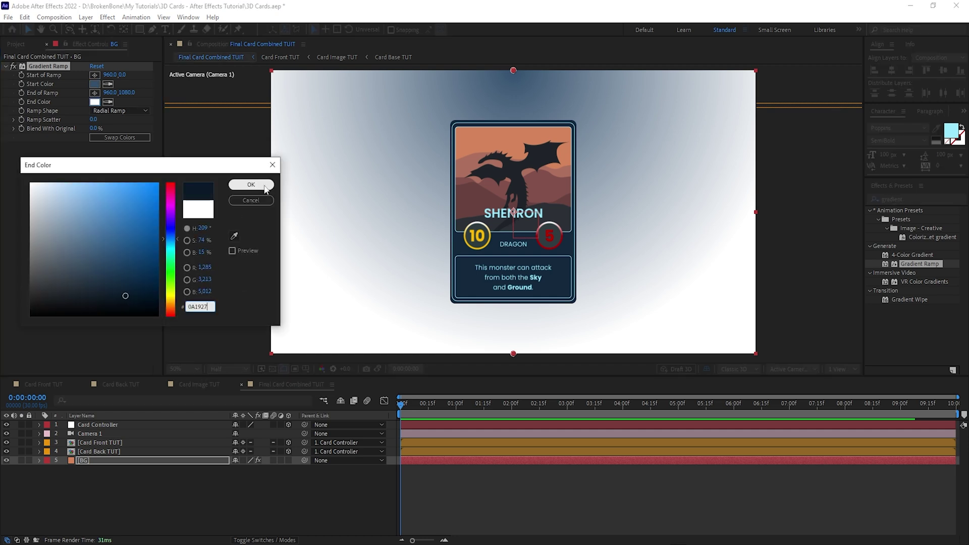
{"action": "left_click", "coordinate": [263, 187]}
- Move the BG gradient's start point below the frame to about 960, 1576 and its end point above it to about 960, -292
{"action": "scroll", "coordinate": [513, 140], "scroll_direction": "down", "scroll_amount": 2}
{"action": "left_click_drag", "start_coordinate": [513, 140], "coordinate": [517, 108]}
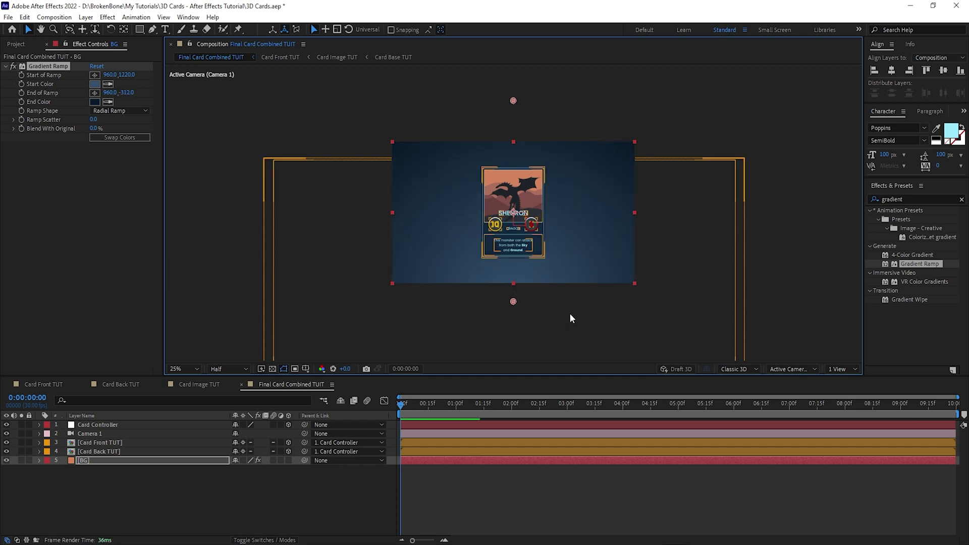
{"action": "left_click_drag", "start_coordinate": [513, 302], "coordinate": [512, 339]}
{"action": "left_click_drag", "start_coordinate": [514, 100], "coordinate": [516, 80]}
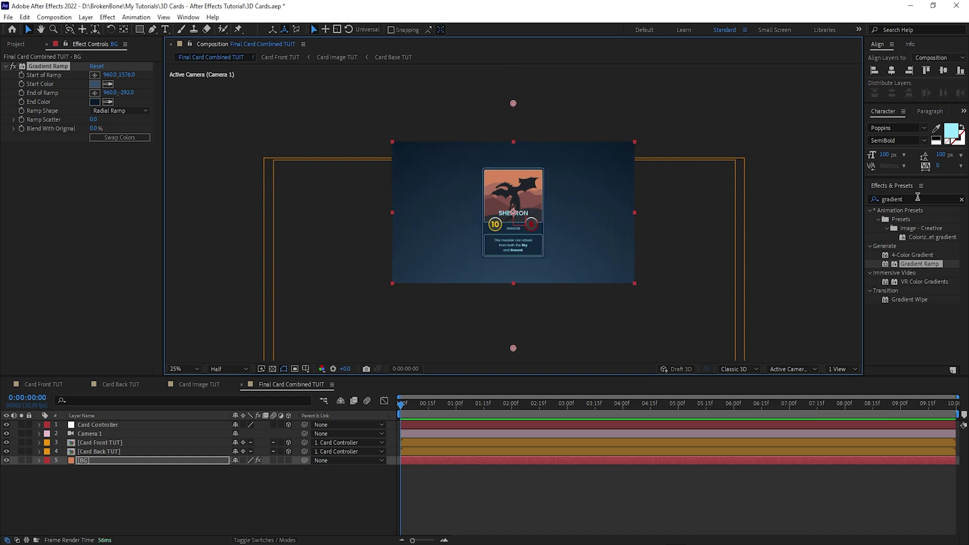
- Add the Hue/Saturation and Curves effects to the BG solid
{"action": "left_click_drag", "start_coordinate": [917, 198], "coordinate": [794, 197]}
{"action": "type", "text": "hue"}
{"action": "left_click_drag", "start_coordinate": [921, 264], "coordinate": [90, 208]}
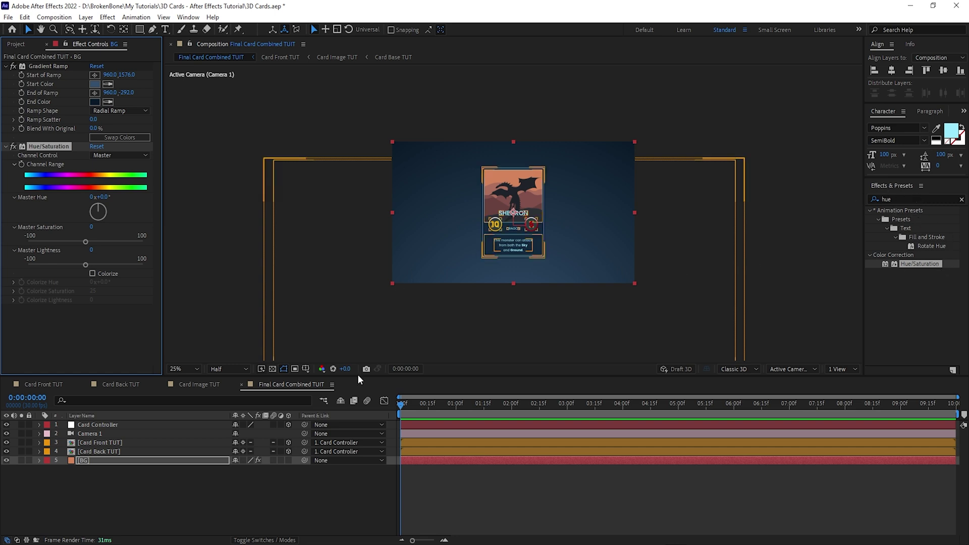
{"action": "left_click", "coordinate": [217, 461]}
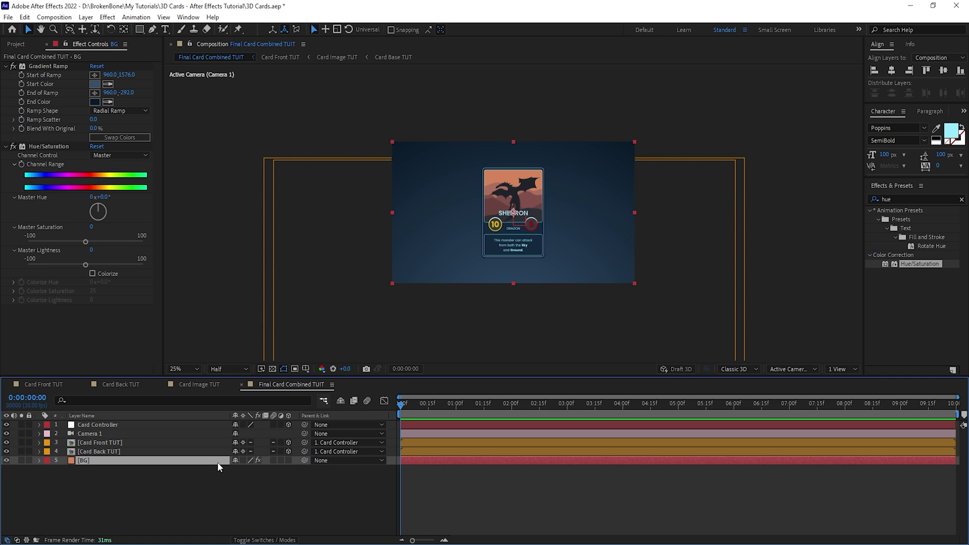
{"action": "key", "text": "ctrl+space"}
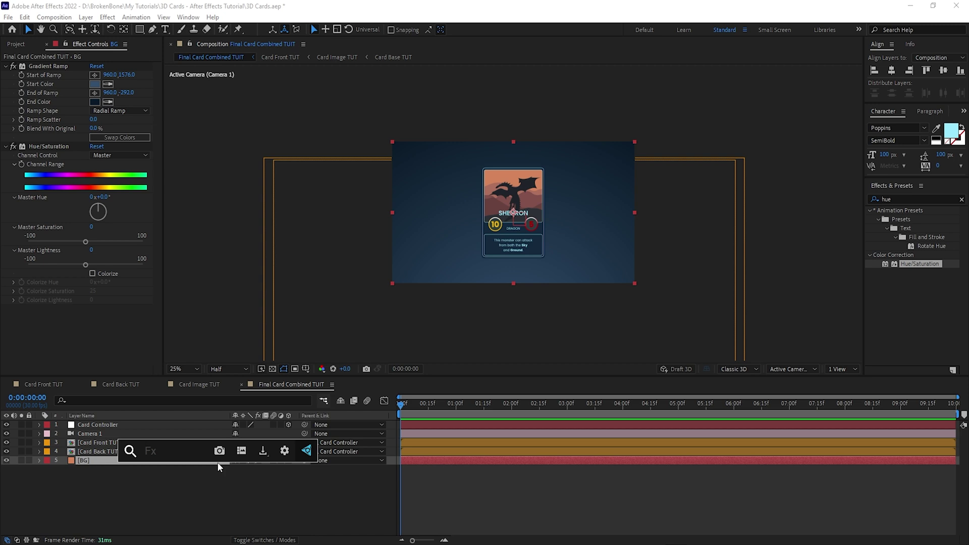
{"action": "type", "text": "curve"}
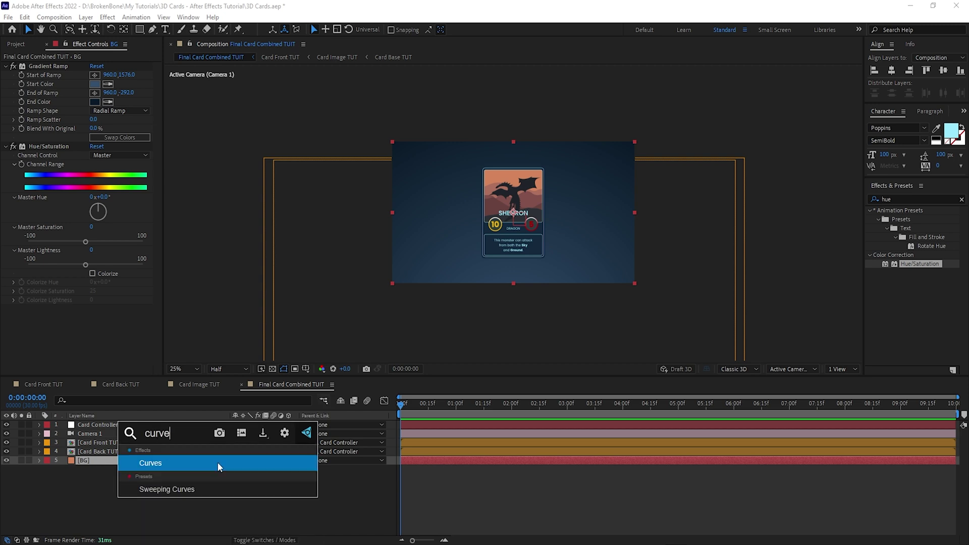
{"action": "key", "text": "Return"}
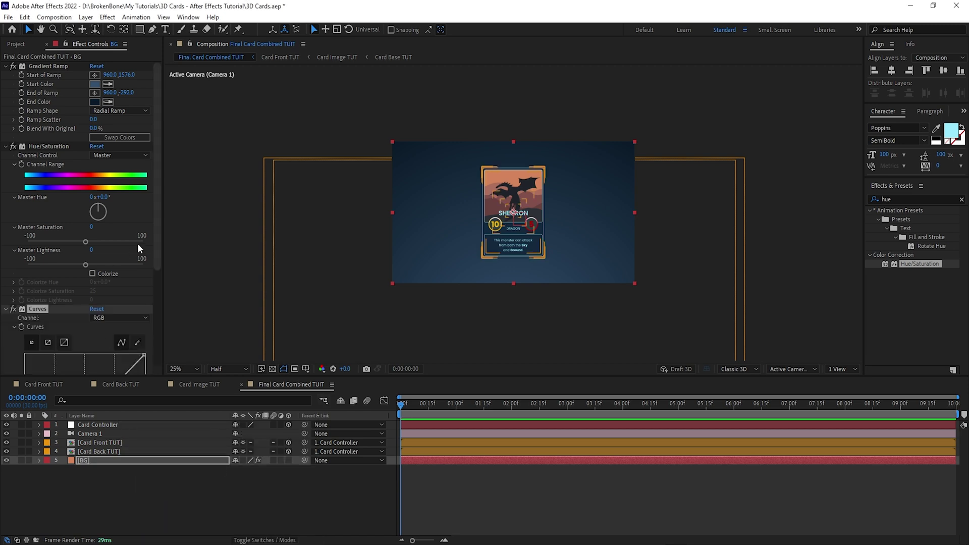
- Set the BG's Master Saturation to -9 and Master Lightness to -24, and reshape its Curves graph
{"action": "left_click_drag", "start_coordinate": [156, 249], "coordinate": [144, 365]}
{"action": "left_click_drag", "start_coordinate": [154, 314], "coordinate": [156, 163]}
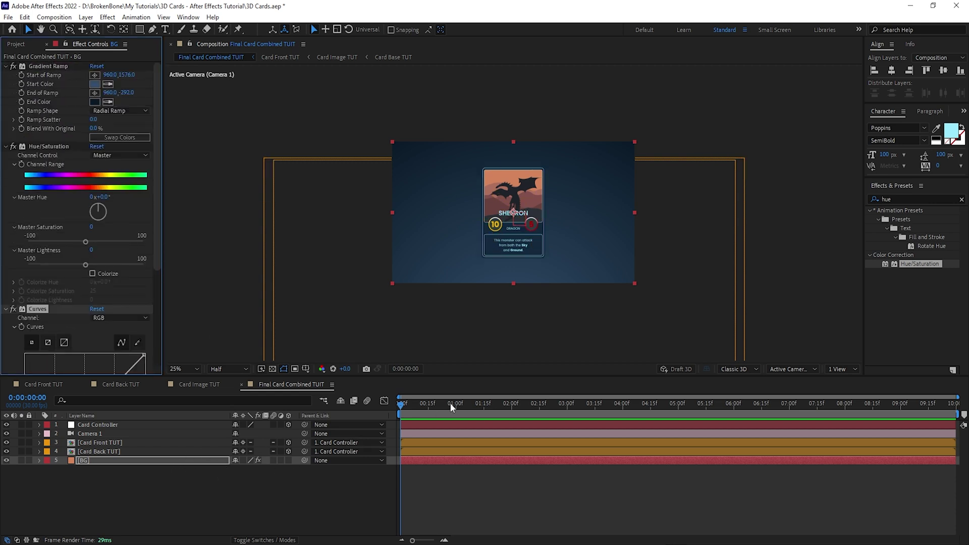
{"action": "left_click_drag", "start_coordinate": [85, 242], "coordinate": [71, 264]}
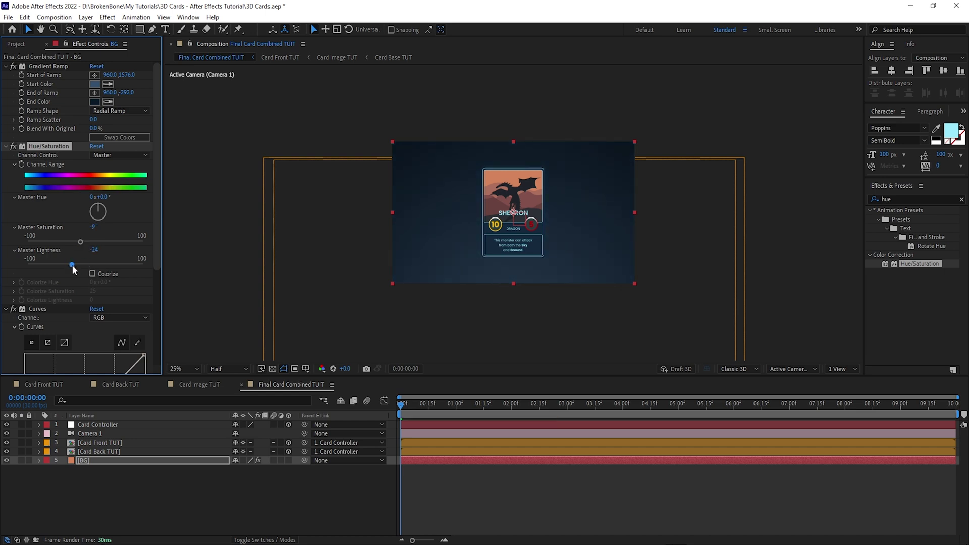
{"action": "left_click_drag", "start_coordinate": [157, 265], "coordinate": [153, 364]}
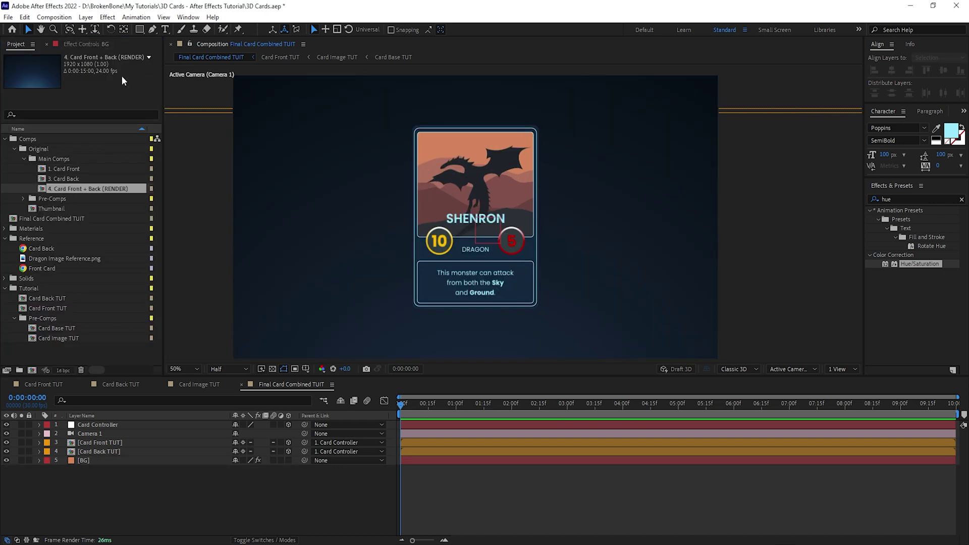
- Add an elliptical mask that fills the whole BG layer
{"action": "left_click", "coordinate": [106, 46]}
{"action": "key", "text": "comma"}
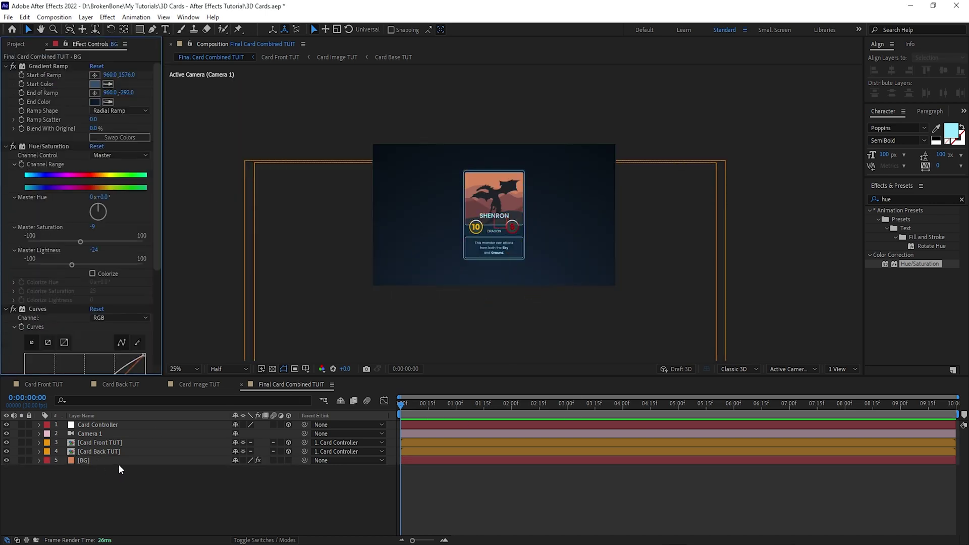
{"action": "left_click", "coordinate": [119, 464]}
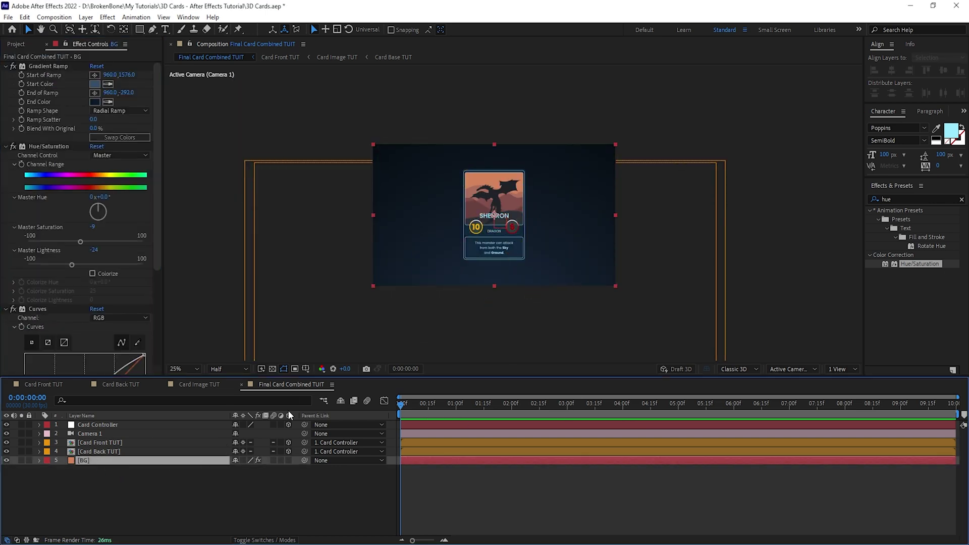
{"action": "left_click", "coordinate": [140, 31]}
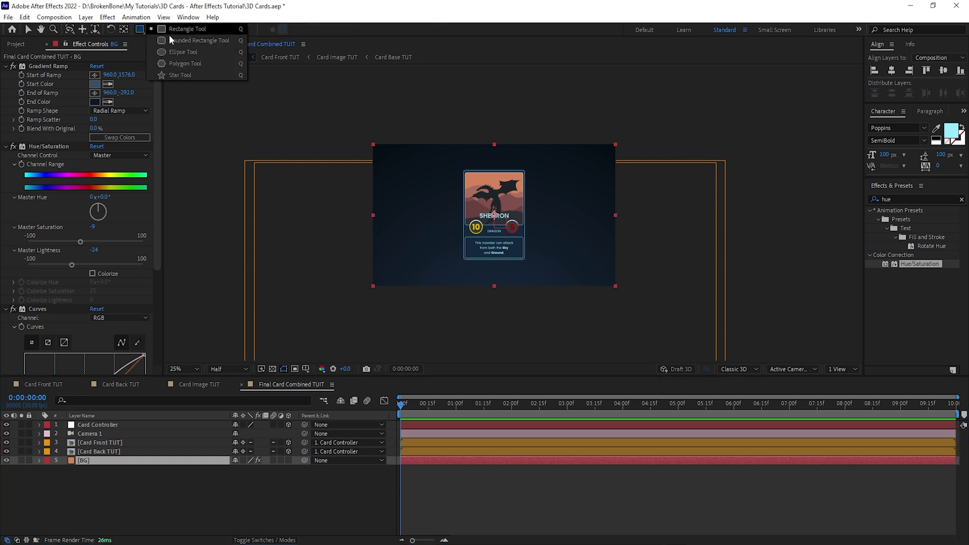
{"action": "left_click", "coordinate": [184, 50]}
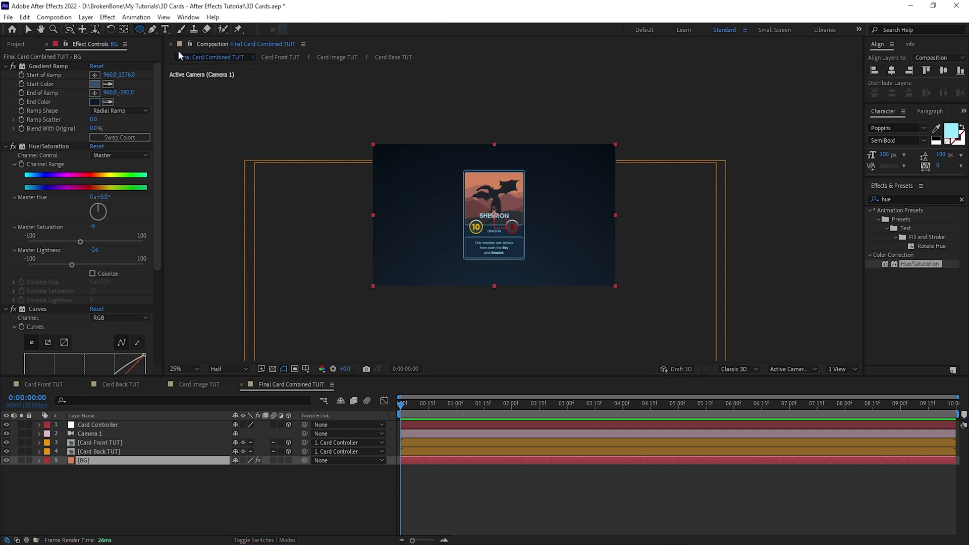
{"action": "double_click", "coordinate": [140, 29]}
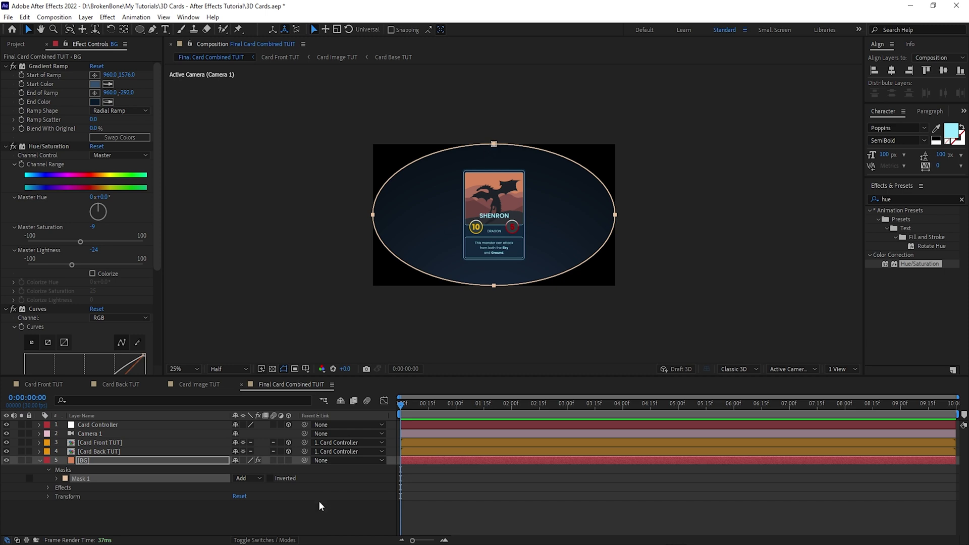
- Narrow Mask 1 to a circle as tall as the frame and move it down so its upper edge reaches the card's lower part
{"action": "key", "text": "ctrl+t"}
{"action": "left_click_drag", "start_coordinate": [615, 215], "coordinate": [563, 215]}
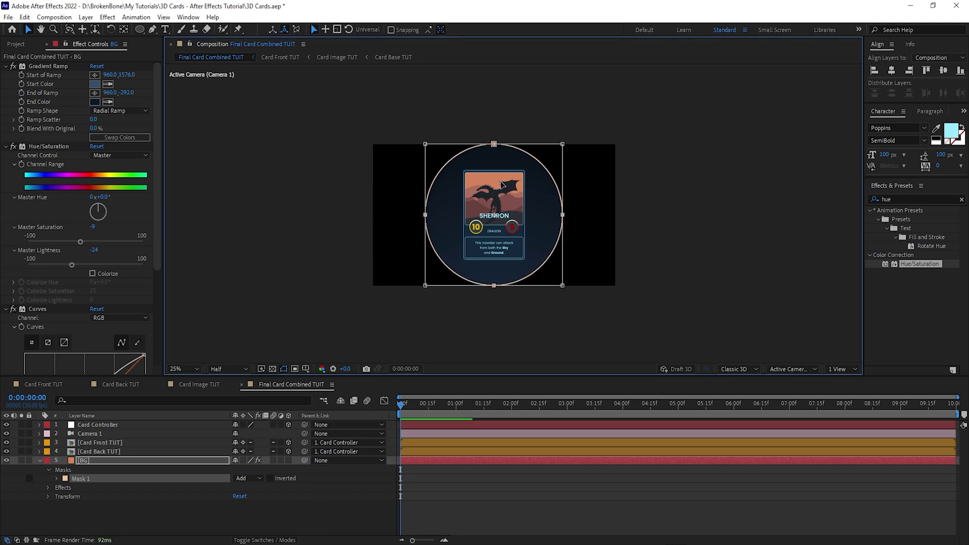
{"action": "left_click_drag", "start_coordinate": [501, 183], "coordinate": [505, 281]}
- Limit the BG's Curves effect to Mask 1 through its Compositing Options and raise both curve points to brighten the masked area
{"action": "left_click_drag", "start_coordinate": [158, 269], "coordinate": [157, 373]}
{"action": "left_click", "coordinate": [34, 165]}
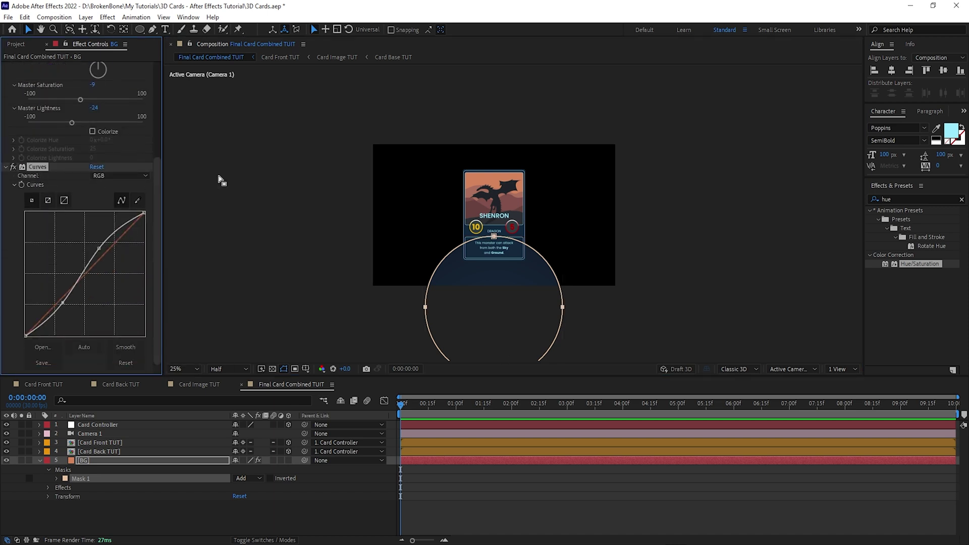
{"action": "left_click", "coordinate": [78, 461]}
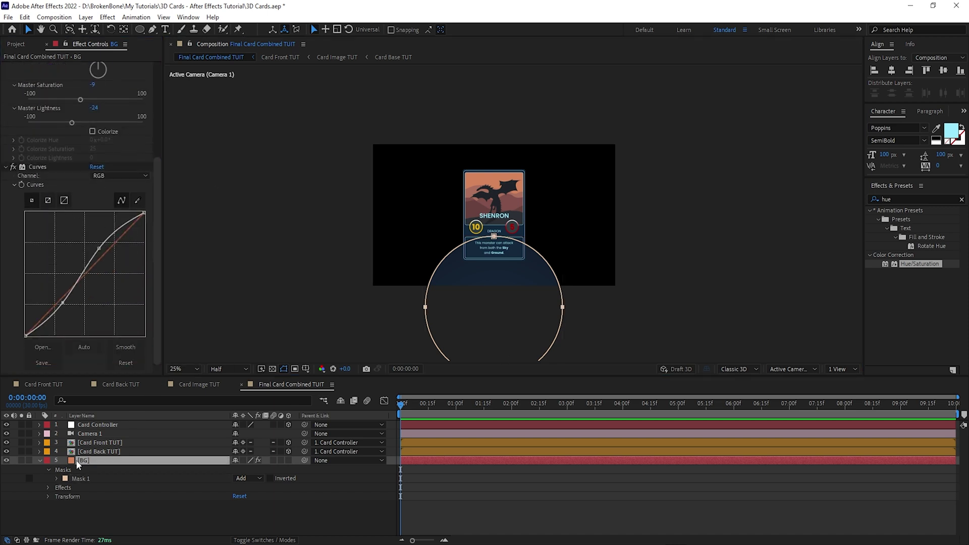
{"action": "left_click", "coordinate": [48, 488]}
{"action": "left_click", "coordinate": [57, 514]}
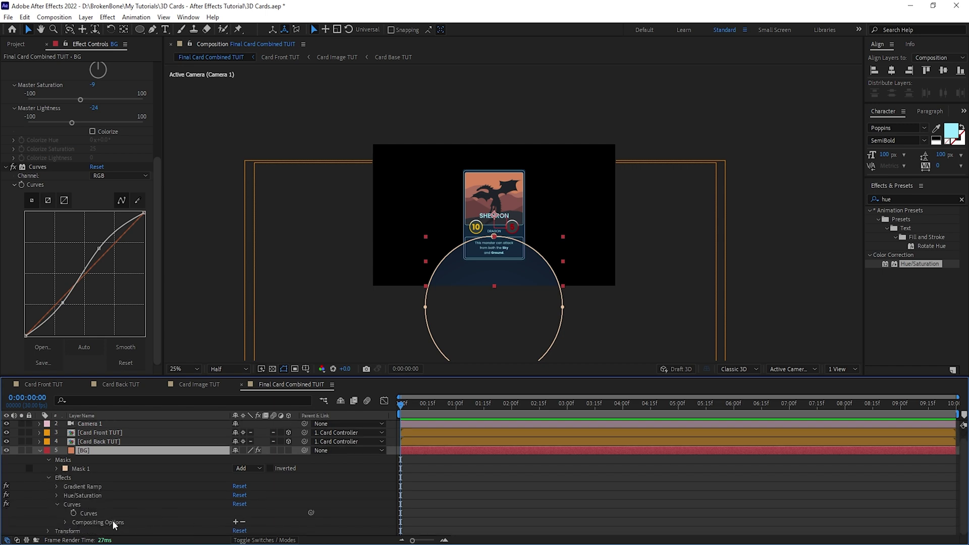
{"action": "left_click", "coordinate": [235, 522]}
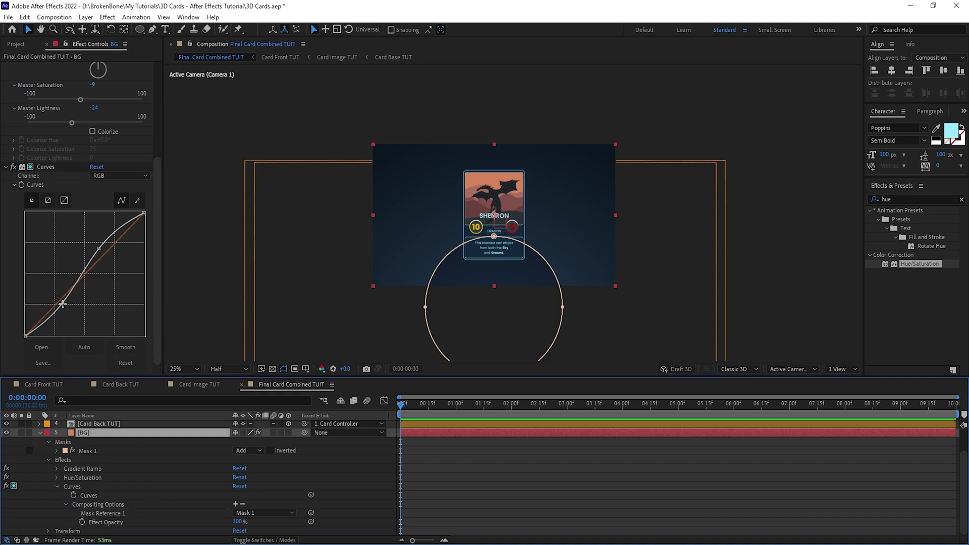
{"action": "left_click_drag", "start_coordinate": [62, 302], "coordinate": [56, 291]}
{"action": "left_click_drag", "start_coordinate": [98, 247], "coordinate": [94, 235]}
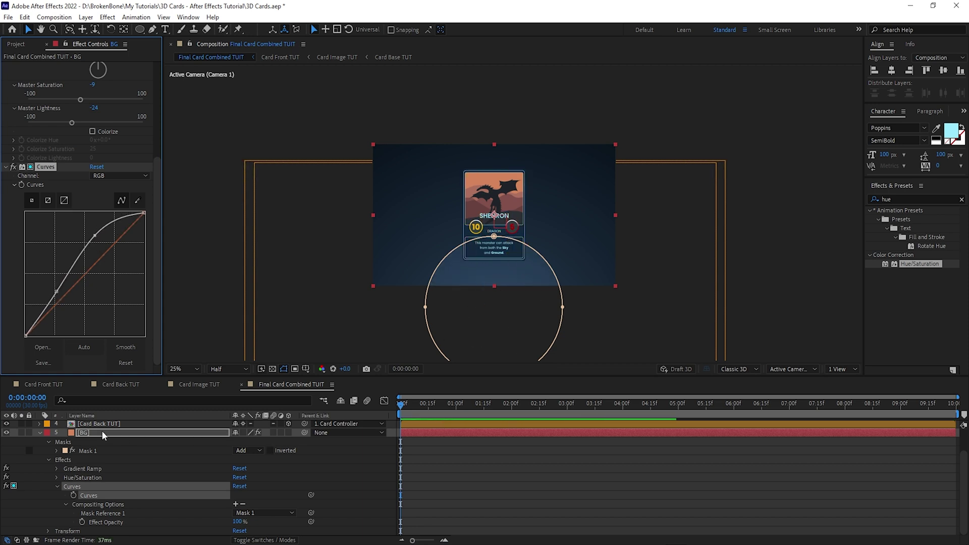
- Set the Mask Feather of the BG's Mask 1 to 1000 pixels
{"action": "key", "text": "f"}
{"action": "left_click", "coordinate": [255, 479]}
{"action": "type", "text": "1000"}
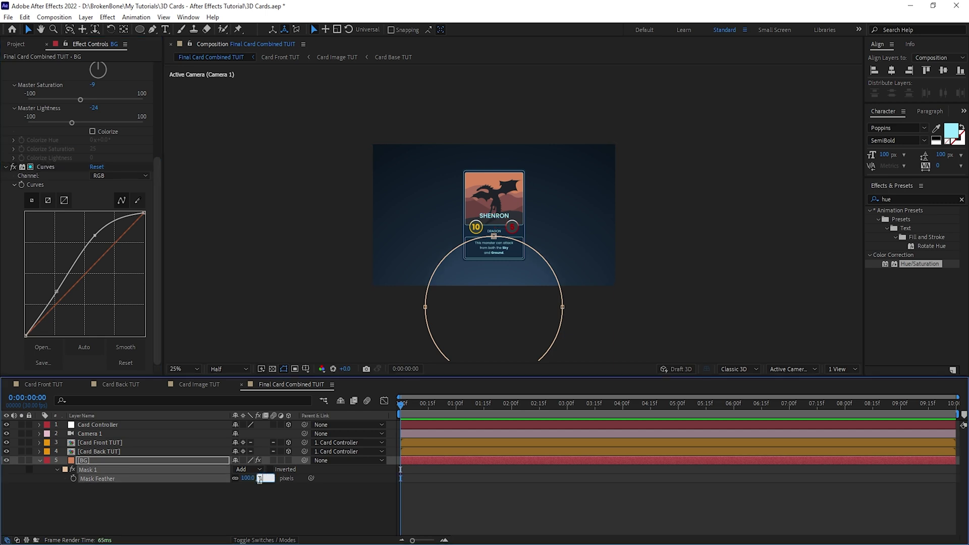
{"action": "key", "text": "Return"}
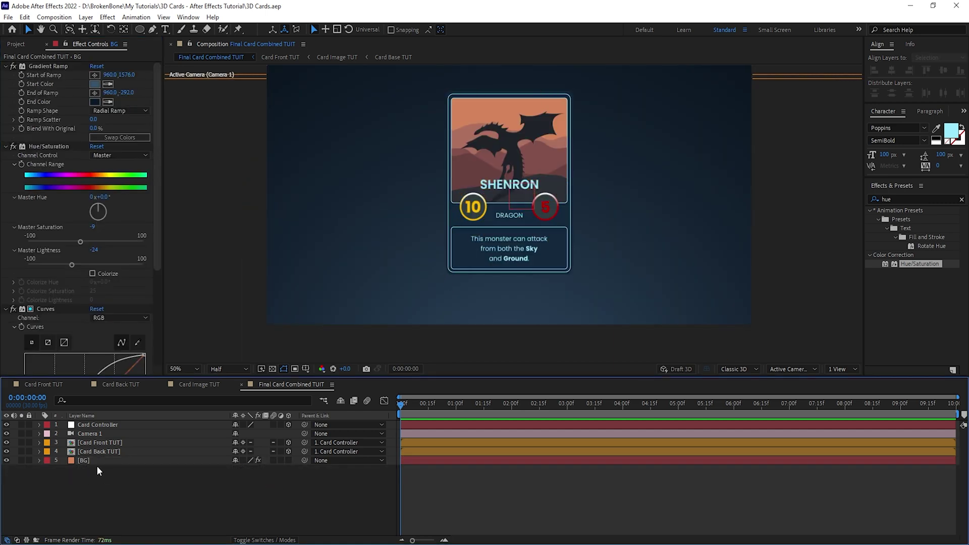
{"action": "left_click", "coordinate": [47, 309]}
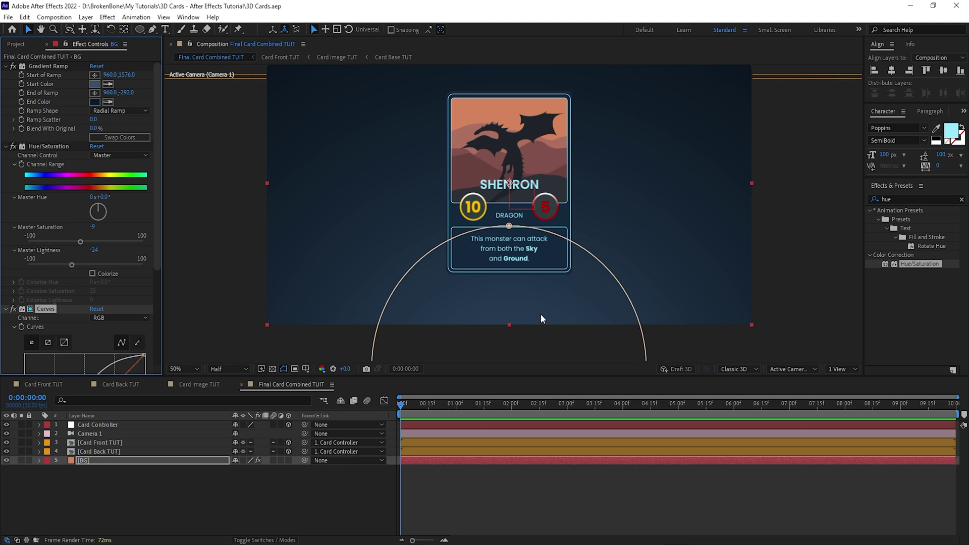
{"action": "left_click", "coordinate": [669, 339]}
{"action": "left_click_drag", "start_coordinate": [604, 190], "coordinate": [612, 221]}
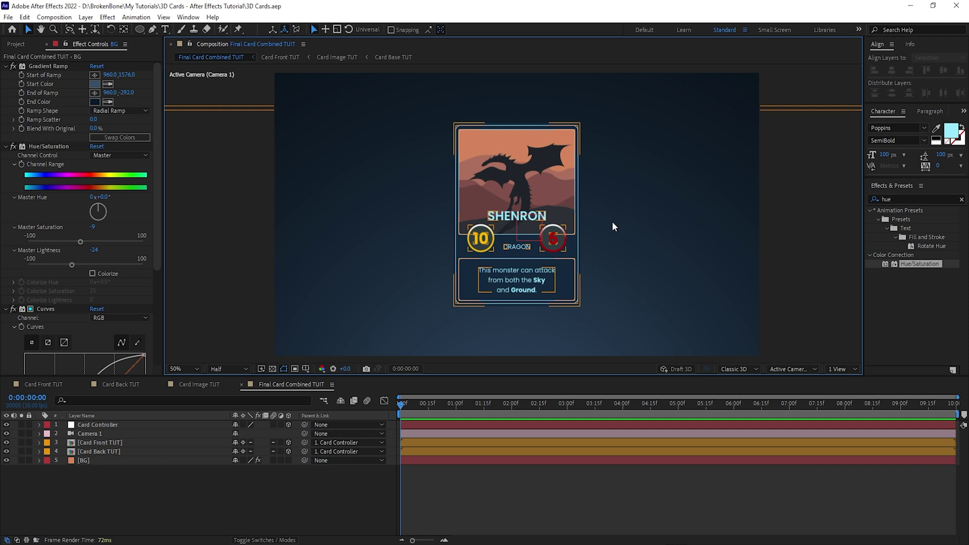
- Create a solid layer named HDRI Environment in the Final Card Combined TUT comp
{"action": "right_click", "coordinate": [184, 488]}
{"action": "mouse_move", "coordinate": [220, 365]}
{"action": "left_click", "coordinate": [377, 389]}
{"action": "type", "text": "HDRI Environment"}
{"action": "key", "text": "Return"}
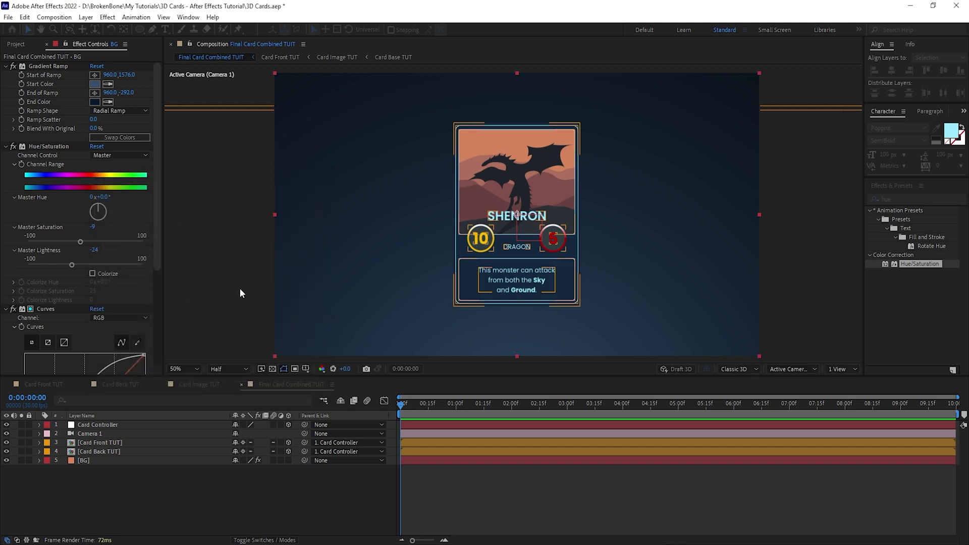
- Add the CC Environment effect to the HDRI Environment solid
{"action": "key", "text": "ctrl+space"}
{"action": "type", "text": "cc env"}
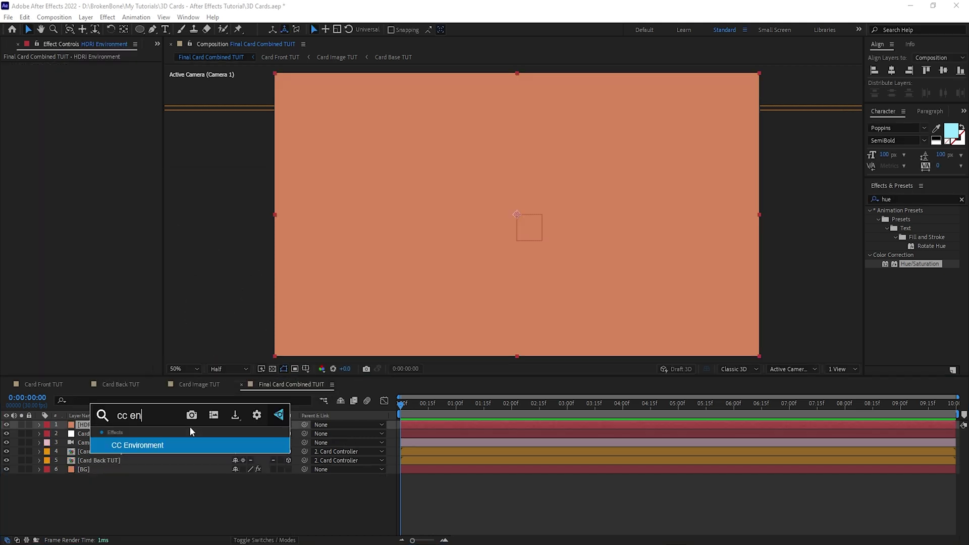
{"action": "key", "text": "Return"}
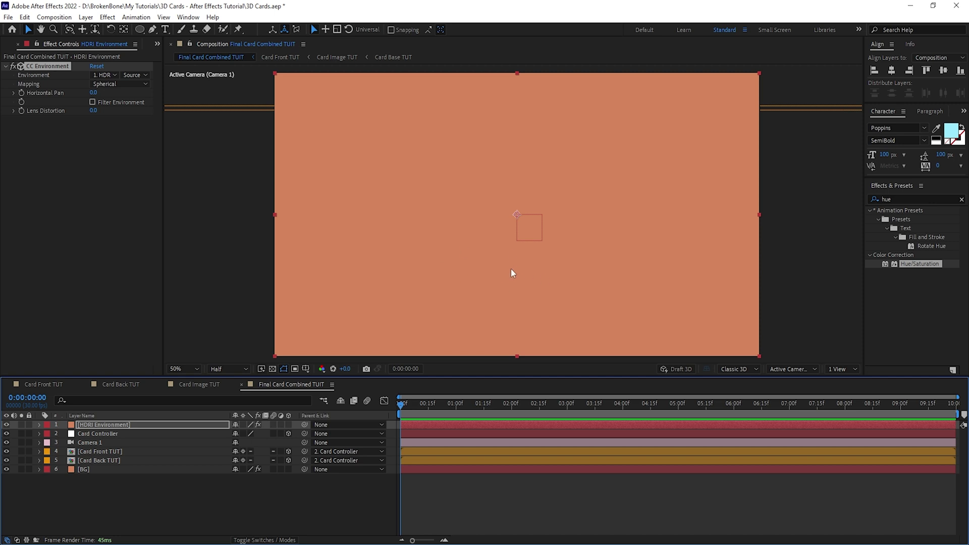
- Add Basic_2K_05.jpg from the Materials folder above all layers in the comp and hide it
{"action": "left_click", "coordinate": [6, 47]}
{"action": "left_click", "coordinate": [4, 228]}
{"action": "left_click_drag", "start_coordinate": [50, 239], "coordinate": [107, 424]}
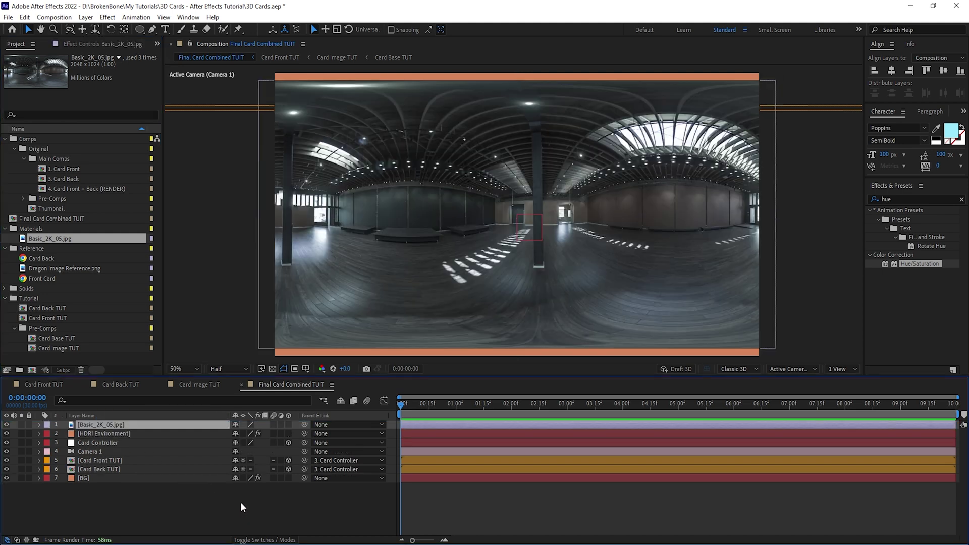
{"action": "left_click", "coordinate": [6, 424]}
- Set CC Environment's Environment layer to Basic_2K_05.jpg, its Horizontal Pan to 40 and its Lens Distortion to 81
{"action": "left_click", "coordinate": [152, 433]}
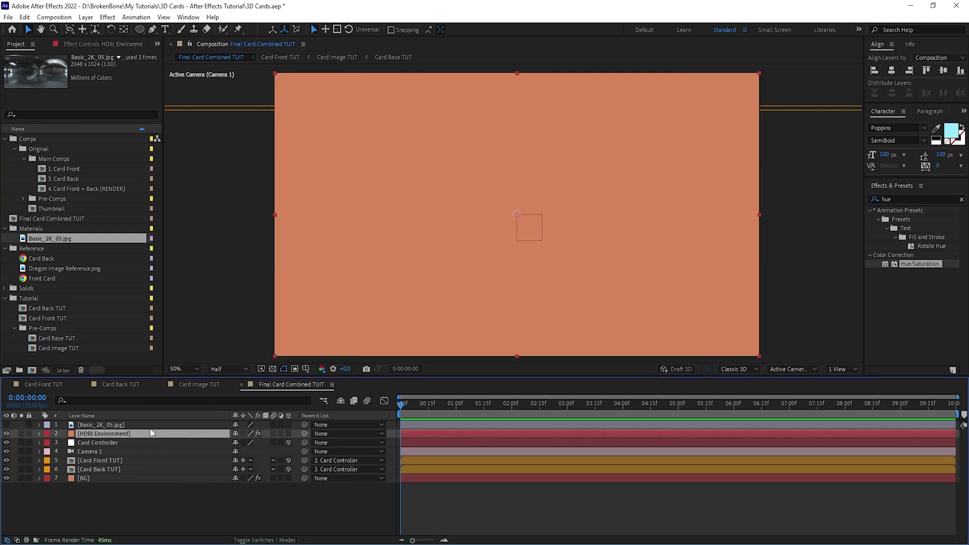
{"action": "left_click", "coordinate": [97, 46]}
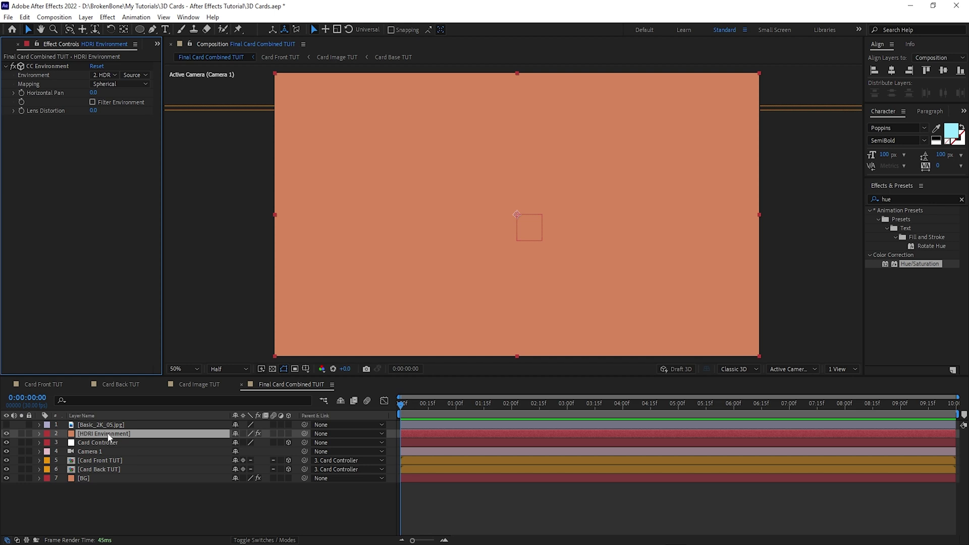
{"action": "left_click", "coordinate": [101, 75]}
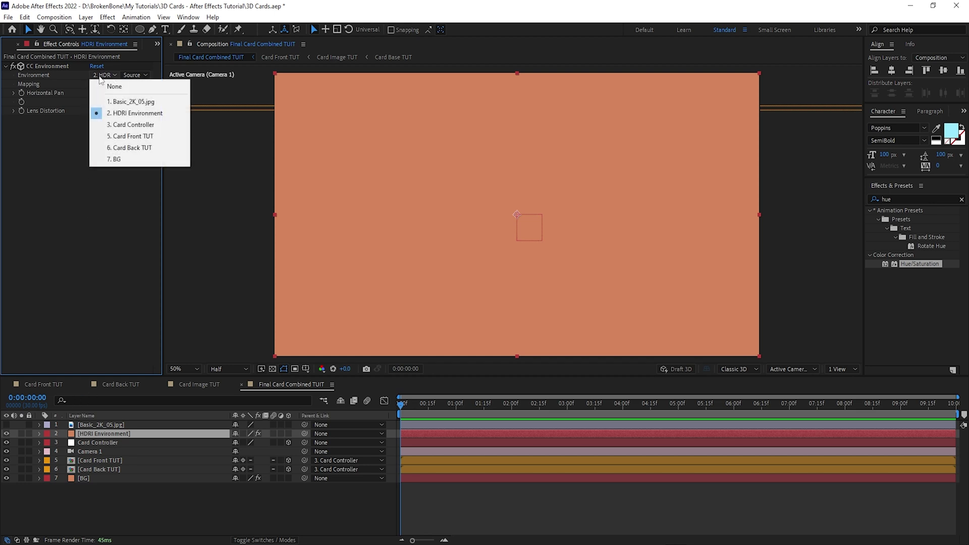
{"action": "left_click", "coordinate": [125, 101]}
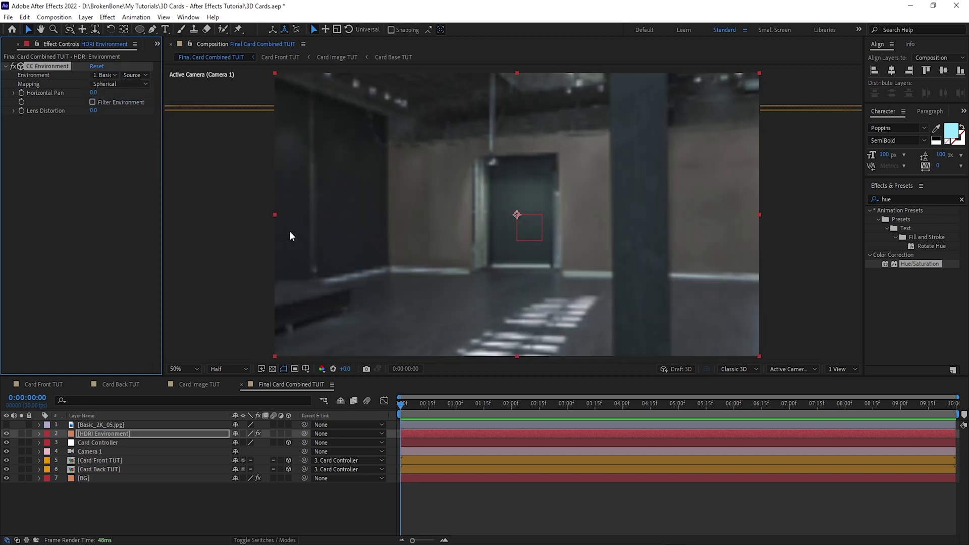
{"action": "left_click_drag", "start_coordinate": [94, 93], "coordinate": [189, 133]}
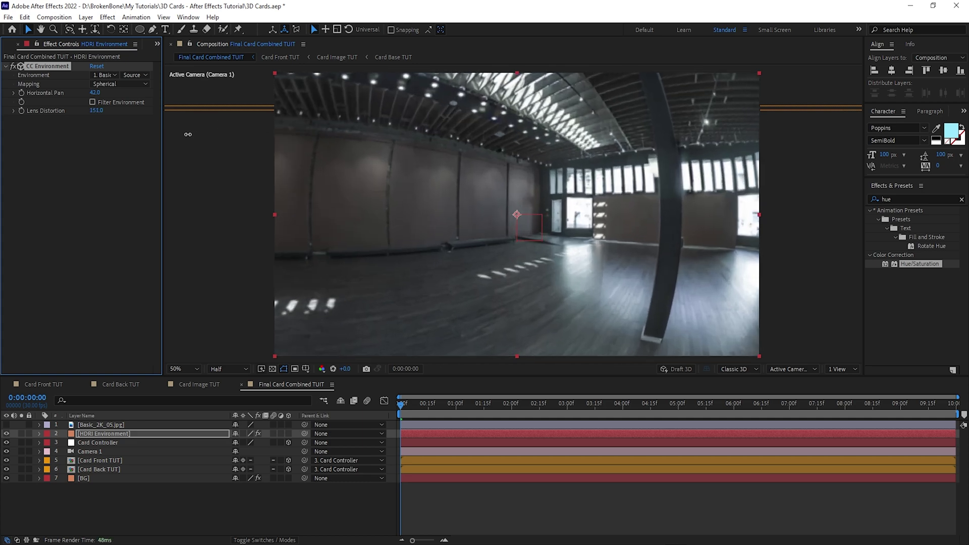
{"action": "left_click", "coordinate": [207, 434]}
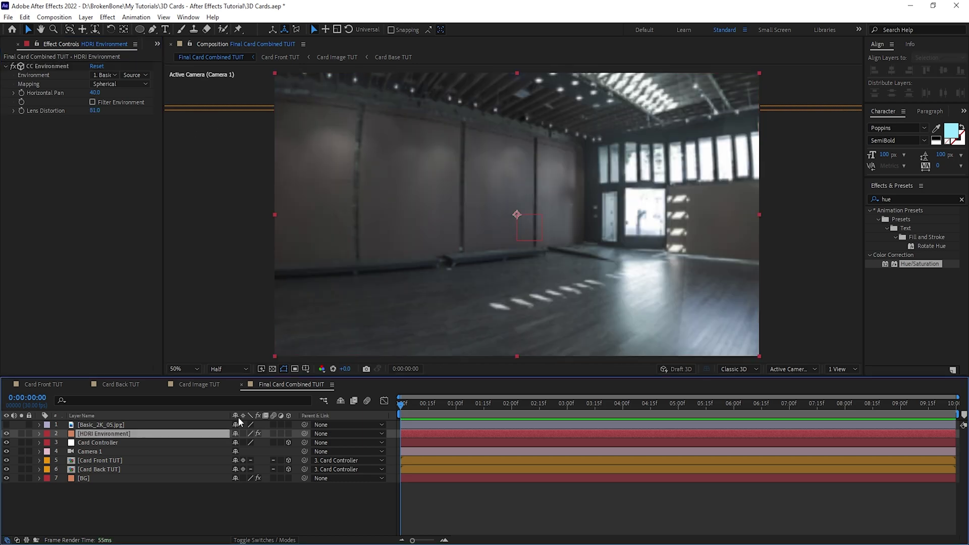
- Try to confine the HDRI Environment to the card with a Set Matte effect that takes its matte from Card Front TUT
{"action": "left_click", "coordinate": [105, 461]}
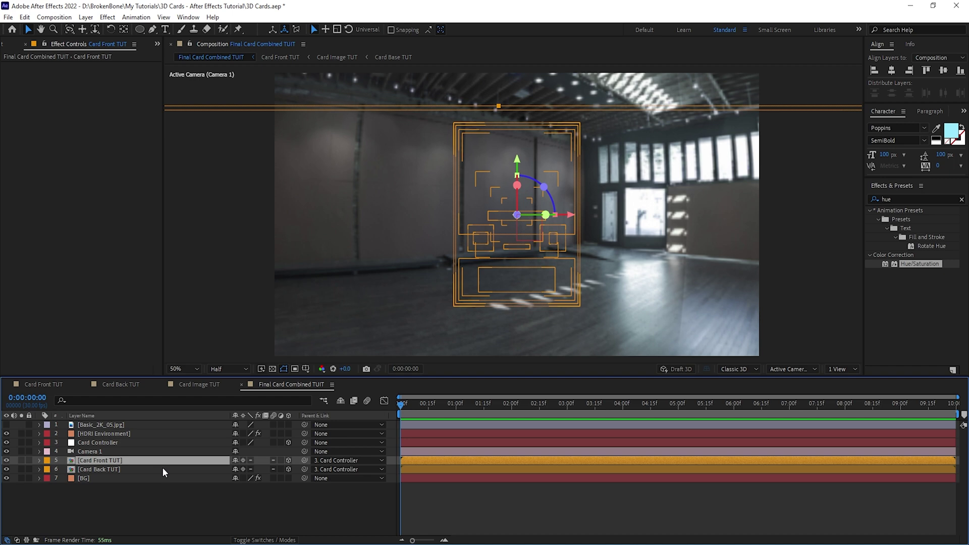
{"action": "left_click", "coordinate": [95, 433]}
{"action": "key", "text": "ctrl+space"}
{"action": "type", "text": "set m"}
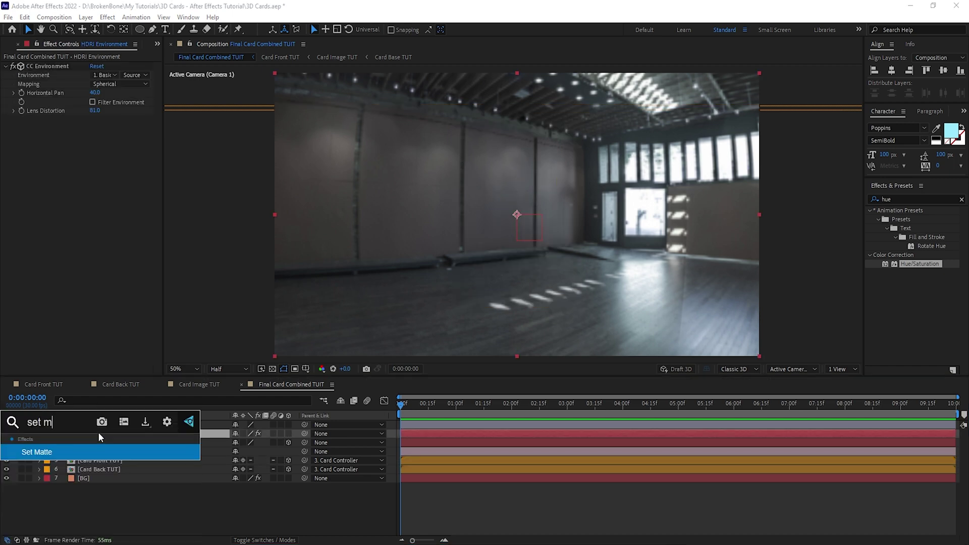
{"action": "key", "text": "Return"}
{"action": "left_click", "coordinate": [108, 128]}
{"action": "left_click", "coordinate": [117, 190]}
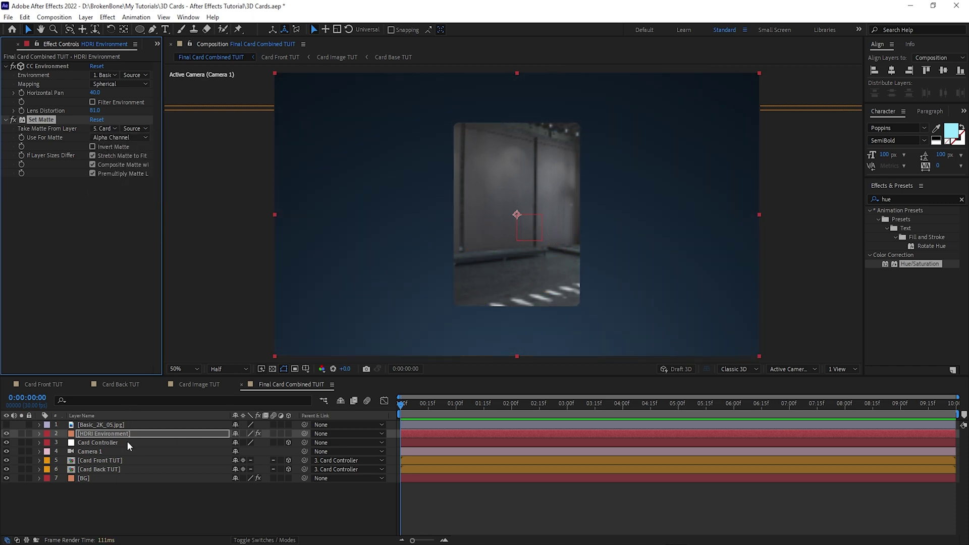
{"action": "left_click", "coordinate": [212, 505]}
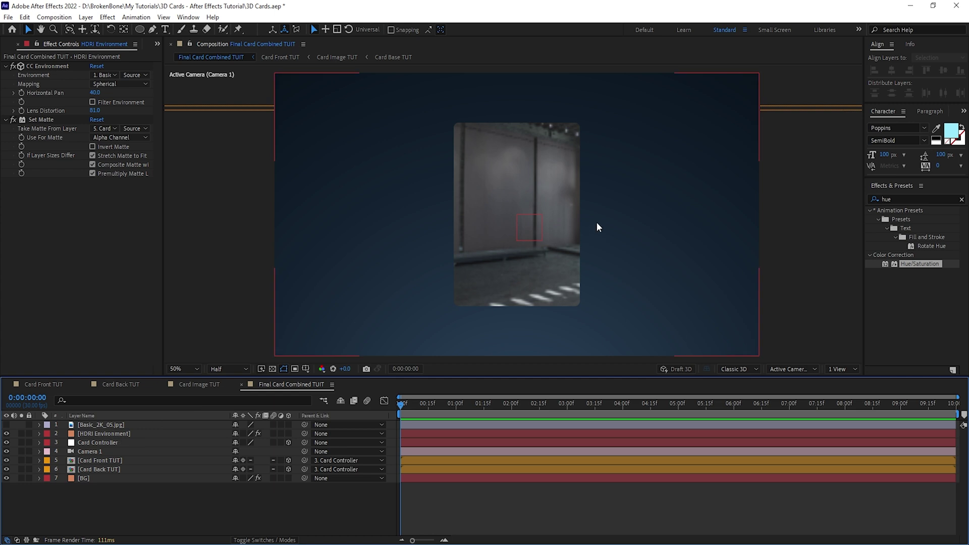
- Remove the Set Matte effect from the HDRI Environment layer
{"action": "left_click_drag", "start_coordinate": [583, 212], "coordinate": [468, 226]}
{"action": "key", "text": "c"}
{"action": "left_click", "coordinate": [113, 436]}
{"action": "key", "text": "v"}
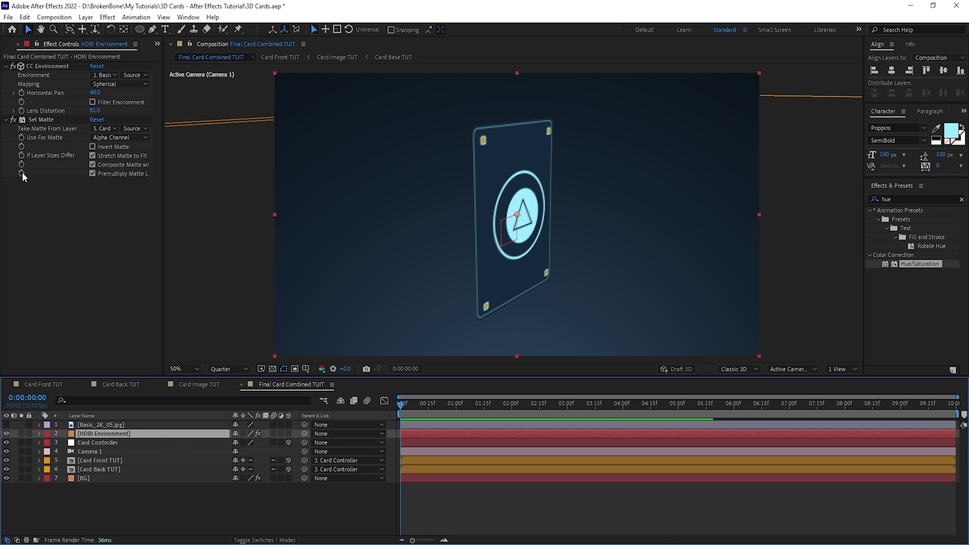
{"action": "left_click", "coordinate": [46, 120]}
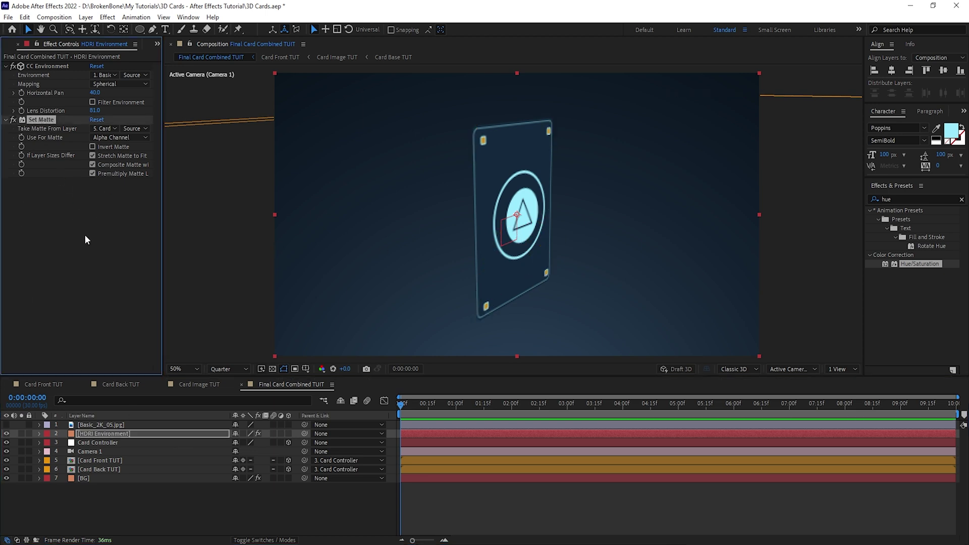
{"action": "key", "text": "Delete"}
{"action": "key", "text": "c"}
{"action": "mouse_move", "coordinate": [529, 212]}
{"action": "left_mouse_down"}
{"action": "mouse_move", "coordinate": [576, 214]}
{"action": "mouse_move", "coordinate": [619, 184]}
{"action": "mouse_move", "coordinate": [699, 205]}
{"action": "mouse_move", "coordinate": [476, 217]}
{"action": "mouse_move", "coordinate": [599, 197]}
{"action": "mouse_move", "coordinate": [545, 202]}
{"action": "left_mouse_up"}
{"action": "key", "text": "v"}
- Open the Card Base TUT pre-comp to examine its Card Base shape layer, and close it again
{"action": "left_click", "coordinate": [7, 46]}
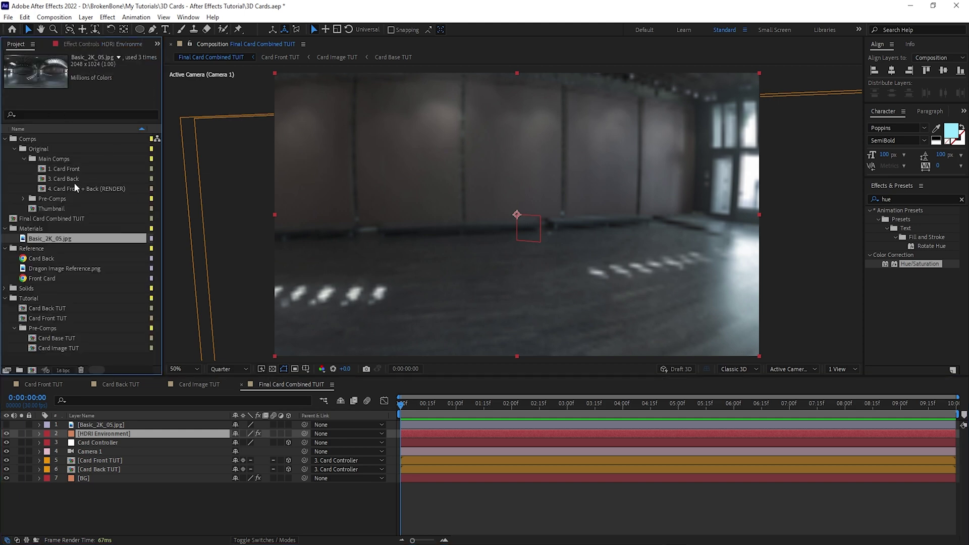
{"action": "left_click", "coordinate": [61, 339]}
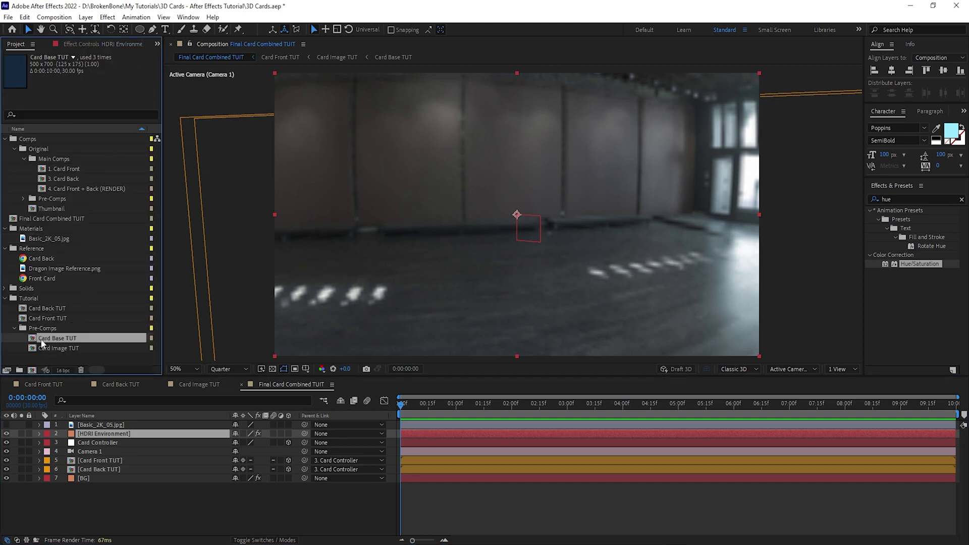
{"action": "double_click", "coordinate": [74, 340]}
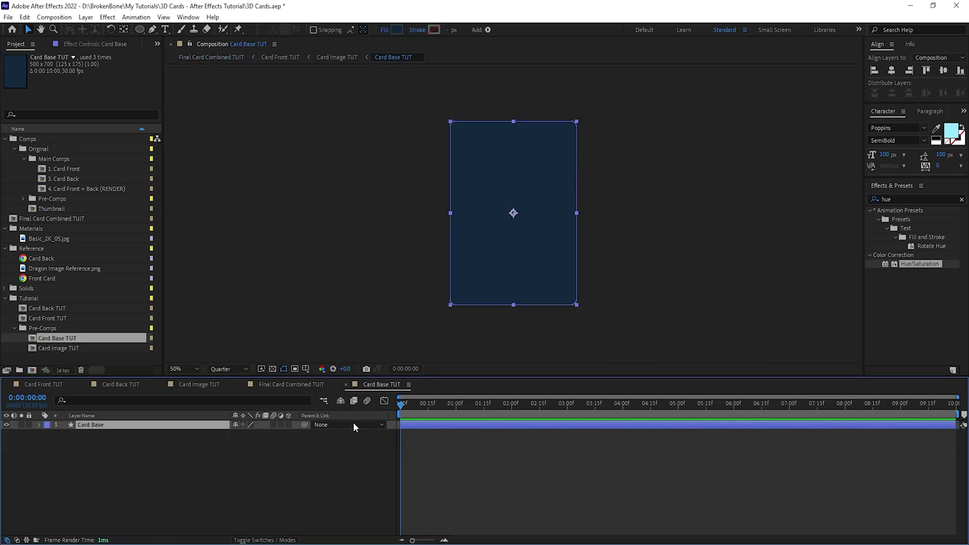
{"action": "left_click", "coordinate": [346, 384]}
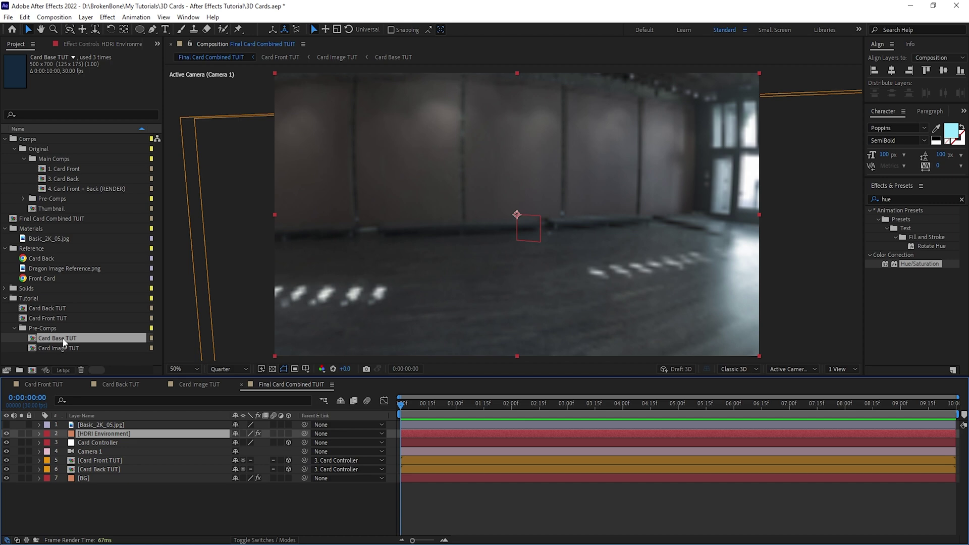
- Add Card Base TUT to the comp as a 3D layer named HDRI Matte, parented to Card Controller
{"action": "left_click_drag", "start_coordinate": [71, 337], "coordinate": [105, 471]}
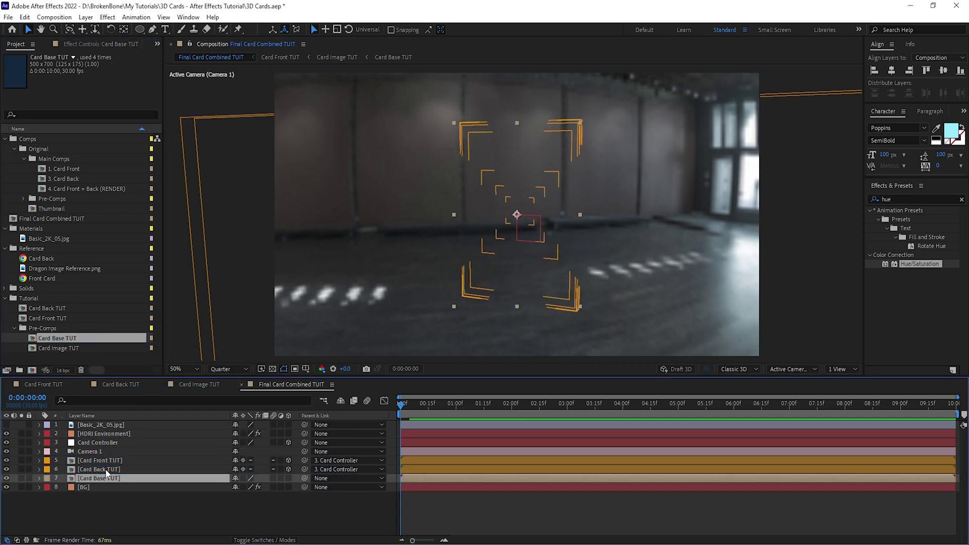
{"action": "key", "text": "Return"}
{"action": "type", "text": "HDRI Matte"}
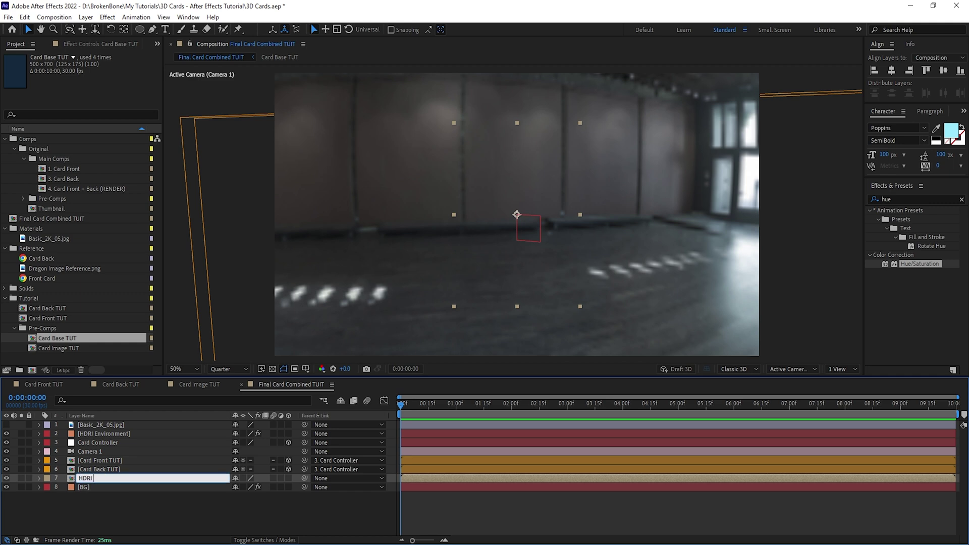
{"action": "key", "text": "Return"}
{"action": "left_click", "coordinate": [288, 478]}
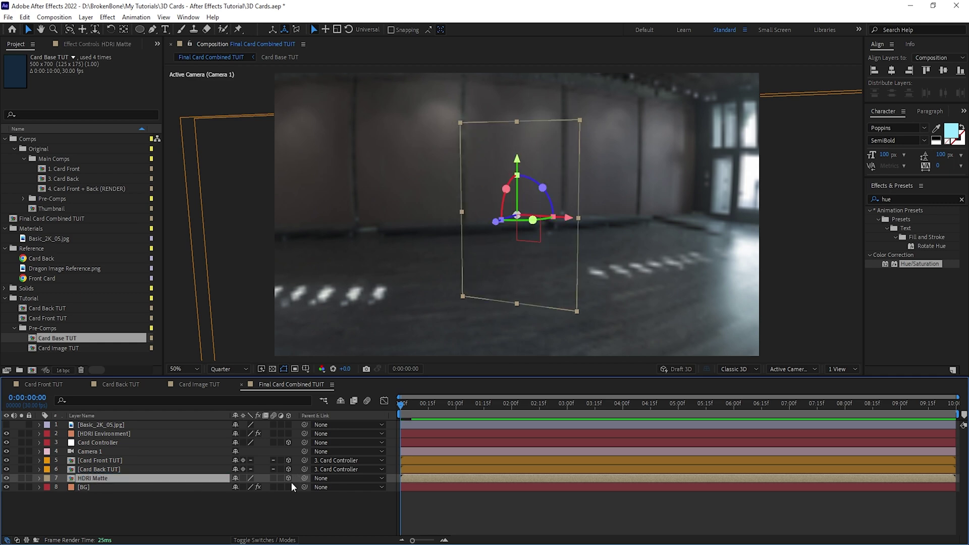
{"action": "left_click_drag", "start_coordinate": [304, 479], "coordinate": [104, 442]}
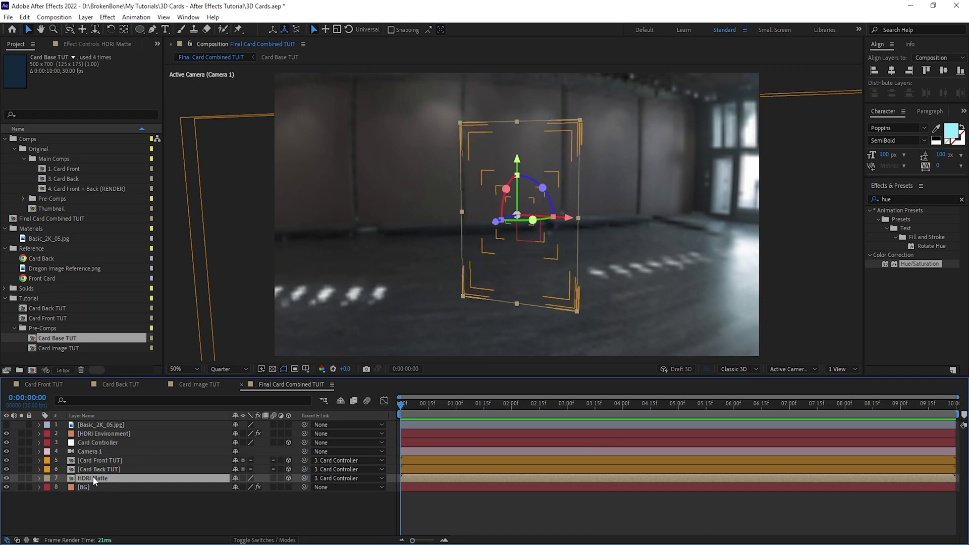
- Place HDRI Matte directly above HDRI Environment and use it as the environment layer's alpha track matte
{"action": "left_click_drag", "start_coordinate": [93, 477], "coordinate": [97, 430]}
{"action": "left_click", "coordinate": [94, 442]}
{"action": "key", "text": "F4"}
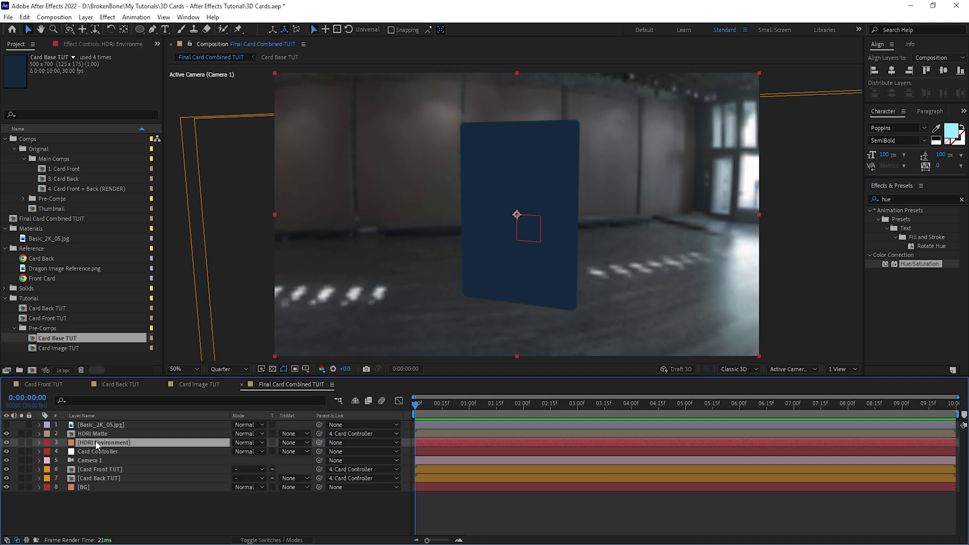
{"action": "left_click", "coordinate": [293, 442]}
{"action": "left_click", "coordinate": [311, 468]}
{"action": "left_click", "coordinate": [295, 497]}
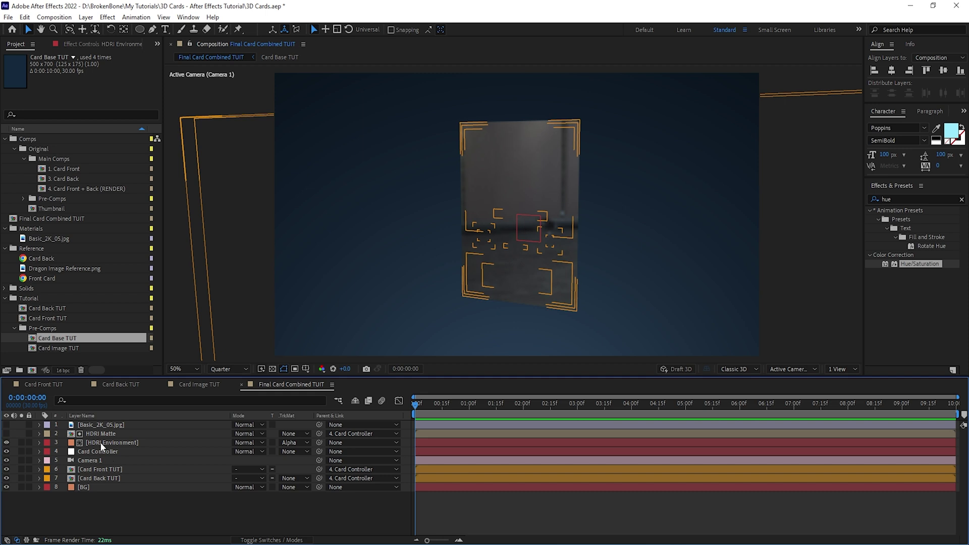
- Set the HDRI Environment layer's blending mode to Screen and its opacity to 25%
{"action": "left_click", "coordinate": [129, 436]}
{"action": "left_click", "coordinate": [104, 44]}
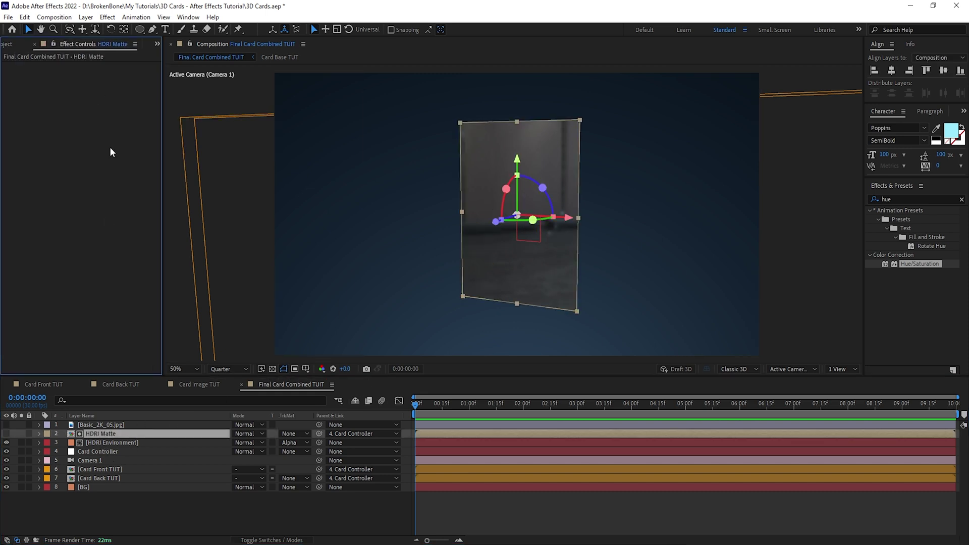
{"action": "left_click", "coordinate": [105, 444]}
{"action": "key", "text": "c"}
{"action": "left_click_drag", "start_coordinate": [437, 320], "coordinate": [525, 234]}
{"action": "left_click", "coordinate": [259, 443]}
{"action": "left_click", "coordinate": [318, 220]}
{"action": "key", "text": "t"}
{"action": "left_click_drag", "start_coordinate": [238, 452], "coordinate": [233, 453]}
{"action": "left_click", "coordinate": [238, 452]}
{"action": "type", "text": "25"}
{"action": "key", "text": "Return"}
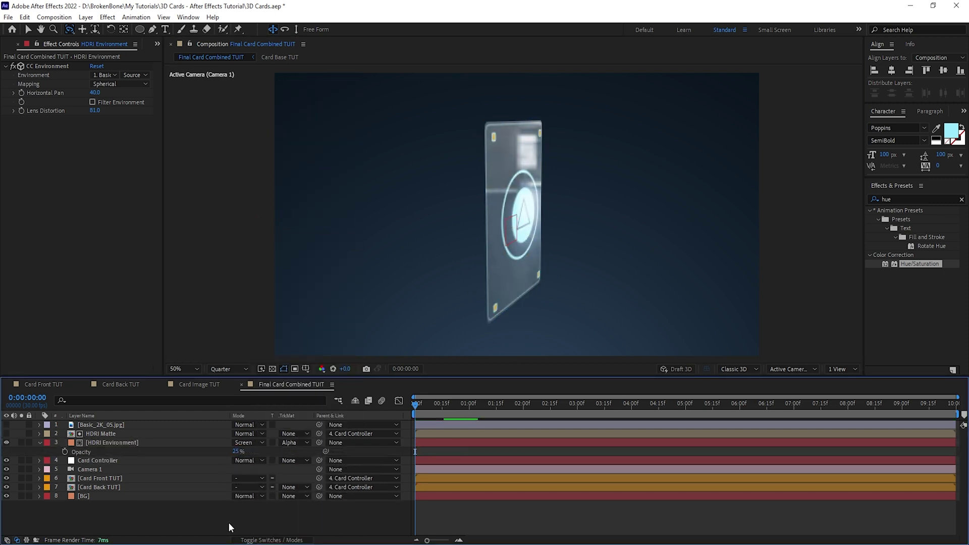
- Apply a Fast Box Blur with a Blur Radius of 20 to HDRI Environment and inspect the softened reflection
{"action": "key", "text": "v"}
{"action": "key", "text": "ctrl+space"}
{"action": "type", "text": "fast"}
{"action": "key", "text": "Return"}
{"action": "left_click", "coordinate": [94, 128]}
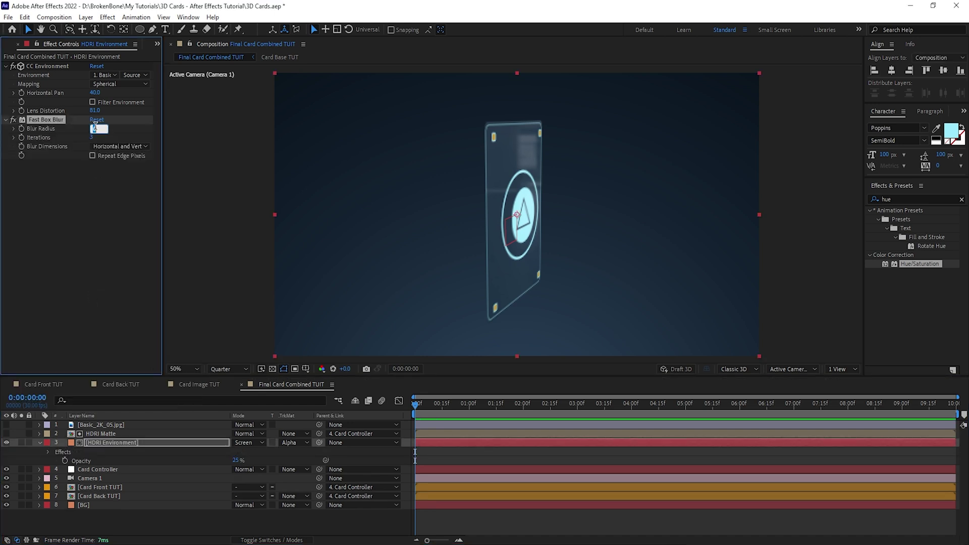
{"action": "type", "text": "20"}
{"action": "key", "text": "Return"}
{"action": "scroll", "coordinate": [543, 145], "scroll_direction": "up", "scroll_amount": 1}
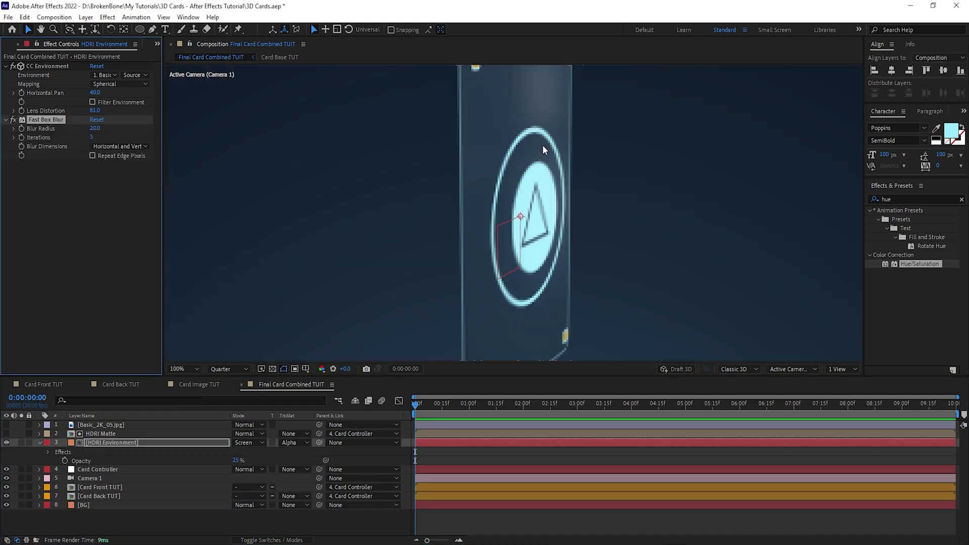
{"action": "left_click_drag", "start_coordinate": [523, 167], "coordinate": [494, 225]}
{"action": "scroll", "coordinate": [494, 225], "scroll_direction": "down", "scroll_amount": 2}
- Add a Curves effect to HDRI Environment and pull the RGB curve down in the shadows, keeping the highlights nearer the original line
{"action": "key", "text": "ctrl+space"}
{"action": "type", "text": "cu"}
{"action": "key", "text": "Return"}
{"action": "left_click_drag", "start_coordinate": [84, 291], "coordinate": [72, 316]}
{"action": "left_click", "coordinate": [113, 245]}
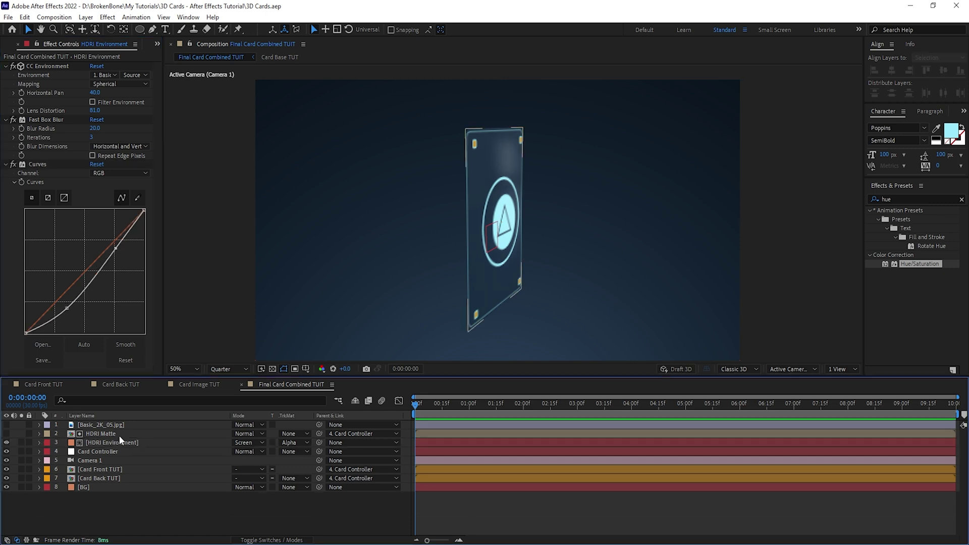
- With the camera facing the card front, duplicate HDRI Matte, make the copy visible and name it Card Glow Tight
{"action": "key", "text": "c"}
{"action": "left_click_drag", "start_coordinate": [523, 233], "coordinate": [628, 207]}
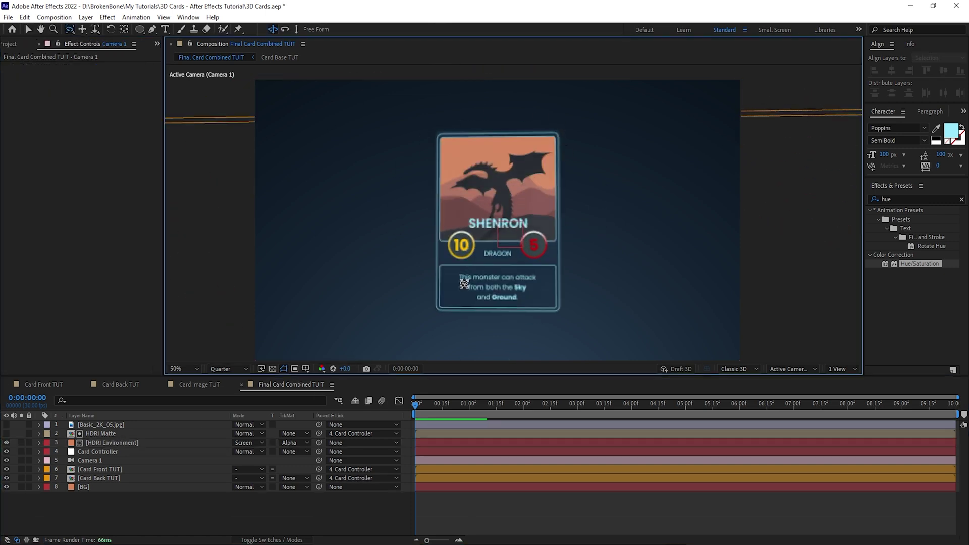
{"action": "key", "text": "v"}
{"action": "left_click", "coordinate": [534, 280]}
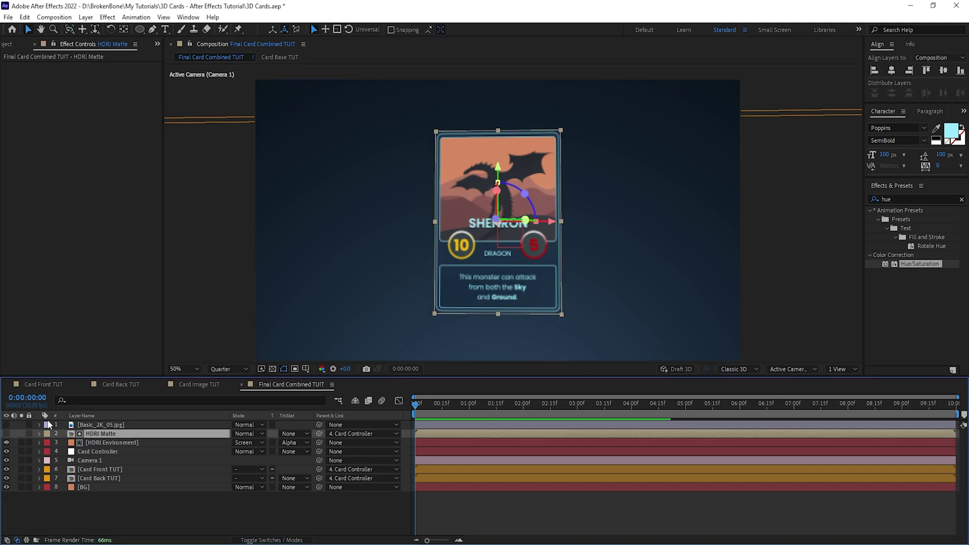
{"action": "key", "text": "ctrl+d"}
{"action": "left_click", "coordinate": [6, 434]}
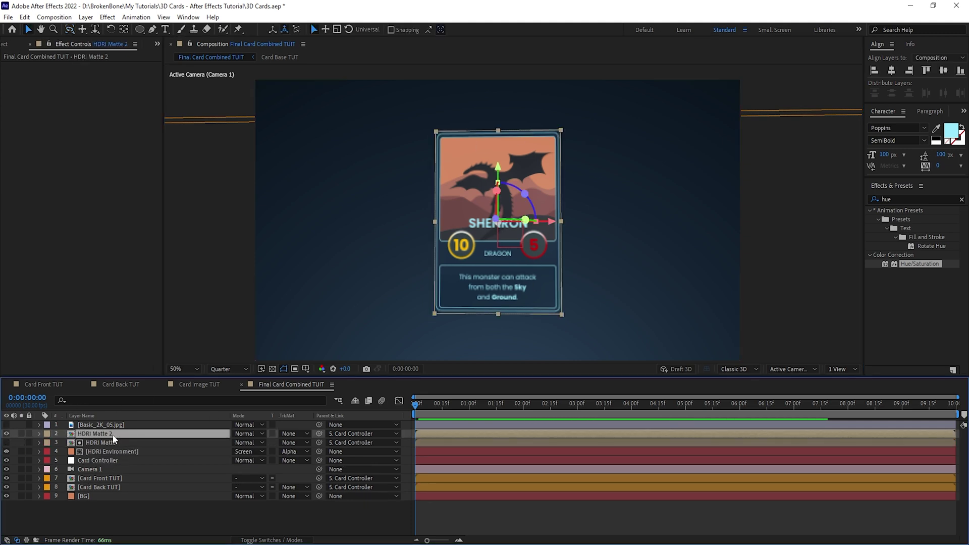
{"action": "left_click", "coordinate": [19, 46]}
{"action": "left_click", "coordinate": [103, 437]}
{"action": "key", "text": "Return"}
{"action": "type", "text": "Card Glow Tight"}
{"action": "key", "text": "Return"}
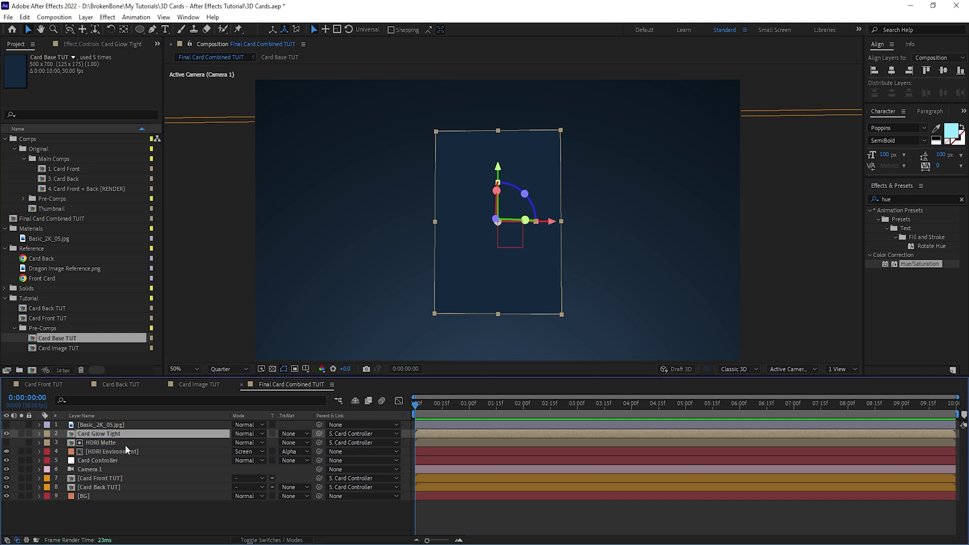
- Apply a light cyan Fill effect to Card Glow Tight and move the layer between Card Back TUT and BG
{"action": "key", "text": "ctrl+space"}
{"action": "type", "text": "fill"}
{"action": "key", "text": "Return"}
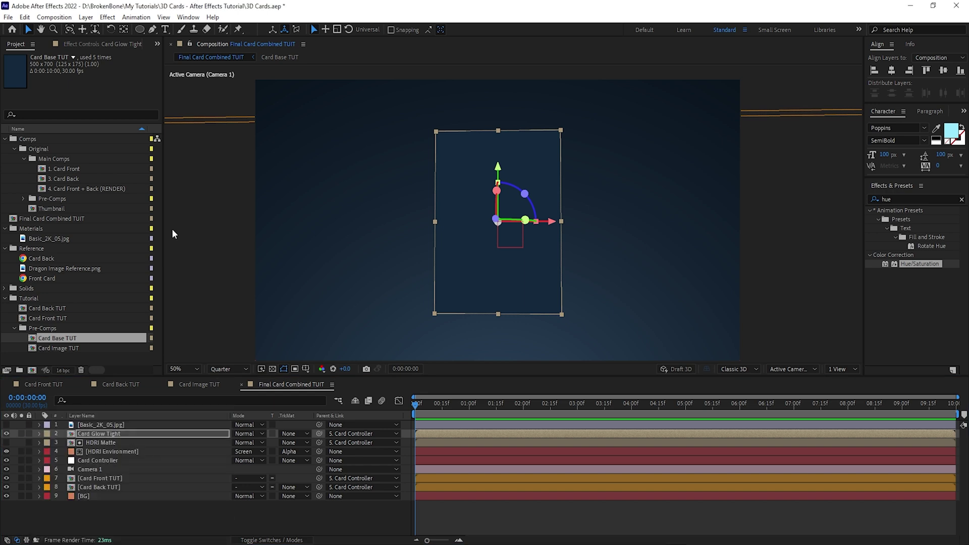
{"action": "left_click", "coordinate": [95, 93]}
{"action": "left_click_drag", "start_coordinate": [171, 254], "coordinate": [172, 246]}
{"action": "left_click", "coordinate": [93, 195]}
{"action": "left_click", "coordinate": [242, 186]}
{"action": "left_click_drag", "start_coordinate": [101, 434], "coordinate": [122, 489]}
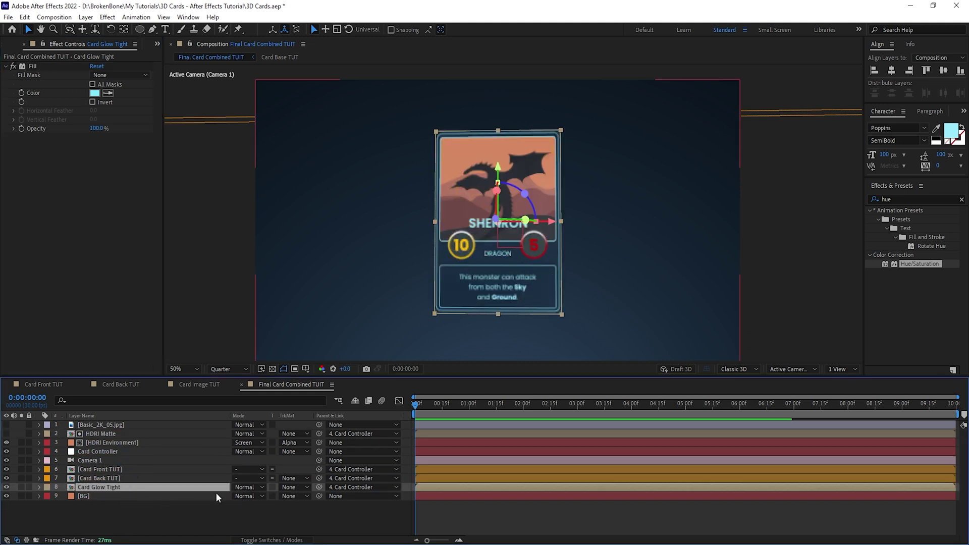
- Apply a Fast Box Blur to Card Glow Tight with a Blur Radius of 20
{"action": "key", "text": "ctrl+space"}
{"action": "type", "text": "fas"}
{"action": "left_click", "coordinate": [62, 464]}
{"action": "left_click", "coordinate": [93, 147]}
{"action": "type", "text": "20"}
{"action": "key", "text": "Return"}
- Set Card Glow Tight's opacity to 10% and its blending mode to Screen
{"action": "key", "text": "t"}
{"action": "left_click_drag", "start_coordinate": [237, 495], "coordinate": [198, 504]}
{"action": "left_click", "coordinate": [245, 487]}
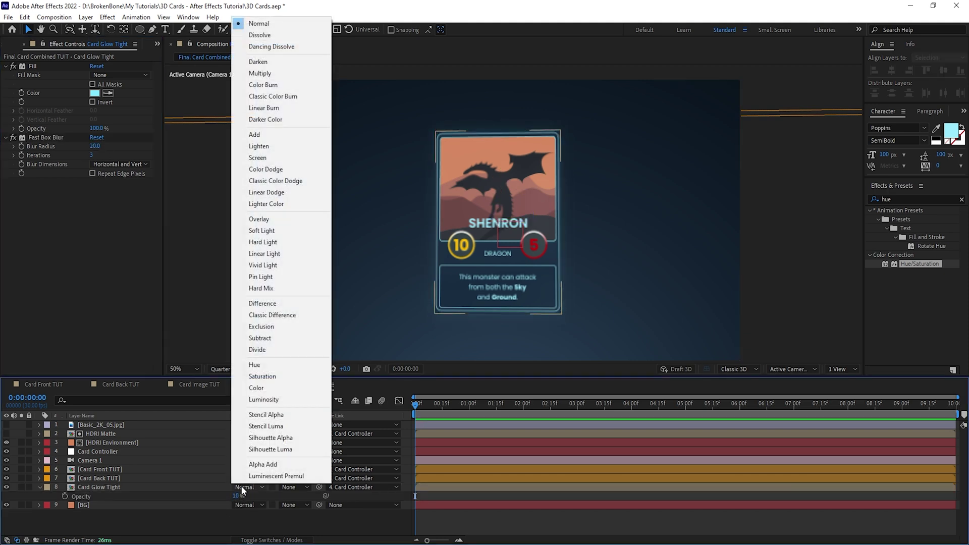
{"action": "left_click", "coordinate": [247, 158]}
- Duplicate Card Glow Tight, name the copy Card Glow Broad and place it below the original
{"action": "key", "text": "/"}
{"action": "key", "text": "ctrl+d"}
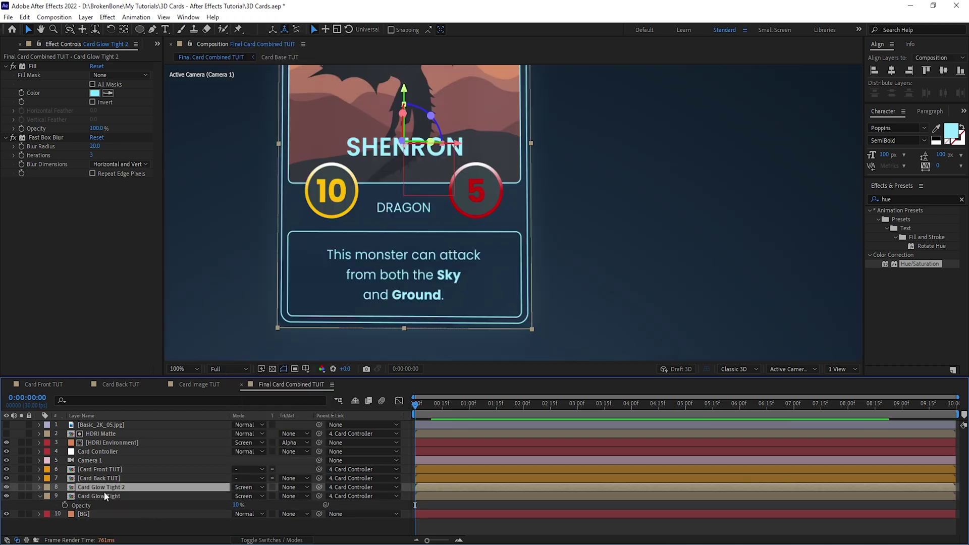
{"action": "key", "text": "Return"}
{"action": "type", "text": "Card Glow B"}
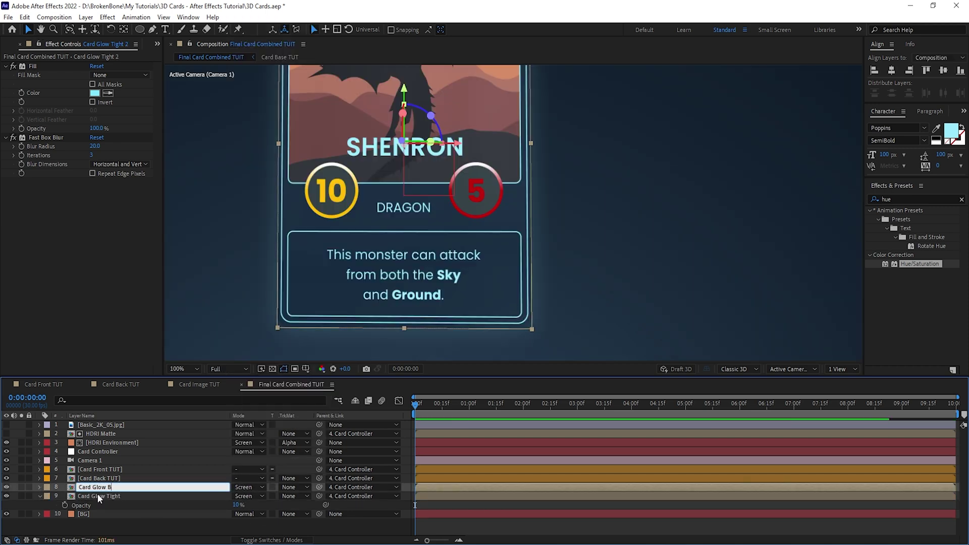
{"action": "type", "text": "road"}
{"action": "key", "text": "Return"}
{"action": "left_click_drag", "start_coordinate": [100, 488], "coordinate": [99, 502]}
- Set the opacity of Card Glow Tight to 25%
{"action": "key", "text": "t"}
{"action": "left_click_drag", "start_coordinate": [239, 517], "coordinate": [251, 517]}
{"action": "key", "text": "ctrl+z"}
{"action": "left_click", "coordinate": [237, 496]}
{"action": "type", "text": "25"}
{"action": "key", "text": "Return"}
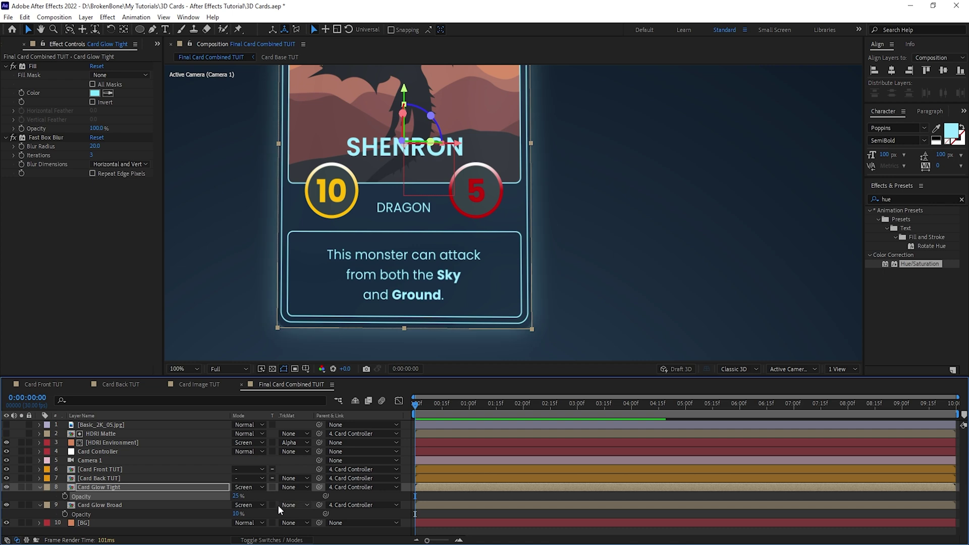
- Set Card Glow Broad's Fast Box Blur to a Blur Radius of 100 with 6 iterations
{"action": "left_click", "coordinate": [117, 492]}
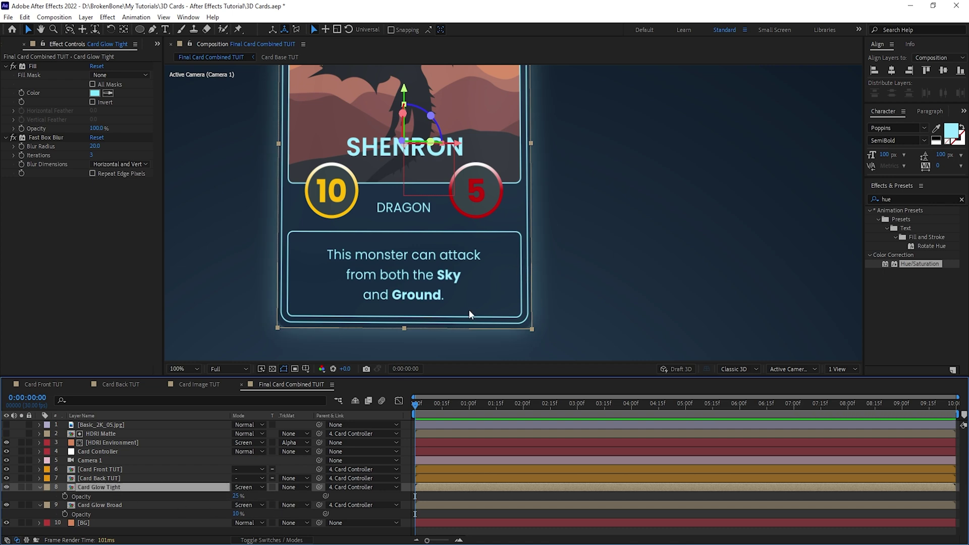
{"action": "left_click", "coordinate": [110, 506]}
{"action": "left_click", "coordinate": [96, 146]}
{"action": "type", "text": "100"}
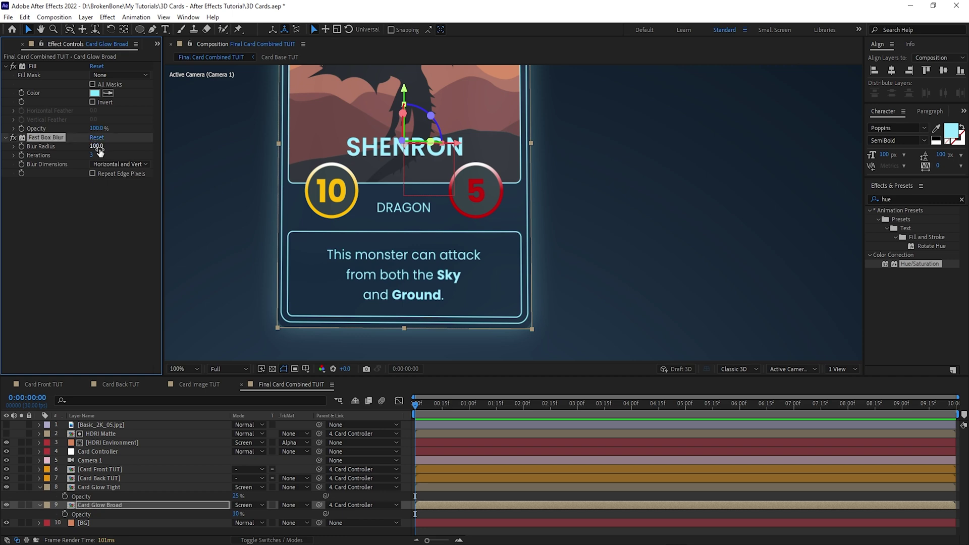
{"action": "key", "text": "Tab"}
{"action": "type", "text": "6"}
{"action": "left_click", "coordinate": [90, 209]}
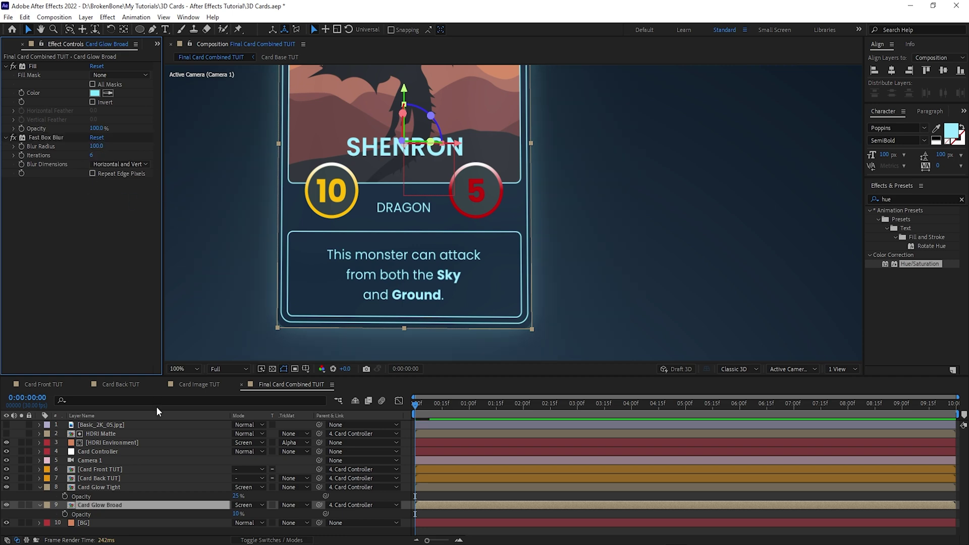
- Set Card Glow Tight's blur iterations to 6 and compare the card with both glow layers hidden and shown
{"action": "left_click", "coordinate": [92, 487]}
{"action": "left_click", "coordinate": [91, 155]}
{"action": "type", "text": "6"}
{"action": "left_click", "coordinate": [101, 298]}
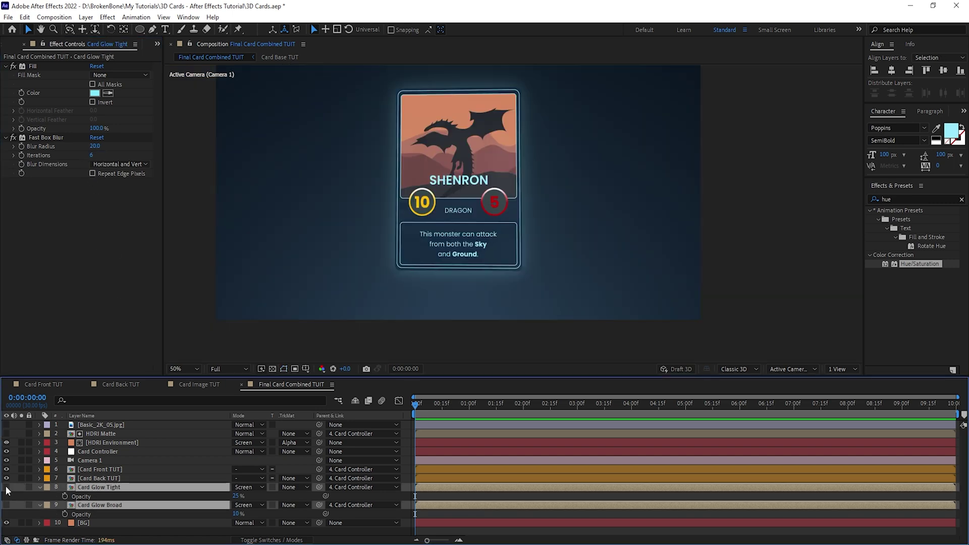
{"action": "left_click", "coordinate": [7, 487]}
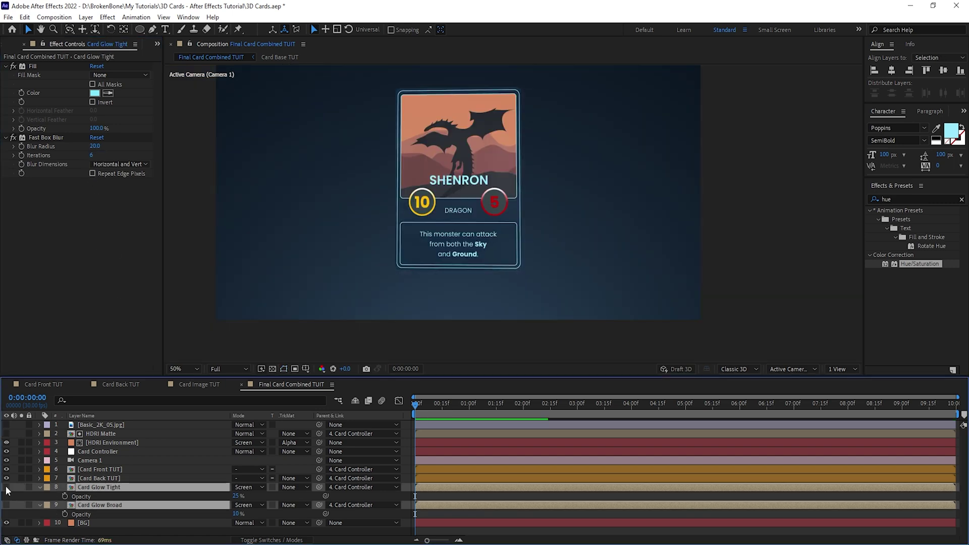
{"action": "left_click", "coordinate": [6, 487]}
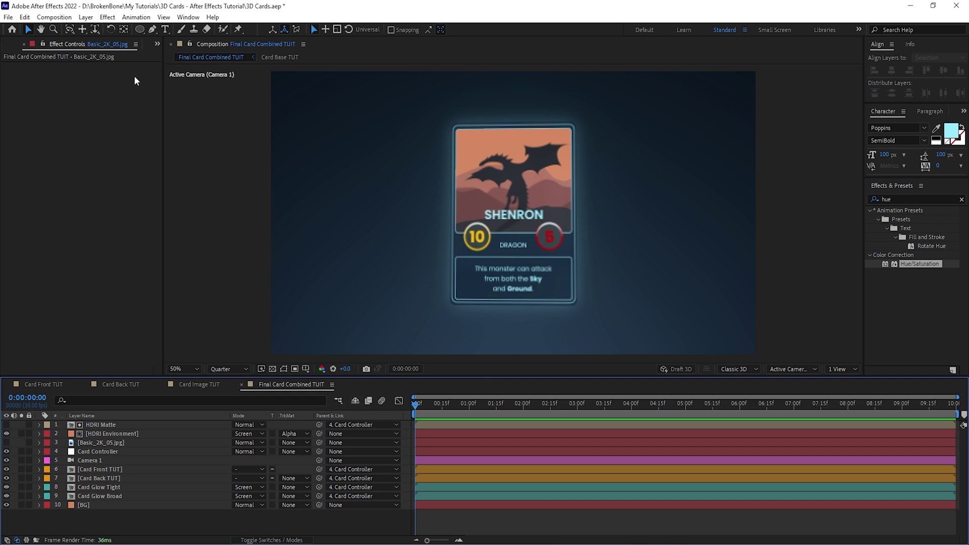
- Create a white point light at 100% intensity with no falloff and Casts Shadows enabled
{"action": "left_click", "coordinate": [86, 18]}
{"action": "mouse_move", "coordinate": [101, 40]}
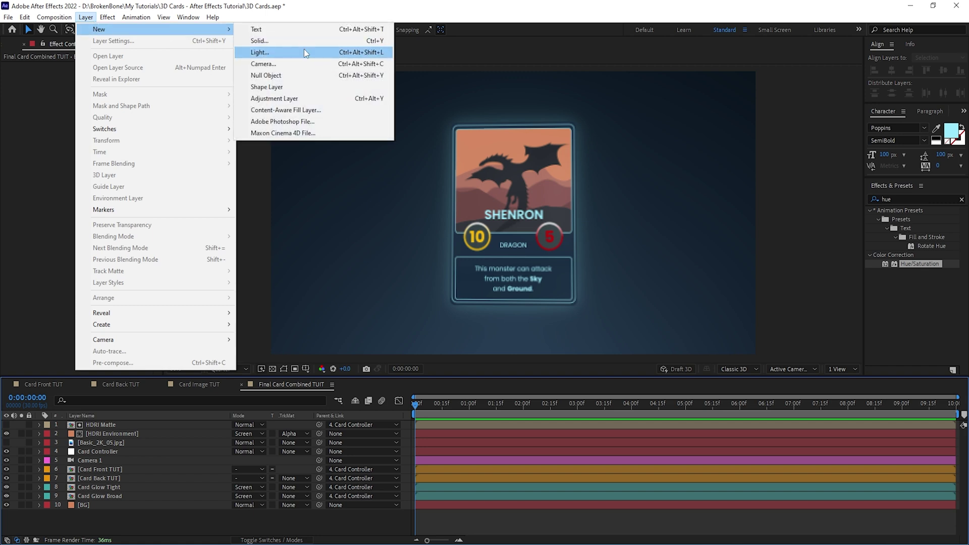
{"action": "left_click", "coordinate": [304, 50]}
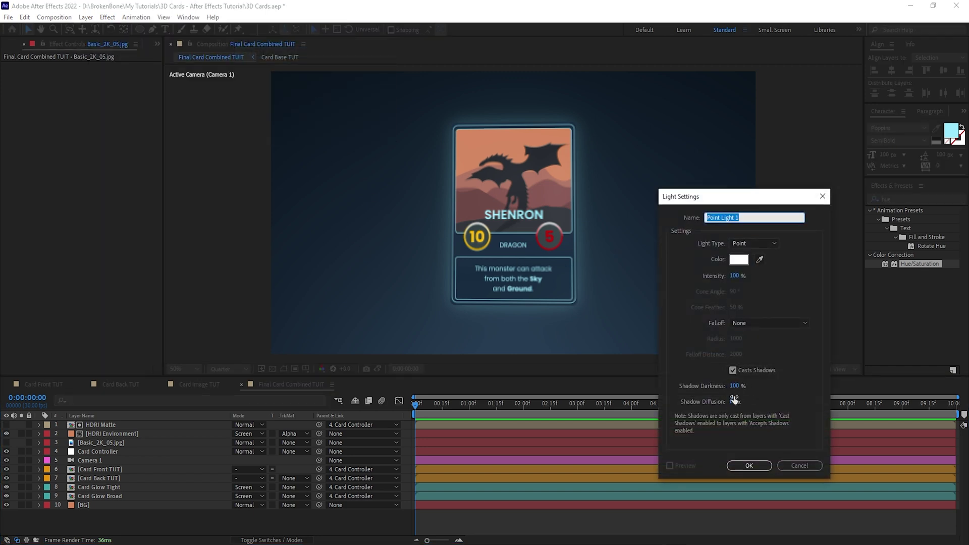
{"action": "left_click", "coordinate": [749, 465]}
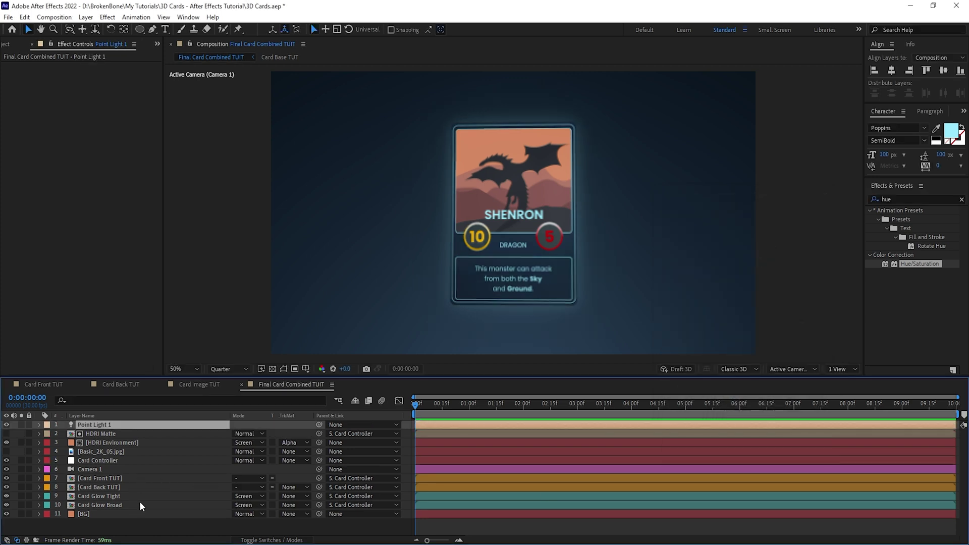
- Toggle Point Light 1's visibility to compare the card with and without it, leaving the light hidden
{"action": "left_click", "coordinate": [7, 425]}
{"action": "left_click", "coordinate": [6, 425]}
{"action": "left_click", "coordinate": [6, 425]}
{"action": "left_click", "coordinate": [7, 425]}
{"action": "left_click", "coordinate": [7, 425]}
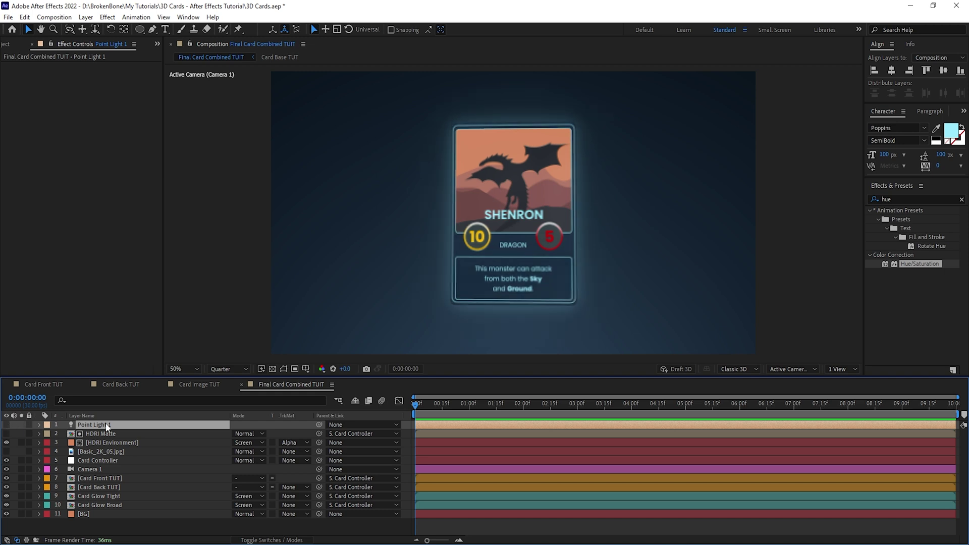
- Show the layer switches and open the Card Front TUT comp to examine its layers
{"action": "key", "text": "F4"}
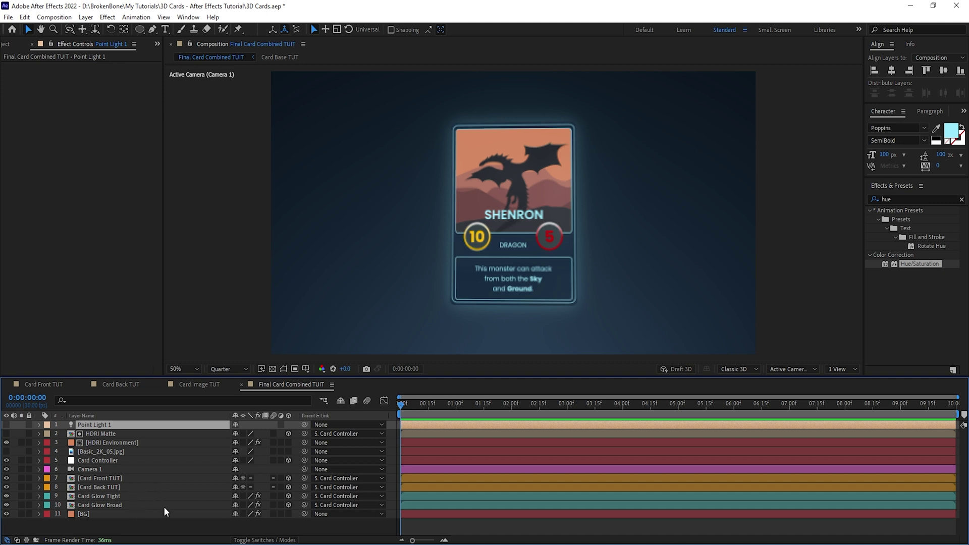
{"action": "left_click", "coordinate": [122, 508]}
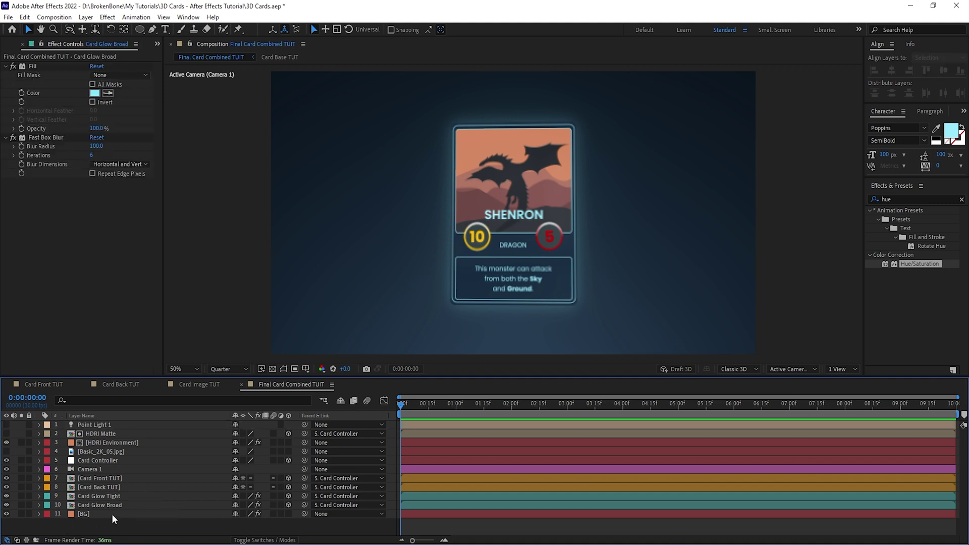
{"action": "left_click", "coordinate": [42, 385]}
{"action": "left_click", "coordinate": [113, 444]}
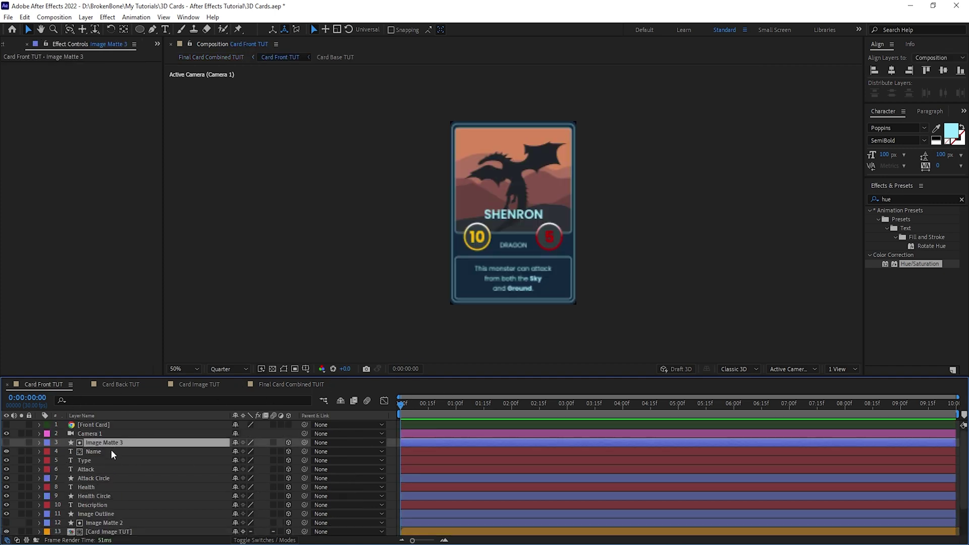
{"action": "scroll", "coordinate": [109, 469], "scroll_direction": "down", "scroll_amount": 2}
{"action": "scroll", "coordinate": [101, 508], "scroll_direction": "up", "scroll_amount": 2}
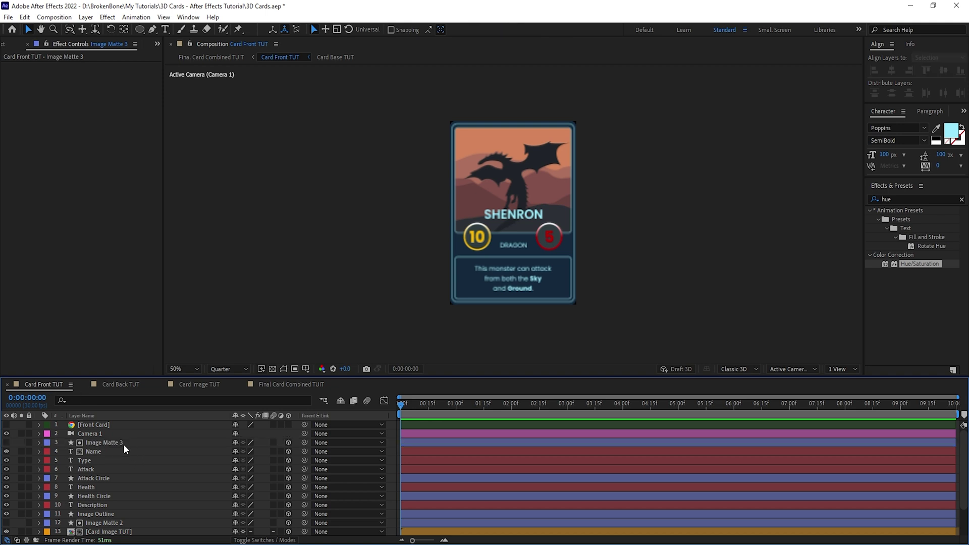
- Turn off Accepts Shadows and Accepts Lights for all layers in the Card Front TUT comp
{"action": "scroll", "coordinate": [148, 458], "scroll_direction": "down", "scroll_amount": 2}
{"action": "key", "text": "ctrl+a"}
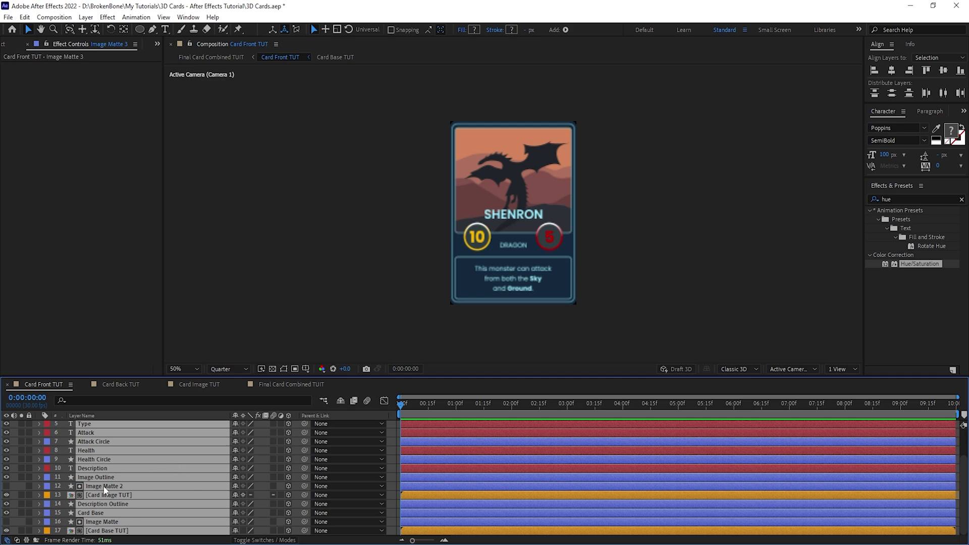
{"action": "key", "text": "a"}
{"action": "key", "text": "a"}
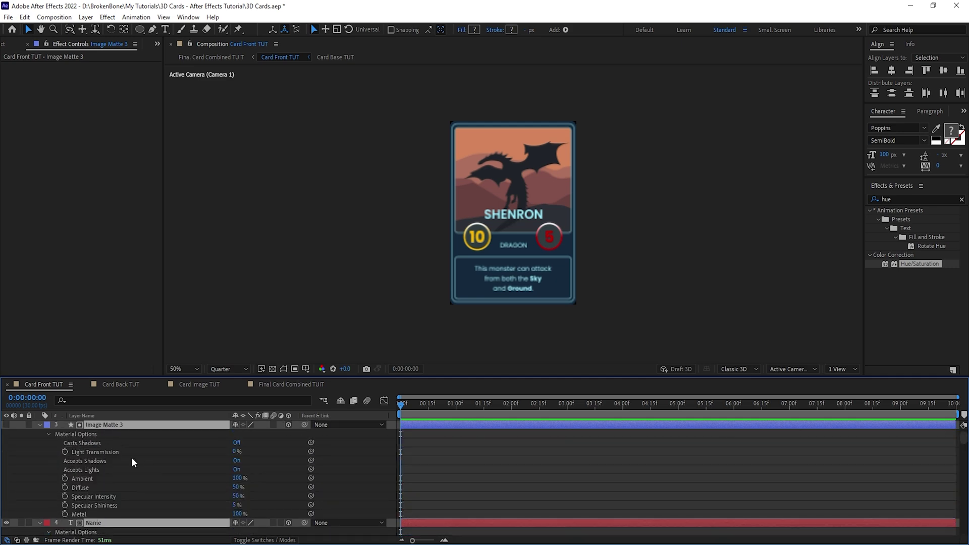
{"action": "left_click", "coordinate": [237, 461]}
{"action": "left_click", "coordinate": [239, 462]}
{"action": "left_click", "coordinate": [236, 470]}
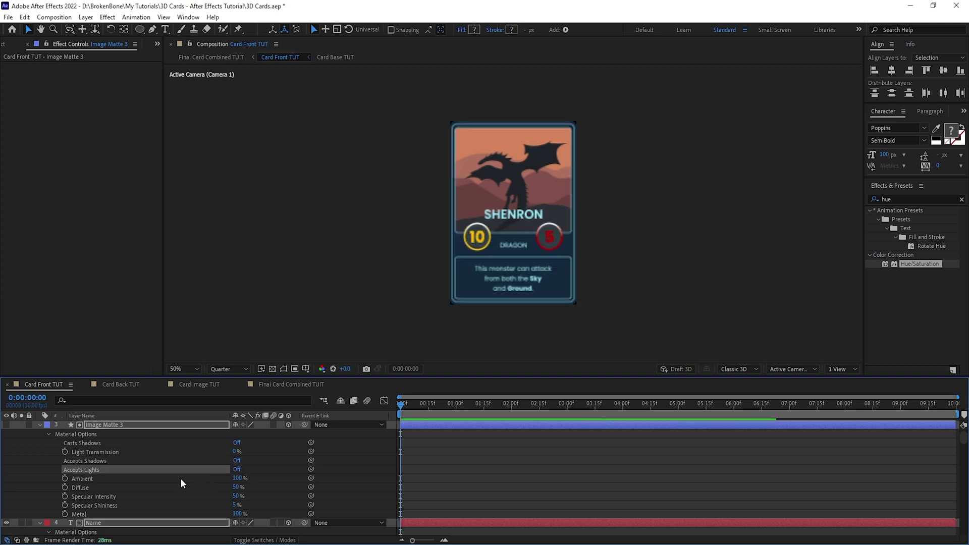
{"action": "left_click", "coordinate": [39, 425]}
- In the Card Back TUT comp, turn off Accepts Shadows and Accepts Lights for the layers from Corner Boxes through Card Base TUT
{"action": "left_click", "coordinate": [121, 385]}
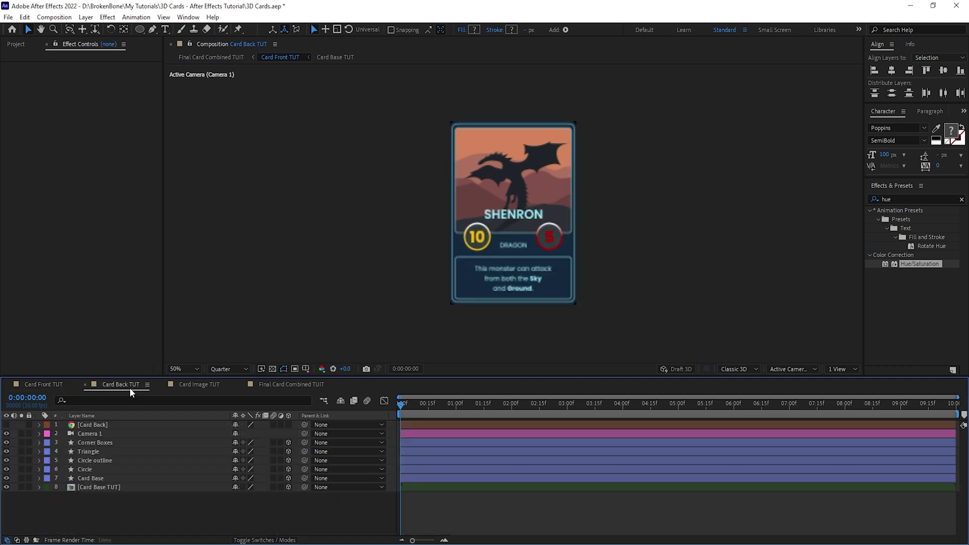
{"action": "left_click", "coordinate": [102, 442]}
{"action": "left_click", "coordinate": [104, 486], "text": "shift"}
{"action": "key", "text": "a"}
{"action": "key", "text": "a"}
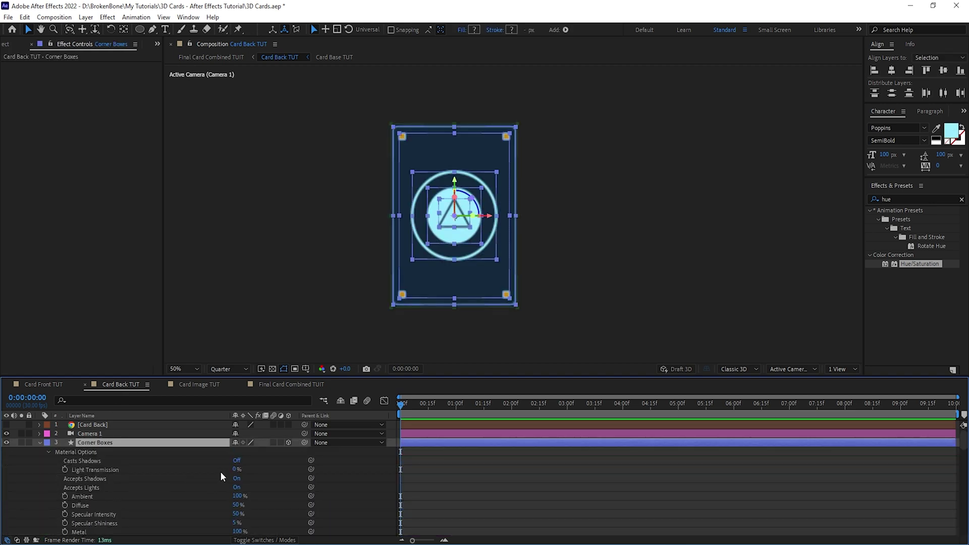
{"action": "left_click", "coordinate": [237, 479]}
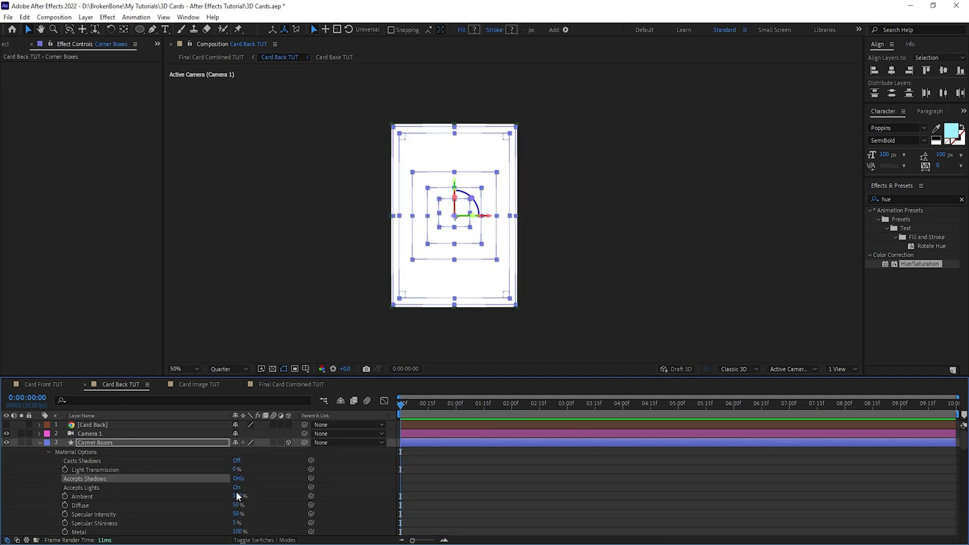
{"action": "left_click", "coordinate": [237, 478]}
{"action": "left_click", "coordinate": [237, 487]}
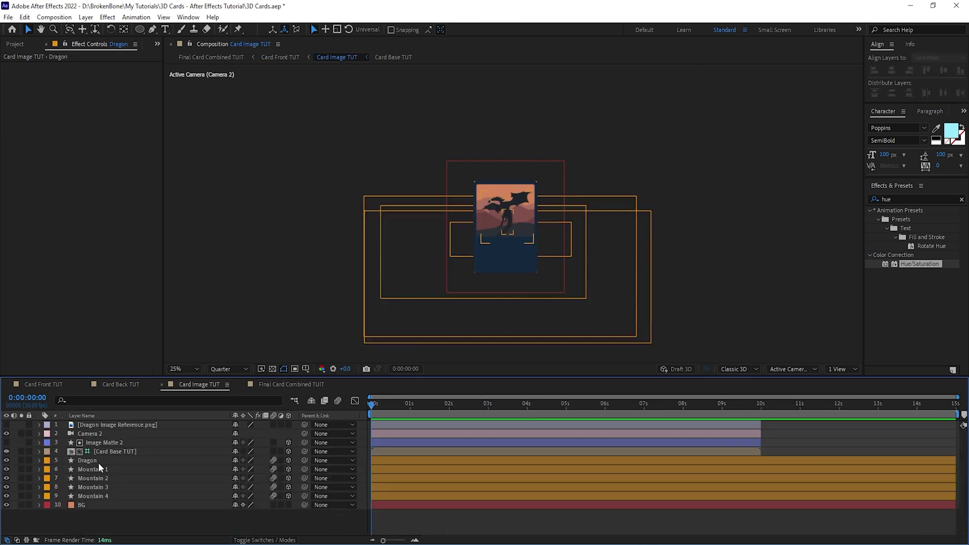
- In the Card Image TUT comp, reveal the Material Options of the Dragon and Mountain 1 to 4 layers
{"action": "left_click", "coordinate": [98, 461]}
{"action": "left_click", "coordinate": [101, 496], "text": "shift"}
{"action": "key", "text": "a"}
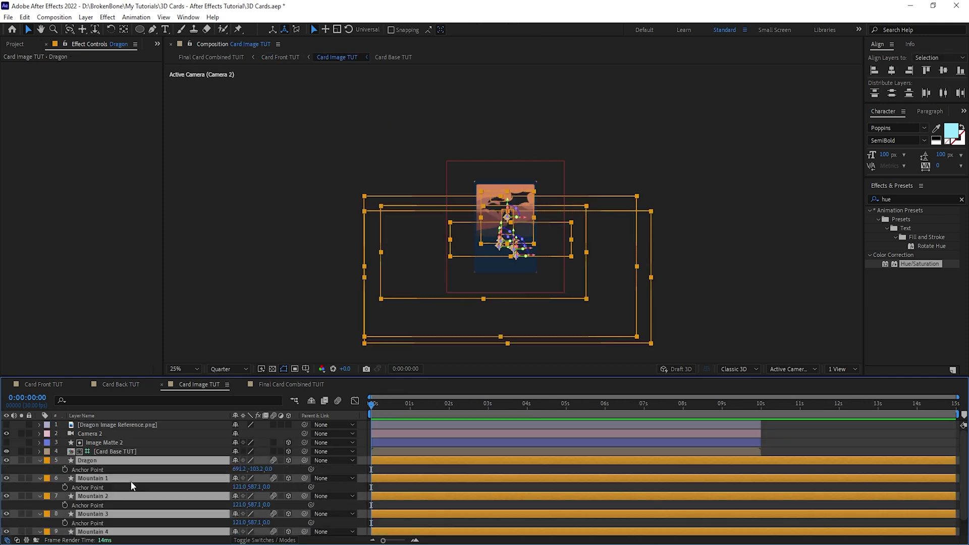
{"action": "key", "text": "a"}
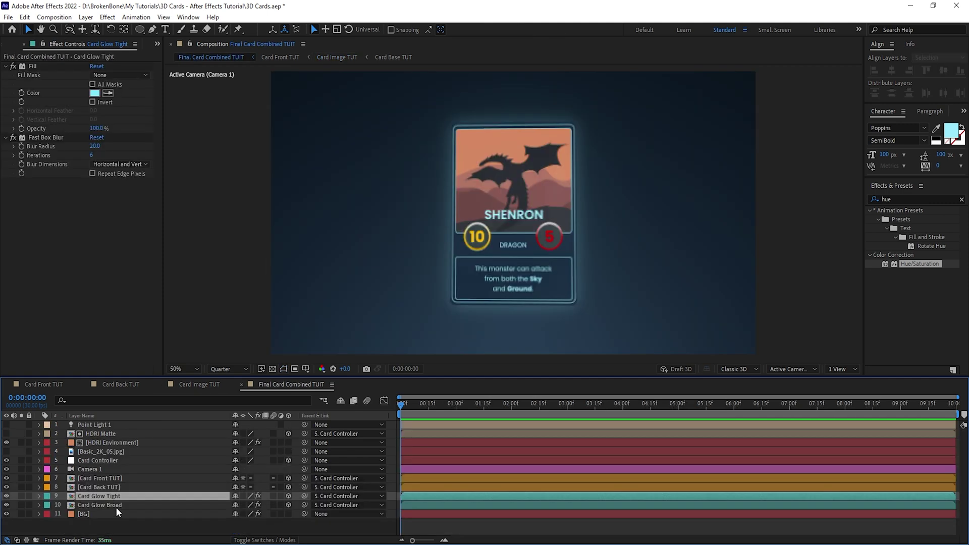
- In the final combined comp, turn off Accepts Shadows and Accepts Lights for Card Glow Tight and Card Glow Broad
{"action": "left_click", "coordinate": [116, 508]}
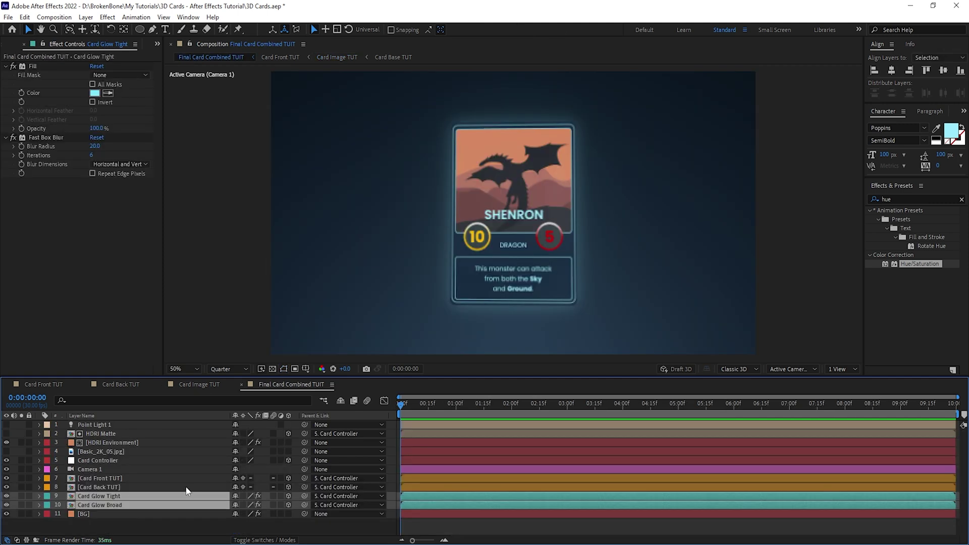
{"action": "key", "text": "a"}
{"action": "key", "text": "a"}
{"action": "scroll", "coordinate": [193, 504], "scroll_direction": "down", "scroll_amount": 3}
{"action": "left_click", "coordinate": [236, 478]}
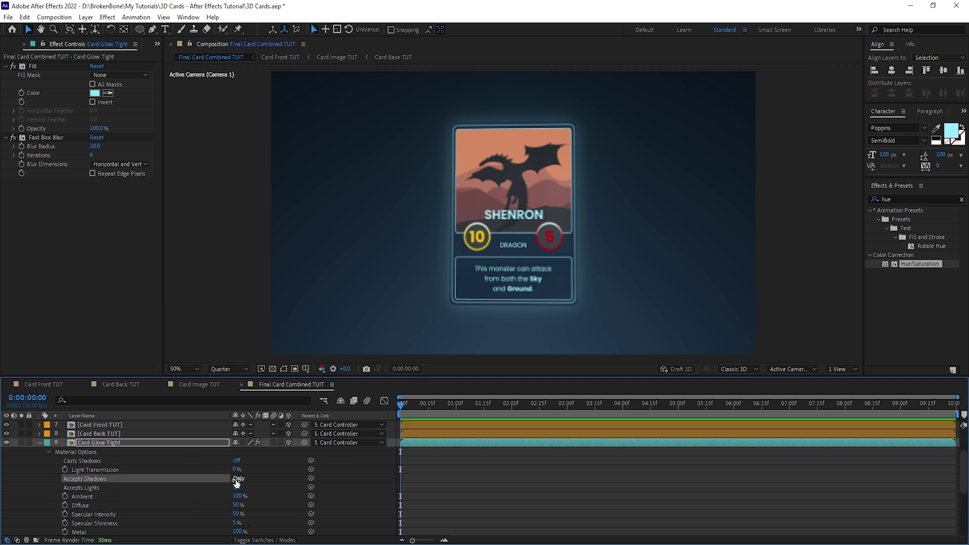
{"action": "left_click", "coordinate": [237, 488]}
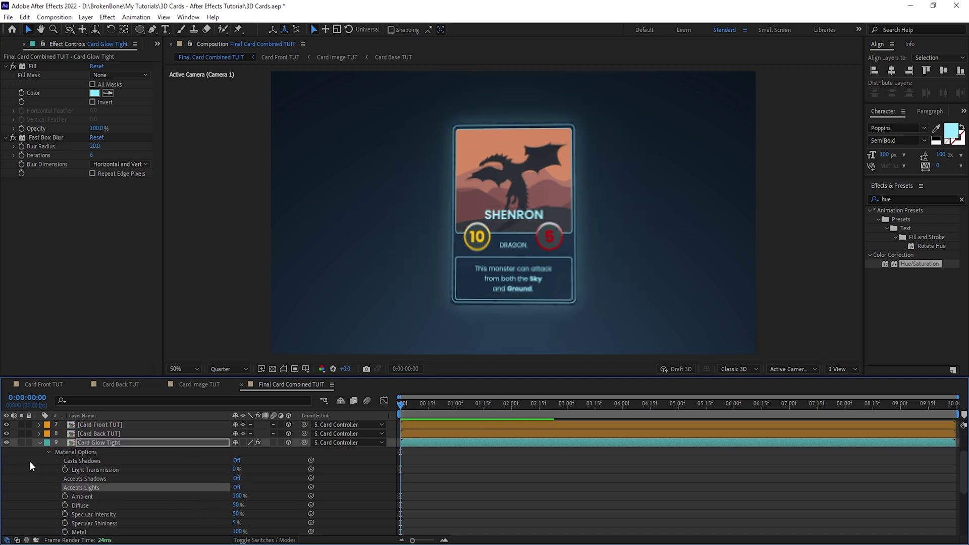
{"action": "left_click", "coordinate": [40, 443]}
{"action": "left_click", "coordinate": [80, 514]}
{"action": "left_click", "coordinate": [75, 525]}
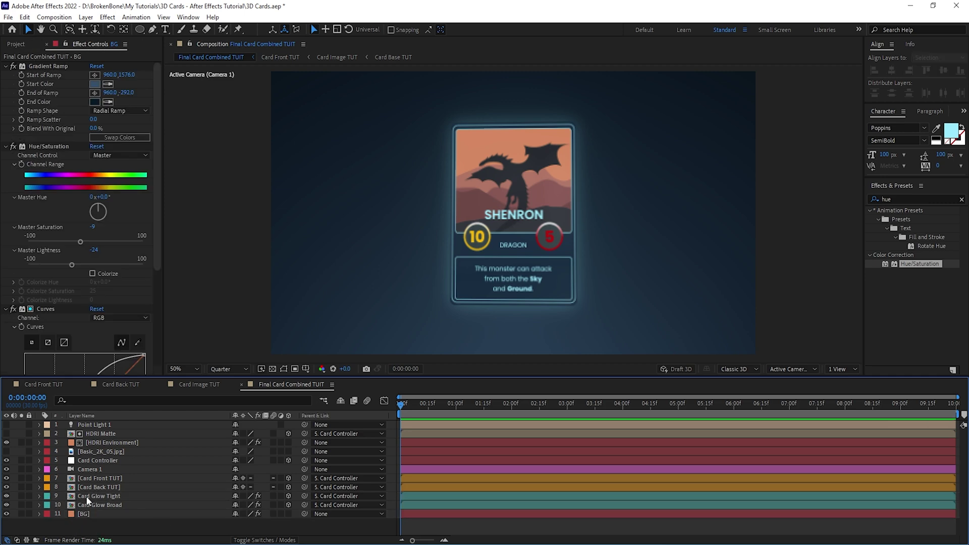
- Make Point Light 1 visible and create a 1920 x 1080 px solid named Ground as a 3D layer
{"action": "left_click", "coordinate": [6, 425]}
{"action": "left_click", "coordinate": [86, 16]}
{"action": "mouse_move", "coordinate": [87, 26]}
{"action": "left_click", "coordinate": [301, 39]}
{"action": "type", "text": "Ground"}
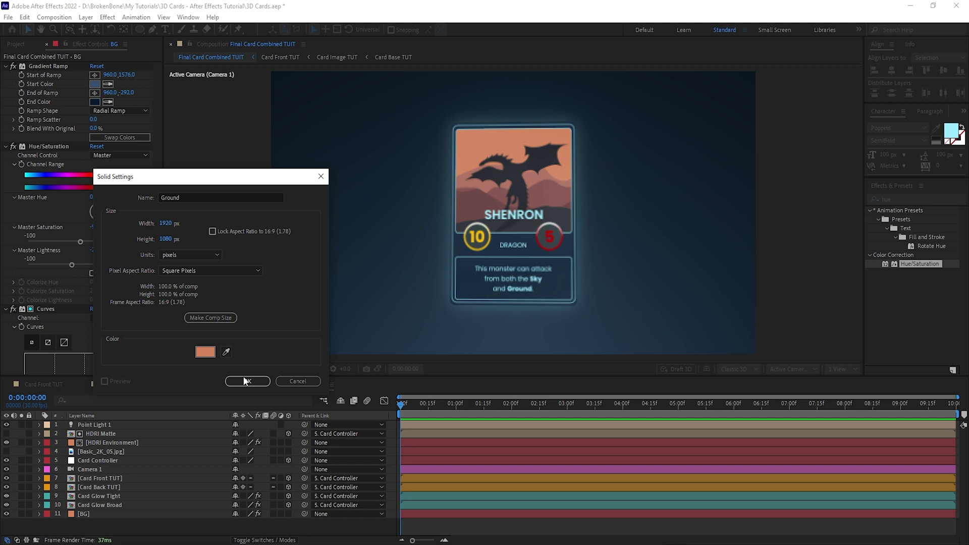
{"action": "left_click", "coordinate": [246, 379]}
{"action": "left_click", "coordinate": [289, 425]}
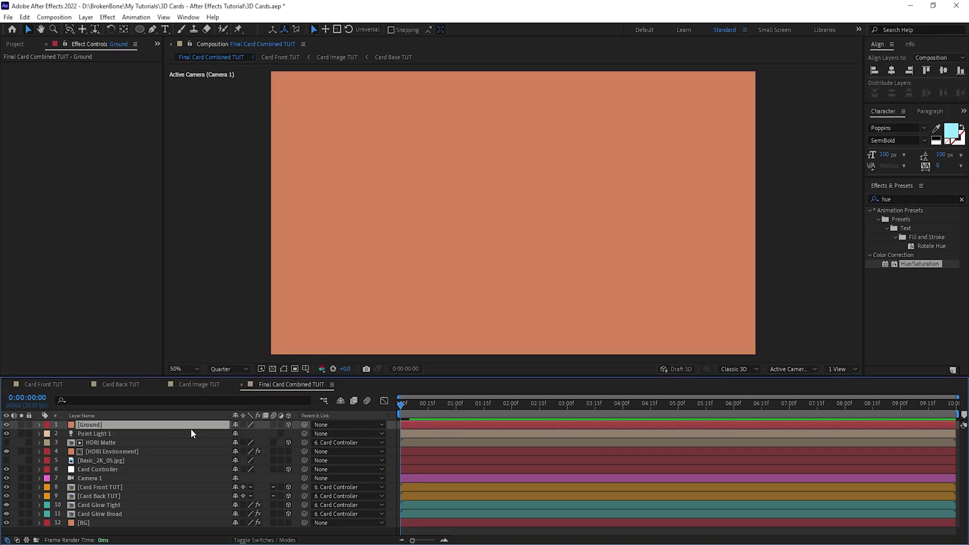
- Rotate the Ground solid to lie flat, lower it beneath the card, and place its layer just above BG
{"action": "key", "text": "comma"}
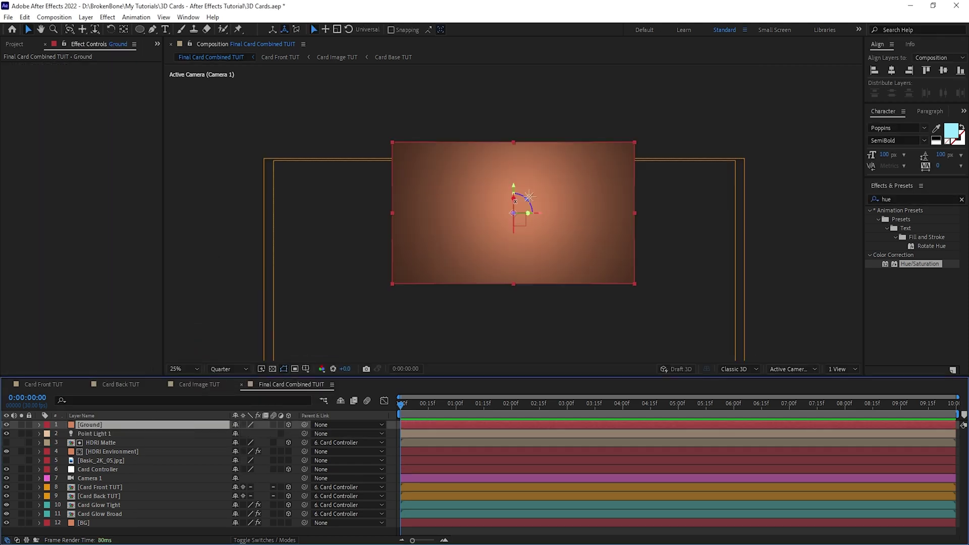
{"action": "key", "text": "period"}
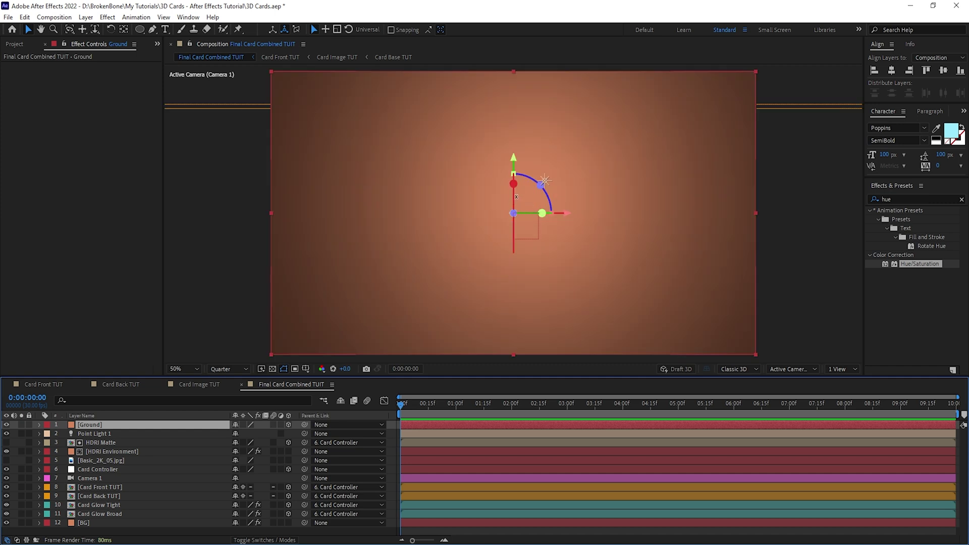
{"action": "left_click_drag", "start_coordinate": [541, 185], "coordinate": [513, 212]}
{"action": "left_click_drag", "start_coordinate": [517, 170], "coordinate": [526, 281]}
{"action": "left_click_drag", "start_coordinate": [96, 425], "coordinate": [96, 520]}
{"action": "left_click_drag", "start_coordinate": [513, 276], "coordinate": [515, 275]}
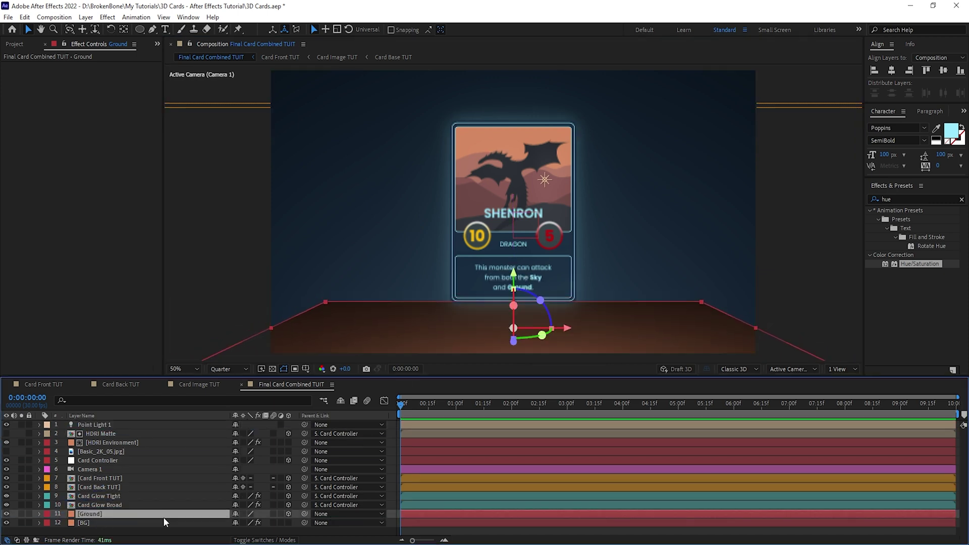
- Scale the Ground layer uniformly to 1000%
{"action": "key", "text": "s"}
{"action": "left_click", "coordinate": [276, 523]}
{"action": "type", "text": "1"}
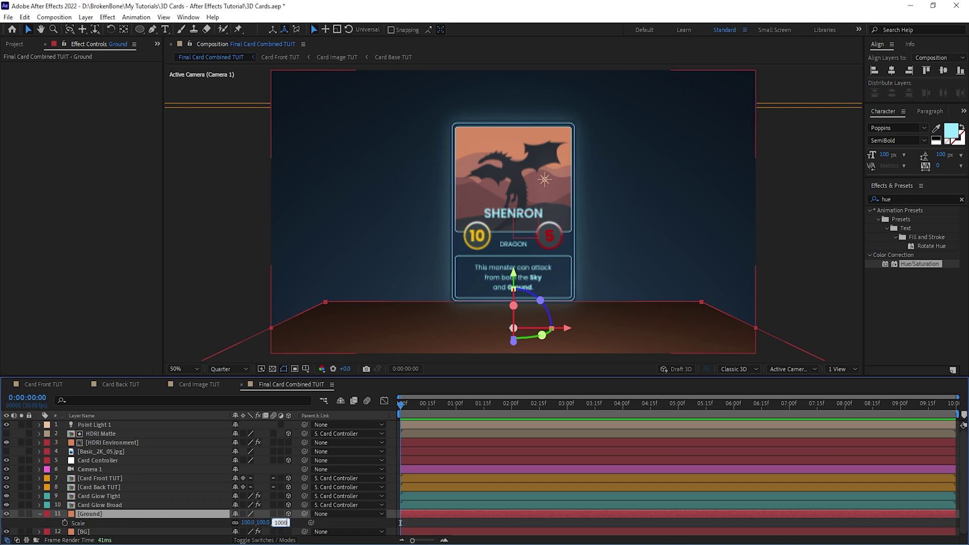
{"action": "type", "text": "000"}
{"action": "key", "text": "Return"}
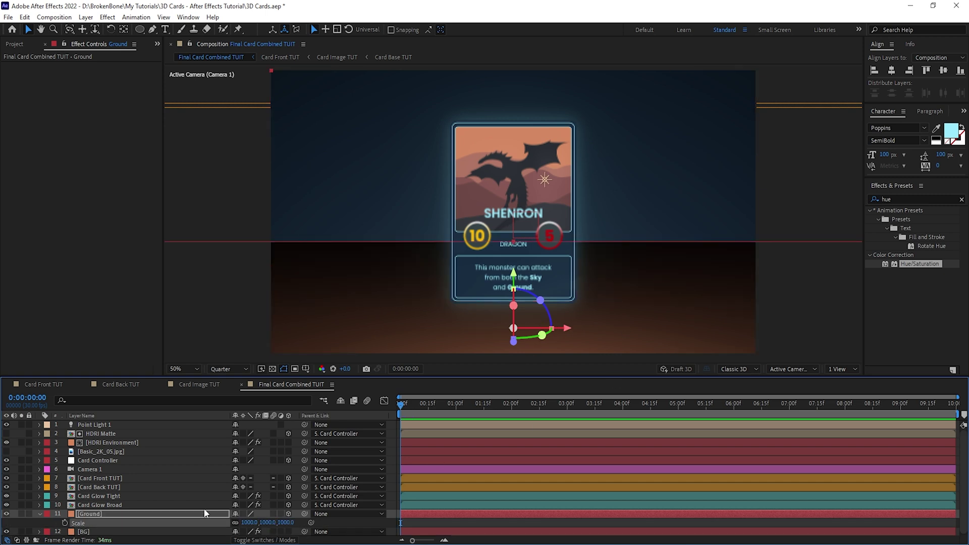
- Set the Ground layer's Accepts Shadows option to Only
{"action": "key", "text": "a"}
{"action": "key", "text": "a"}
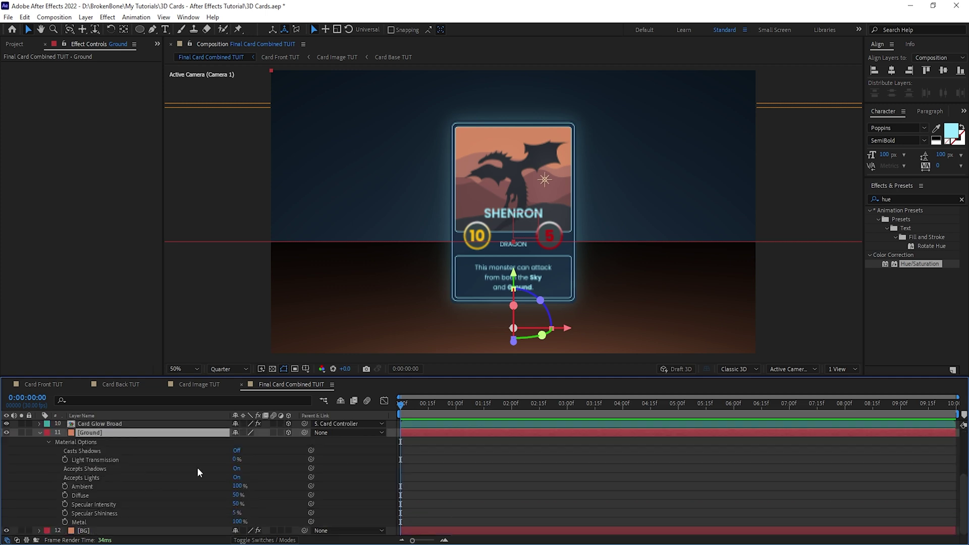
{"action": "left_click", "coordinate": [239, 468]}
{"action": "left_click", "coordinate": [464, 471]}
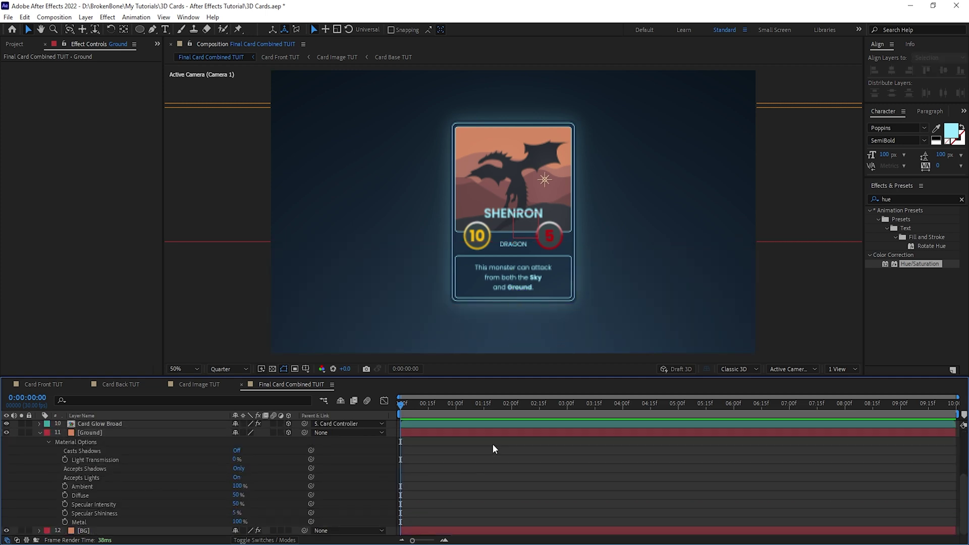
{"action": "scroll", "coordinate": [94, 468], "scroll_direction": "up", "scroll_amount": 3}
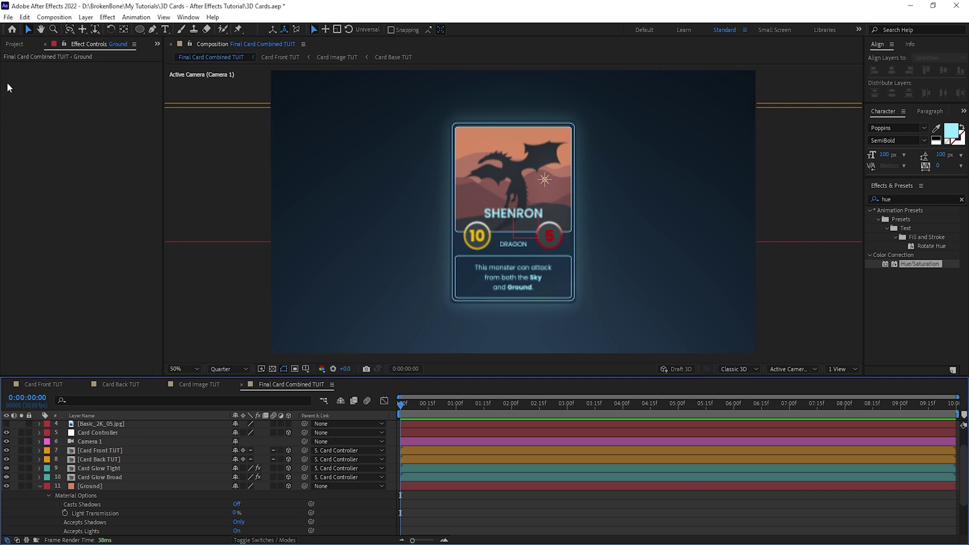
- Add the Card Base TUT comp above Ground, rename it Card Shadow Caster, make it 3D, and parent it to Card Controller
{"action": "left_click", "coordinate": [16, 44]}
{"action": "left_click_drag", "start_coordinate": [72, 342], "coordinate": [137, 484]}
{"action": "key", "text": "Return"}
{"action": "type", "text": "Card Shadow Ca"}
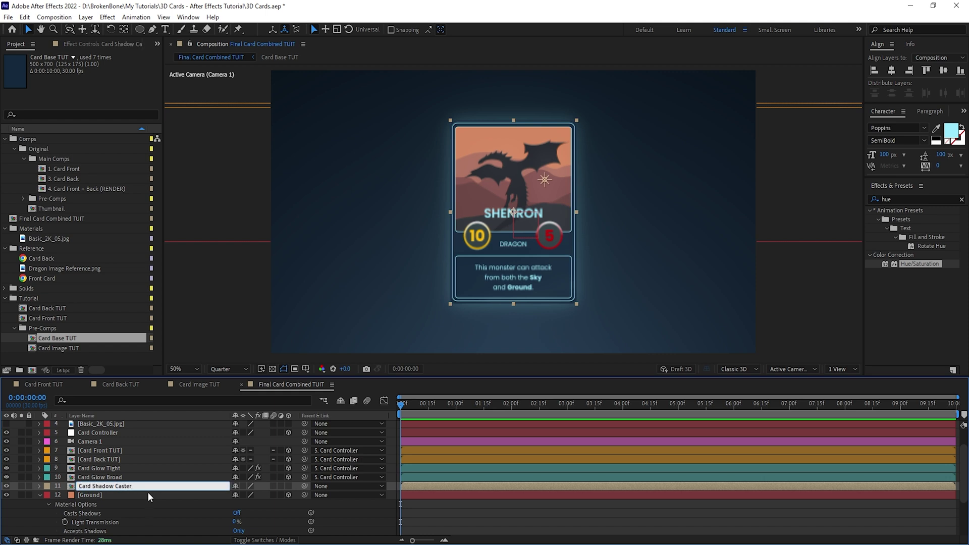
{"action": "type", "text": "ster"}
{"action": "key", "text": "Return"}
{"action": "left_click", "coordinate": [288, 486]}
{"action": "left_click_drag", "start_coordinate": [283, 480], "coordinate": [104, 432]}
- Set the Card Shadow Caster layer's Casts Shadows option to Only
{"action": "key", "text": "a"}
{"action": "key", "text": "a"}
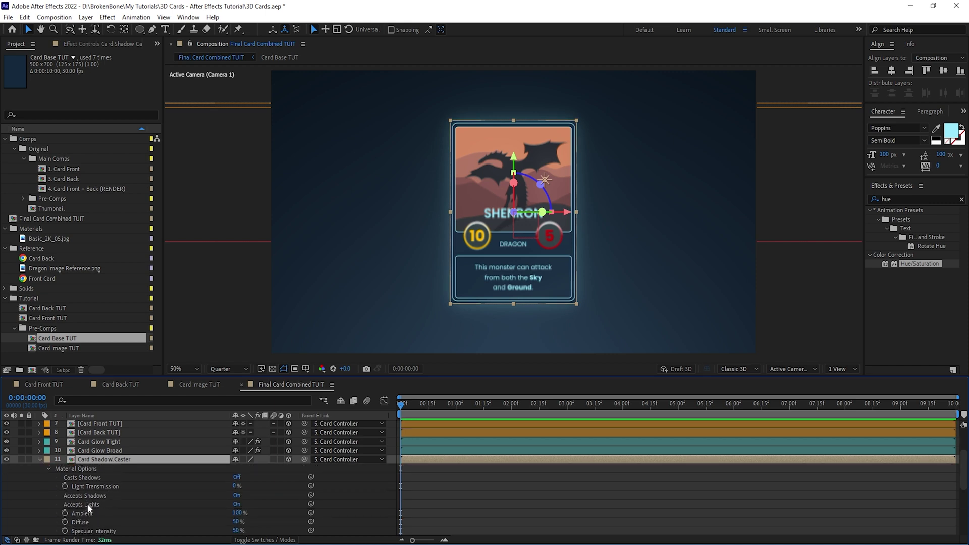
{"action": "double_click", "coordinate": [241, 478]}
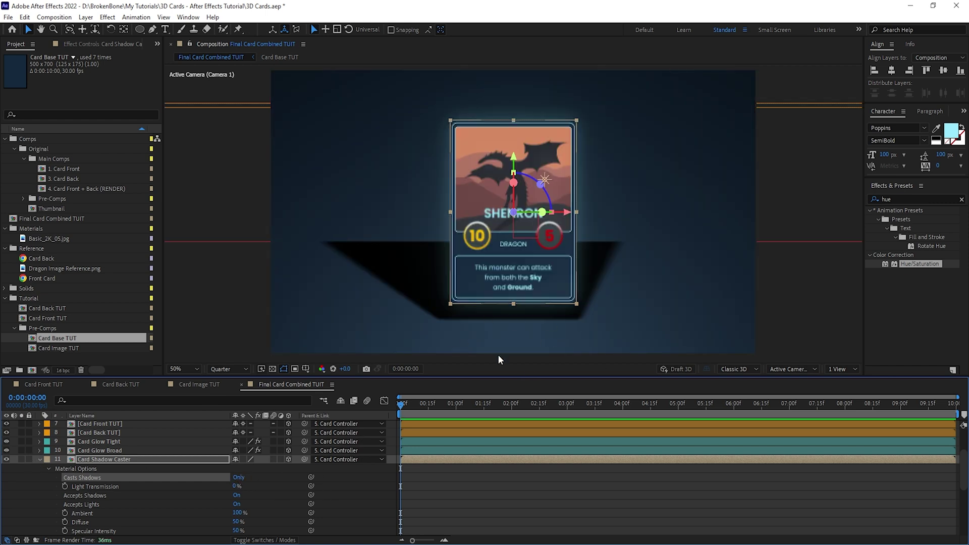
- Move Point Light 1 well above the card and to its right so the shadow falls toward the left
{"action": "left_click", "coordinate": [544, 180]}
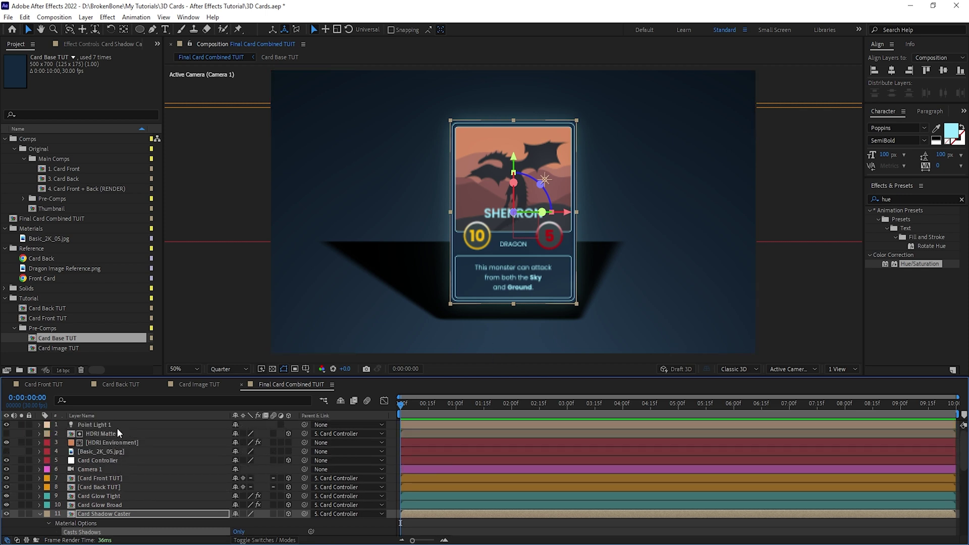
{"action": "left_click_drag", "start_coordinate": [550, 127], "coordinate": [556, 36]}
{"action": "key", "text": "comma"}
{"action": "left_click_drag", "start_coordinate": [557, 149], "coordinate": [626, 154]}
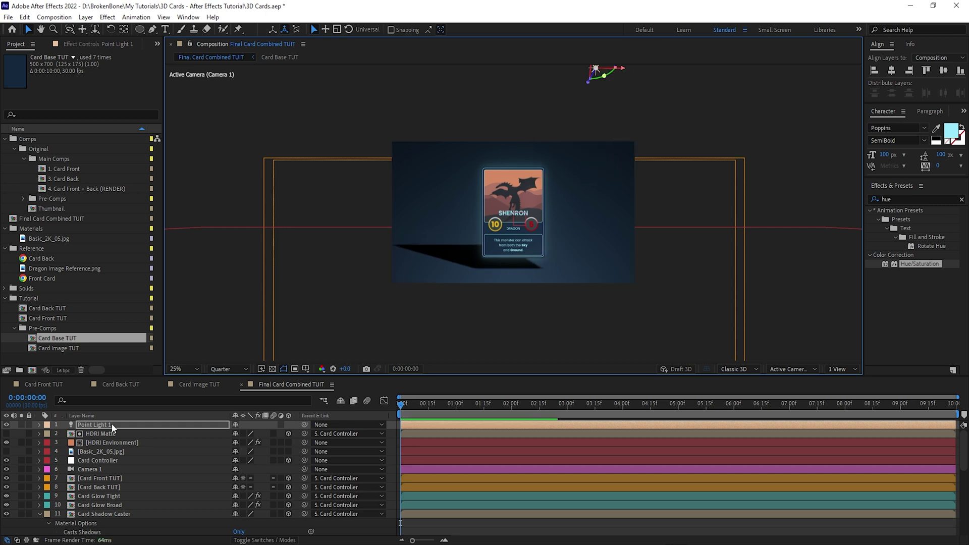
- Set Point Light 1's Shadow Darkness to 40% and Shadow Diffusion to 250 pixels
{"action": "key", "text": "a"}
{"action": "key", "text": "a"}
{"action": "left_click", "coordinate": [238, 496]}
{"action": "type", "text": "40"}
{"action": "left_click", "coordinate": [240, 505]}
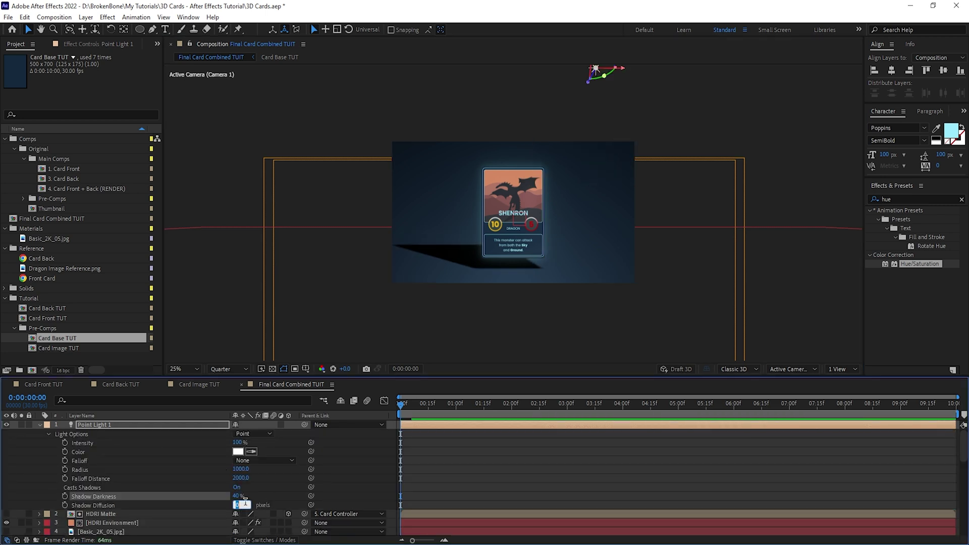
{"action": "type", "text": "250"}
{"action": "key", "text": "Return"}
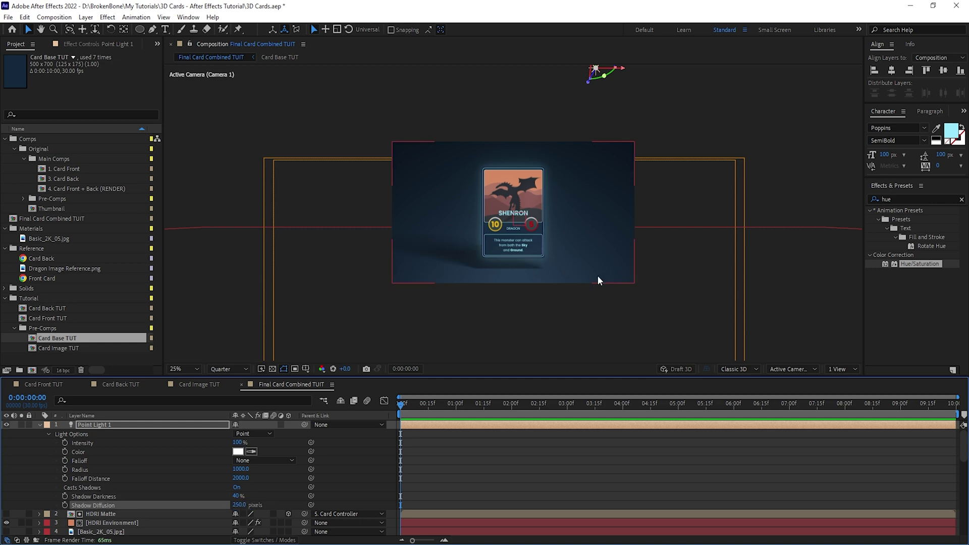
{"action": "key", "text": "period"}
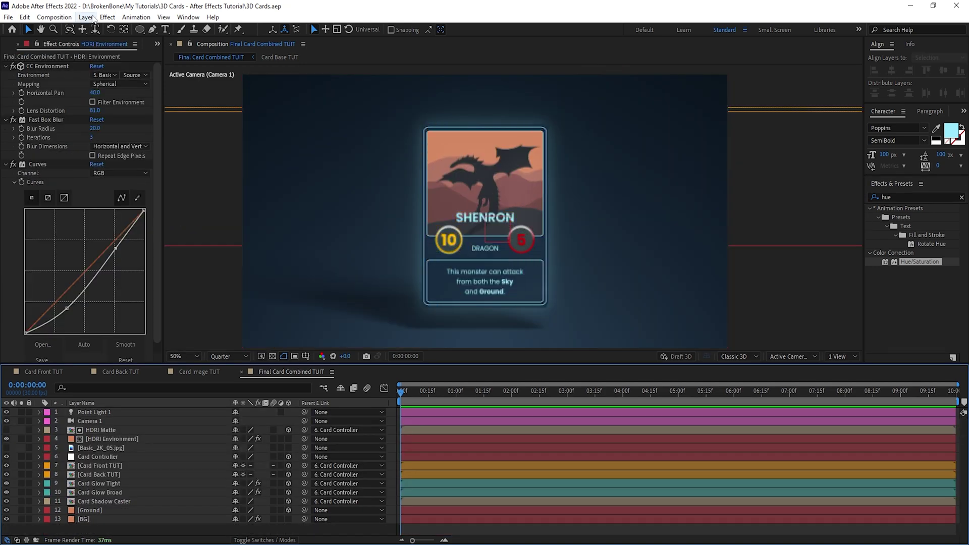
- Create an adjustment layer above all other layers and name it CC
{"action": "left_click", "coordinate": [92, 18]}
{"action": "mouse_move", "coordinate": [101, 29]}
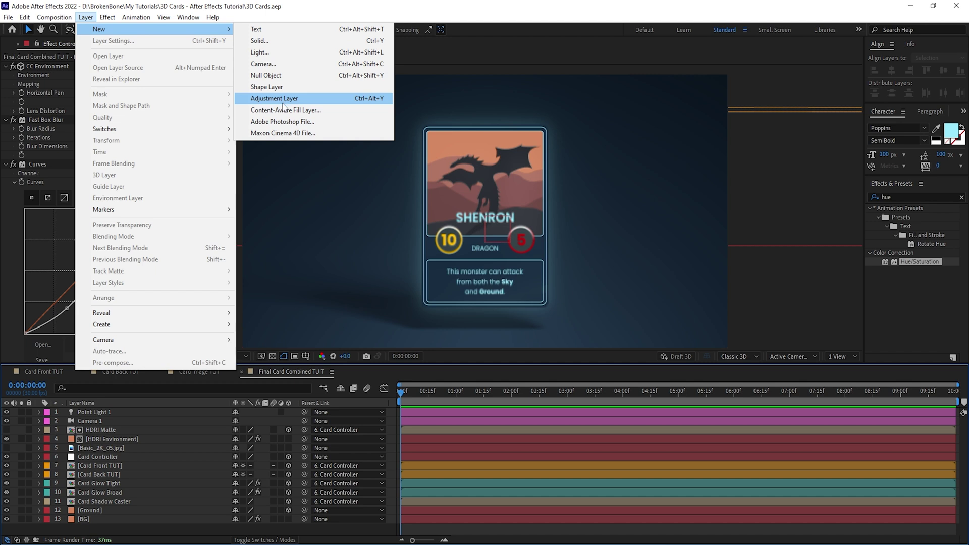
{"action": "left_click", "coordinate": [275, 99]}
{"action": "key", "text": "Return"}
{"action": "type", "text": "CC"}
{"action": "key", "text": "Return"}
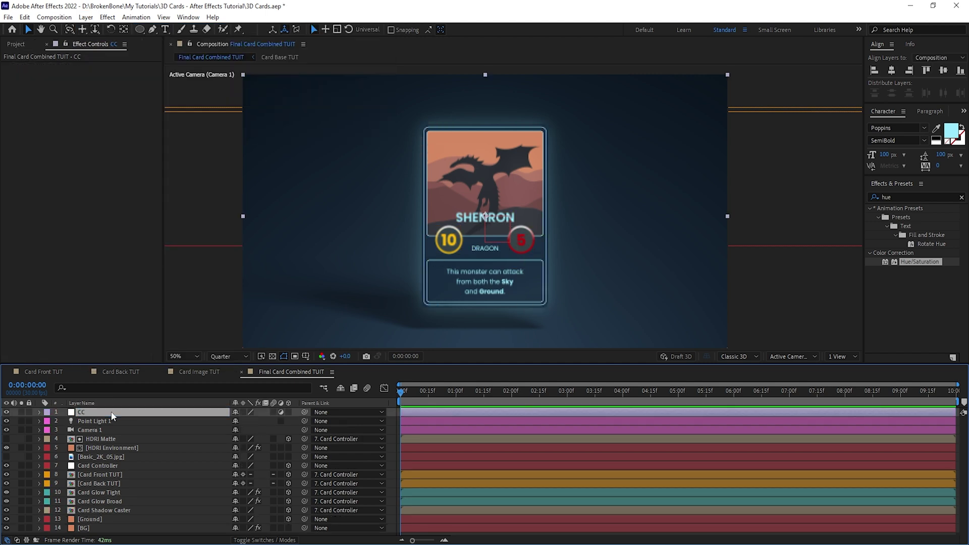
- Apply the Curves effect to the CC layer and raise the upper part of the RGB curve slightly
{"action": "key", "text": "ctrl+space"}
{"action": "type", "text": "cur"}
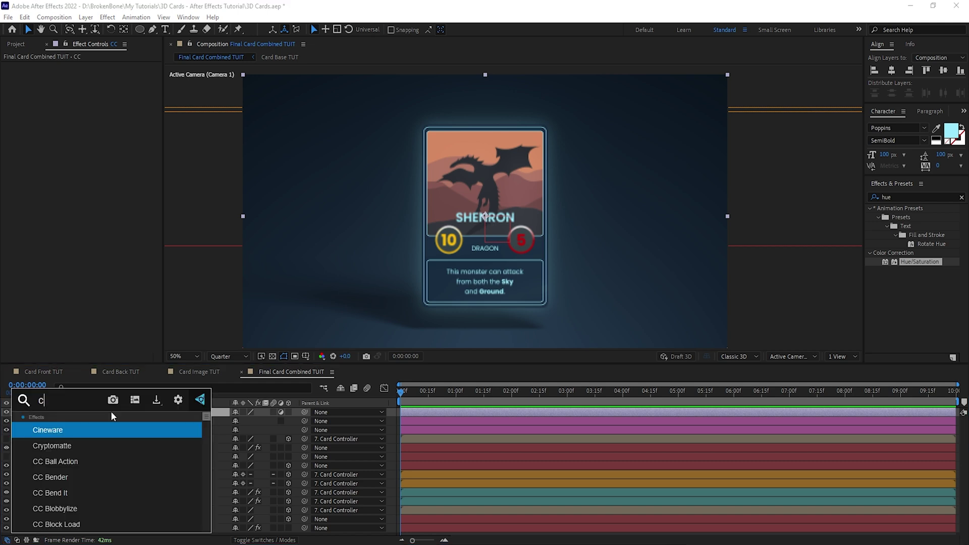
{"action": "key", "text": "Return"}
{"action": "left_click_drag", "start_coordinate": [111, 147], "coordinate": [111, 140]}
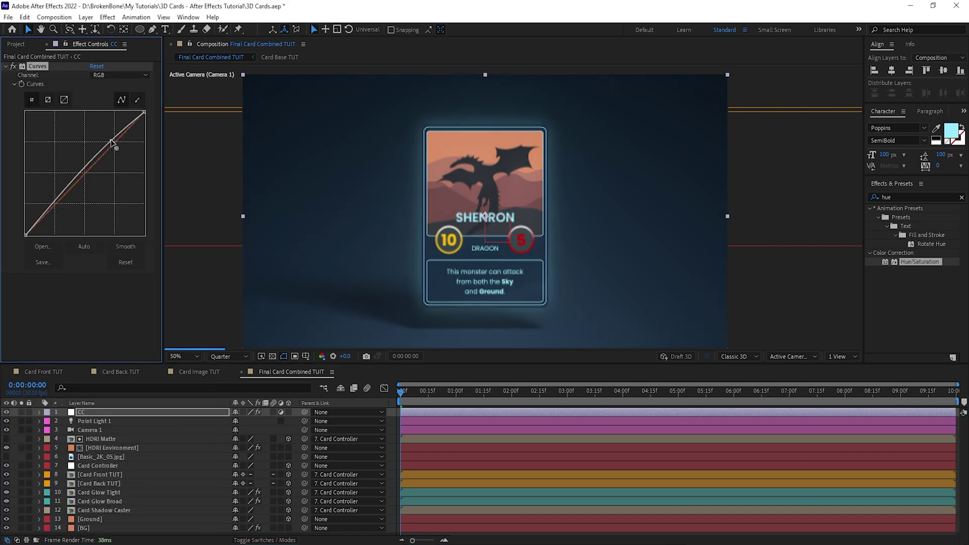
- Shape the CC layer's RGB curve into a gentle S and add Hue/Saturation with Master Saturation 11
{"action": "left_click_drag", "start_coordinate": [61, 197], "coordinate": [63, 198]}
{"action": "left_click_drag", "start_coordinate": [113, 139], "coordinate": [110, 137]}
{"action": "key", "text": "ctrl+space"}
{"action": "type", "text": "hue"}
{"action": "key", "text": "Return"}
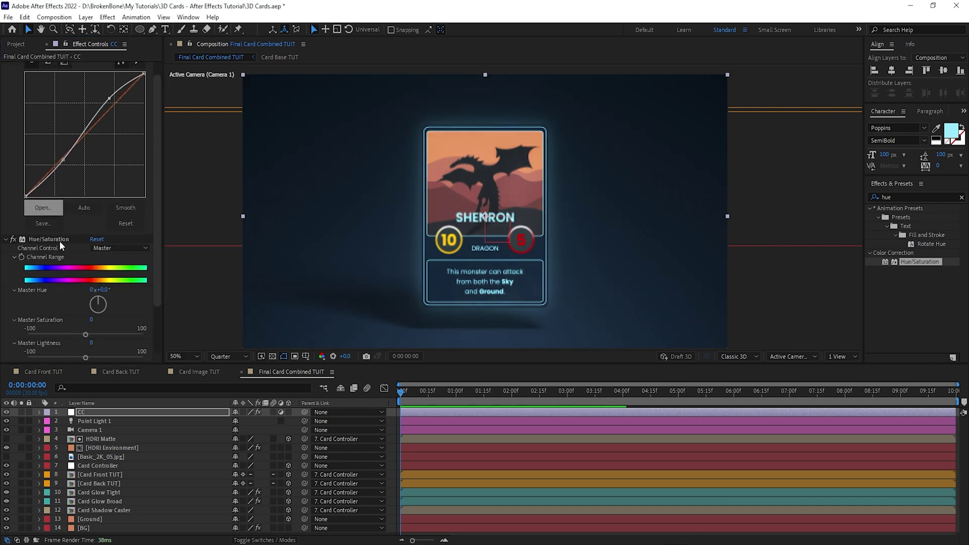
{"action": "left_click_drag", "start_coordinate": [93, 336], "coordinate": [86, 415]}
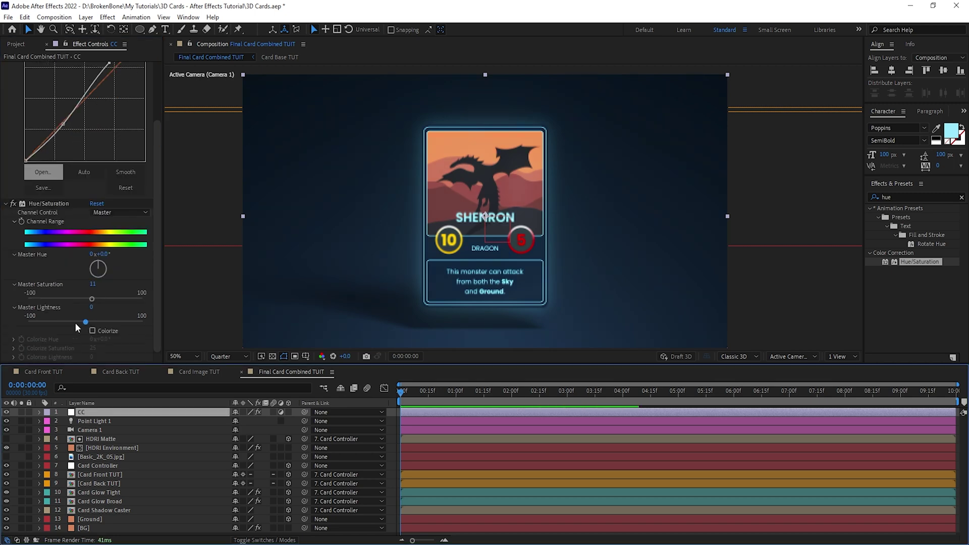
- Apply the Noise effect to the CC layer at 4% and check the grain at full resolution
{"action": "key", "text": "ctrl+space"}
{"action": "type", "text": "nois"}
{"action": "key", "text": "Return"}
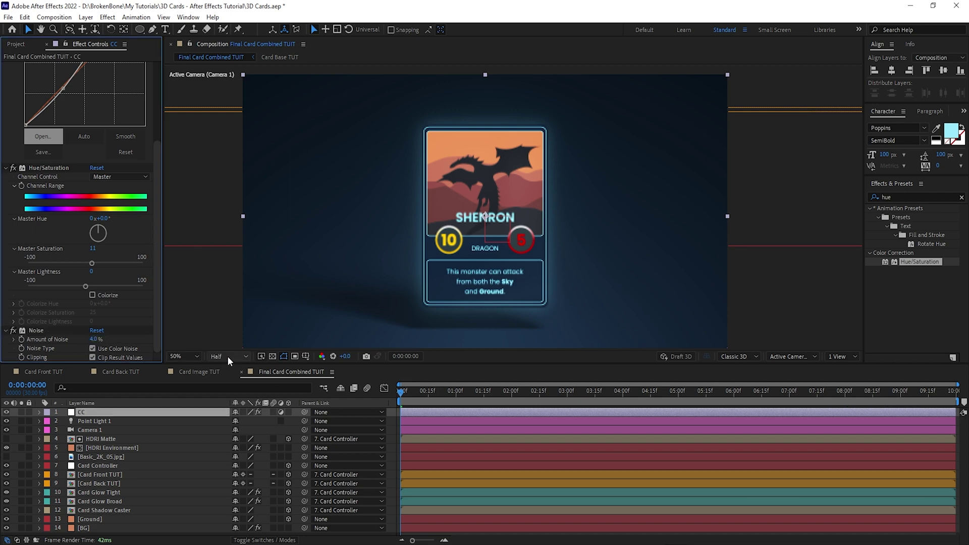
{"action": "key", "text": "ctrl+j"}
{"action": "scroll", "coordinate": [537, 209], "scroll_direction": "up", "scroll_amount": 1}
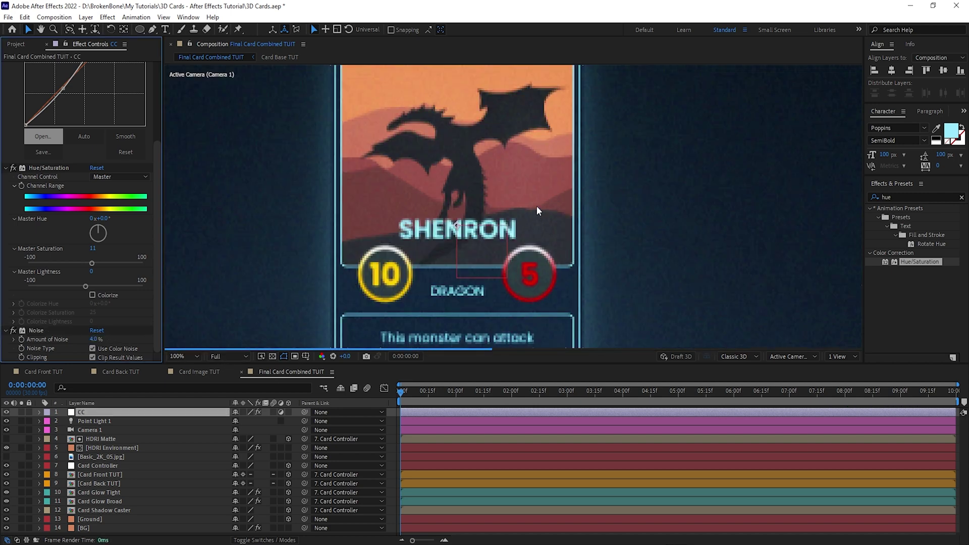
{"action": "scroll", "coordinate": [537, 207], "scroll_direction": "down", "scroll_amount": 1}
- Duplicate the CC adjustment layer and remove all effects from the copy
{"action": "left_click", "coordinate": [95, 415]}
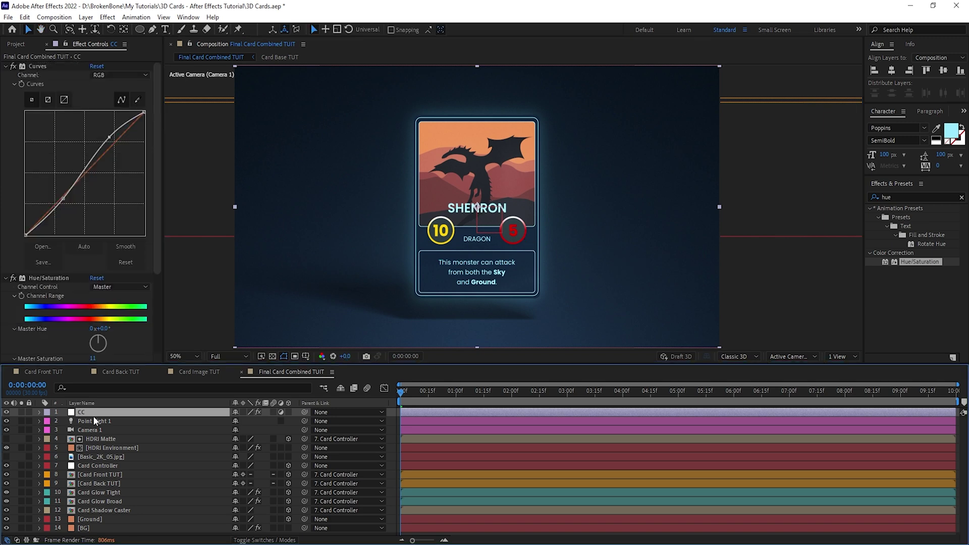
{"action": "key", "text": "ctrl+d"}
{"action": "left_click", "coordinate": [8, 100]}
{"action": "left_click", "coordinate": [38, 67]}
{"action": "scroll", "coordinate": [55, 152], "scroll_direction": "down", "scroll_amount": 5}
{"action": "left_click", "coordinate": [43, 332], "text": "shift"}
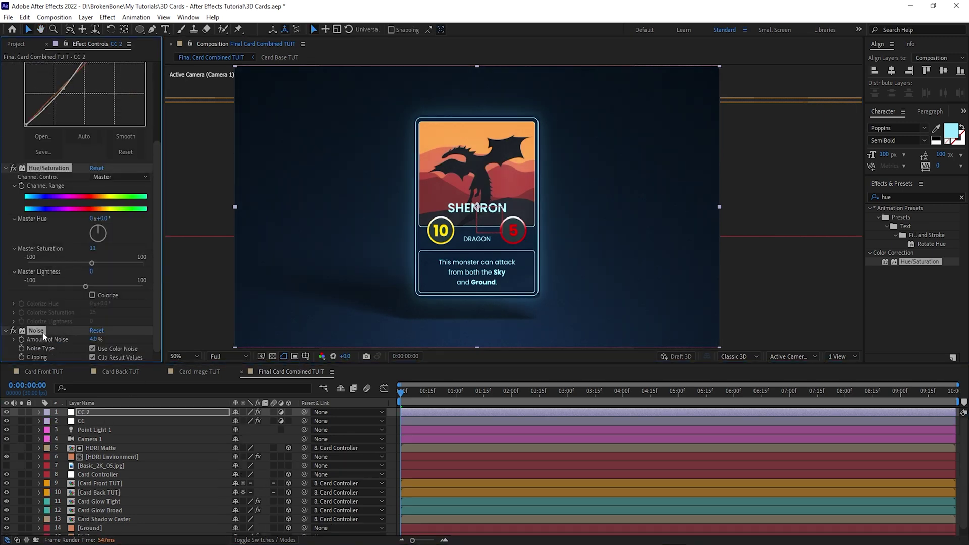
{"action": "key", "text": "Delete"}
{"action": "key", "text": "ctrl+z"}
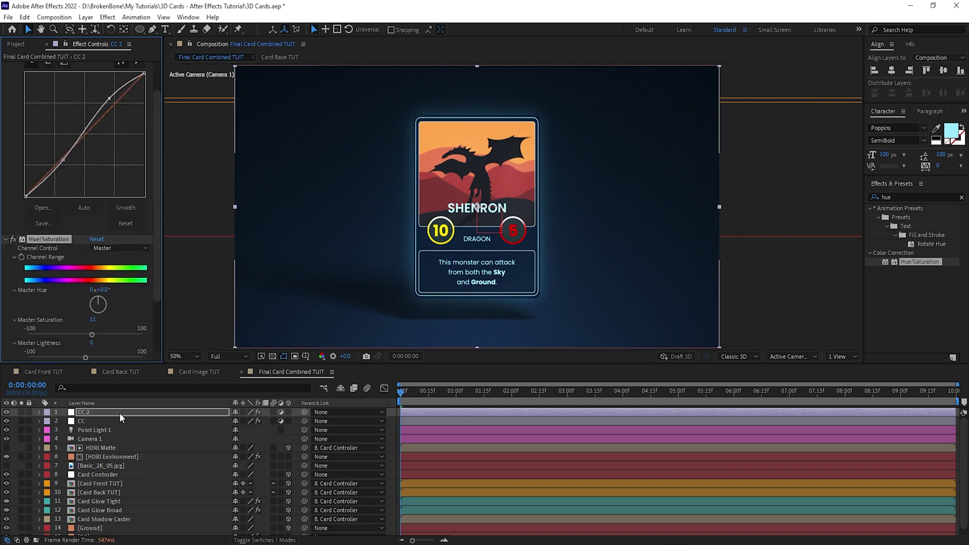
{"action": "left_click", "coordinate": [120, 413]}
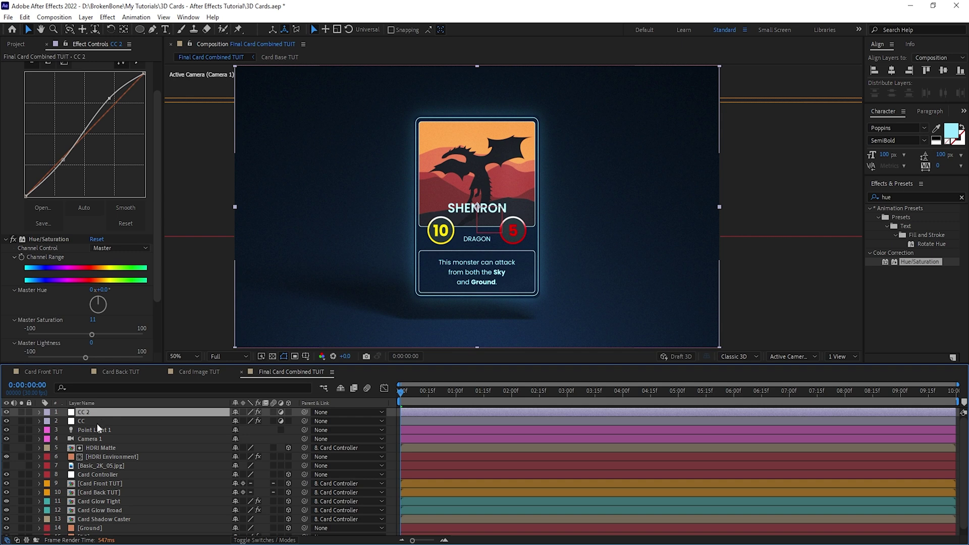
{"action": "key", "text": "ctrl+shift+e"}
- Rename the duplicated adjustment layer Glow and place it directly beneath CC
{"action": "key", "text": "Return"}
{"action": "type", "text": "Glow"}
{"action": "key", "text": "Return"}
{"action": "left_click_drag", "start_coordinate": [94, 413], "coordinate": [99, 427]}
- Apply the Glow effect to the Glow layer with a Glow Intensity of 0.1
{"action": "key", "text": "ctrl+space"}
{"action": "type", "text": "glo"}
{"action": "key", "text": "Return"}
{"action": "scroll", "coordinate": [522, 234], "scroll_direction": "up", "scroll_amount": 1}
{"action": "key", "text": "space"}
{"action": "left_click_drag", "start_coordinate": [501, 256], "coordinate": [505, 337]}
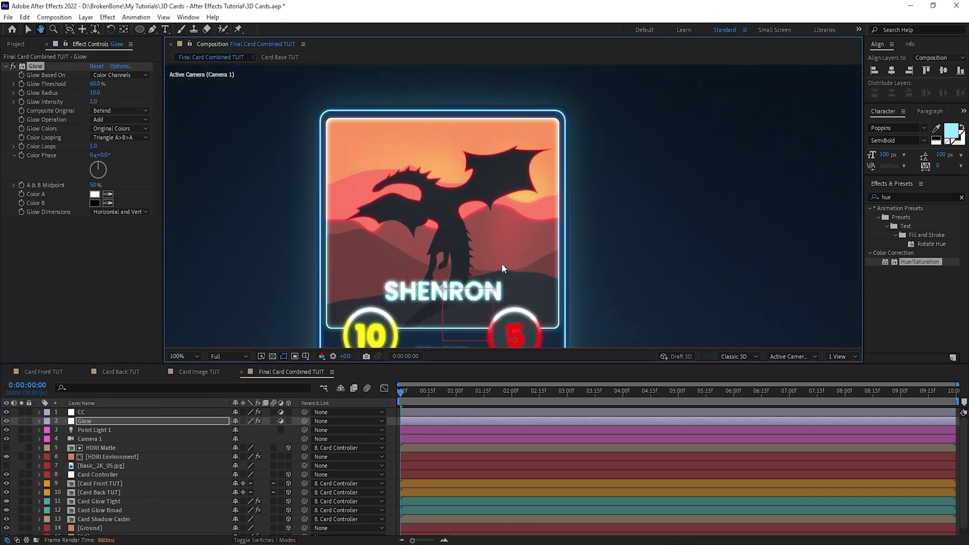
{"action": "left_click", "coordinate": [94, 101]}
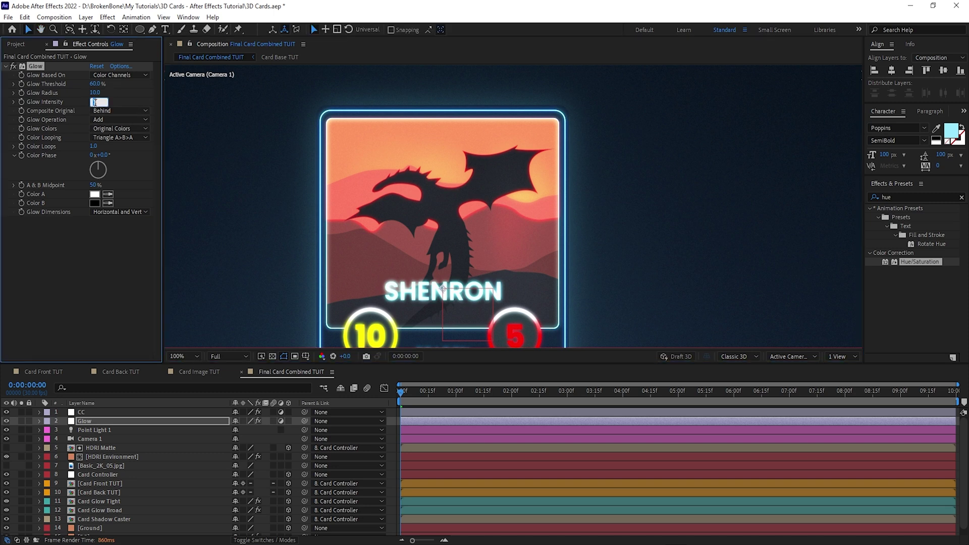
{"action": "type", "text": "0.1"}
{"action": "key", "text": "Return"}
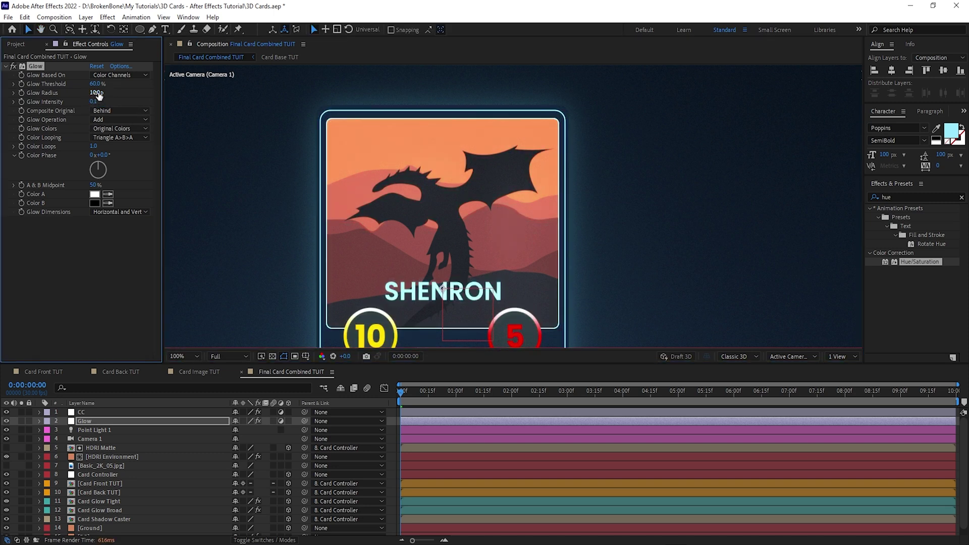
- Set the Glow effect's Glow Threshold to 30% and Glow Radius to 5
{"action": "mouse_move", "coordinate": [96, 84]}
{"action": "left_mouse_down"}
{"action": "mouse_move", "coordinate": [61, 92]}
{"action": "mouse_move", "coordinate": [98, 90]}
{"action": "left_mouse_up"}
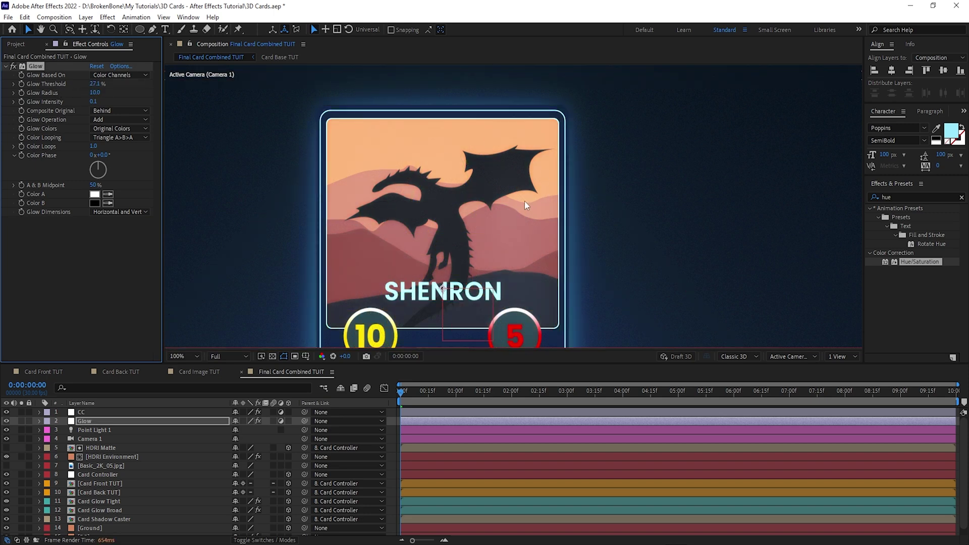
{"action": "left_click", "coordinate": [95, 84]}
{"action": "key", "text": "Tab"}
{"action": "type", "text": "5"}
{"action": "key", "text": "Return"}
- Duplicate the Glow effect and set the copy's Glow Radius to 50 and Glow Threshold to 69.6%
{"action": "key", "text": "ctrl+d"}
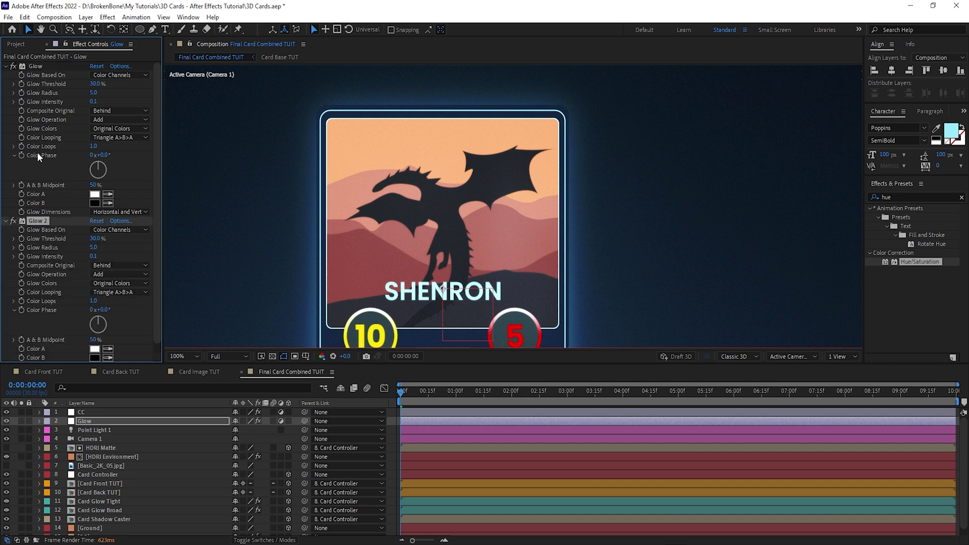
{"action": "left_click", "coordinate": [93, 248]}
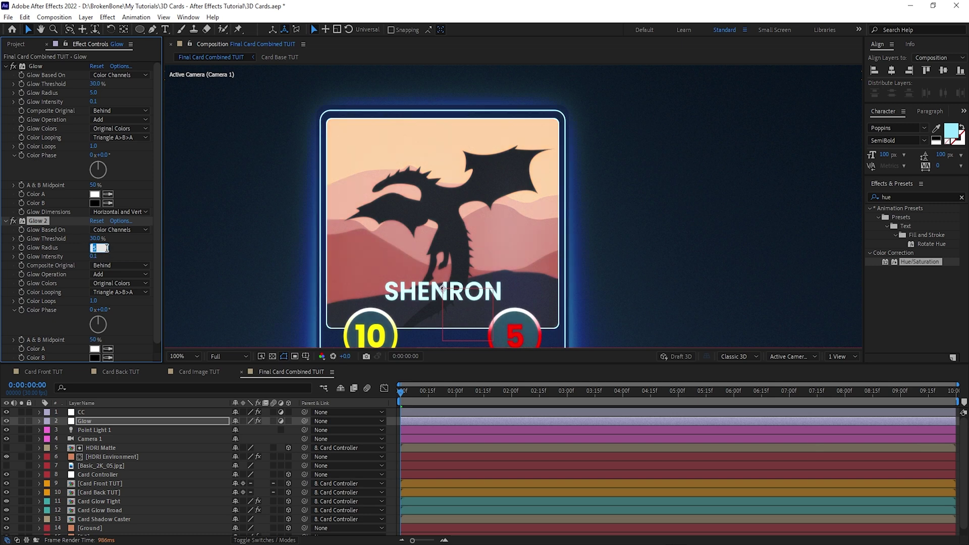
{"action": "type", "text": "5"}
{"action": "key", "text": "Return"}
{"action": "left_click_drag", "start_coordinate": [97, 238], "coordinate": [150, 239]}
- Duplicate Glow 2 and set the new copy's Glow Radius to 100
{"action": "key", "text": "ctrl+d"}
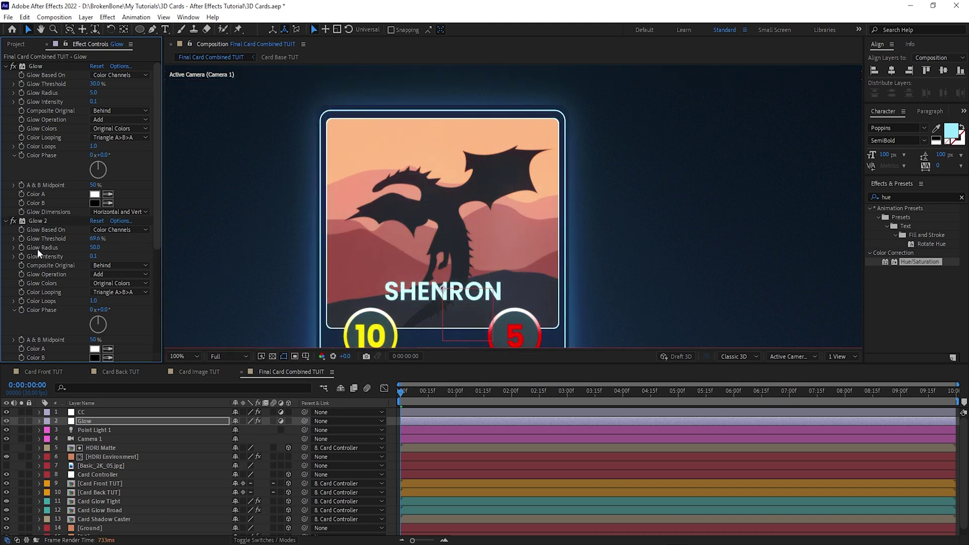
{"action": "scroll", "coordinate": [41, 259], "scroll_direction": "down", "scroll_amount": 3}
{"action": "left_click", "coordinate": [94, 237]}
{"action": "type", "text": "100"}
{"action": "key", "text": "Return"}
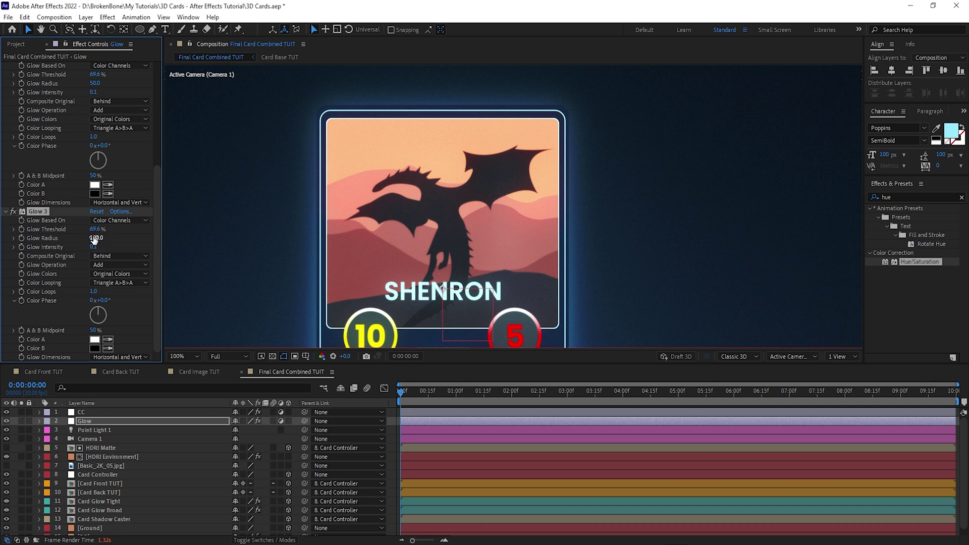
{"action": "scroll", "coordinate": [462, 241], "scroll_direction": "down", "scroll_amount": 2}
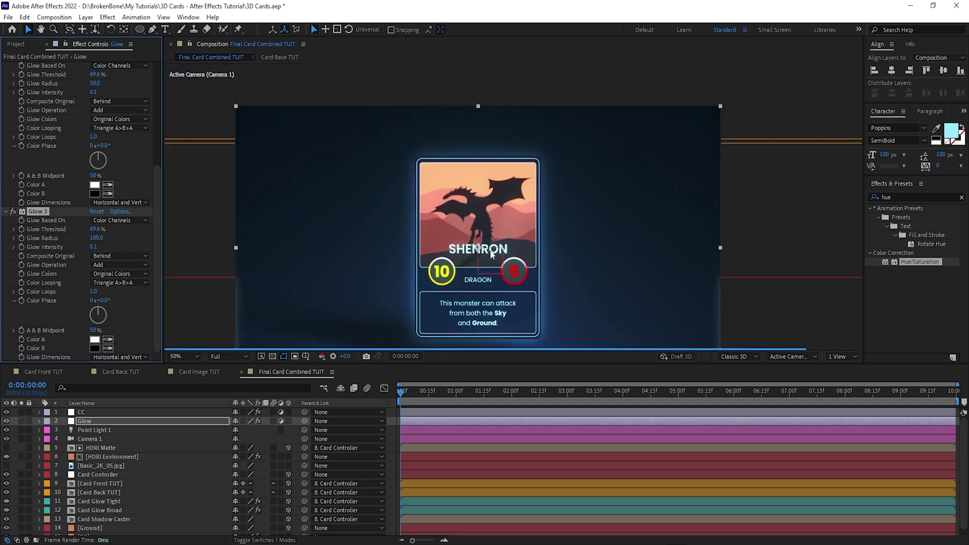
{"action": "left_click_drag", "start_coordinate": [356, 282], "coordinate": [345, 220]}
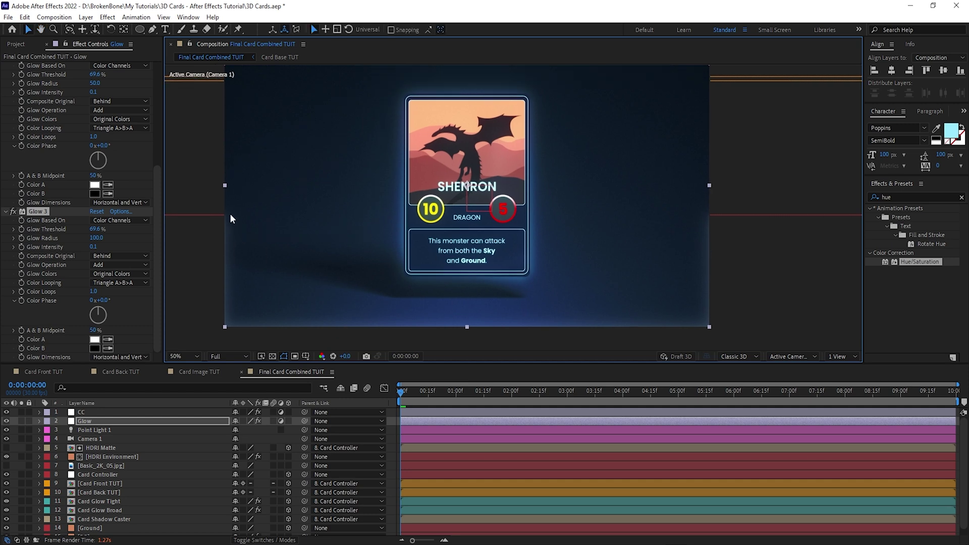
- Scale the BG layer to 111% and raise the upper part of its RGB curve slightly
{"action": "scroll", "coordinate": [92, 520], "scroll_direction": "down", "scroll_amount": 1}
{"action": "left_click", "coordinate": [92, 521]}
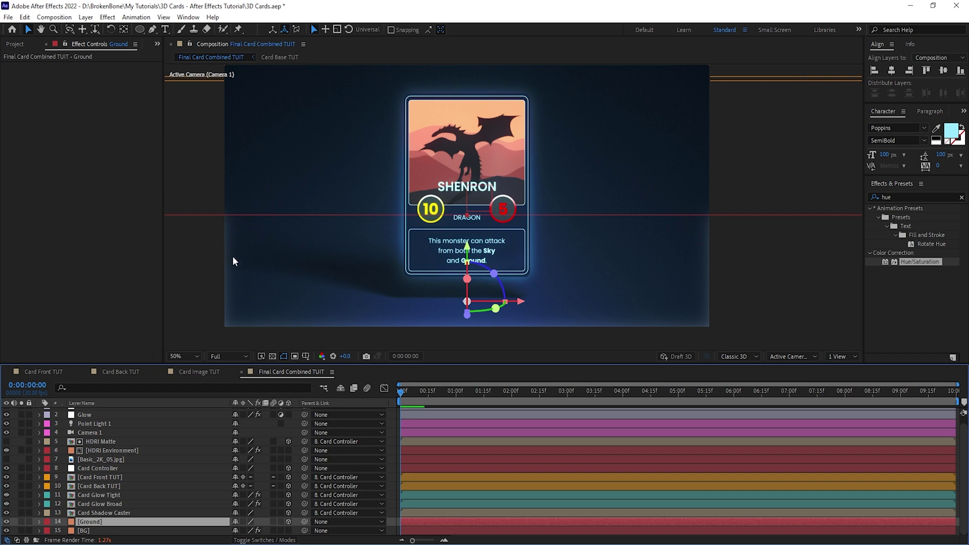
{"action": "key", "text": "comma"}
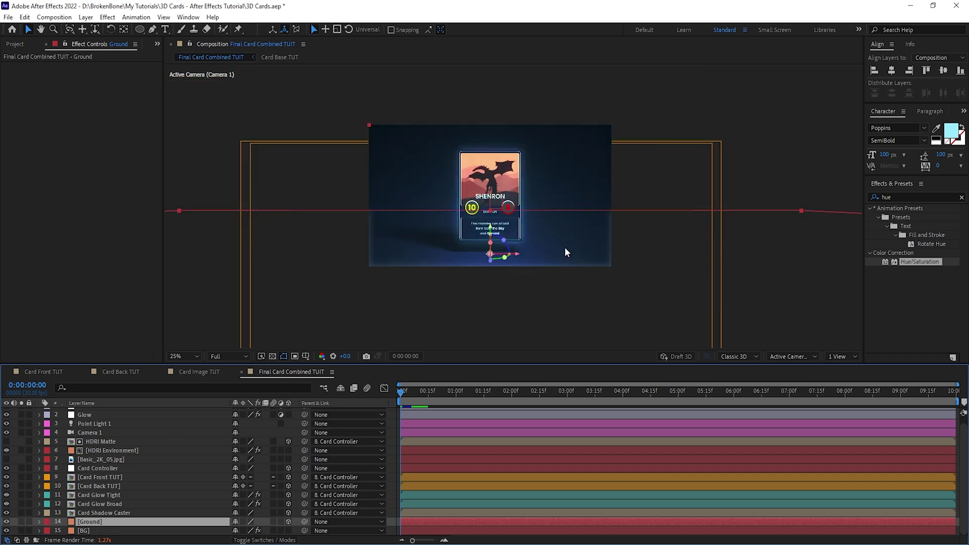
{"action": "left_click", "coordinate": [94, 532]}
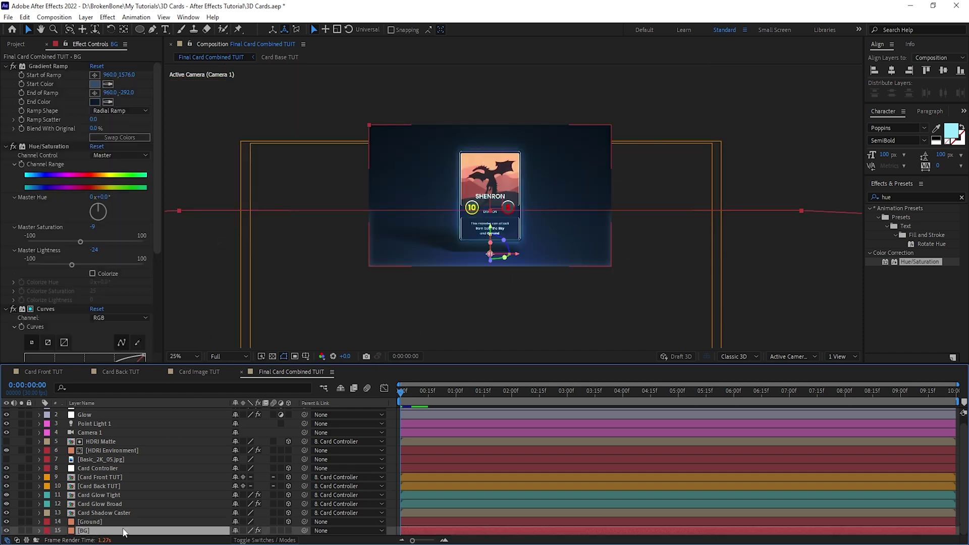
{"action": "key", "text": "s"}
{"action": "left_click_drag", "start_coordinate": [245, 531], "coordinate": [251, 531]}
{"action": "scroll", "coordinate": [547, 235], "scroll_direction": "up", "scroll_amount": 2}
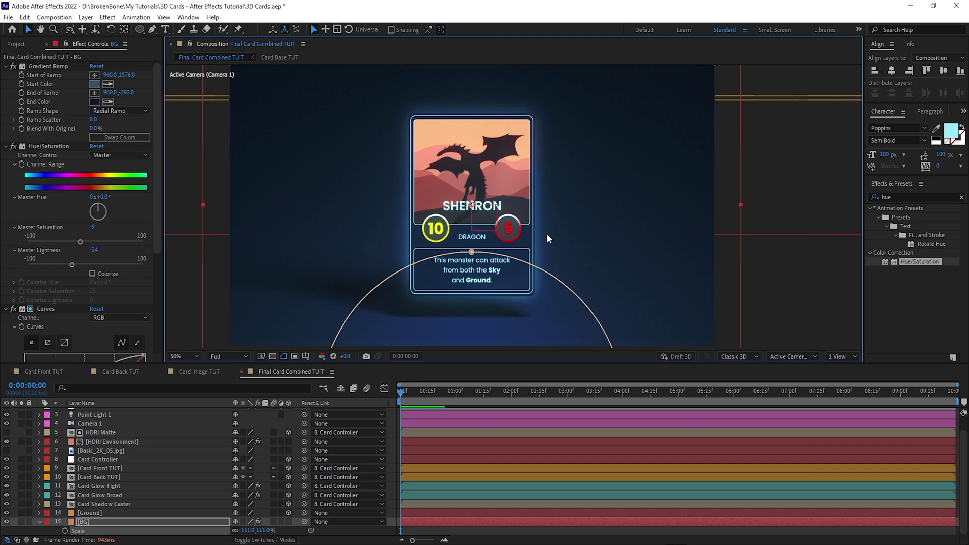
{"action": "left_click_drag", "start_coordinate": [158, 256], "coordinate": [154, 335]}
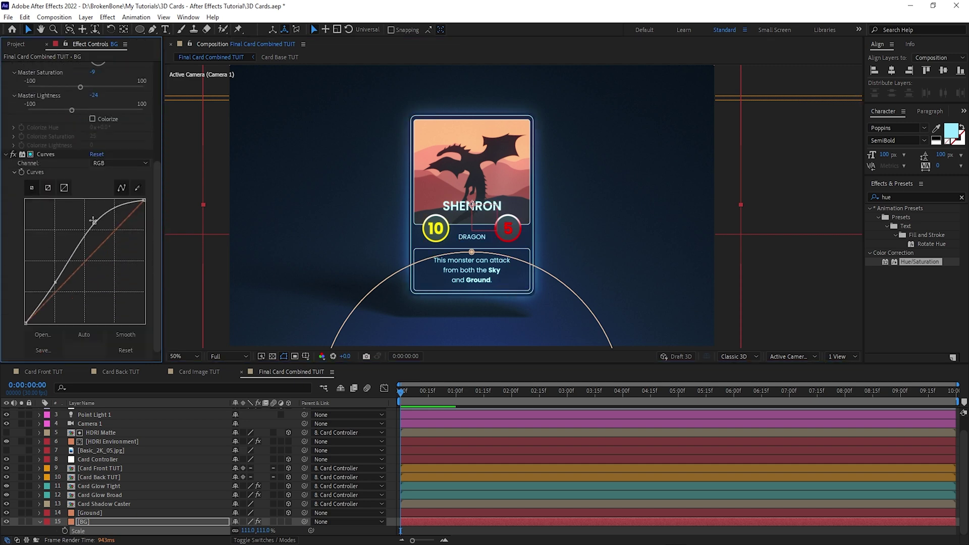
{"action": "left_click_drag", "start_coordinate": [93, 221], "coordinate": [91, 218]}
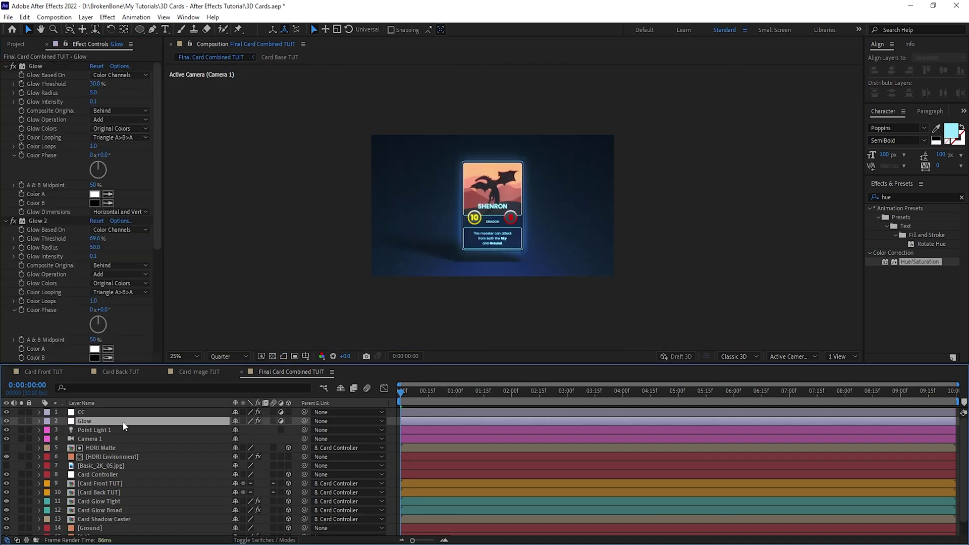
- Set the Glow adjustment layer's Opacity to 50%
{"action": "key", "text": "t"}
{"action": "left_click", "coordinate": [239, 430]}
{"action": "type", "text": "50"}
{"action": "key", "text": "Return"}
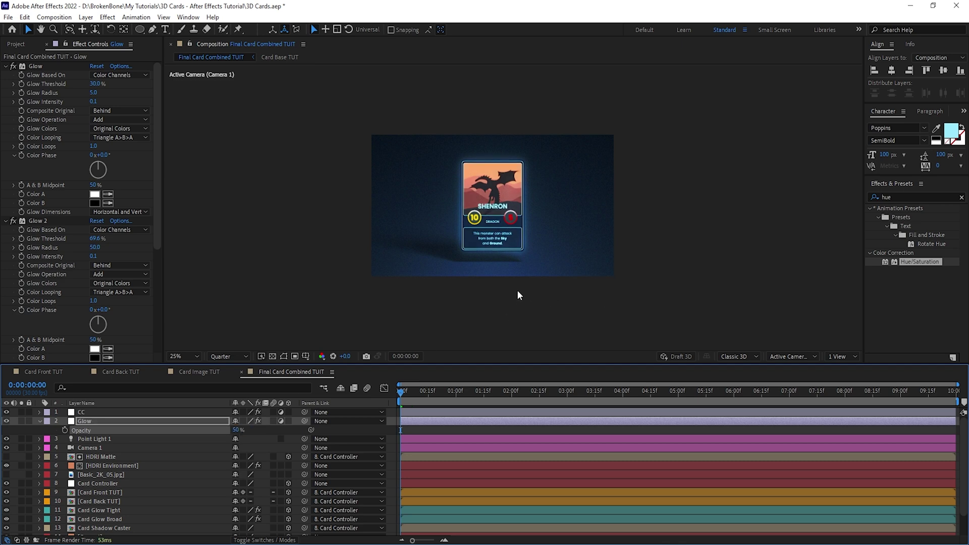
{"action": "key", "text": "period"}
- Duplicate the Glow layer, strip the copy's effects, and place it beneath Glow with the name Cross Blur
{"action": "key", "text": "ctrl+d"}
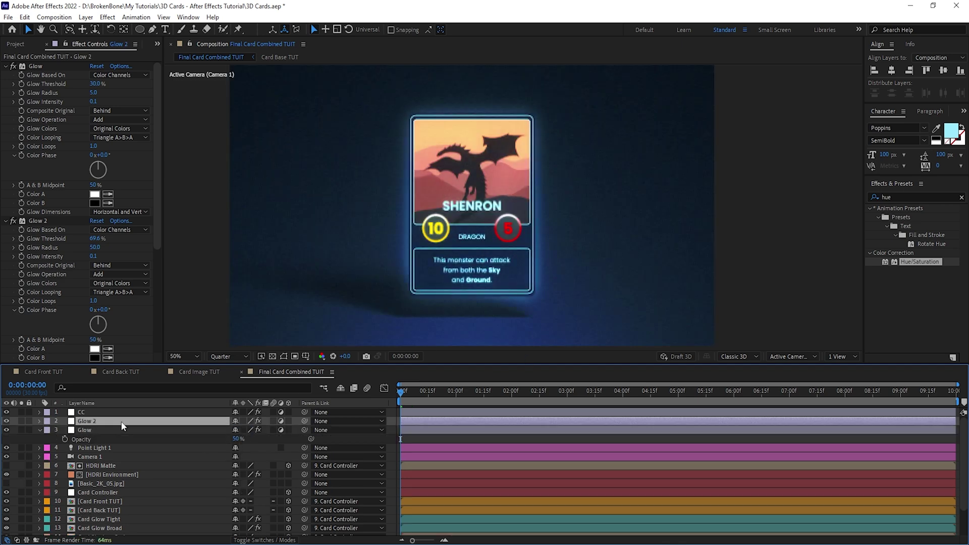
{"action": "key", "text": "ctrl+shift+e"}
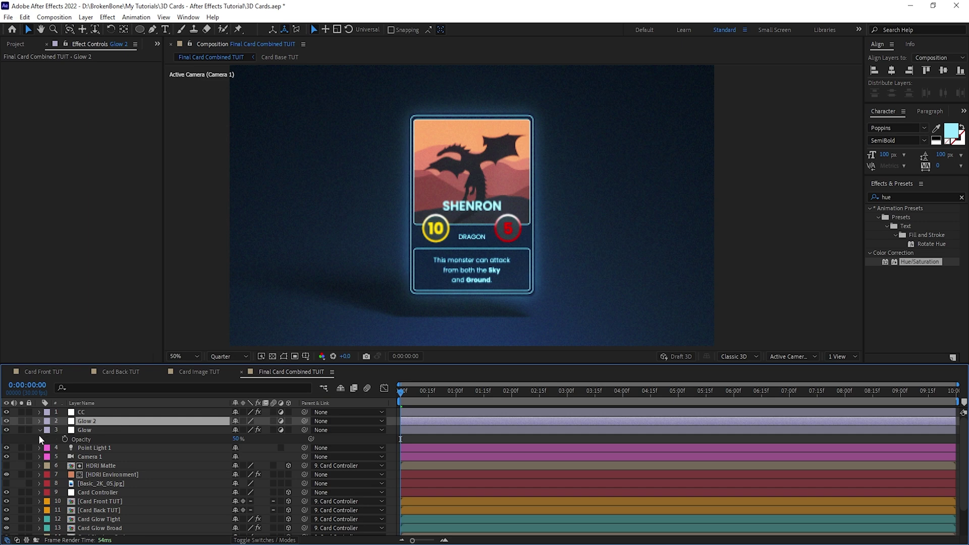
{"action": "left_click", "coordinate": [40, 431]}
{"action": "key", "text": "Return"}
{"action": "type", "text": "Cross Blur"}
{"action": "key", "text": "Return"}
{"action": "left_click_drag", "start_coordinate": [105, 422], "coordinate": [96, 433]}
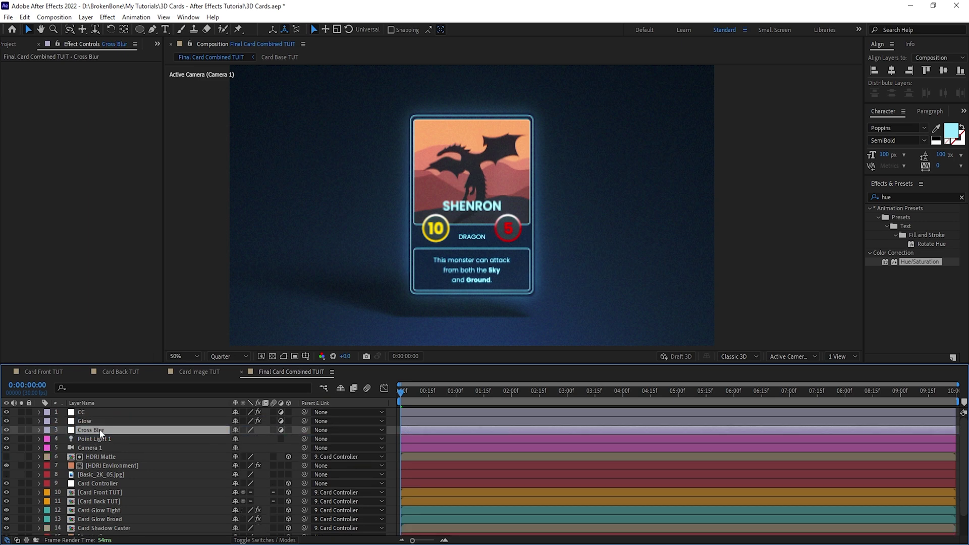
- Apply the CC Cross Blur effect to the Cross Blur layer
{"action": "scroll", "coordinate": [509, 185], "scroll_direction": "up", "scroll_amount": 2}
{"action": "left_click_drag", "start_coordinate": [496, 240], "coordinate": [505, 235]}
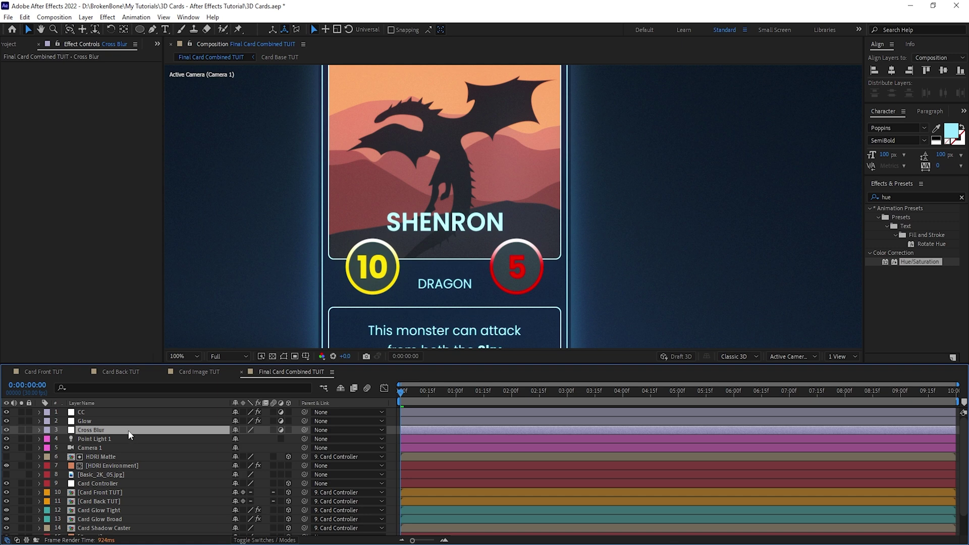
{"action": "key", "text": "ctrl+space"}
{"action": "type", "text": "cc c"}
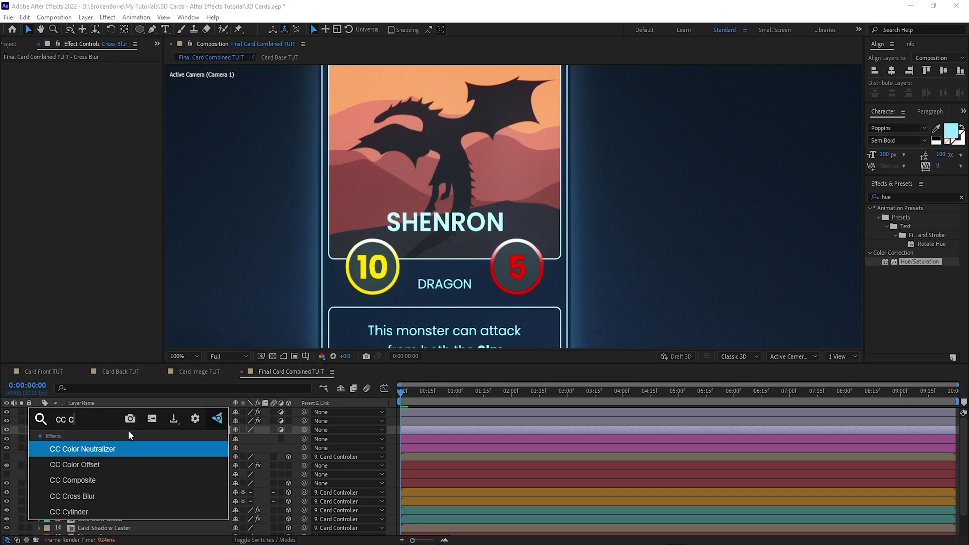
{"action": "type", "text": "r"}
{"action": "key", "text": "Return"}
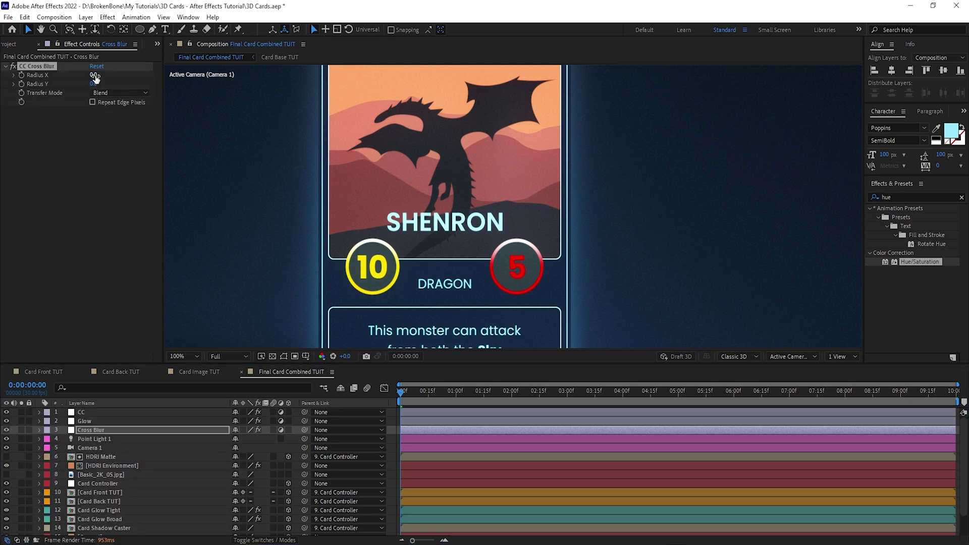
- Add Fast Box Blur to the Cross Blur layer with Horizontal dimensions and Blur Radius 25, then disable it
{"action": "key", "text": "ctrl+space"}
{"action": "type", "text": "fas"}
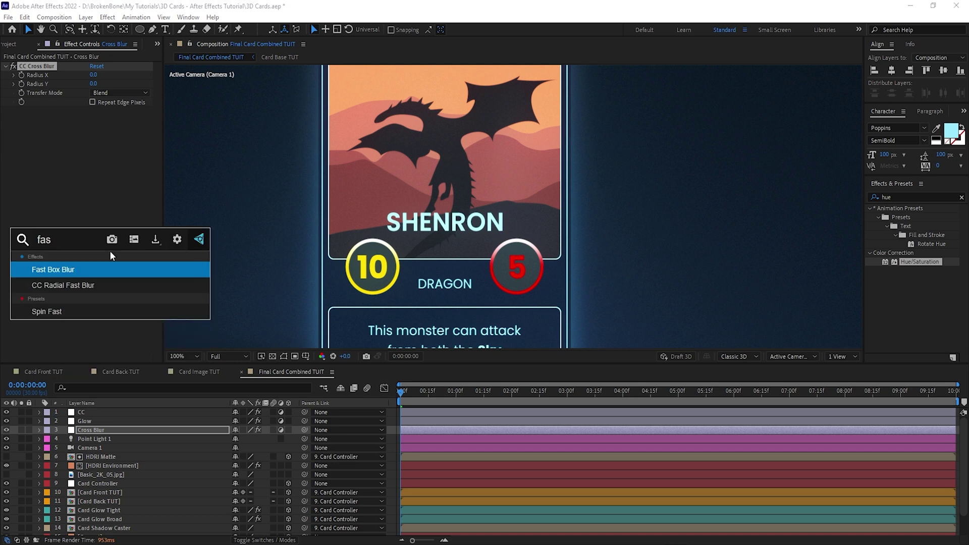
{"action": "key", "text": "Return"}
{"action": "left_click", "coordinate": [118, 140]}
{"action": "left_click", "coordinate": [117, 160]}
{"action": "left_click_drag", "start_coordinate": [106, 120], "coordinate": [107, 120]}
{"action": "left_click", "coordinate": [14, 110]}
- Set CC Cross Blur's Radius X and Radius Y to 50 and show the layers' blending modes
{"action": "left_click_drag", "start_coordinate": [95, 75], "coordinate": [113, 78]}
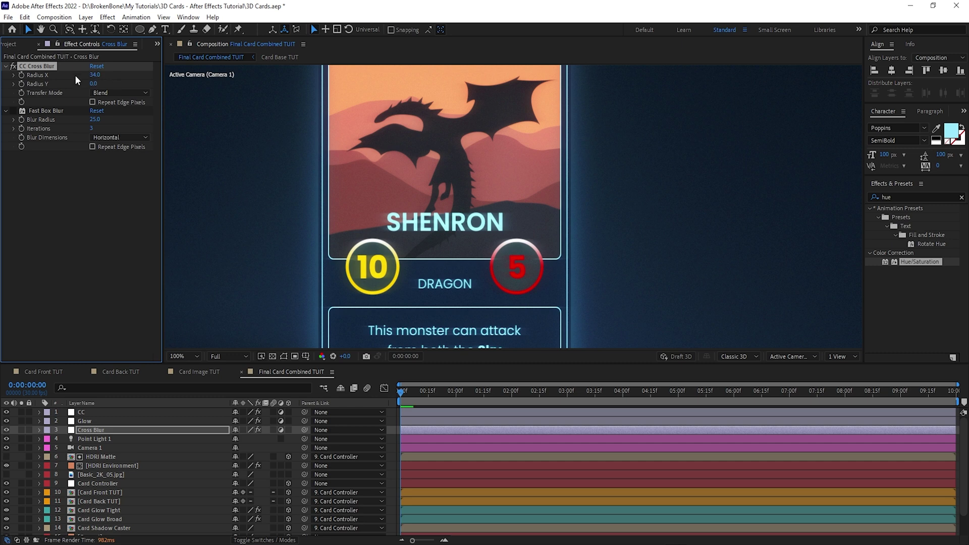
{"action": "left_click", "coordinate": [94, 76]}
{"action": "type", "text": "50"}
{"action": "key", "text": "Tab"}
{"action": "type", "text": "50"}
{"action": "key", "text": "Return"}
{"action": "key", "text": "F4"}
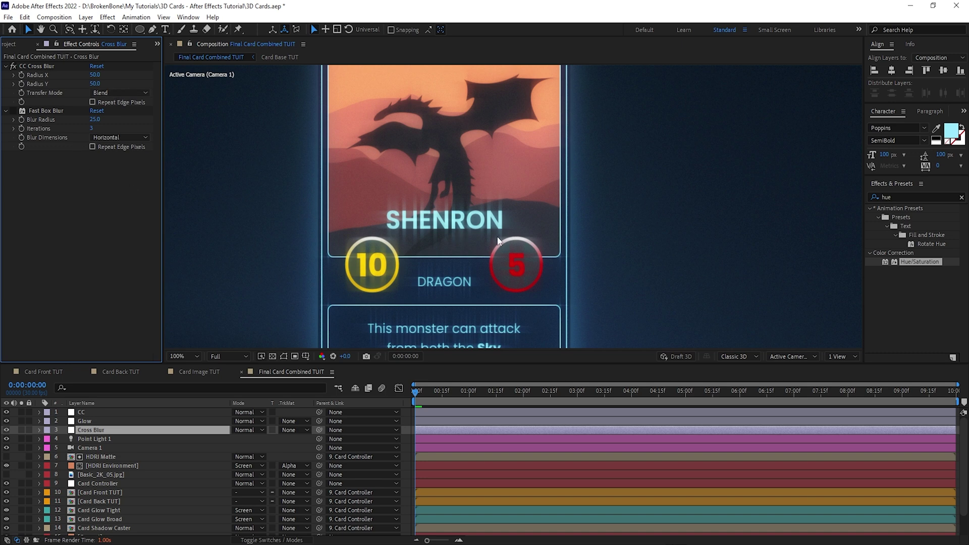
{"action": "scroll", "coordinate": [492, 232], "scroll_direction": "up", "scroll_amount": 1}
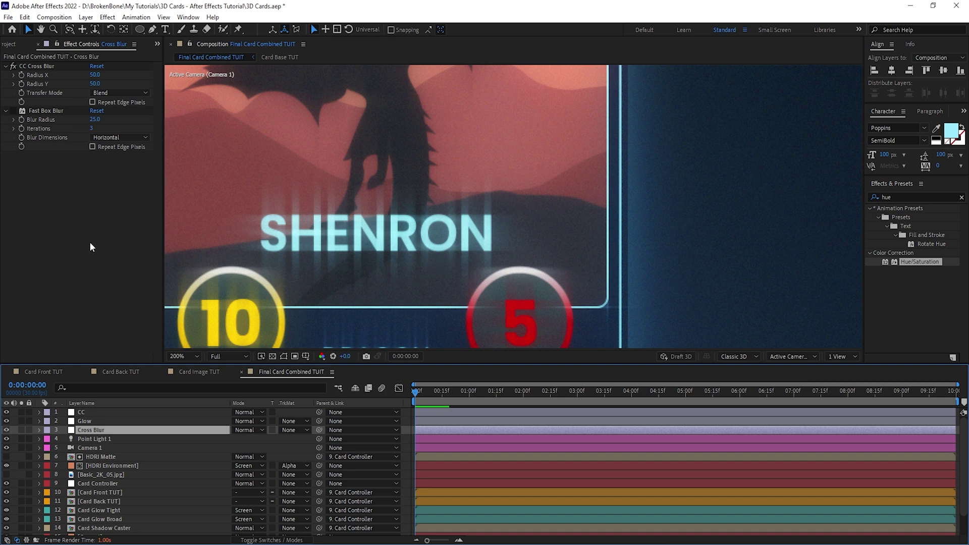
- Add a Transform effect above CC Cross Blur on the Cross Blur layer and set its Rotation to 45°
{"action": "key", "text": "ctrl+space"}
{"action": "type", "text": "trans"}
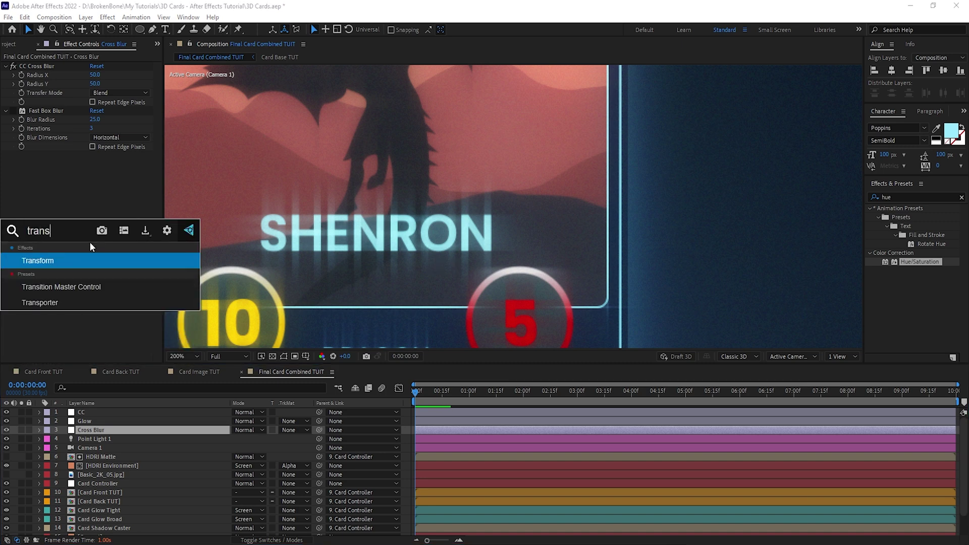
{"action": "key", "text": "Return"}
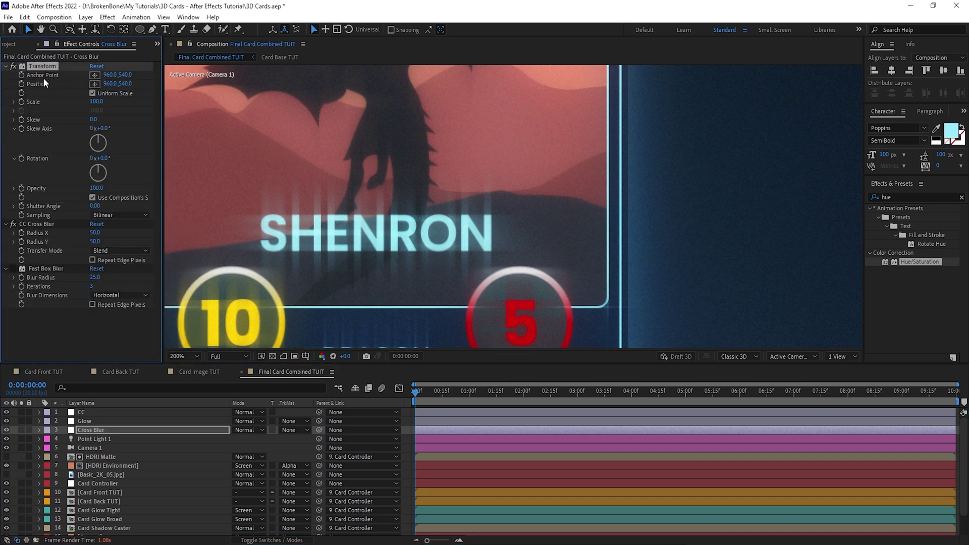
{"action": "left_click", "coordinate": [103, 158]}
{"action": "type", "text": "45"}
{"action": "left_click", "coordinate": [132, 162]}
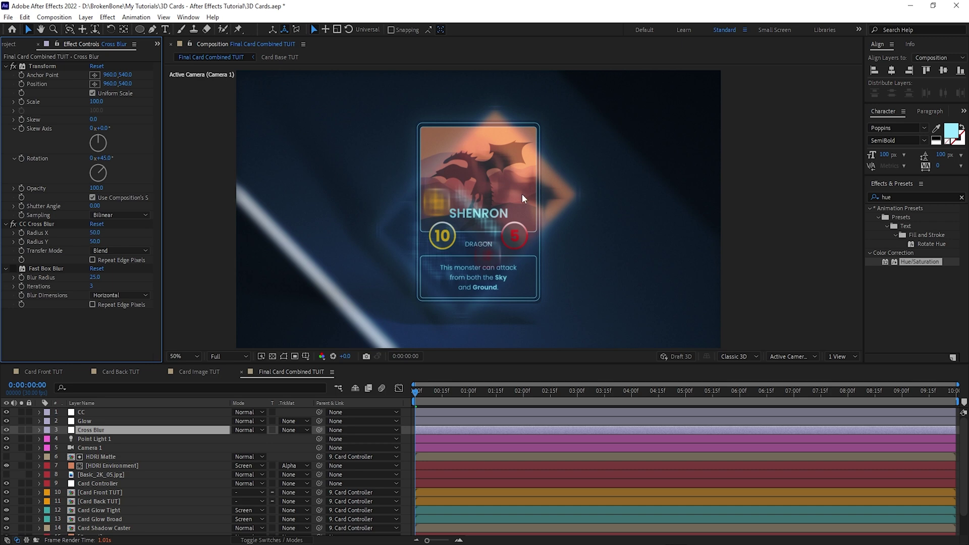
{"action": "key", "text": "t"}
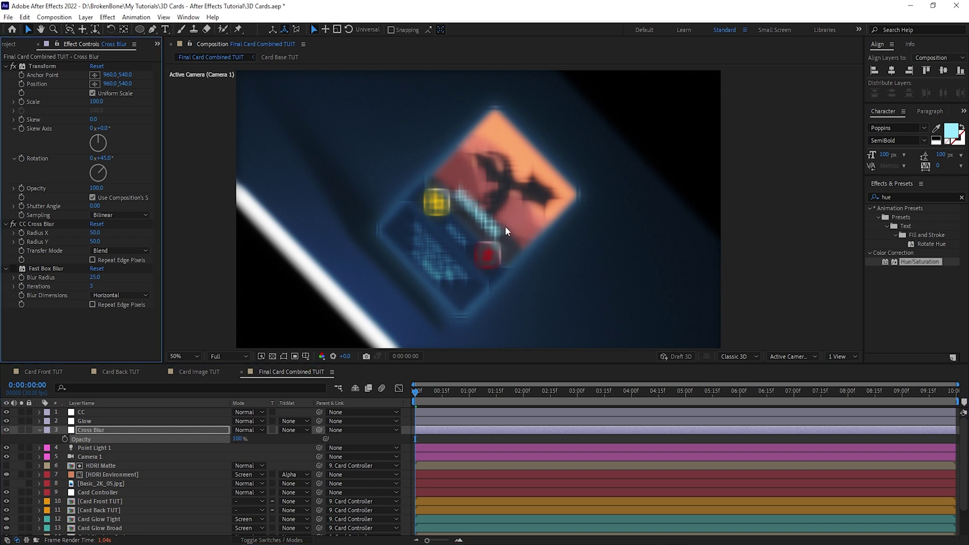
{"action": "scroll", "coordinate": [502, 225], "scroll_direction": "up", "scroll_amount": 1}
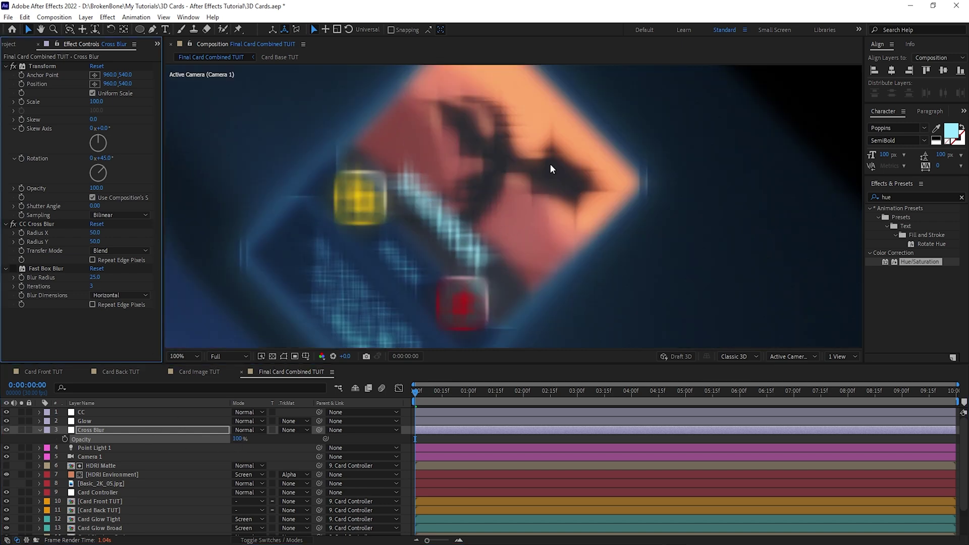
- Duplicate the Transform effect, place the copy directly below CC Cross Blur, and set its Rotation to -45°
{"action": "left_click", "coordinate": [52, 225]}
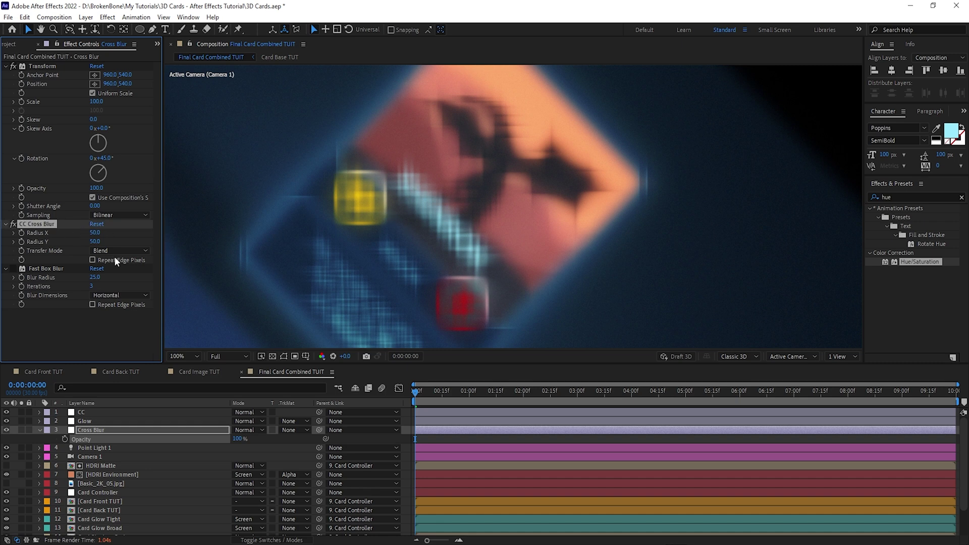
{"action": "left_click", "coordinate": [48, 66]}
{"action": "key", "text": "ctrl+d"}
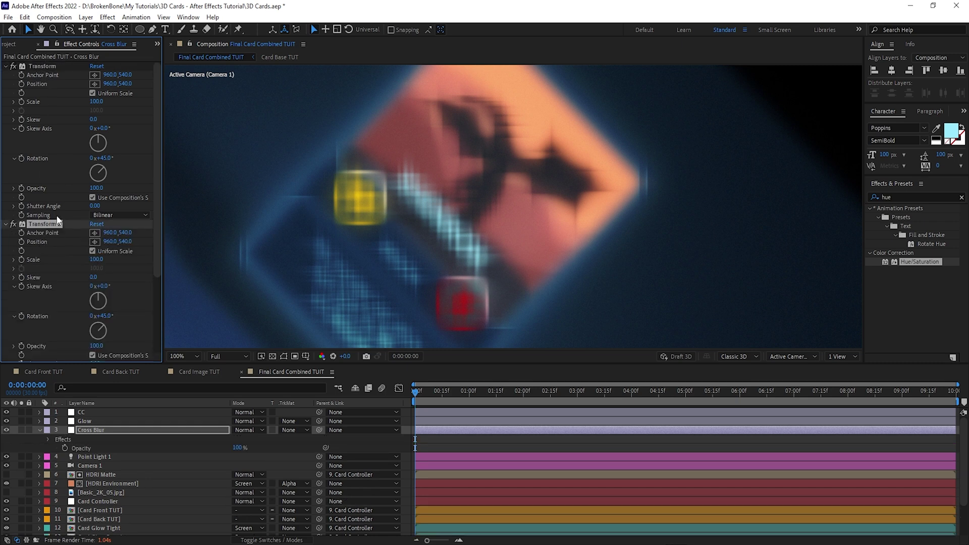
{"action": "scroll", "coordinate": [48, 135], "scroll_direction": "down", "scroll_amount": 3}
{"action": "left_click_drag", "start_coordinate": [44, 119], "coordinate": [45, 315]}
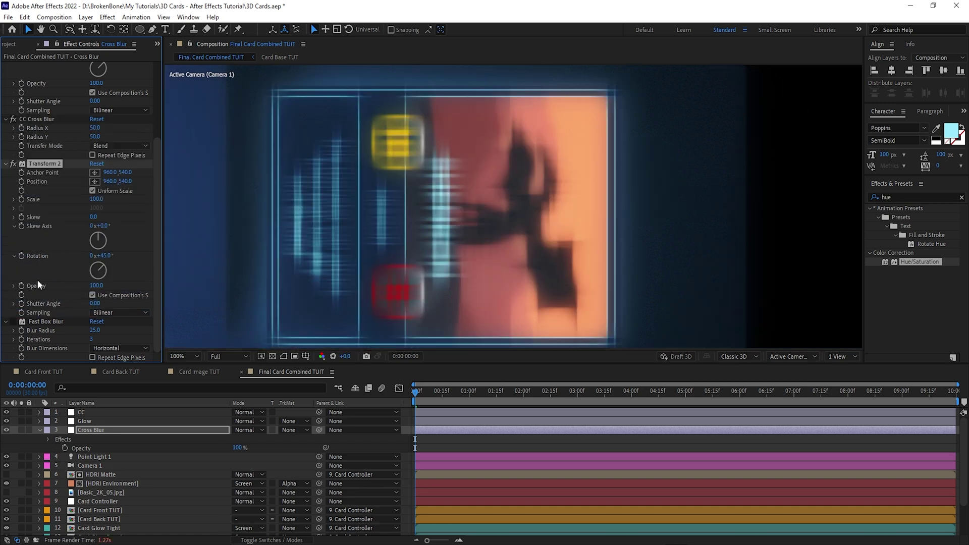
{"action": "left_click", "coordinate": [104, 255]}
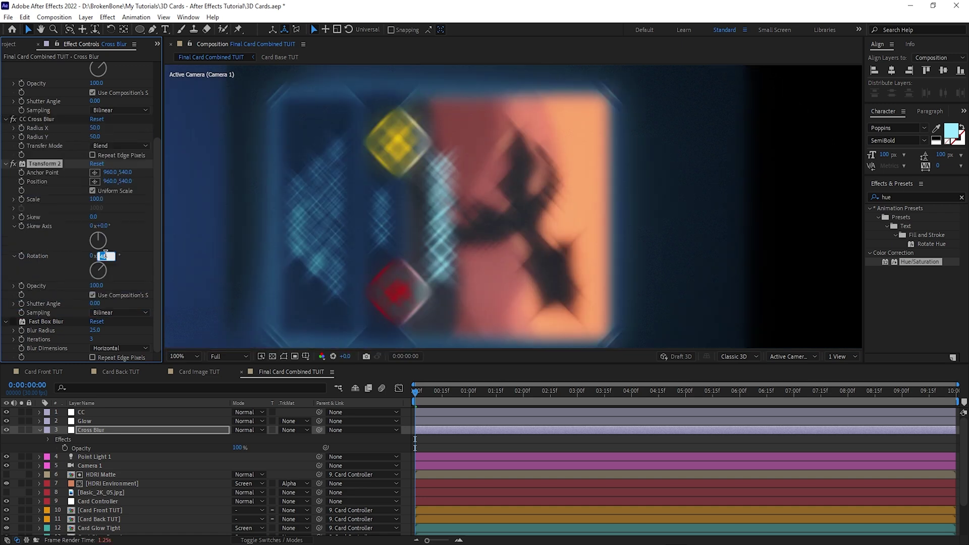
{"action": "type", "text": "-45"}
{"action": "key", "text": "Return"}
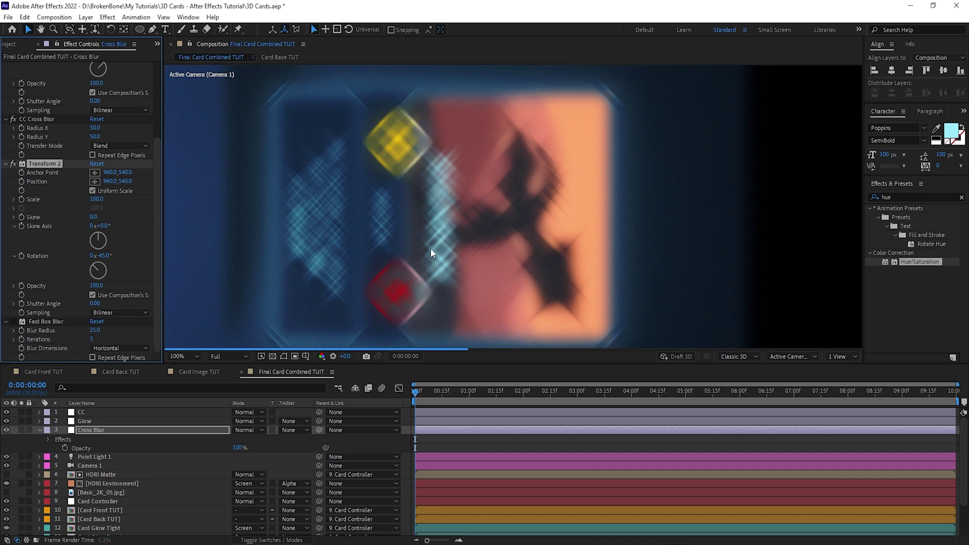
{"action": "key", "text": "comma"}
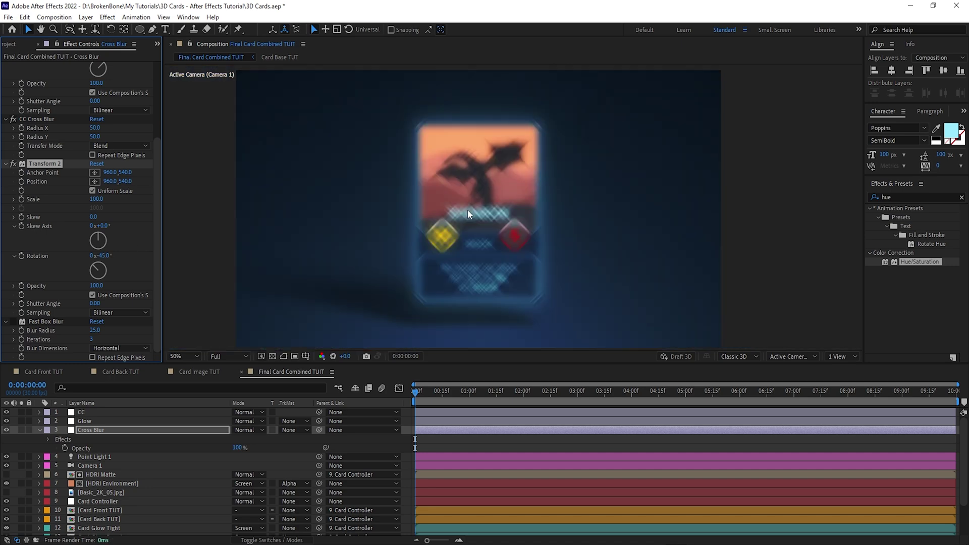
- Compare the card with CC Cross Blur turned off and on
{"action": "left_click", "coordinate": [13, 121]}
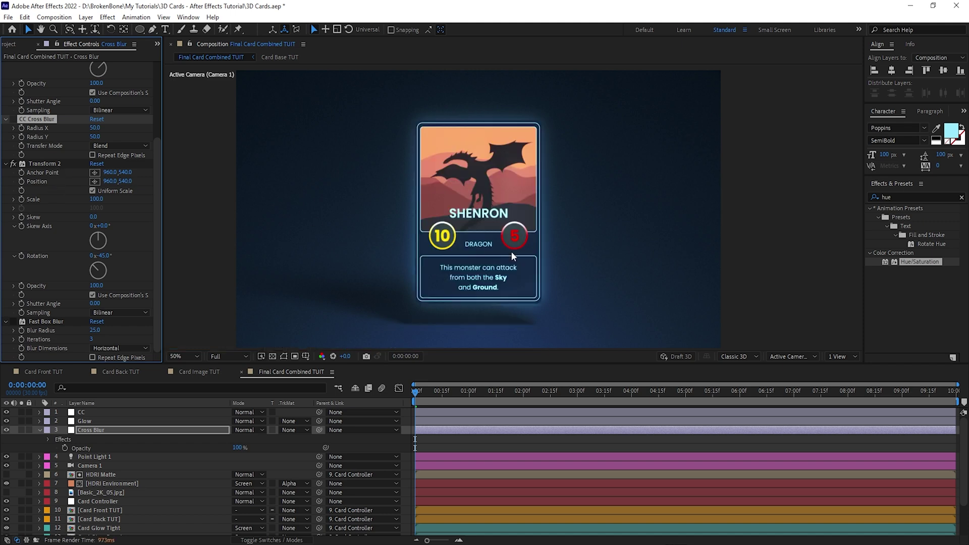
{"action": "left_click", "coordinate": [14, 119]}
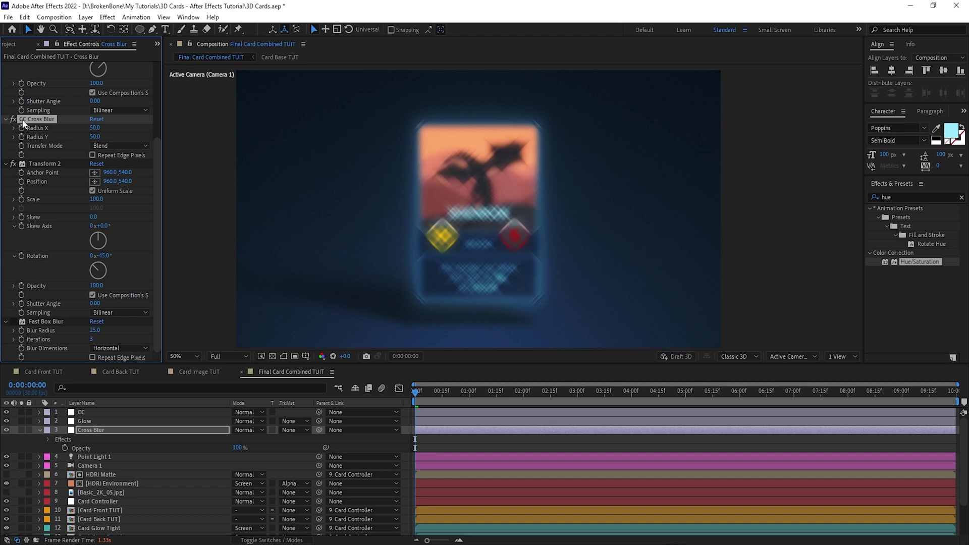
{"action": "scroll", "coordinate": [53, 129], "scroll_direction": "up", "scroll_amount": 4}
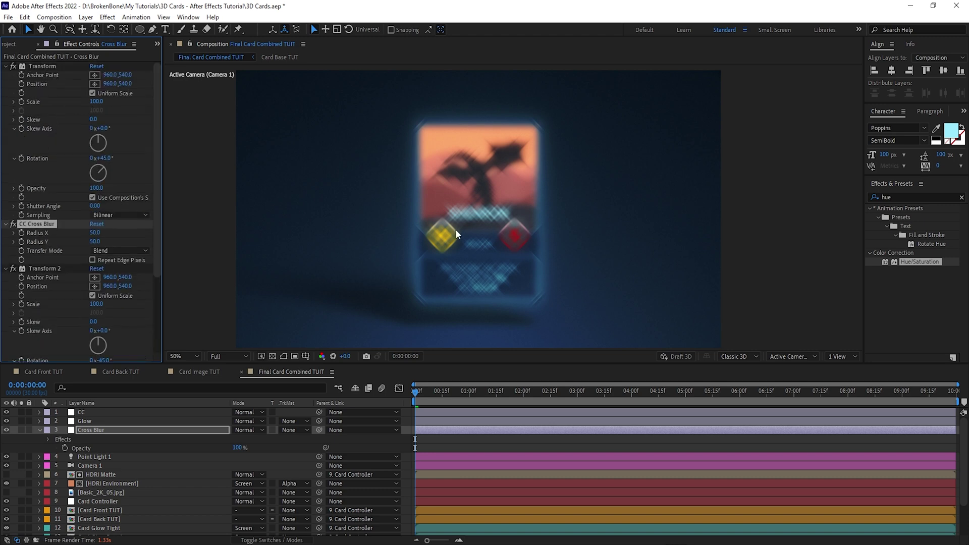
{"action": "key", "text": "period"}
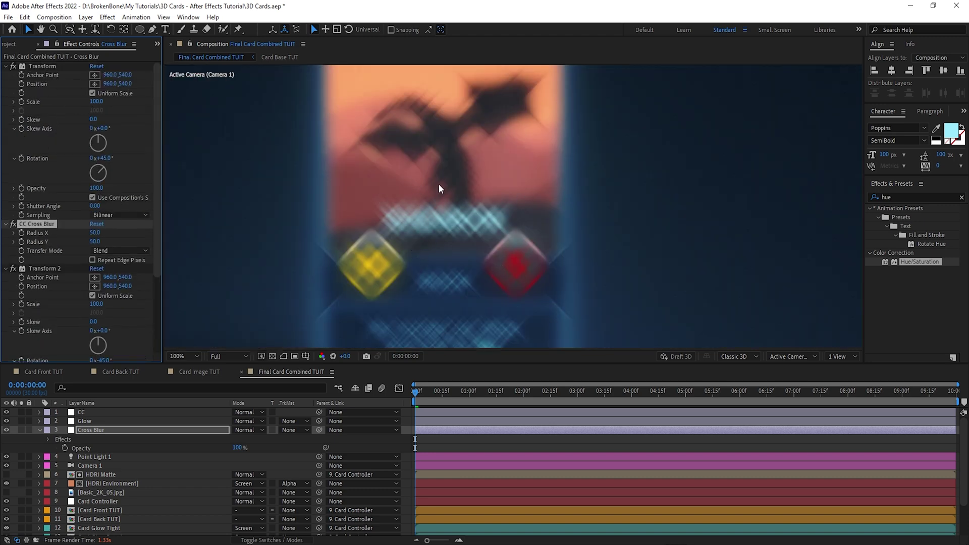
{"action": "key", "text": "comma"}
- Set the Cross Blur layer's blending mode to Screen and its Opacity to 20%
{"action": "left_click", "coordinate": [248, 429]}
{"action": "left_click", "coordinate": [298, 225]}
{"action": "left_click", "coordinate": [236, 448]}
{"action": "type", "text": "20"}
{"action": "key", "text": "Return"}
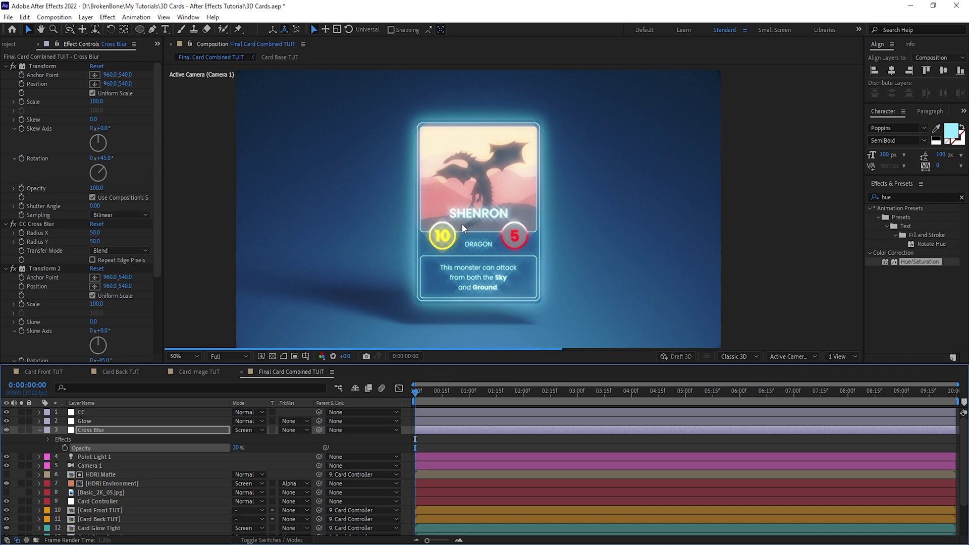
{"action": "scroll", "coordinate": [493, 225], "scroll_direction": "up", "scroll_amount": 2}
{"action": "left_click_drag", "start_coordinate": [458, 248], "coordinate": [513, 218]}
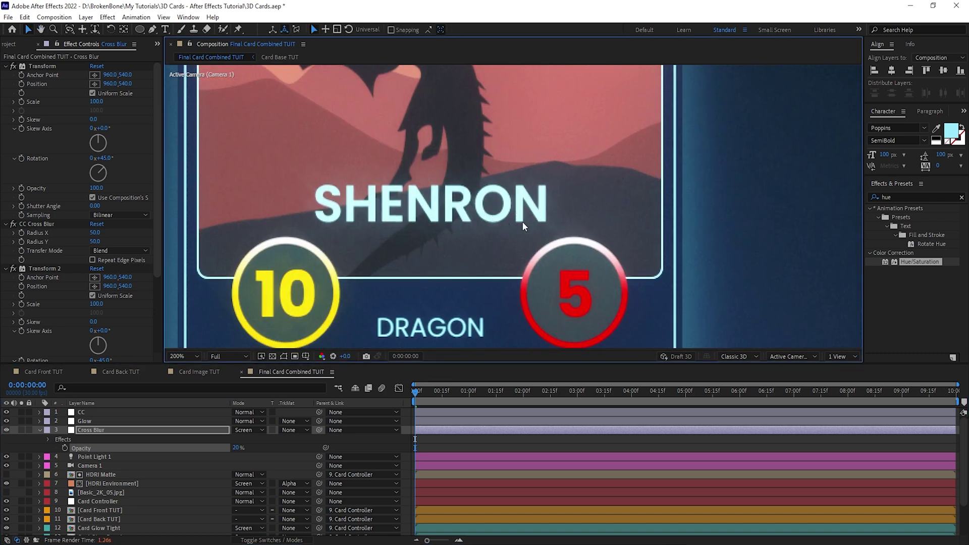
{"action": "scroll", "coordinate": [412, 245], "scroll_direction": "down", "scroll_amount": 4}
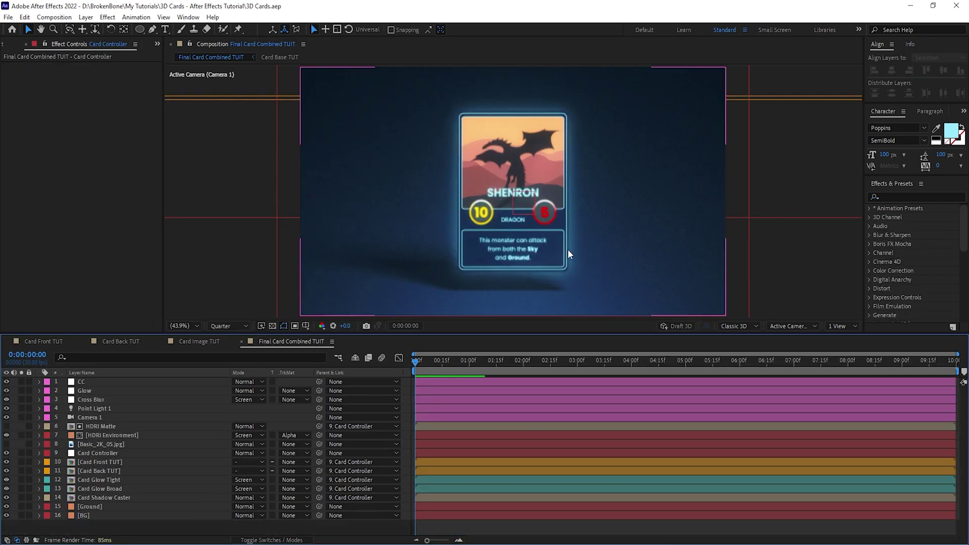
- Try scaling the Card Controller layer down to 54% about its current anchor point
{"action": "left_click", "coordinate": [99, 452]}
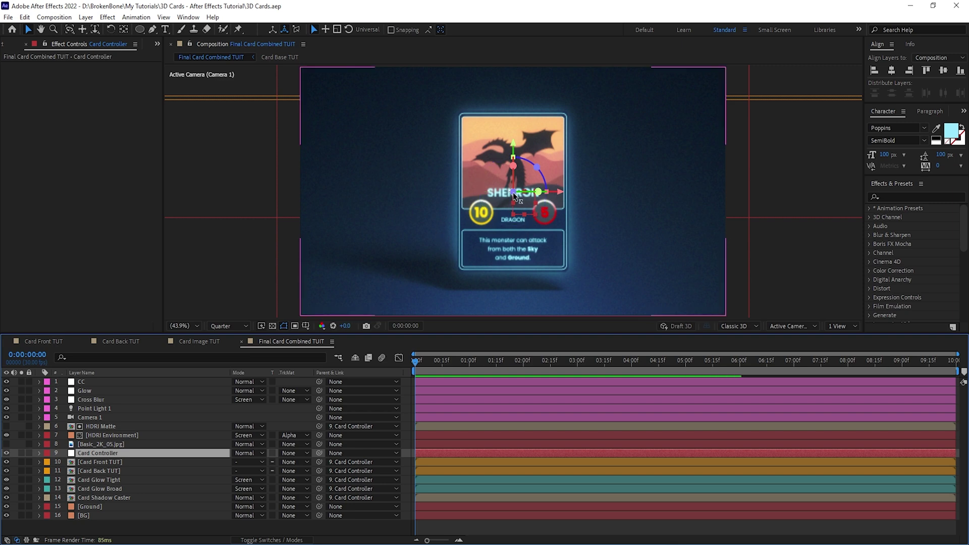
{"action": "key", "text": "s"}
{"action": "left_click_drag", "start_coordinate": [270, 463], "coordinate": [247, 465]}
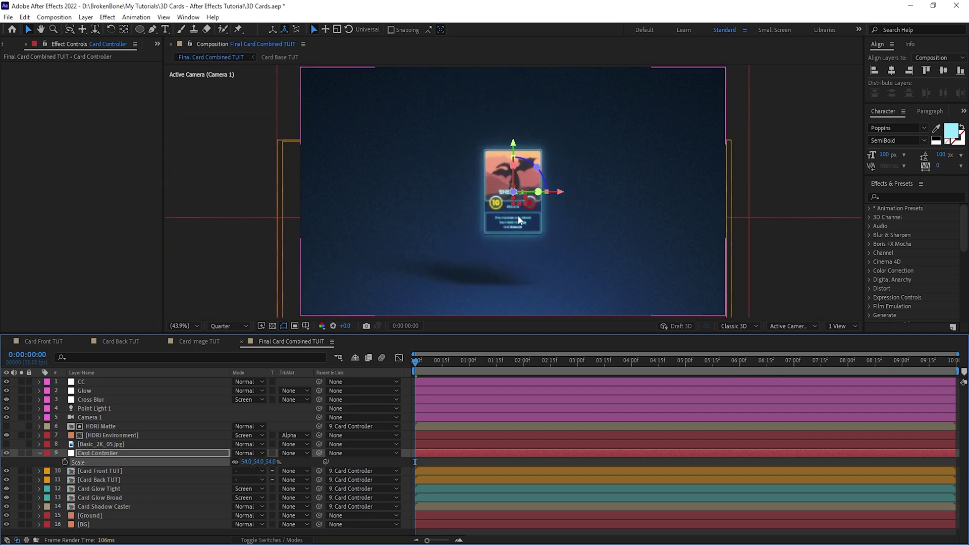
{"action": "key", "text": "ctrl+z"}
- Set the Y value of the Card Controller layer's Anchor Point to 350
{"action": "key", "text": "a"}
{"action": "left_click_drag", "start_coordinate": [248, 468], "coordinate": [248, 467]}
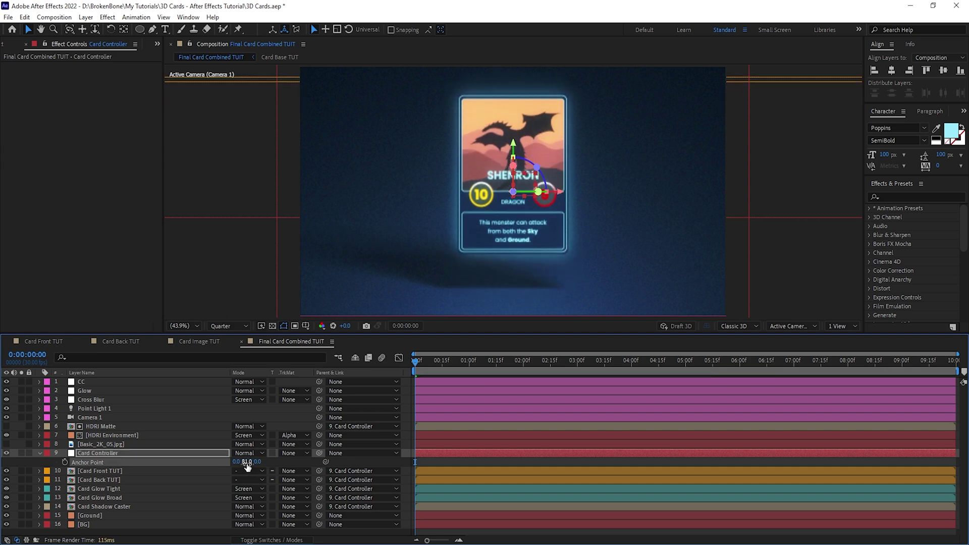
{"action": "left_click", "coordinate": [247, 463]}
{"action": "key", "text": "Return"}
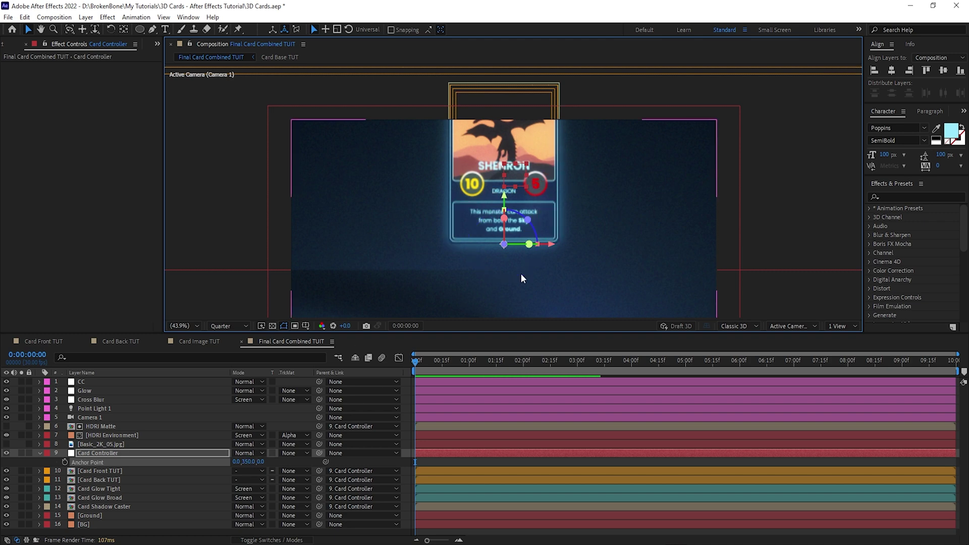
- Add 350 to the Y value of Card Controller's Position, bringing it to 890, to offset the moved anchor point
{"action": "left_click", "coordinate": [177, 454]}
{"action": "key", "text": "p"}
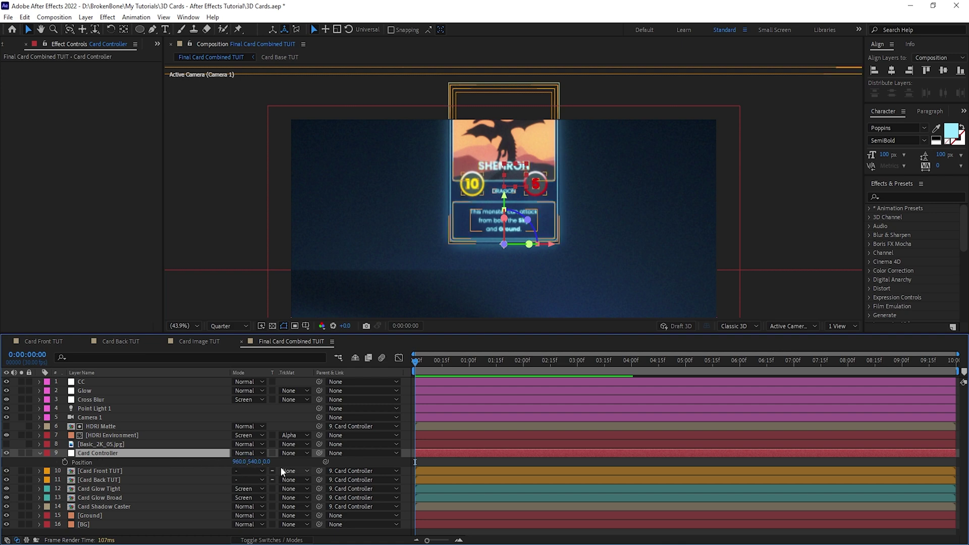
{"action": "left_click", "coordinate": [257, 461]}
{"action": "type", "text": "+350"}
{"action": "key", "text": "Return"}
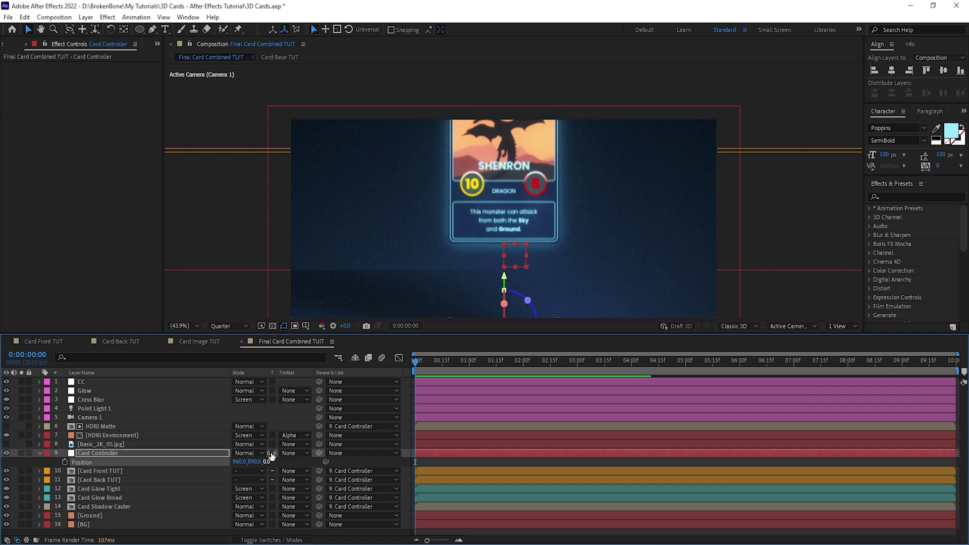
{"action": "left_click_drag", "start_coordinate": [549, 170], "coordinate": [530, 202]}
{"action": "key", "text": "v"}
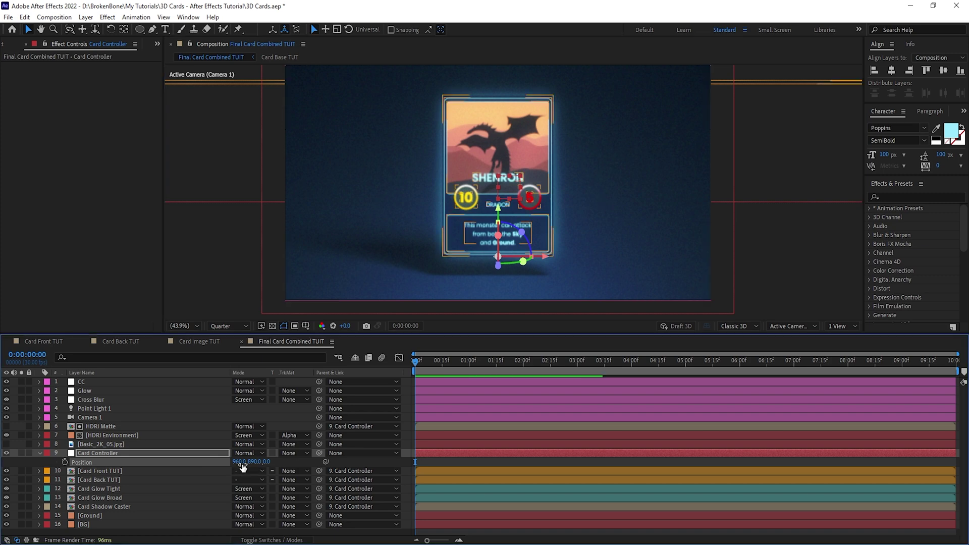
- Try shrinking the Card Controller layer to a Scale of 0%
{"action": "key", "text": "s"}
{"action": "left_click_drag", "start_coordinate": [260, 464], "coordinate": [233, 467]}
{"action": "left_click", "coordinate": [271, 462]}
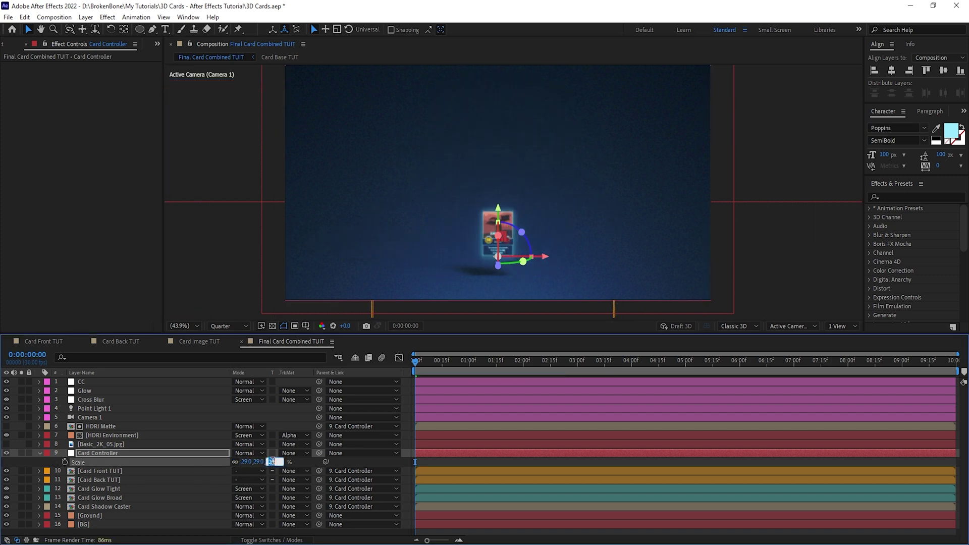
{"action": "key", "text": "Return"}
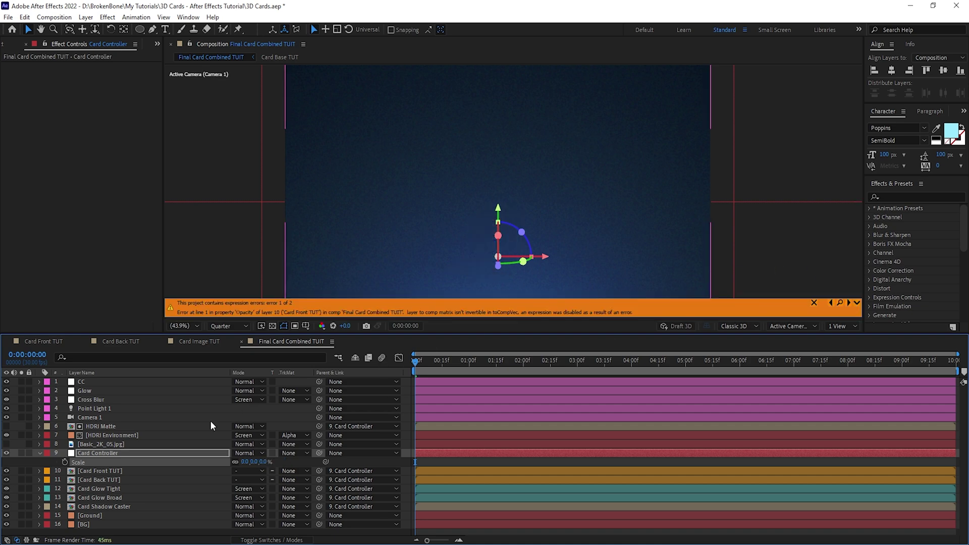
- Set Card Controller's Scale to 0.1% and keyframe it at the start of the composition
{"action": "left_click", "coordinate": [262, 462]}
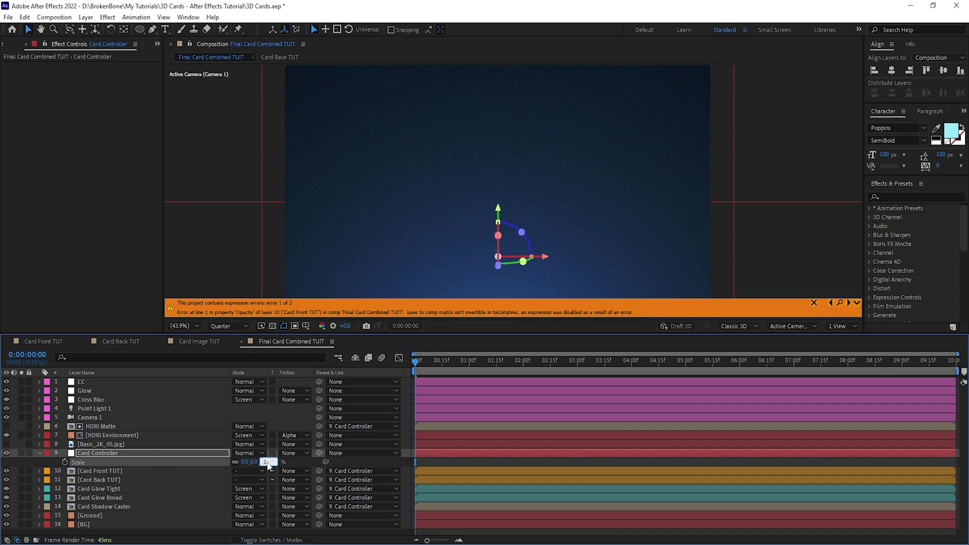
{"action": "type", "text": ".1"}
{"action": "key", "text": "Return"}
{"action": "left_click", "coordinate": [135, 454]}
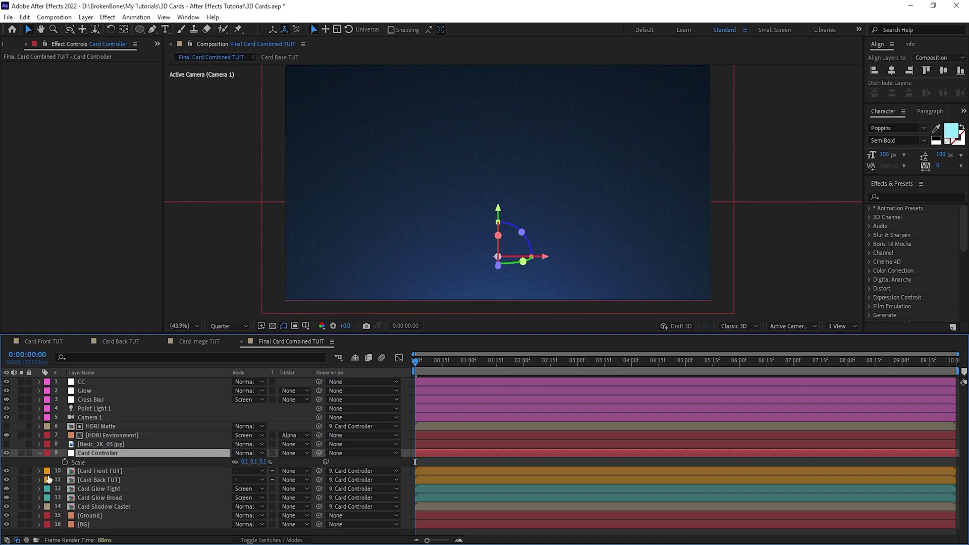
{"action": "key", "text": "Return"}
{"action": "left_click", "coordinate": [64, 462]}
- Add a Scale keyframe of 110% to Card Controller at 2 seconds
{"action": "left_click_drag", "start_coordinate": [493, 361], "coordinate": [525, 371]}
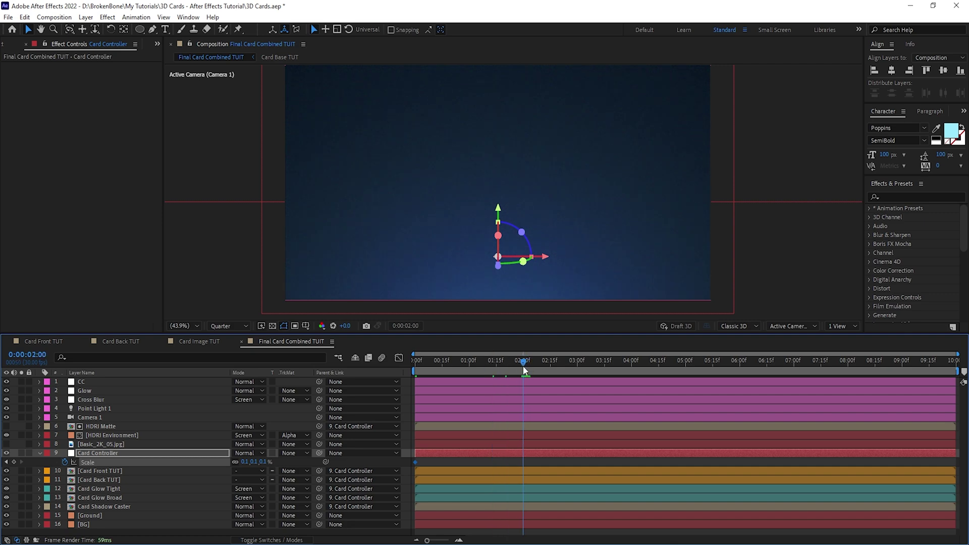
{"action": "left_click", "coordinate": [263, 461]}
{"action": "type", "text": "100"}
{"action": "key", "text": "Return"}
{"action": "left_click", "coordinate": [279, 462]}
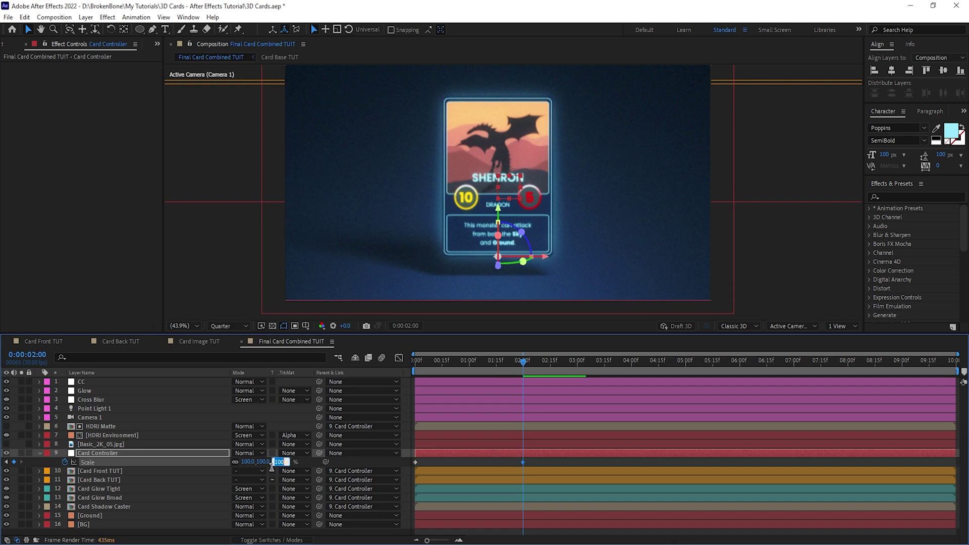
{"action": "type", "text": "110"}
{"action": "key", "text": "Return"}
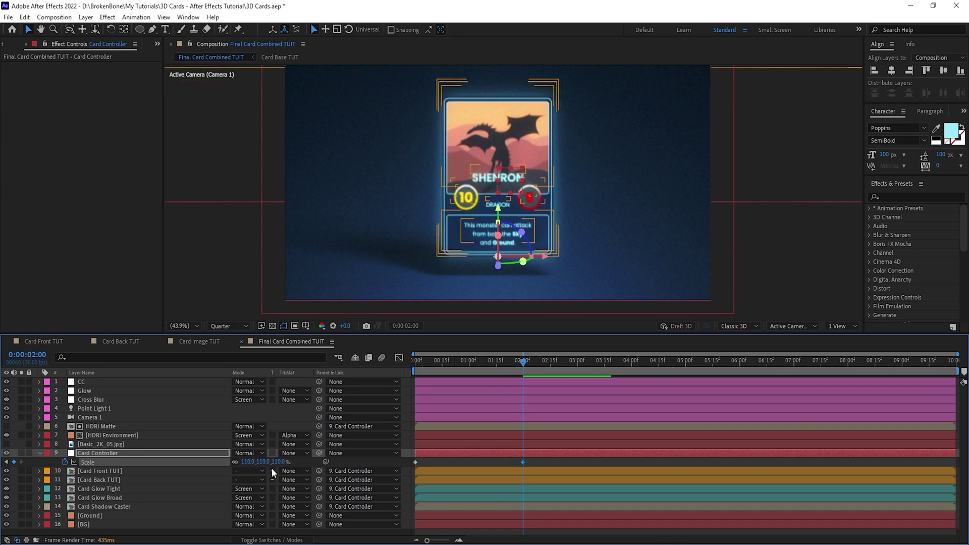
- Add a Scale keyframe of 100% to Card Controller at 4 seconds
{"action": "left_click", "coordinate": [631, 365]}
{"action": "left_click", "coordinate": [275, 463]}
{"action": "type", "text": "100"}
{"action": "key", "text": "Return"}
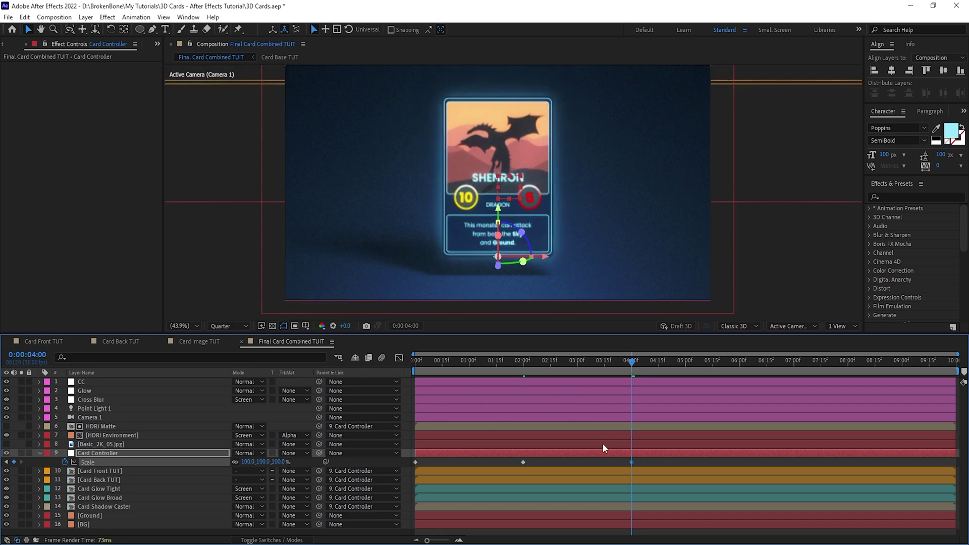
- Apply Easy Ease to Card Controller's Scale keyframes at 2 and 4 seconds
{"action": "left_click_drag", "start_coordinate": [636, 466], "coordinate": [457, 474]}
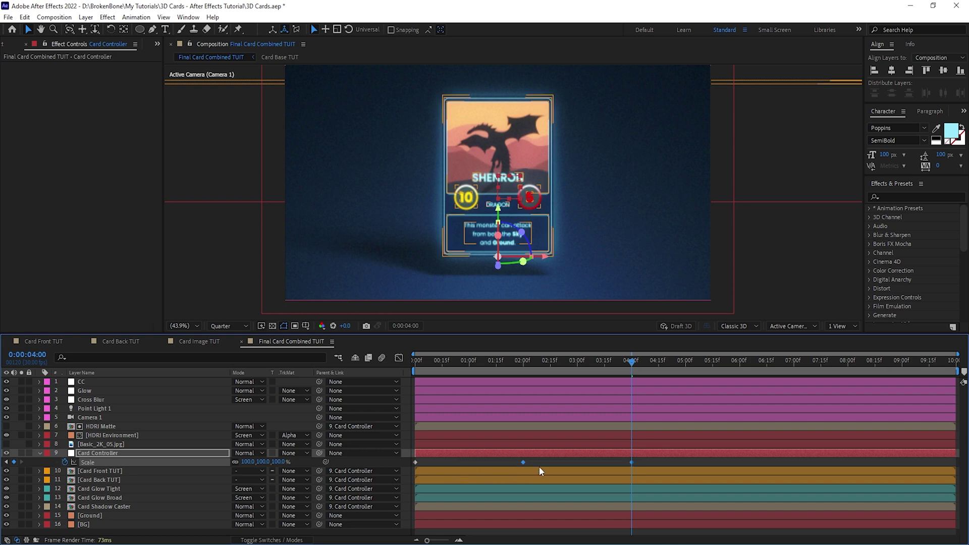
{"action": "key", "text": "F9"}
{"action": "left_click", "coordinate": [540, 461]}
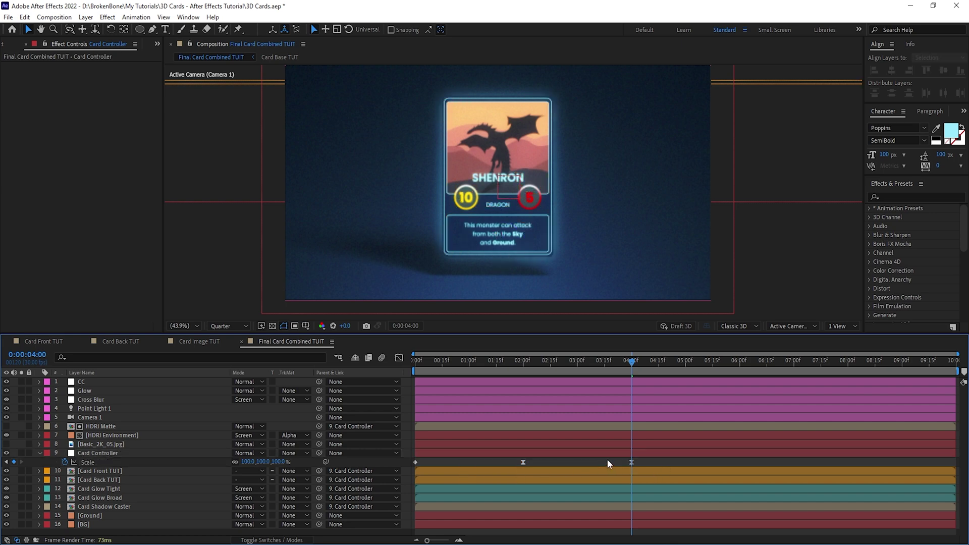
- Lengthen the incoming ease handles of Card Controller's 2-second and 4-second Scale keyframes in the graph editor, and preview the animation from the start
{"action": "left_click", "coordinate": [399, 358]}
{"action": "left_click", "coordinate": [102, 461]}
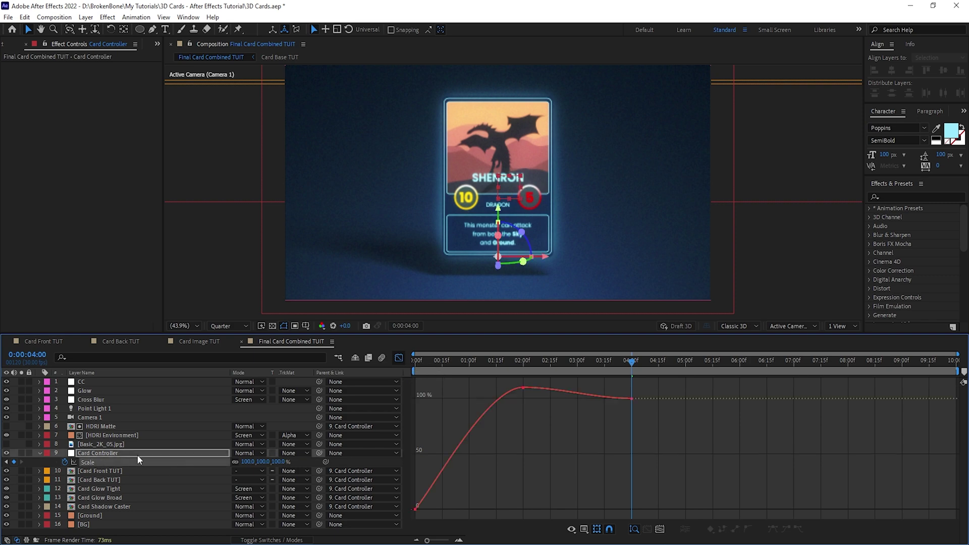
{"action": "left_click_drag", "start_coordinate": [640, 393], "coordinate": [619, 407]}
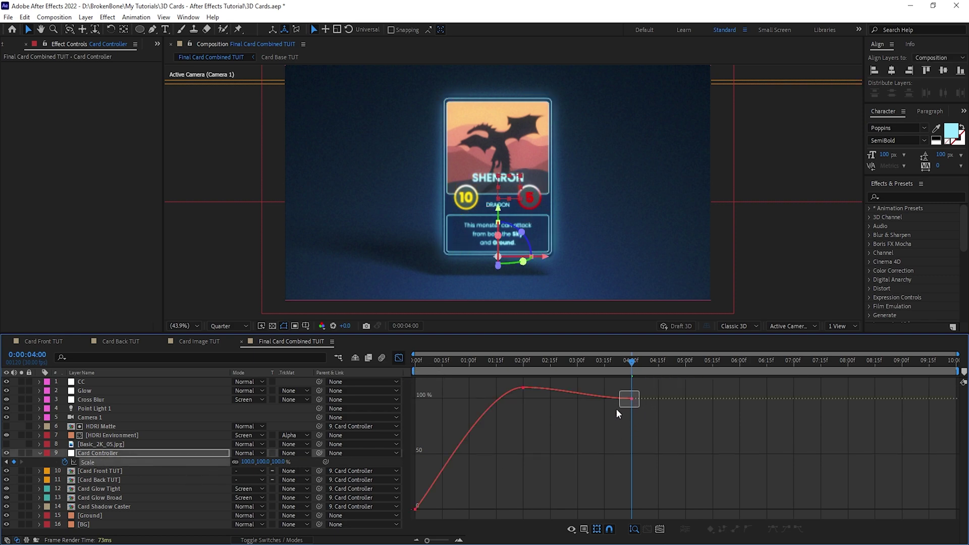
{"action": "left_click_drag", "start_coordinate": [545, 381], "coordinate": [424, 389]}
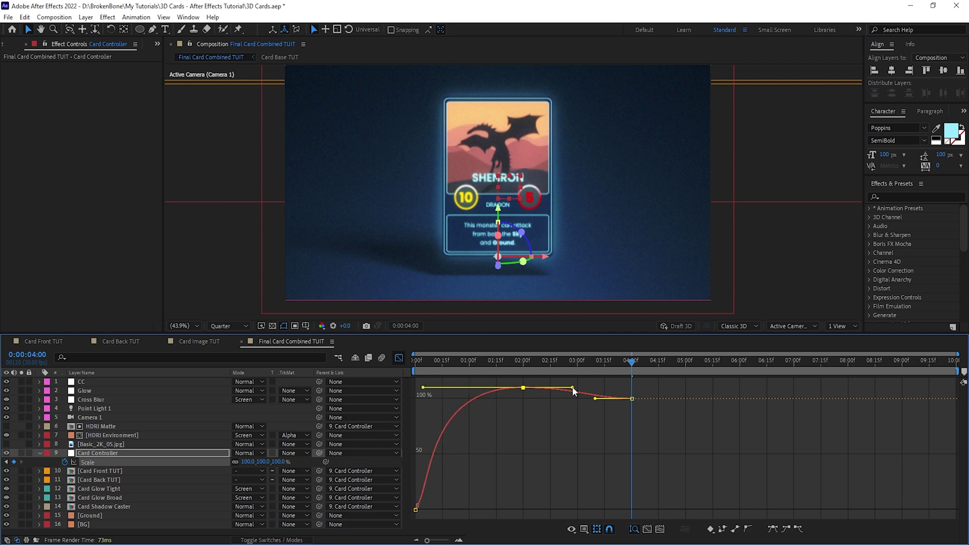
{"action": "left_click_drag", "start_coordinate": [595, 398], "coordinate": [554, 399]}
{"action": "left_click", "coordinate": [413, 372]}
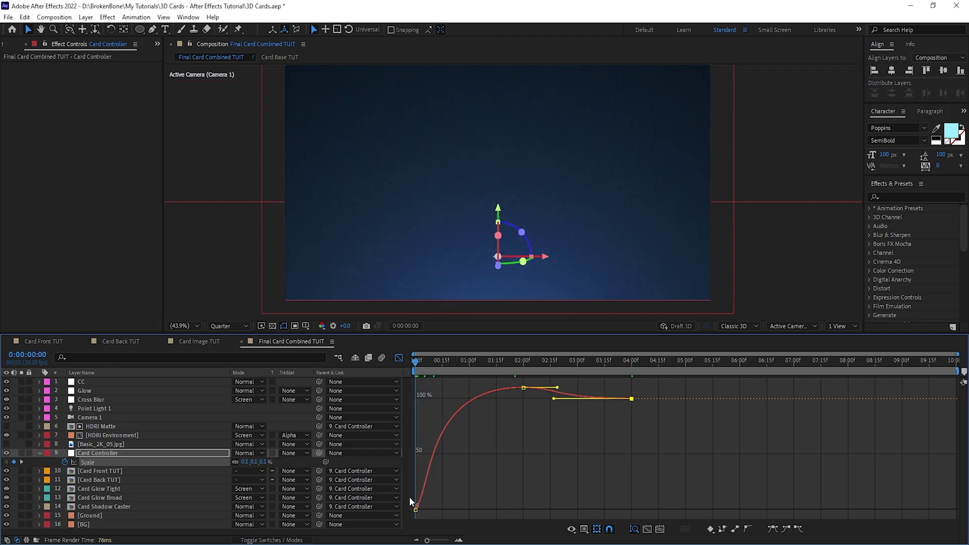
{"action": "key", "text": "space"}
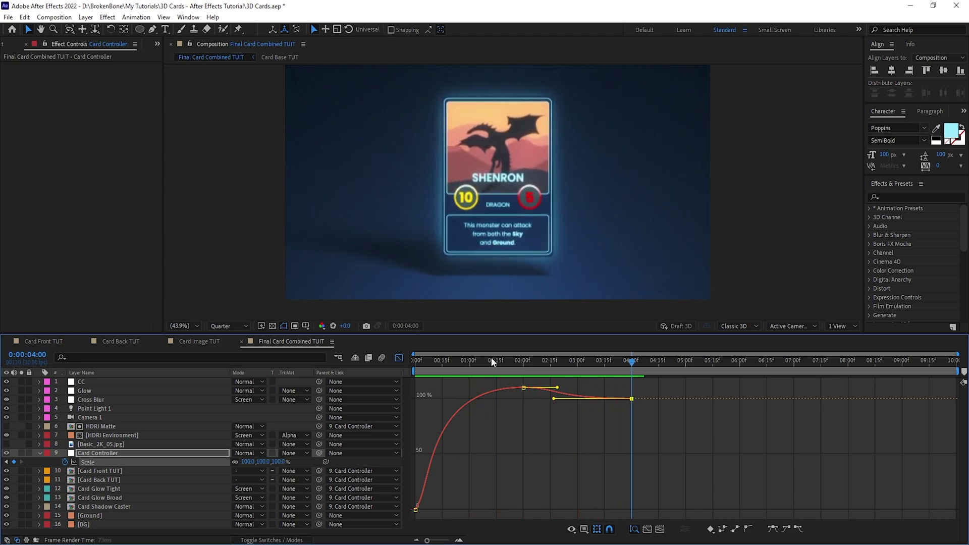
{"action": "key", "text": "space"}
- Move Card Controller's 110% Scale keyframe to 1 second and its 100% keyframe to 3 seconds, preview the timing and close the graph editor
{"action": "left_click", "coordinate": [518, 359]}
{"action": "left_click_drag", "start_coordinate": [523, 388], "coordinate": [469, 389]}
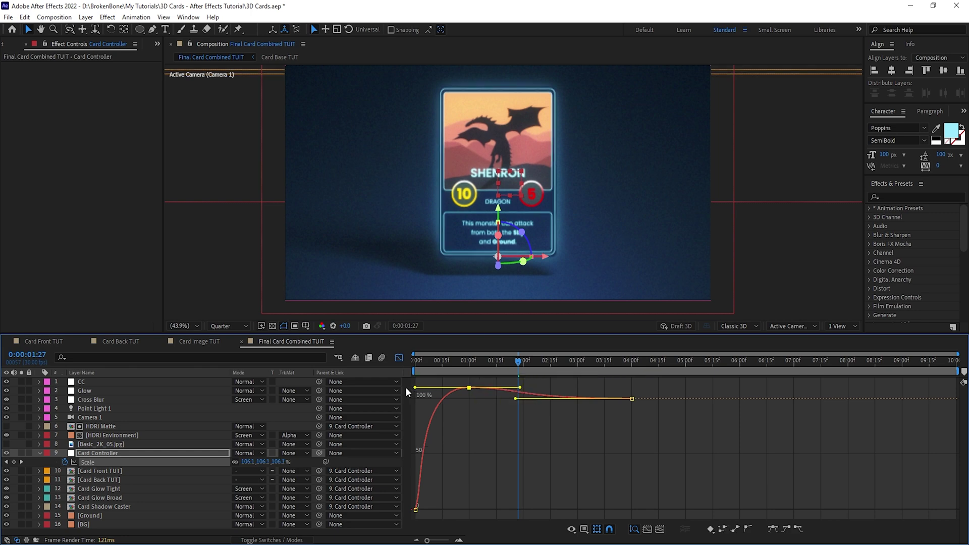
{"action": "left_click_drag", "start_coordinate": [632, 399], "coordinate": [579, 399]}
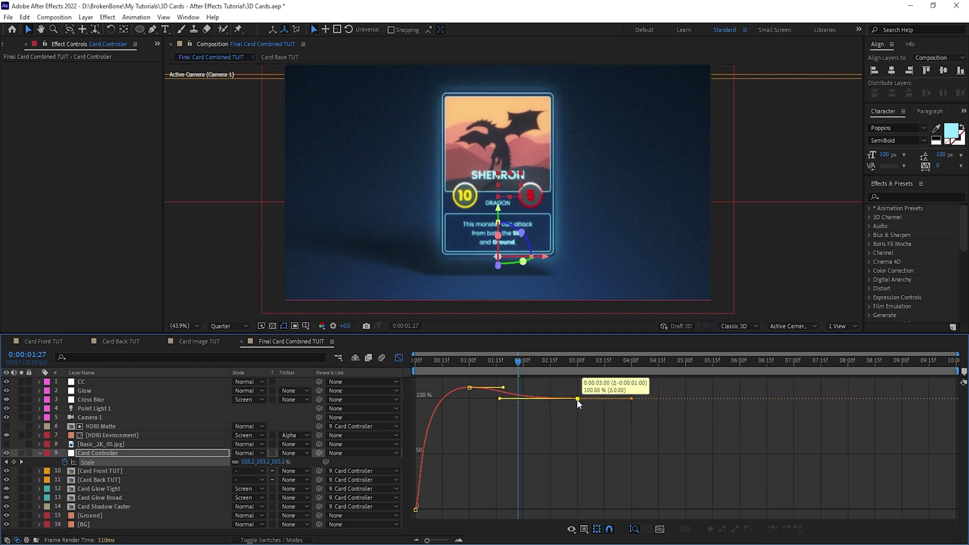
{"action": "key", "text": "space"}
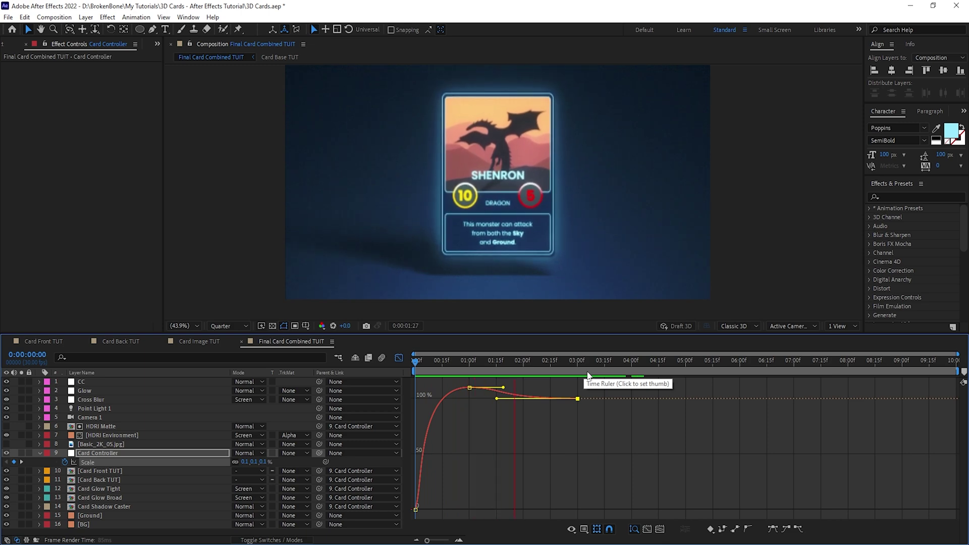
{"action": "left_click", "coordinate": [579, 362]}
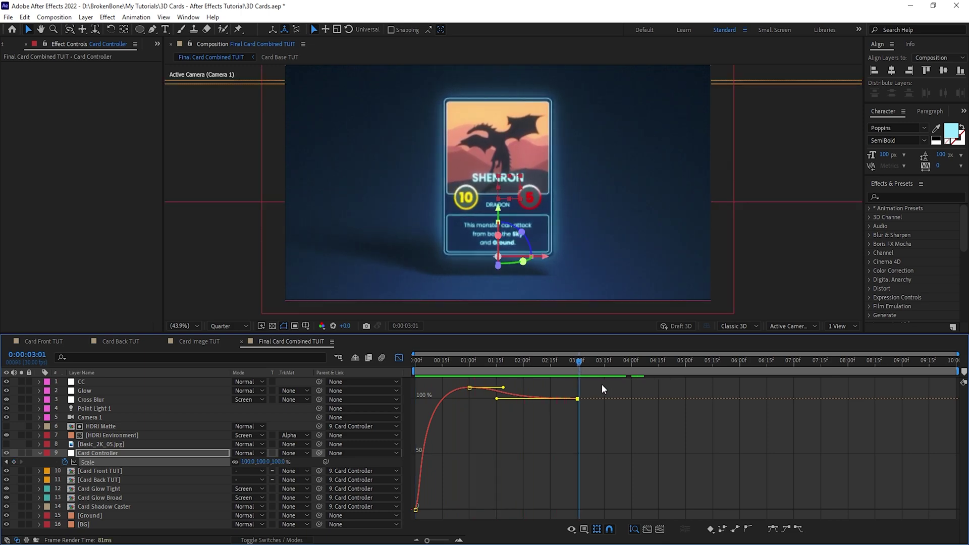
{"action": "left_click", "coordinate": [399, 359]}
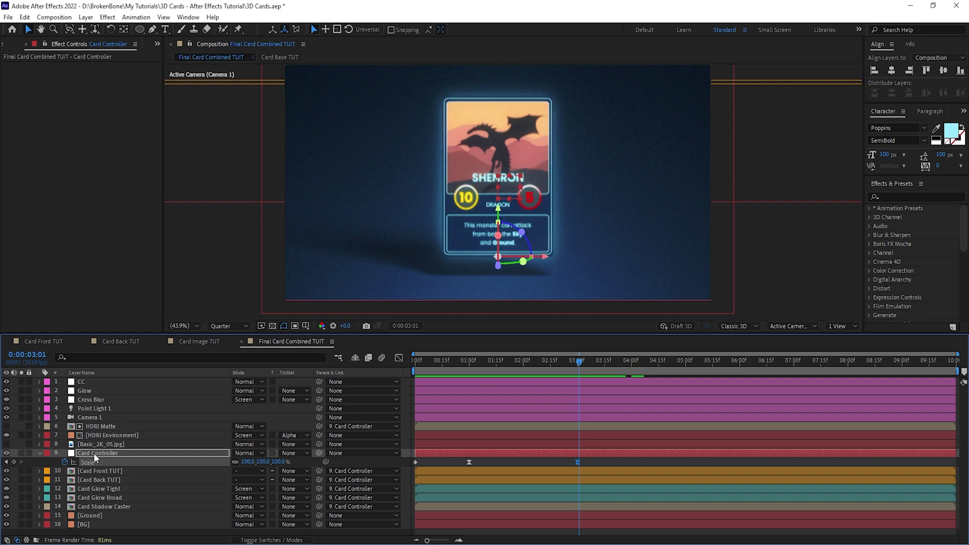
- Keyframe Card Controller's Y Rotation at 0° just after 3 seconds and at 2 full revolutions at 5 seconds
{"action": "key", "text": "shift+r"}
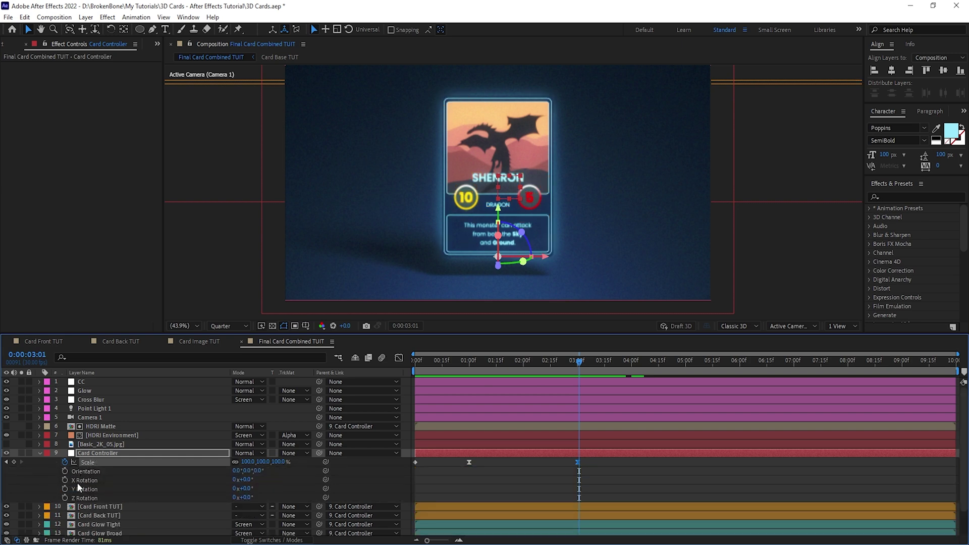
{"action": "mouse_move", "coordinate": [244, 488]}
{"action": "left_mouse_down"}
{"action": "mouse_move", "coordinate": [265, 489]}
{"action": "mouse_move", "coordinate": [248, 489]}
{"action": "left_mouse_up"}
{"action": "left_click", "coordinate": [65, 489]}
{"action": "left_click_drag", "start_coordinate": [593, 361], "coordinate": [686, 368]}
{"action": "left_click", "coordinate": [235, 488]}
{"action": "type", "text": "2"}
{"action": "key", "text": "Return"}
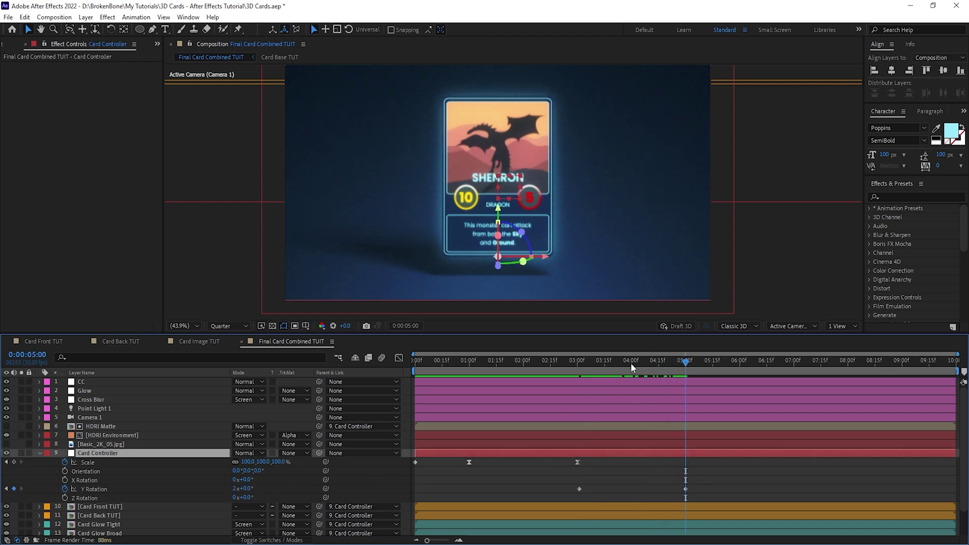
- Move Card Controller's Y Rotation keyframes to the composition start and 4 seconds, and apply Easy Ease to the last one
{"action": "left_click", "coordinate": [632, 363]}
{"action": "left_click_drag", "start_coordinate": [685, 488], "coordinate": [415, 489]}
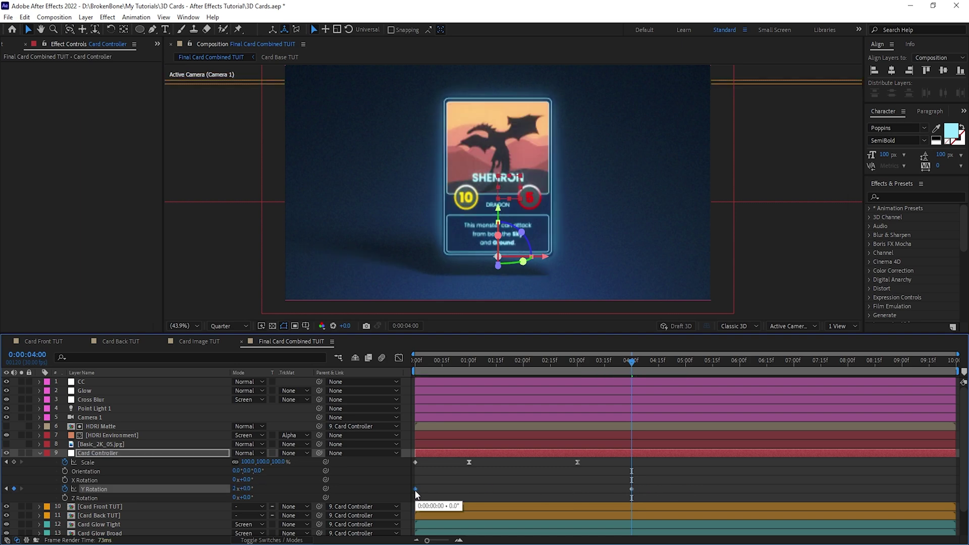
{"action": "left_click_drag", "start_coordinate": [648, 488], "coordinate": [613, 499]}
{"action": "key", "text": "F9"}
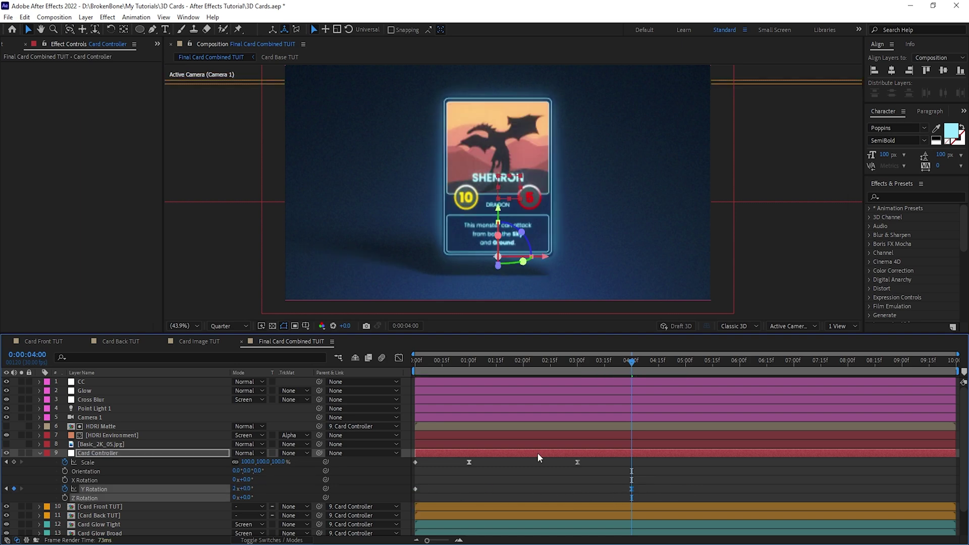
- Reshape Card Controller's Y Rotation curve in the graph editor to spin fast and settle slowly, and preview it from the start
{"action": "key", "text": "shift+F3"}
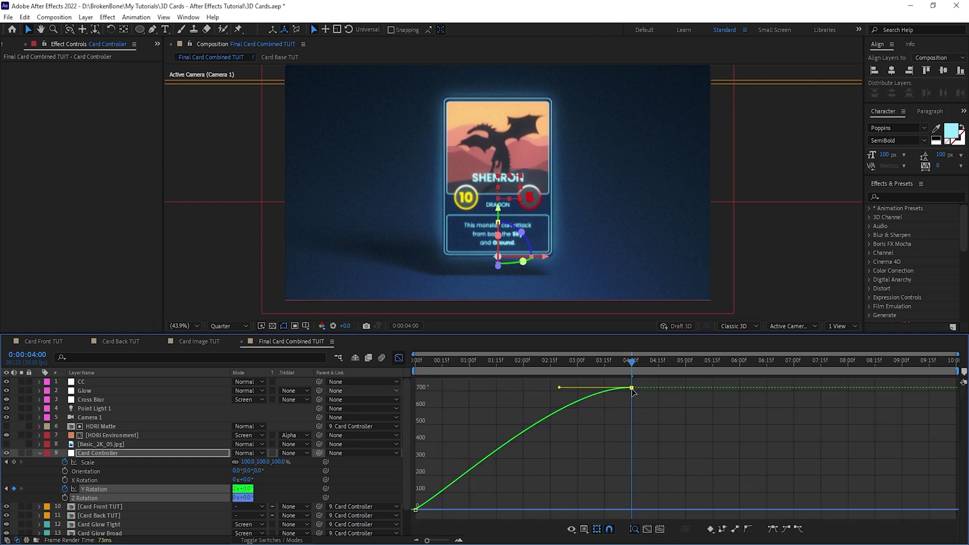
{"action": "left_click_drag", "start_coordinate": [559, 387], "coordinate": [417, 391]}
{"action": "left_click_drag", "start_coordinate": [442, 502], "coordinate": [415, 436]}
{"action": "left_click_drag", "start_coordinate": [601, 361], "coordinate": [408, 367]}
{"action": "key", "text": "space"}
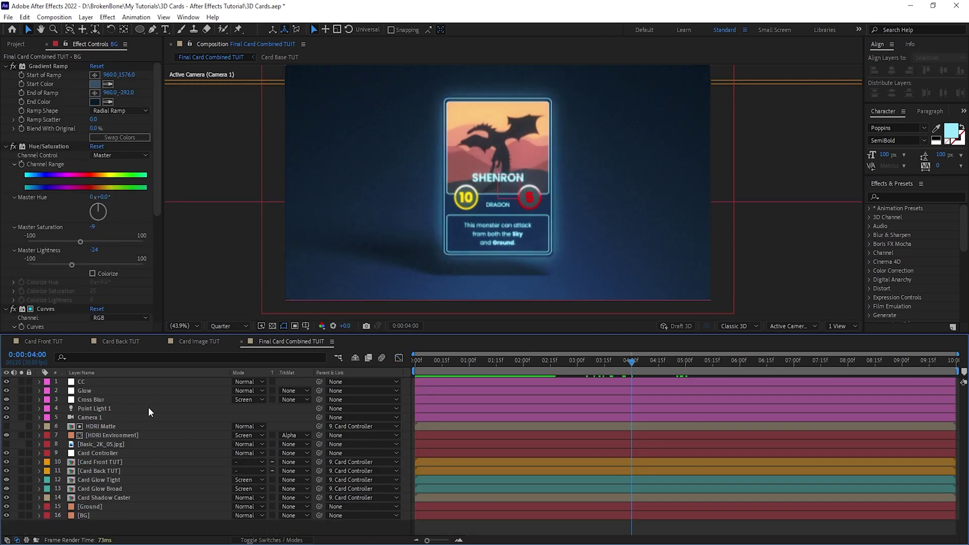
- Add a null object and name it Camera Control
{"action": "left_click", "coordinate": [86, 17]}
{"action": "left_click", "coordinate": [266, 75]}
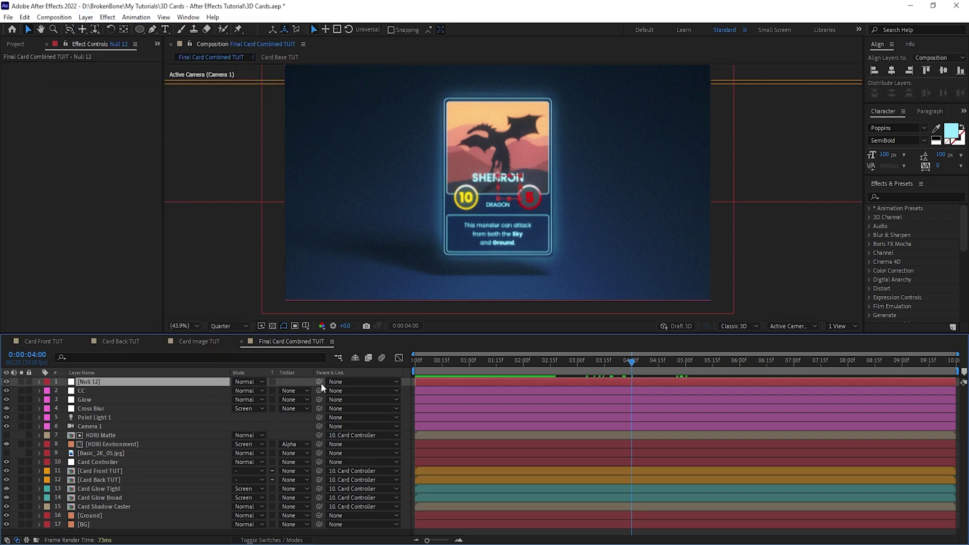
{"action": "key", "text": "Return"}
{"action": "type", "text": "Camera Control"}
{"action": "key", "text": "Return"}
- Place Camera Control directly above Camera 1, make it a 3D layer and parent Camera 1 to it
{"action": "left_click_drag", "start_coordinate": [114, 385], "coordinate": [96, 429]}
{"action": "left_click", "coordinate": [269, 427]}
{"action": "left_click_drag", "start_coordinate": [305, 427], "coordinate": [126, 418]}
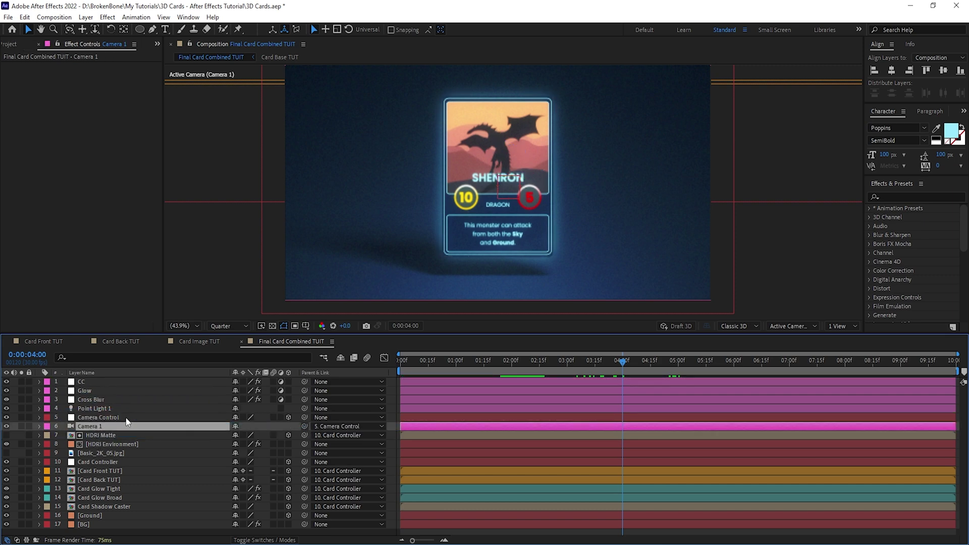
- Keyframe Camera Control's X Rotation at 10° and Y Rotation at -10° at 4 seconds
{"action": "left_click", "coordinate": [127, 417]}
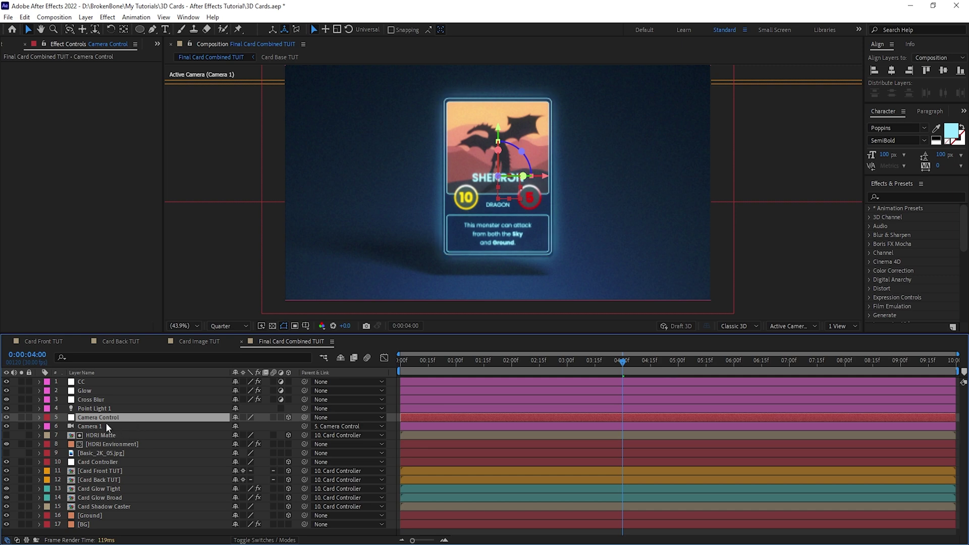
{"action": "key", "text": "r"}
{"action": "left_click", "coordinate": [64, 436]}
{"action": "left_click", "coordinate": [64, 444]}
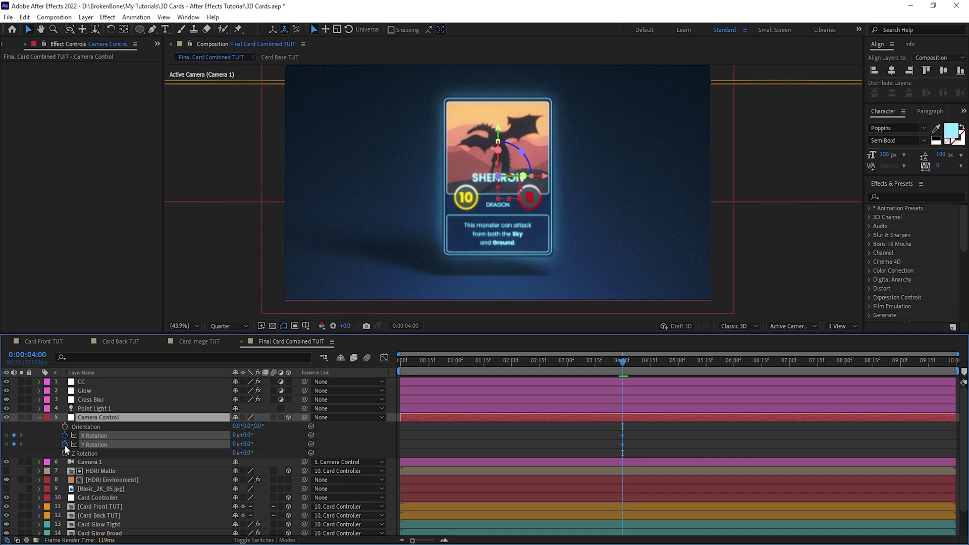
{"action": "left_click", "coordinate": [467, 445]}
{"action": "left_click_drag", "start_coordinate": [246, 435], "coordinate": [250, 437]}
{"action": "left_click", "coordinate": [248, 435]}
{"action": "type", "text": "10"}
{"action": "left_click", "coordinate": [245, 444]}
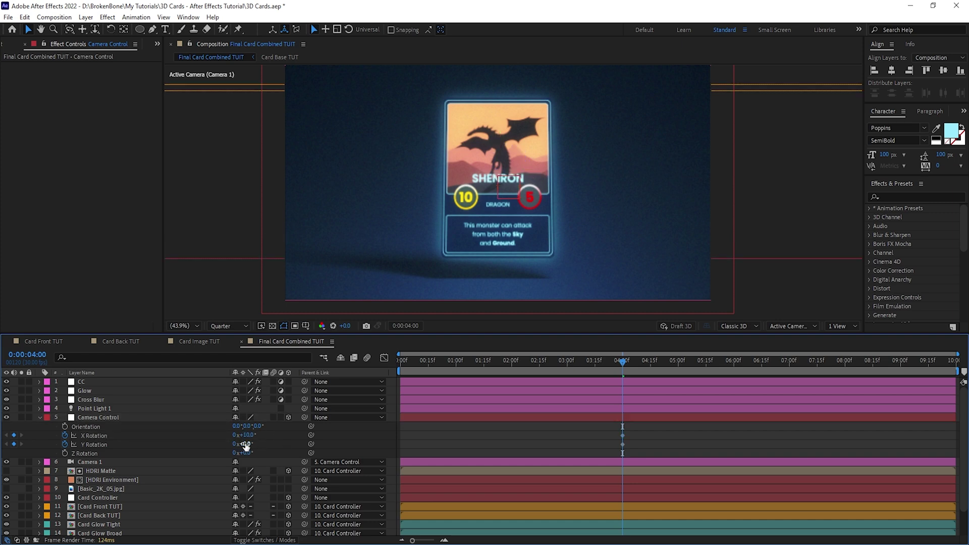
{"action": "key", "text": "Return"}
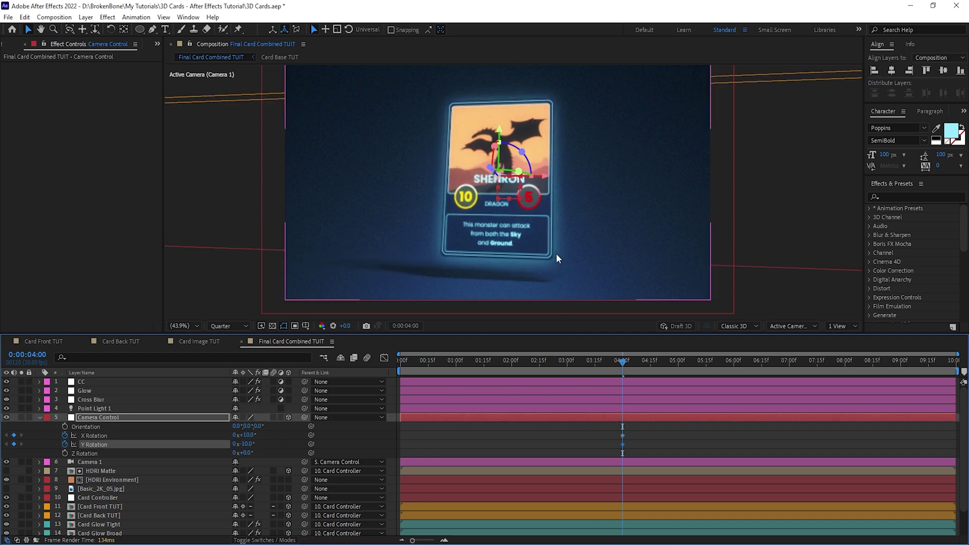
- Add Camera Control keyframes with X Rotation -10° and Y Rotation 10°, and move them to the start of the composition
{"action": "left_click_drag", "start_coordinate": [617, 362], "coordinate": [540, 369]}
{"action": "left_click", "coordinate": [248, 435]}
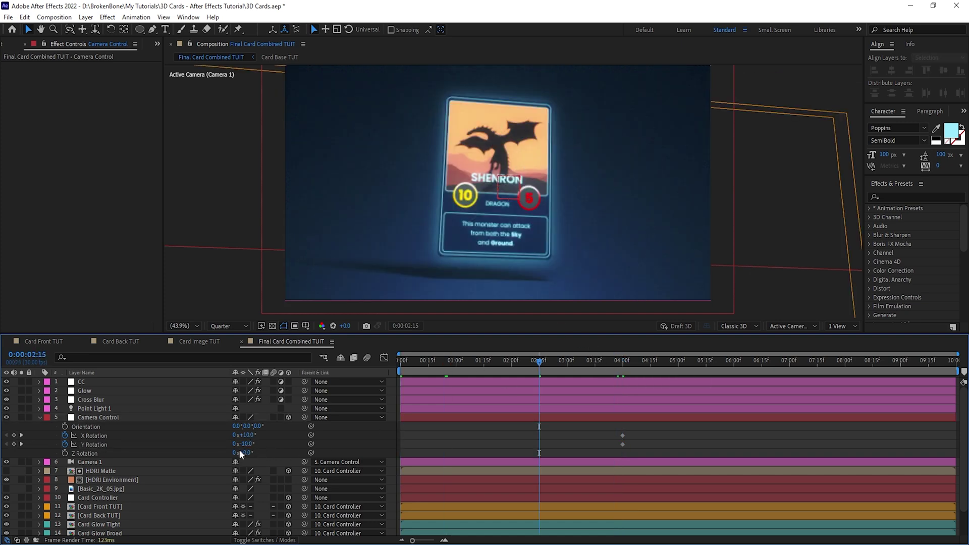
{"action": "type", "text": "-10"}
{"action": "key", "text": "Tab"}
{"action": "type", "text": "10"}
{"action": "key", "text": "Return"}
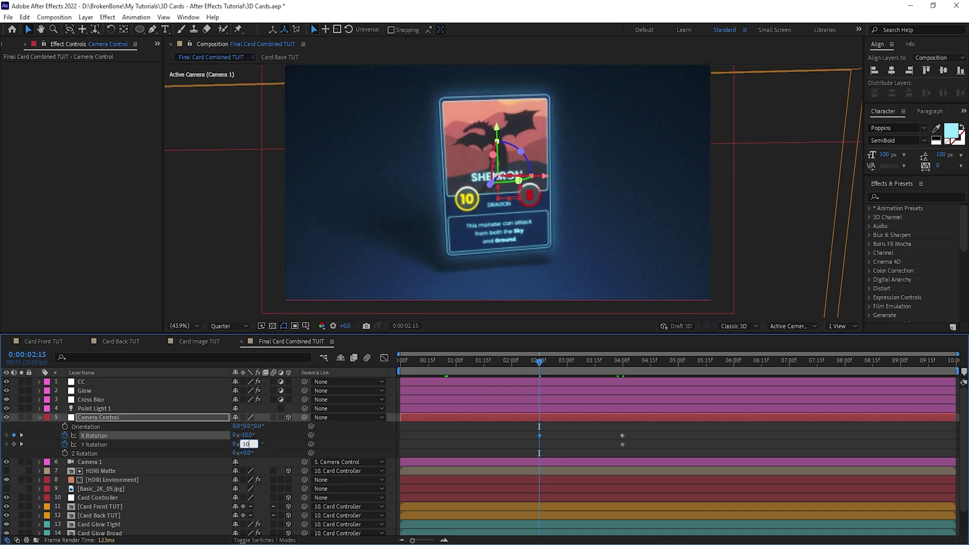
{"action": "left_click_drag", "start_coordinate": [544, 425], "coordinate": [405, 439]}
- Move Camera Control's ending X and Y Rotation keyframes to 6 seconds and apply Easy Ease to them
{"action": "left_click_drag", "start_coordinate": [655, 364], "coordinate": [733, 367]}
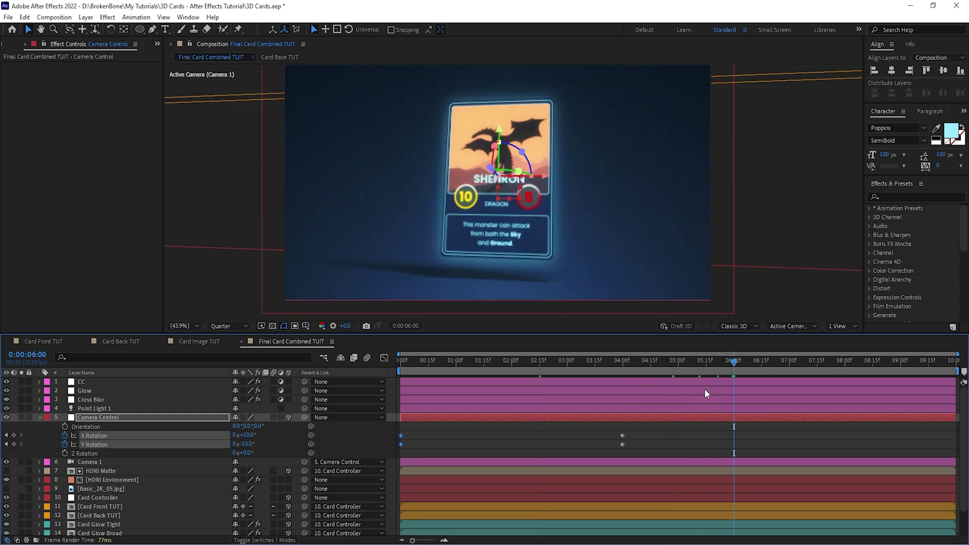
{"action": "left_click_drag", "start_coordinate": [610, 447], "coordinate": [624, 437]}
{"action": "left_click_drag", "start_coordinate": [726, 440], "coordinate": [729, 440]}
{"action": "left_click", "coordinate": [108, 499]}
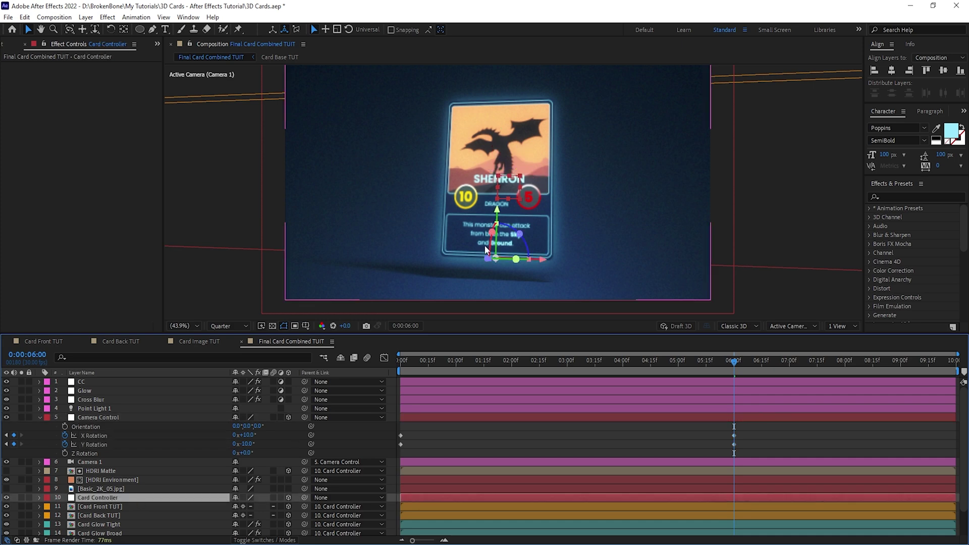
{"action": "left_click", "coordinate": [734, 439]}
{"action": "left_click", "coordinate": [734, 443]}
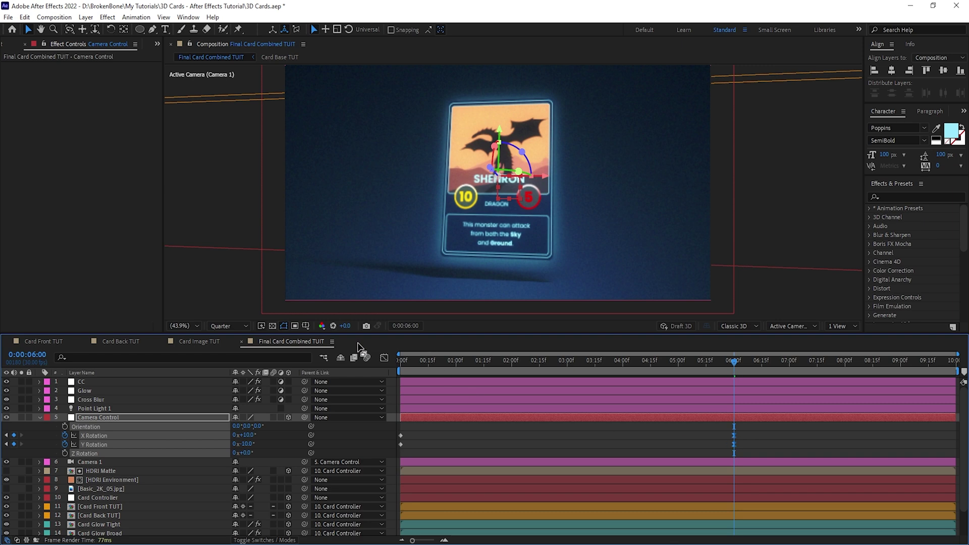
- Extend the ease handles of Camera Control's 6-second rotation keyframes in the graph editor for a slower settle
{"action": "left_click", "coordinate": [383, 357]}
{"action": "left_click_drag", "start_coordinate": [712, 412], "coordinate": [761, 486]}
{"action": "left_click_drag", "start_coordinate": [622, 388], "coordinate": [455, 389]}
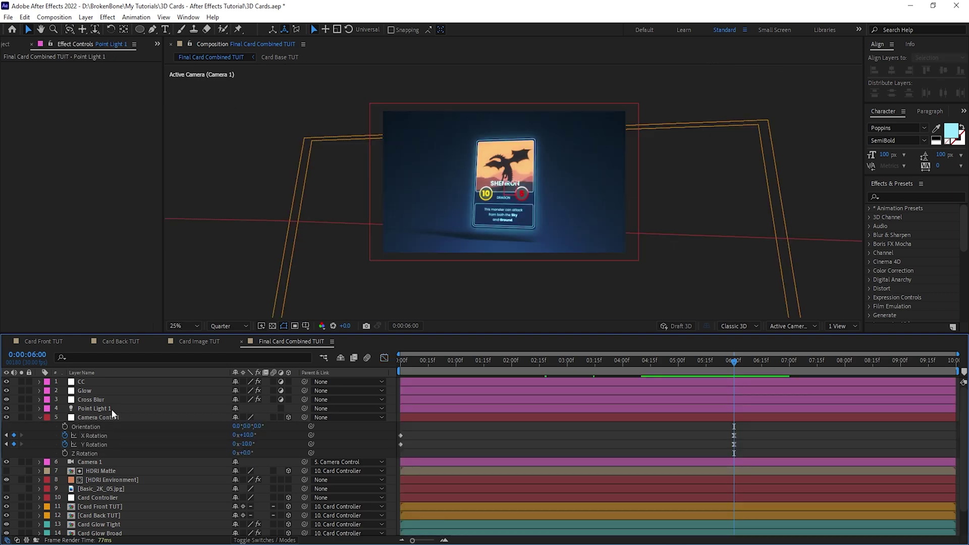
- Add a Position keyframe to Point Light 1 at 6 seconds
{"action": "left_click", "coordinate": [112, 409]}
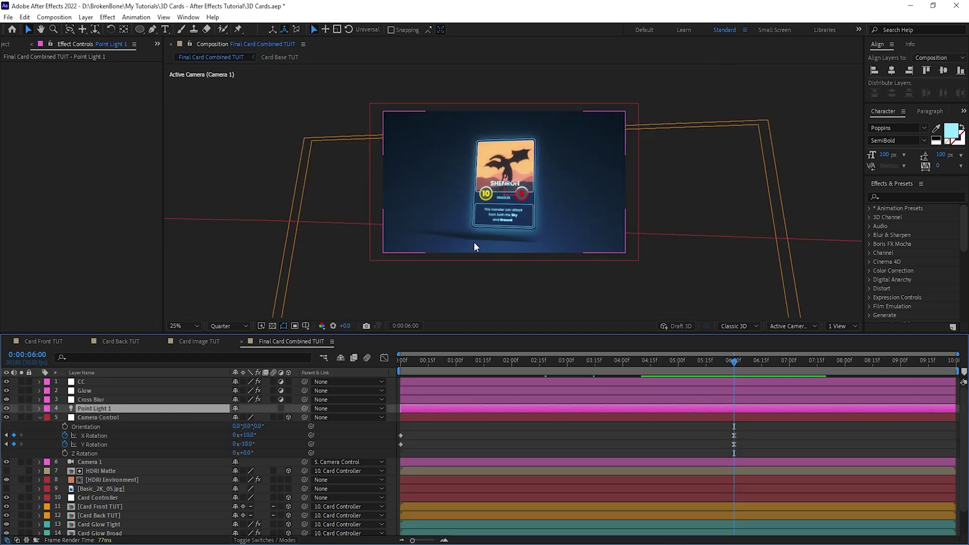
{"action": "key", "text": "p"}
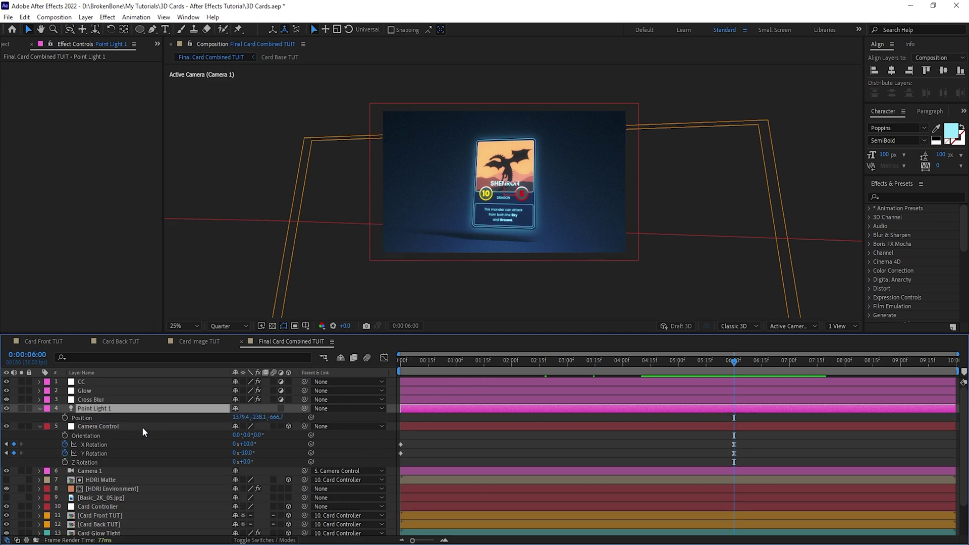
{"action": "left_click", "coordinate": [188, 417]}
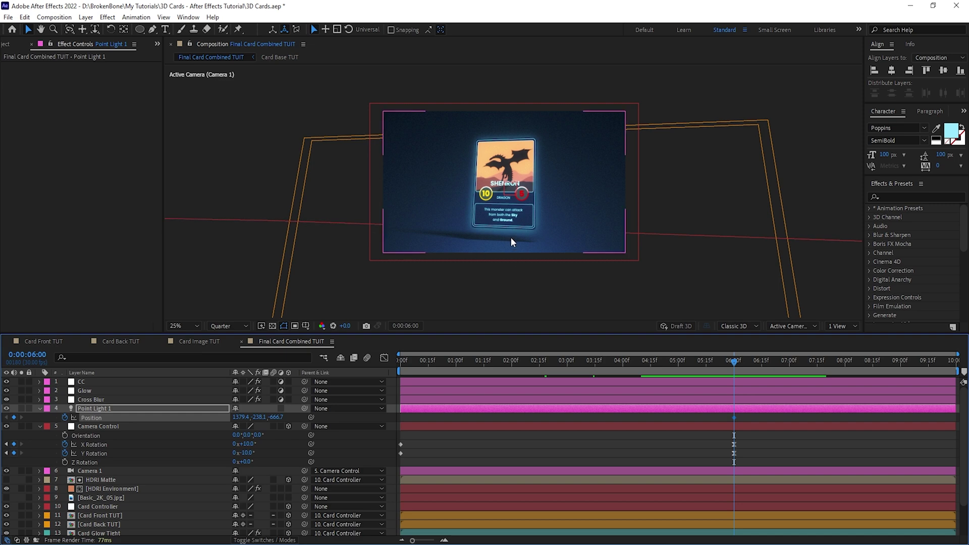
- Shift Point Light 1 left along X, move the resulting Position keyframe to the composition start, and scrub through the light's movement
{"action": "left_click_drag", "start_coordinate": [732, 371], "coordinate": [625, 362]}
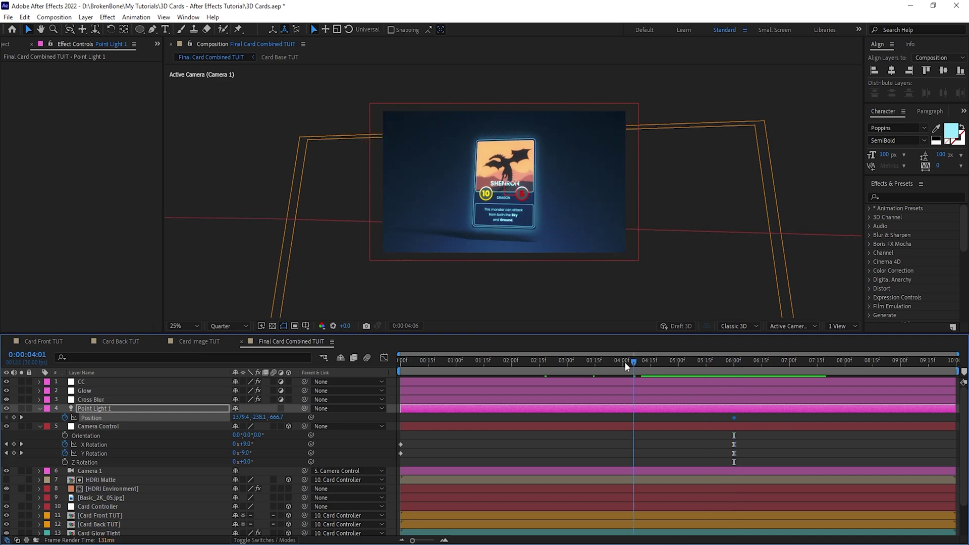
{"action": "left_click_drag", "start_coordinate": [234, 418], "coordinate": [98, 434]}
{"action": "left_click_drag", "start_coordinate": [243, 419], "coordinate": [197, 427]}
{"action": "left_click_drag", "start_coordinate": [625, 418], "coordinate": [401, 434]}
{"action": "left_click_drag", "start_coordinate": [676, 371], "coordinate": [728, 370]}
{"action": "left_click", "coordinate": [492, 373]}
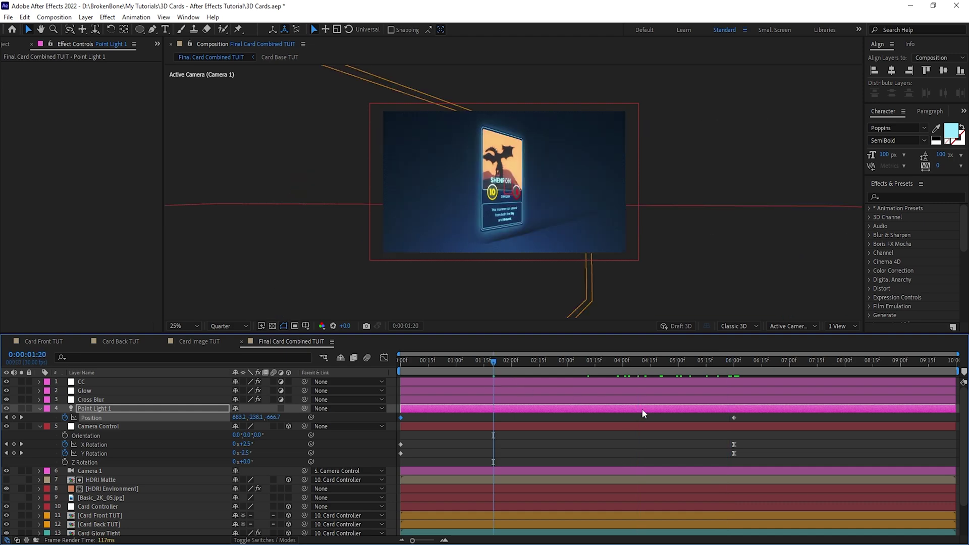
- Apply Easy Ease to Point Light 1's Position keyframe and scrub through the composition to review the animation
{"action": "key", "text": "F9"}
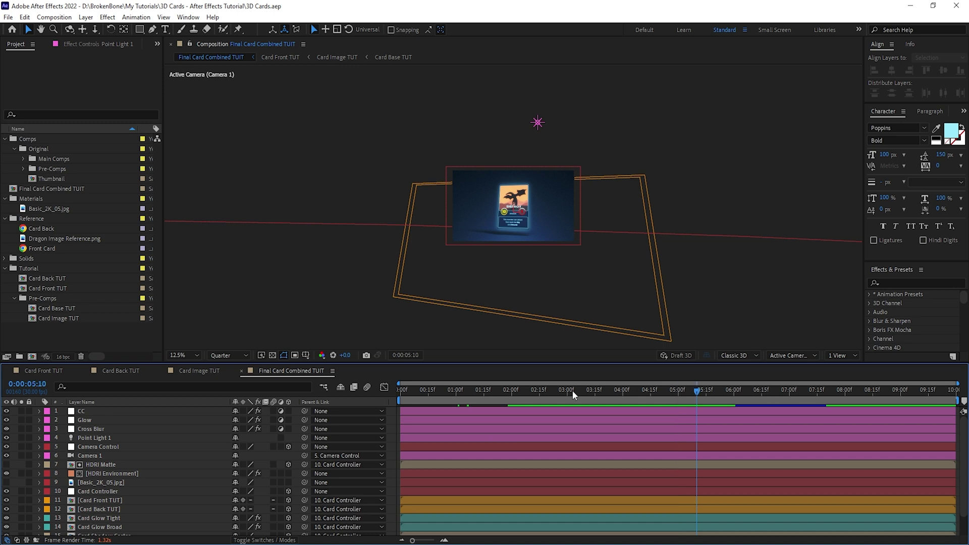
{"action": "left_click_drag", "start_coordinate": [572, 390], "coordinate": [612, 399]}
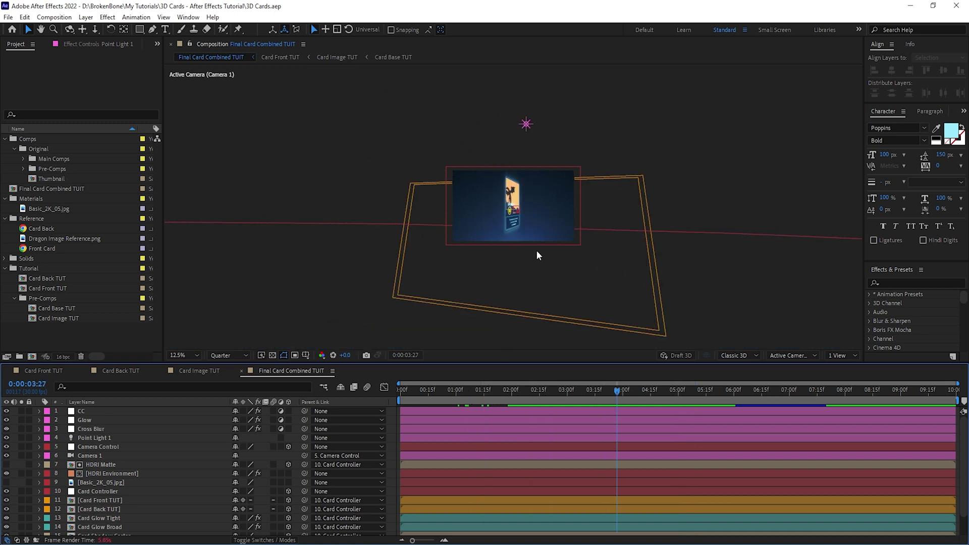
- Enable motion blur on the Card Glow Tight, Card Glow Broad and Card Shadow Caster layers
{"action": "scroll", "coordinate": [147, 485], "scroll_direction": "down", "scroll_amount": 2}
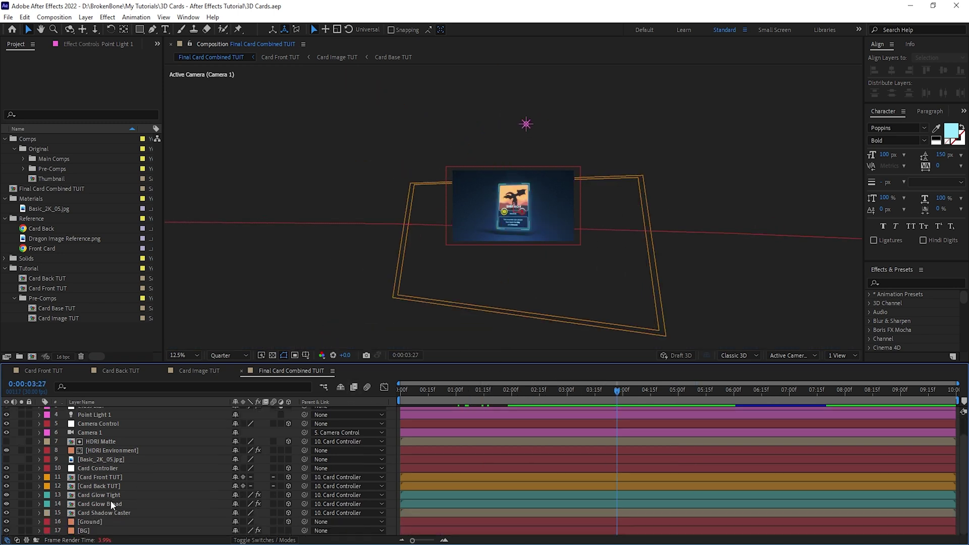
{"action": "left_click", "coordinate": [134, 495]}
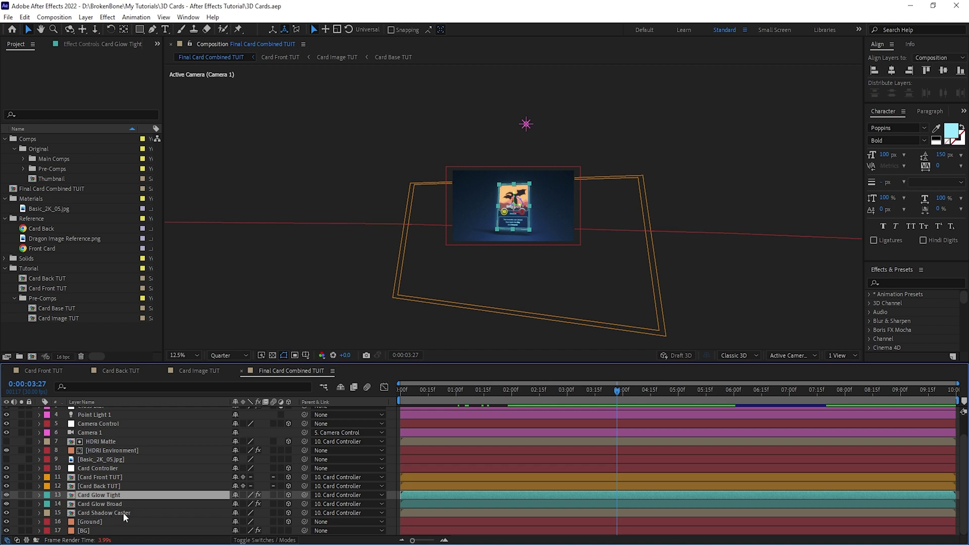
{"action": "left_click", "coordinate": [126, 512]}
{"action": "left_click", "coordinate": [125, 495], "text": "shift"}
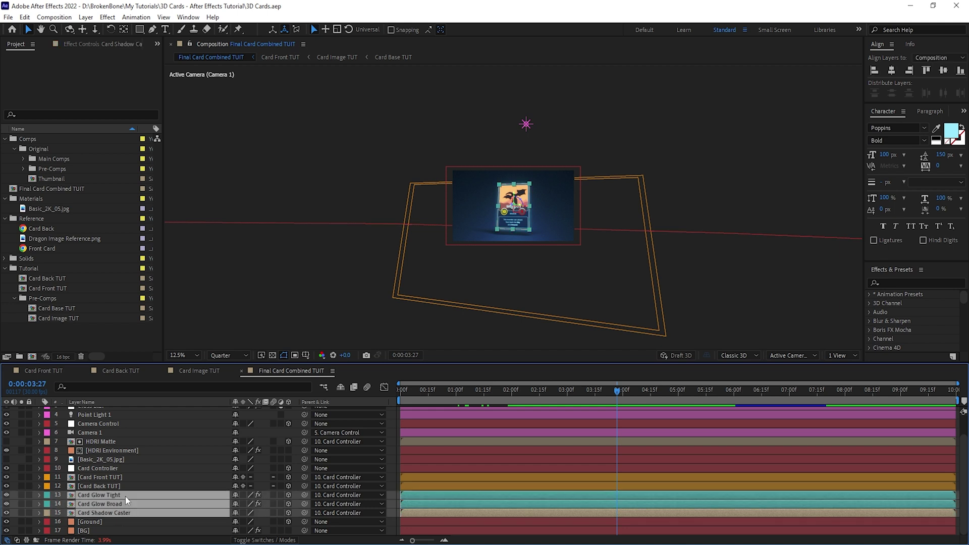
{"action": "left_click", "coordinate": [273, 495]}
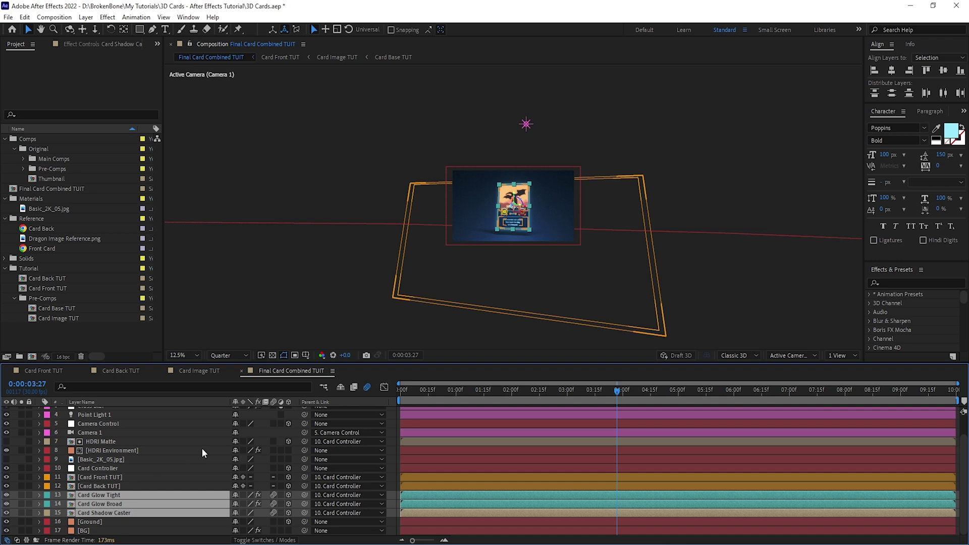
- Enable motion blur on the 3D text and shape layers in the Card Front TUT composition
{"action": "left_click", "coordinate": [44, 370]}
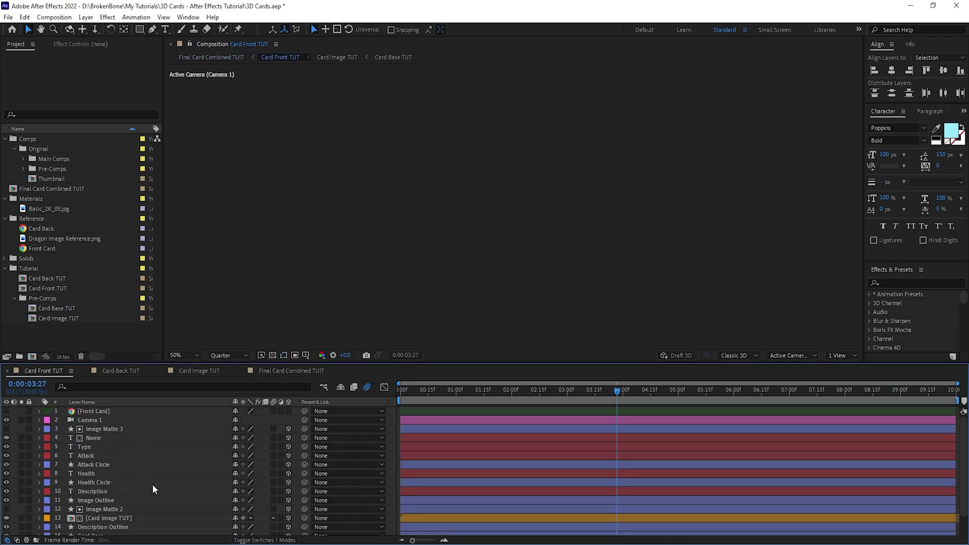
{"action": "left_click", "coordinate": [153, 438]}
{"action": "scroll", "coordinate": [256, 453], "scroll_direction": "down", "scroll_amount": 1}
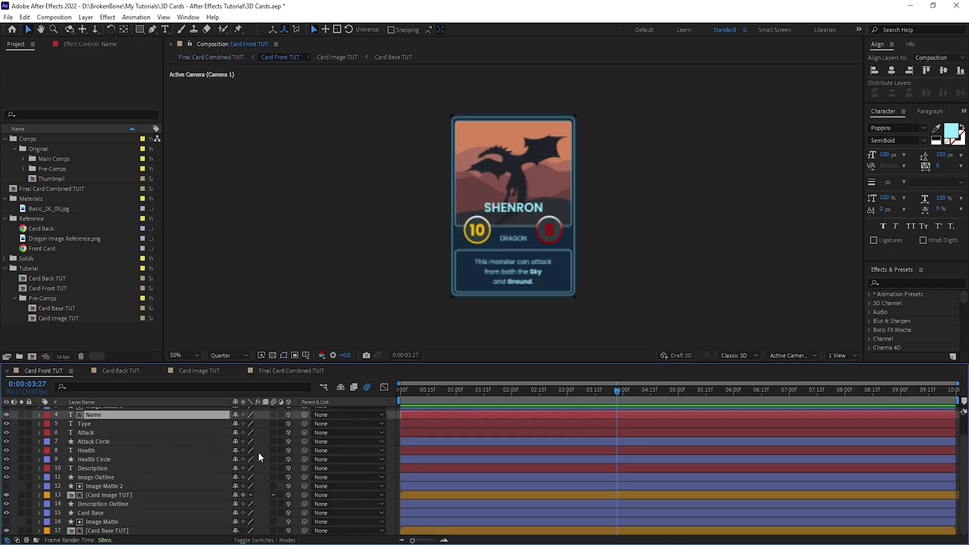
{"action": "left_click_drag", "start_coordinate": [271, 417], "coordinate": [273, 529]}
{"action": "scroll", "coordinate": [274, 437], "scroll_direction": "up", "scroll_amount": 1}
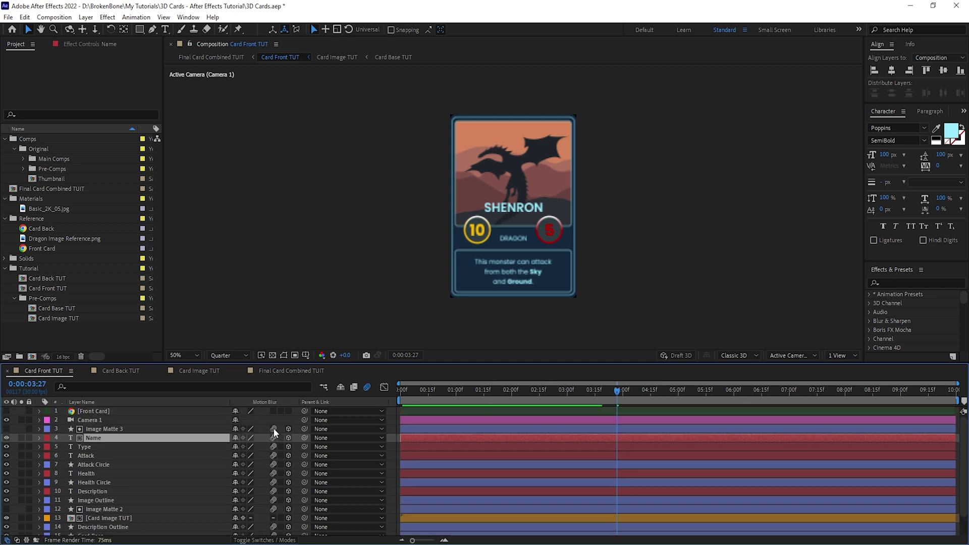
- Check the motion blur switches in Card Back TUT and enable motion blur on Dragon and Mountain 1–4 in Card Image TUT
{"action": "left_click", "coordinate": [129, 372]}
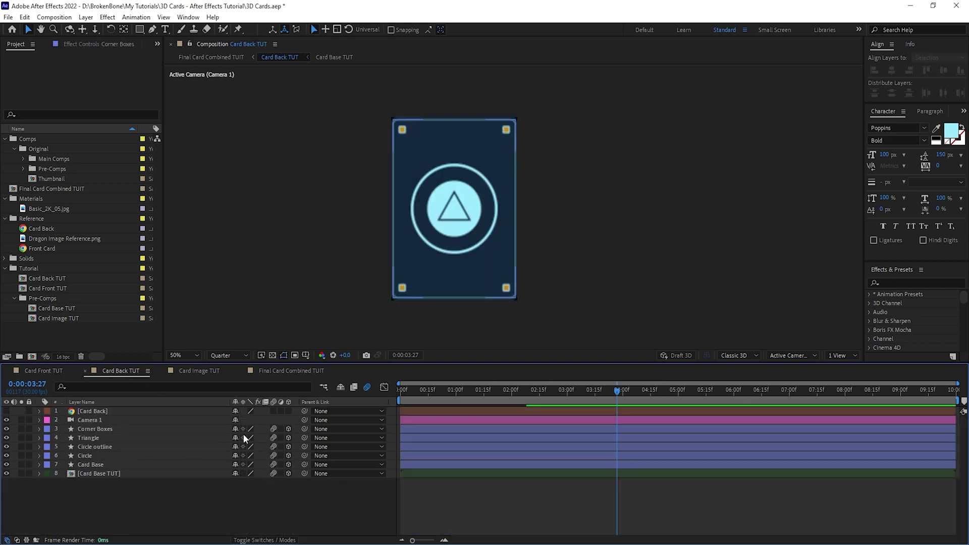
{"action": "left_click", "coordinate": [198, 371]}
{"action": "left_click_drag", "start_coordinate": [273, 446], "coordinate": [273, 480]}
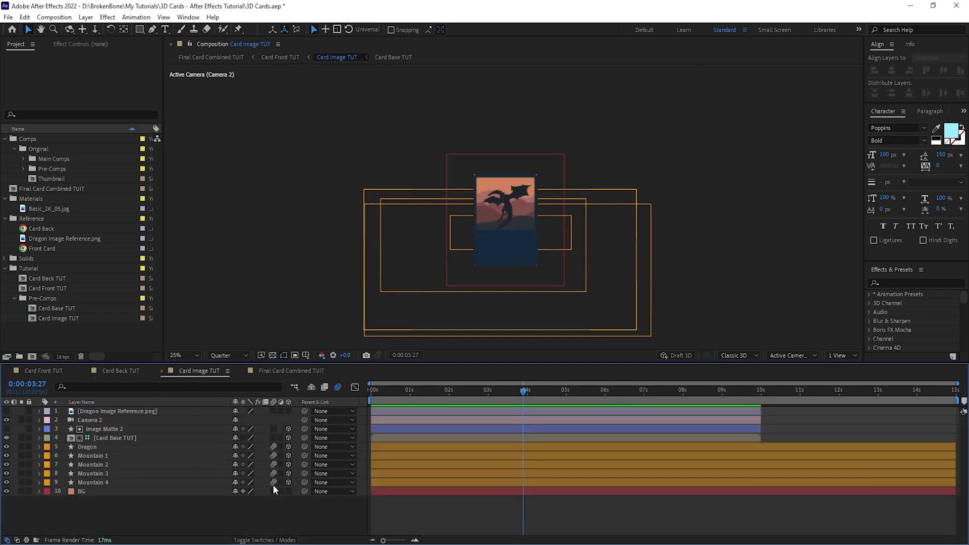
- Return to the Final Card Combined TUIT composition and inspect the card's motion blur at several points in time
{"action": "left_click", "coordinate": [297, 371]}
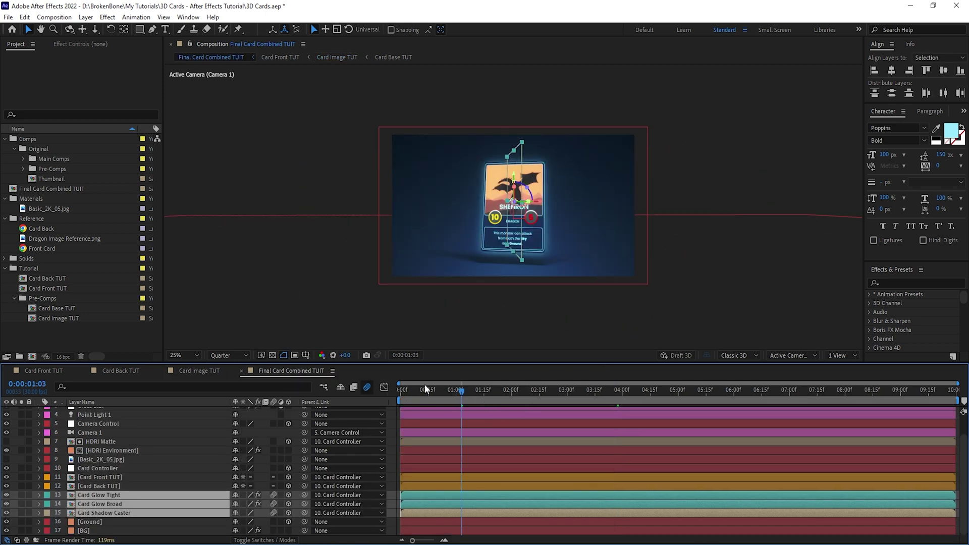
{"action": "key", "text": "period"}
{"action": "left_click", "coordinate": [489, 392]}
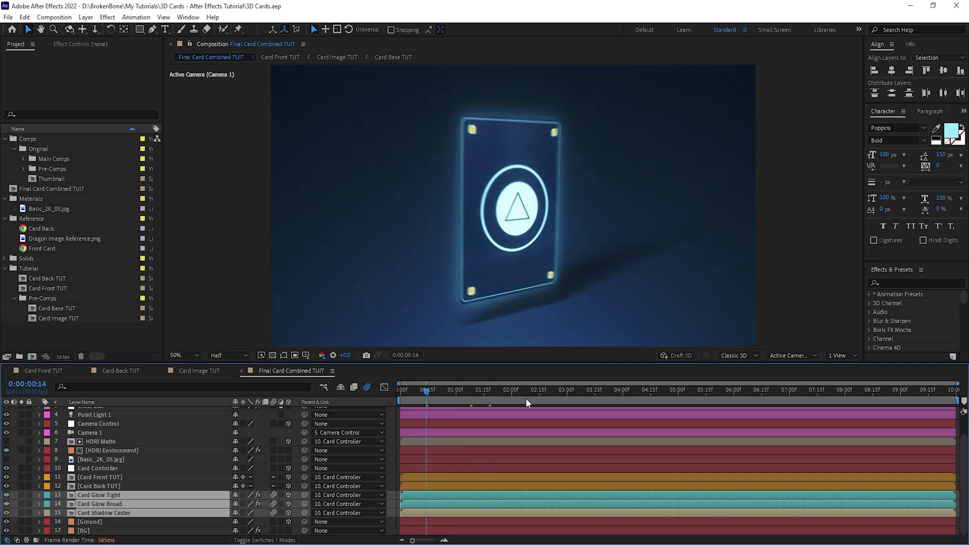
{"action": "left_click", "coordinate": [532, 389]}
{"action": "left_click", "coordinate": [92, 468]}
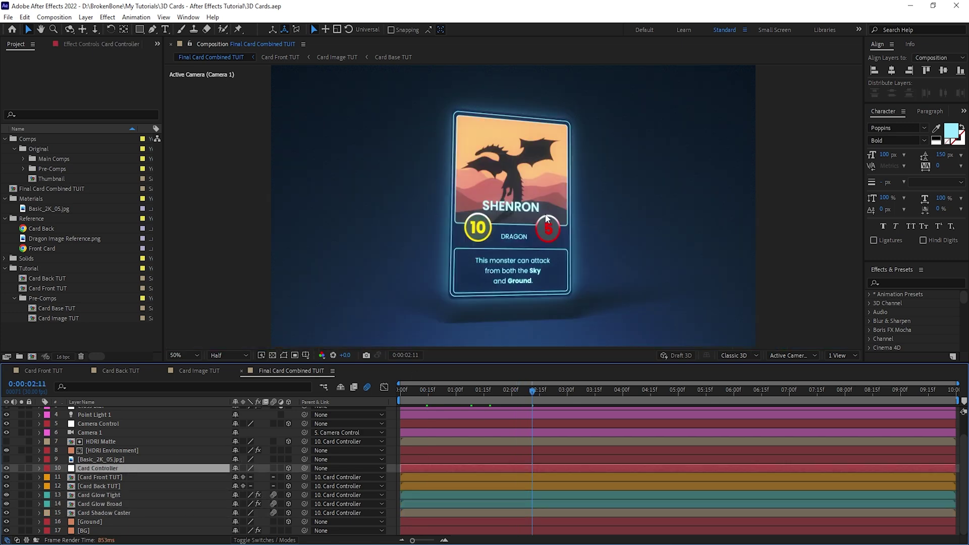
- Apply the CC Light Sweep effect to the Card Front TUT layer at 0:00:02:24
{"action": "left_click_drag", "start_coordinate": [531, 396], "coordinate": [555, 393]}
{"action": "left_click", "coordinate": [105, 477]}
{"action": "left_click", "coordinate": [95, 47]}
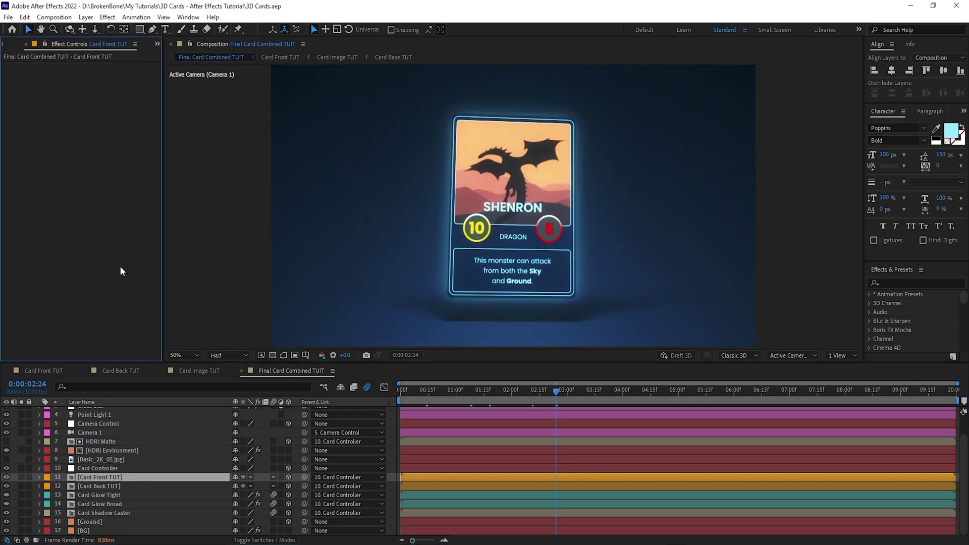
{"action": "key", "text": "ctrl+space"}
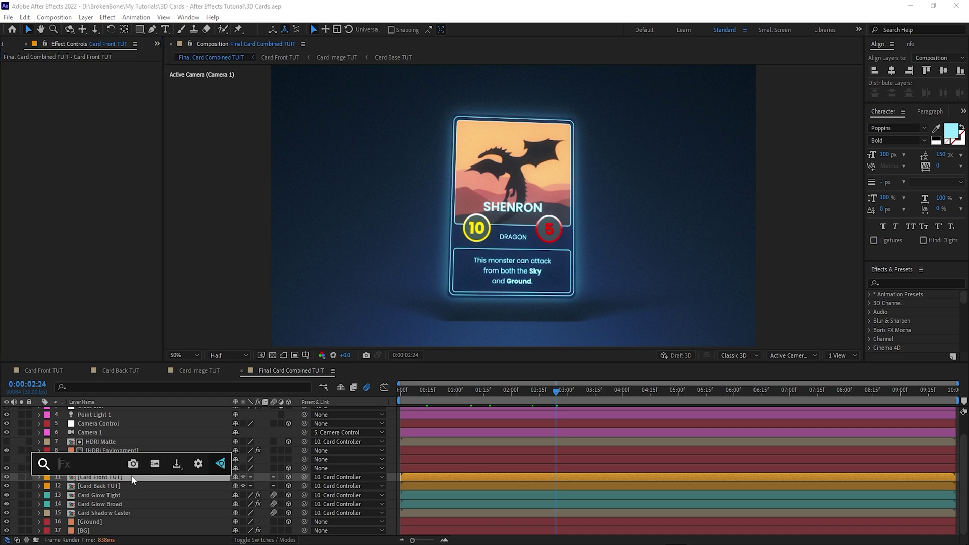
{"action": "type", "text": "cc li"}
{"action": "key", "text": "Down"}
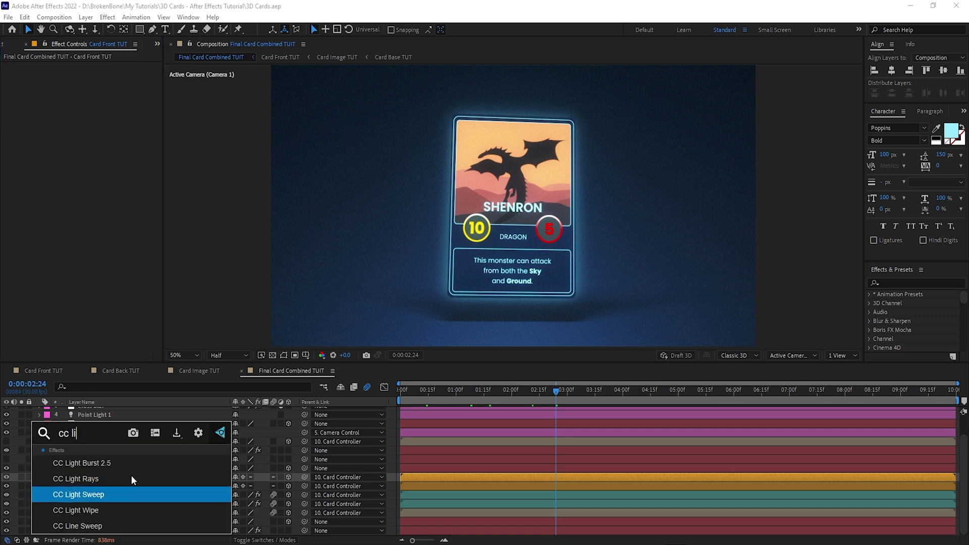
{"action": "key", "text": "Return"}
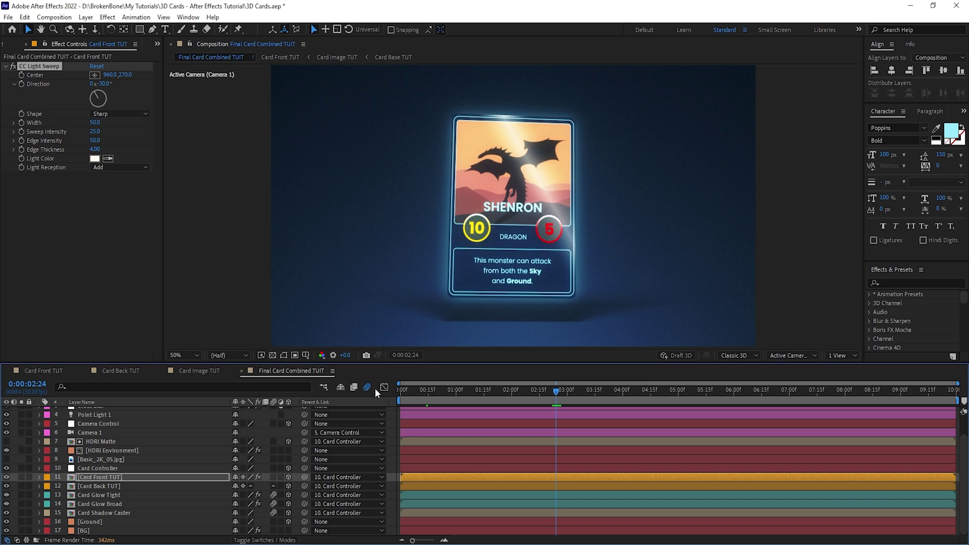
- Keyframe CC Light Sweep's Center on Card Front TUT, set the preview resolution to Quarter, and move the keyframe to 0:00:02:04
{"action": "left_click", "coordinate": [21, 74]}
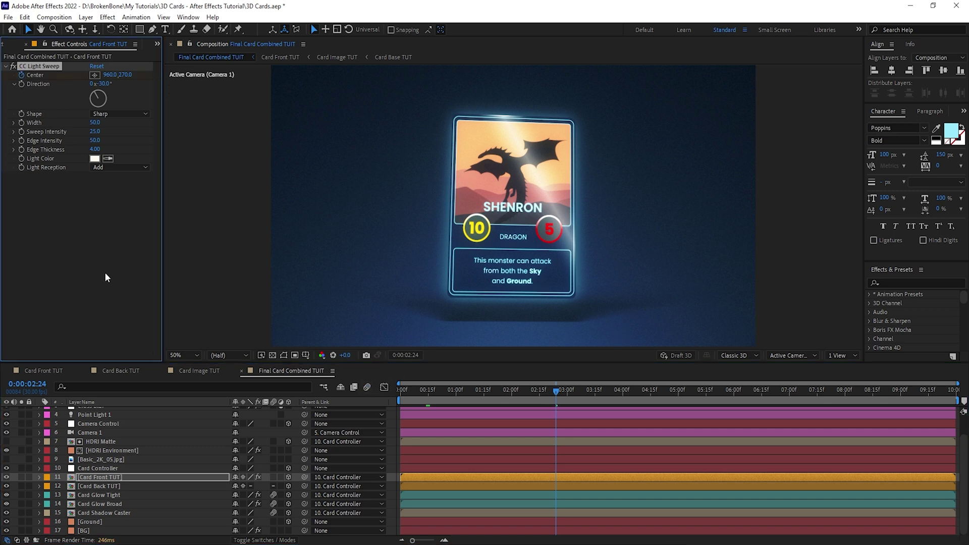
{"action": "left_click", "coordinate": [126, 478]}
{"action": "key", "text": "u"}
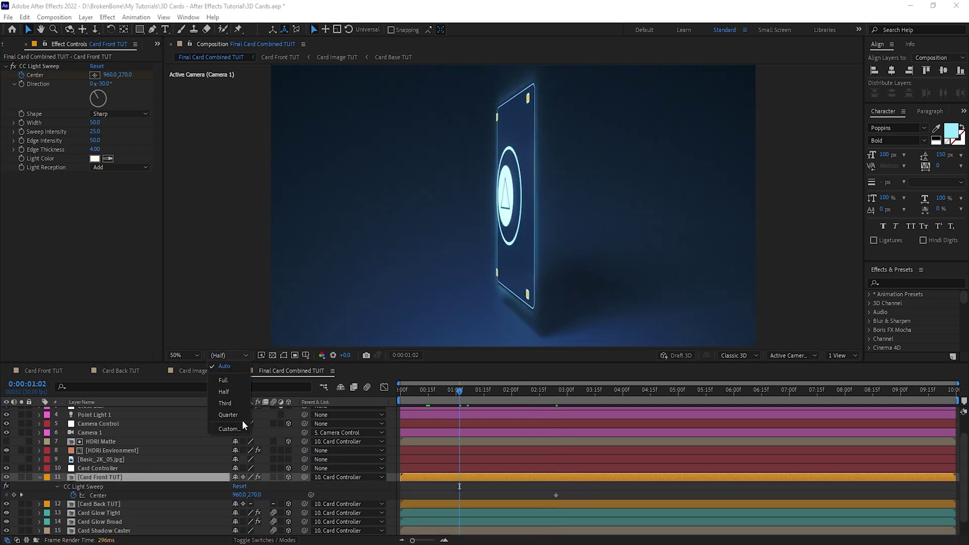
{"action": "left_click", "coordinate": [260, 416]}
{"action": "left_click_drag", "start_coordinate": [463, 393], "coordinate": [519, 395]}
{"action": "left_click_drag", "start_coordinate": [556, 496], "coordinate": [526, 500]}
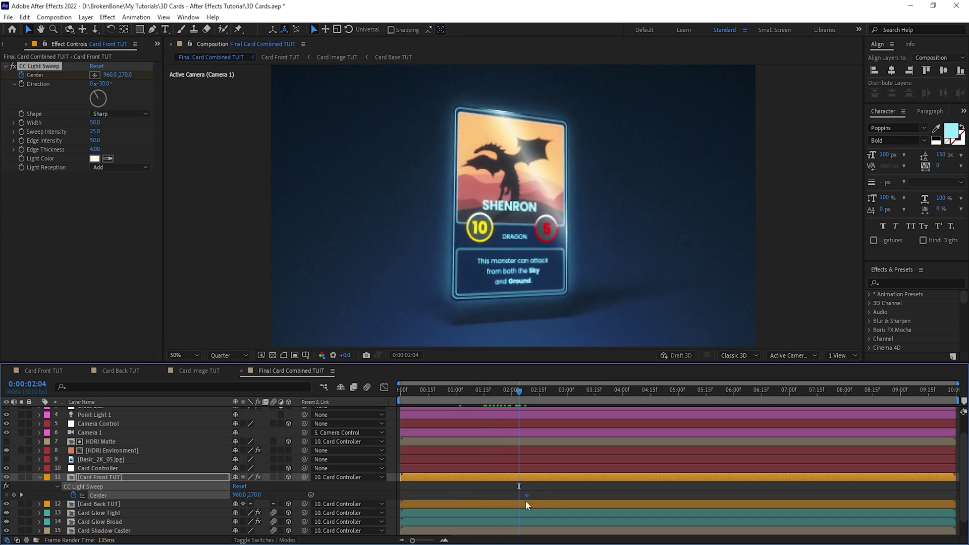
- Animate the light sweep's Center from 1322, 220 at 0:00:02:04 to 430, 838 at 4 seconds and preview it
{"action": "left_click", "coordinate": [34, 66]}
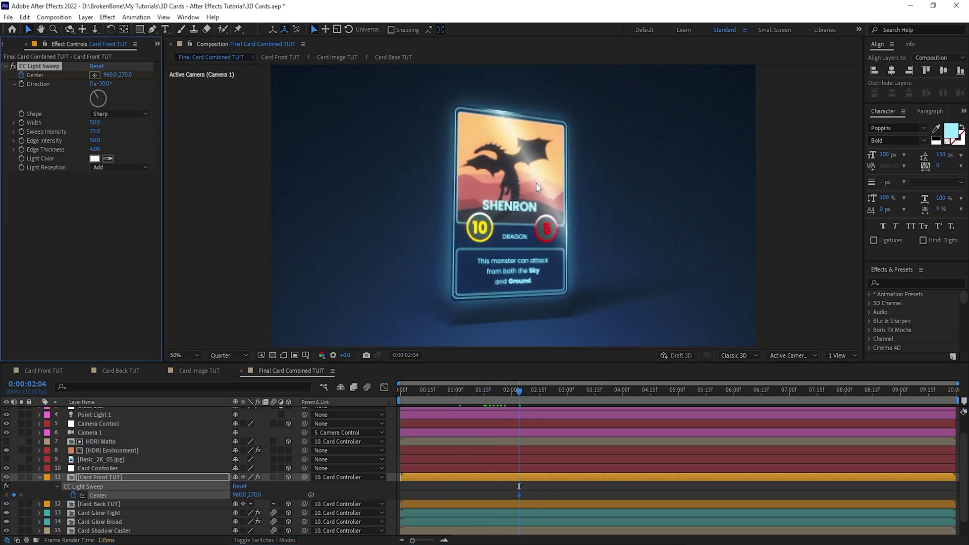
{"action": "key", "text": "ctrl+shift+h"}
{"action": "left_click_drag", "start_coordinate": [514, 134], "coordinate": [605, 123]}
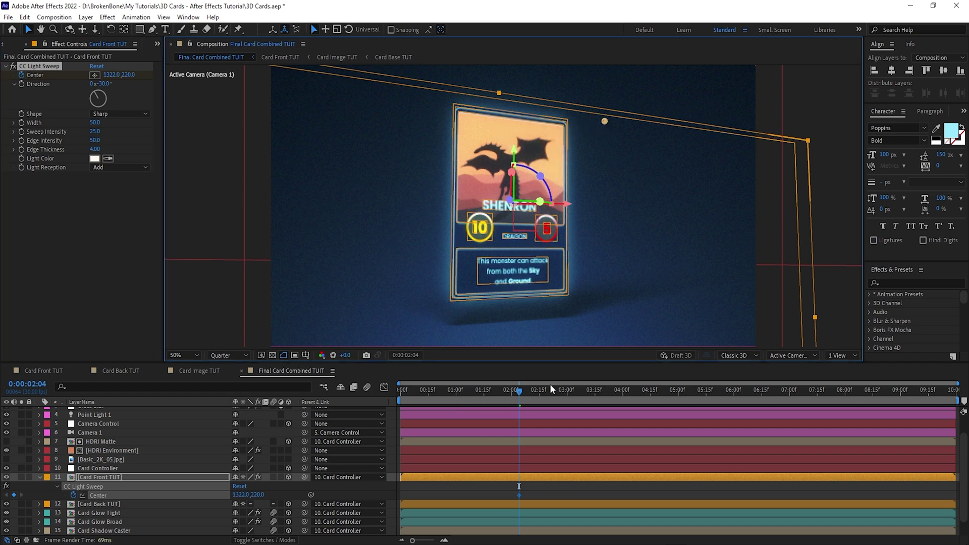
{"action": "mouse_move", "coordinate": [629, 390]}
{"action": "left_mouse_down"}
{"action": "mouse_move", "coordinate": [652, 395]}
{"action": "mouse_move", "coordinate": [625, 398]}
{"action": "left_mouse_up"}
{"action": "left_click_drag", "start_coordinate": [604, 123], "coordinate": [374, 293]}
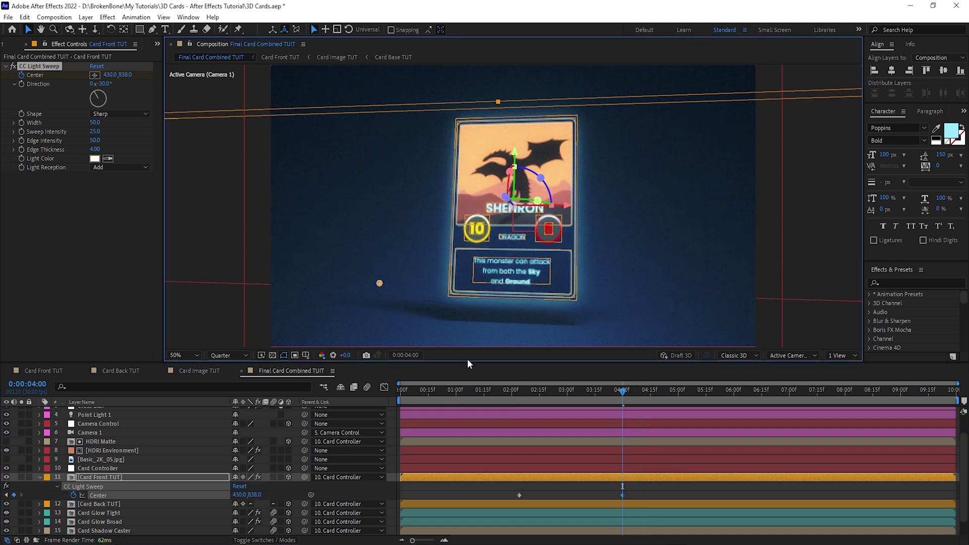
{"action": "key", "text": "space"}
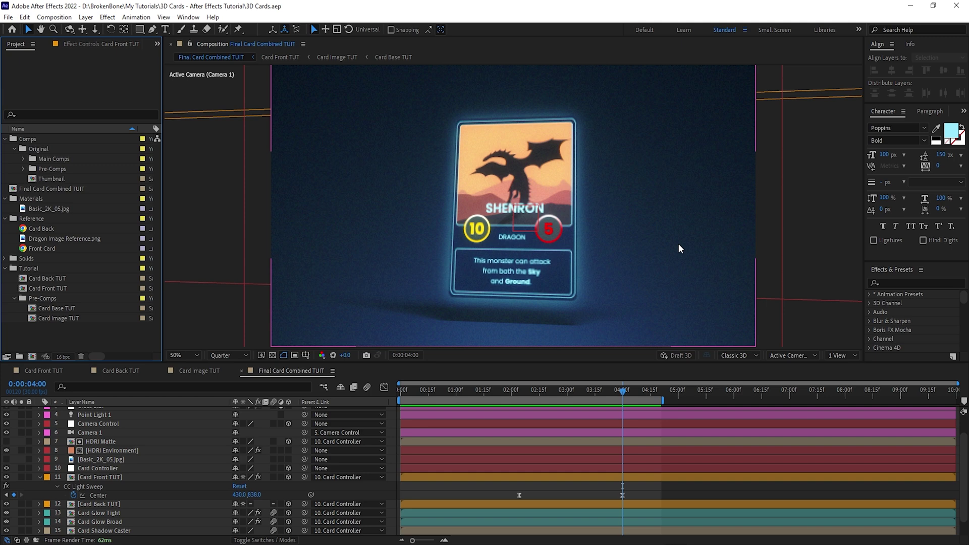
- Go to the Card Front TUT composition and show Essential Graphics with Card Front TUT as the primary composition
{"action": "key", "text": "shift+Escape"}
{"action": "double_click", "coordinate": [92, 439]}
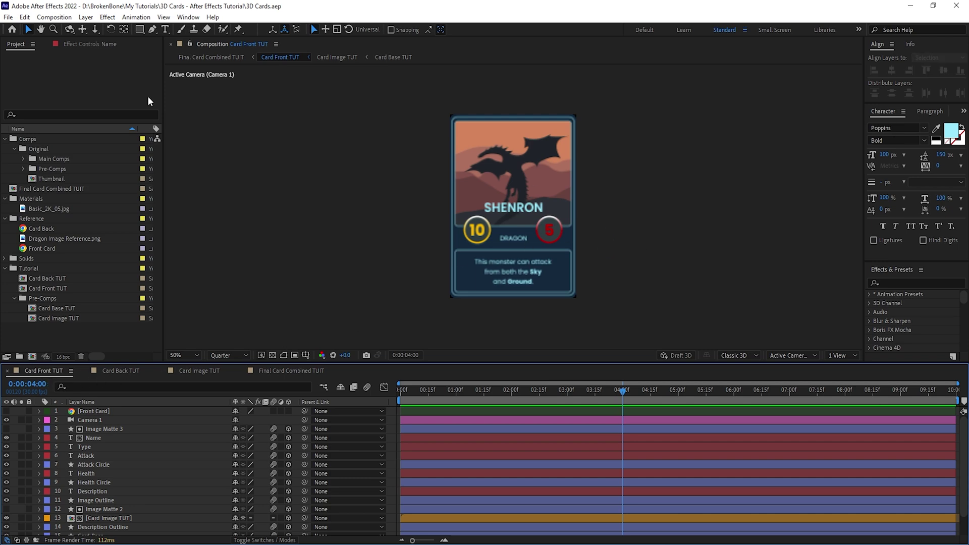
{"action": "left_click", "coordinate": [188, 16]}
{"action": "left_click", "coordinate": [262, 130]}
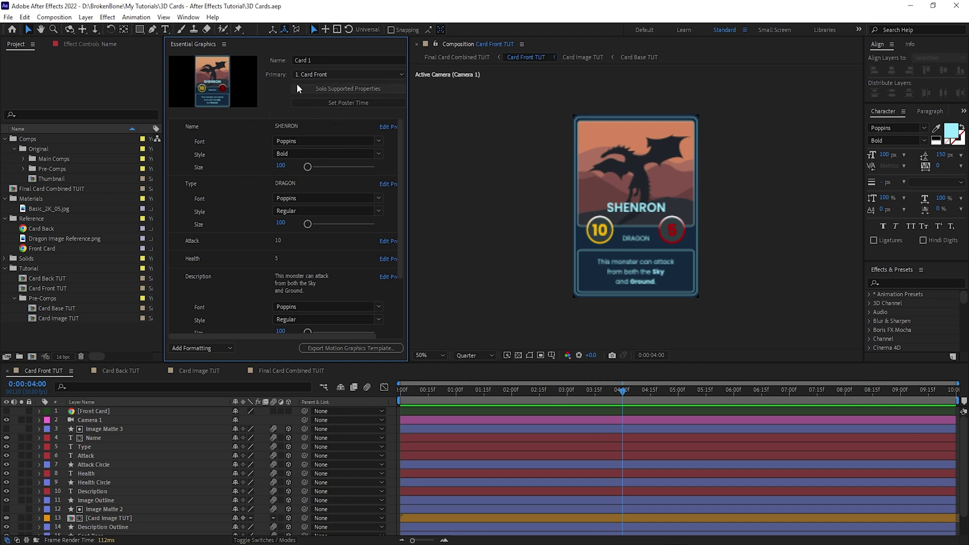
{"action": "left_click", "coordinate": [313, 76]}
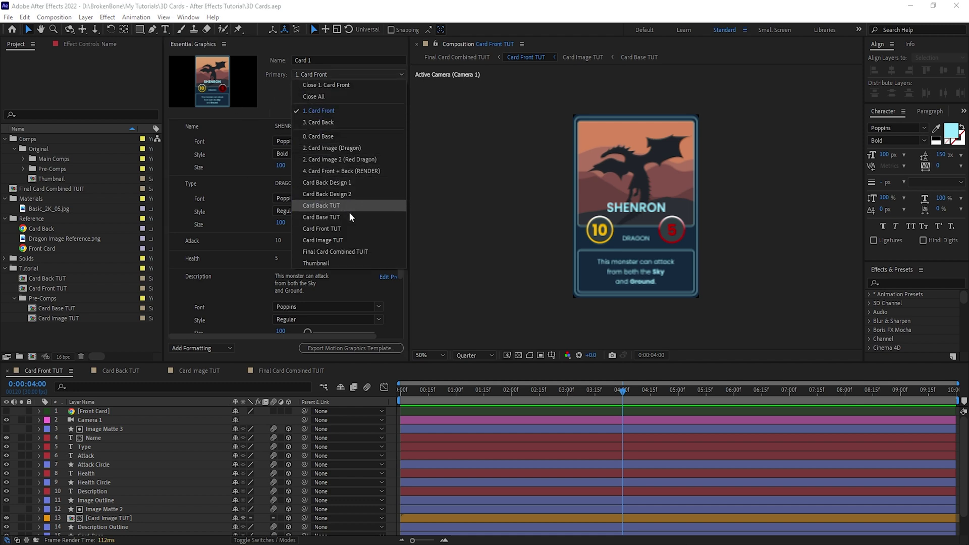
{"action": "left_click", "coordinate": [322, 228]}
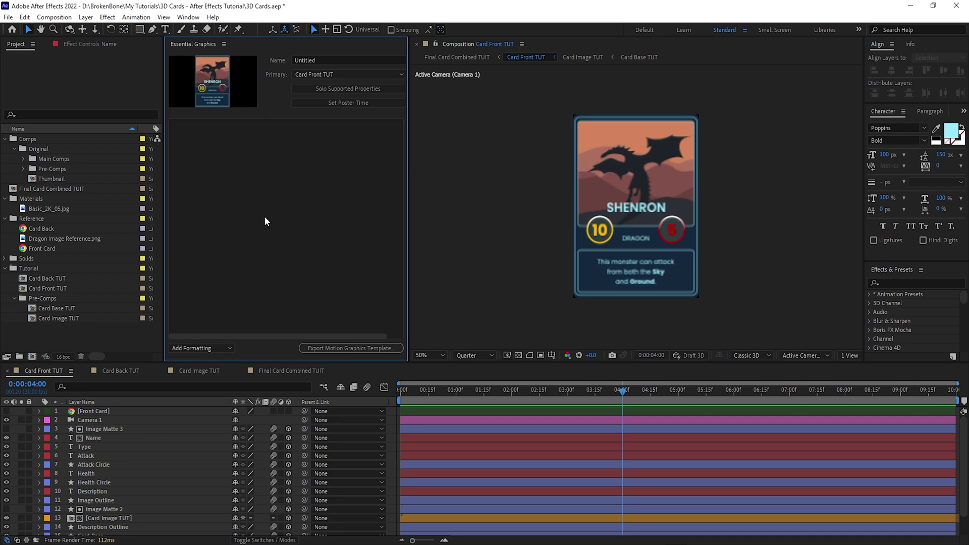
- Add the Name layer's Source Text to Essential Graphics as an editable control
{"action": "scroll", "coordinate": [172, 482], "scroll_direction": "down", "scroll_amount": 2}
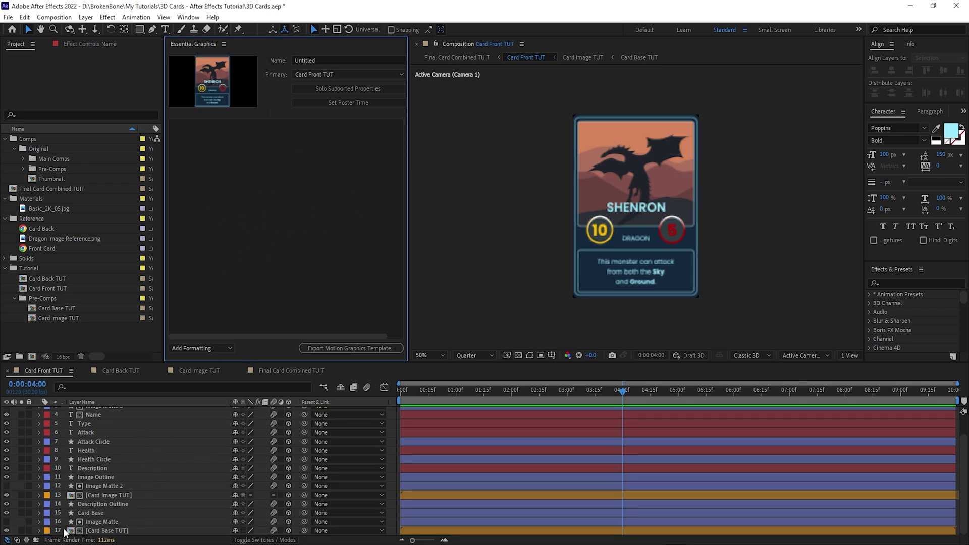
{"action": "scroll", "coordinate": [83, 504], "scroll_direction": "up", "scroll_amount": 2}
{"action": "left_click", "coordinate": [95, 438]}
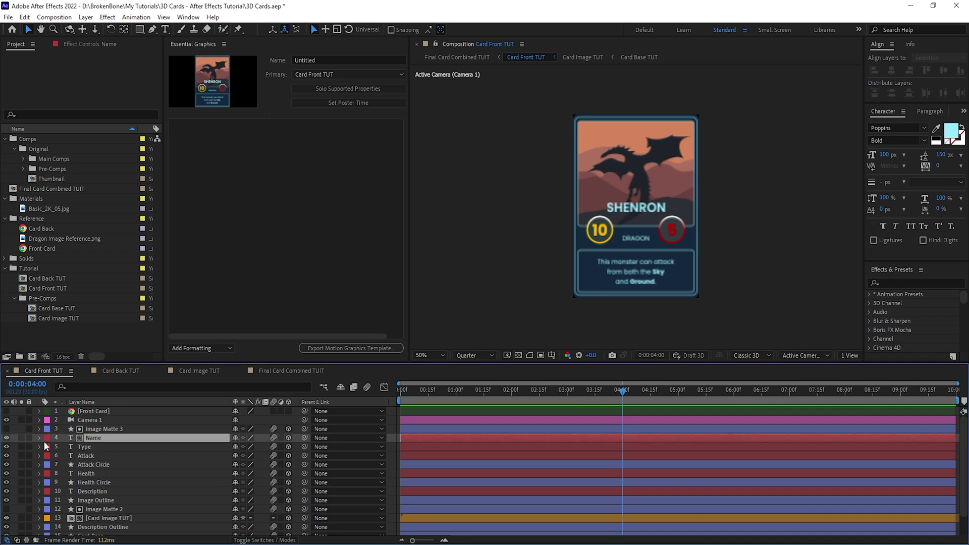
{"action": "left_click", "coordinate": [40, 439]}
{"action": "scroll", "coordinate": [53, 446], "scroll_direction": "down", "scroll_amount": 2}
{"action": "left_click", "coordinate": [48, 424]}
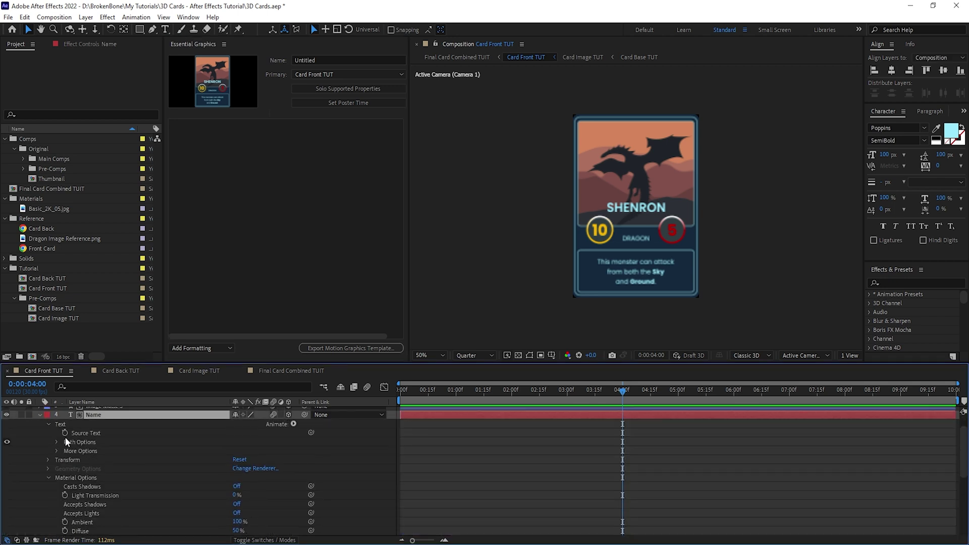
{"action": "left_click", "coordinate": [95, 434]}
{"action": "left_click_drag", "start_coordinate": [98, 432], "coordinate": [308, 189]}
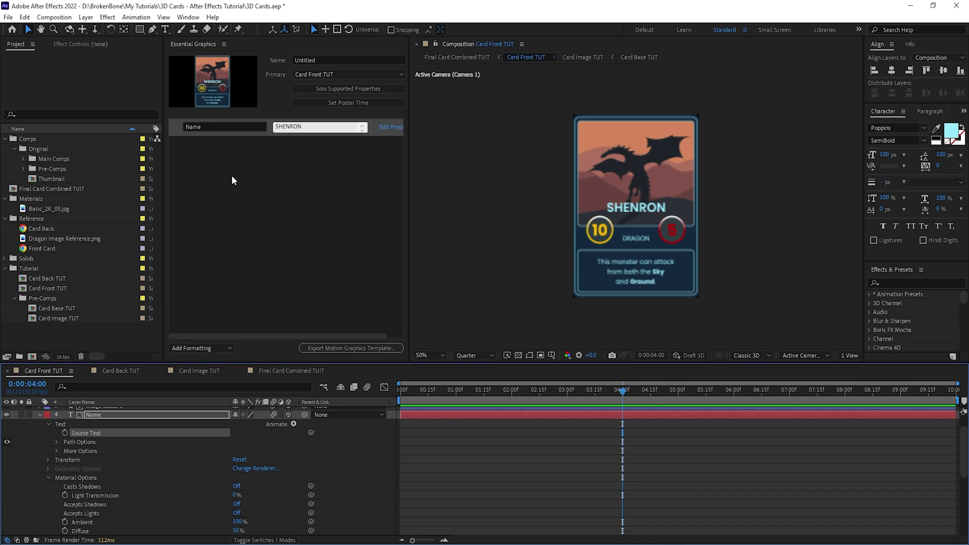
- Test the Name control by changing its text to CHANGE, and undo the edit
{"action": "type", "text": "CHANGE"}
{"action": "key", "text": "Return"}
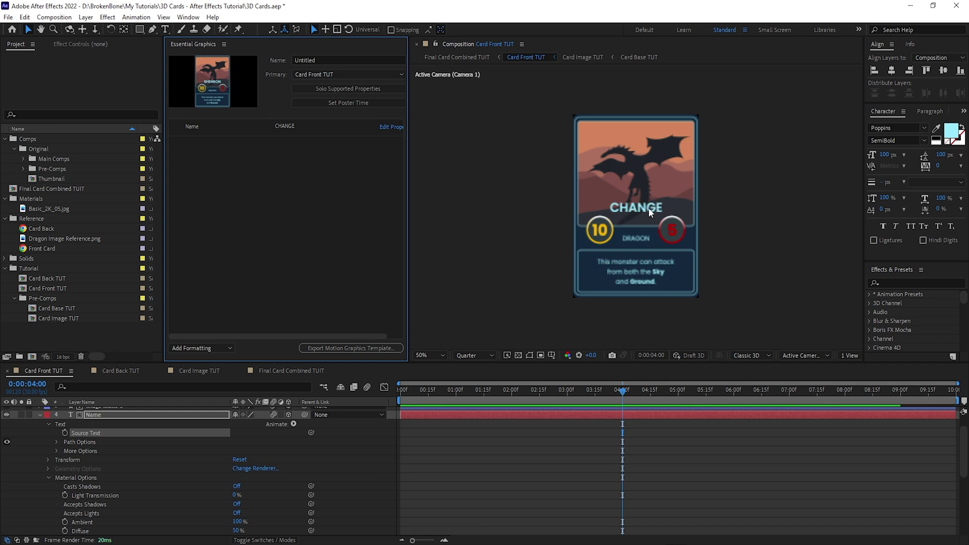
{"action": "left_click", "coordinate": [332, 401]}
{"action": "key", "text": "ctrl+z"}
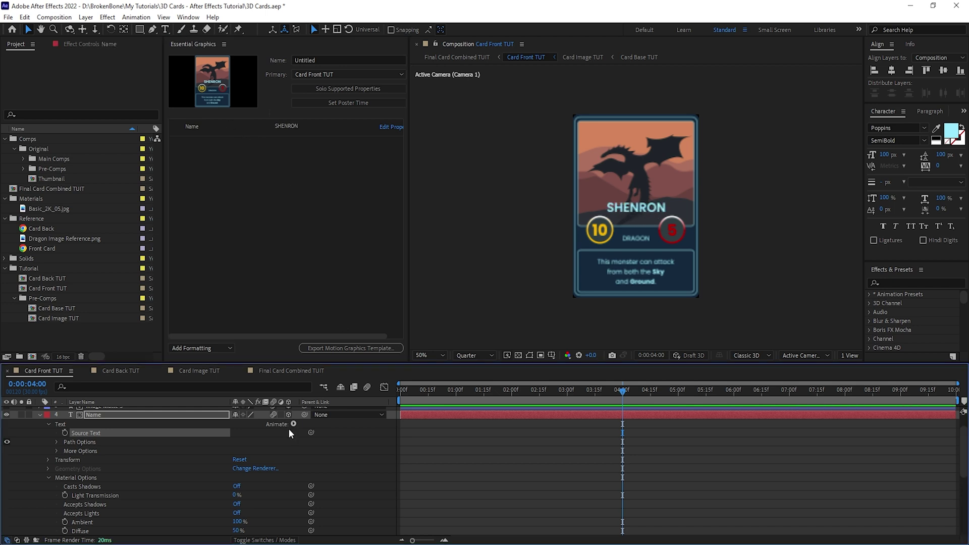
- Add the Source Text of the Type, Attack, Health and Description layers to Essential Graphics and save the project
{"action": "left_click", "coordinate": [39, 415]}
{"action": "left_click", "coordinate": [39, 424]}
{"action": "mouse_move", "coordinate": [87, 442]}
{"action": "left_mouse_down"}
{"action": "mouse_move", "coordinate": [242, 202]}
{"action": "mouse_move", "coordinate": [243, 217]}
{"action": "left_mouse_up"}
{"action": "left_click", "coordinate": [93, 469], "text": "ctrl"}
{"action": "mouse_move", "coordinate": [87, 468]}
{"action": "left_mouse_down"}
{"action": "mouse_move", "coordinate": [258, 271]}
{"action": "mouse_move", "coordinate": [247, 247]}
{"action": "left_mouse_up"}
{"action": "left_click_drag", "start_coordinate": [86, 504], "coordinate": [231, 241]}
{"action": "key", "text": "ctrl+s"}
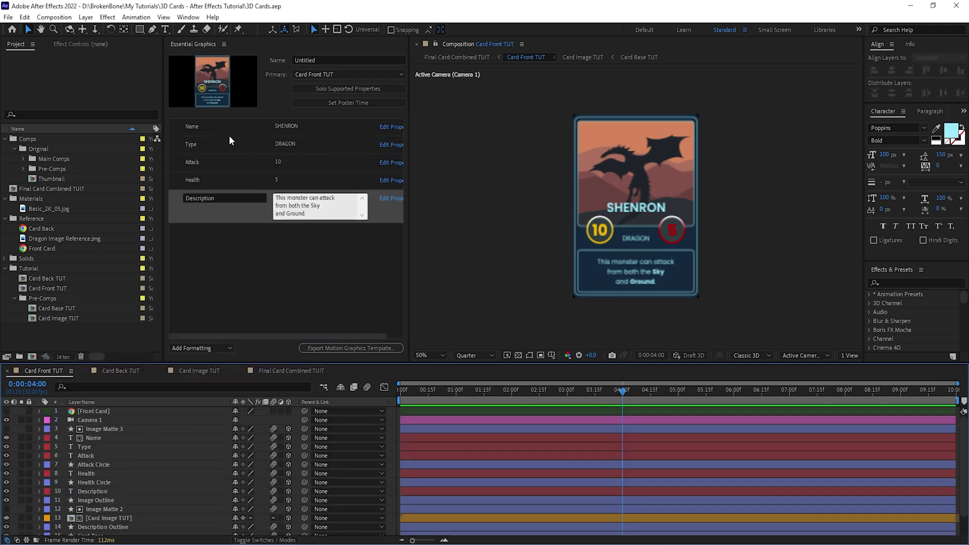
- Enable custom font selection and font size adjustment for the Name control, and set its font style to Bold
{"action": "left_click", "coordinate": [389, 127]}
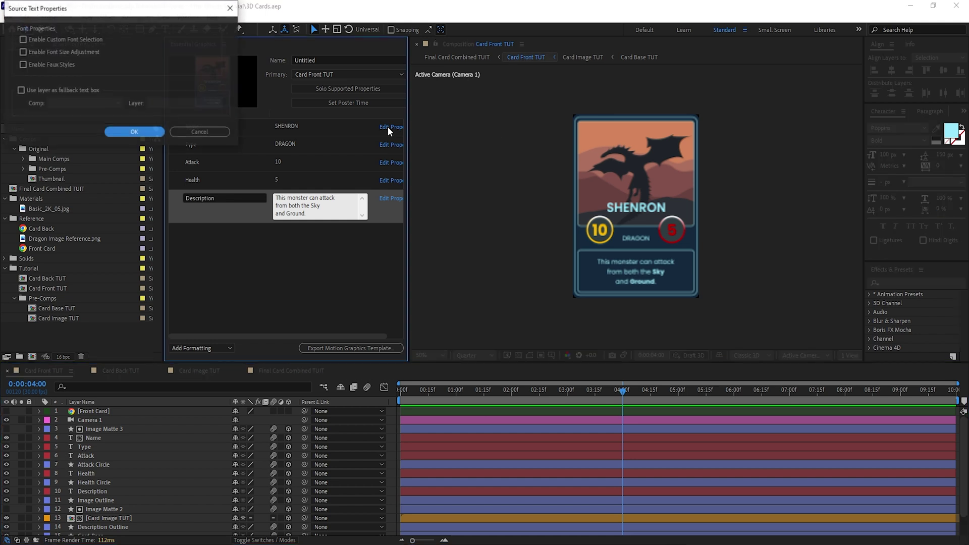
{"action": "left_click", "coordinate": [59, 51]}
{"action": "left_click", "coordinate": [61, 40]}
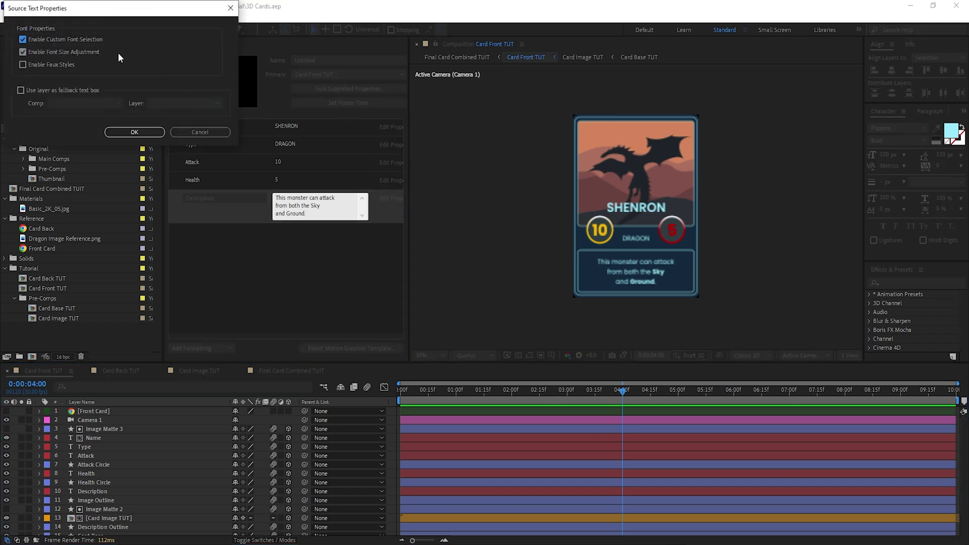
{"action": "left_click", "coordinate": [133, 132]}
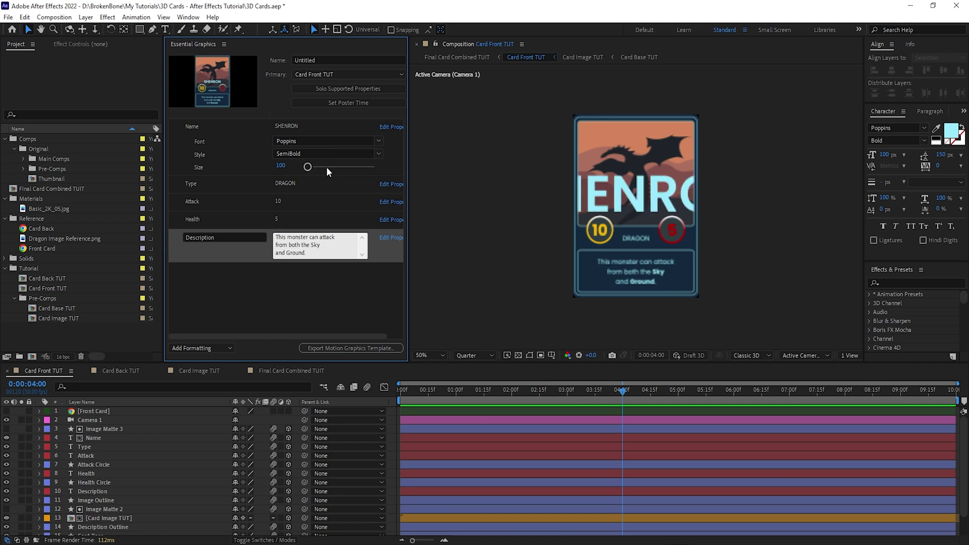
{"action": "left_click", "coordinate": [378, 154]}
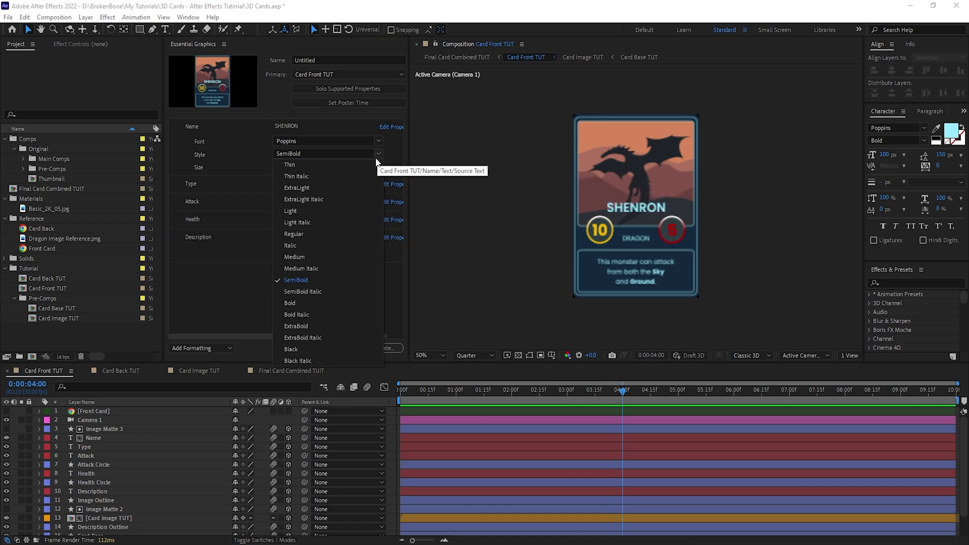
{"action": "left_click", "coordinate": [304, 303]}
- Change the Health control's text to 8 and save the project
{"action": "left_click", "coordinate": [238, 218]}
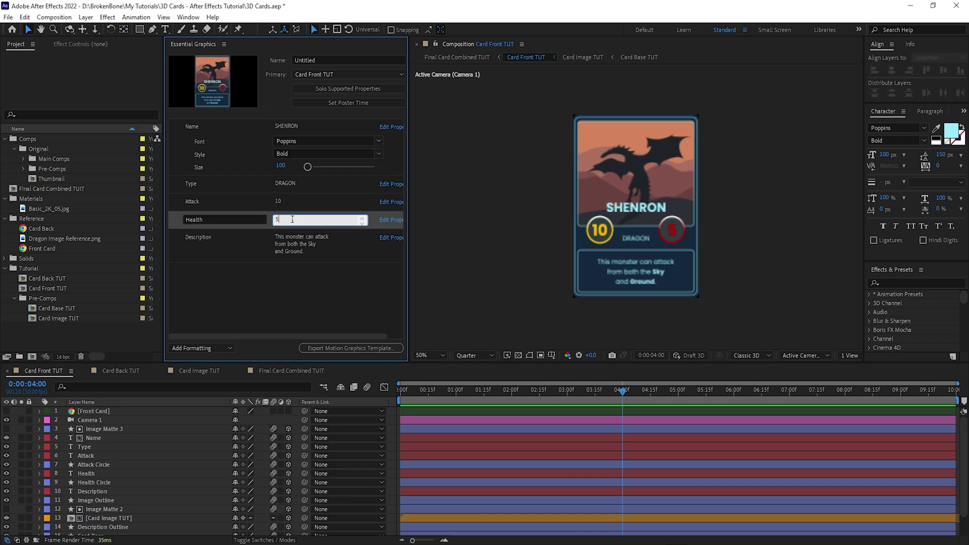
{"action": "left_click", "coordinate": [263, 267]}
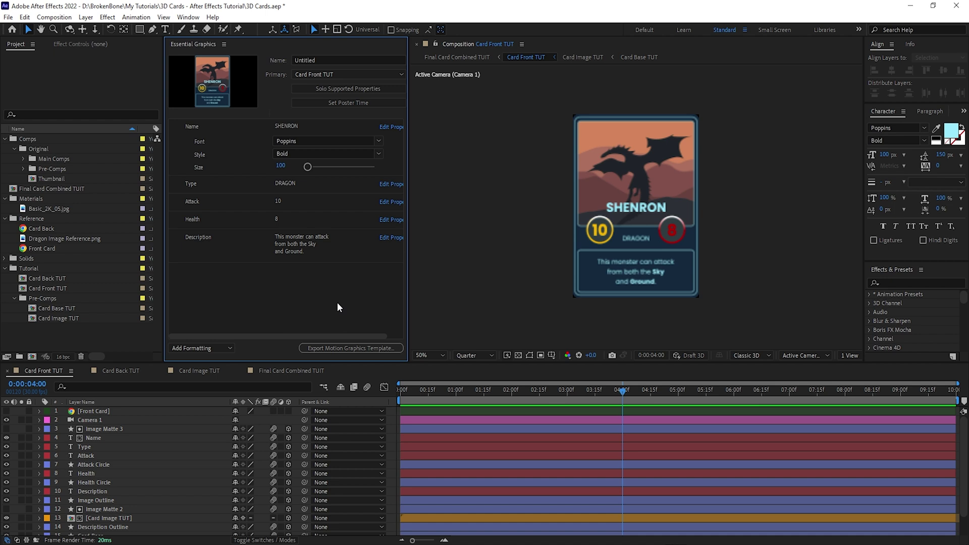
{"action": "key", "text": "ctrl+s"}
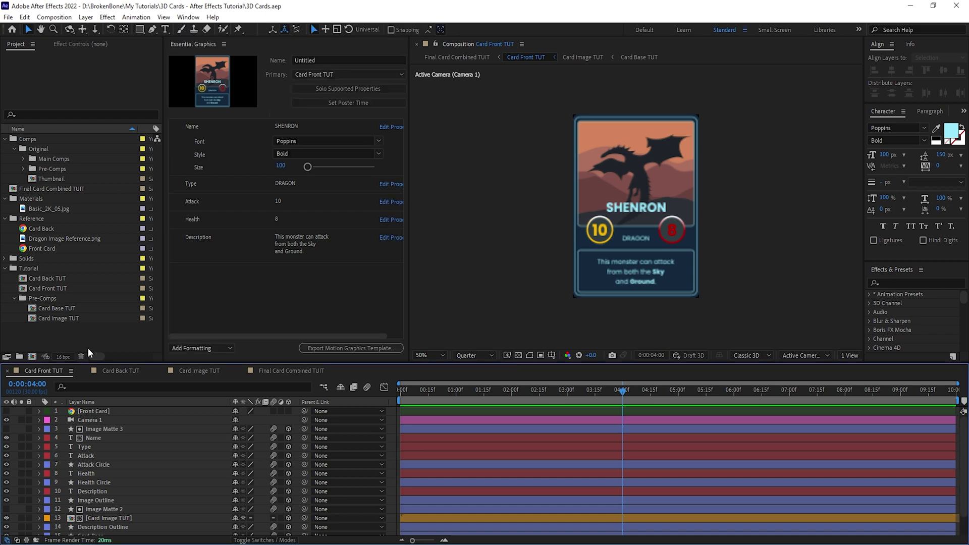
- Go to the Final Card Combined TUIT composition and close Essential Graphics
{"action": "left_click", "coordinate": [298, 373]}
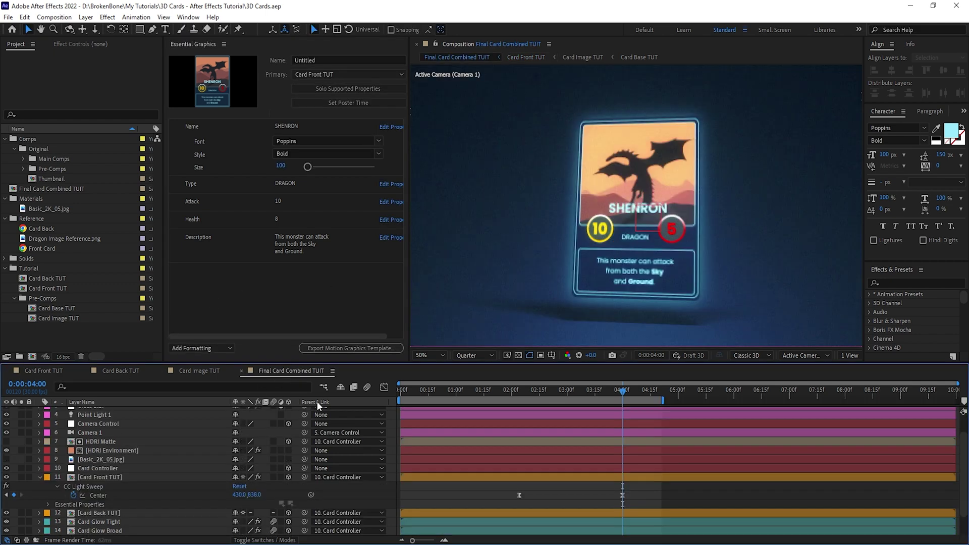
{"action": "left_click", "coordinate": [223, 44]}
{"action": "left_click", "coordinate": [242, 47]}
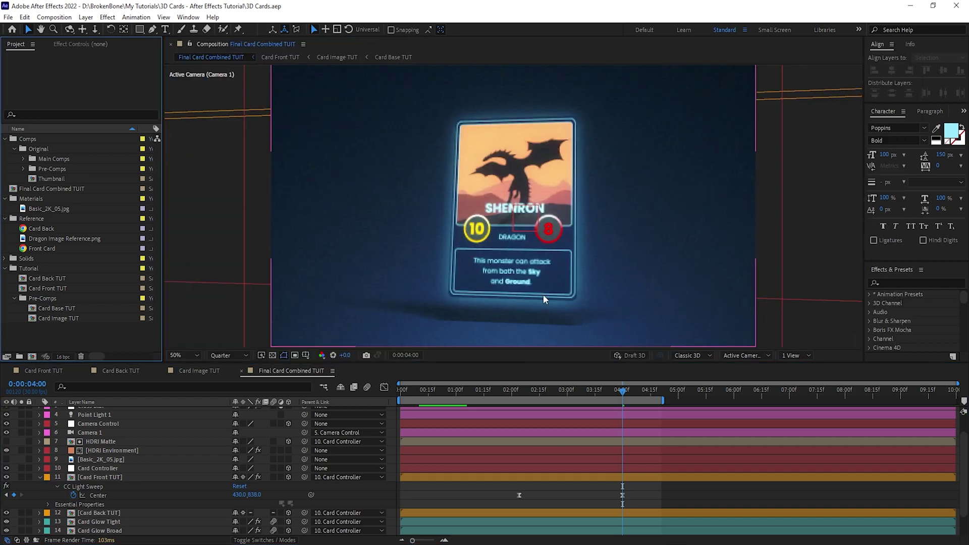
- Override the Name essential property of the Card Front TUT layer with the text CHANGE
{"action": "left_click", "coordinate": [543, 295]}
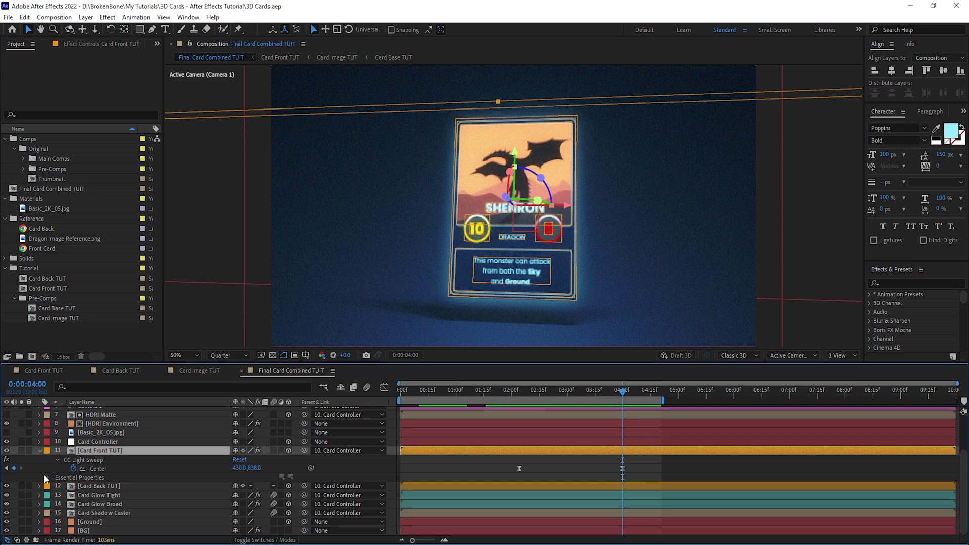
{"action": "left_click", "coordinate": [48, 478]}
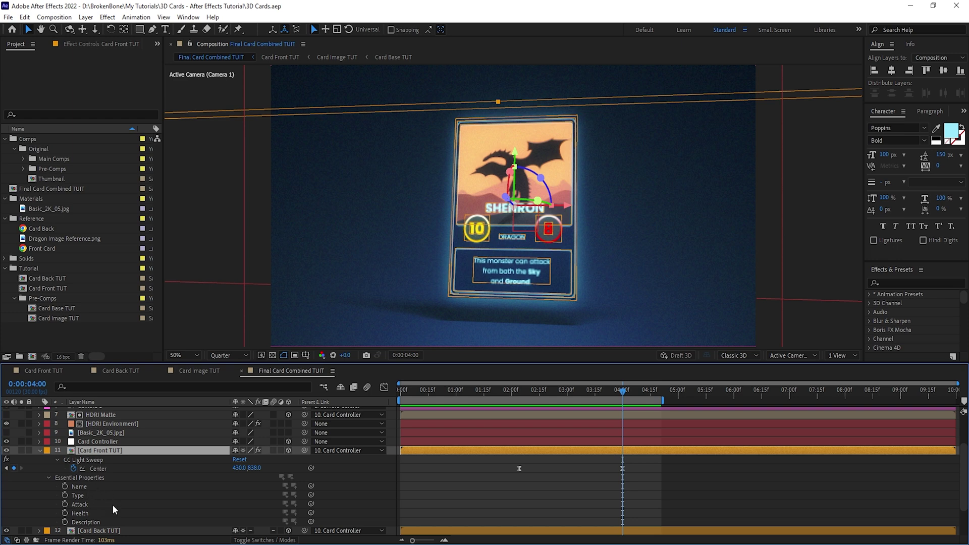
{"action": "right_click", "coordinate": [86, 487]}
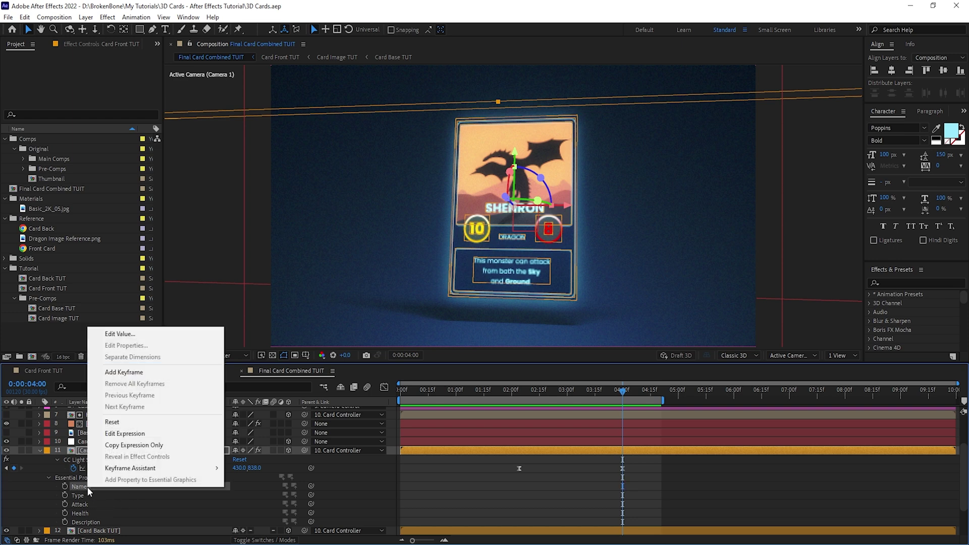
{"action": "left_click", "coordinate": [120, 335]}
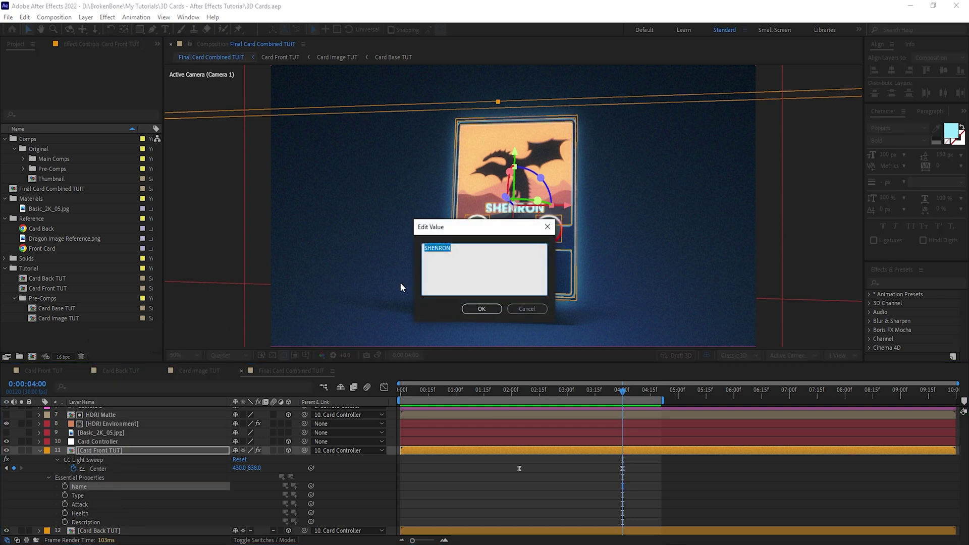
{"action": "type", "text": "CHANGE"}
{"action": "left_click", "coordinate": [481, 308]}
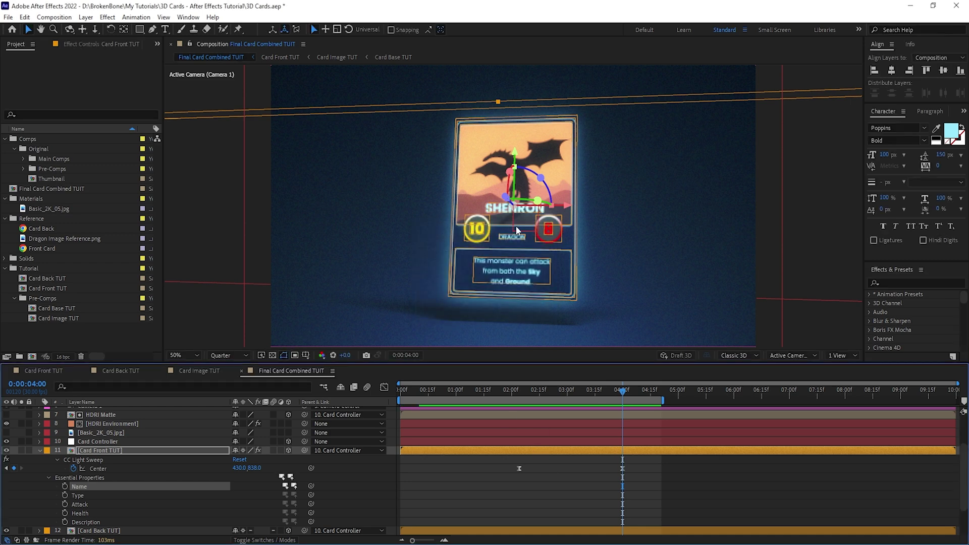
{"action": "left_click", "coordinate": [531, 265]}
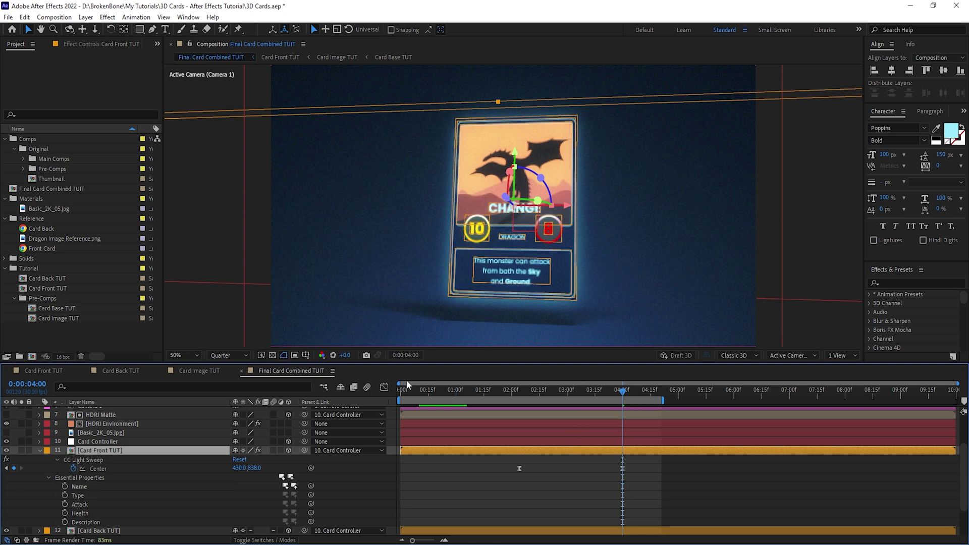
- Duplicate the Final Card Combined TUIT composition in the project and open the duplicate
{"action": "right_click", "coordinate": [287, 371]}
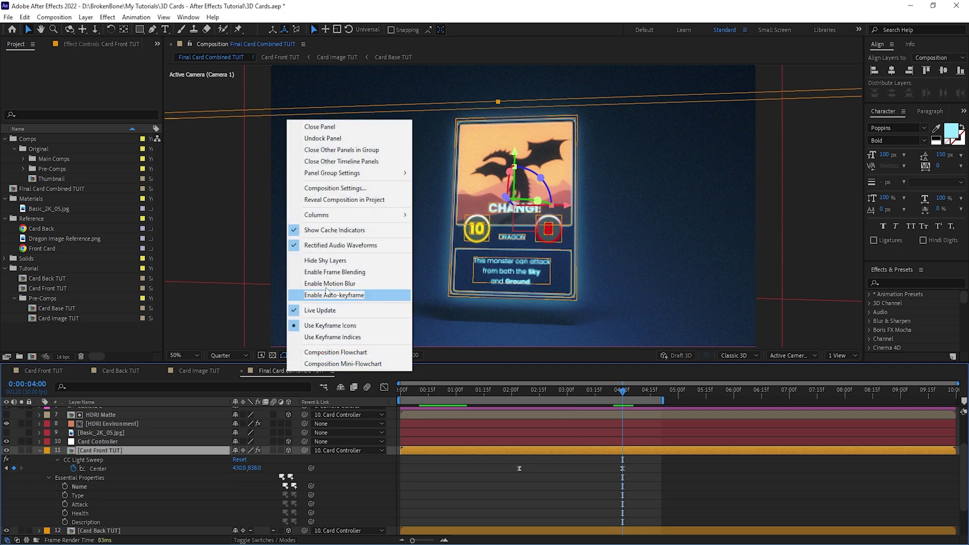
{"action": "left_click", "coordinate": [350, 203]}
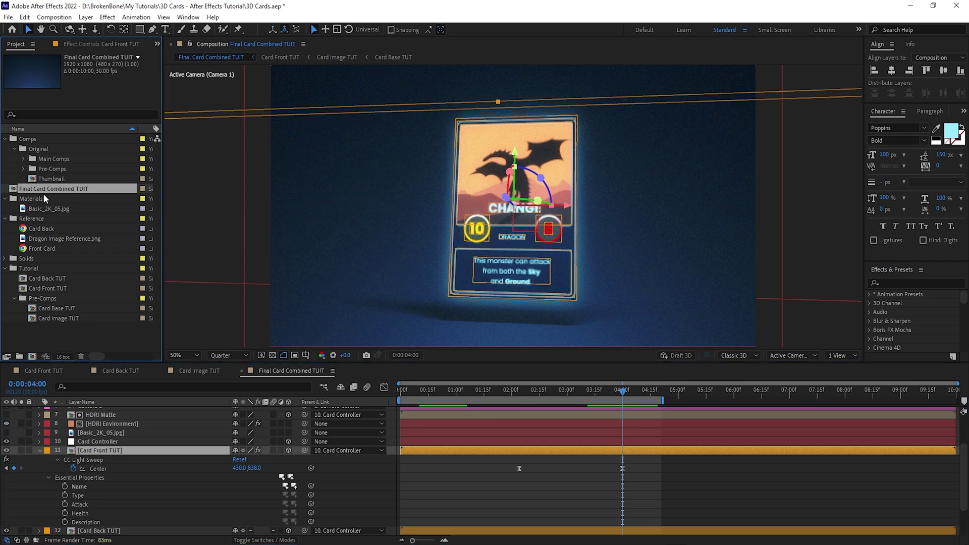
{"action": "key", "text": "ctrl+d"}
{"action": "double_click", "coordinate": [70, 202]}
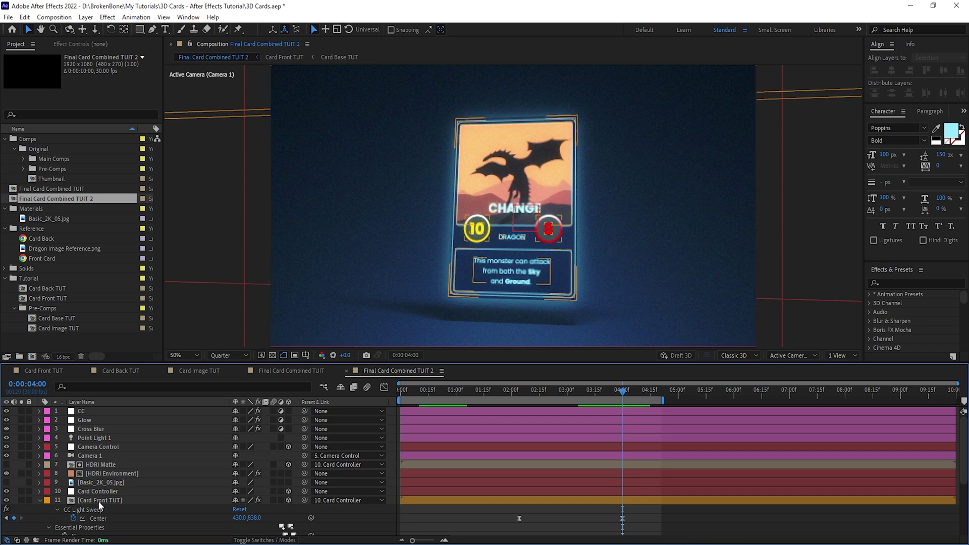
- In Final Card Combined TUIT 2, set the Card Front TUT layer's Name essential property to ELSE
{"action": "left_click", "coordinate": [98, 501]}
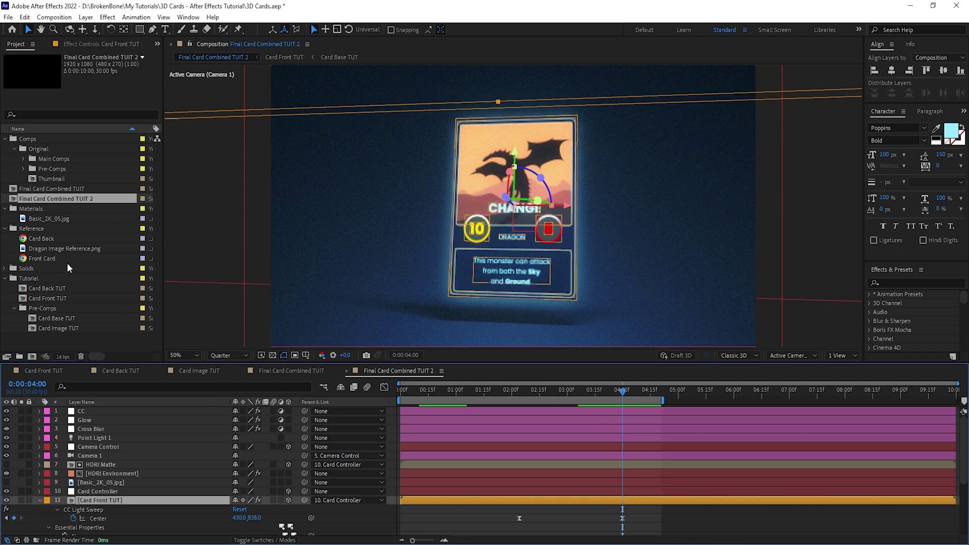
{"action": "scroll", "coordinate": [129, 468], "scroll_direction": "down", "scroll_amount": 3}
{"action": "right_click", "coordinate": [87, 485]}
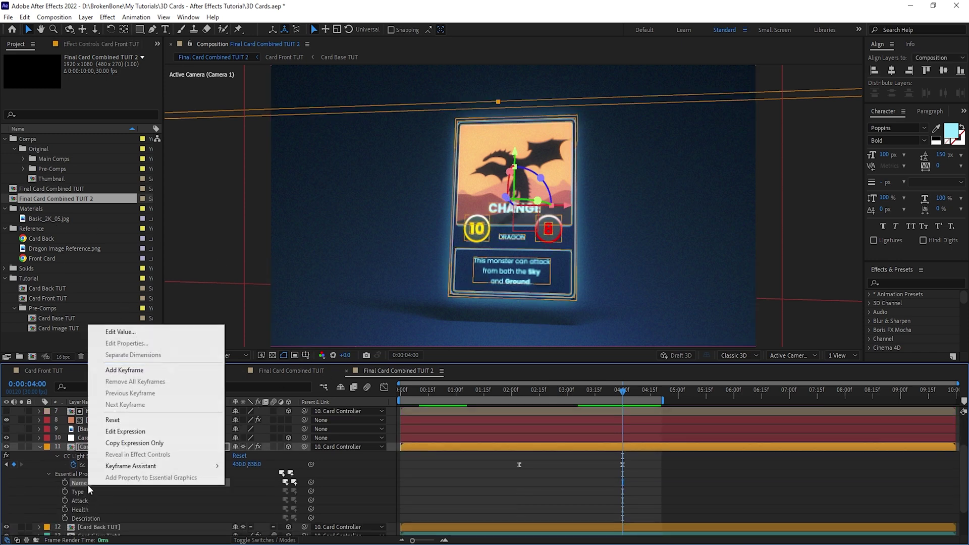
{"action": "left_click", "coordinate": [127, 337]}
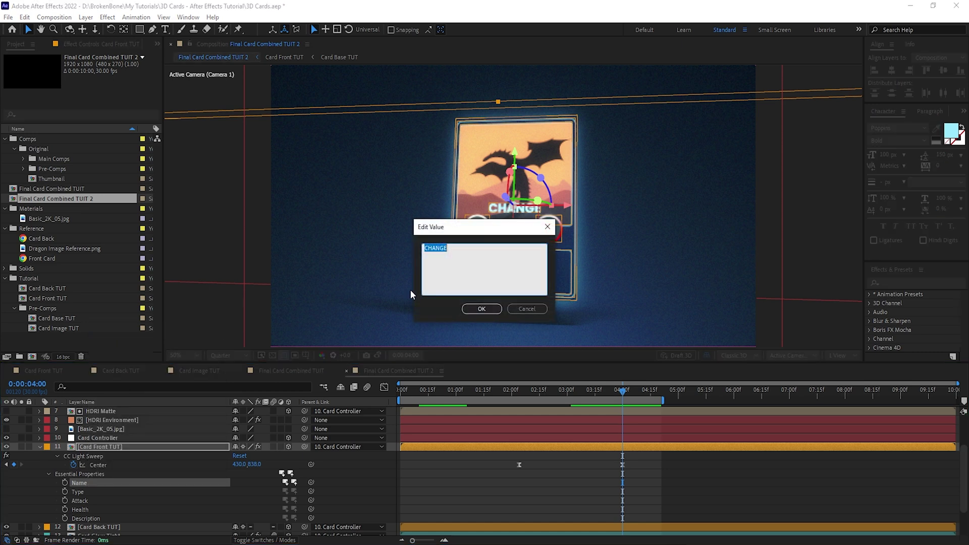
{"action": "type", "text": "TEST"}
{"action": "left_click", "coordinate": [482, 308]}
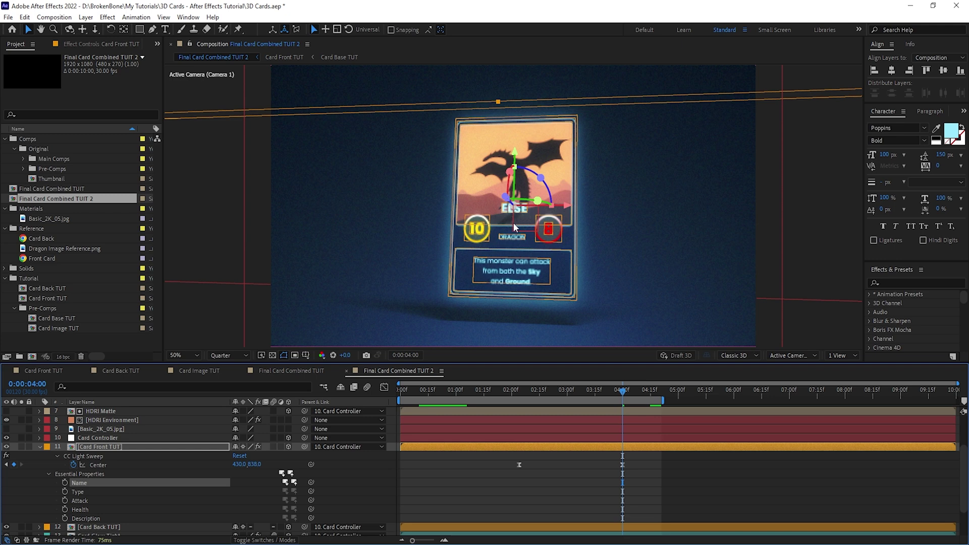
- Compare the card names in Final Card Combined TUIT and Final Card Combined TUIT 2
{"action": "left_click", "coordinate": [306, 370]}
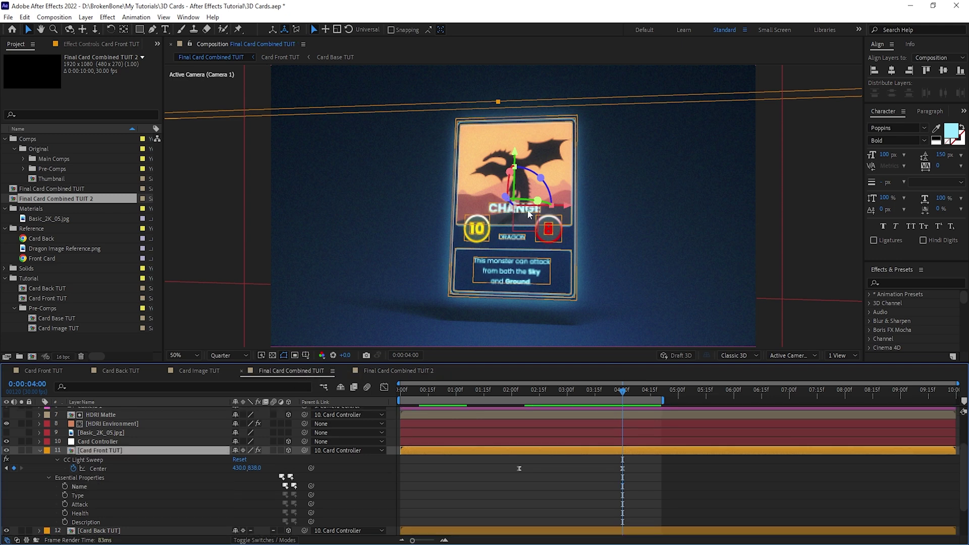
{"action": "key", "text": "slash"}
{"action": "left_click", "coordinate": [401, 372]}
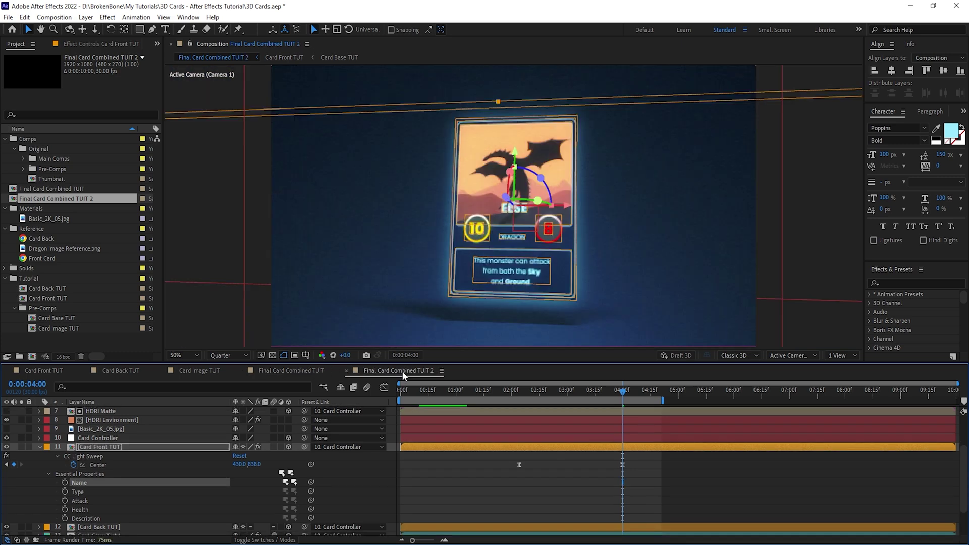
{"action": "scroll", "coordinate": [401, 373], "scroll_direction": "up", "scroll_amount": 1}
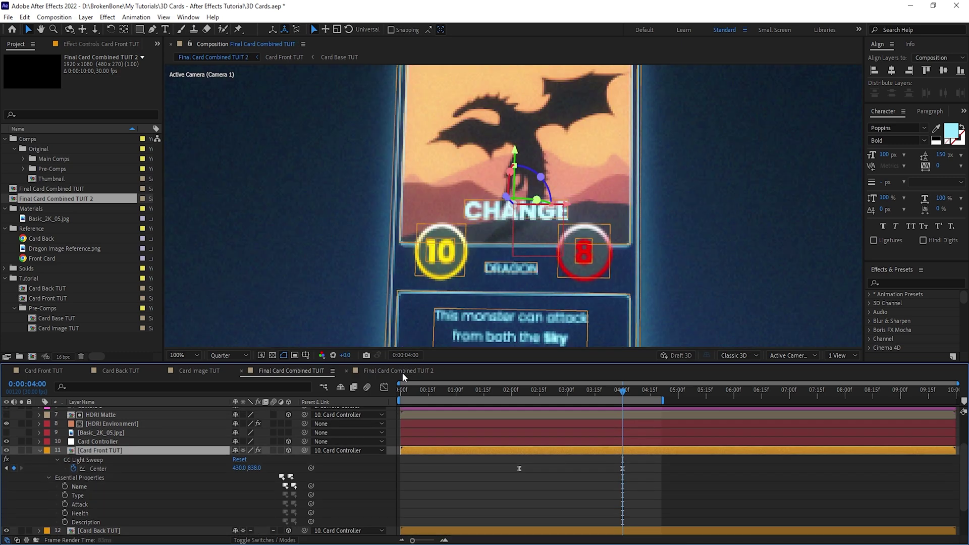
{"action": "scroll", "coordinate": [516, 277], "scroll_direction": "down", "scroll_amount": 1}
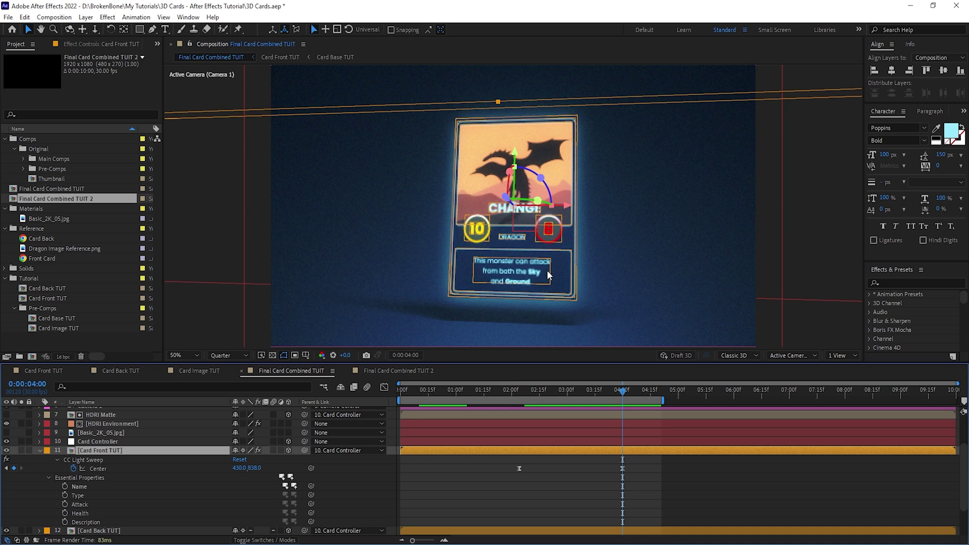
{"action": "left_click", "coordinate": [376, 371]}
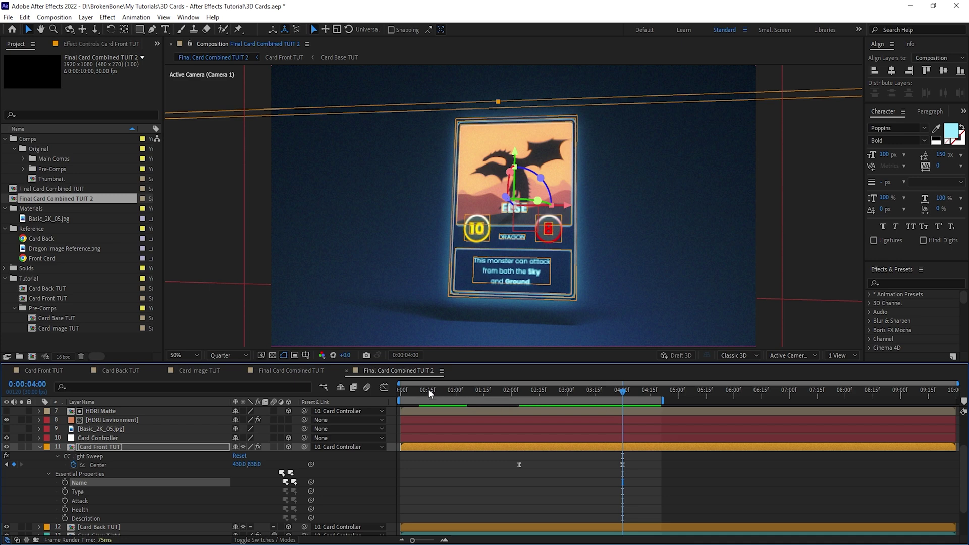
- Delete the Final Card Combined TUIT 2 composition and return to Final Card Combined TUIT
{"action": "left_click", "coordinate": [47, 199]}
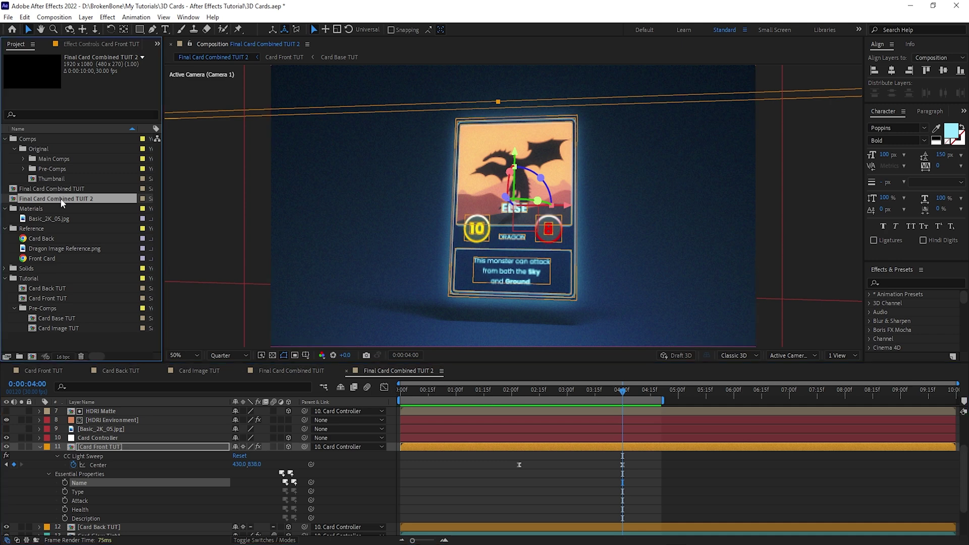
{"action": "key", "text": "Delete"}
{"action": "key", "text": "Return"}
{"action": "left_click", "coordinate": [301, 370]}
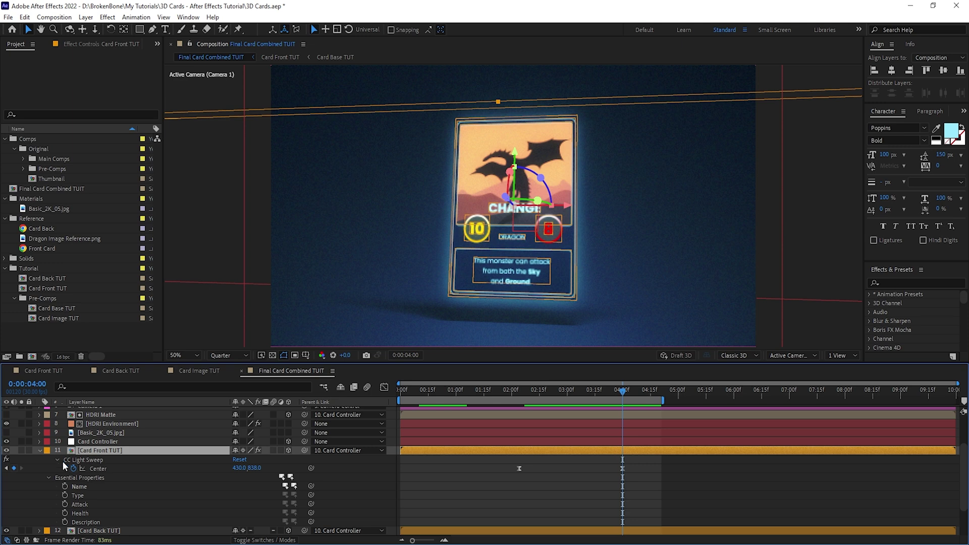
- Duplicate the layers from Card Controller through Card Shadow Caster together with HDRI Matte and HDRI Environment
{"action": "left_click", "coordinate": [39, 450]}
{"action": "scroll", "coordinate": [103, 489], "scroll_direction": "up", "scroll_amount": 2}
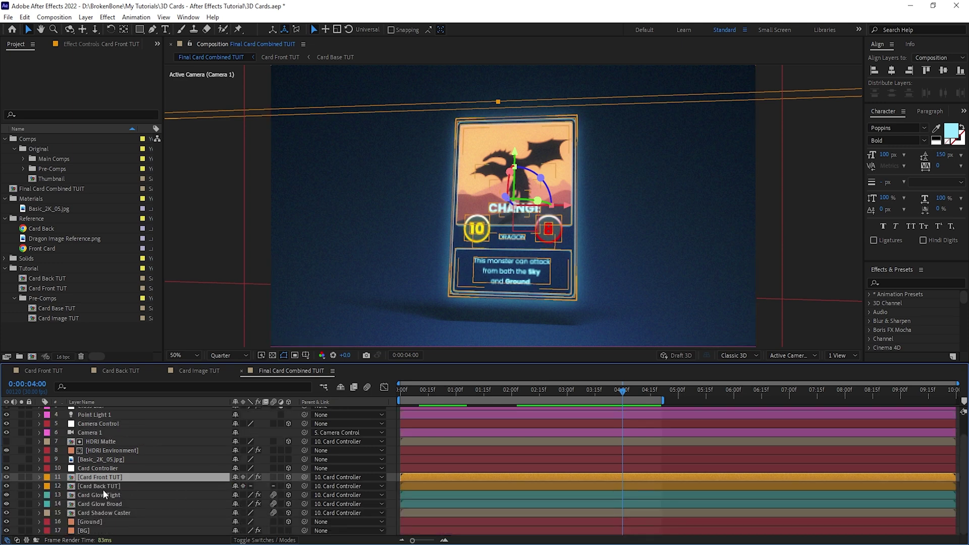
{"action": "left_click", "coordinate": [104, 514]}
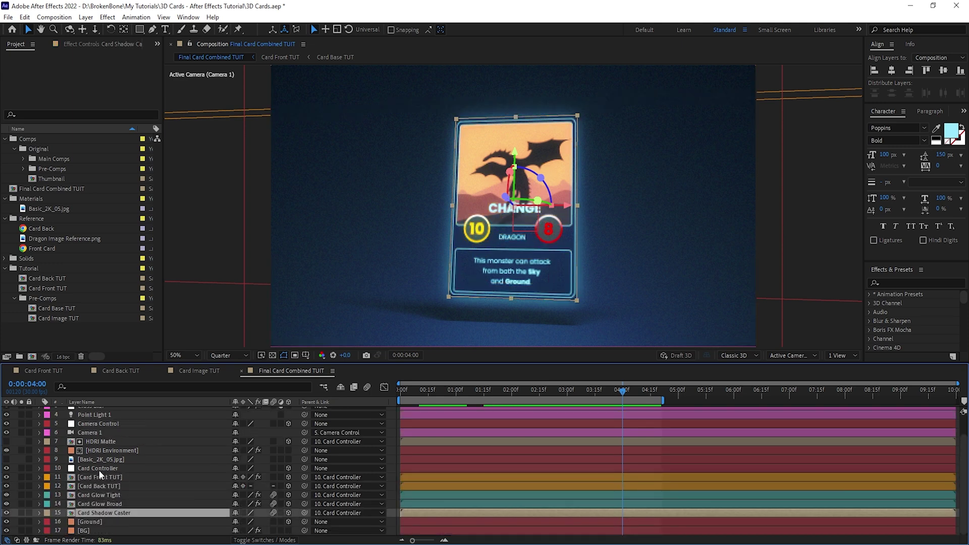
{"action": "left_click", "coordinate": [104, 468], "text": "shift"}
{"action": "left_click", "coordinate": [112, 449], "text": "ctrl"}
{"action": "left_click", "coordinate": [96, 443], "text": "ctrl"}
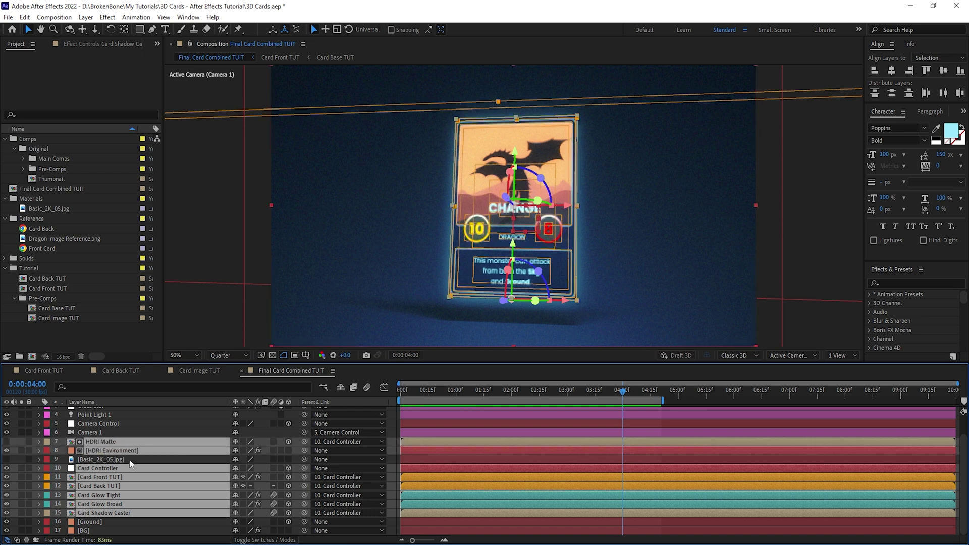
{"action": "key", "text": "ctrl+d"}
- Move Card Controller 2 to the right and the original Card Controller to the left so the two cards stand side by side
{"action": "left_click", "coordinate": [117, 486]}
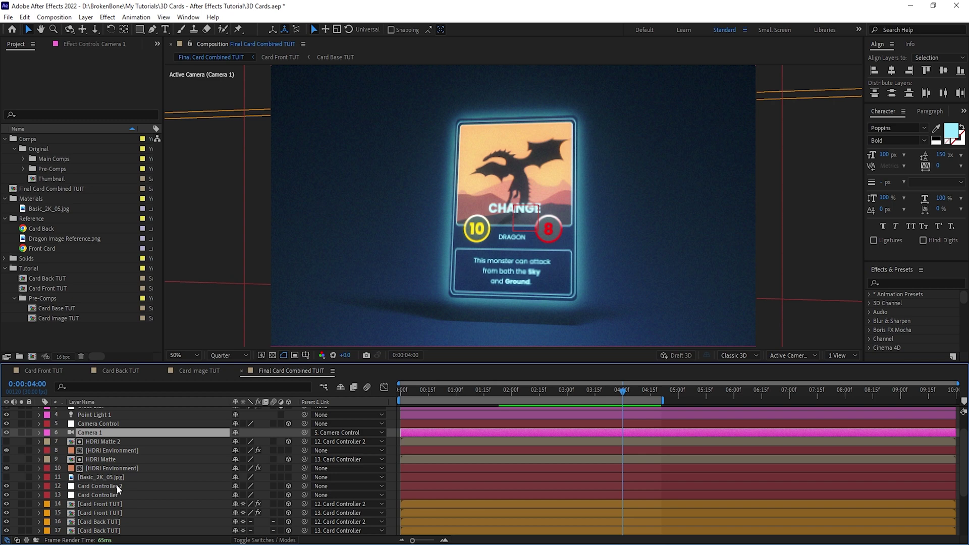
{"action": "left_click_drag", "start_coordinate": [561, 299], "coordinate": [682, 299]}
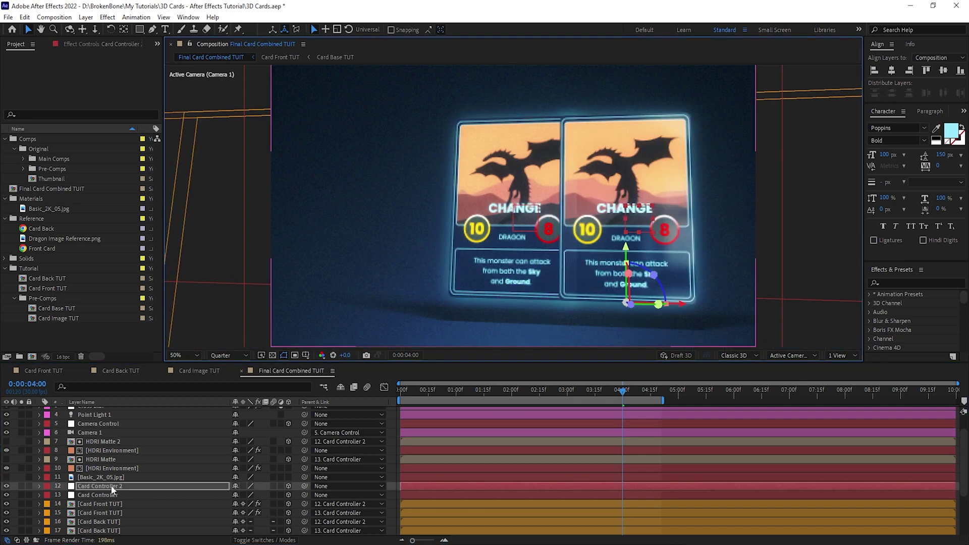
{"action": "left_click", "coordinate": [112, 494]}
{"action": "left_click_drag", "start_coordinate": [561, 299], "coordinate": [483, 299]}
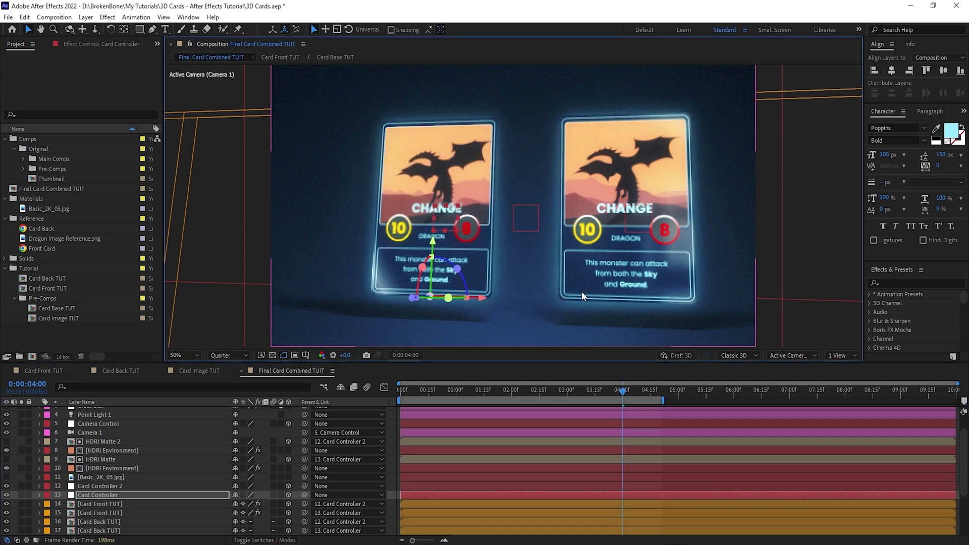
- Set the Attack essential property of Card Controller 2's Card Front TUT layer to 20 and inspect the attack number on both cards
{"action": "scroll", "coordinate": [100, 503], "scroll_direction": "down", "scroll_amount": 1}
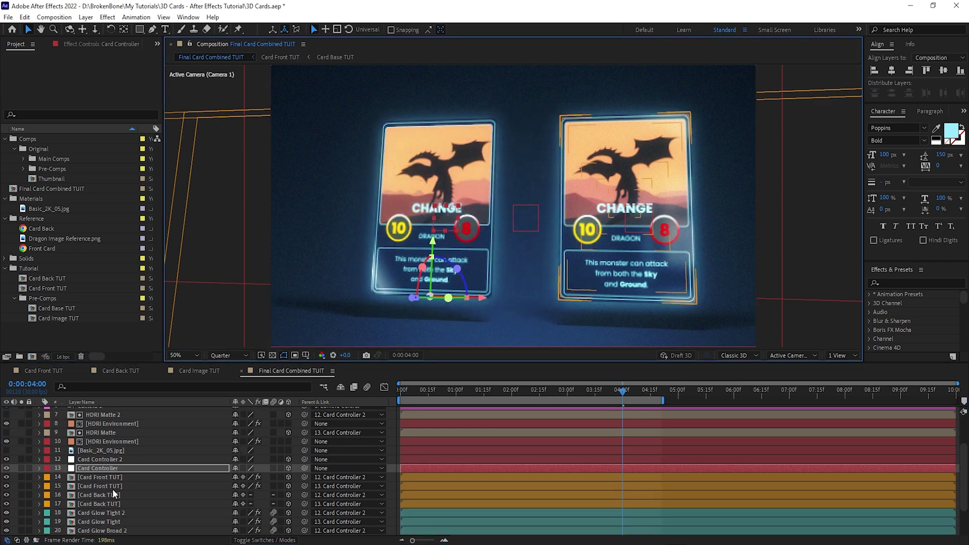
{"action": "left_click", "coordinate": [100, 477]}
{"action": "left_click", "coordinate": [39, 477]}
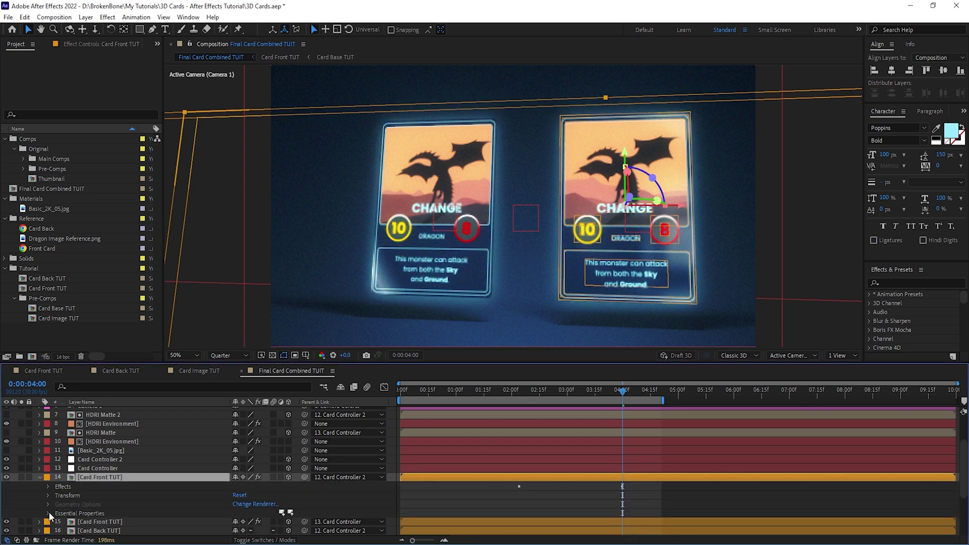
{"action": "scroll", "coordinate": [116, 511], "scroll_direction": "down", "scroll_amount": 1}
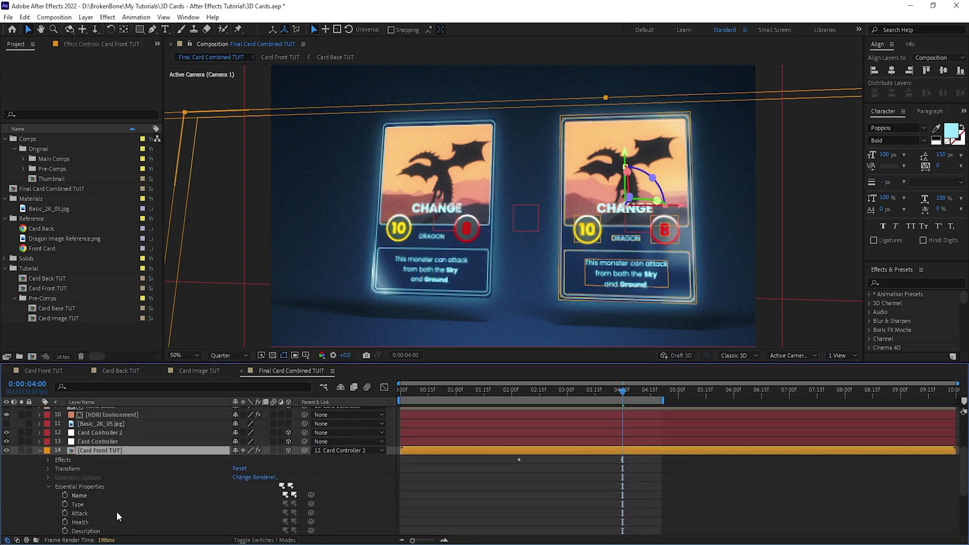
{"action": "right_click", "coordinate": [83, 511]}
{"action": "left_click", "coordinate": [123, 362]}
{"action": "type", "text": "20"}
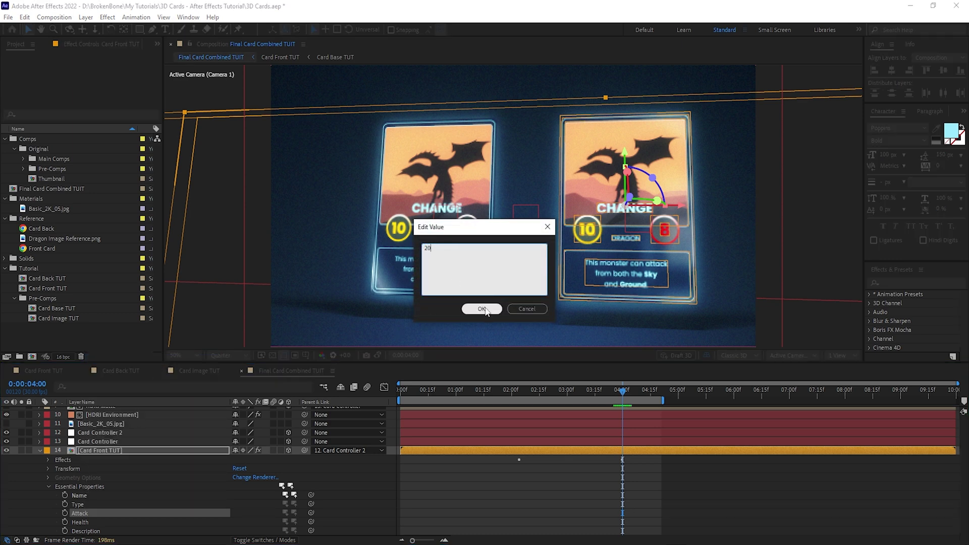
{"action": "left_click", "coordinate": [485, 310]}
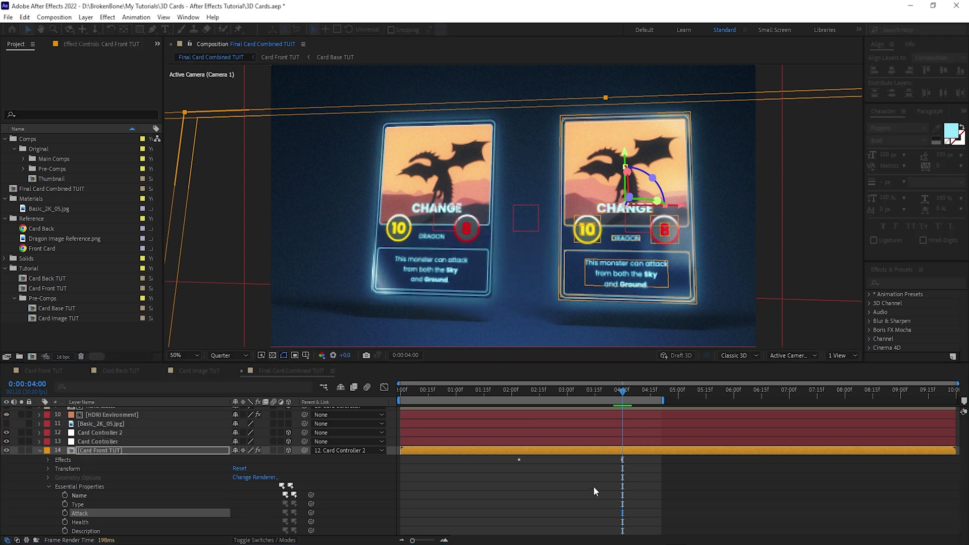
{"action": "scroll", "coordinate": [591, 228], "scroll_direction": "up", "scroll_amount": 5}
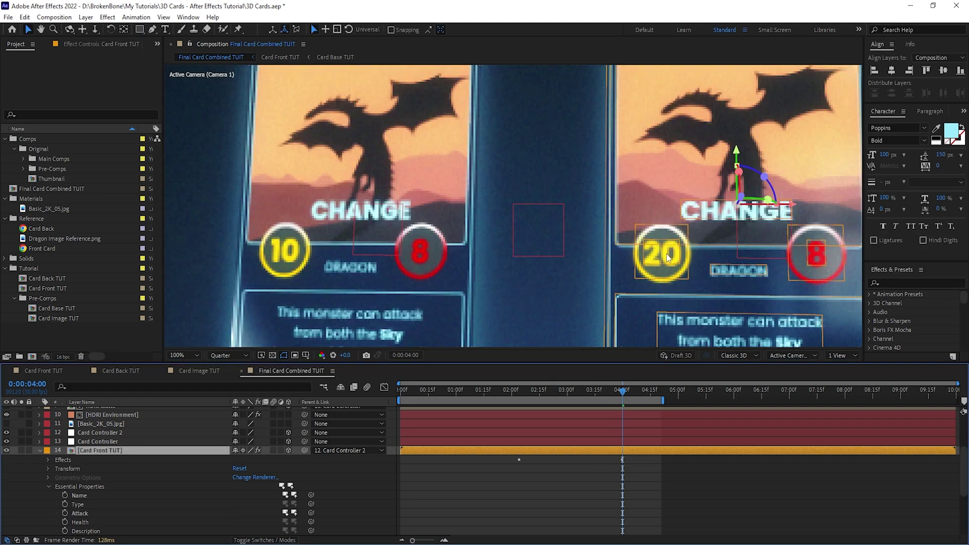
{"action": "scroll", "coordinate": [540, 279], "scroll_direction": "down", "scroll_amount": 5}
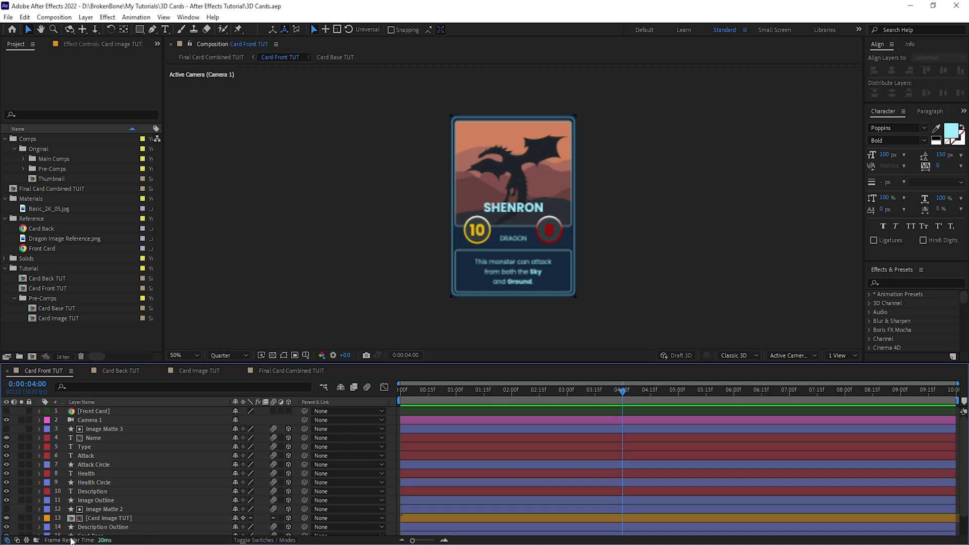
- Duplicate the Card Image TUT layer's source composition in the project and name the copy Card Image TUT (Red Dragon)
{"action": "right_click", "coordinate": [107, 517]}
{"action": "mouse_move", "coordinate": [150, 421]}
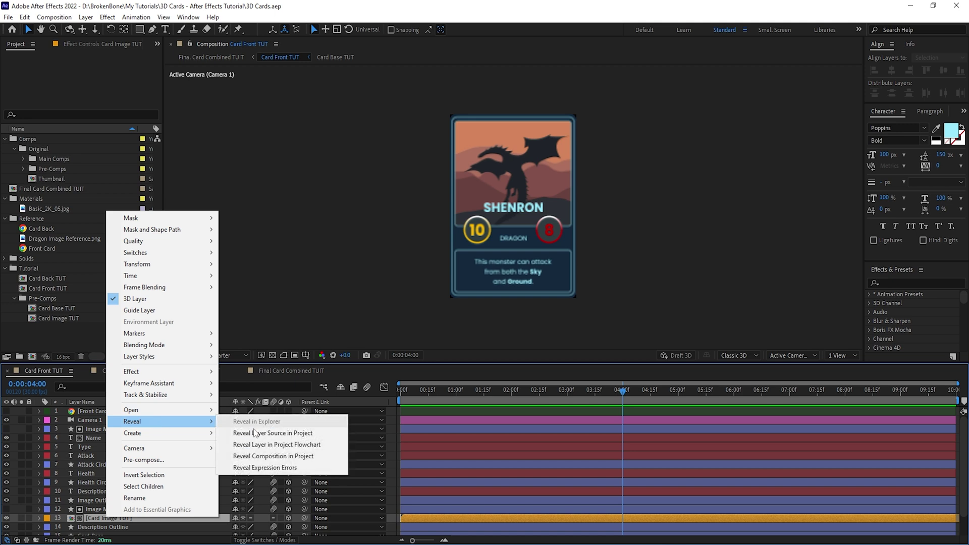
{"action": "left_click", "coordinate": [237, 433]}
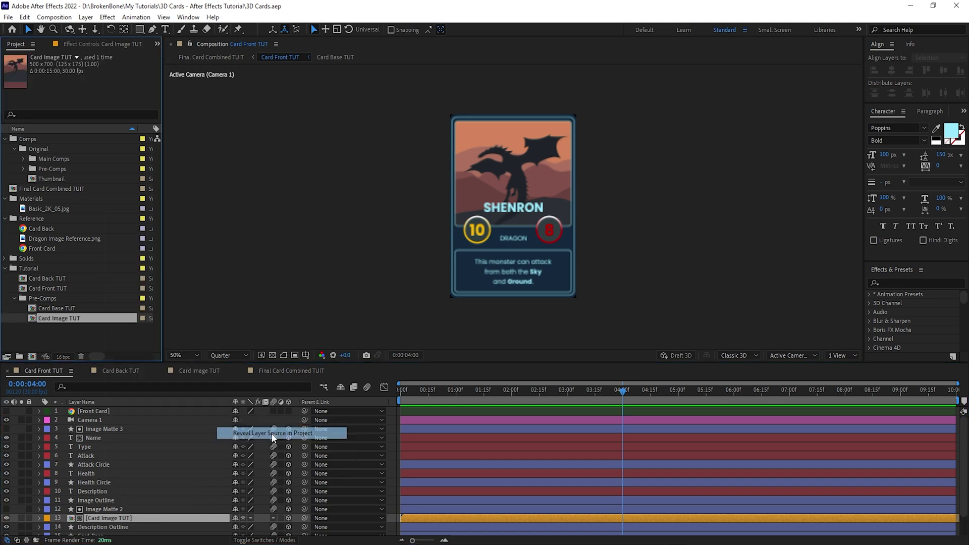
{"action": "key", "text": "ctrl+d"}
{"action": "key", "text": "Return"}
{"action": "left_click", "coordinate": [96, 328]}
{"action": "key", "text": "BackSpace"}
{"action": "key", "text": "BackSpace"}
{"action": "type", "text": "(Red Dragon)"}
{"action": "key", "text": "Return"}
- Delete the Mountain 1 through Mountain 4 layers from the Card Image TUT (Red Dragon) composition
{"action": "double_click", "coordinate": [98, 330]}
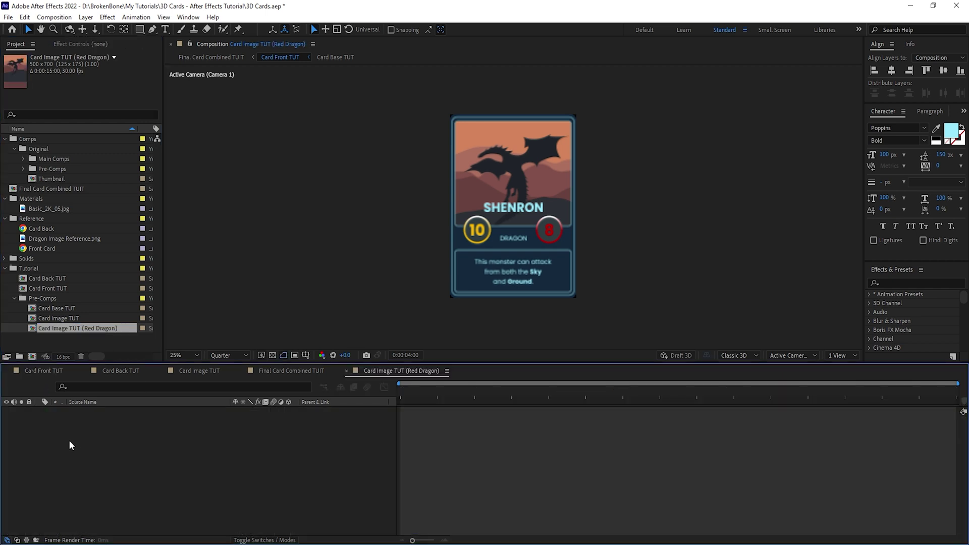
{"action": "left_click", "coordinate": [94, 455]}
{"action": "left_click", "coordinate": [101, 482], "text": "shift"}
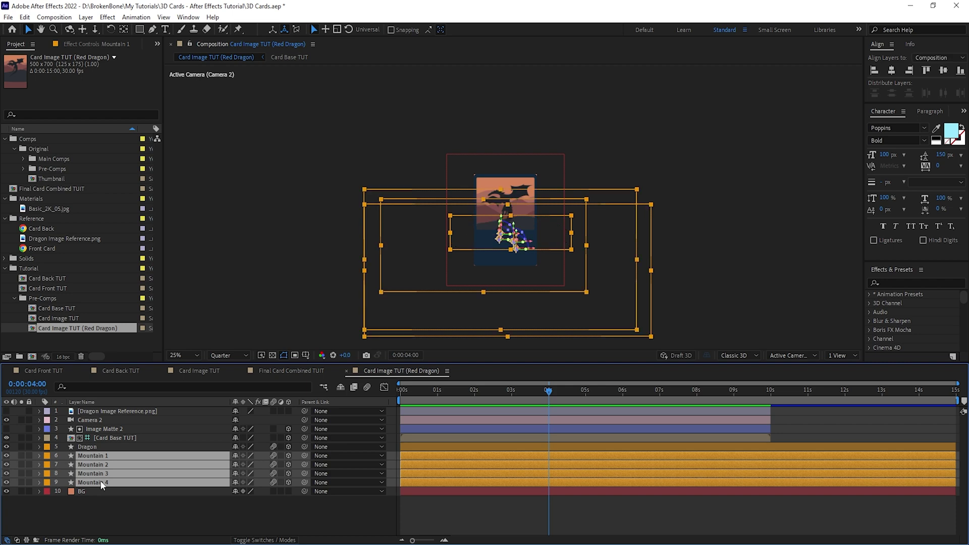
{"action": "key", "text": "Delete"}
- Change the BG solid's color to a dark red in the Card Image TUT (Red Dragon) composition
{"action": "scroll", "coordinate": [525, 268], "scroll_direction": "up", "scroll_amount": 2}
{"action": "left_click", "coordinate": [127, 492]}
{"action": "key", "text": "F3"}
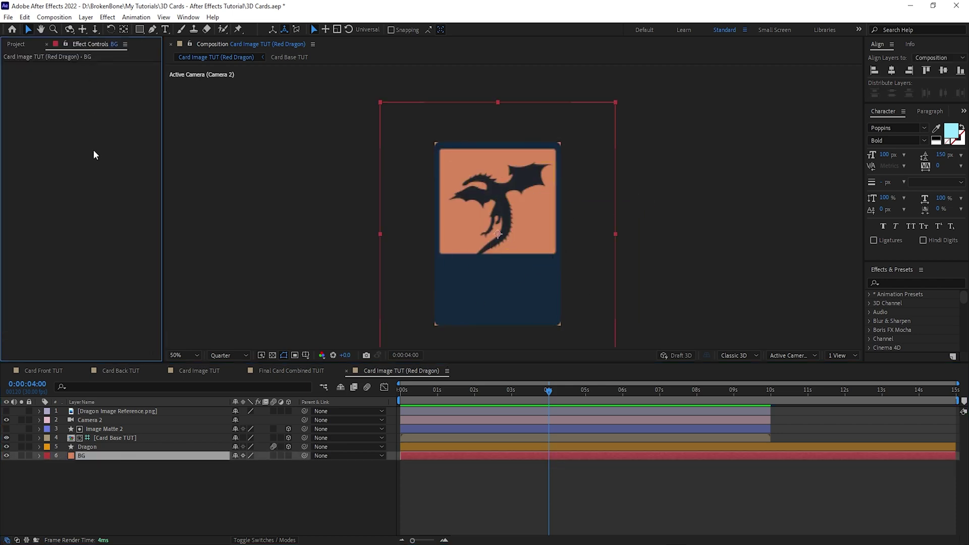
{"action": "key", "text": "ctrl+shift+y"}
{"action": "left_click", "coordinate": [217, 398]}
{"action": "left_click", "coordinate": [158, 271]}
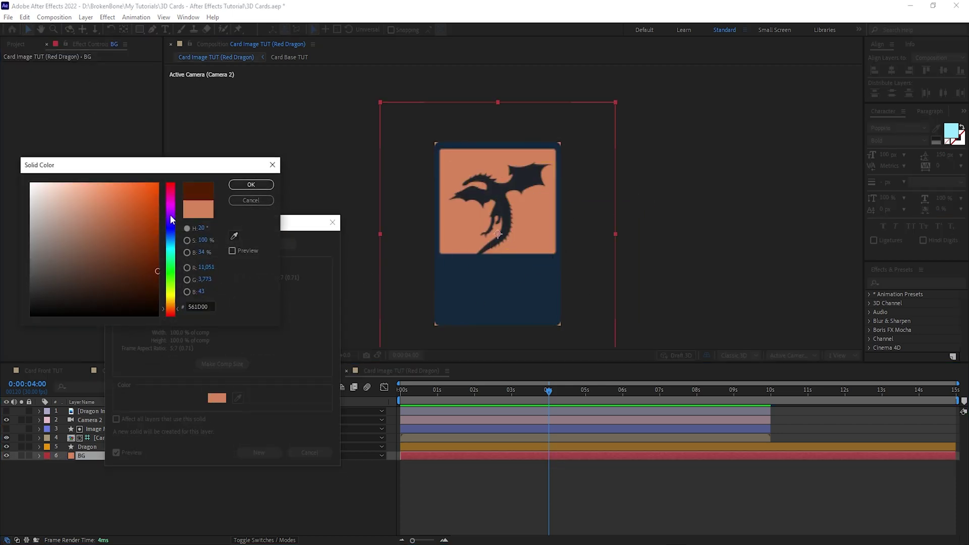
{"action": "left_click_drag", "start_coordinate": [169, 225], "coordinate": [177, 176]}
{"action": "left_click", "coordinate": [251, 185]}
{"action": "left_click", "coordinate": [259, 452]}
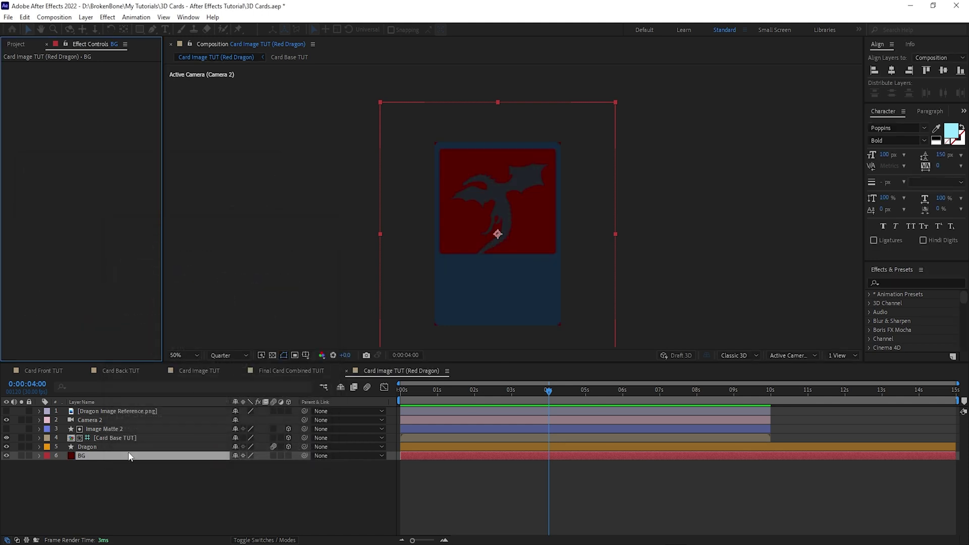
- Change the Dragon shape layer's fill to a bright red, about #E21B1B
{"action": "left_click", "coordinate": [126, 446]}
{"action": "left_click", "coordinate": [475, 30]}
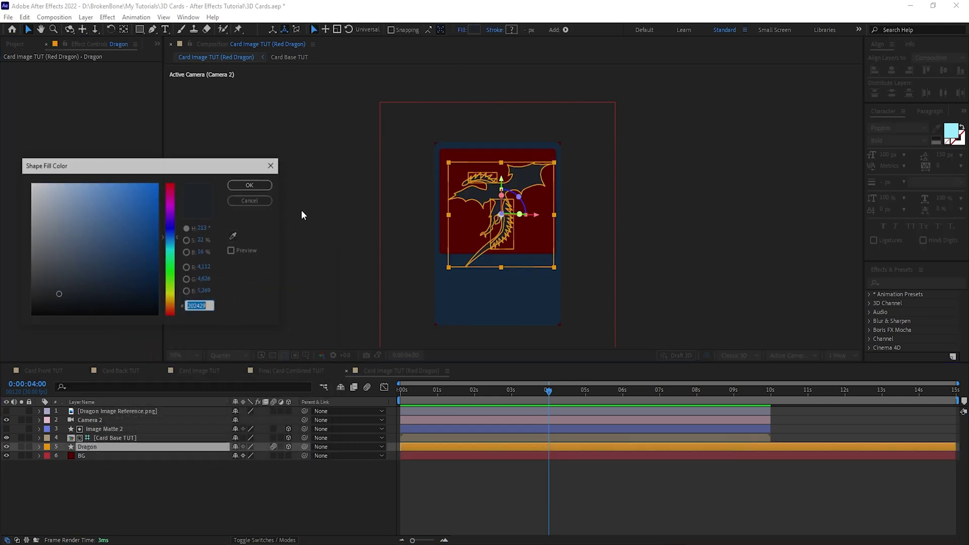
{"action": "left_click_drag", "start_coordinate": [171, 231], "coordinate": [182, 180]}
{"action": "left_click_drag", "start_coordinate": [131, 215], "coordinate": [142, 197]}
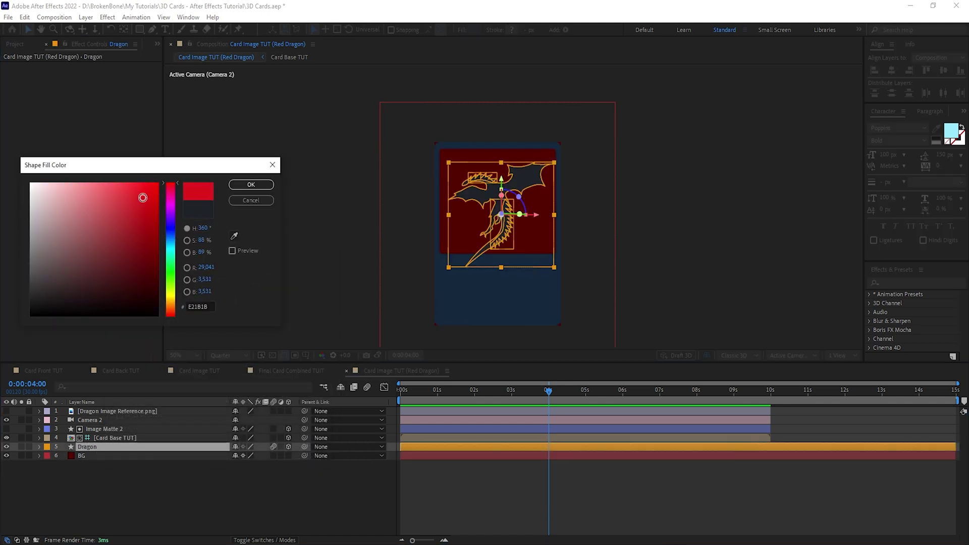
{"action": "left_click", "coordinate": [251, 184]}
- Duplicate the Card Image TUT layer together with its Image Matte 2 layer in the Card Front TUT composition
{"action": "left_click", "coordinate": [61, 371]}
{"action": "left_click", "coordinate": [11, 46]}
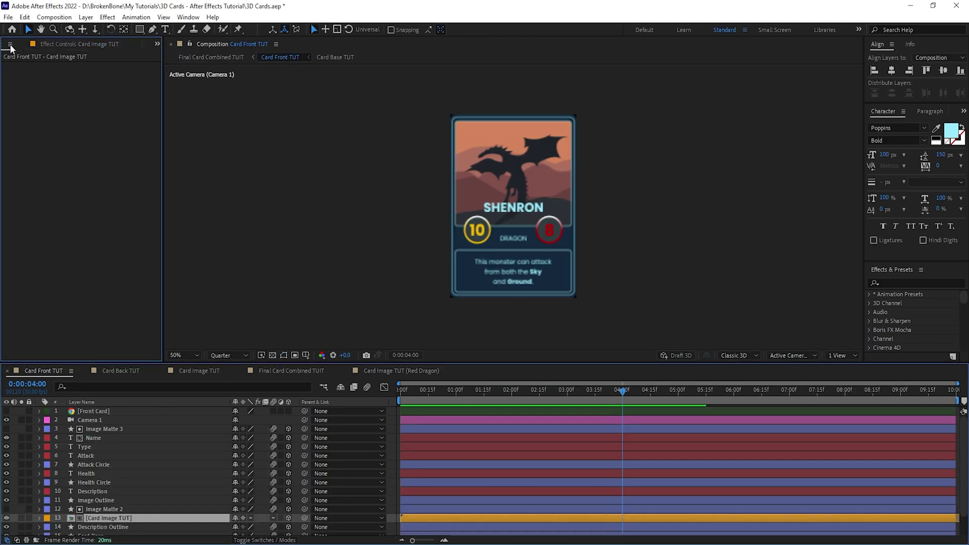
{"action": "left_click", "coordinate": [77, 339]}
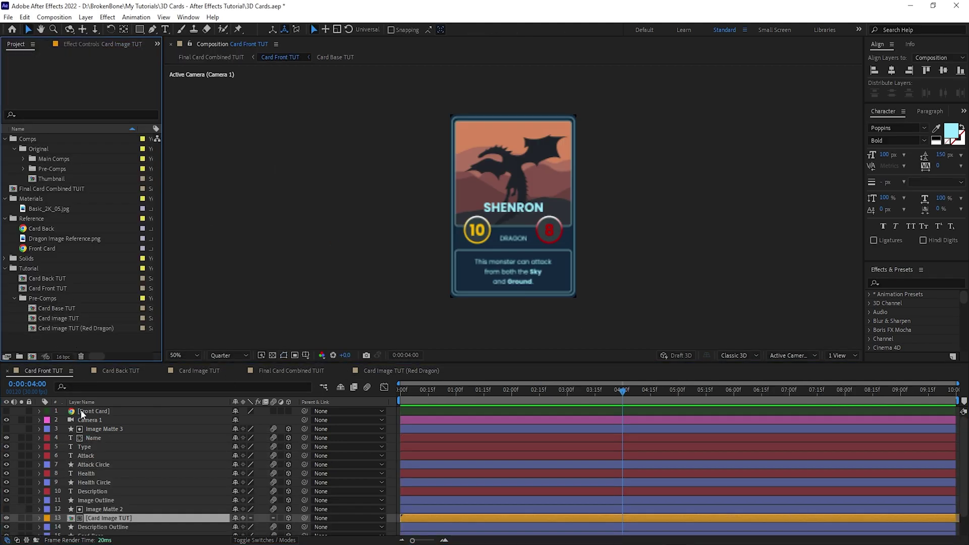
{"action": "left_click", "coordinate": [126, 510]}
{"action": "left_click", "coordinate": [124, 526], "text": "ctrl"}
{"action": "left_click", "coordinate": [122, 518]}
{"action": "left_click", "coordinate": [125, 511], "text": "ctrl"}
{"action": "key", "text": "ctrl+d"}
- Replace the source of the upper Card Image TUT layer with the Card Image TUT (Red Dragon) composition
{"action": "scroll", "coordinate": [111, 521], "scroll_direction": "down", "scroll_amount": 1}
{"action": "left_click", "coordinate": [115, 509]}
{"action": "left_click", "coordinate": [118, 493]}
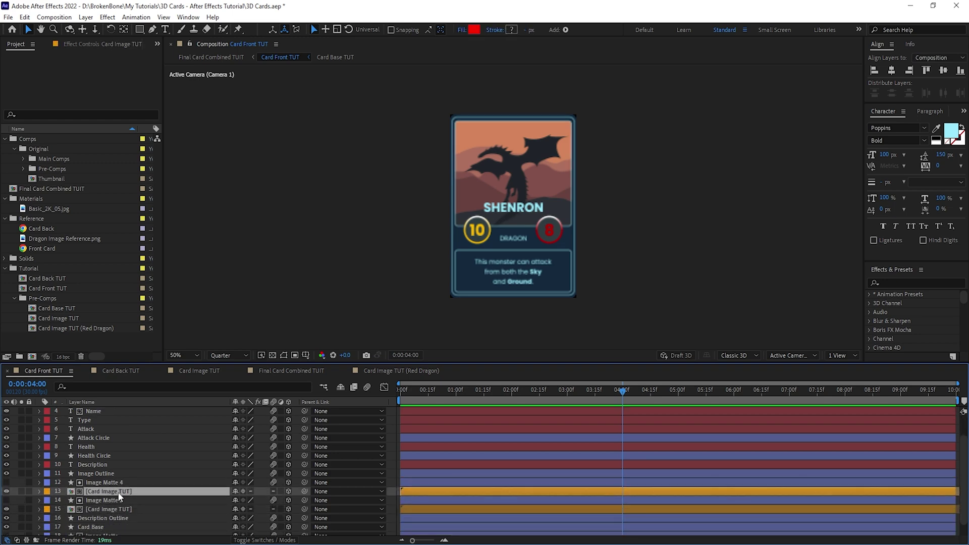
{"action": "left_click_drag", "start_coordinate": [53, 329], "coordinate": [132, 492]}
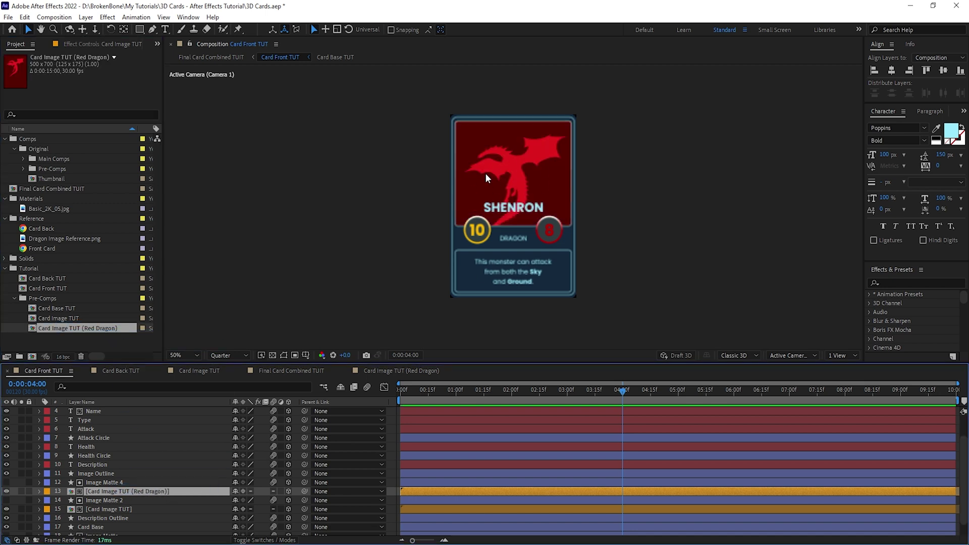
- Add the Opacity properties of the Card Image TUT (Red Dragon) and Card Image TUT layers to Card Front TUT's Essential Graphics
{"action": "left_click", "coordinate": [188, 17]}
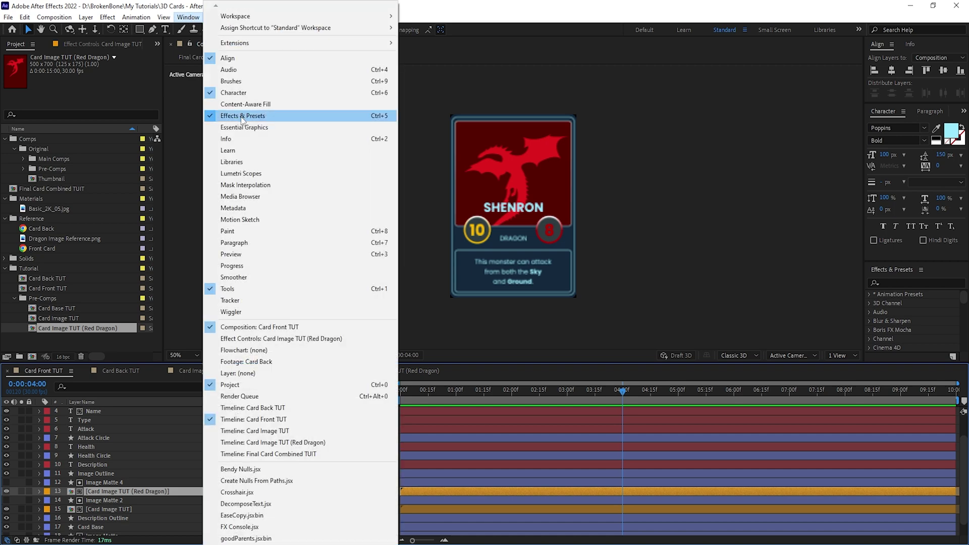
{"action": "left_click", "coordinate": [239, 130]}
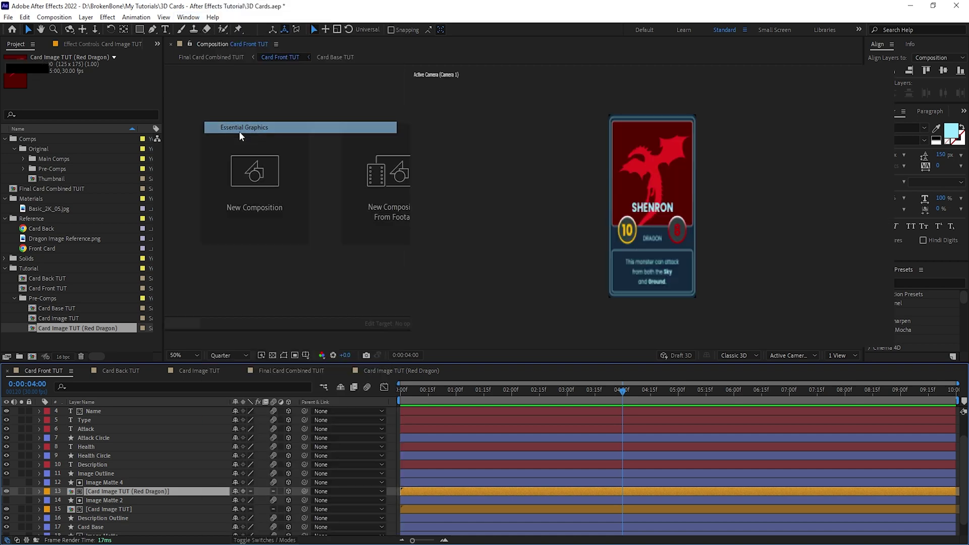
{"action": "left_click", "coordinate": [104, 510], "text": "ctrl"}
{"action": "key", "text": "t"}
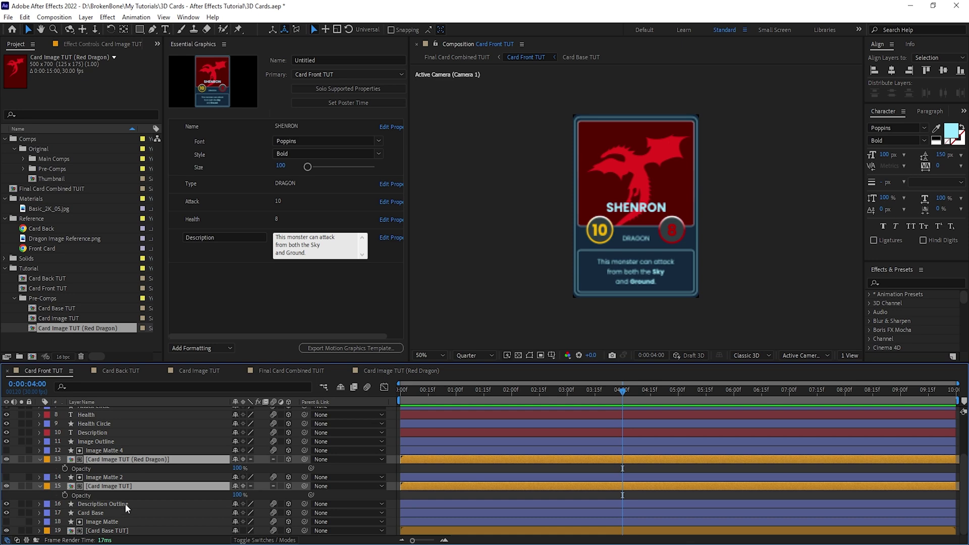
{"action": "left_click_drag", "start_coordinate": [90, 466], "coordinate": [256, 299]}
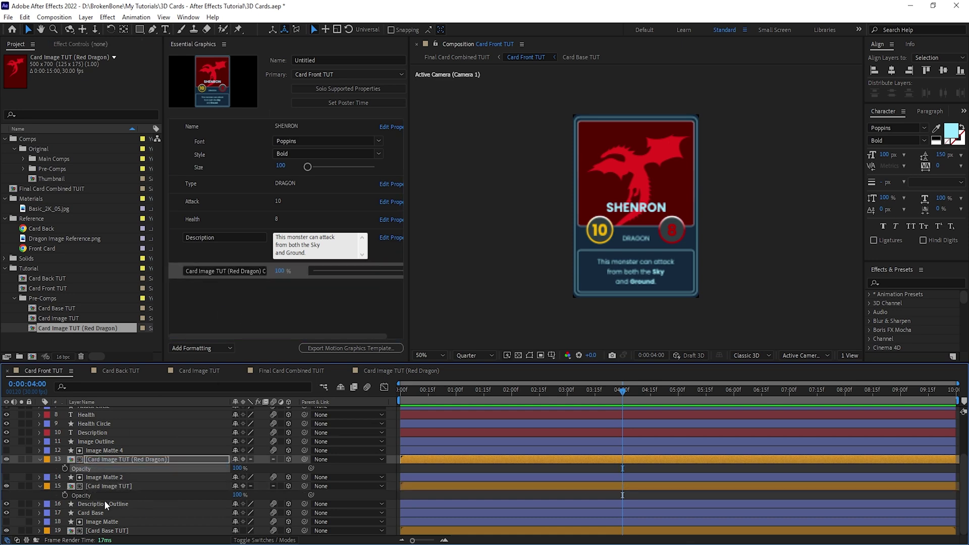
{"action": "left_click_drag", "start_coordinate": [87, 497], "coordinate": [252, 301]}
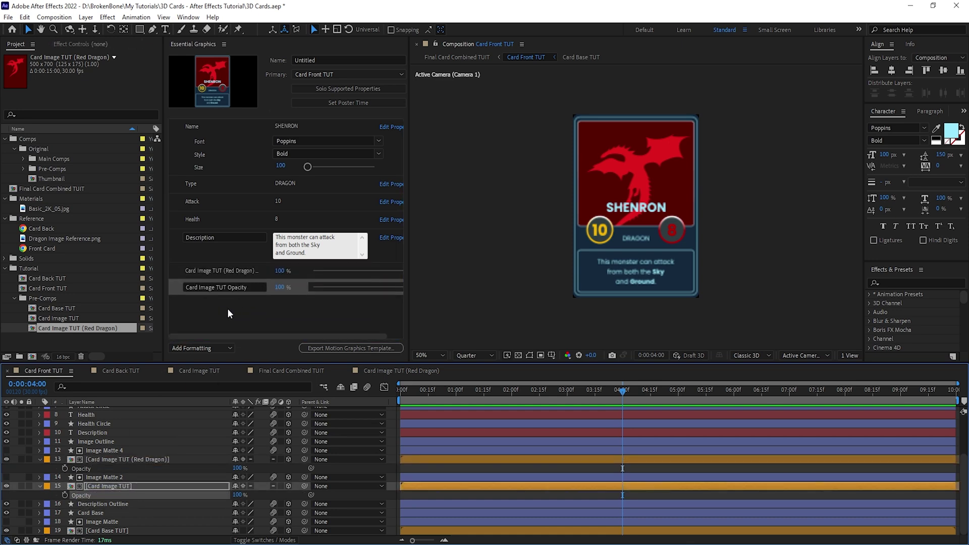
- Rename the two opacity controls in Essential Graphics as Red Dragon and Normal Draon
{"action": "key", "text": "ctrl+a"}
{"action": "type", "text": "Red Dragon"}
{"action": "key", "text": "Tab"}
{"action": "type", "text": "Normal Dragon"}
{"action": "key", "text": "Return"}
- Add a group to the Essential Graphics controls and put the Red Dragon and Normal Draon controls inside it
{"action": "left_click", "coordinate": [200, 348]}
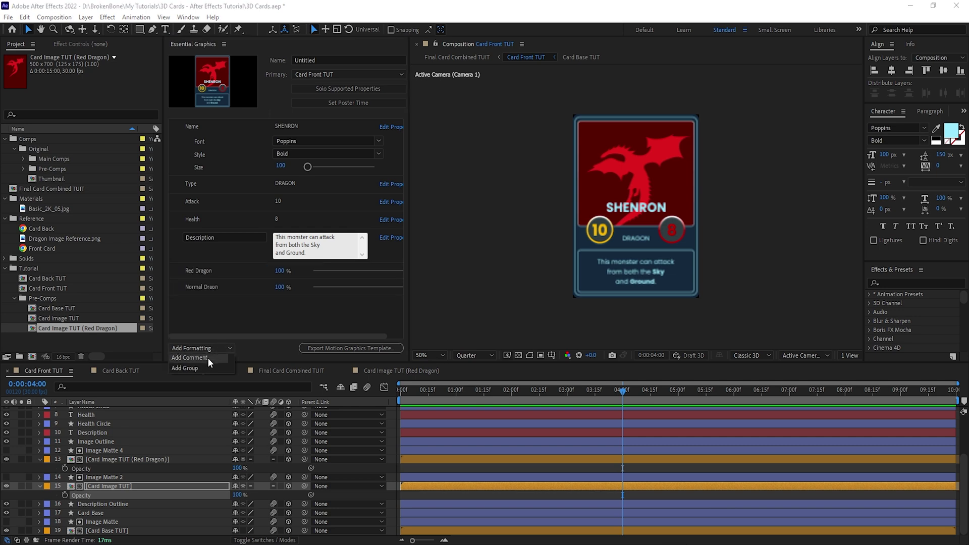
{"action": "left_click", "coordinate": [206, 369]}
{"action": "left_click_drag", "start_coordinate": [200, 271], "coordinate": [202, 307]}
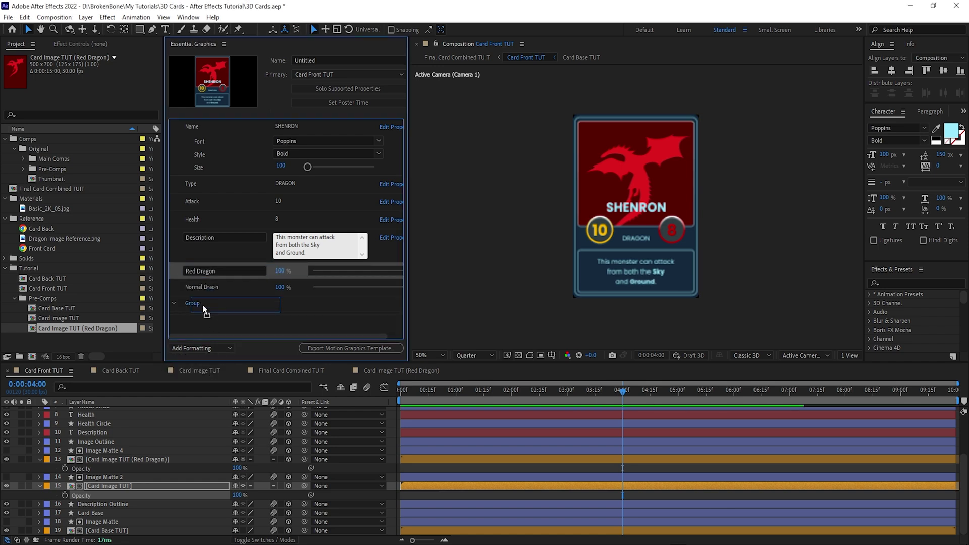
{"action": "left_click_drag", "start_coordinate": [200, 271], "coordinate": [202, 288]}
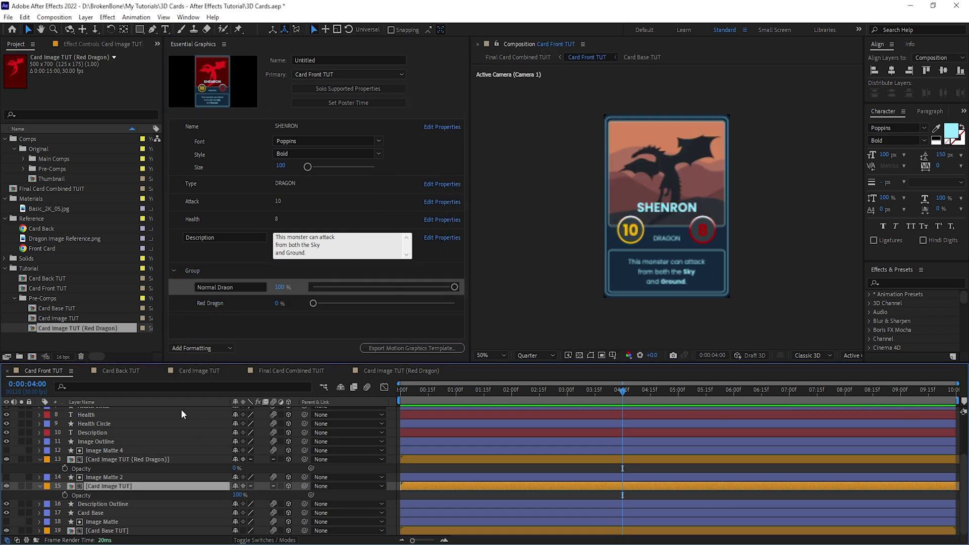
- In Final Card Combined TUIT, duplicate Card Controller through Card Shadow Caster plus HDRI Matte and HDRI Environment, and move Card Controller 2 to the right
{"action": "left_click", "coordinate": [298, 372]}
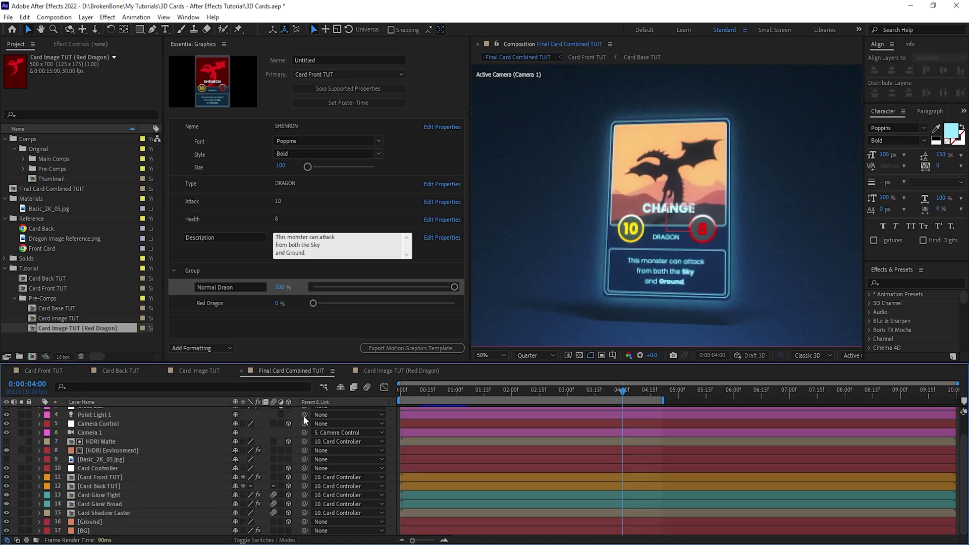
{"action": "left_click", "coordinate": [115, 514]}
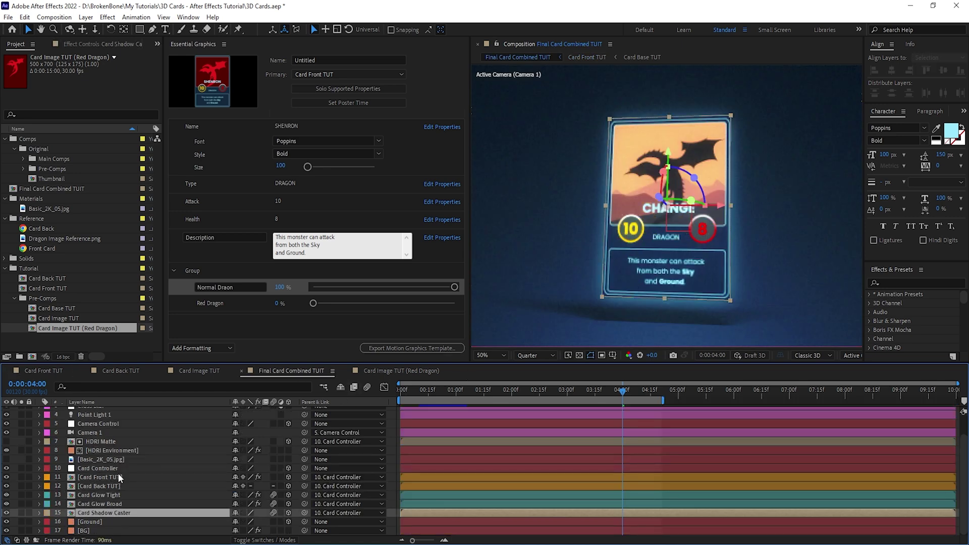
{"action": "left_click", "coordinate": [116, 469], "text": "shift"}
{"action": "left_click", "coordinate": [111, 451], "text": "ctrl"}
{"action": "left_click", "coordinate": [110, 442], "text": "ctrl"}
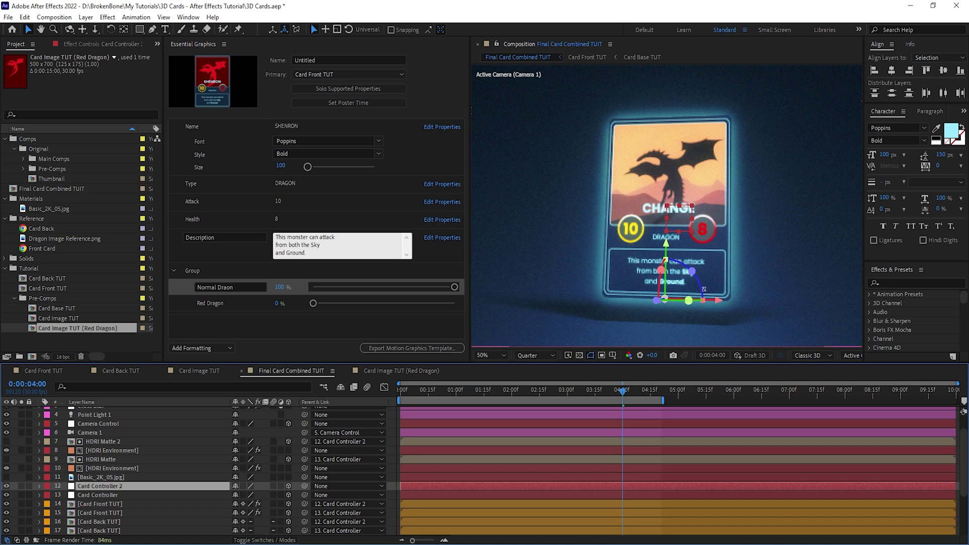
{"action": "left_click_drag", "start_coordinate": [717, 301], "coordinate": [874, 307]}
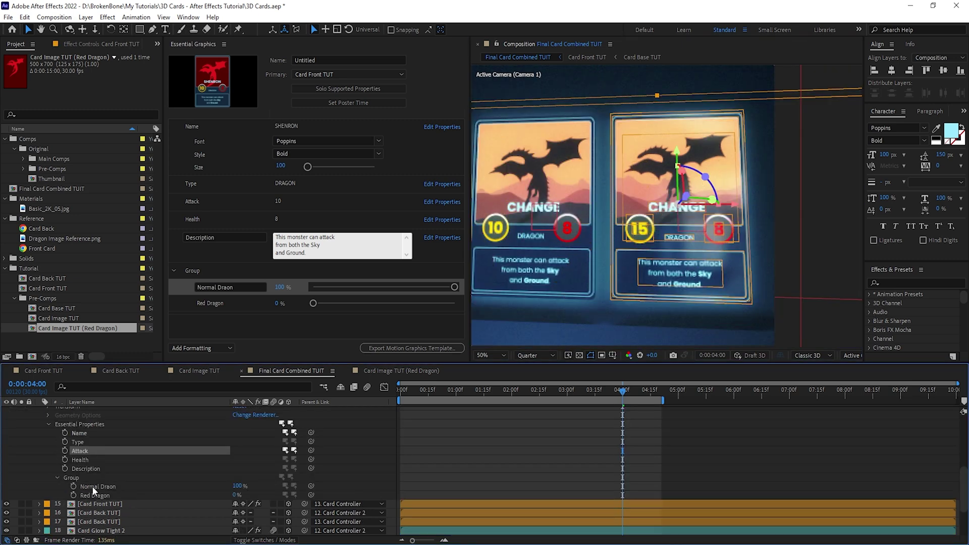
- Rename the Essential Graphics control group as Card Images
{"action": "left_click", "coordinate": [202, 271]}
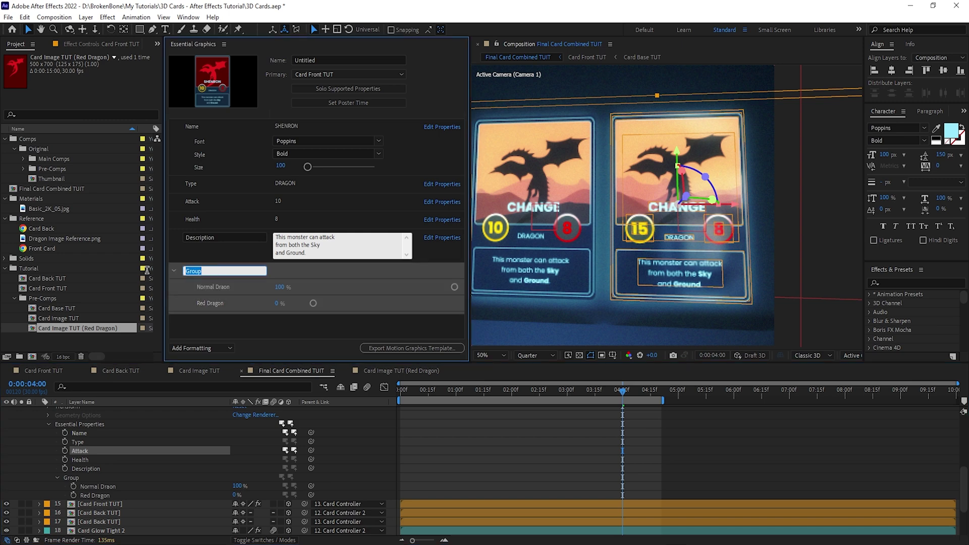
{"action": "type", "text": "Card Images"}
{"action": "key", "text": "Return"}
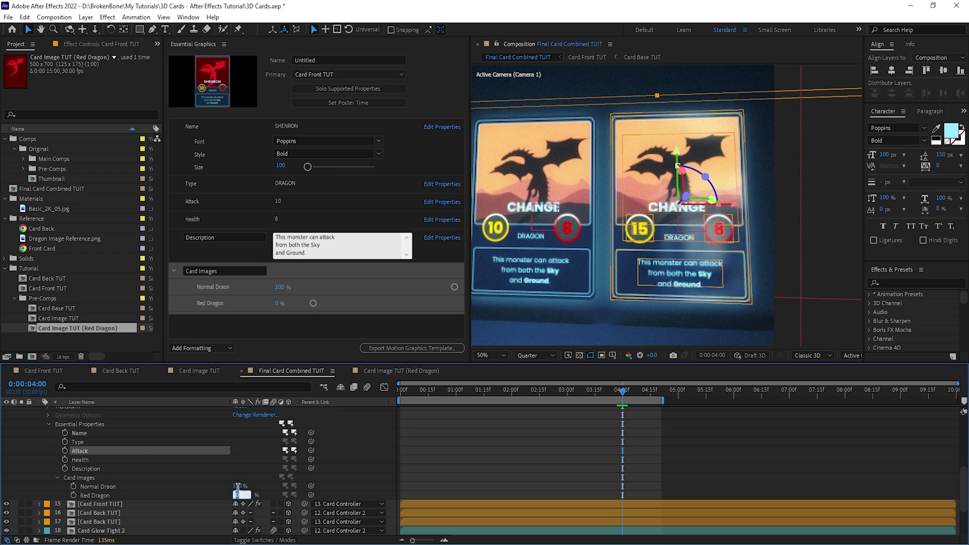
- Set Red Dragon to 100% and Normal Draon to 0% in the essential properties of the right card's Card Front TUT layer
{"action": "type", "text": "100"}
{"action": "key", "text": "Return"}
{"action": "type", "text": "0"}
{"action": "key", "text": "Return"}
{"action": "left_click", "coordinate": [444, 482]}
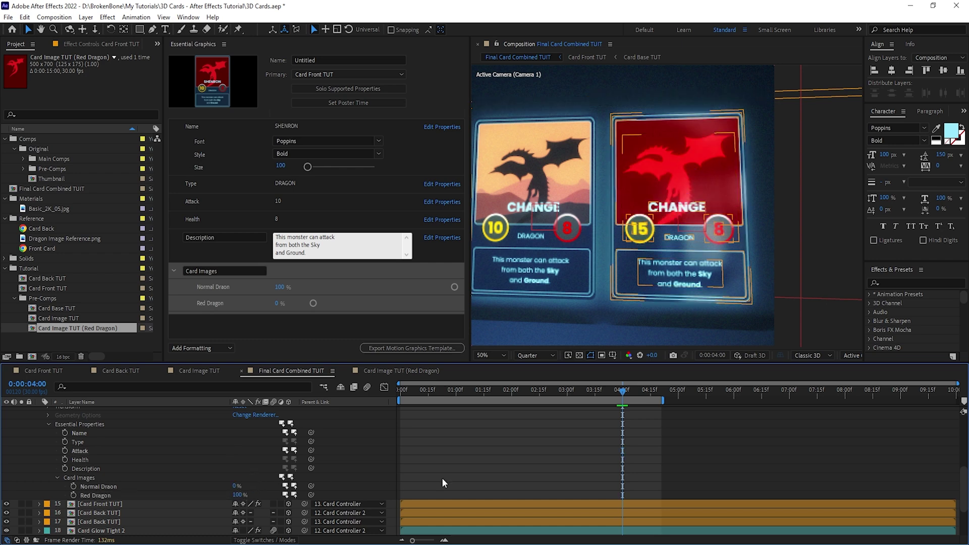
- Review the Card Image TUT, Card Image TUT (Red Dragon) and Card Front TUT compositions against the two cards in Final Card Combined TUT
{"action": "left_click", "coordinate": [705, 344]}
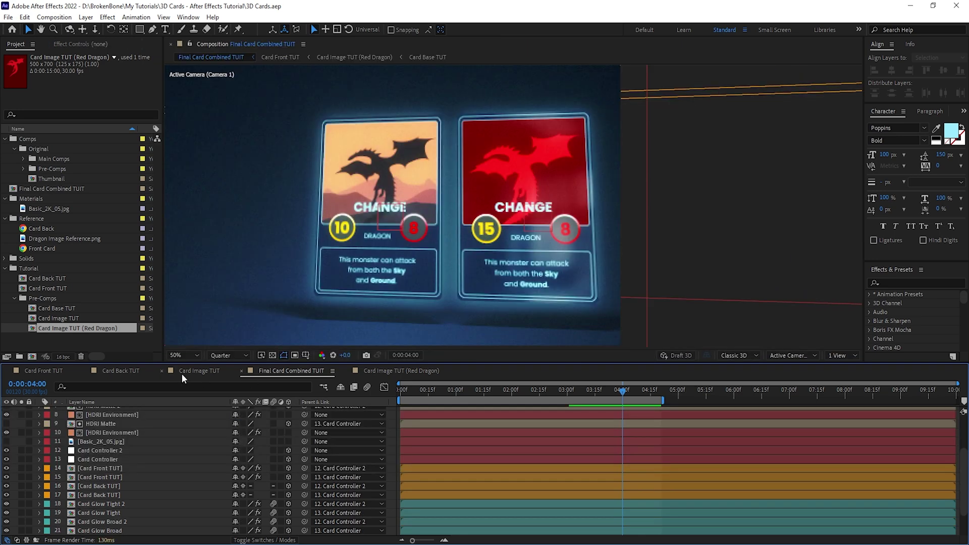
{"action": "left_click", "coordinate": [229, 371]}
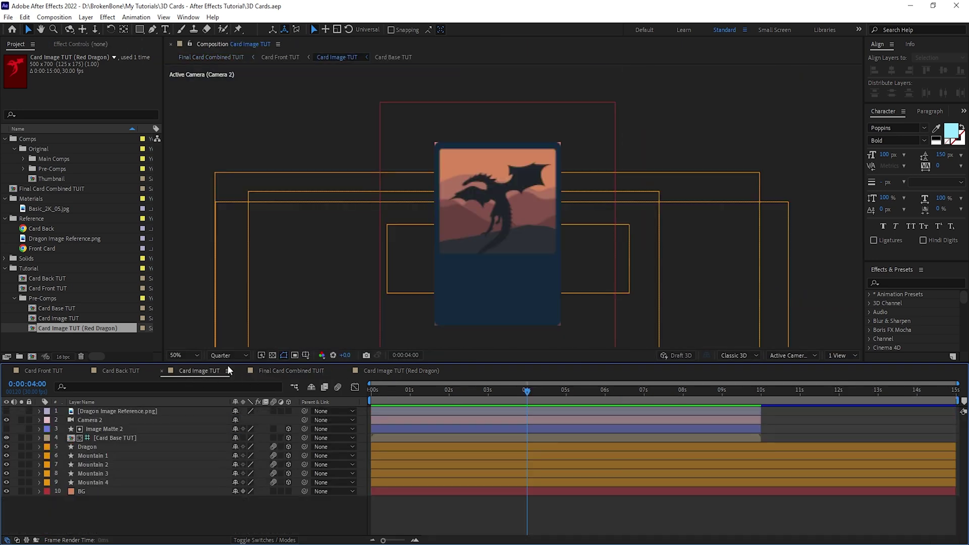
{"action": "left_click", "coordinate": [379, 373]}
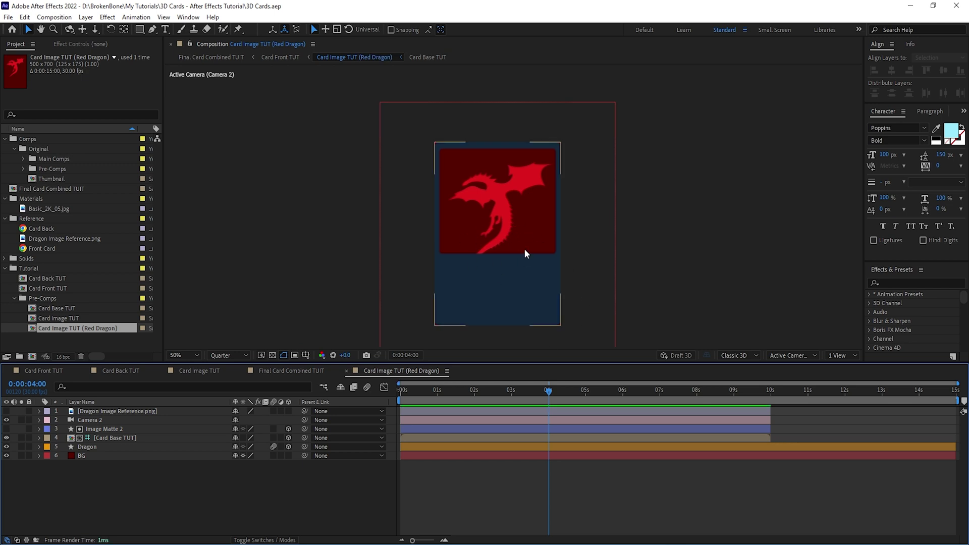
{"action": "left_click", "coordinate": [43, 371]}
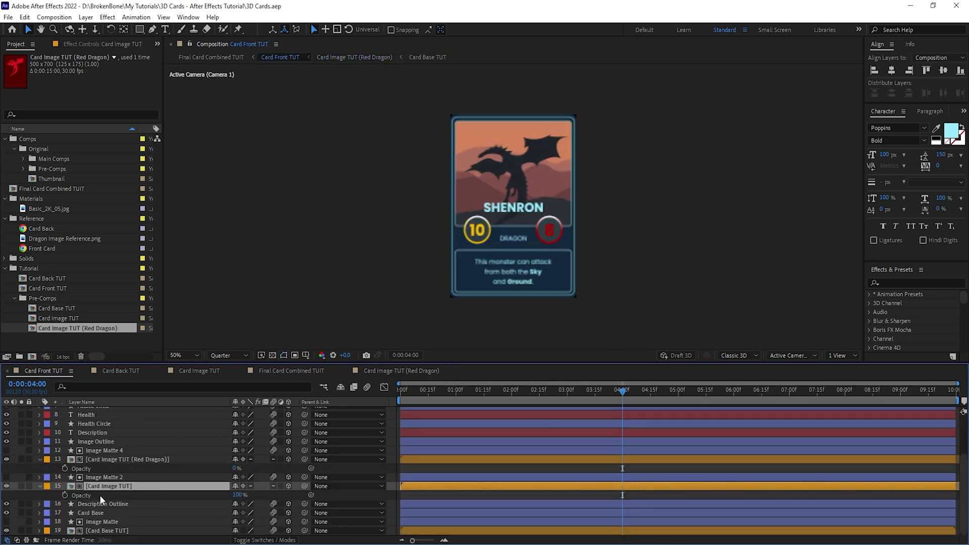
{"action": "left_click", "coordinate": [111, 460]}
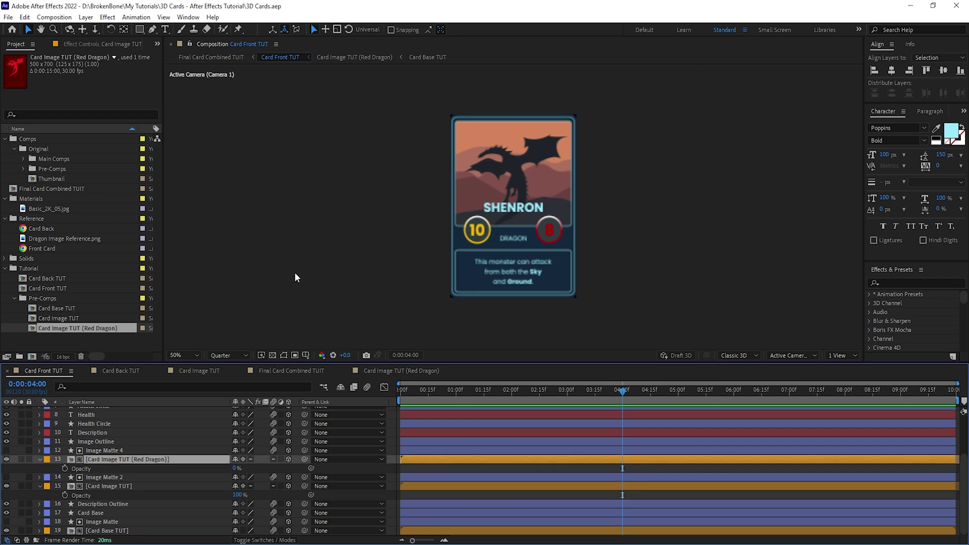
{"action": "left_click", "coordinate": [293, 371]}
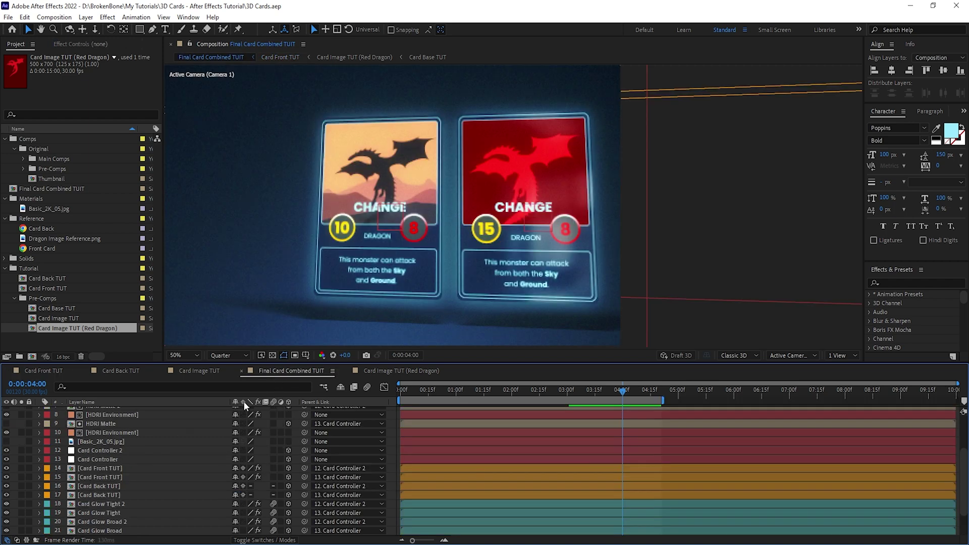
{"action": "left_click", "coordinate": [113, 460]}
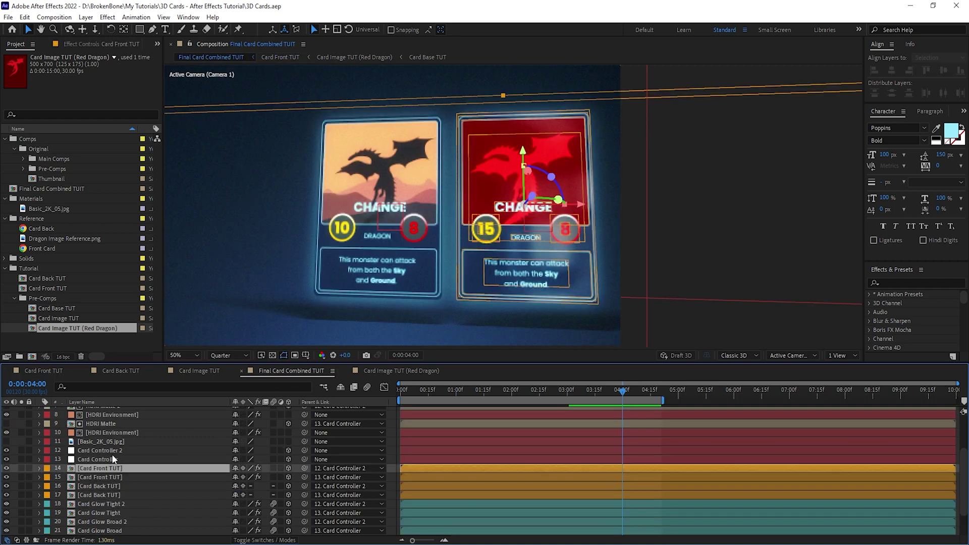
{"action": "left_click", "coordinate": [113, 454]}
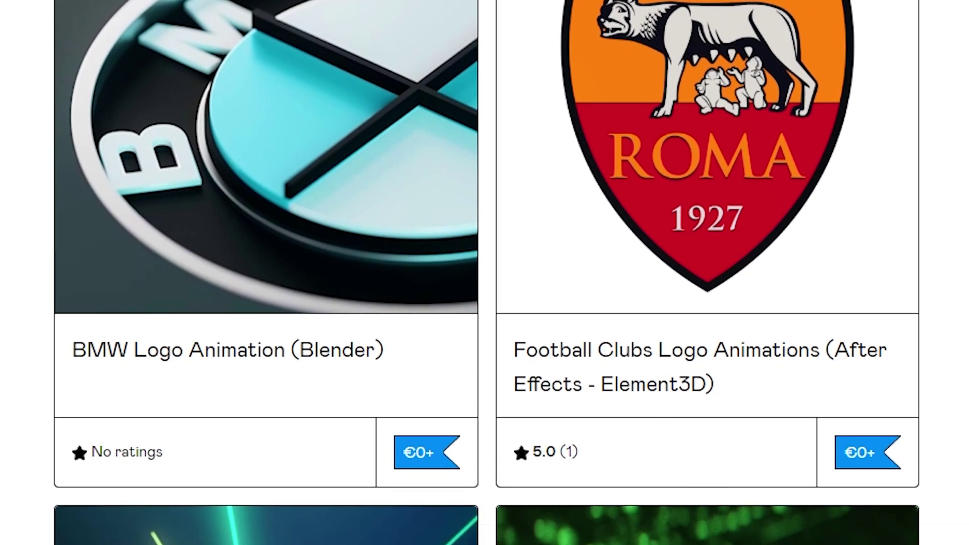
- Switch to the online store in the browser and look through its After Effects templates and assets
{"action": "scroll", "coordinate": [485, 272], "scroll_direction": "down", "scroll_amount": 10}
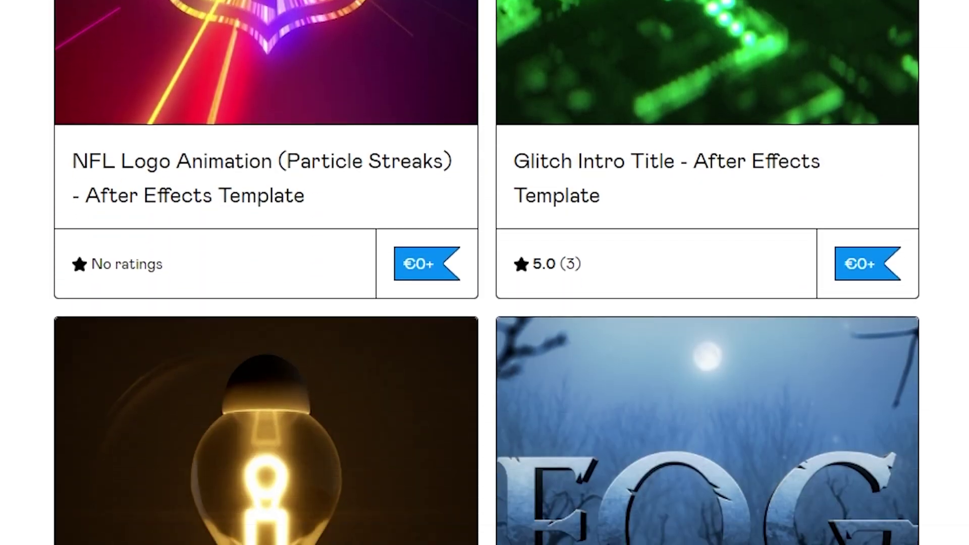
{"action": "scroll", "coordinate": [485, 272], "scroll_direction": "down", "scroll_amount": 20}
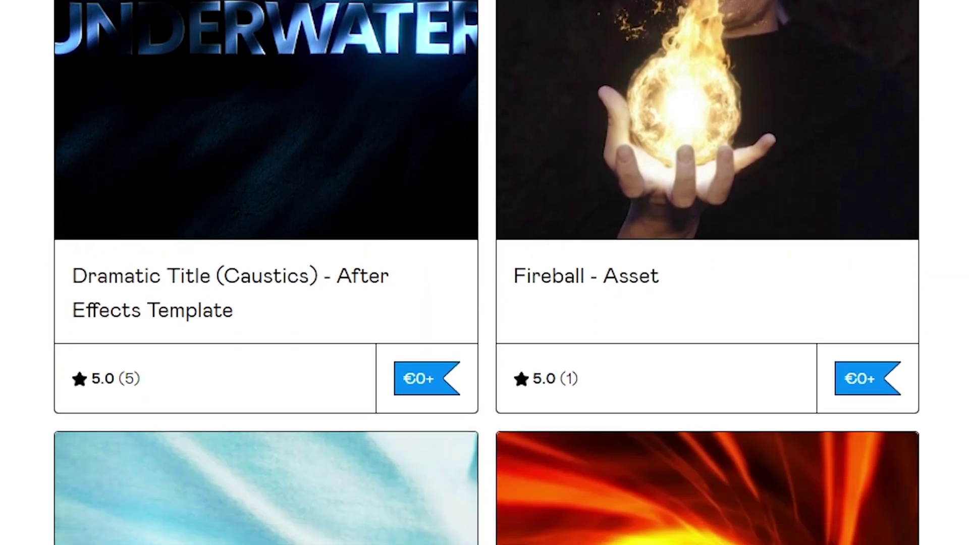
{"action": "scroll", "coordinate": [485, 272], "scroll_direction": "down", "scroll_amount": 5}
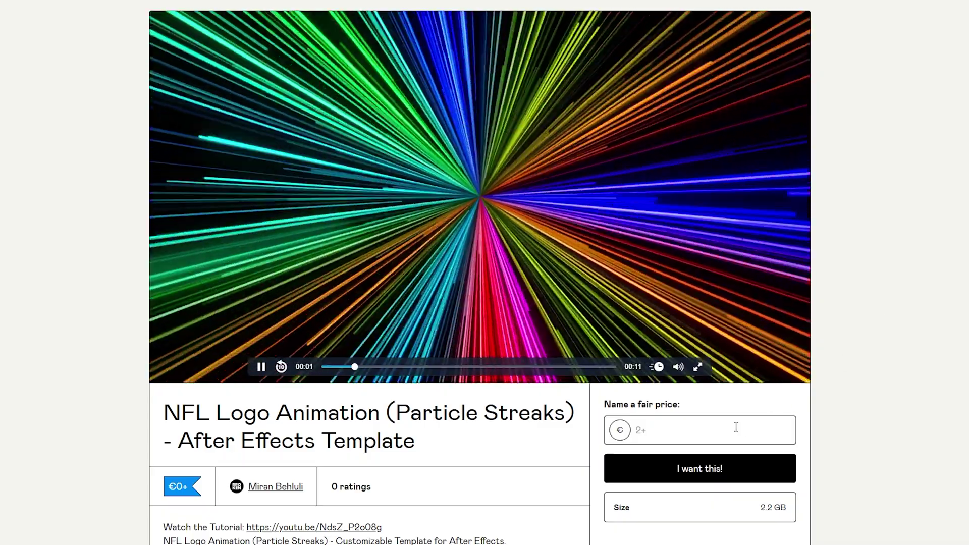
- Enter 69 euros as the fair price for the NFL Logo Animation (Particle Streaks) template
{"action": "left_click", "coordinate": [718, 426]}
{"action": "type", "text": "0"}
{"action": "key", "text": "BackSpace"}
{"action": "type", "text": "6"}
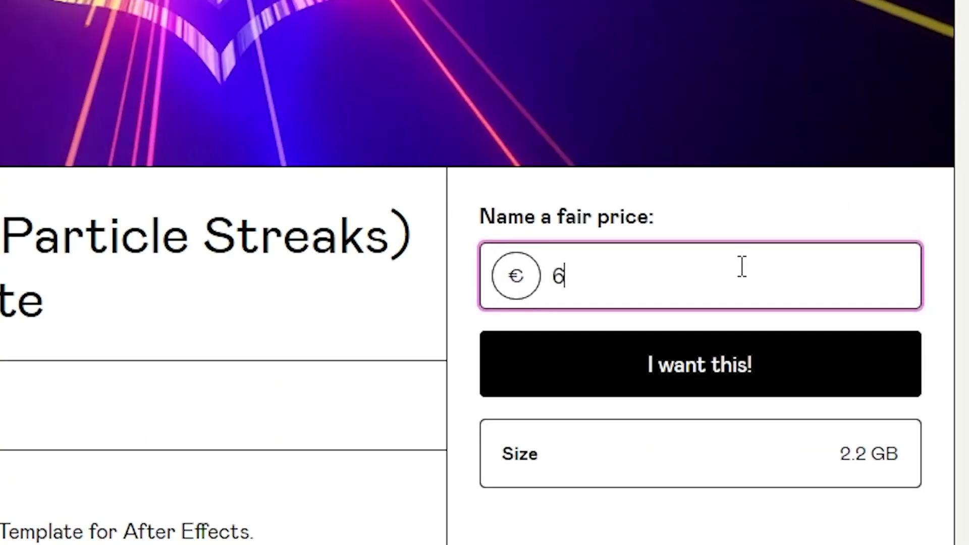
{"action": "type", "text": "9"}
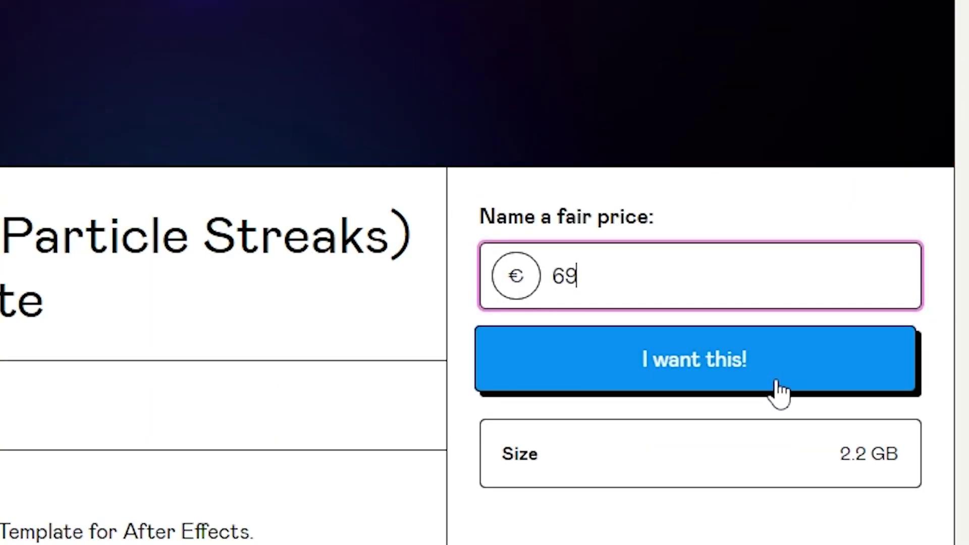